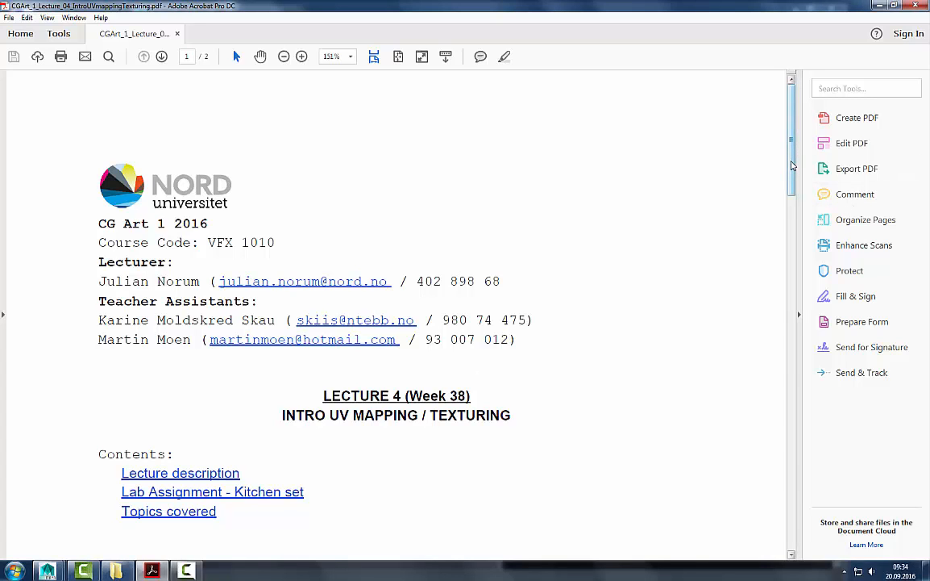
- Scroll the lecture PDF down until the Lecture description section fills the view
{"action": "scroll", "coordinate": [490, 363], "scroll_direction": "down", "scroll_amount": 1}
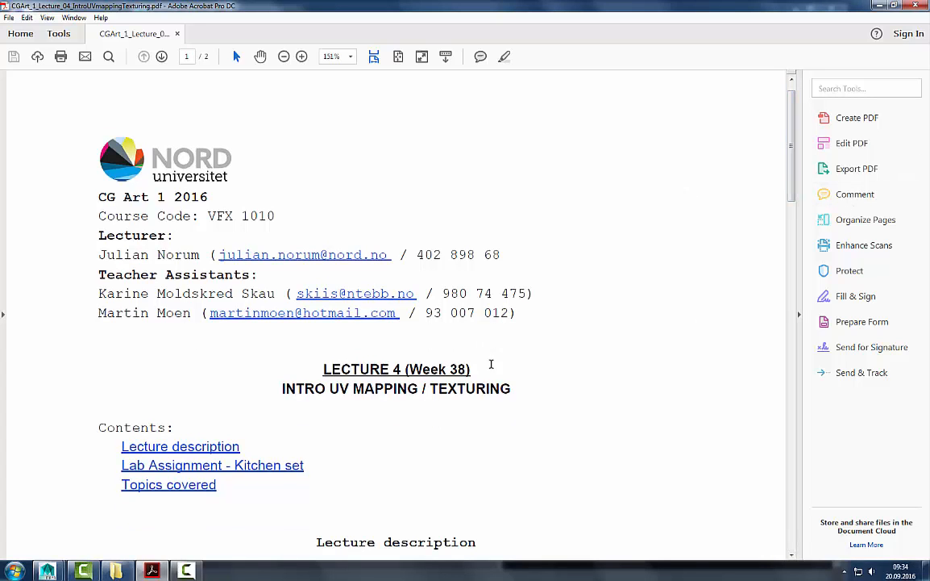
{"action": "scroll", "coordinate": [410, 401], "scroll_direction": "down", "scroll_amount": 10}
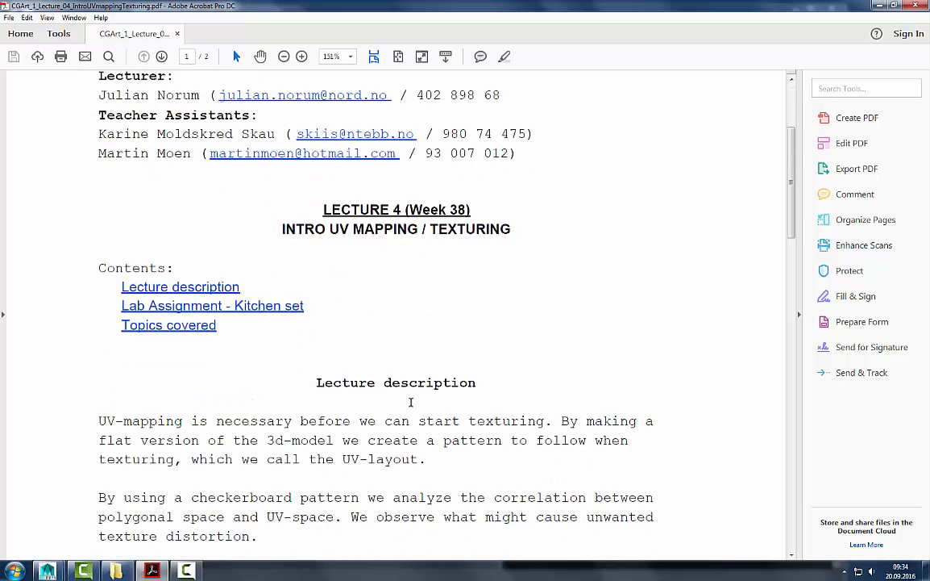
{"action": "scroll", "coordinate": [410, 401], "scroll_direction": "down", "scroll_amount": 3}
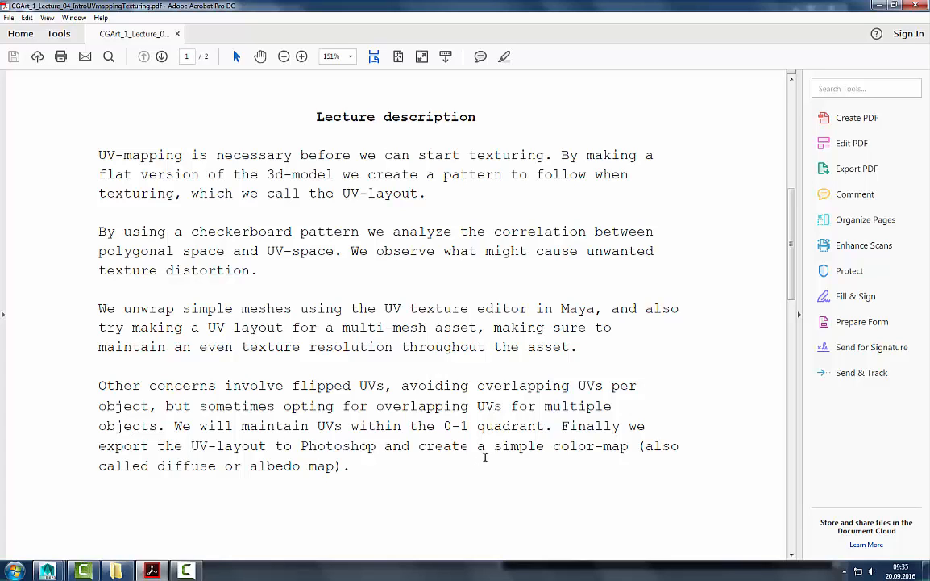
- Scroll down to page 2 to read the Kitchen chair Lab Assignment and Topics covered
{"action": "scroll", "coordinate": [433, 412], "scroll_direction": "down", "scroll_amount": 3}
{"action": "scroll", "coordinate": [433, 412], "scroll_direction": "down", "scroll_amount": 4}
{"action": "scroll", "coordinate": [433, 410], "scroll_direction": "up", "scroll_amount": 2}
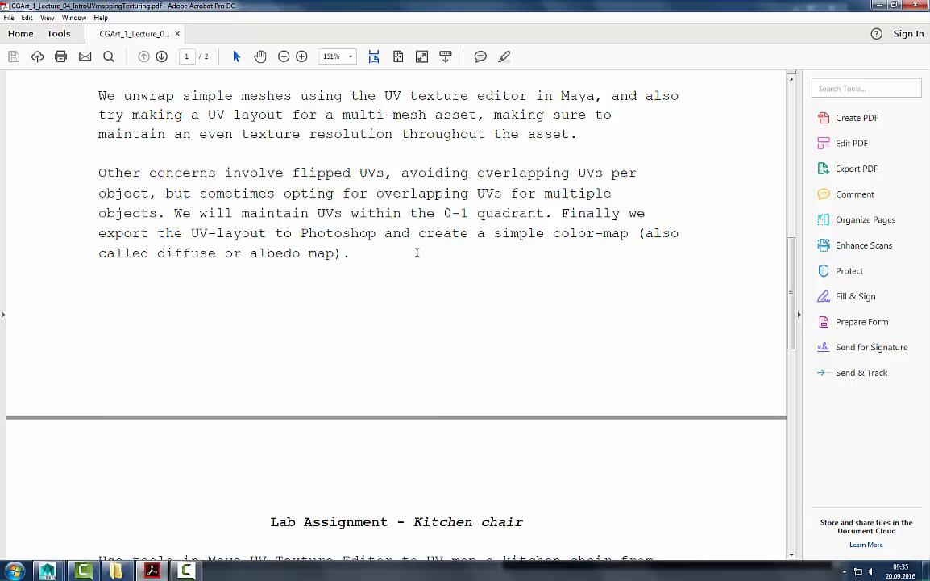
{"action": "scroll", "coordinate": [412, 234], "scroll_direction": "down", "scroll_amount": 5}
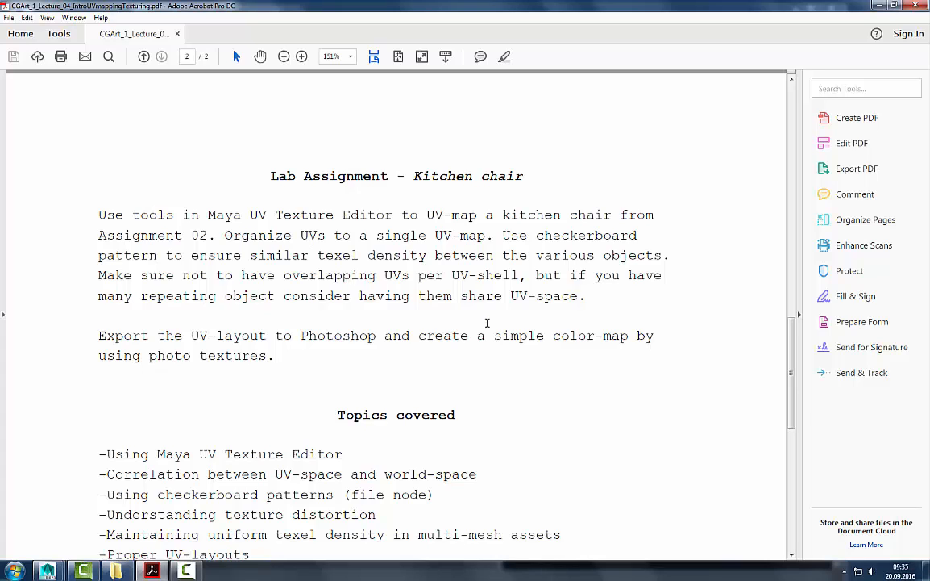
{"action": "scroll", "coordinate": [427, 331], "scroll_direction": "down", "scroll_amount": 1}
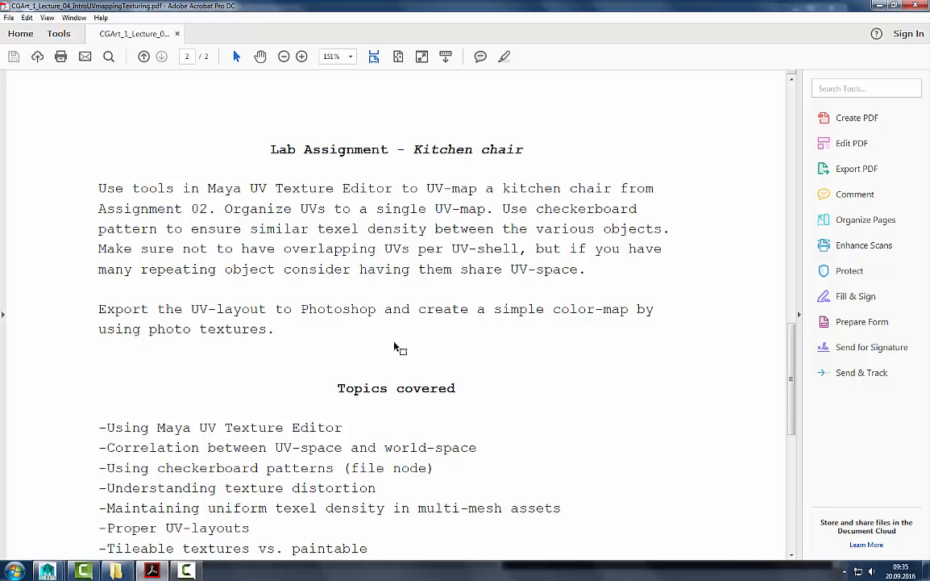
{"action": "scroll", "coordinate": [394, 345], "scroll_direction": "down", "scroll_amount": 1}
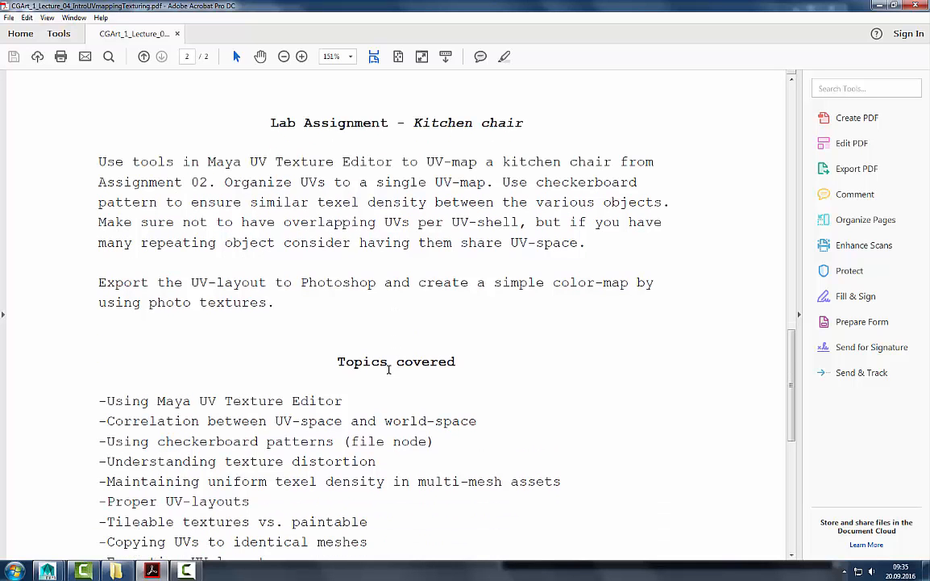
- Scroll back up to the top of page 1 and the lecture's contents
{"action": "scroll", "coordinate": [389, 371], "scroll_direction": "up", "scroll_amount": 12}
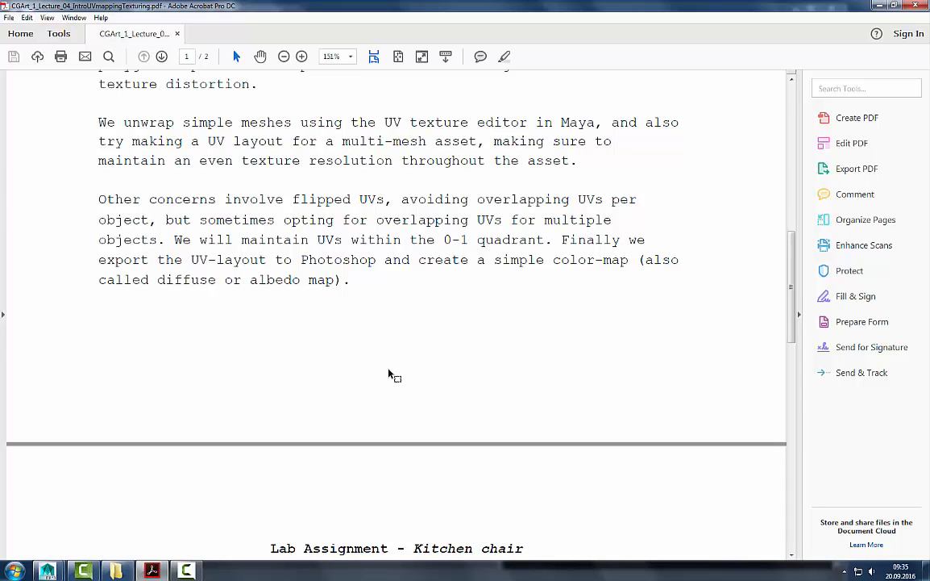
{"action": "scroll", "coordinate": [457, 378], "scroll_direction": "up", "scroll_amount": 8}
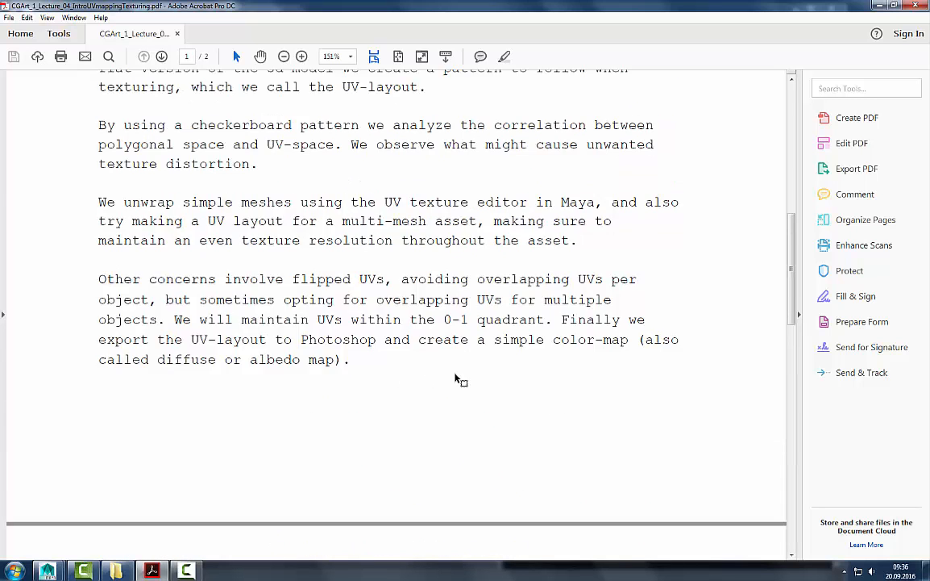
{"action": "scroll", "coordinate": [455, 374], "scroll_direction": "up", "scroll_amount": 4}
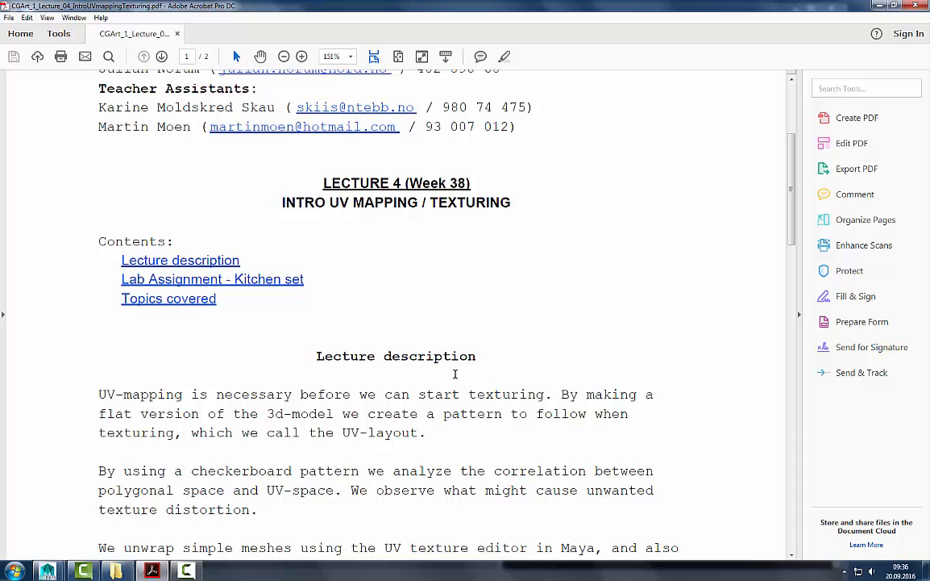
{"action": "scroll", "coordinate": [454, 373], "scroll_direction": "down", "scroll_amount": 2}
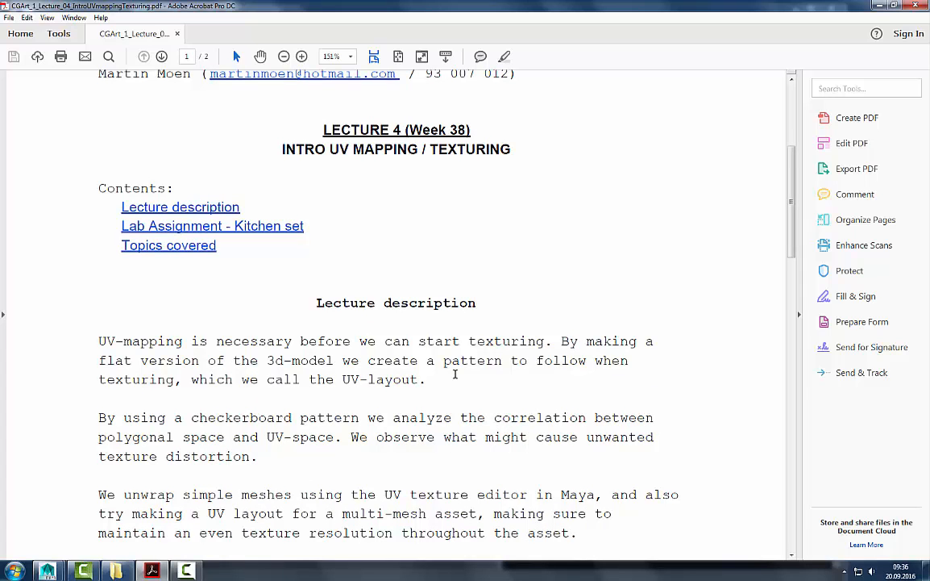
{"action": "scroll", "coordinate": [455, 355], "scroll_direction": "up", "scroll_amount": 3}
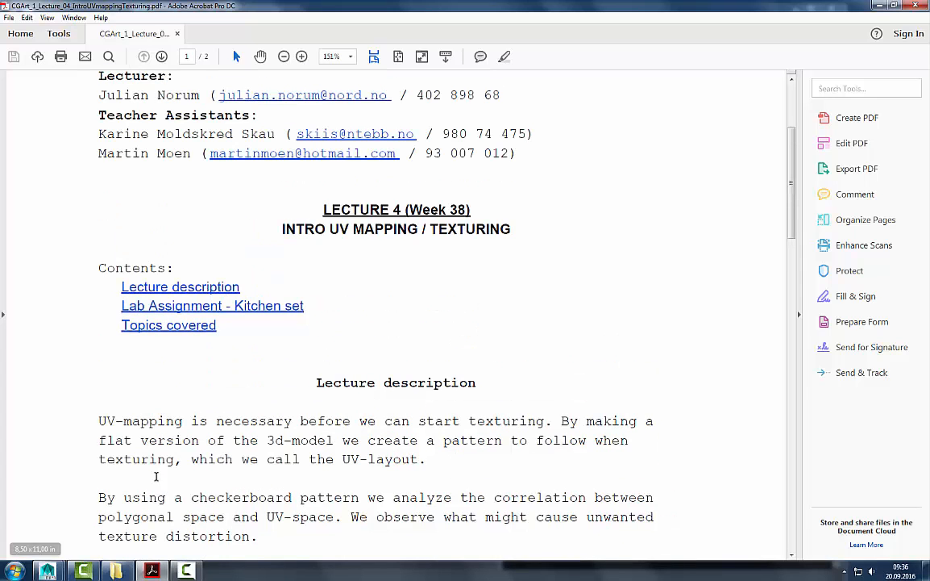
- Maximize Maya, dolly the view out and switch the viewport background to light grey with Alt+B
{"action": "mouse_move", "coordinate": [47, 570]}
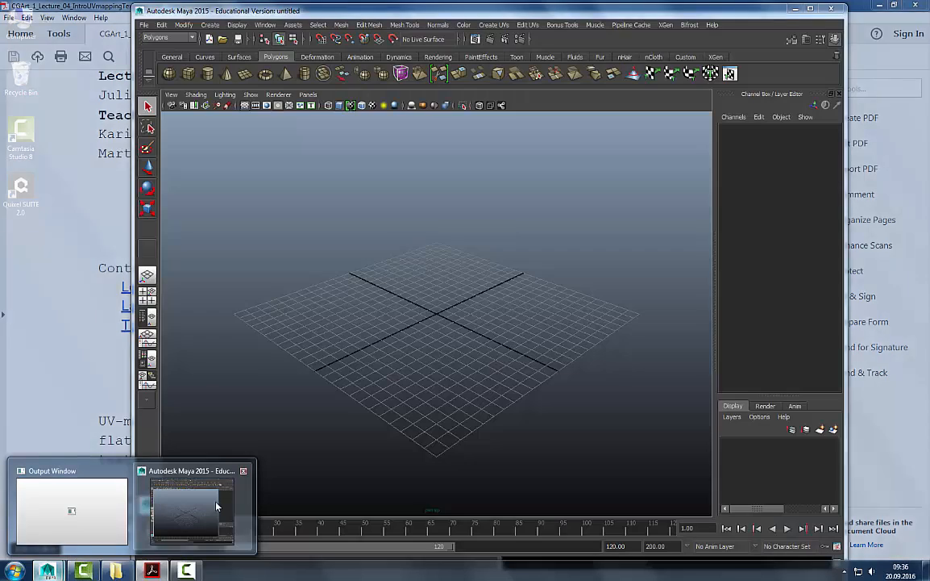
{"action": "left_click", "coordinate": [216, 506]}
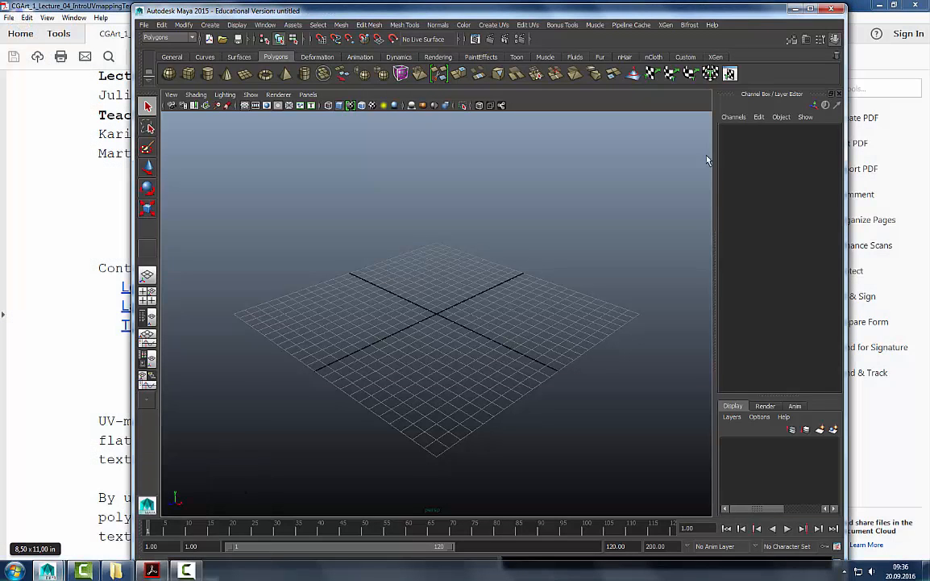
{"action": "left_click", "coordinate": [812, 10]}
{"action": "right_click_drag", "start_coordinate": [454, 322], "coordinate": [321, 314], "text": "alt"}
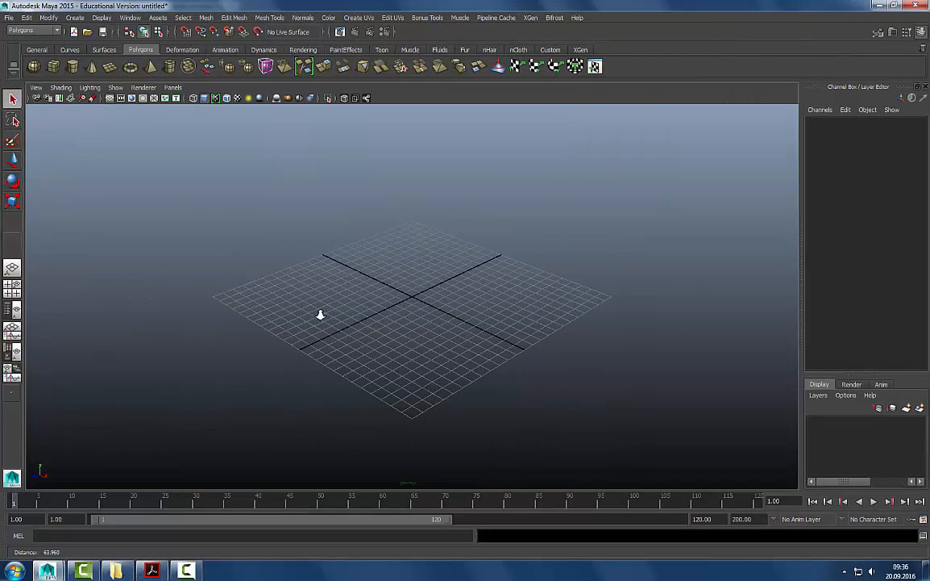
{"action": "key", "text": "alt+b"}
{"action": "key", "text": "alt+b"}
{"action": "key", "text": "alt+b"}
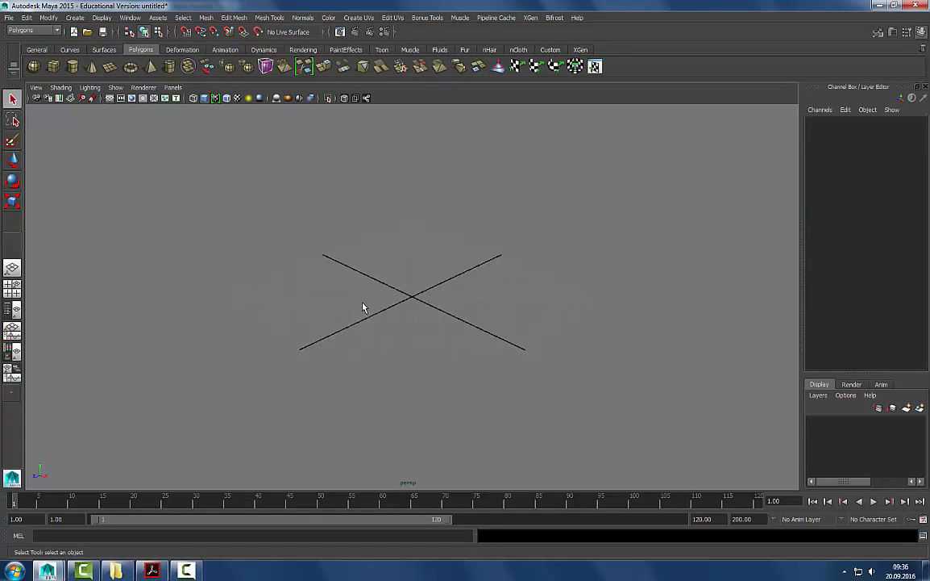
{"action": "left_click_drag", "start_coordinate": [359, 314], "coordinate": [359, 308], "text": "alt"}
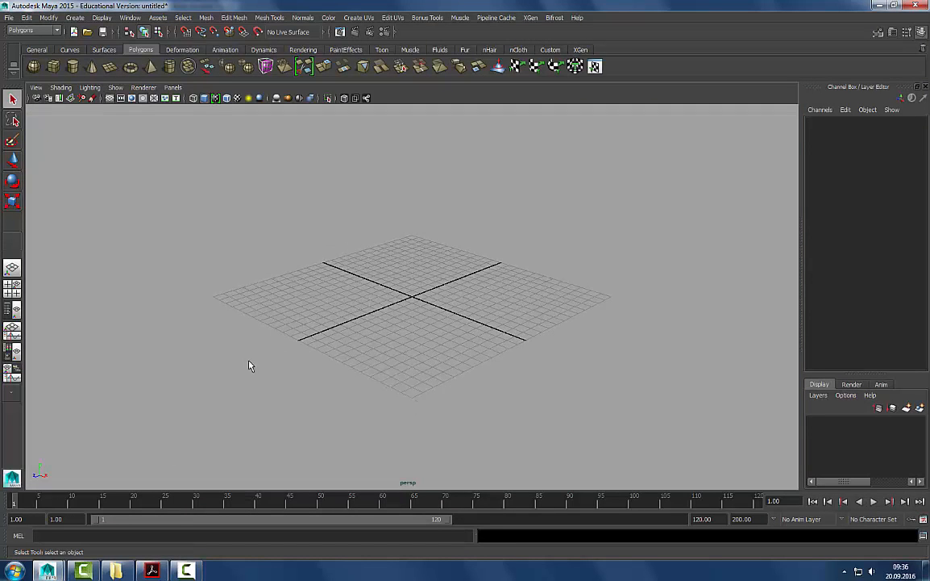
{"action": "left_click", "coordinate": [15, 573]}
- Launch Google Chrome from the Windows Start search
{"action": "type", "text": "chrome"}
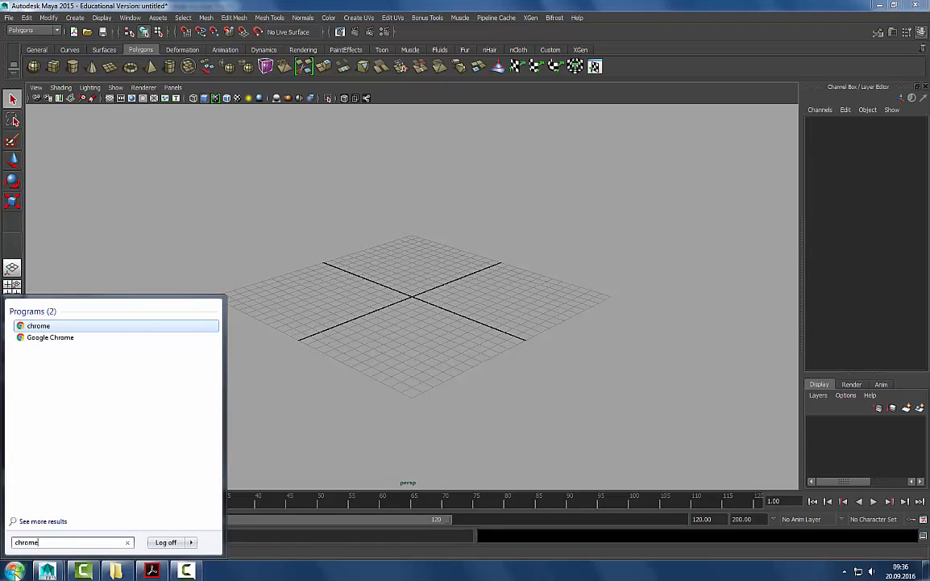
{"action": "key", "text": "Return"}
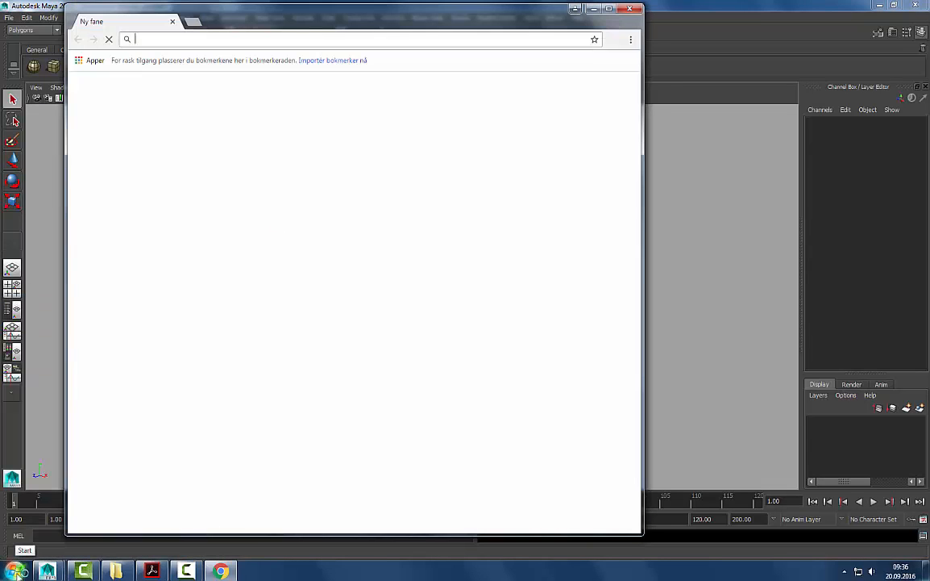
{"action": "left_click", "coordinate": [186, 571]}
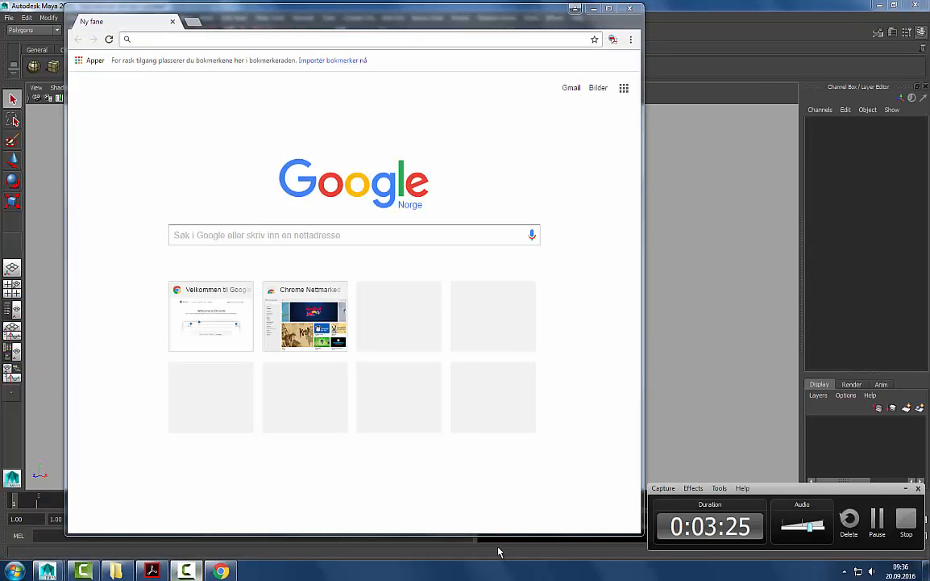
{"action": "left_click_drag", "start_coordinate": [274, 11], "coordinate": [496, 16]}
- Google 'uv pattern' and switch to the image results (Bilder)
{"action": "left_click", "coordinate": [499, 237]}
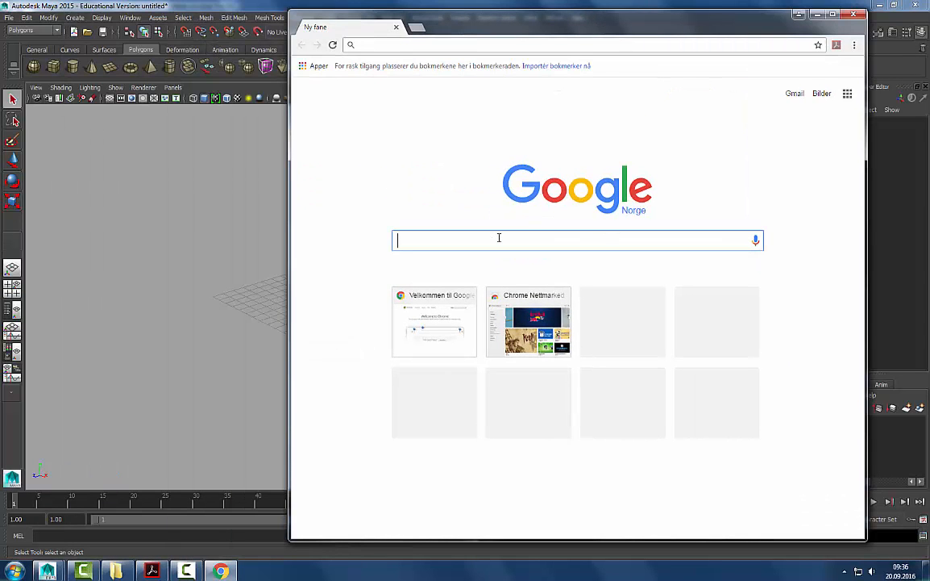
{"action": "type", "text": "uv pattern"}
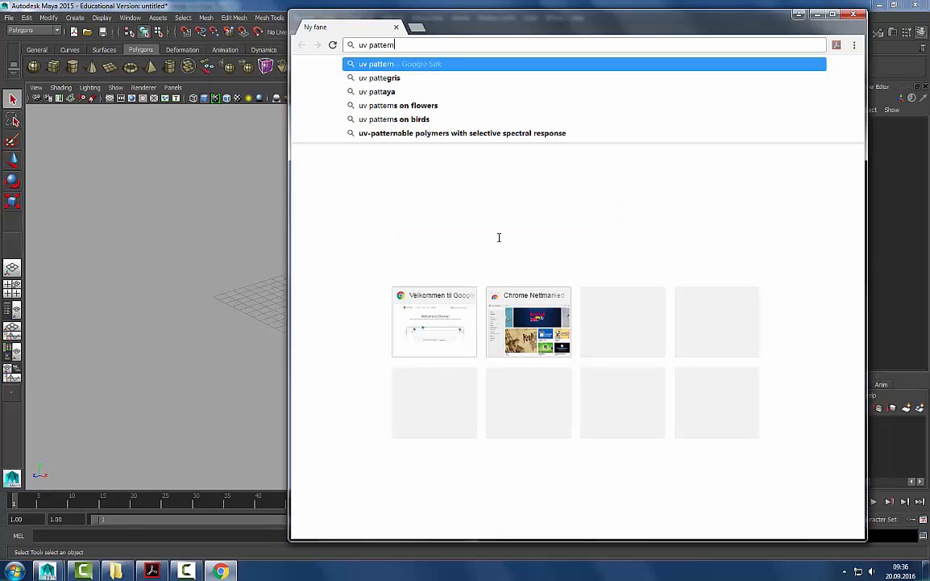
{"action": "key", "text": "Return"}
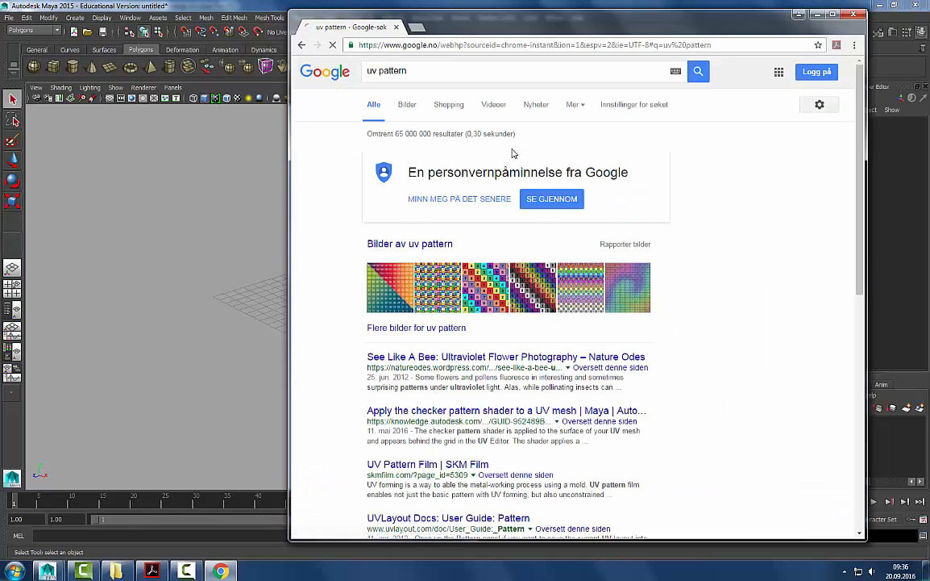
{"action": "left_click", "coordinate": [407, 104]}
{"action": "left_click_drag", "start_coordinate": [507, 27], "coordinate": [488, 29]}
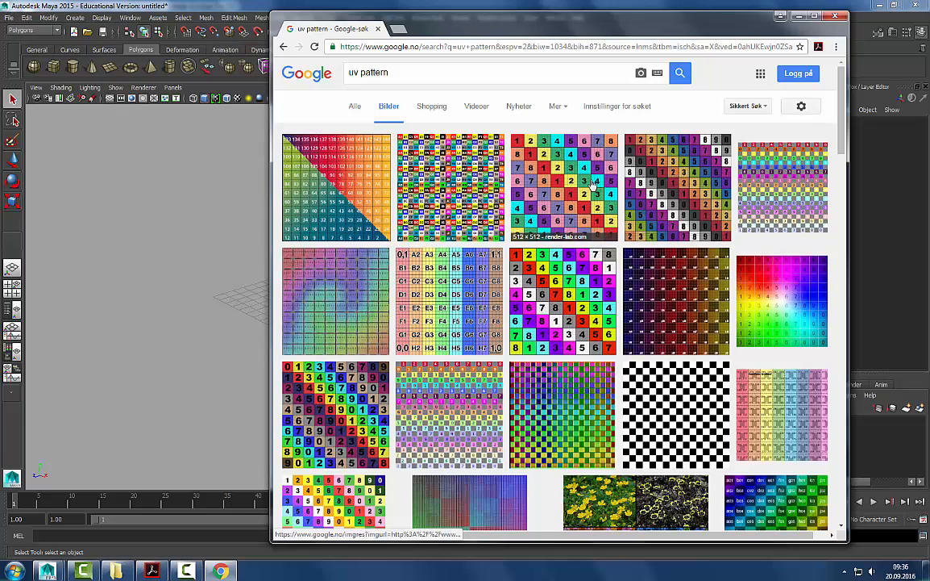
- Open the preview of the numbered colour-grid test texture
{"action": "left_click", "coordinate": [566, 305]}
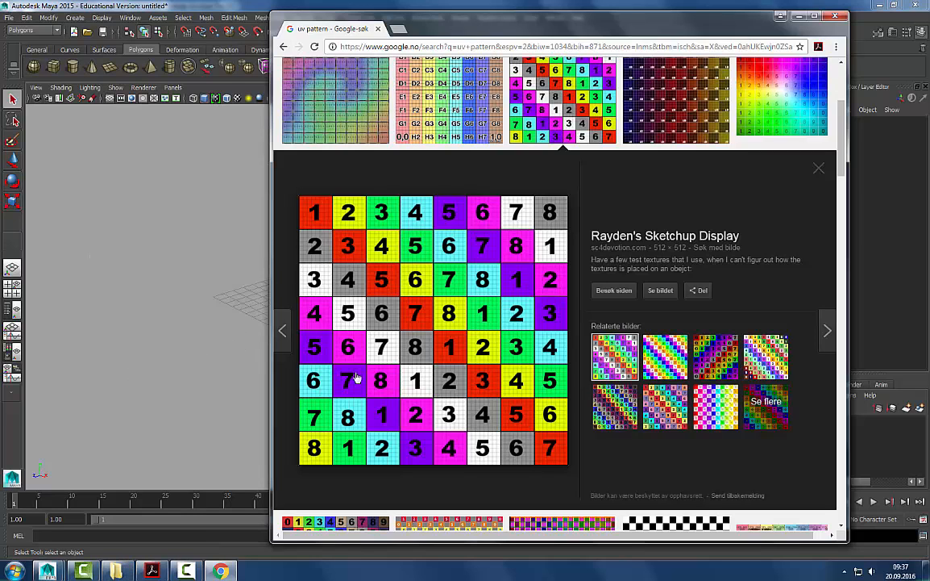
{"action": "left_click", "coordinate": [117, 570]}
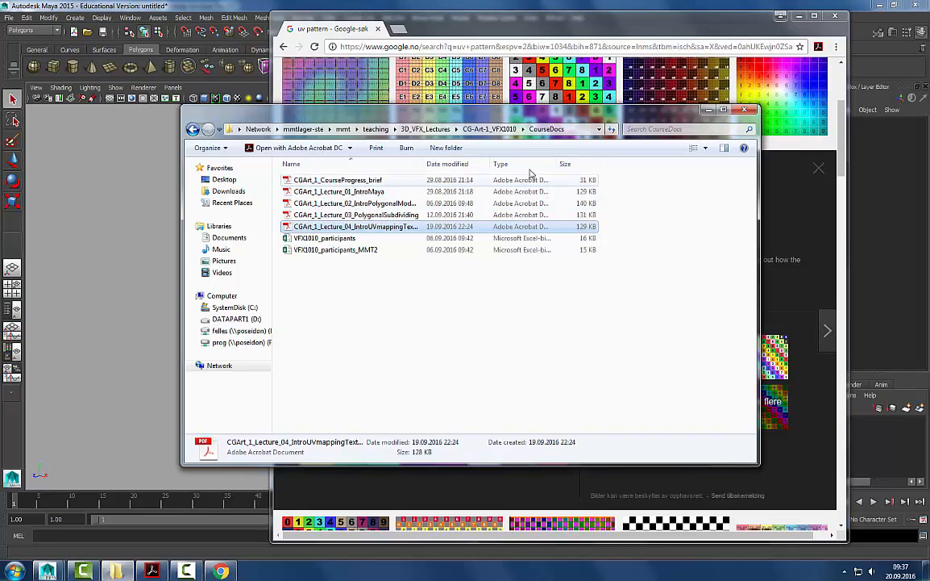
{"action": "left_click", "coordinate": [376, 129]}
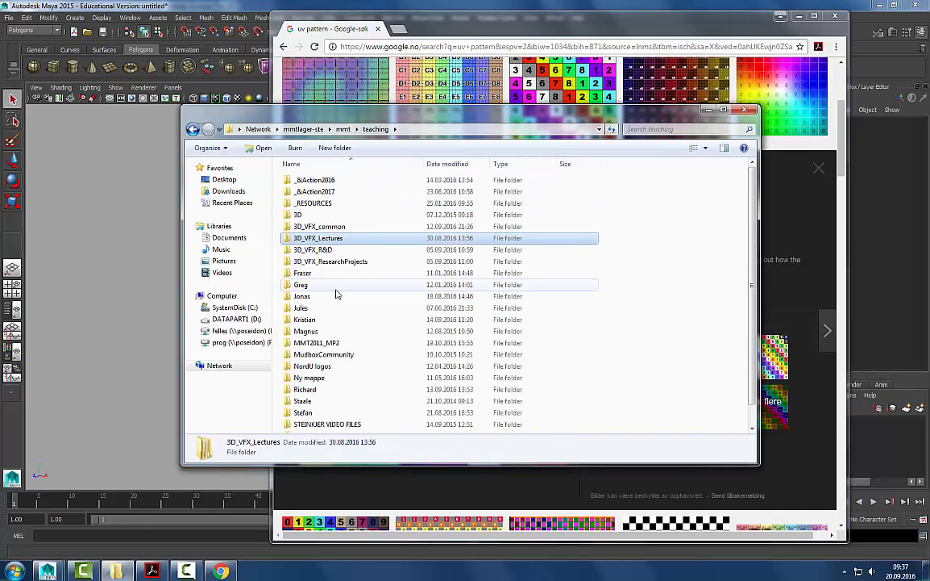
{"action": "left_click", "coordinate": [459, 22]}
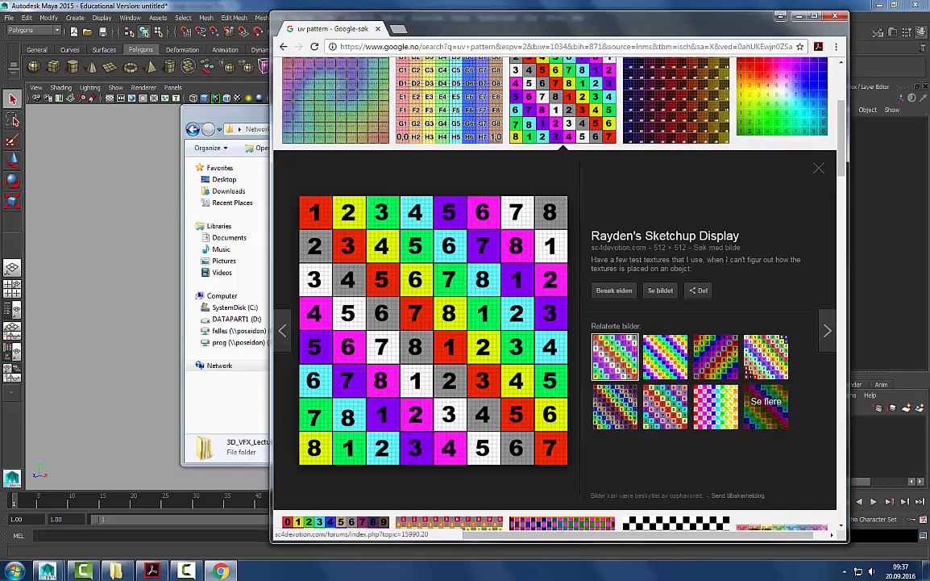
- Open the full-size numbered grid image and choose Lagre bildet som… to save it
{"action": "left_click", "coordinate": [660, 290]}
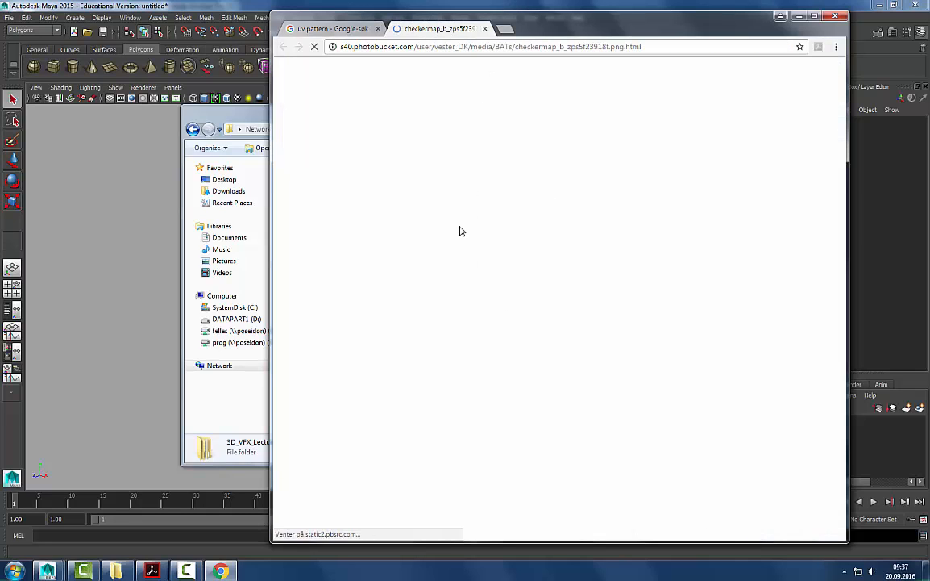
{"action": "left_click_drag", "start_coordinate": [559, 30], "coordinate": [597, 34]}
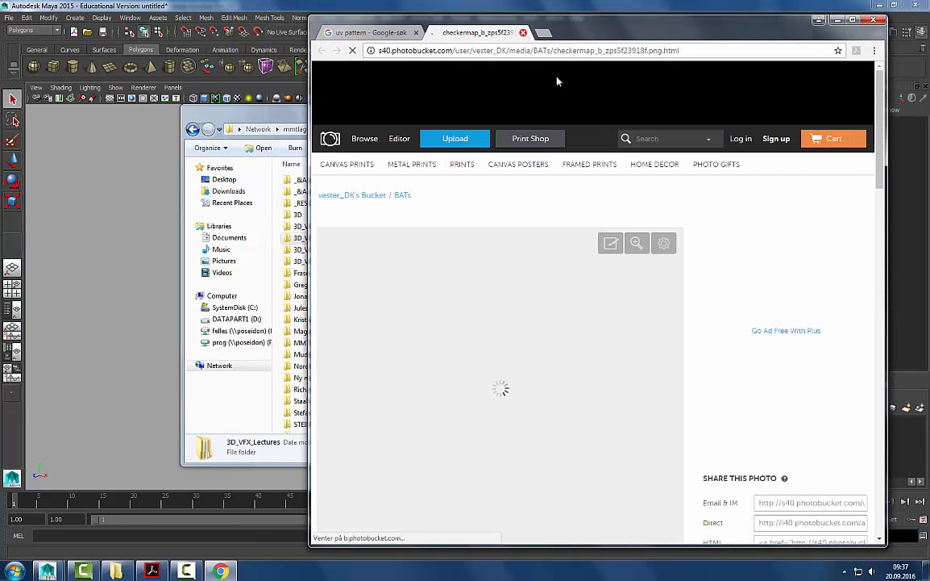
{"action": "scroll", "coordinate": [710, 385], "scroll_direction": "down", "scroll_amount": 1}
{"action": "right_click", "coordinate": [540, 334]}
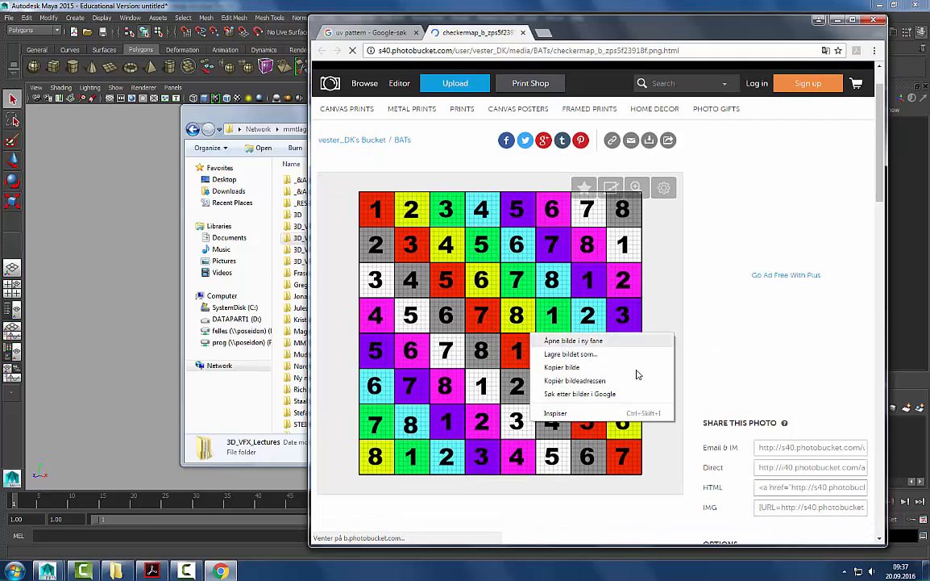
{"action": "left_click", "coordinate": [576, 354]}
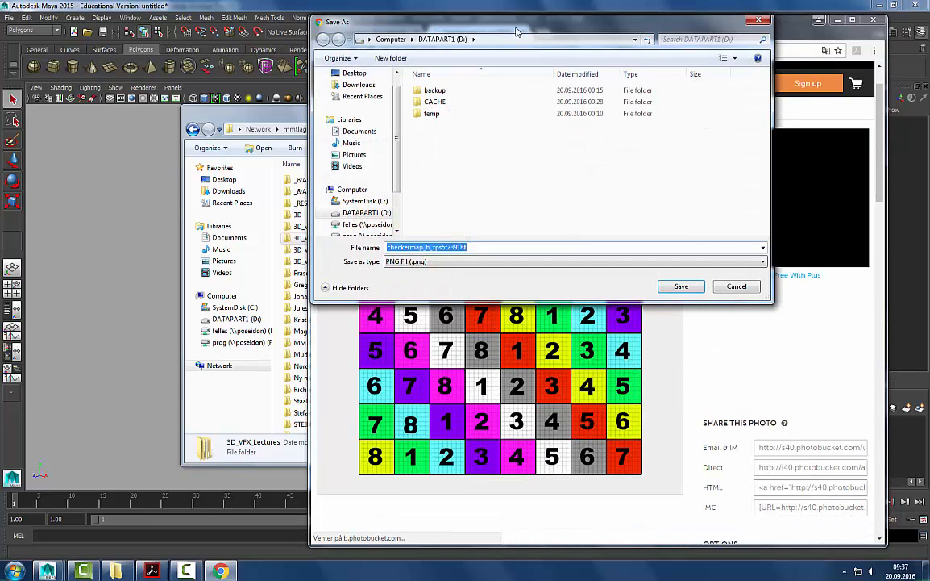
- Browse the save dialog to \\mmtlager-ste\mmt\teaching\3D_VFX_Lectures
{"action": "left_click", "coordinate": [635, 39]}
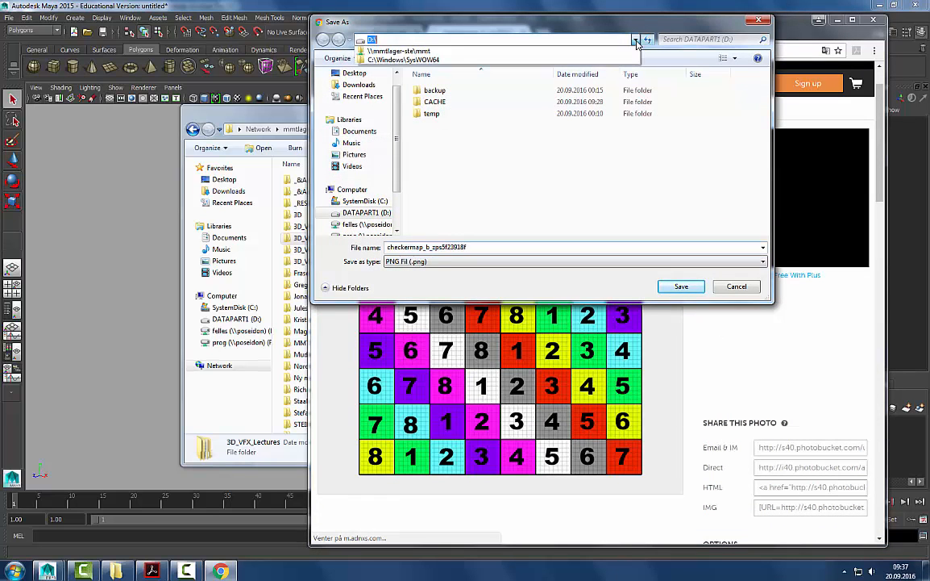
{"action": "left_click", "coordinate": [457, 51]}
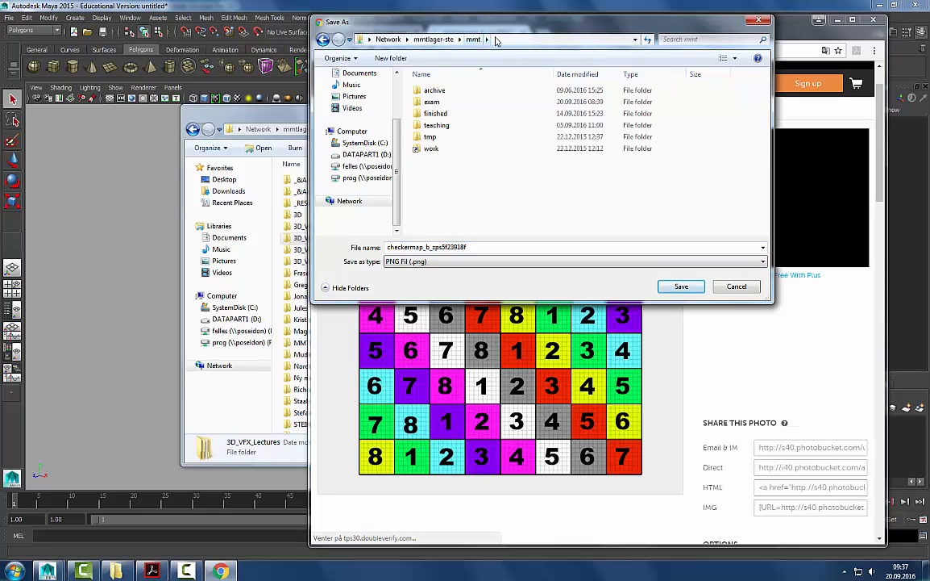
{"action": "left_click", "coordinate": [496, 41]}
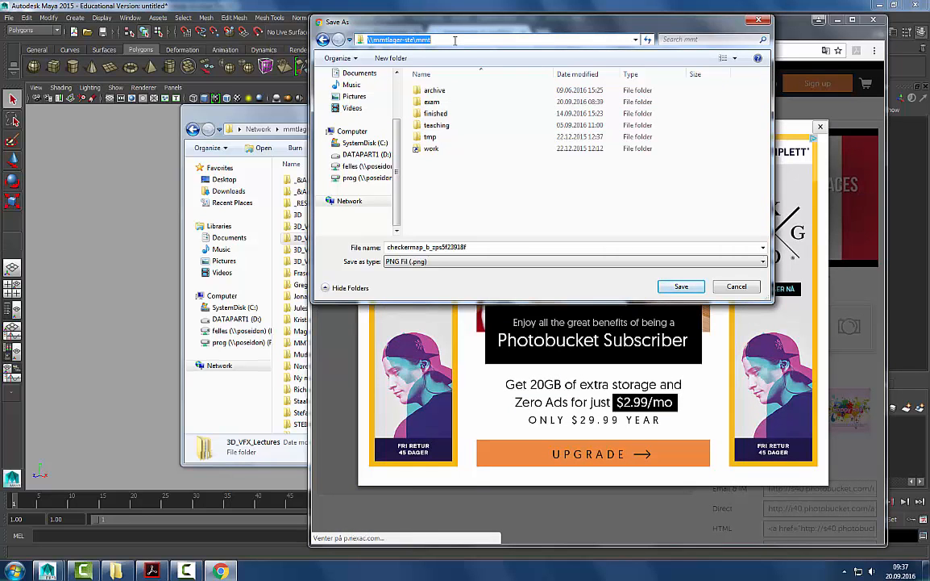
{"action": "double_click", "coordinate": [442, 126]}
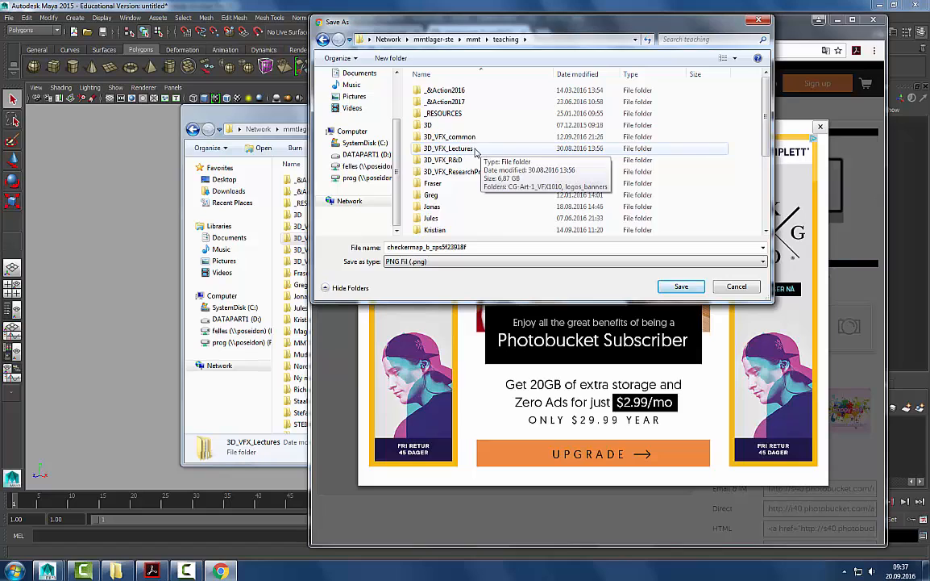
{"action": "double_click", "coordinate": [449, 149]}
- Save the image as checkerboard.png and dismiss the subscription ad
{"action": "left_click", "coordinate": [487, 248]}
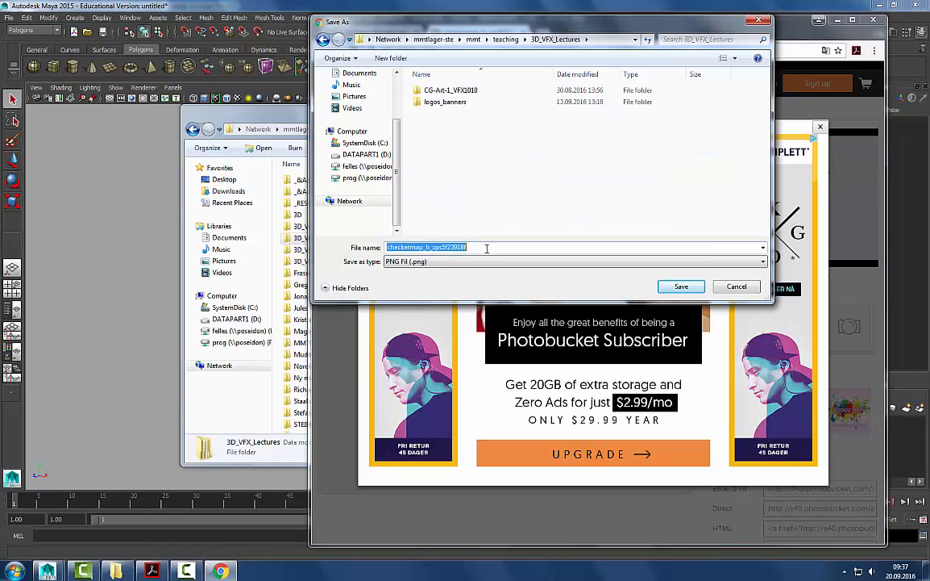
{"action": "type", "text": "che"}
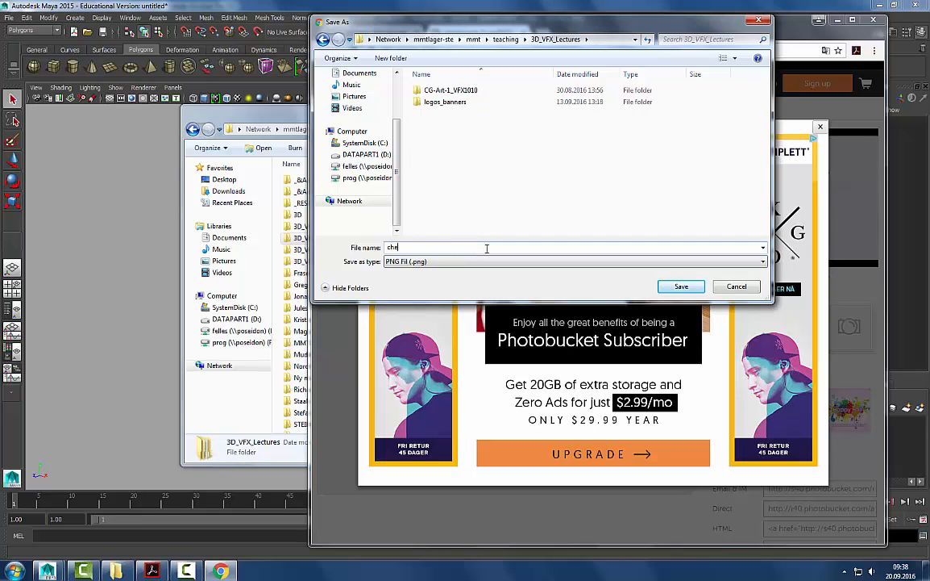
{"action": "type", "text": "ckerboard"}
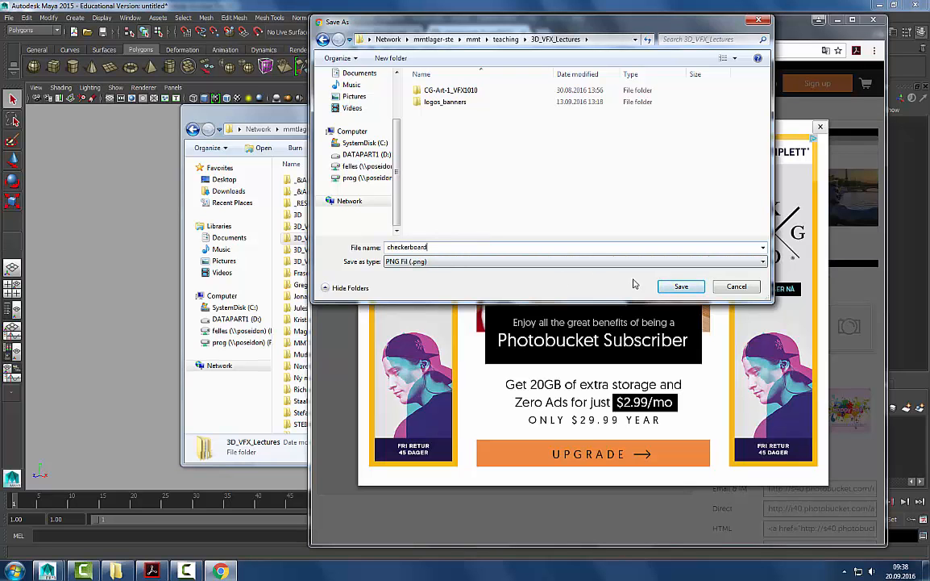
{"action": "left_click", "coordinate": [681, 287]}
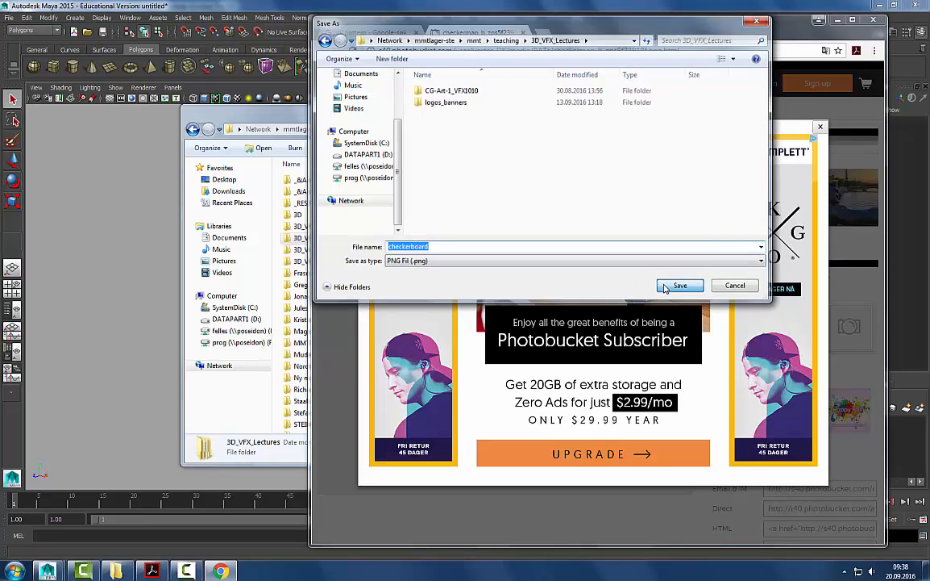
{"action": "left_click", "coordinate": [825, 115]}
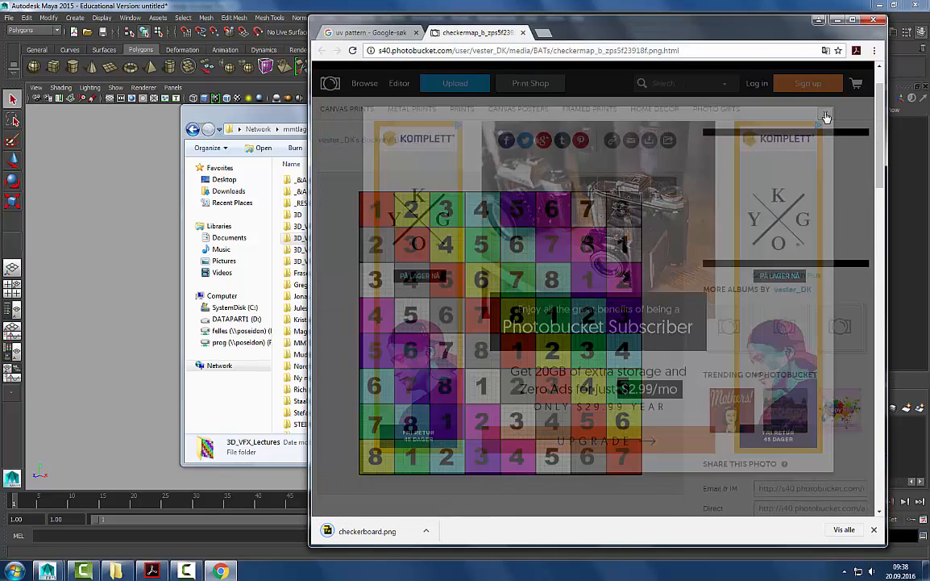
- In Explorer, open 3D_VFX_Lectures and look through CG-Art-1_VFX1010 and its ProjectFiles folder
{"action": "left_click", "coordinate": [118, 570]}
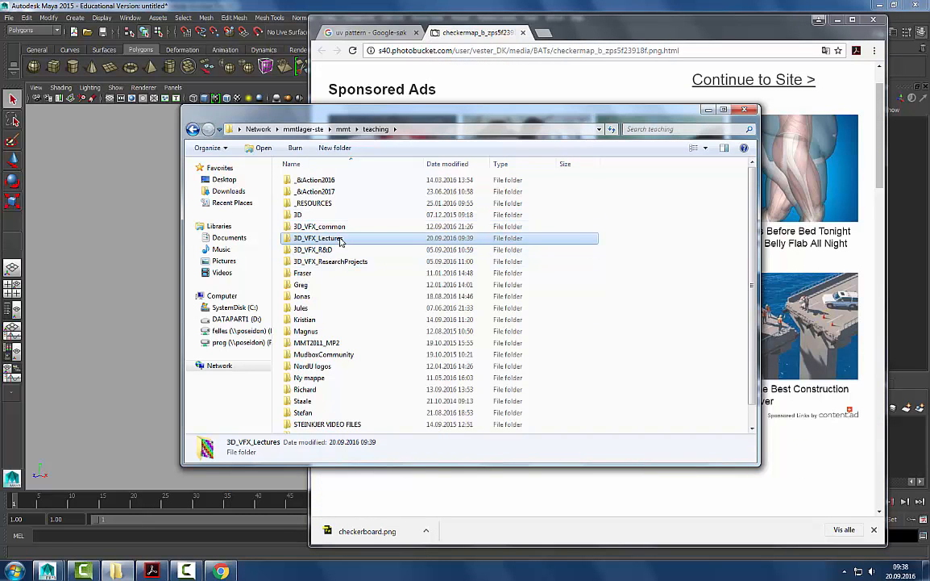
{"action": "double_click", "coordinate": [323, 237]}
{"action": "double_click", "coordinate": [327, 179]}
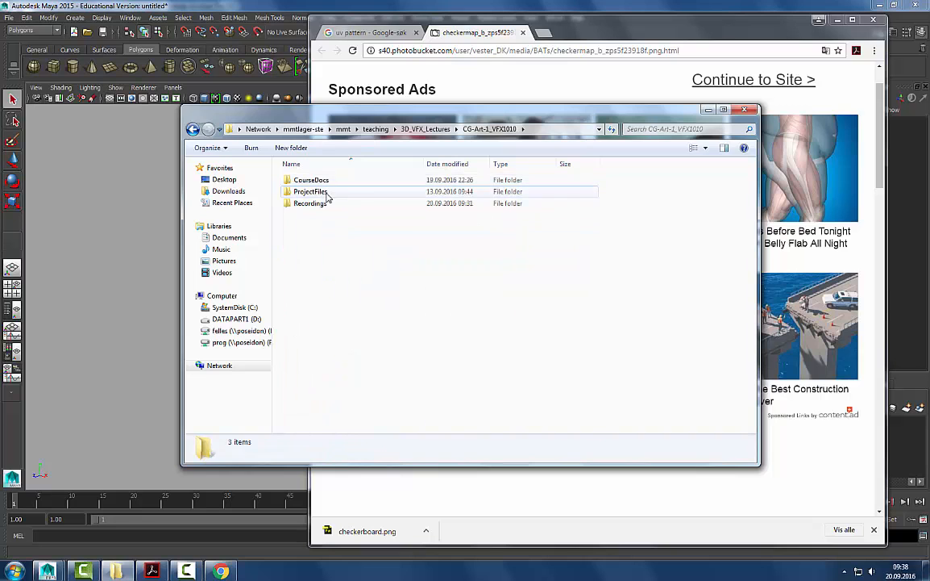
{"action": "left_click_drag", "start_coordinate": [476, 116], "coordinate": [444, 160]}
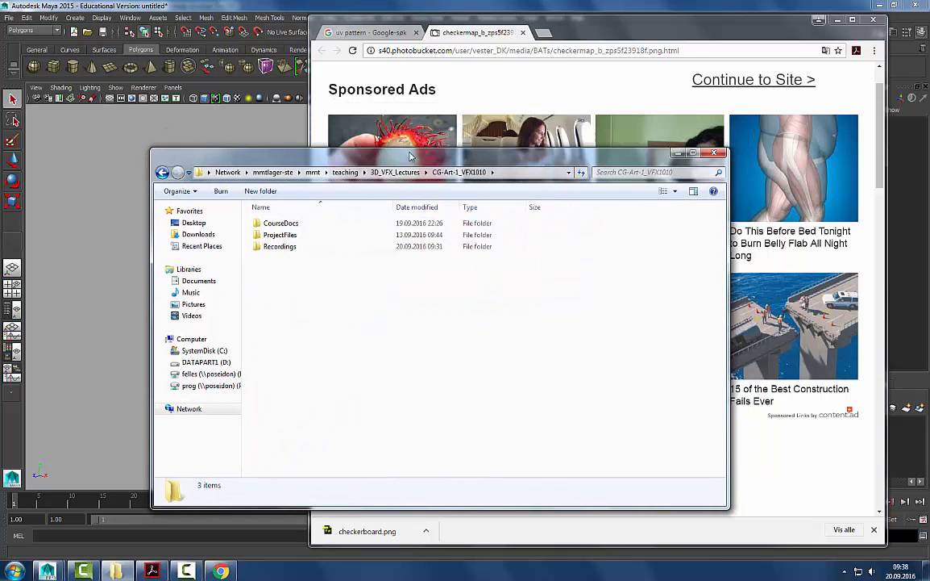
{"action": "double_click", "coordinate": [283, 237]}
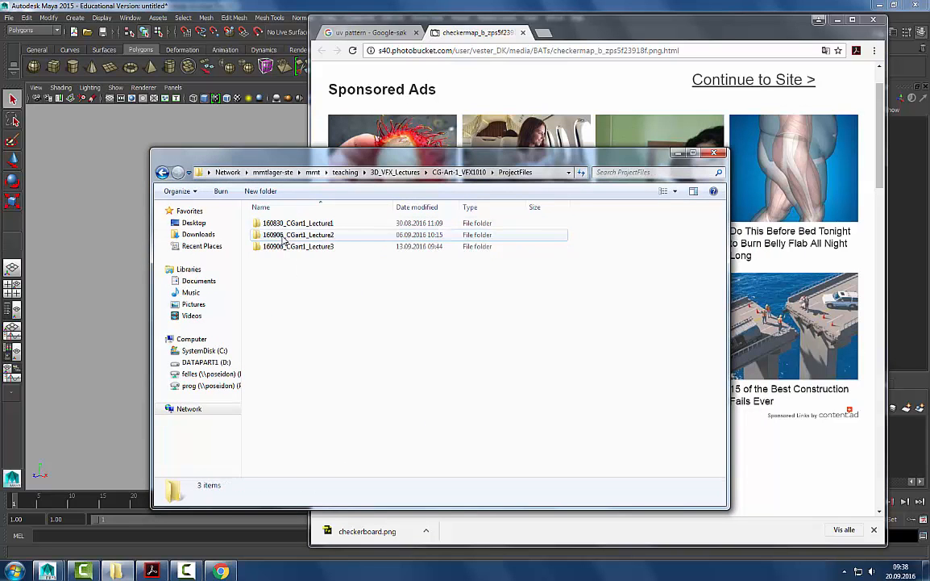
{"action": "left_click", "coordinate": [162, 172]}
{"action": "left_click", "coordinate": [162, 172]}
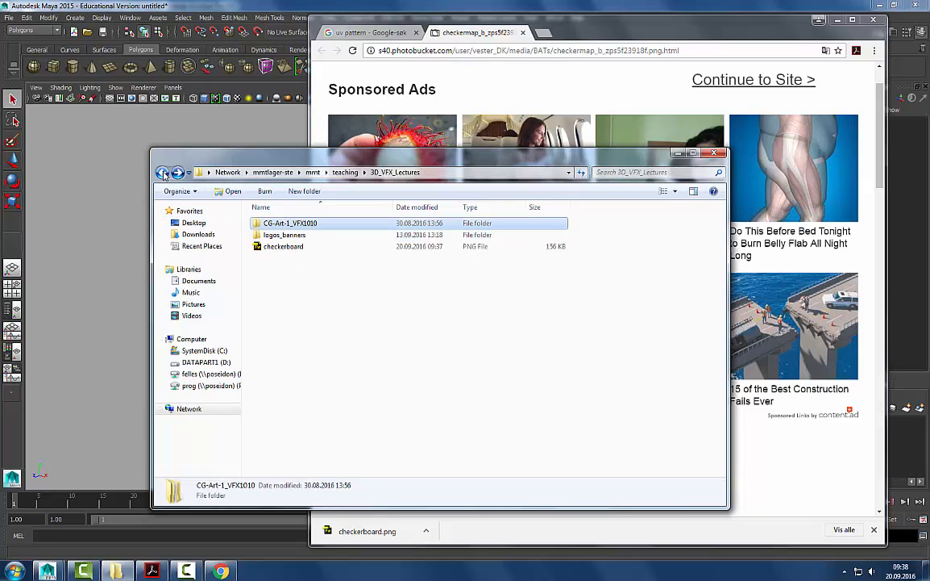
- Drag checkerboard.png into CG-Art-1_VFX1010, then into its ProjectFiles folder
{"action": "left_click_drag", "start_coordinate": [278, 246], "coordinate": [298, 227]}
{"action": "double_click", "coordinate": [290, 224]}
{"action": "left_click", "coordinate": [289, 258]}
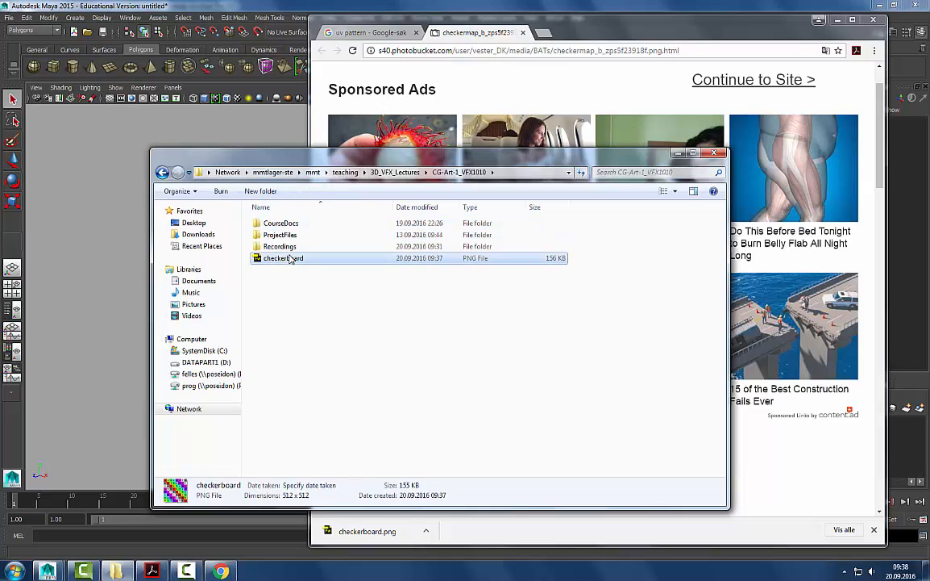
{"action": "left_click_drag", "start_coordinate": [282, 265], "coordinate": [282, 236]}
{"action": "double_click", "coordinate": [280, 234]}
{"action": "left_click_drag", "start_coordinate": [319, 162], "coordinate": [513, 88]}
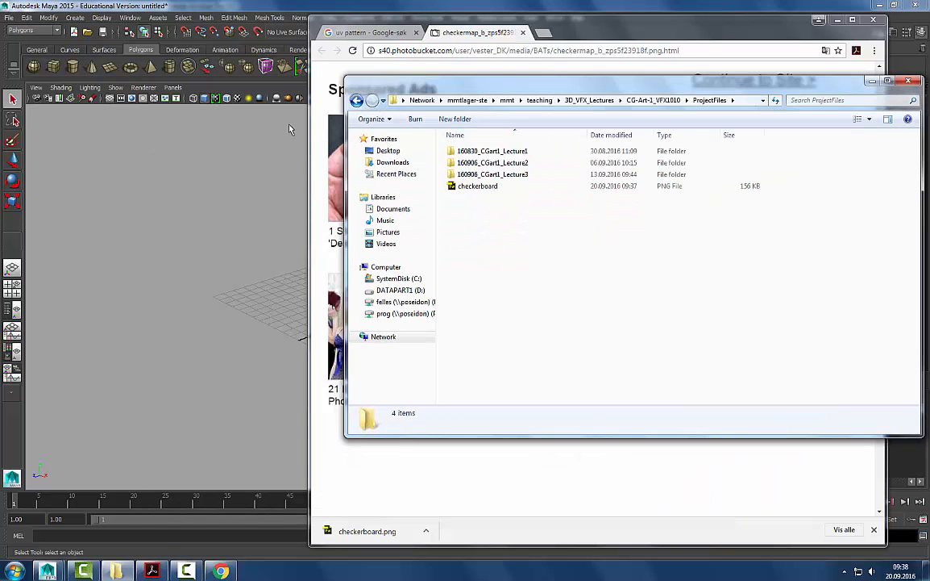
{"action": "left_click", "coordinate": [225, 189]}
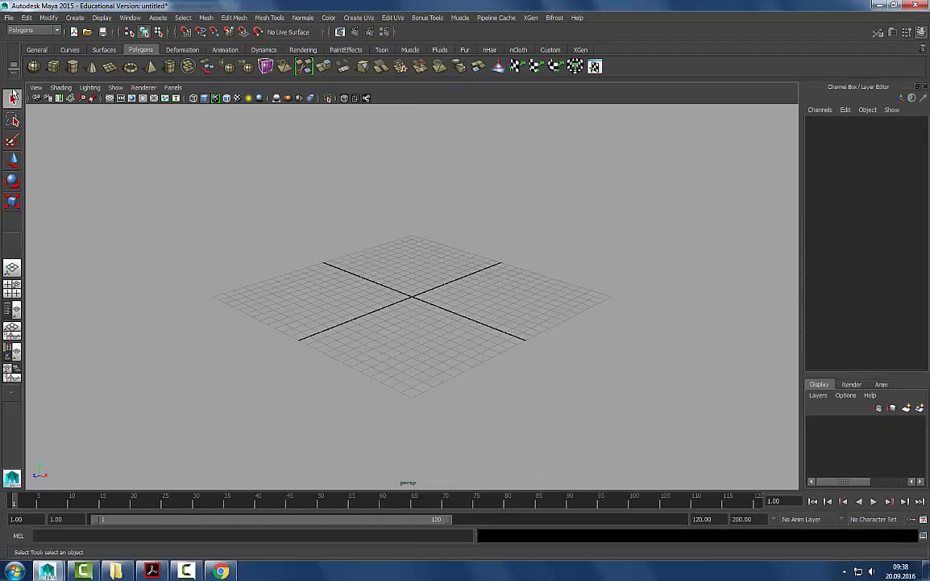
- Open Maya's Project Window and start a new project
{"action": "left_click", "coordinate": [8, 18]}
{"action": "left_click", "coordinate": [63, 241]}
{"action": "left_click_drag", "start_coordinate": [515, 192], "coordinate": [558, 132]}
{"action": "left_click", "coordinate": [648, 163]}
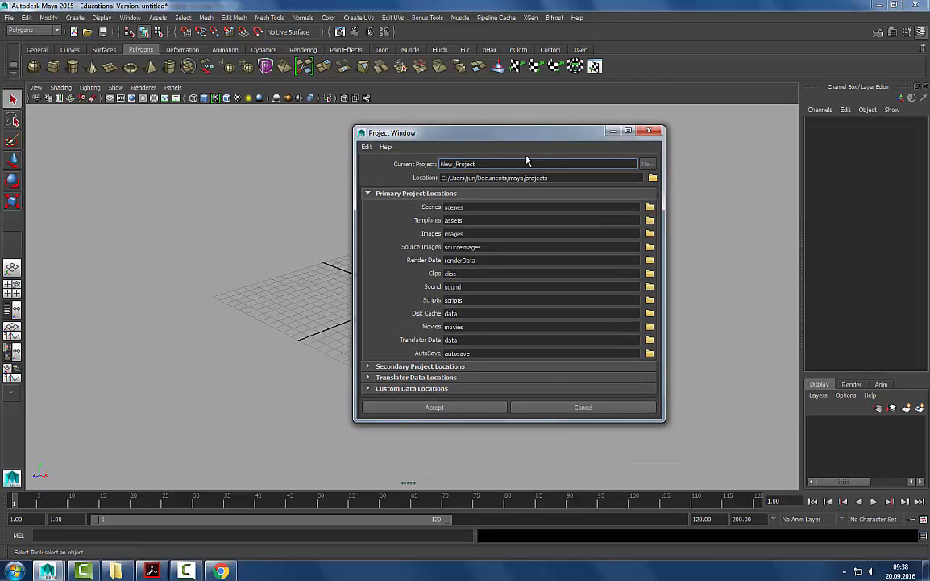
{"action": "left_click_drag", "start_coordinate": [483, 164], "coordinate": [384, 166]}
- Name the new project 160920_CGArt1_Lecture4, checking the lecture folder names in Explorer
{"action": "key", "text": "alt+Tab"}
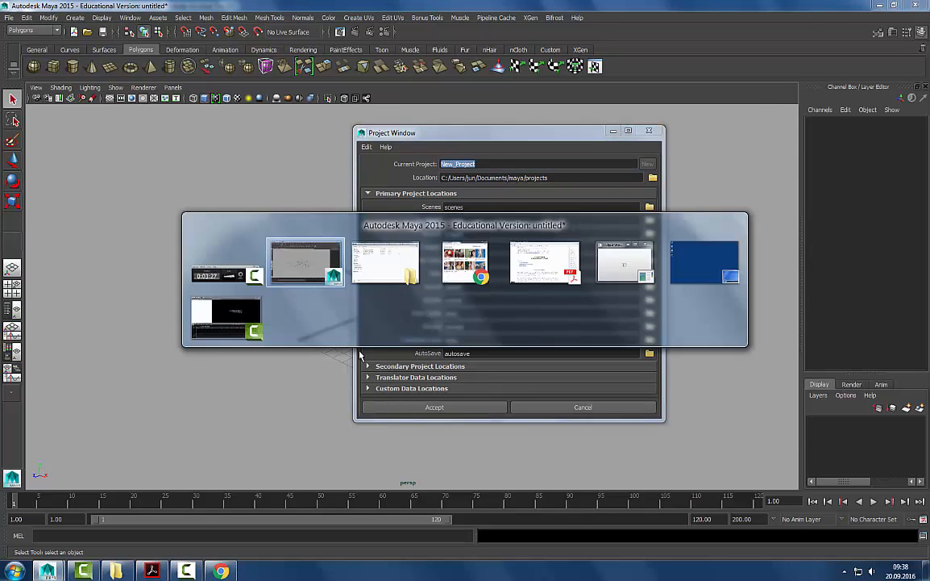
{"action": "key", "text": "alt+Tab"}
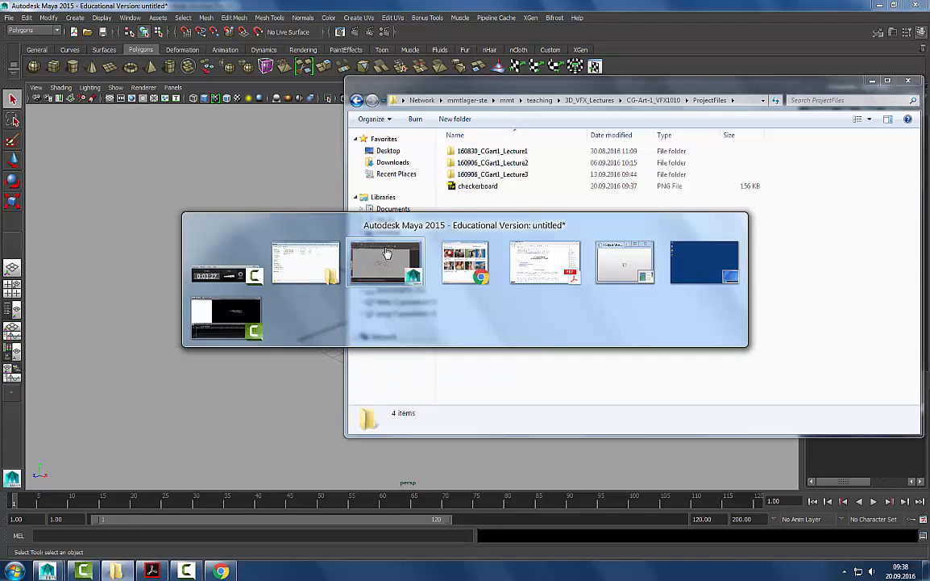
{"action": "key", "text": "alt+Tab"}
{"action": "left_click", "coordinate": [387, 280]}
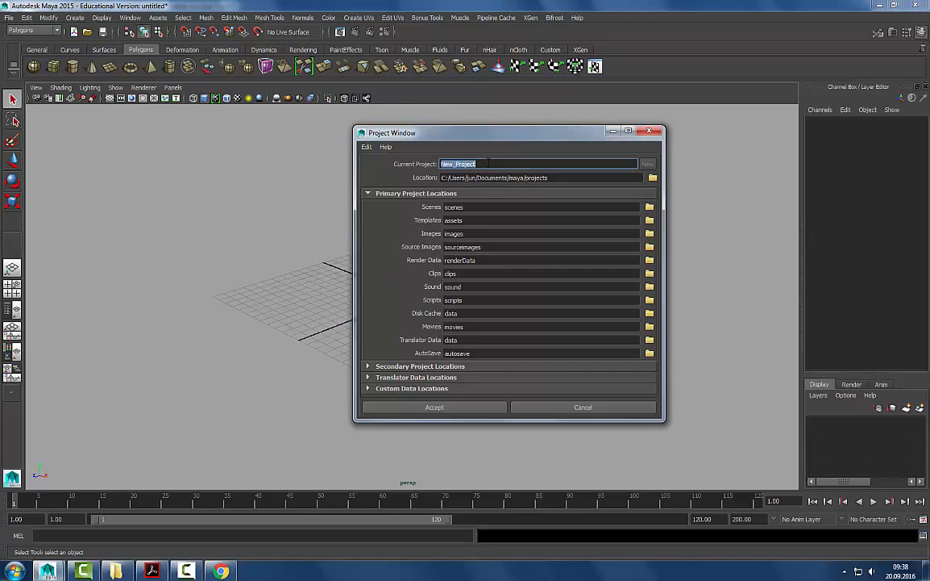
{"action": "type", "text": "160920_CGArt1_Lecture4"}
{"action": "key", "text": "alt+Tab"}
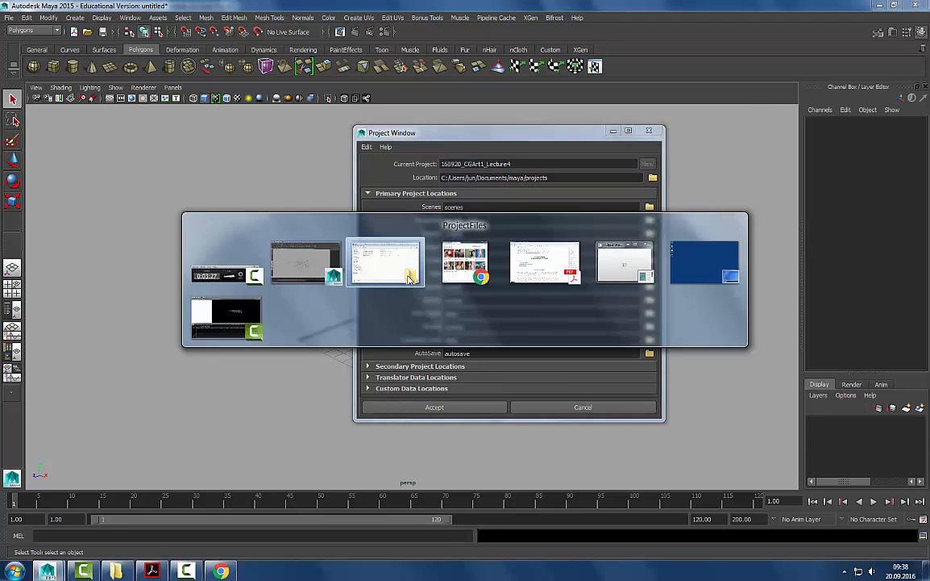
{"action": "key", "text": "alt+Tab"}
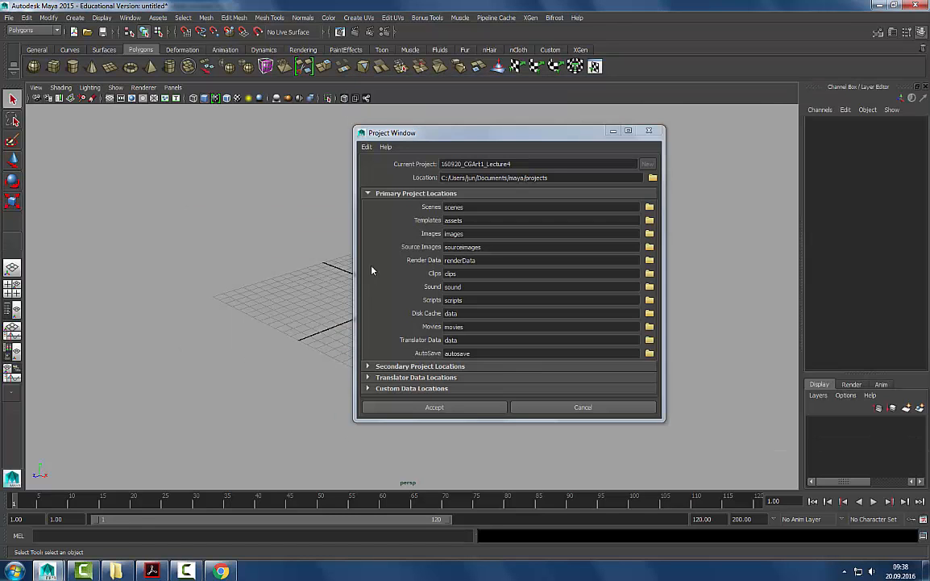
- Point the project location at the network share by entering \\ as the Look in path
{"action": "left_click", "coordinate": [652, 177]}
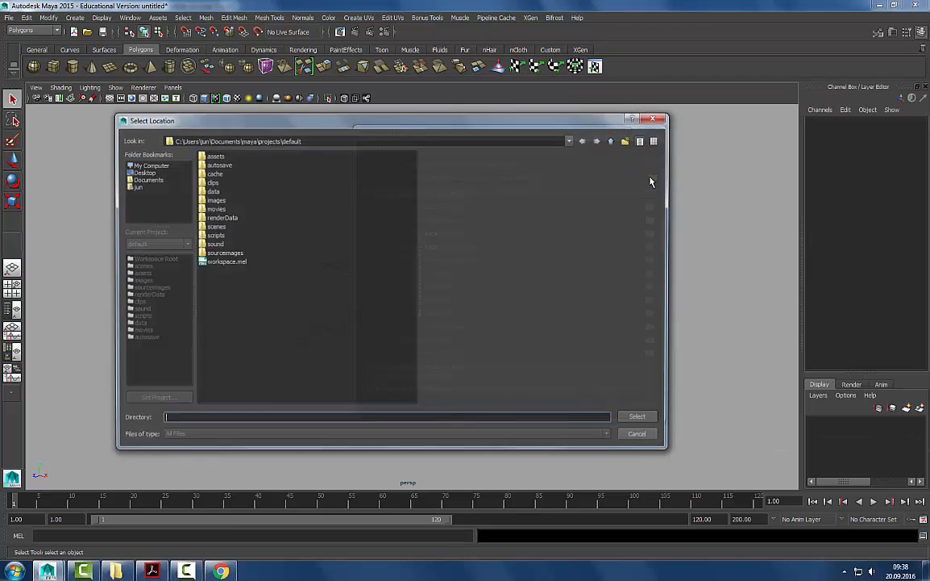
{"action": "left_click", "coordinate": [571, 140]}
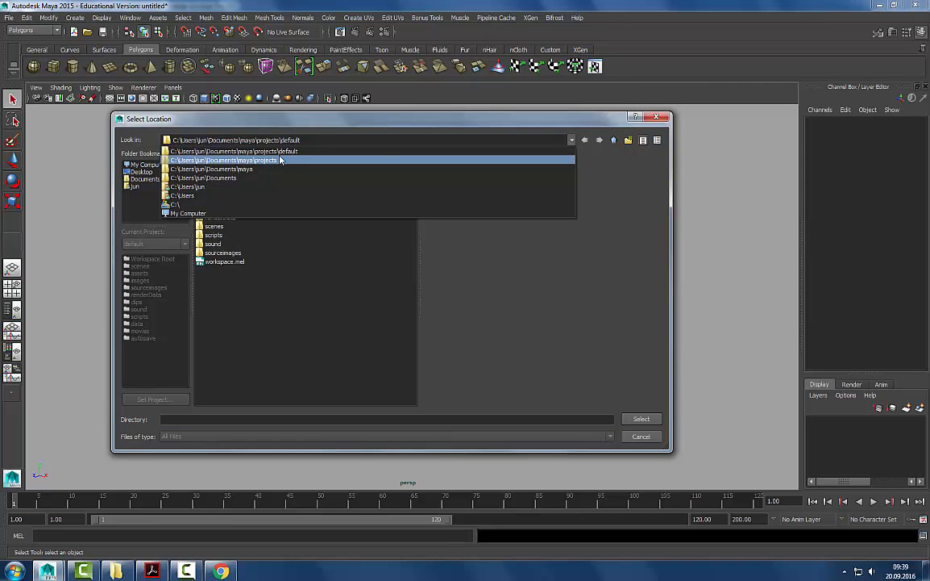
{"action": "left_click", "coordinate": [212, 213]}
{"action": "triple_click", "coordinate": [246, 140]}
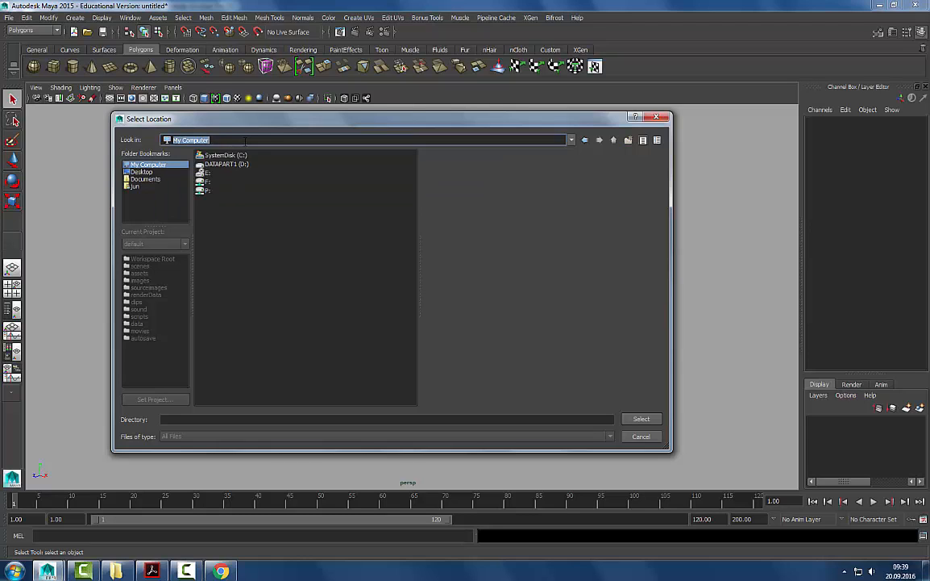
{"action": "type", "text": "\\\\mmtlager-ste\\mmt"}
{"action": "key", "text": "Return"}
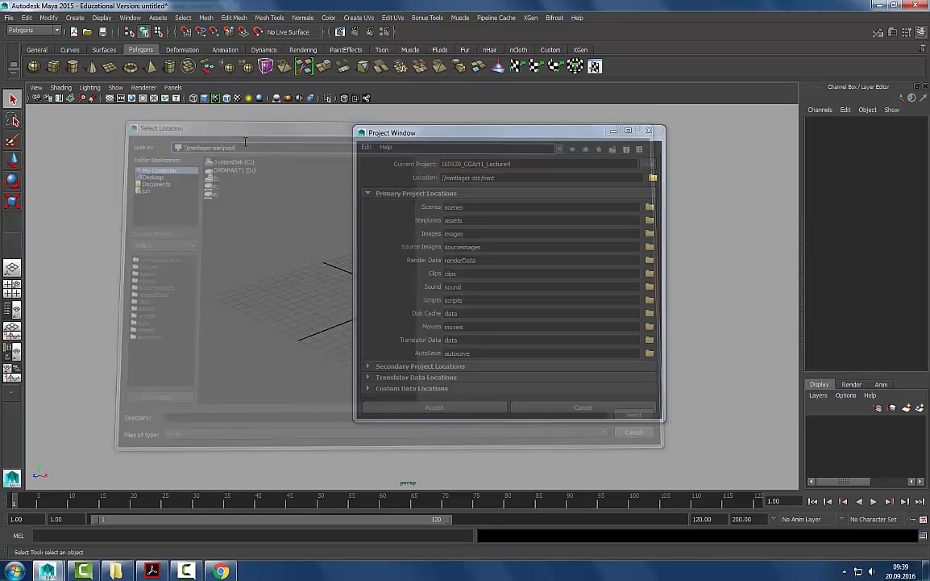
- Browse to \\mmtlager-ste\mmt\teaching\3D_VFX_Lectures\CG-Art-1_VFX1010\ProjectFiles
{"action": "left_click", "coordinate": [653, 178]}
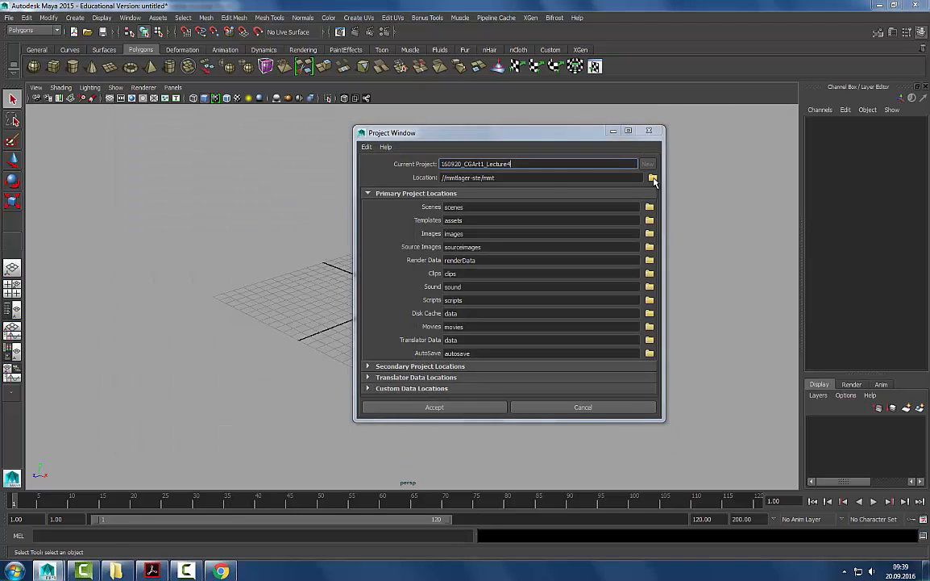
{"action": "left_click", "coordinate": [572, 140]}
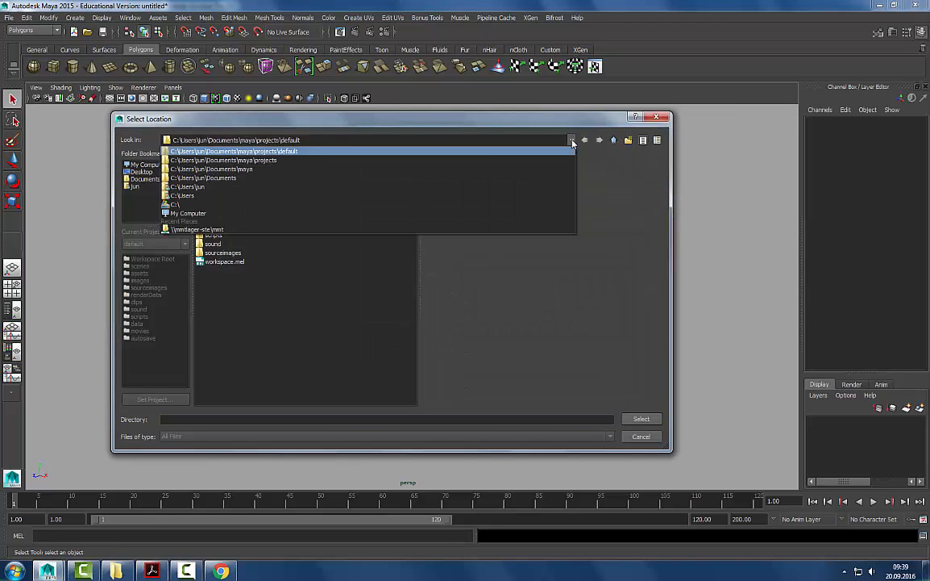
{"action": "left_click", "coordinate": [226, 228]}
{"action": "double_click", "coordinate": [214, 182]}
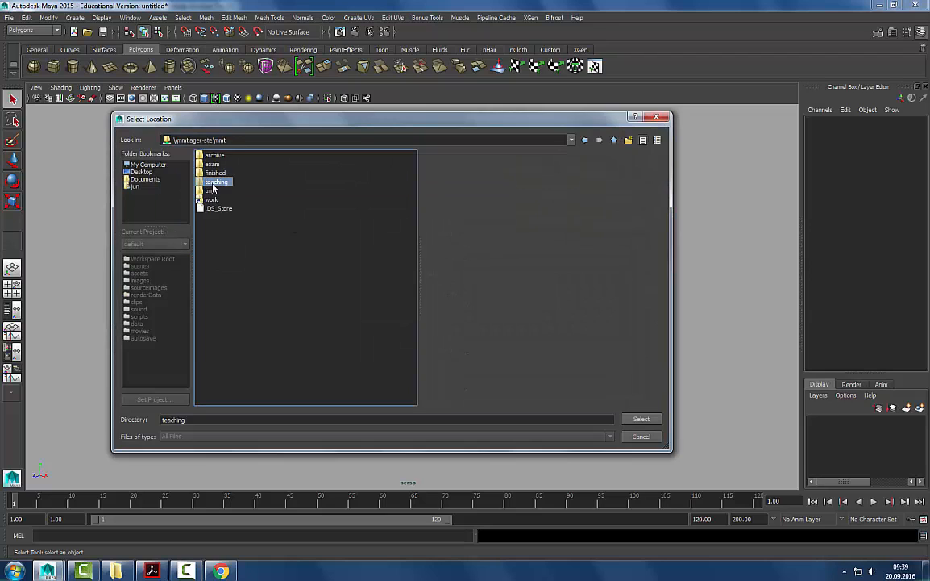
{"action": "double_click", "coordinate": [269, 200]}
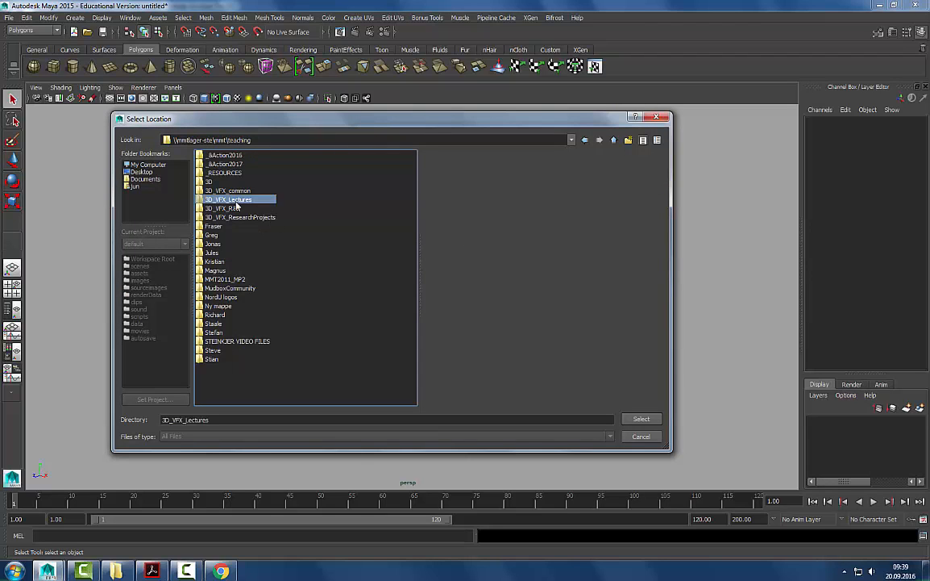
{"action": "double_click", "coordinate": [257, 156]}
{"action": "double_click", "coordinate": [220, 164]}
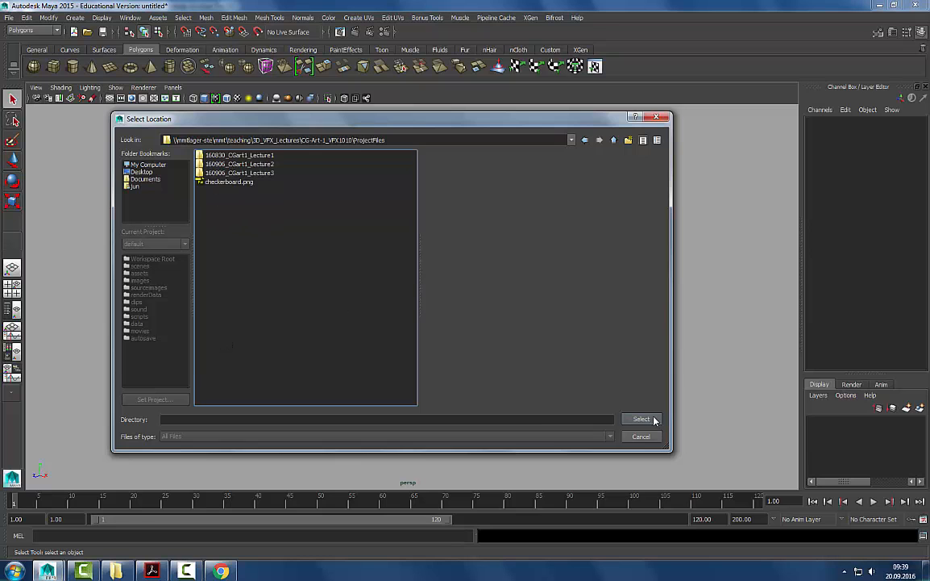
- Select ProjectFiles as the location and accept to create the project
{"action": "left_click", "coordinate": [642, 420]}
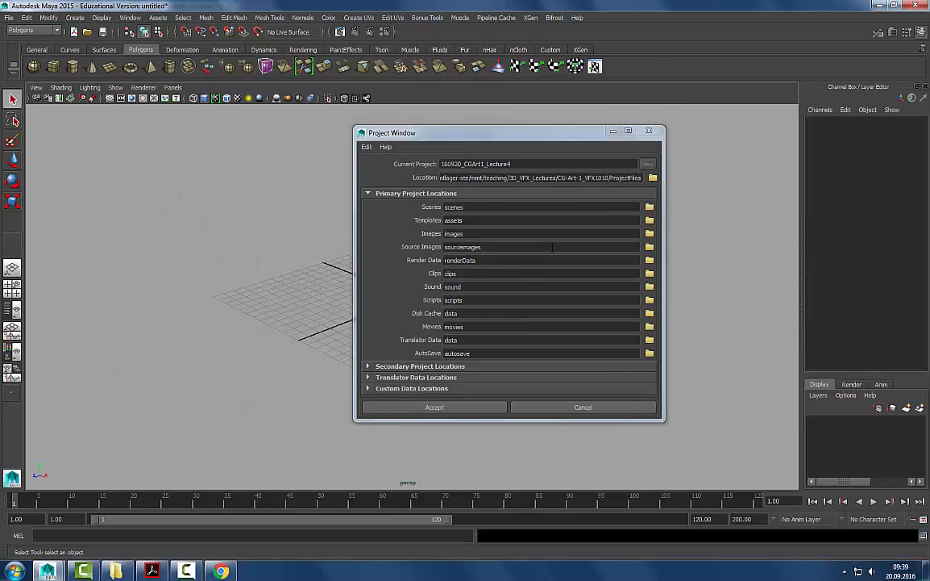
{"action": "left_click", "coordinate": [466, 406]}
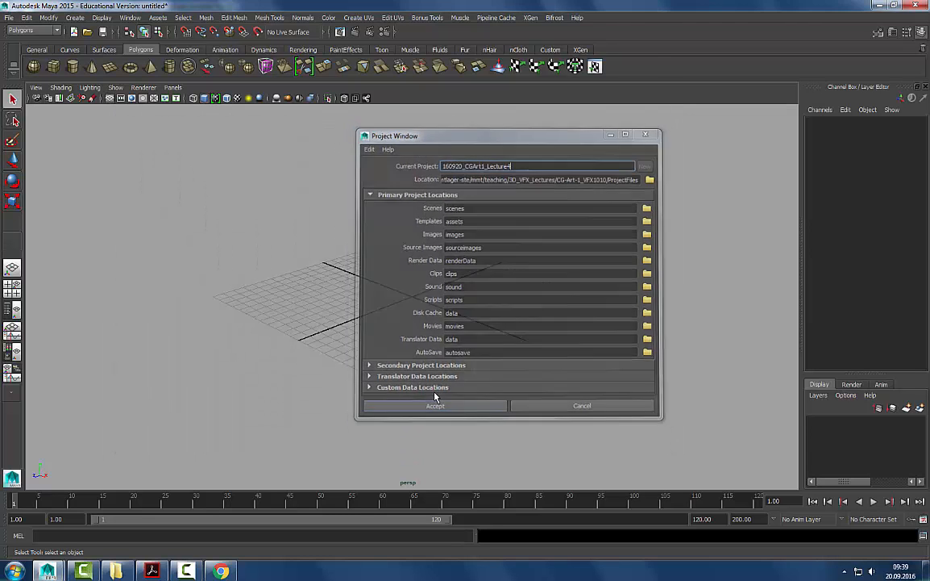
{"action": "left_click", "coordinate": [12, 18]}
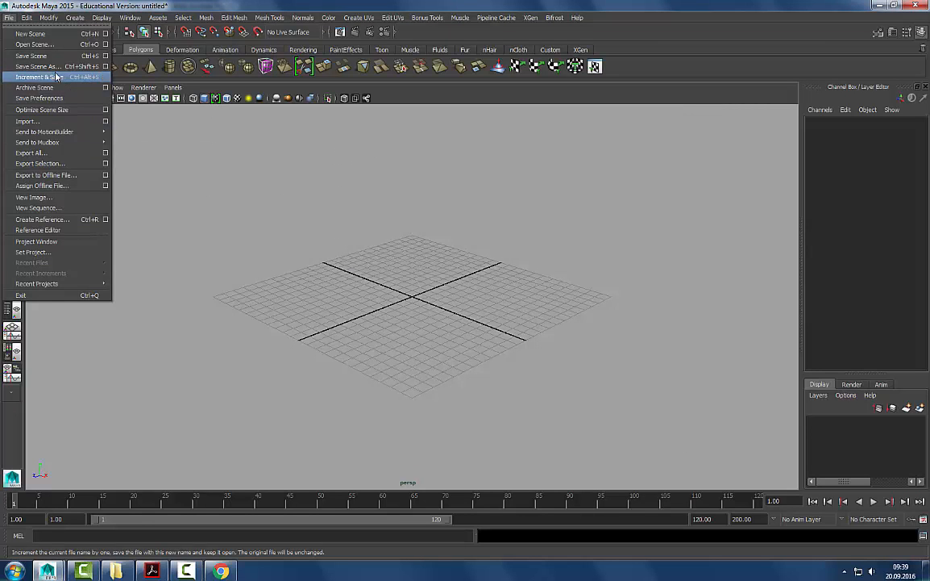
- Save the scene as Lecture4_01.ma with Files of type set to Maya ASCII
{"action": "left_click", "coordinate": [49, 66]}
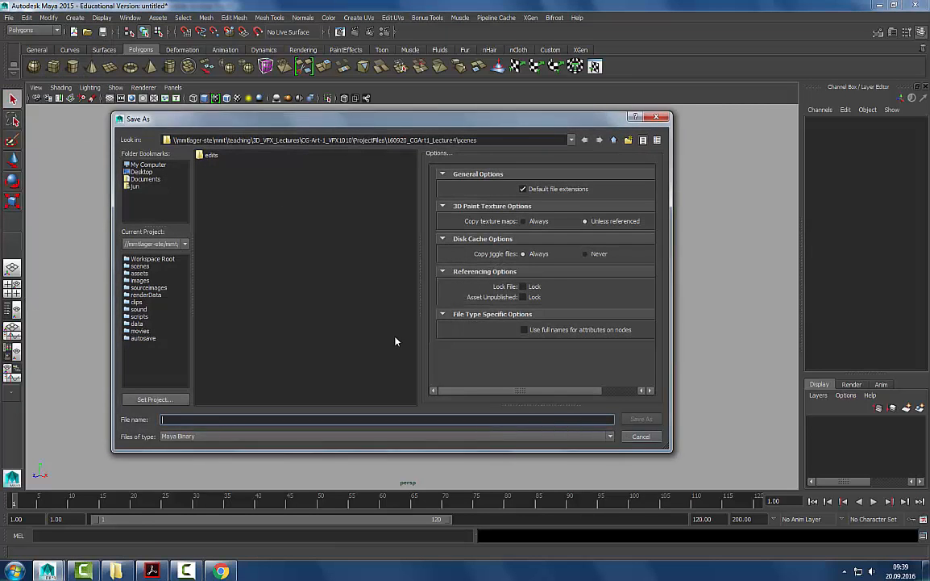
{"action": "left_click", "coordinate": [641, 436]}
{"action": "left_click", "coordinate": [8, 18]}
{"action": "left_click", "coordinate": [29, 44]}
{"action": "left_click", "coordinate": [348, 438]}
{"action": "left_click", "coordinate": [235, 443]}
{"action": "left_click", "coordinate": [194, 438]}
{"action": "left_click", "coordinate": [191, 446]}
{"action": "left_click", "coordinate": [193, 419]}
{"action": "type", "text": "Lecture4_01"}
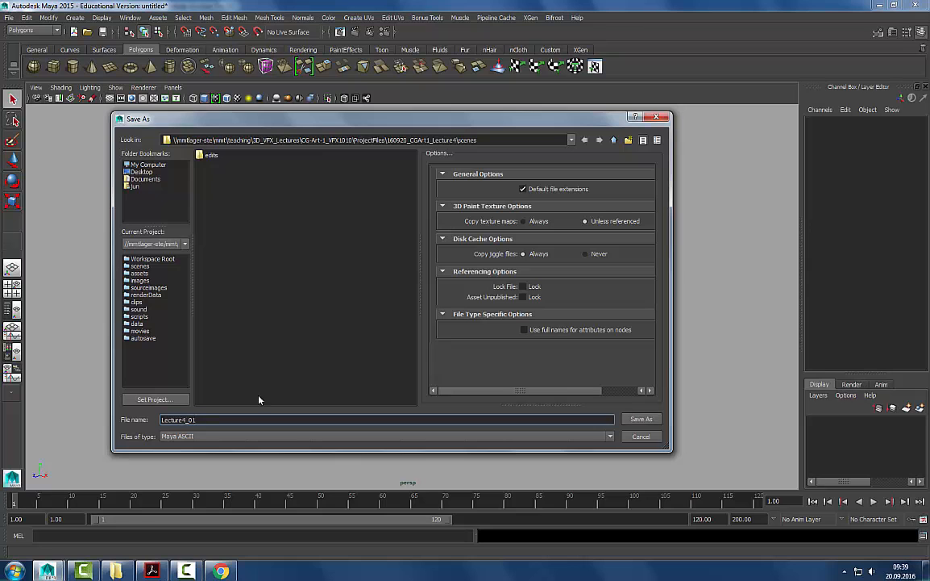
{"action": "left_click", "coordinate": [638, 419]}
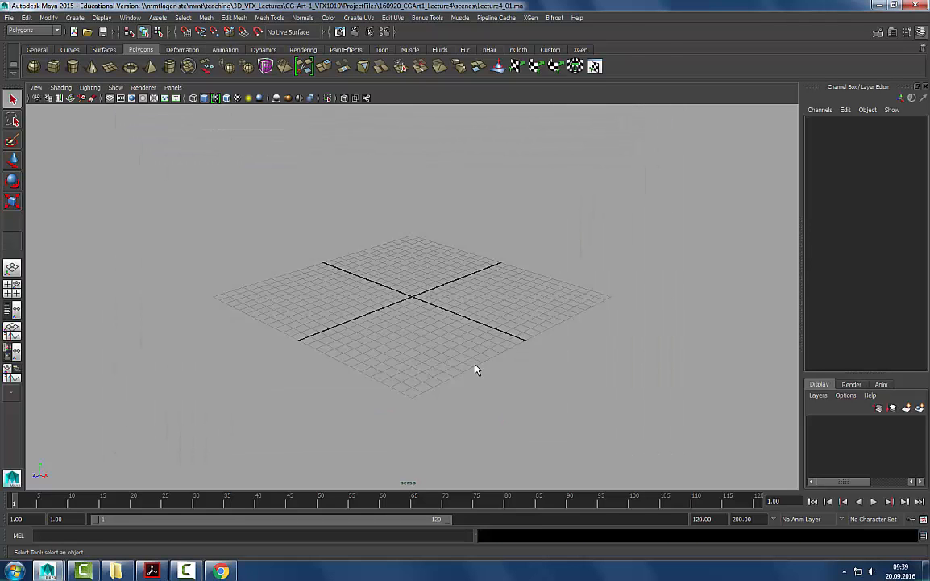
{"action": "key", "text": "alt+Tab"}
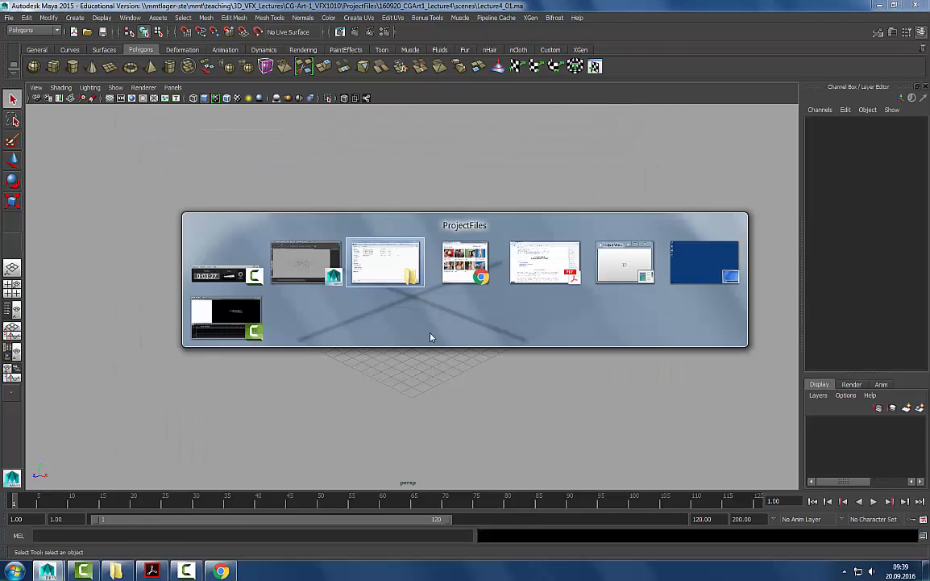
- Drag checkerboard.png from ProjectFiles into the 160920_CGArt1_Lecture4 folder and confirm it arrived
{"action": "left_click", "coordinate": [400, 266]}
{"action": "left_click", "coordinate": [480, 199]}
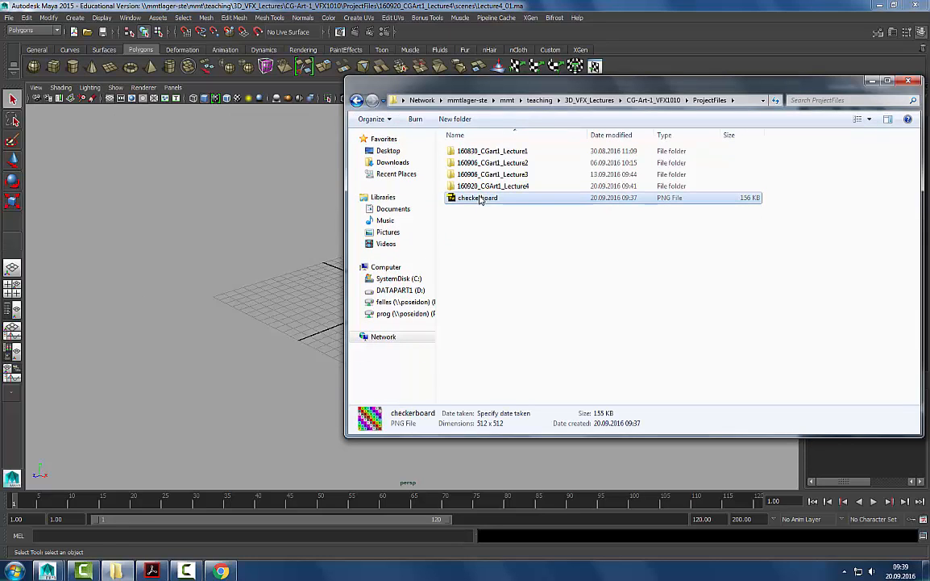
{"action": "left_click_drag", "start_coordinate": [467, 203], "coordinate": [492, 187]}
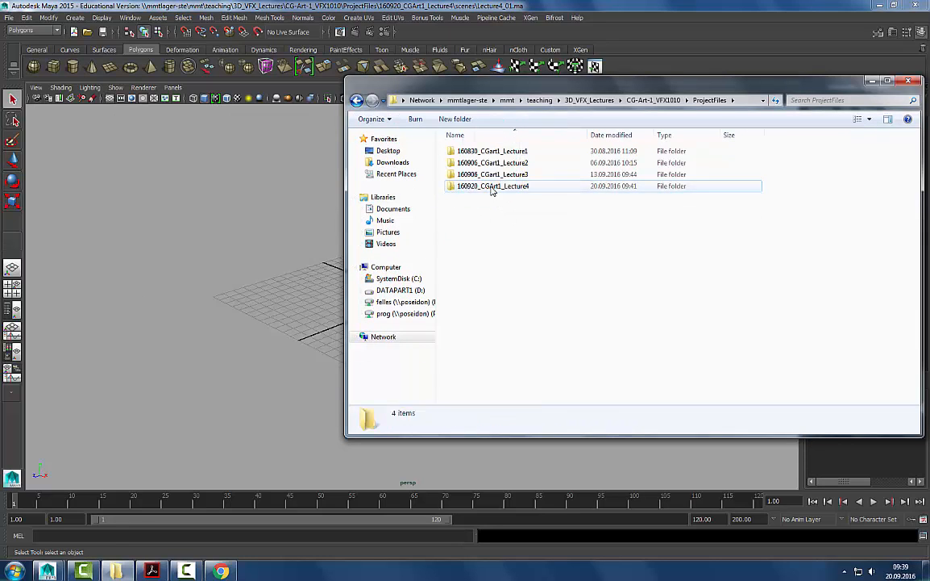
{"action": "double_click", "coordinate": [492, 186]}
{"action": "left_click", "coordinate": [453, 291]}
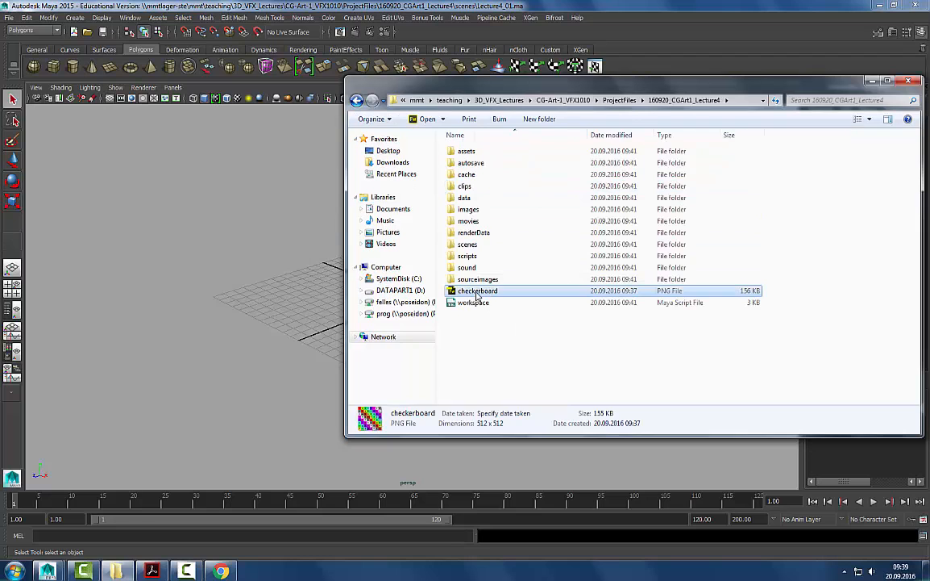
{"action": "left_click", "coordinate": [54, 112]}
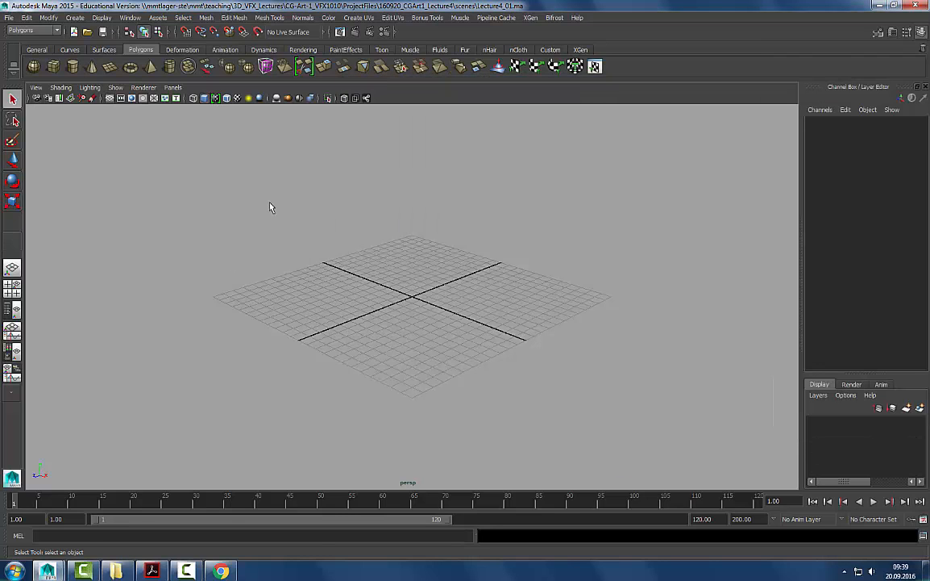
- Tear off Polygon Primitives as a floating panel and turn off Interactive Creation
{"action": "scroll", "coordinate": [461, 322], "scroll_direction": "up", "scroll_amount": 4}
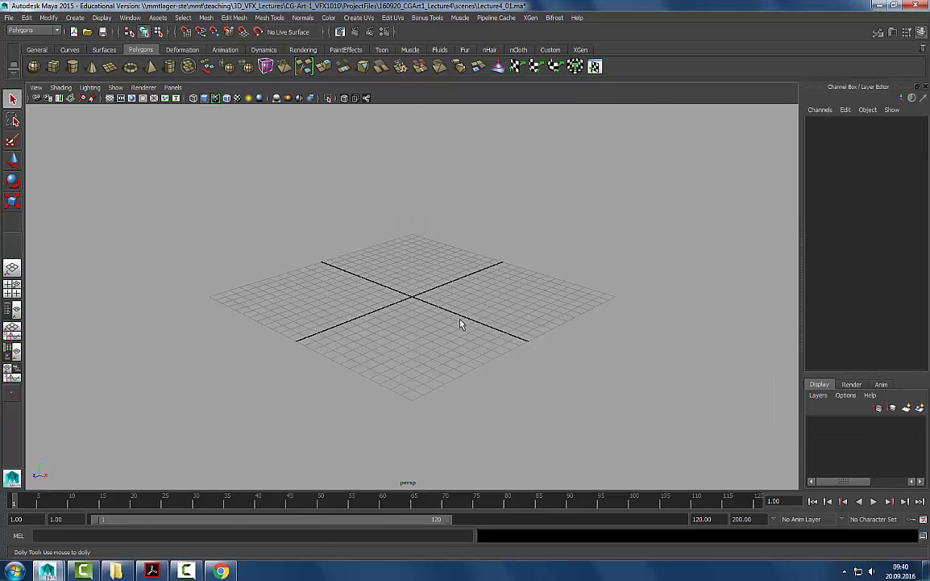
{"action": "left_click", "coordinate": [110, 66]}
{"action": "key", "text": "q"}
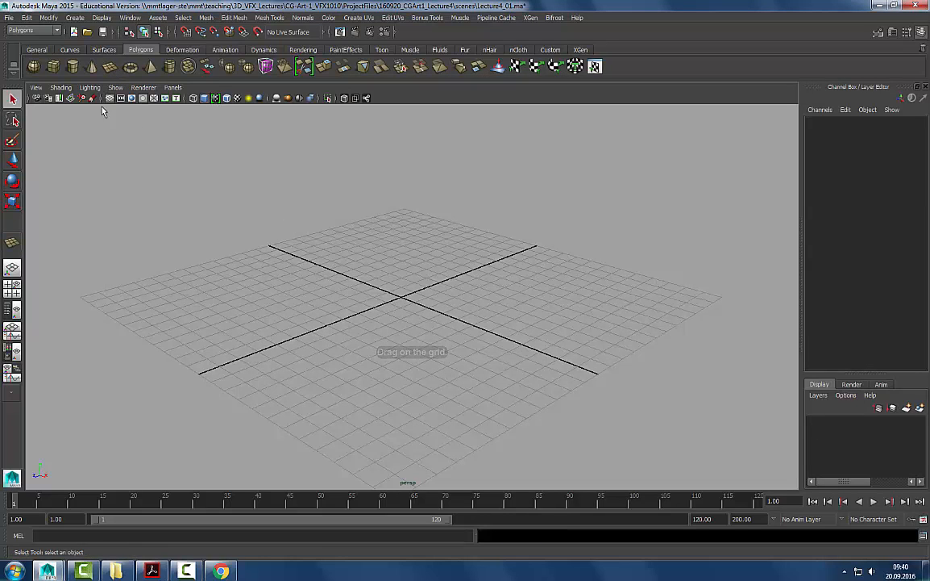
{"action": "left_click", "coordinate": [76, 18]}
{"action": "mouse_move", "coordinate": [101, 44]}
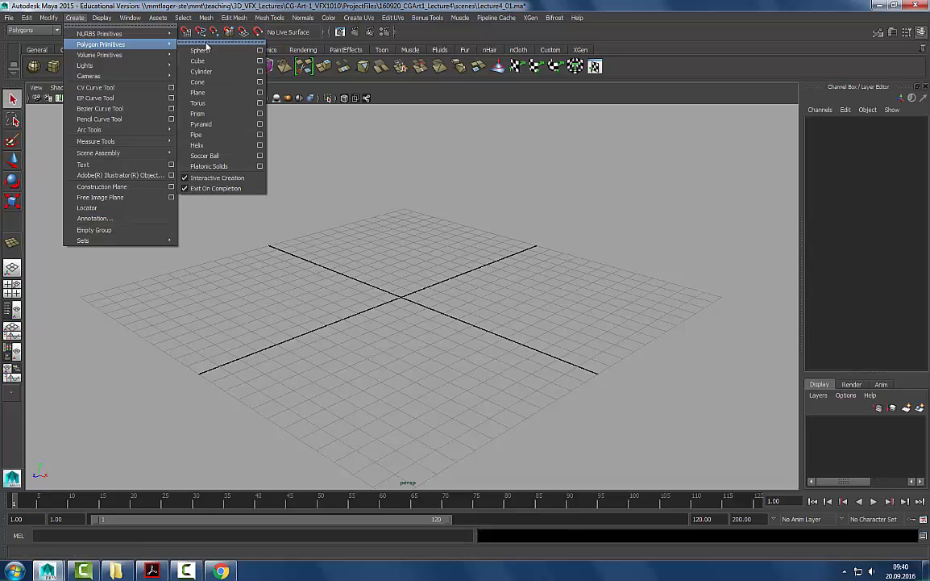
{"action": "left_click", "coordinate": [206, 41]}
{"action": "left_click_drag", "start_coordinate": [198, 30], "coordinate": [185, 92]}
{"action": "left_click", "coordinate": [175, 229]}
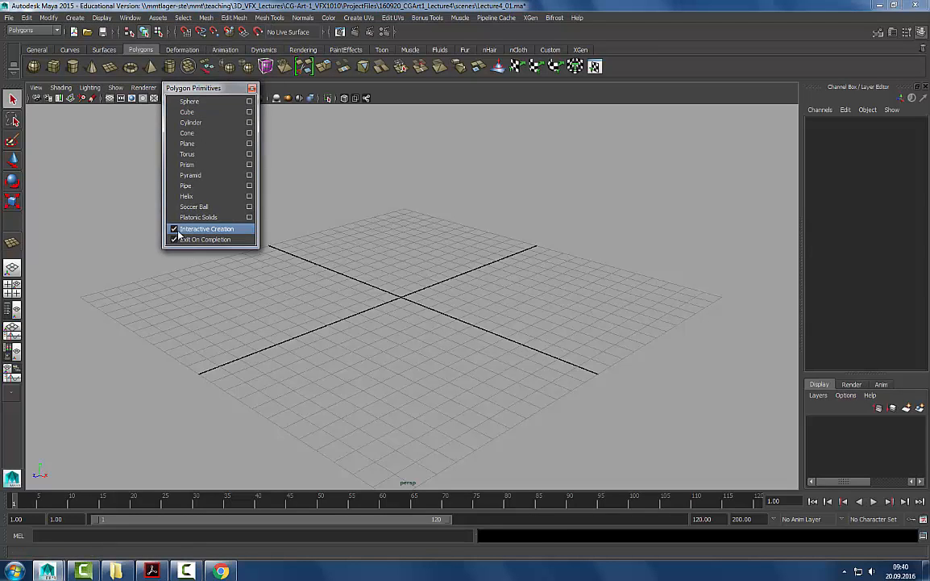
- Create a polygon plane, scale it to 16.39 and raise it 1.46 above the grid
{"action": "left_click", "coordinate": [188, 143]}
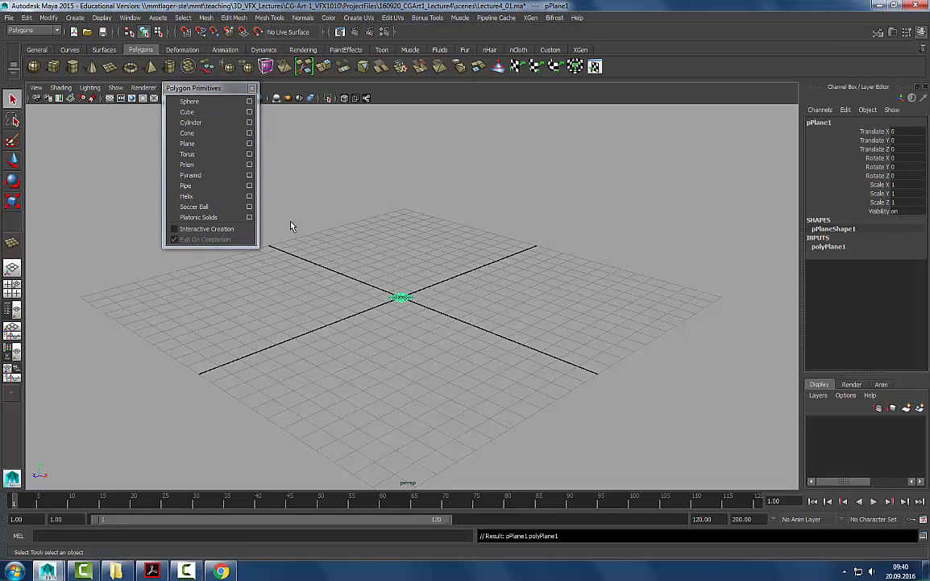
{"action": "key", "text": "r"}
{"action": "left_click_drag", "start_coordinate": [395, 323], "coordinate": [496, 307], "text": "alt"}
{"action": "left_click_drag", "start_coordinate": [406, 303], "coordinate": [457, 295]}
{"action": "middle_click_drag", "start_coordinate": [456, 295], "coordinate": [491, 286], "text": "alt"}
{"action": "key", "text": "w"}
{"action": "left_click_drag", "start_coordinate": [449, 247], "coordinate": [453, 224]}
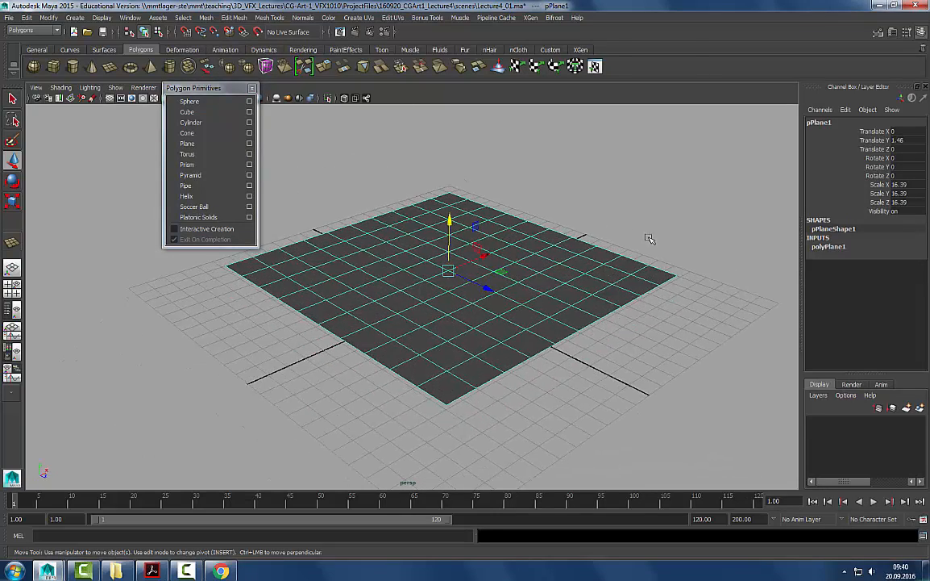
- Set the plane's Subdivisions Width and Height to 1, then reselect the plane
{"action": "left_click", "coordinate": [831, 246]}
{"action": "left_click_drag", "start_coordinate": [903, 273], "coordinate": [908, 282]}
{"action": "type", "text": "1"}
{"action": "key", "text": "Return"}
{"action": "key", "text": "q"}
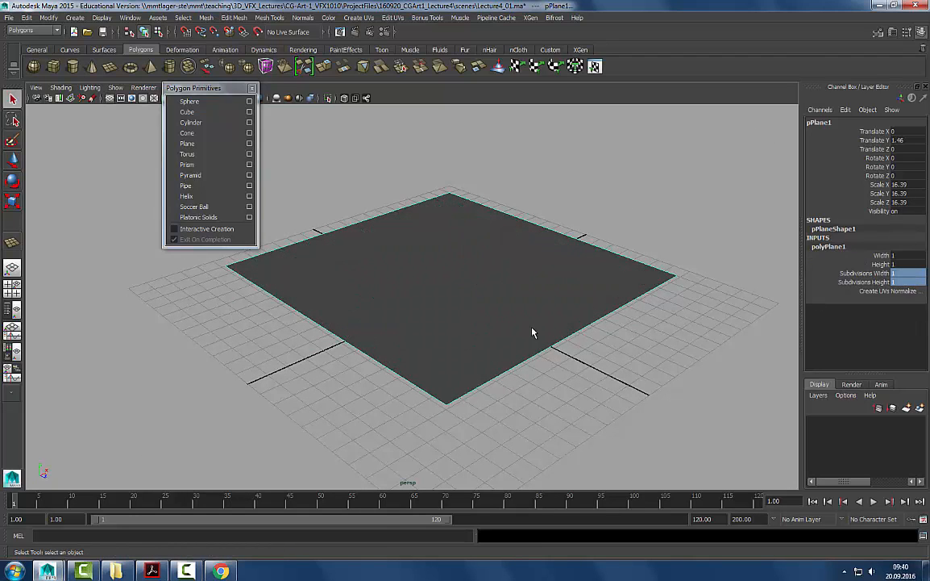
{"action": "right_click_drag", "start_coordinate": [533, 332], "coordinate": [538, 264], "text": "alt"}
{"action": "middle_click_drag", "start_coordinate": [538, 263], "coordinate": [536, 263], "text": "alt"}
{"action": "right_click_drag", "start_coordinate": [521, 316], "coordinate": [568, 296]}
{"action": "left_click", "coordinate": [645, 243]}
{"action": "left_click", "coordinate": [645, 245]}
{"action": "left_click_drag", "start_coordinate": [200, 91], "coordinate": [95, 133]}
- Switch the plane to UV mode and try selecting its corner UVs
{"action": "right_click", "coordinate": [540, 309]}
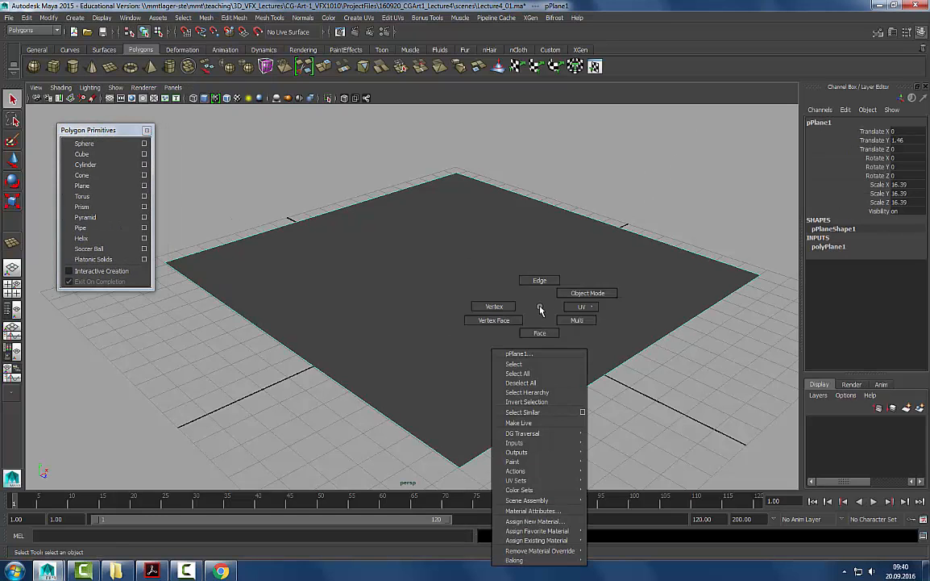
{"action": "right_click", "coordinate": [476, 260]}
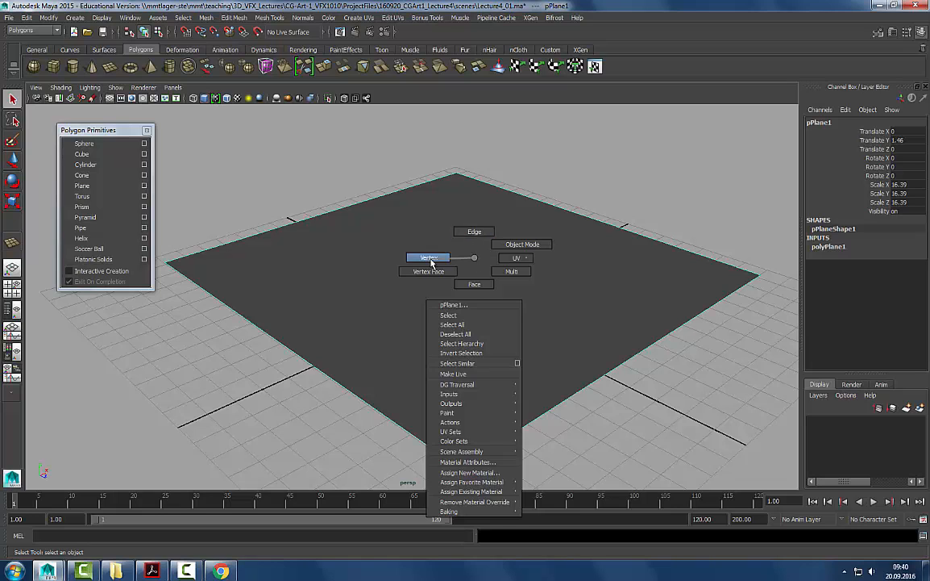
{"action": "right_click_drag", "start_coordinate": [495, 271], "coordinate": [592, 264]}
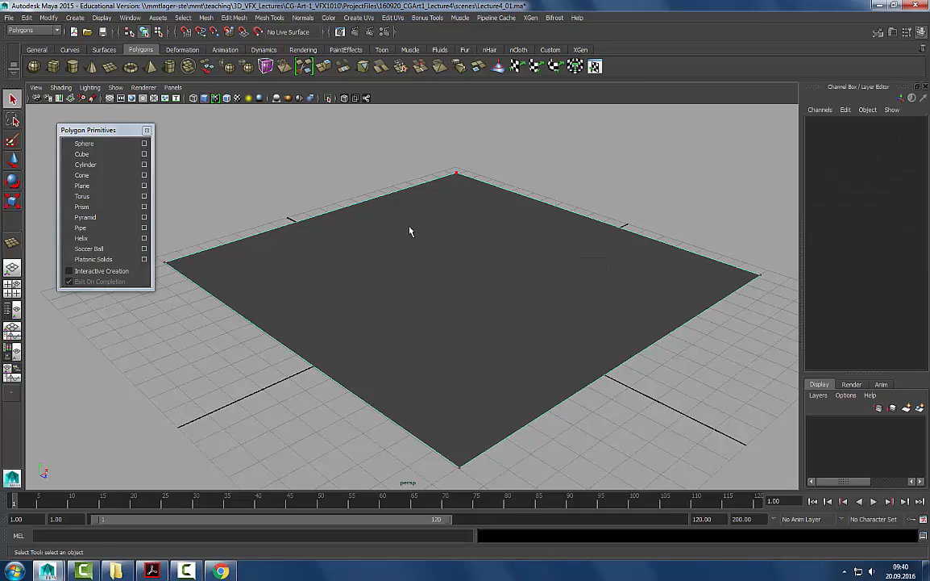
{"action": "left_click", "coordinate": [459, 170]}
{"action": "left_click", "coordinate": [718, 339]}
{"action": "left_click", "coordinate": [754, 274]}
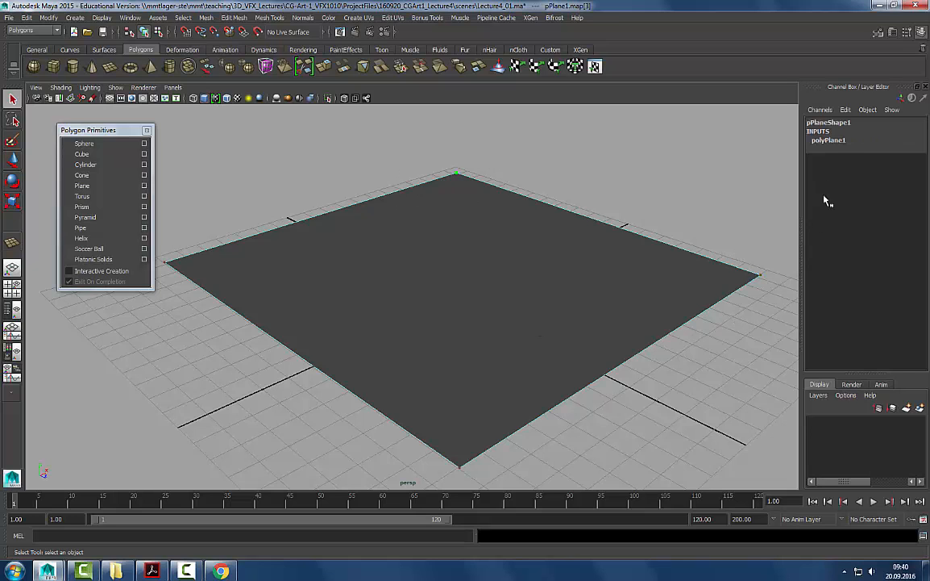
{"action": "left_click_drag", "start_coordinate": [403, 148], "coordinate": [462, 182]}
{"action": "left_click_drag", "start_coordinate": [770, 250], "coordinate": [559, 308]}
- Return the plane to object mode with the Move tool and open the Window menu
{"action": "scroll", "coordinate": [621, 336], "scroll_direction": "down", "scroll_amount": 5}
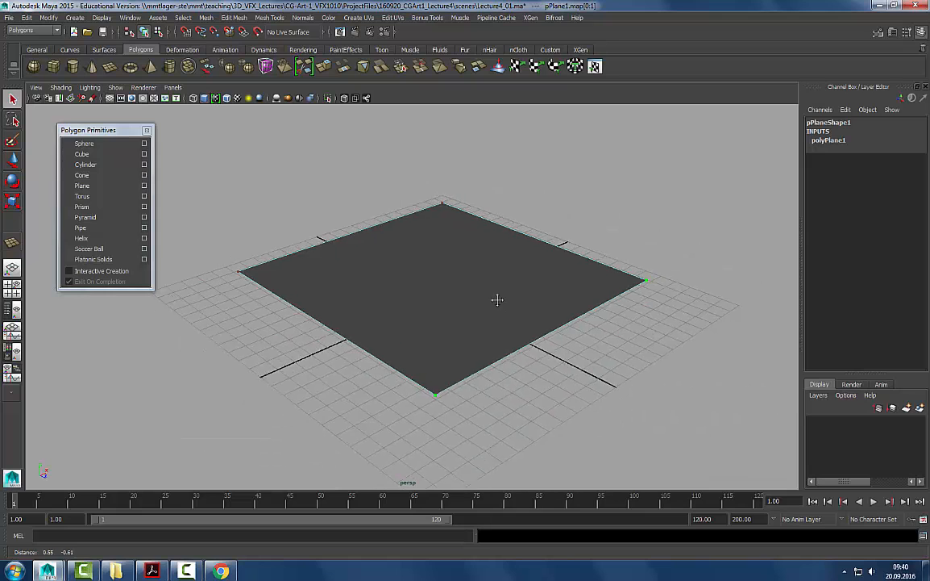
{"action": "key", "text": "w"}
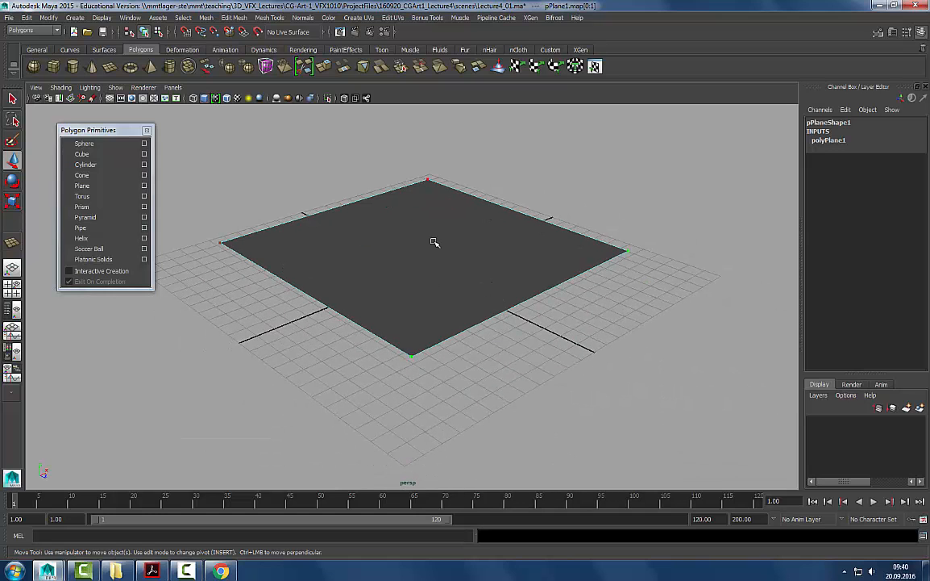
{"action": "right_click_drag", "start_coordinate": [434, 241], "coordinate": [536, 183]}
{"action": "left_click", "coordinate": [132, 18]}
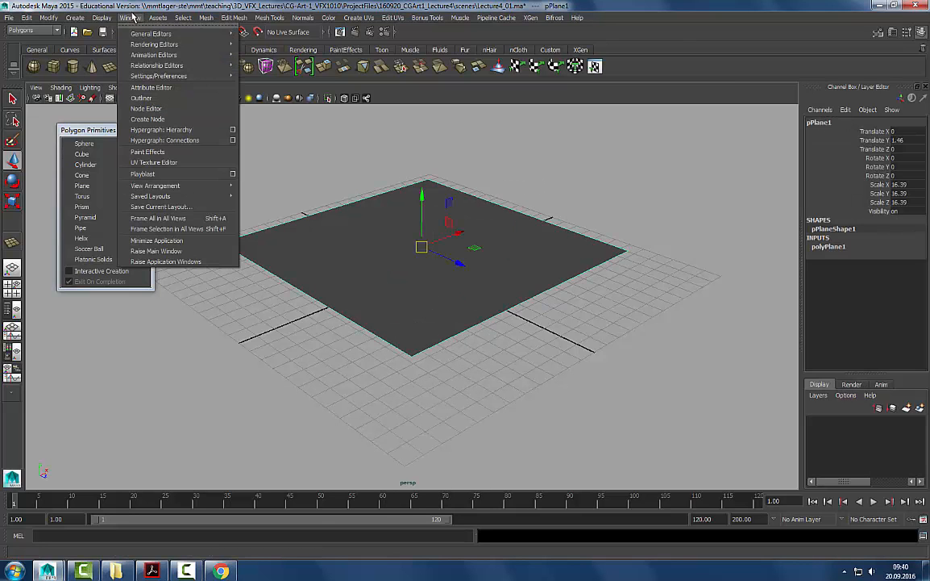
- Open the UV Texture Editor and enlarge its window over the viewport
{"action": "left_click", "coordinate": [172, 164]}
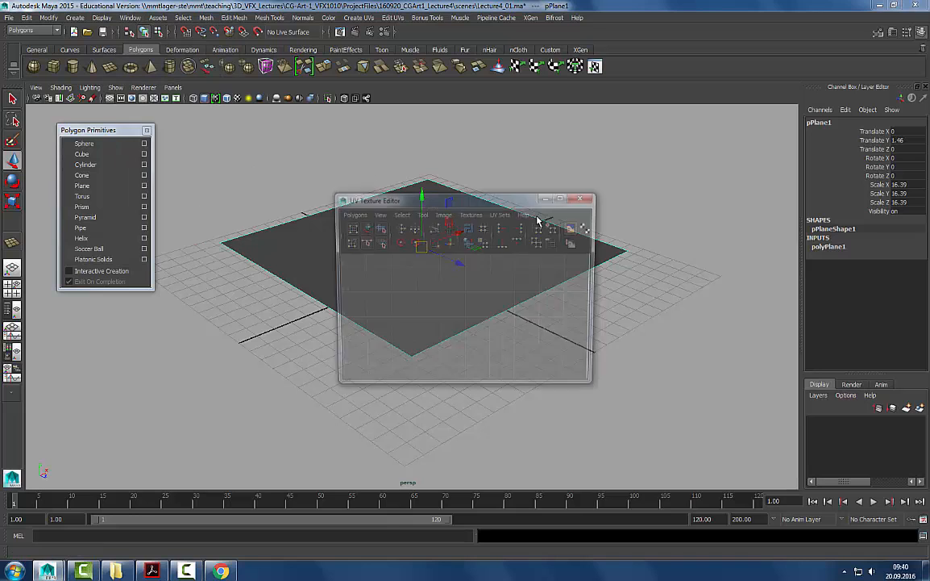
{"action": "left_click_drag", "start_coordinate": [434, 204], "coordinate": [351, 66]}
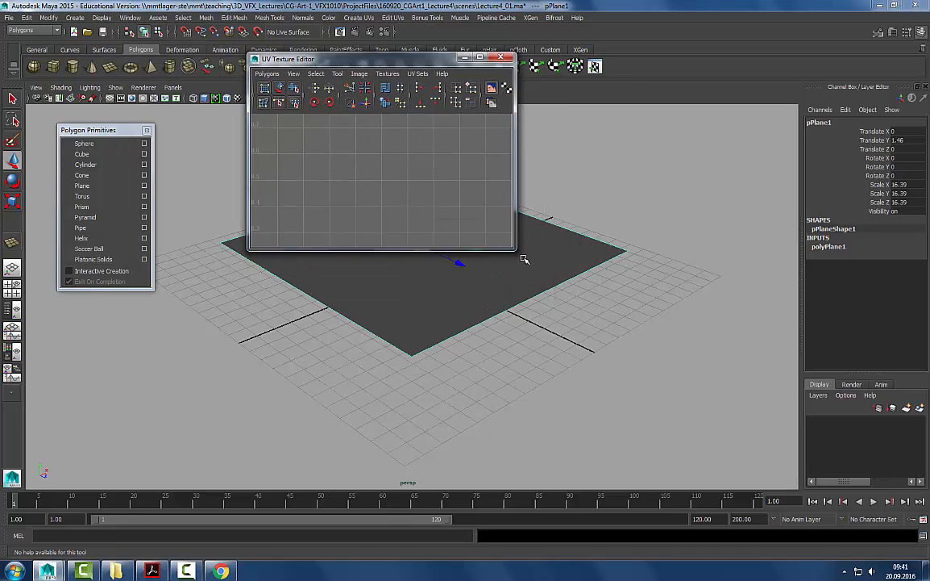
{"action": "left_click_drag", "start_coordinate": [516, 250], "coordinate": [866, 542]}
{"action": "left_click_drag", "start_coordinate": [596, 60], "coordinate": [608, 48]}
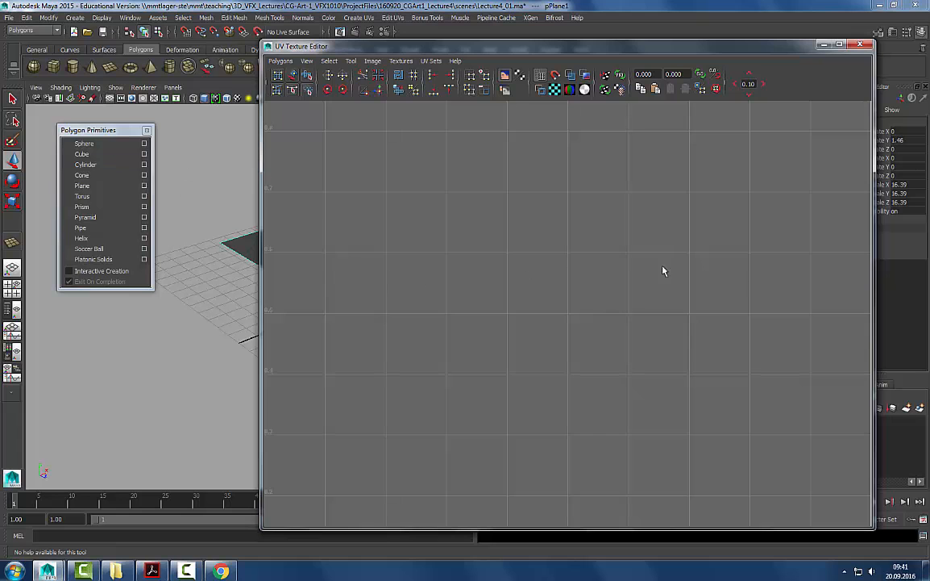
- Pan and zoom the UV Texture Editor to centre the 0–1 UV square
{"action": "scroll", "coordinate": [466, 264], "scroll_direction": "down", "scroll_amount": 5}
{"action": "middle_click_drag", "start_coordinate": [522, 282], "coordinate": [464, 260], "text": "alt"}
{"action": "right_click_drag", "start_coordinate": [464, 260], "coordinate": [627, 252], "text": "alt"}
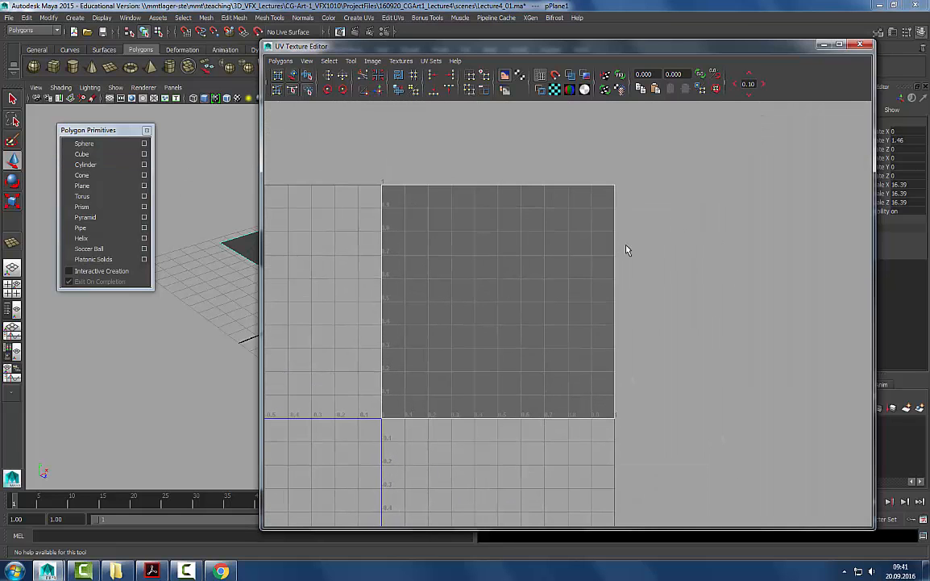
{"action": "left_click_drag", "start_coordinate": [443, 45], "coordinate": [458, 41]}
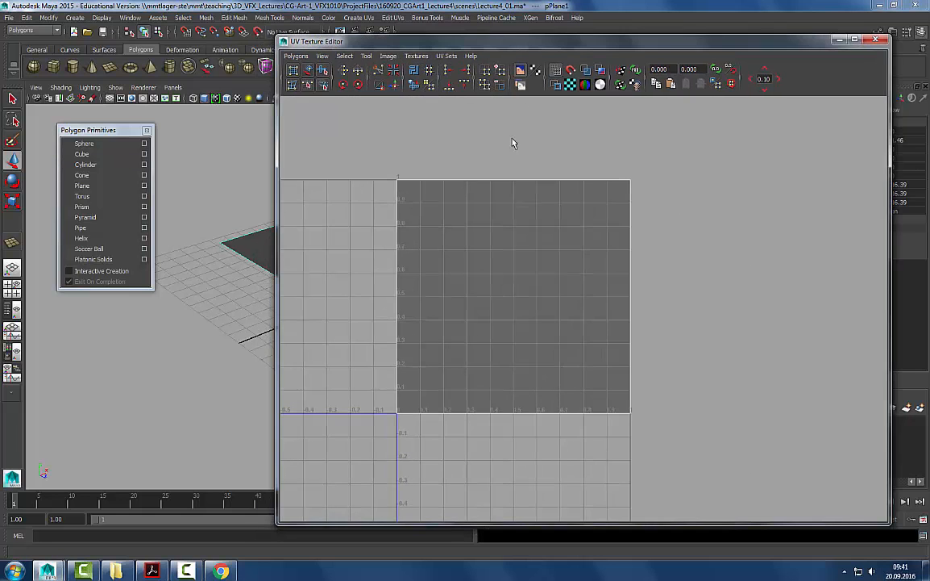
{"action": "middle_click_drag", "start_coordinate": [489, 249], "coordinate": [556, 255], "text": "alt"}
{"action": "right_click_drag", "start_coordinate": [556, 256], "coordinate": [524, 252], "text": "alt"}
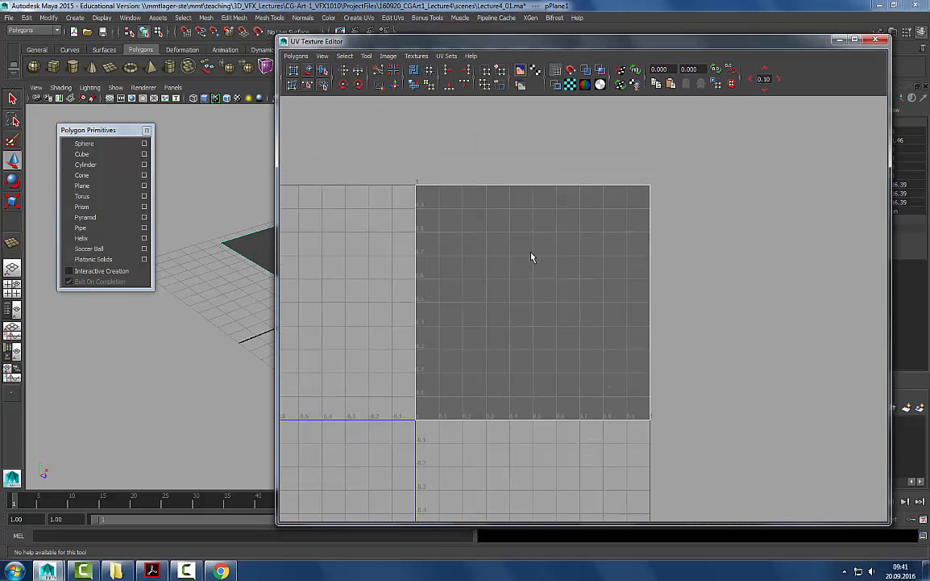
{"action": "right_click_drag", "start_coordinate": [689, 305], "coordinate": [576, 300], "text": "alt"}
{"action": "middle_click_drag", "start_coordinate": [577, 300], "coordinate": [565, 299], "text": "alt"}
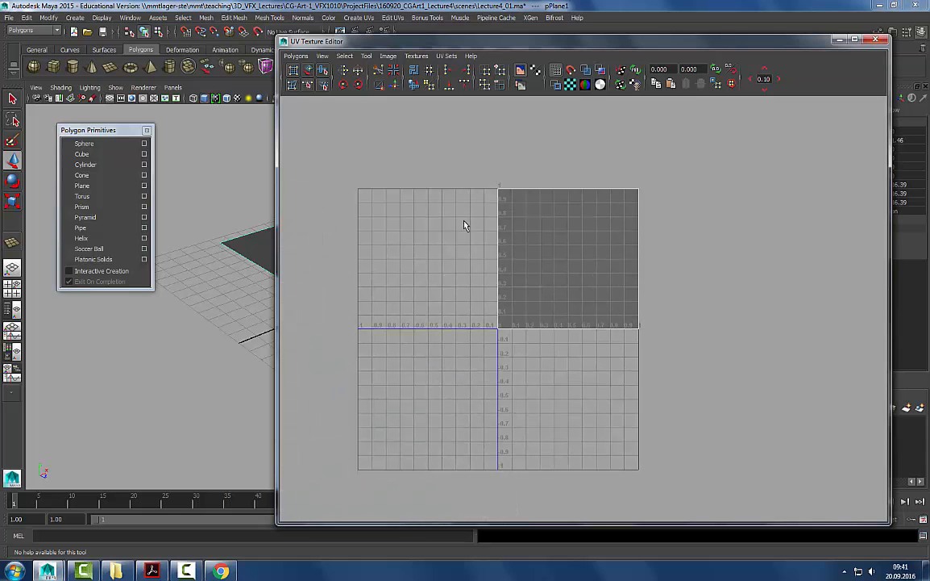
{"action": "left_click_drag", "start_coordinate": [407, 39], "coordinate": [413, 37]}
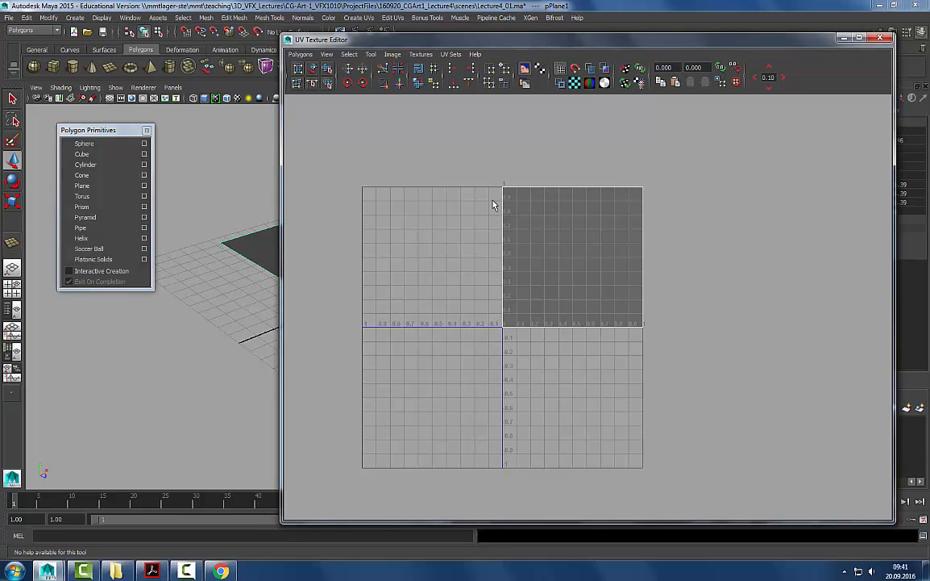
{"action": "right_click_drag", "start_coordinate": [493, 205], "coordinate": [564, 199], "text": "alt"}
{"action": "middle_click_drag", "start_coordinate": [563, 199], "coordinate": [565, 185], "text": "alt"}
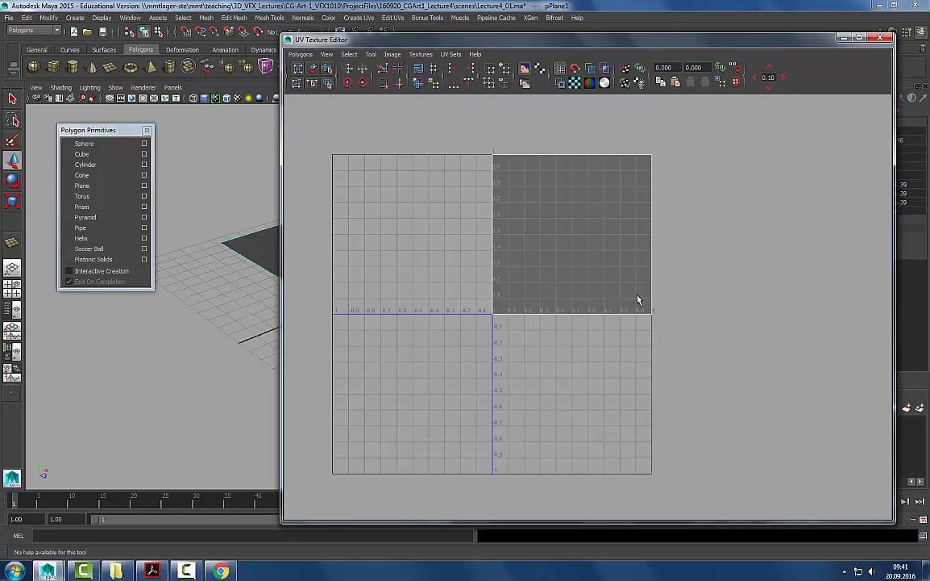
- Switch to UV mode and marquee-select all four UVs of the plane
{"action": "right_click", "coordinate": [494, 156]}
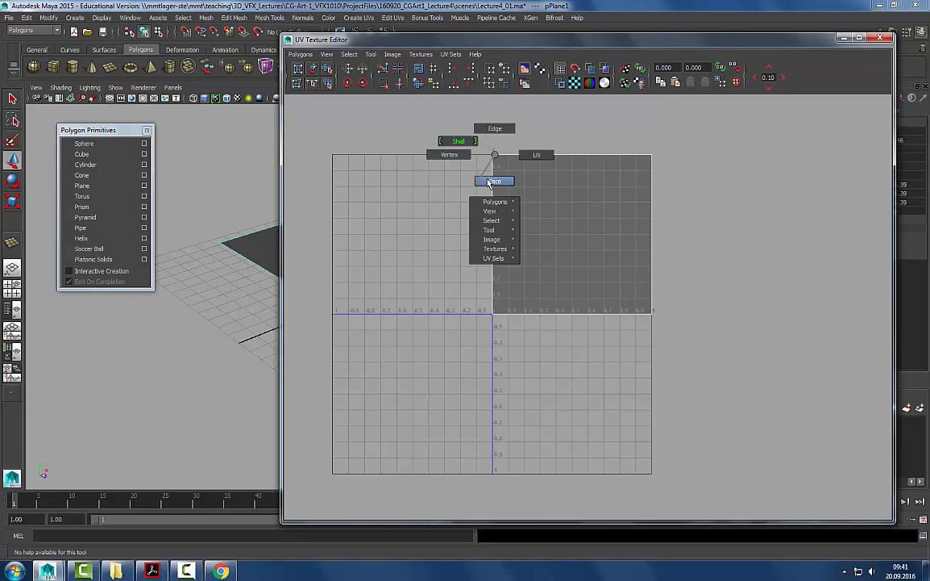
{"action": "left_click", "coordinate": [542, 154]}
{"action": "left_click_drag", "start_coordinate": [687, 136], "coordinate": [376, 357]}
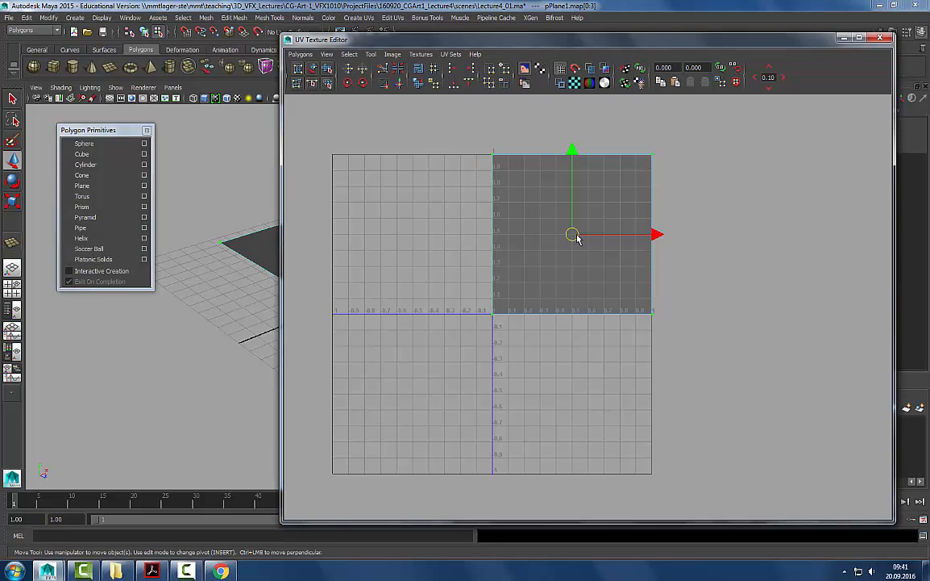
- Drag the UV shell up and right off the 0–1 square, then zoom out
{"action": "middle_click_drag", "start_coordinate": [530, 243], "coordinate": [586, 208]}
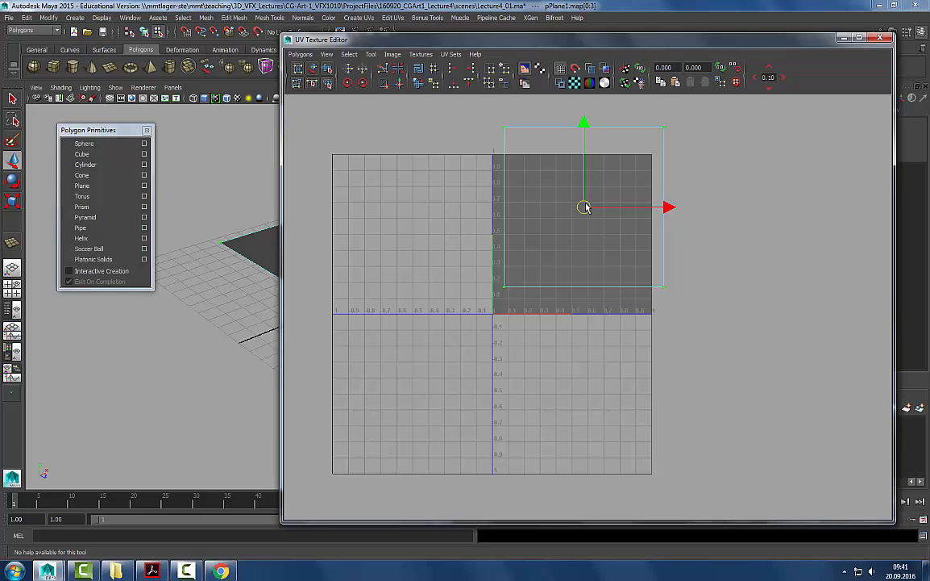
{"action": "middle_click_drag", "start_coordinate": [586, 208], "coordinate": [563, 240]}
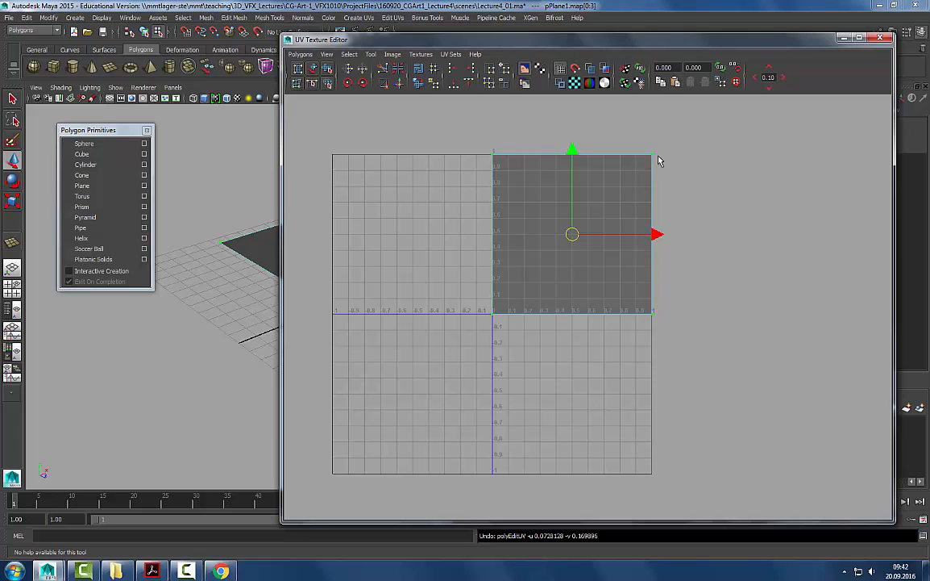
{"action": "scroll", "coordinate": [633, 198], "scroll_direction": "down", "scroll_amount": 3}
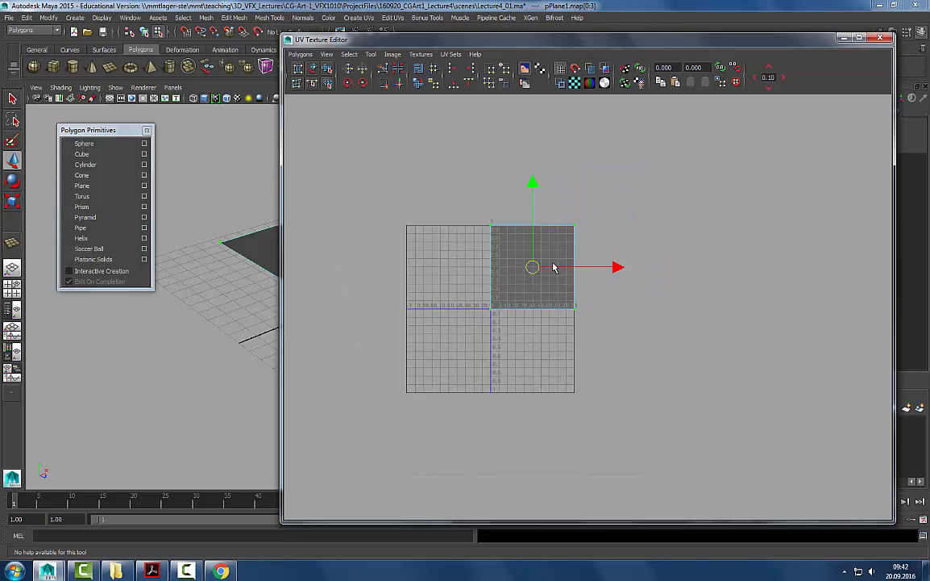
{"action": "left_click_drag", "start_coordinate": [532, 266], "coordinate": [690, 222]}
{"action": "right_click_drag", "start_coordinate": [690, 222], "coordinate": [639, 282], "text": "alt"}
{"action": "middle_click_drag", "start_coordinate": [639, 282], "coordinate": [567, 318], "text": "alt"}
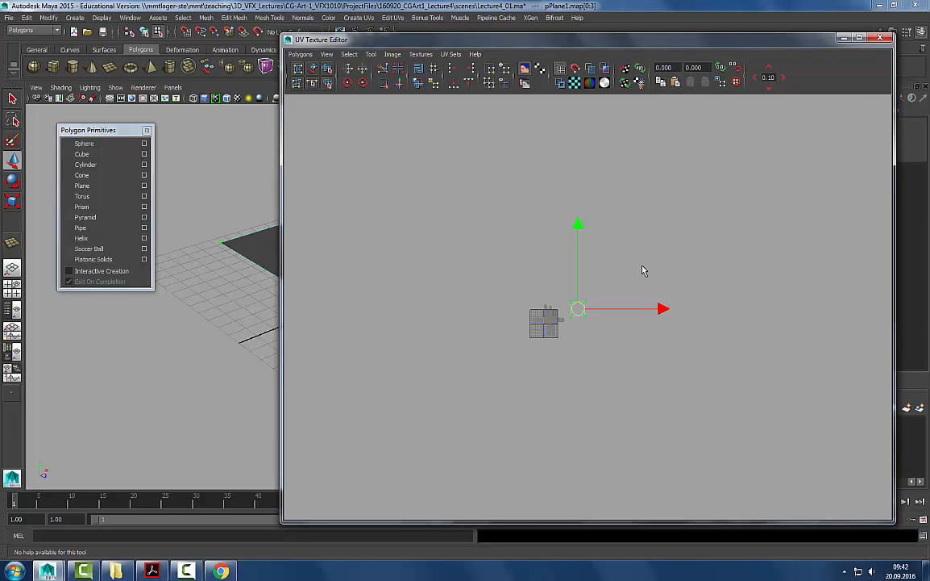
- Move the UV shell back down onto the 0–1 square, zooming in to align it
{"action": "left_click_drag", "start_coordinate": [586, 312], "coordinate": [558, 318]}
{"action": "right_click_drag", "start_coordinate": [350, 261], "coordinate": [578, 324], "text": "alt"}
{"action": "middle_click_drag", "start_coordinate": [578, 327], "coordinate": [657, 239], "text": "alt"}
{"action": "right_click_drag", "start_coordinate": [516, 234], "coordinate": [690, 252], "text": "alt"}
{"action": "middle_click_drag", "start_coordinate": [676, 245], "coordinate": [658, 310], "text": "alt"}
{"action": "right_click_drag", "start_coordinate": [476, 230], "coordinate": [677, 250], "text": "alt"}
{"action": "middle_click_drag", "start_coordinate": [492, 252], "coordinate": [542, 251], "text": "alt"}
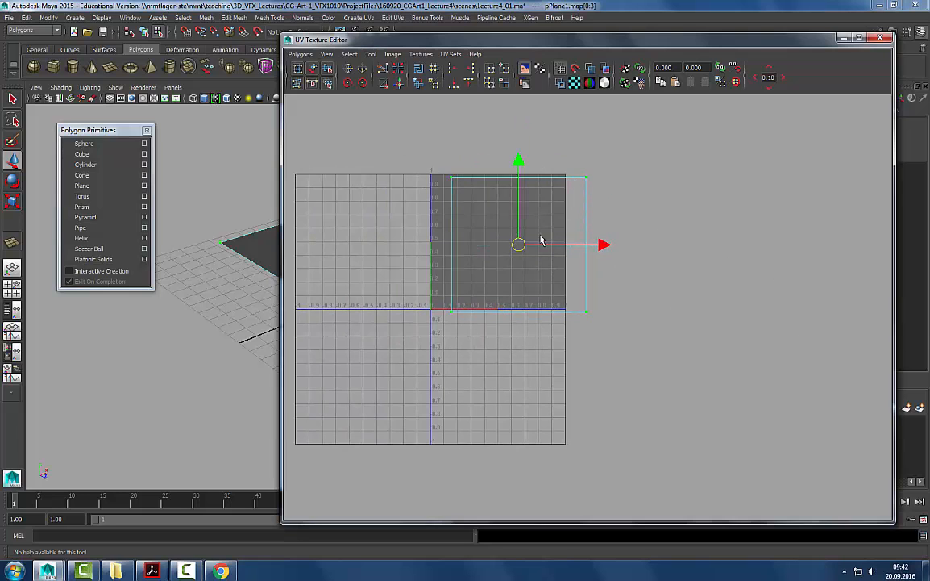
{"action": "left_click_drag", "start_coordinate": [505, 244], "coordinate": [493, 241]}
{"action": "right_click_drag", "start_coordinate": [440, 220], "coordinate": [363, 216], "text": "alt"}
{"action": "middle_click_drag", "start_coordinate": [585, 251], "coordinate": [480, 260], "text": "alt"}
{"action": "left_click_drag", "start_coordinate": [430, 275], "coordinate": [432, 181]}
{"action": "left_click_drag", "start_coordinate": [432, 241], "coordinate": [433, 281]}
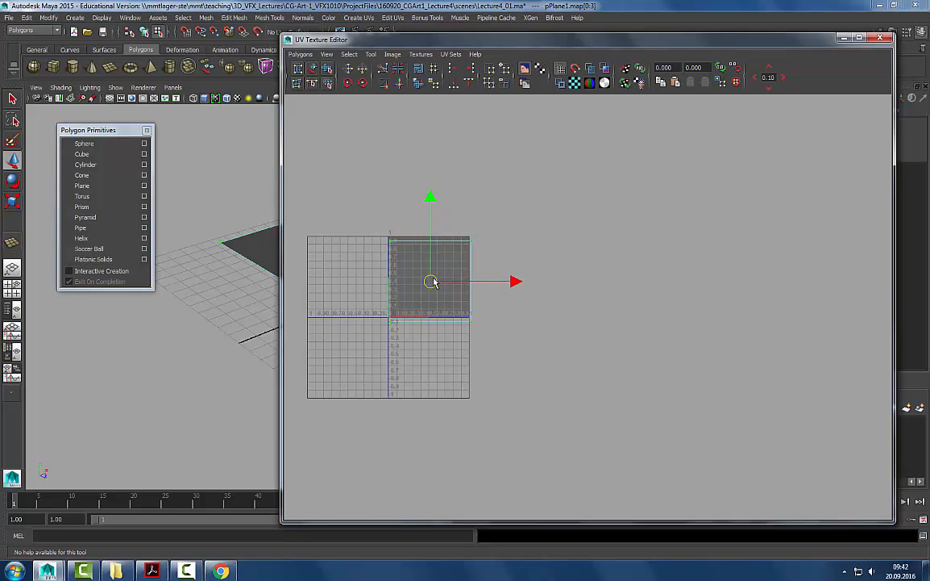
{"action": "right_click_drag", "start_coordinate": [453, 259], "coordinate": [685, 266], "text": "alt"}
{"action": "middle_click_drag", "start_coordinate": [300, 208], "coordinate": [501, 248], "text": "alt"}
{"action": "left_click_drag", "start_coordinate": [572, 300], "coordinate": [570, 293]}
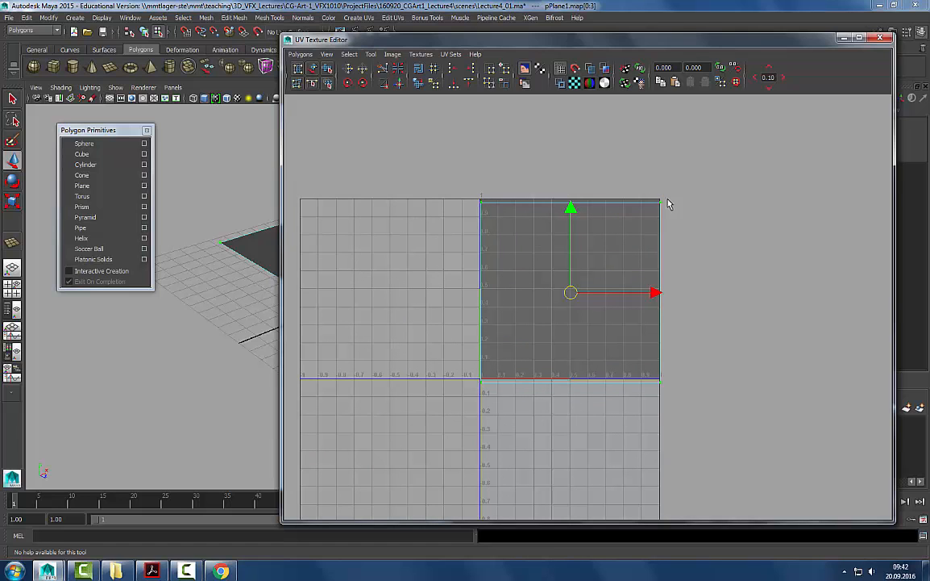
- Fine-tune the shell's position until its edges match the 0–1 border exactly
{"action": "scroll", "coordinate": [630, 295], "scroll_direction": "down", "scroll_amount": 5}
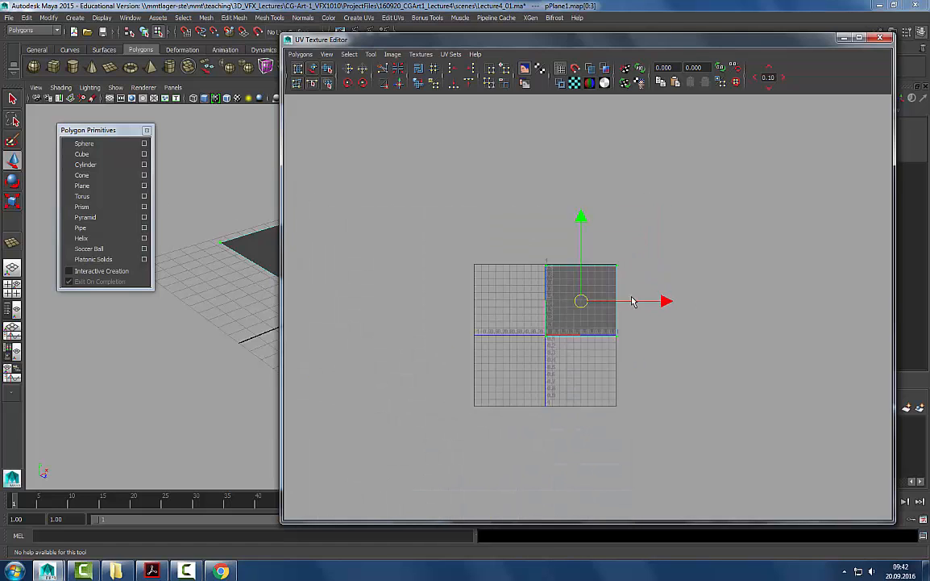
{"action": "right_click_drag", "start_coordinate": [632, 300], "coordinate": [523, 289], "text": "alt"}
{"action": "middle_click_drag", "start_coordinate": [523, 289], "coordinate": [486, 297], "text": "alt"}
{"action": "mouse_move", "coordinate": [548, 319]}
{"action": "left_mouse_down"}
{"action": "mouse_move", "coordinate": [785, 315]}
{"action": "mouse_move", "coordinate": [511, 262]}
{"action": "mouse_move", "coordinate": [571, 241]}
{"action": "mouse_move", "coordinate": [548, 315]}
{"action": "left_mouse_up"}
{"action": "right_click_drag", "start_coordinate": [538, 287], "coordinate": [617, 328], "text": "alt"}
{"action": "middle_click_drag", "start_coordinate": [397, 326], "coordinate": [523, 285], "text": "alt"}
{"action": "right_click_drag", "start_coordinate": [524, 285], "coordinate": [511, 334], "text": "alt"}
{"action": "middle_click_drag", "start_coordinate": [511, 333], "coordinate": [533, 272], "text": "alt"}
{"action": "right_click_drag", "start_coordinate": [533, 272], "coordinate": [529, 282], "text": "alt"}
{"action": "middle_click_drag", "start_coordinate": [529, 281], "coordinate": [523, 296], "text": "alt"}
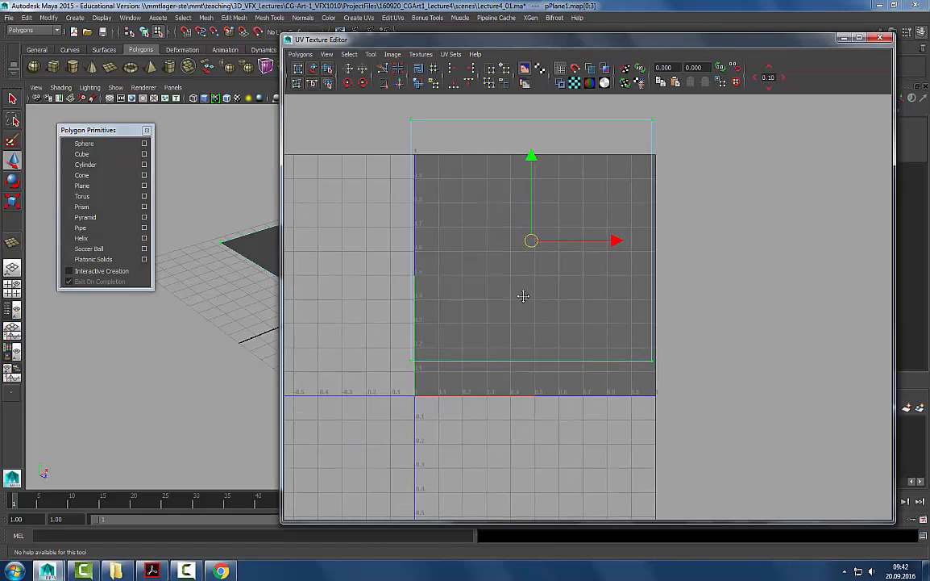
{"action": "left_click_drag", "start_coordinate": [531, 240], "coordinate": [536, 276]}
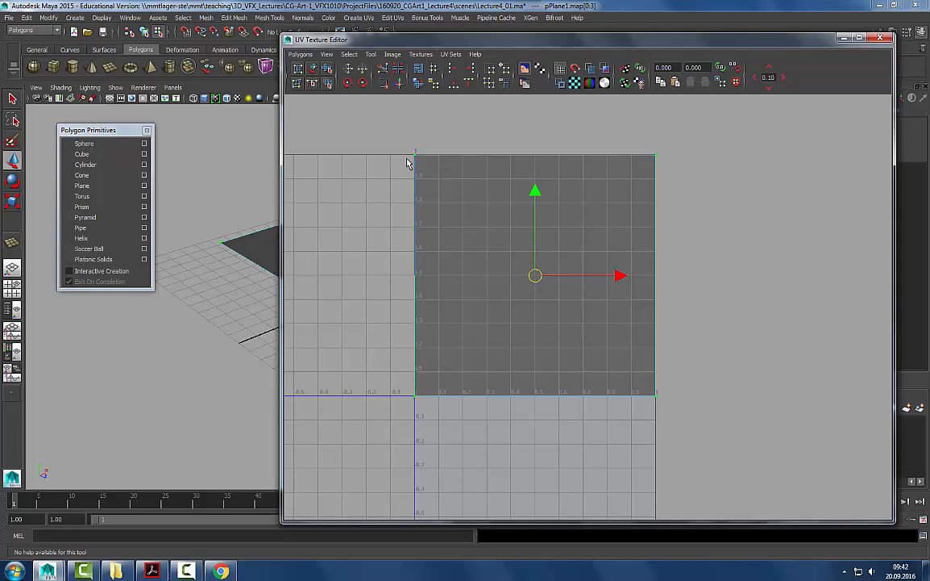
{"action": "left_click_drag", "start_coordinate": [533, 278], "coordinate": [541, 272]}
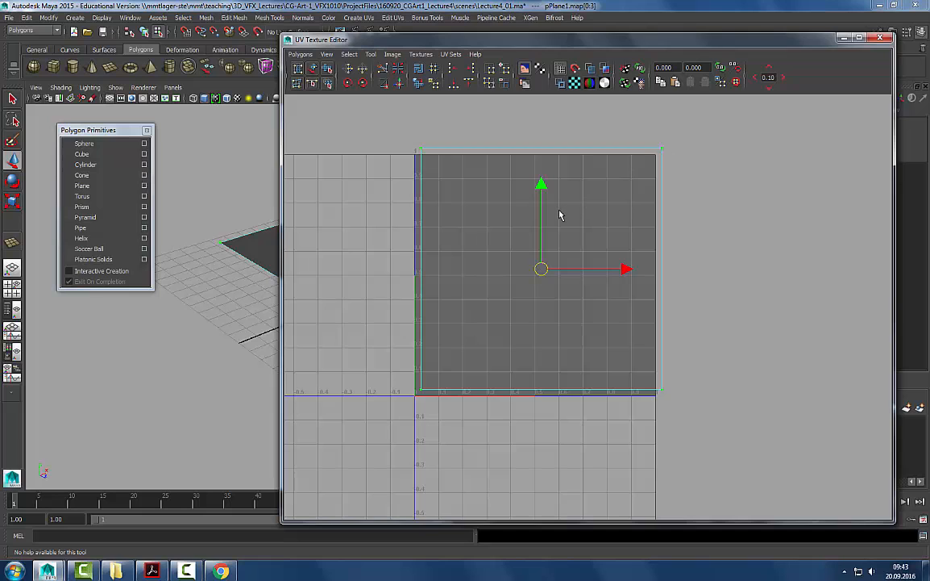
{"action": "left_click_drag", "start_coordinate": [540, 270], "coordinate": [535, 278]}
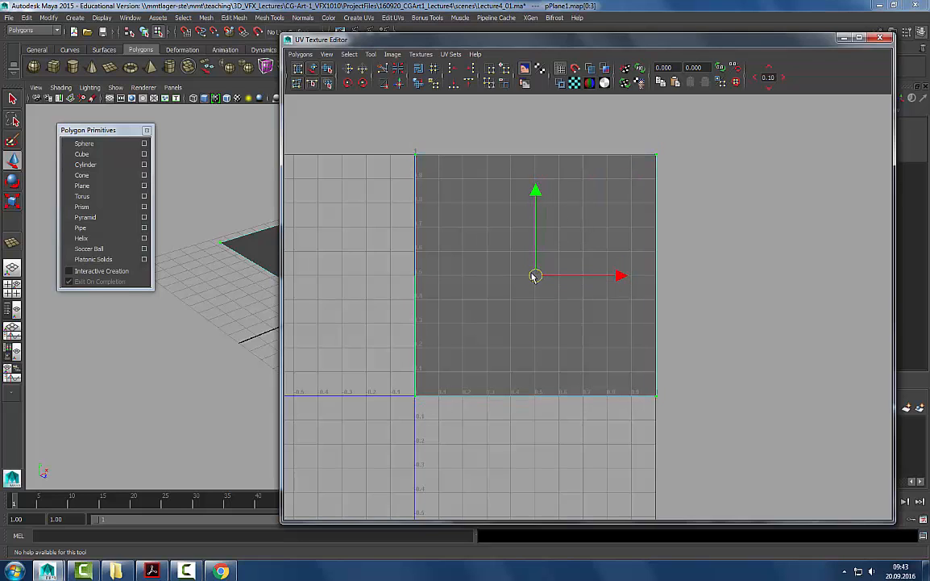
- Drag the UV Texture Editor aside to uncover the viewport and return the plane to object mode
{"action": "left_click_drag", "start_coordinate": [586, 41], "coordinate": [746, 242]}
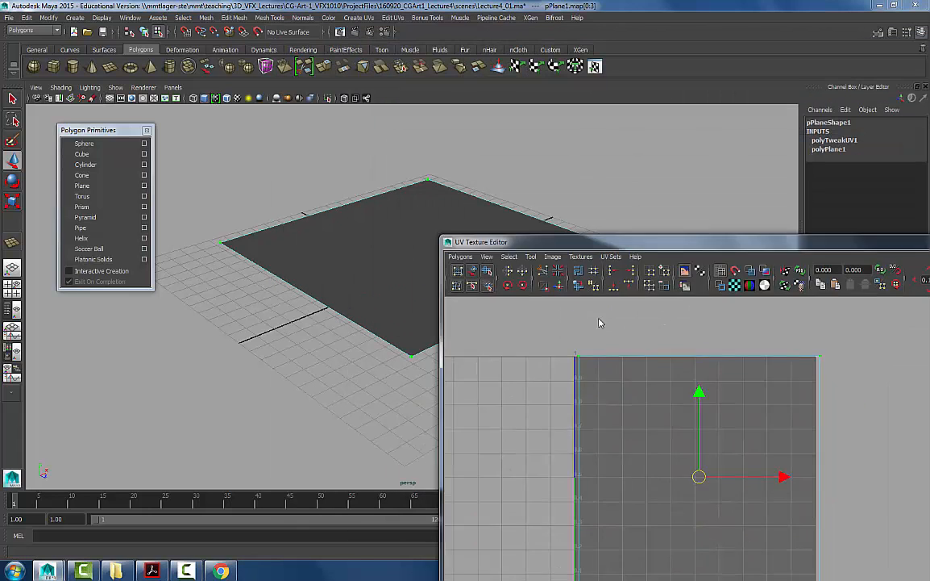
{"action": "left_click_drag", "start_coordinate": [600, 322], "coordinate": [600, 328]}
{"action": "right_click_drag", "start_coordinate": [462, 216], "coordinate": [509, 205]}
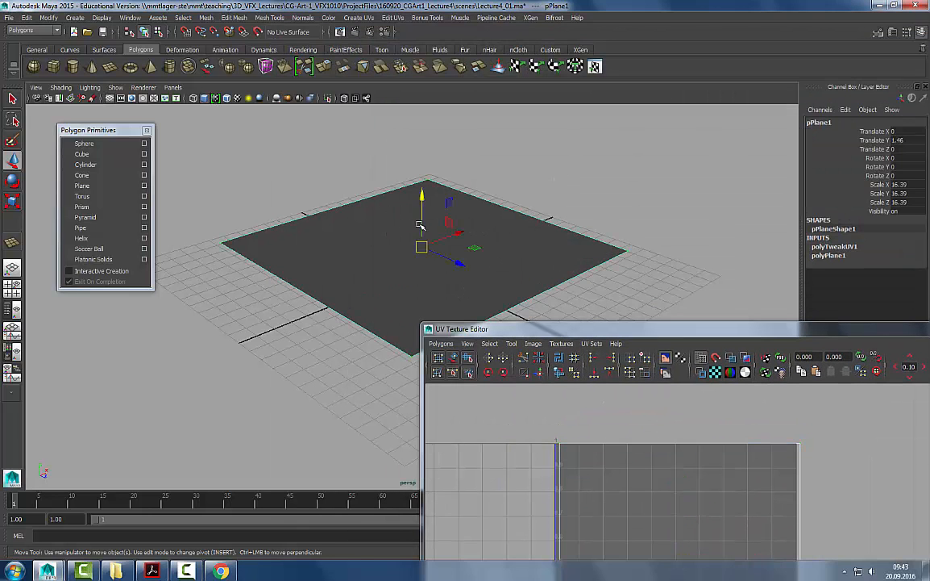
- Assign a new Lambert favourite material to the plane
{"action": "right_click", "coordinate": [368, 213]}
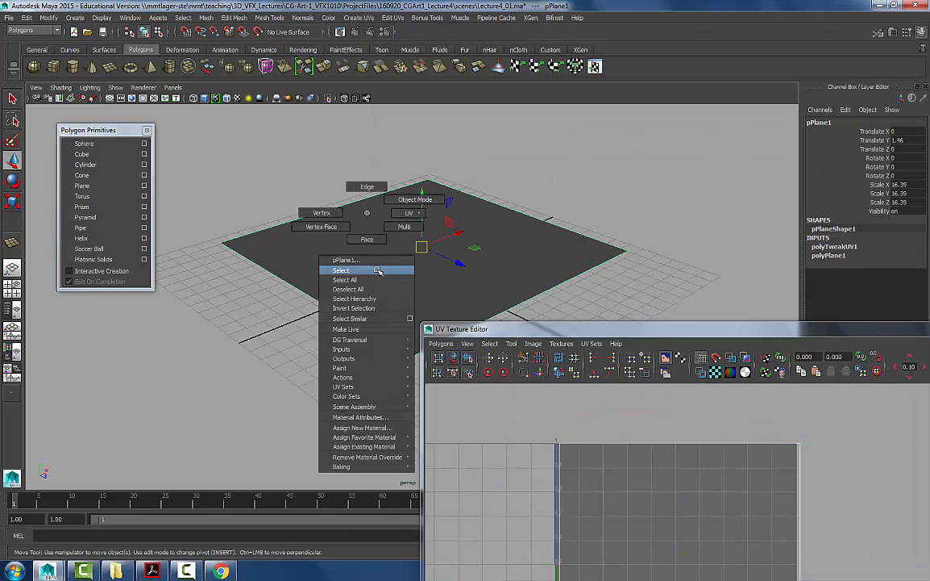
{"action": "mouse_move", "coordinate": [378, 438]}
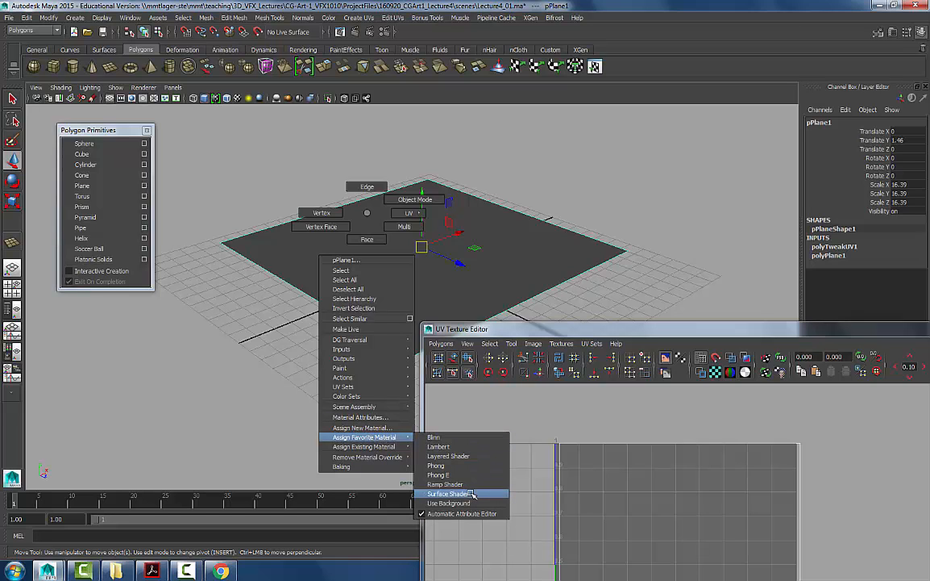
{"action": "left_click", "coordinate": [448, 446]}
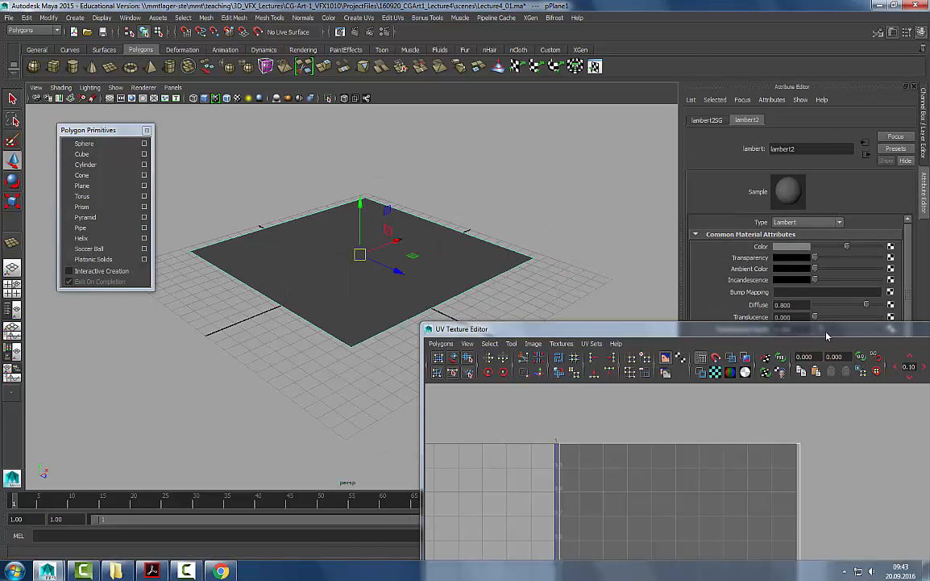
- Map a File texture to the Lambert's Color with Filter Type Off, loading checkerboard.png
{"action": "left_click_drag", "start_coordinate": [827, 334], "coordinate": [438, 343]}
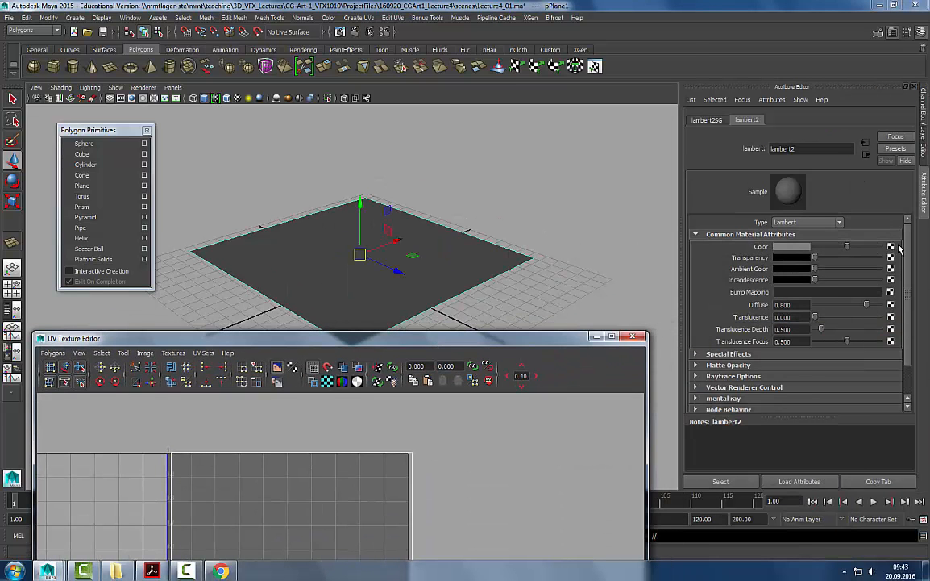
{"action": "left_click", "coordinate": [890, 246]}
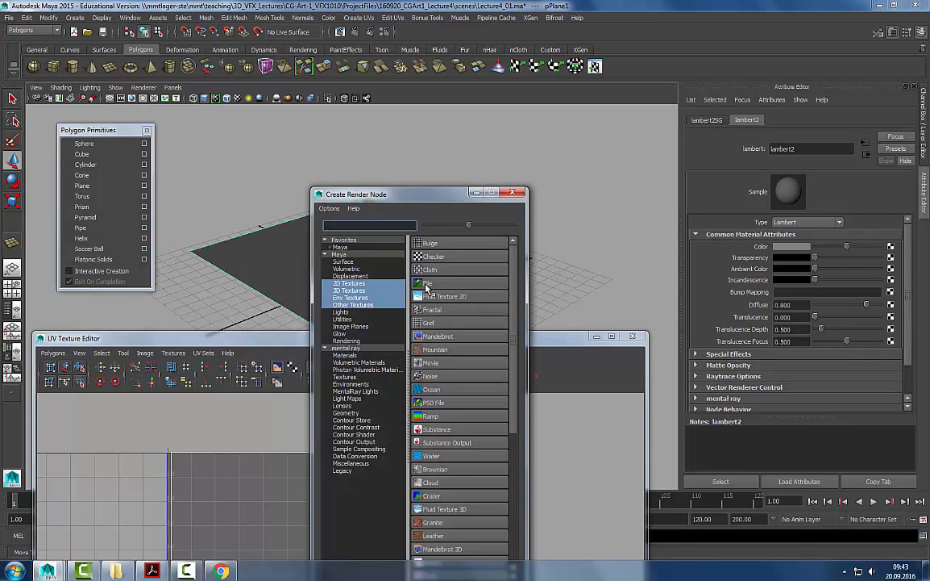
{"action": "left_click", "coordinate": [455, 286]}
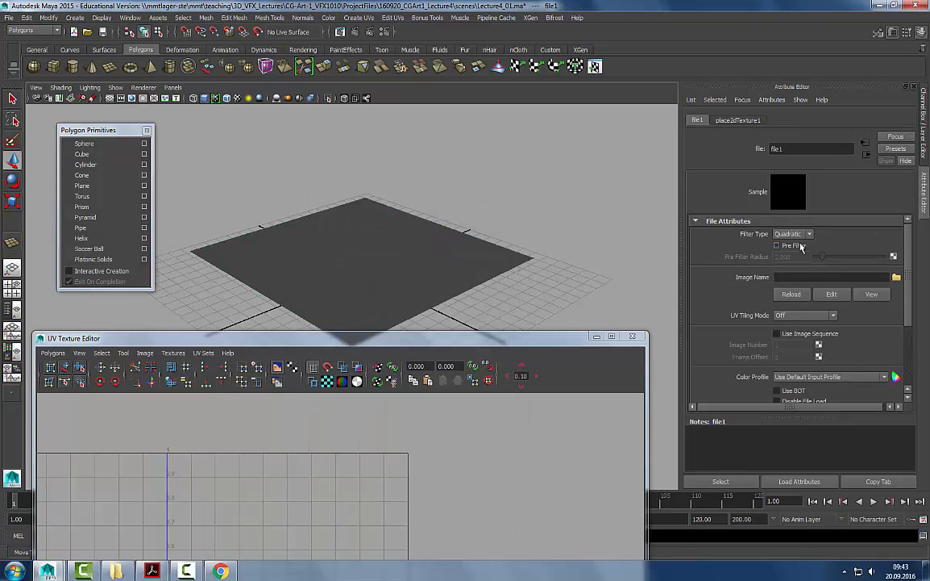
{"action": "left_click", "coordinate": [792, 234]}
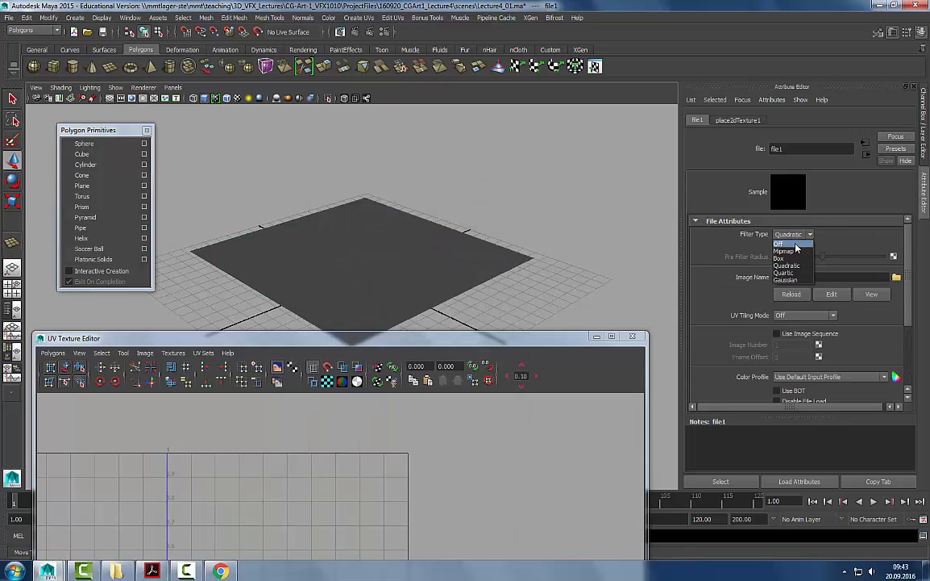
{"action": "left_click", "coordinate": [780, 244]}
{"action": "left_click", "coordinate": [896, 276]}
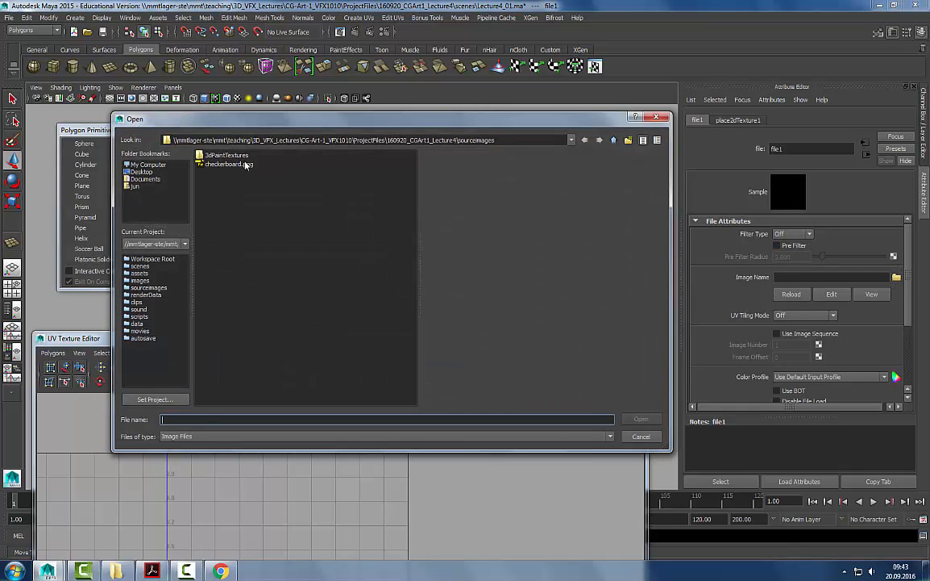
{"action": "left_click", "coordinate": [242, 165]}
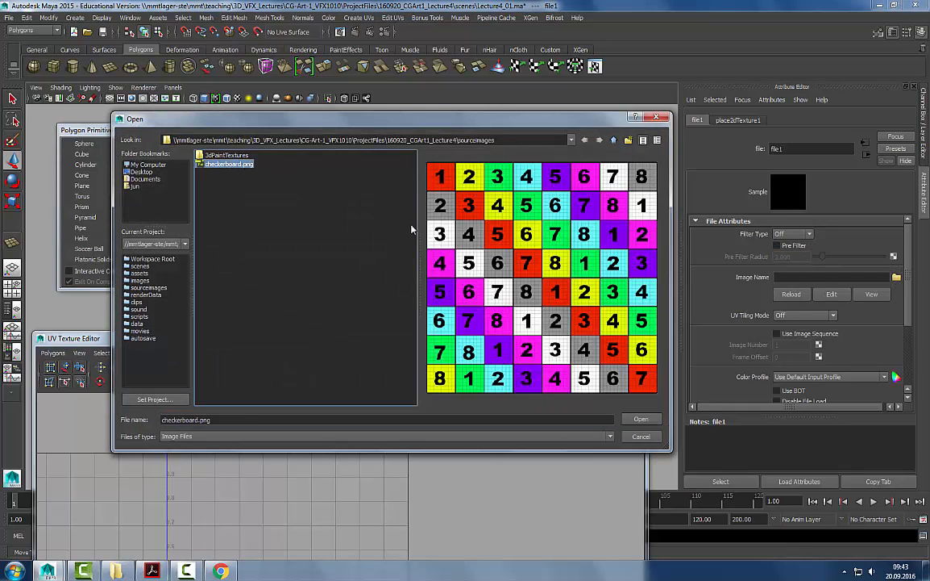
{"action": "left_click", "coordinate": [641, 419]}
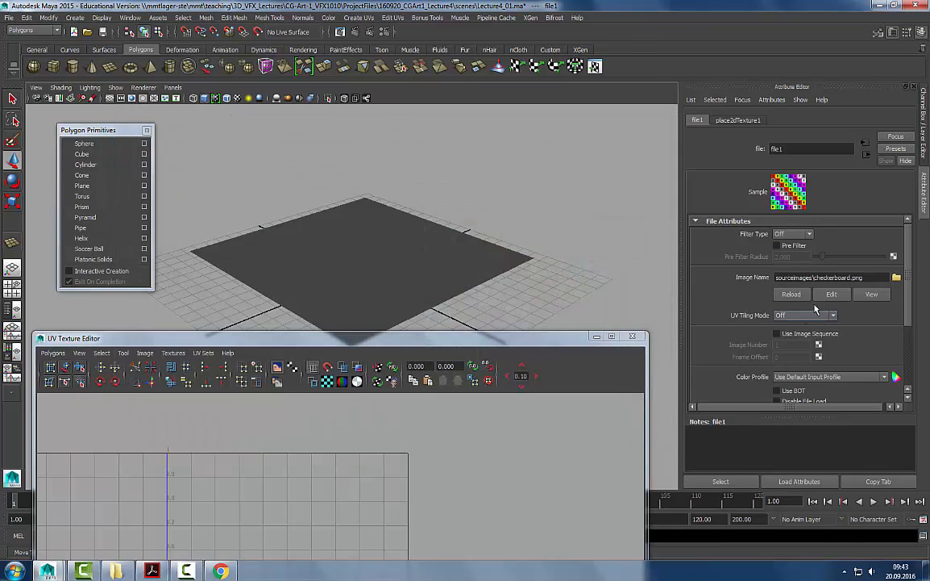
{"action": "left_click", "coordinate": [430, 212]}
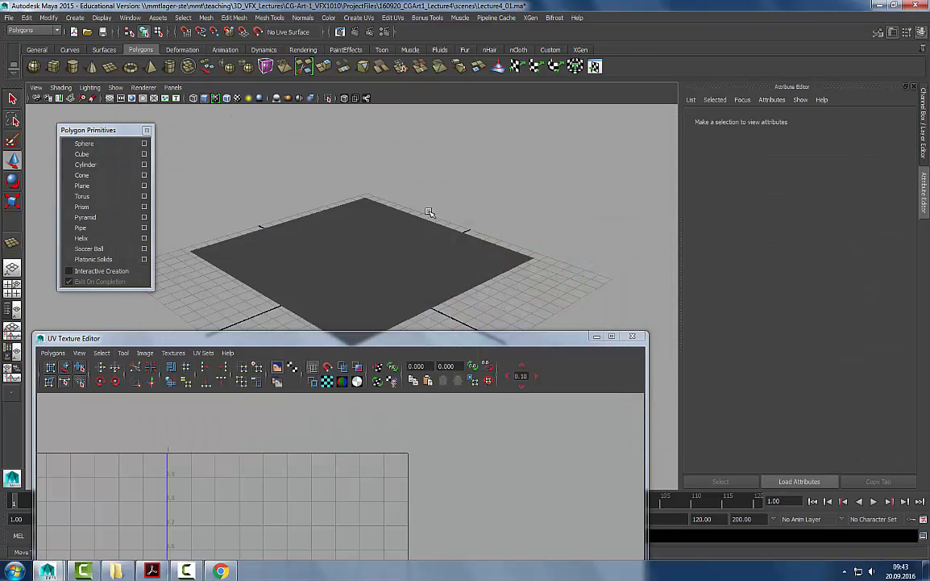
- Turn on textured display and frame the checkered plane in the 3D view
{"action": "key", "text": "6"}
{"action": "left_click_drag", "start_coordinate": [397, 215], "coordinate": [414, 217], "text": "alt"}
{"action": "left_click_drag", "start_coordinate": [190, 339], "coordinate": [701, 105]}
{"action": "right_click_drag", "start_coordinate": [430, 202], "coordinate": [442, 212], "text": "alt"}
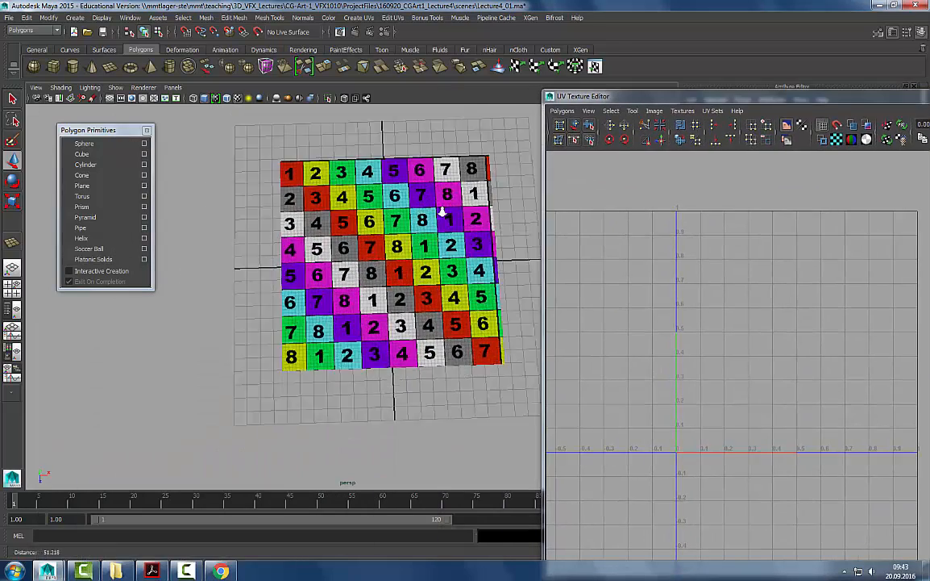
{"action": "middle_click_drag", "start_coordinate": [442, 212], "coordinate": [462, 279], "text": "alt"}
{"action": "right_click_drag", "start_coordinate": [461, 278], "coordinate": [439, 258], "text": "alt"}
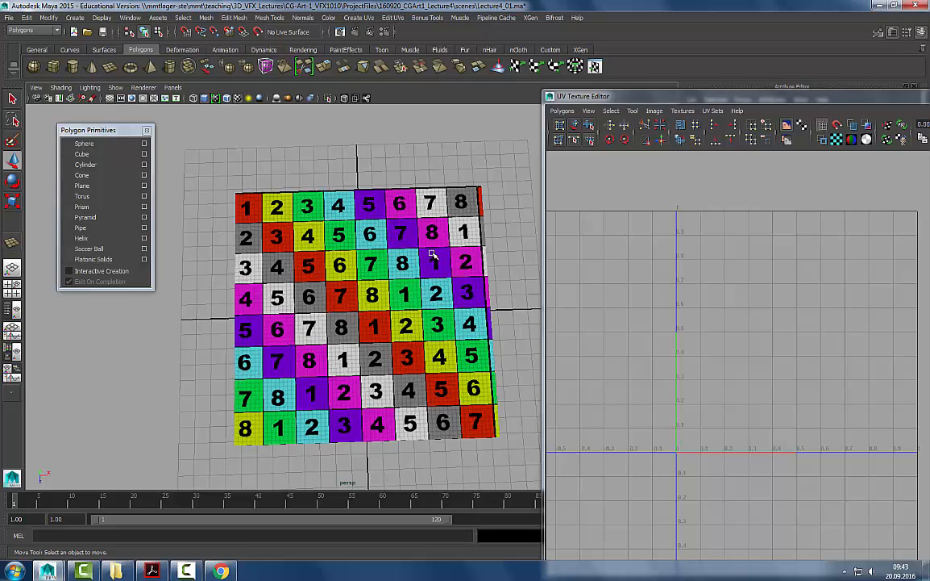
- Select the plane's UV shell with the Move UV Shell Tool and nudge it over the checker image
{"action": "left_click", "coordinate": [433, 186]}
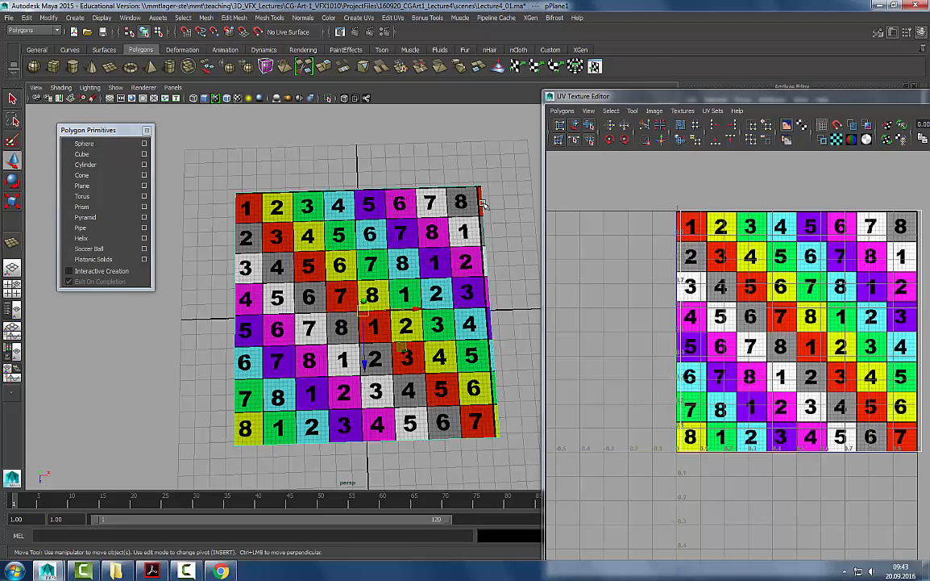
{"action": "left_click", "coordinate": [576, 125]}
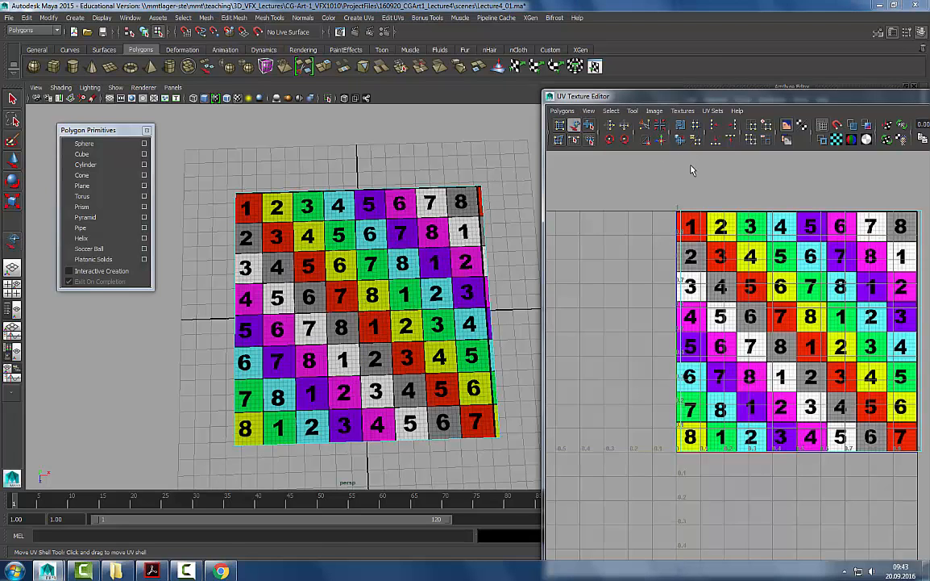
{"action": "left_click_drag", "start_coordinate": [636, 261], "coordinate": [780, 316]}
{"action": "left_click_drag", "start_coordinate": [758, 96], "coordinate": [663, 58]}
{"action": "left_click_drag", "start_coordinate": [712, 298], "coordinate": [705, 298]}
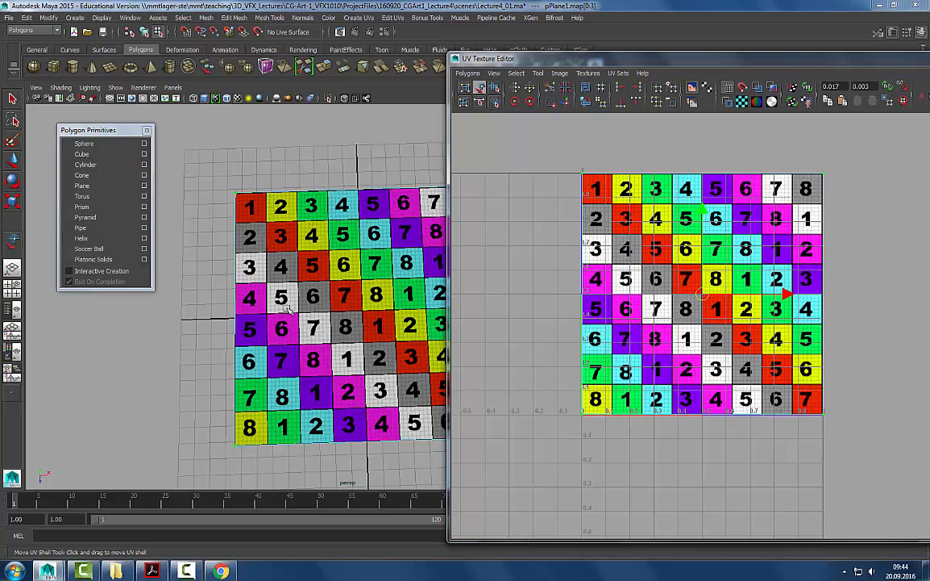
{"action": "left_click_drag", "start_coordinate": [395, 315], "coordinate": [369, 306], "text": "alt"}
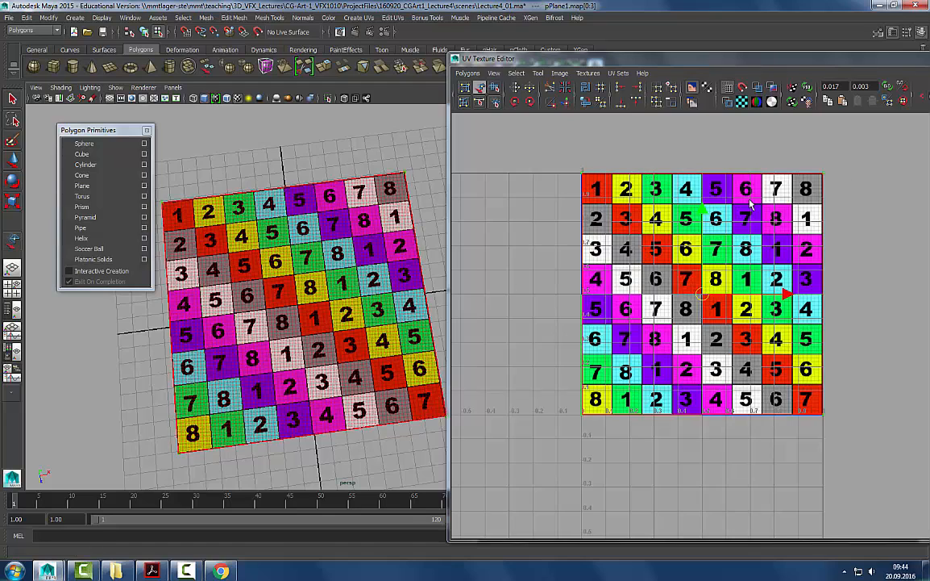
{"action": "left_click_drag", "start_coordinate": [682, 65], "coordinate": [574, 52]}
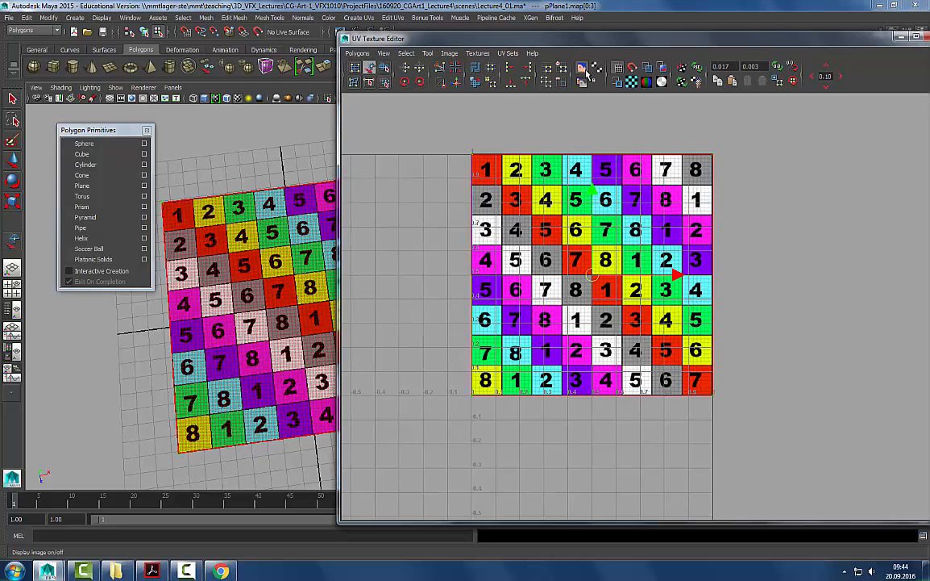
- Toggle the checker image off and on repeatedly to compare the UV shell without it
{"action": "left_click", "coordinate": [584, 70]}
{"action": "left_click", "coordinate": [583, 70]}
{"action": "left_click", "coordinate": [583, 70]}
{"action": "left_click", "coordinate": [582, 70]}
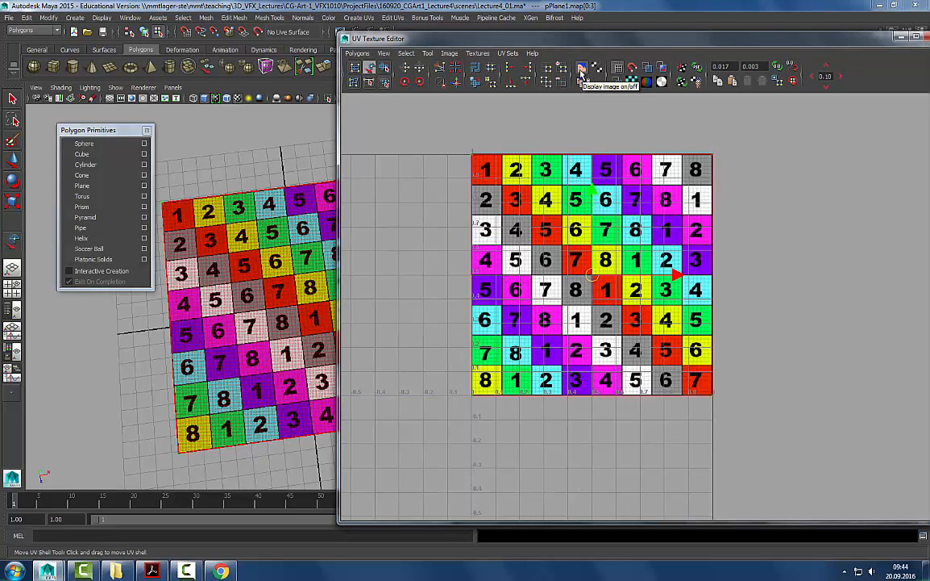
{"action": "left_click", "coordinate": [582, 70]}
{"action": "left_click", "coordinate": [583, 70]}
{"action": "left_click", "coordinate": [584, 71]}
{"action": "left_click", "coordinate": [583, 70]}
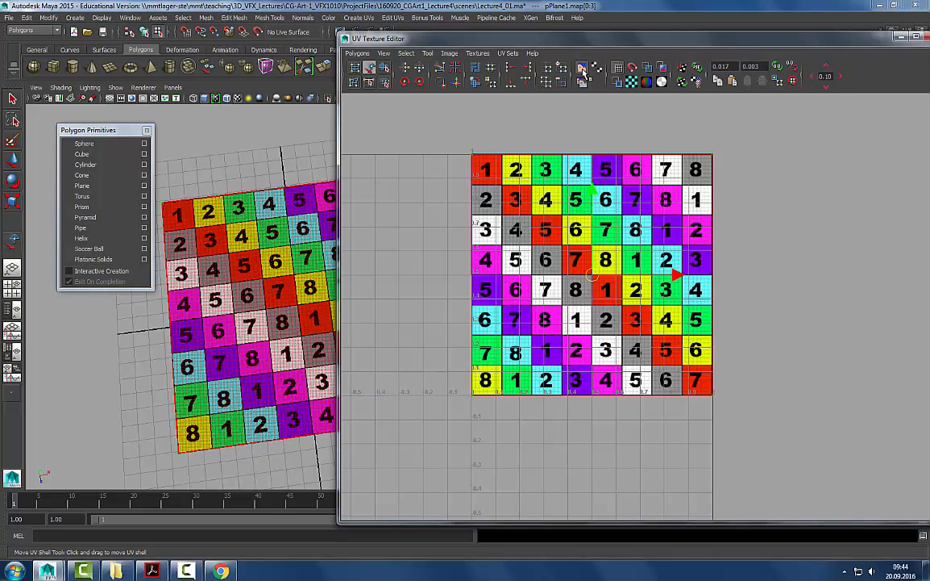
{"action": "left_click", "coordinate": [582, 71]}
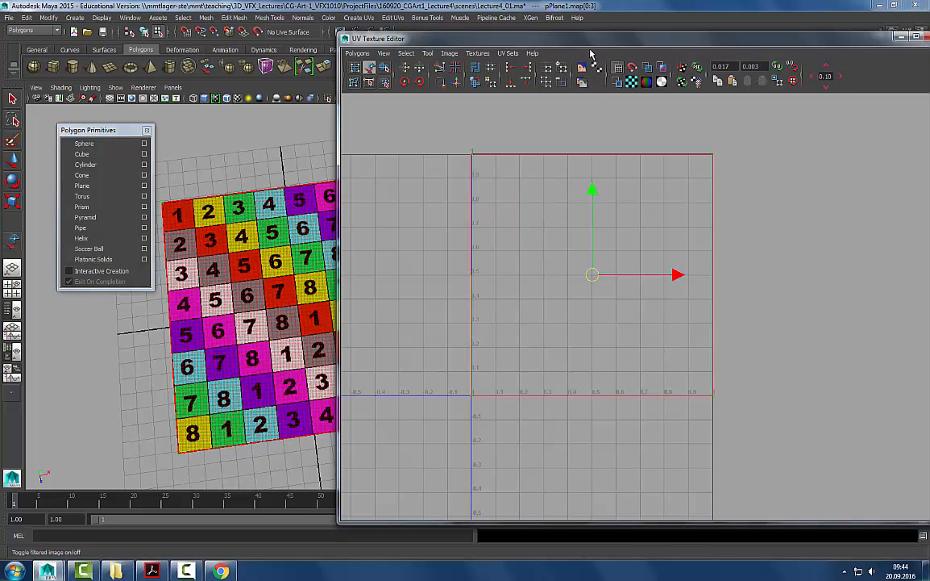
{"action": "left_click", "coordinate": [582, 71]}
- Dim the checker image and drag the UV shell back into place over the texture
{"action": "left_click", "coordinate": [582, 83]}
{"action": "left_click", "coordinate": [582, 83]}
{"action": "left_click", "coordinate": [582, 84]}
{"action": "left_click_drag", "start_coordinate": [592, 285], "coordinate": [567, 281]}
{"action": "left_click", "coordinate": [582, 83]}
{"action": "left_click", "coordinate": [583, 68]}
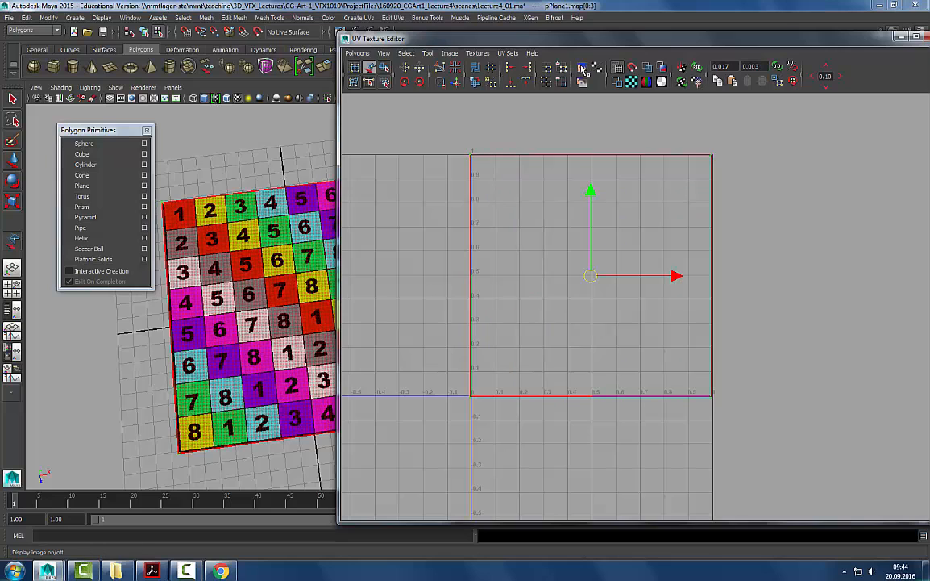
{"action": "left_click", "coordinate": [583, 69]}
{"action": "left_click_drag", "start_coordinate": [591, 277], "coordinate": [593, 282]}
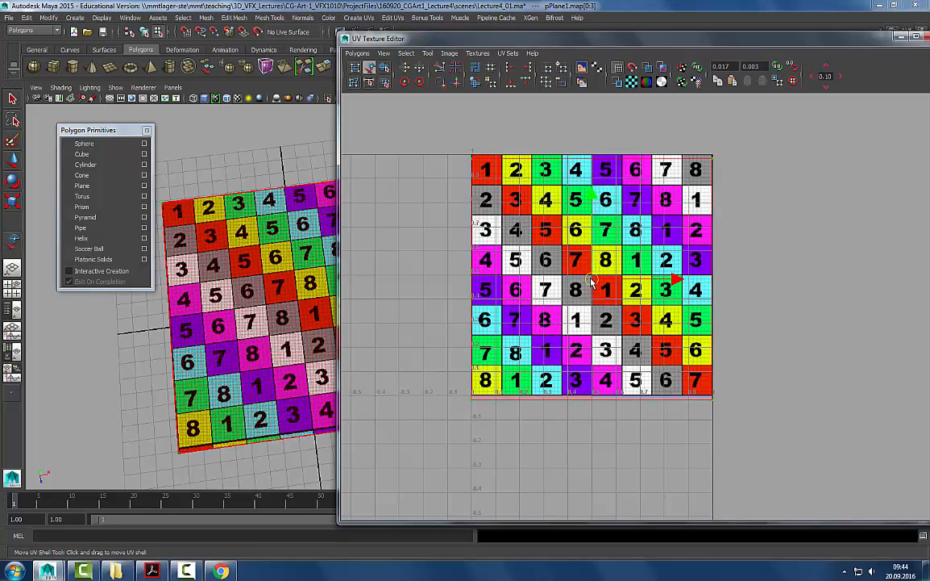
- Move the UV editor aside, zoom out both views, and shift the UV shell right
{"action": "left_click_drag", "start_coordinate": [423, 38], "coordinate": [455, 37]}
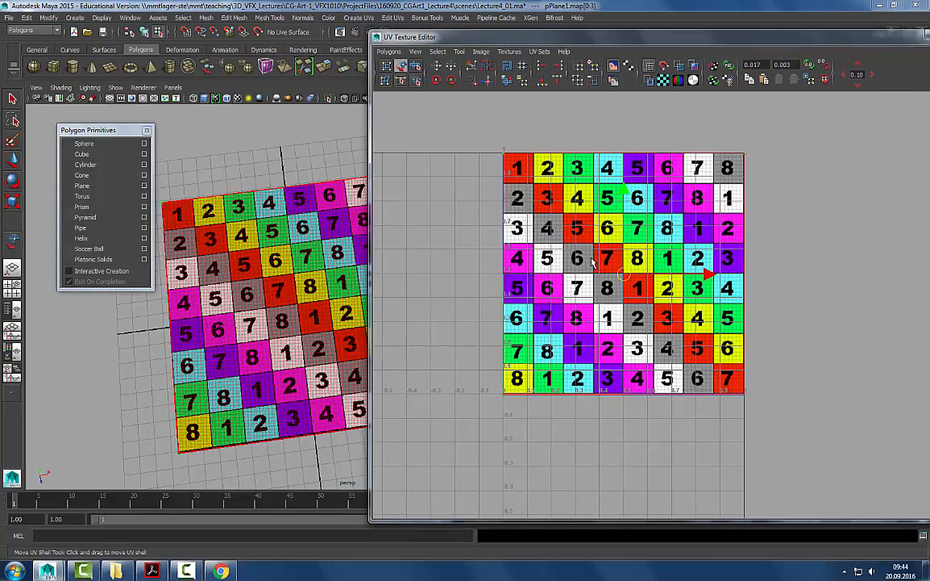
{"action": "right_click_drag", "start_coordinate": [245, 289], "coordinate": [193, 295], "text": "alt"}
{"action": "middle_click_drag", "start_coordinate": [194, 295], "coordinate": [163, 292], "text": "alt"}
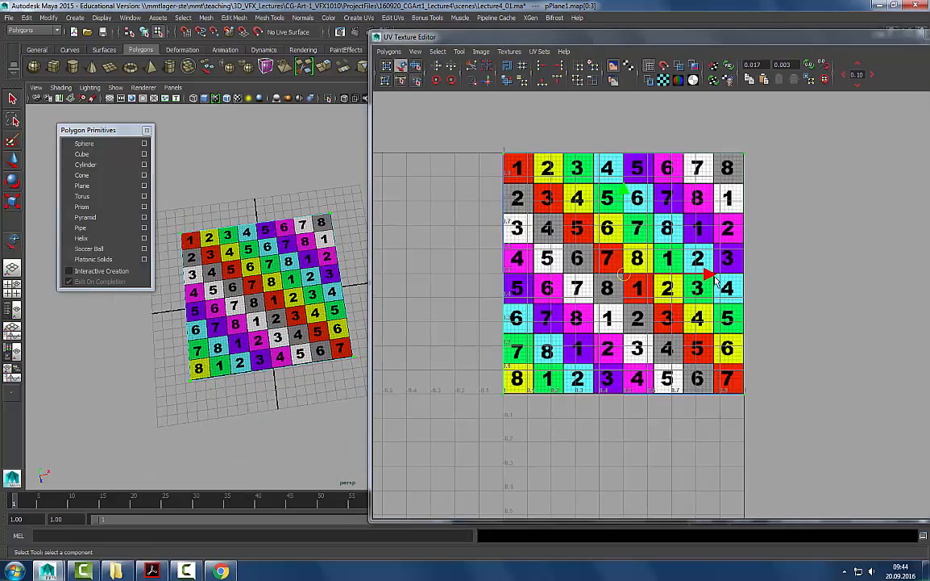
{"action": "right_click_drag", "start_coordinate": [790, 282], "coordinate": [750, 285], "text": "alt"}
{"action": "middle_click_drag", "start_coordinate": [750, 286], "coordinate": [635, 287], "text": "alt"}
{"action": "left_click_drag", "start_coordinate": [619, 291], "coordinate": [613, 311]}
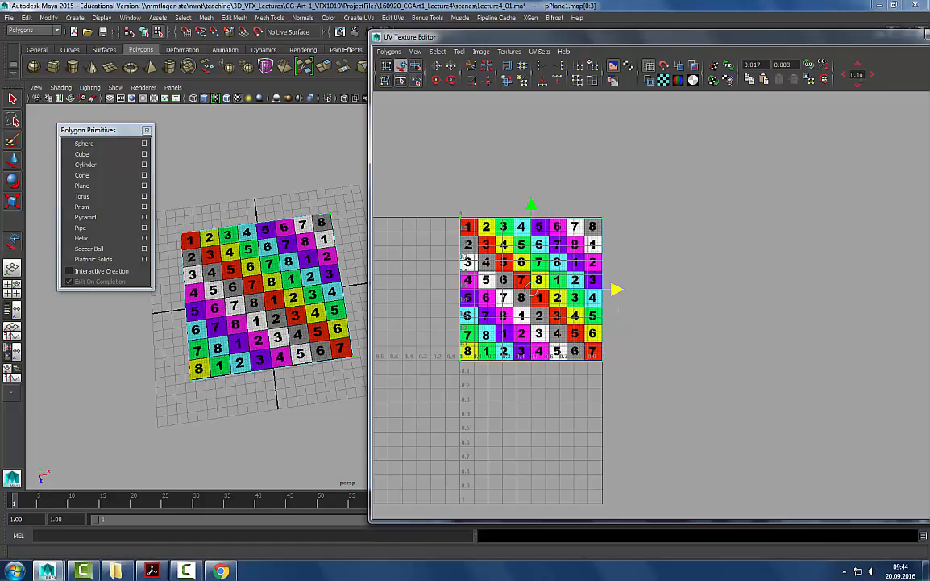
- Set a 1.00 UV move step and shift the shell by whole units, ending on the 0–1 square
{"action": "type", "text": "1"}
{"action": "key", "text": "Return"}
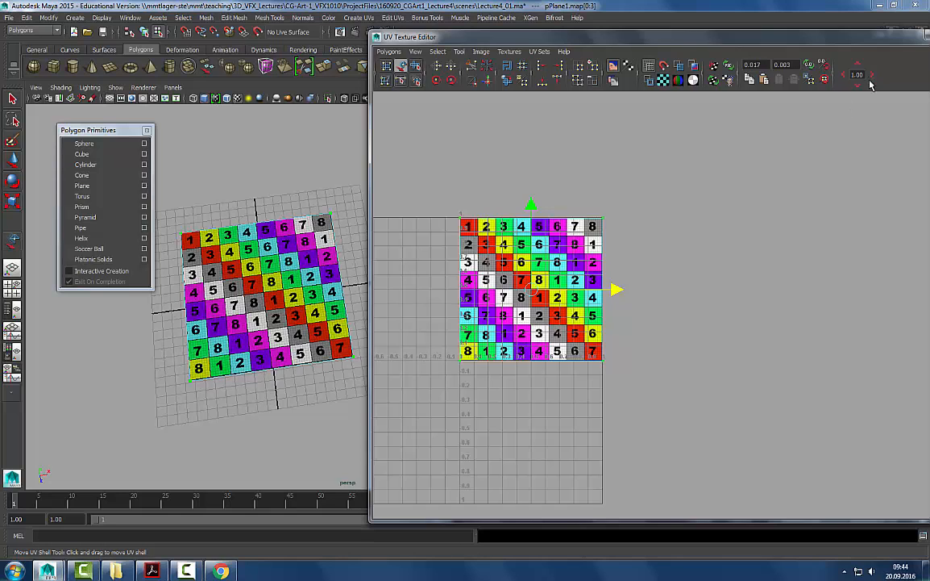
{"action": "left_click", "coordinate": [873, 77]}
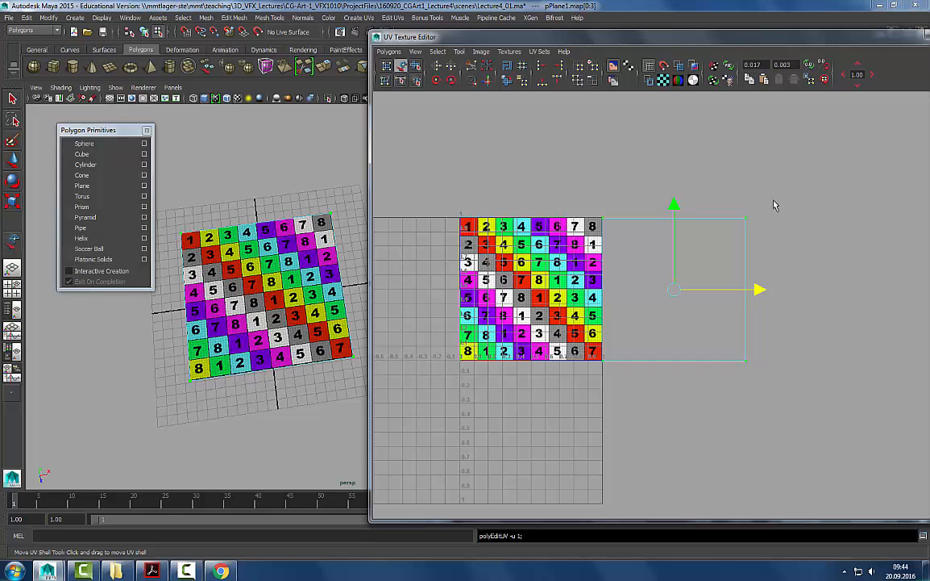
{"action": "left_click", "coordinate": [872, 76]}
{"action": "left_click", "coordinate": [842, 75]}
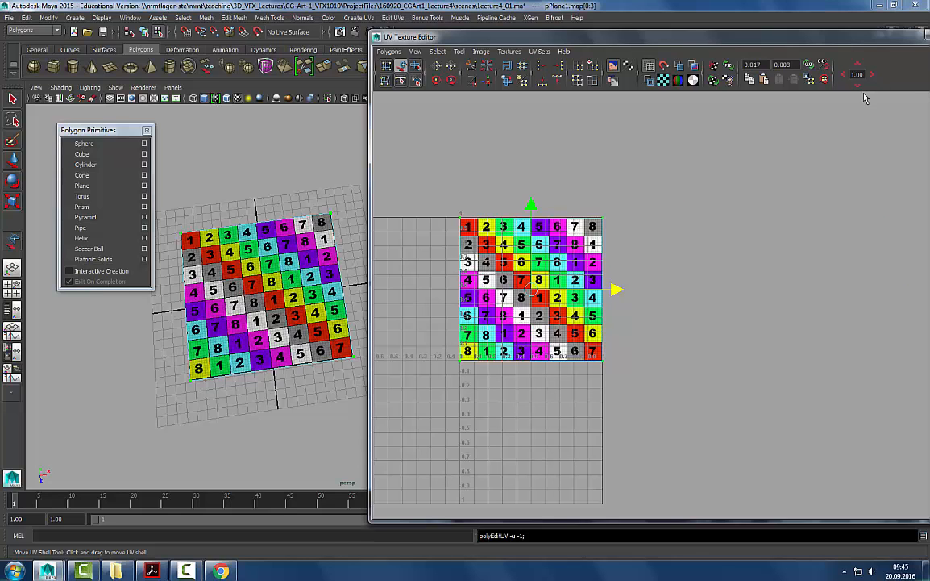
{"action": "left_click", "coordinate": [871, 76]}
{"action": "left_click", "coordinate": [871, 76]}
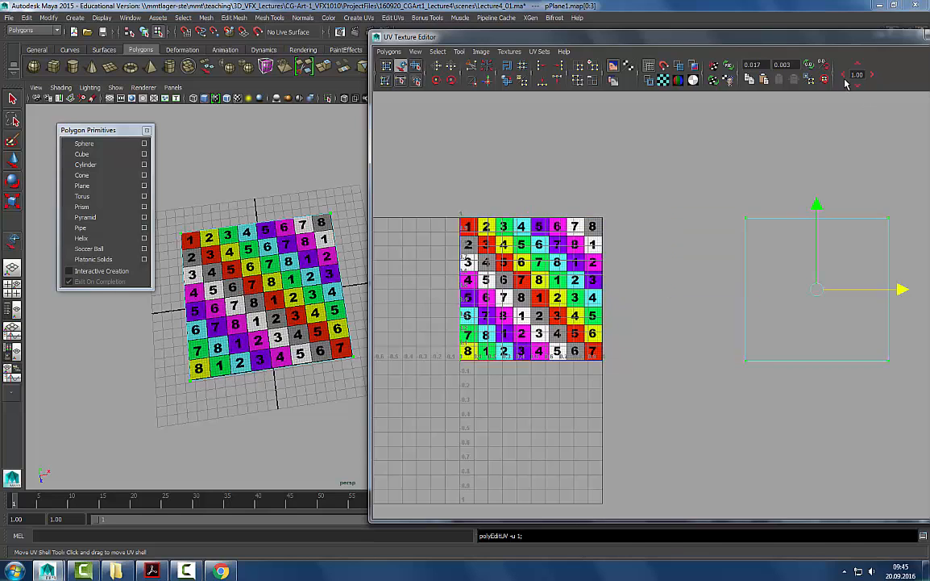
{"action": "left_click", "coordinate": [844, 76]}
{"action": "left_click", "coordinate": [844, 76]}
{"action": "left_click", "coordinate": [857, 64]}
{"action": "left_click", "coordinate": [857, 87]}
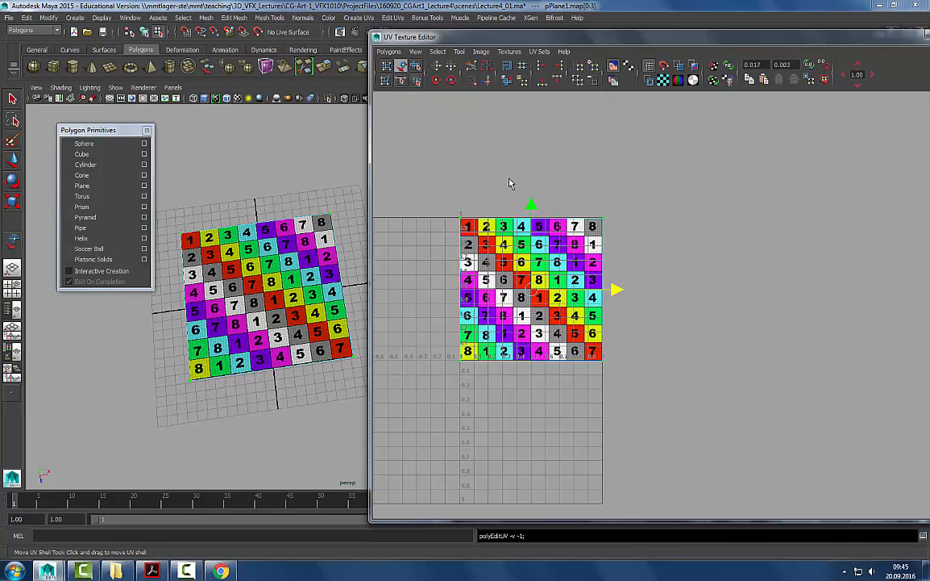
- Frame the texture square and drag the UV shell to offset the checker up and left
{"action": "scroll", "coordinate": [670, 281], "scroll_direction": "up", "scroll_amount": 3}
{"action": "middle_click_drag", "start_coordinate": [670, 281], "coordinate": [835, 272], "text": "alt"}
{"action": "scroll", "coordinate": [661, 278], "scroll_direction": "up", "scroll_amount": 1}
{"action": "middle_click_drag", "start_coordinate": [537, 260], "coordinate": [546, 263], "text": "alt"}
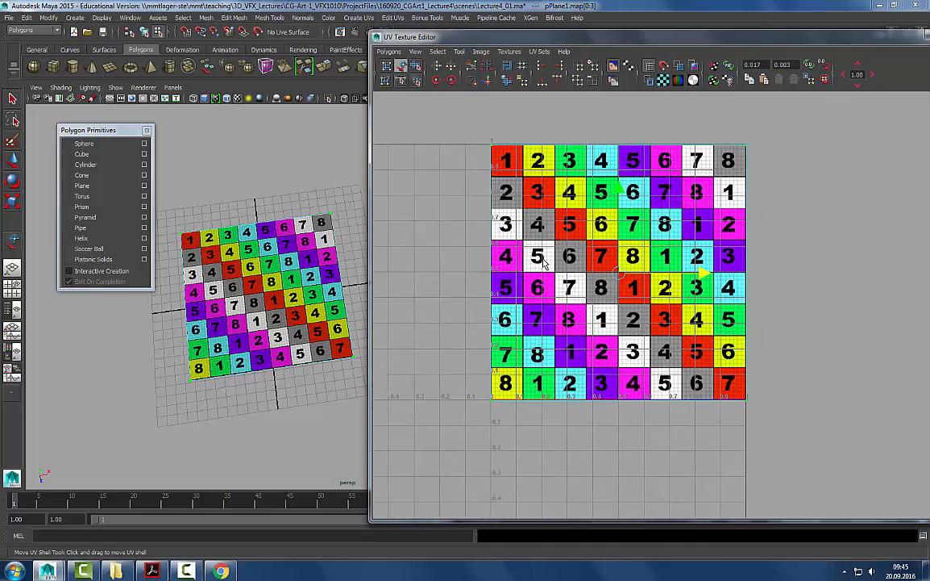
{"action": "left_click_drag", "start_coordinate": [630, 257], "coordinate": [591, 299]}
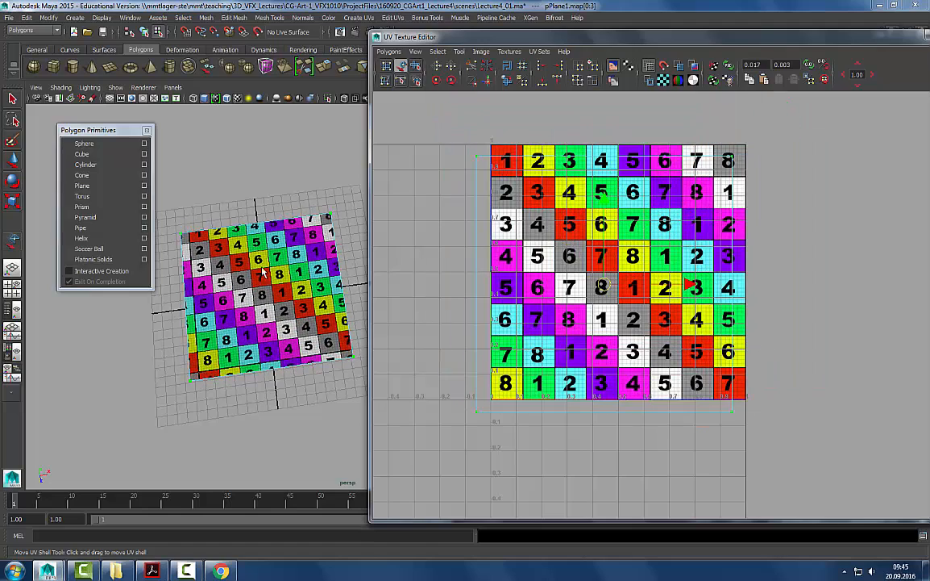
{"action": "left_click_drag", "start_coordinate": [604, 285], "coordinate": [586, 238]}
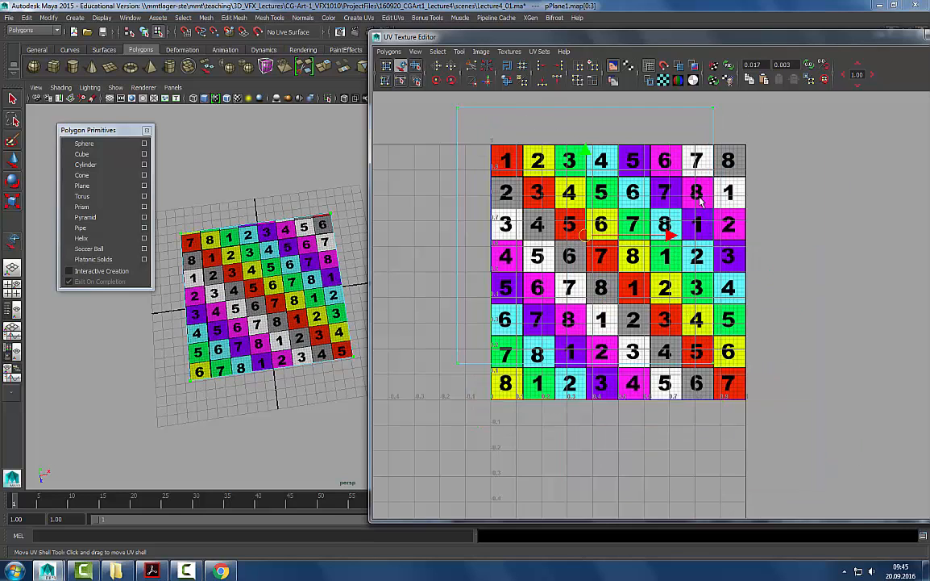
- Dim the texture, then scale and move the UV shell down to a single tile near the red 7
{"action": "left_click", "coordinate": [614, 81]}
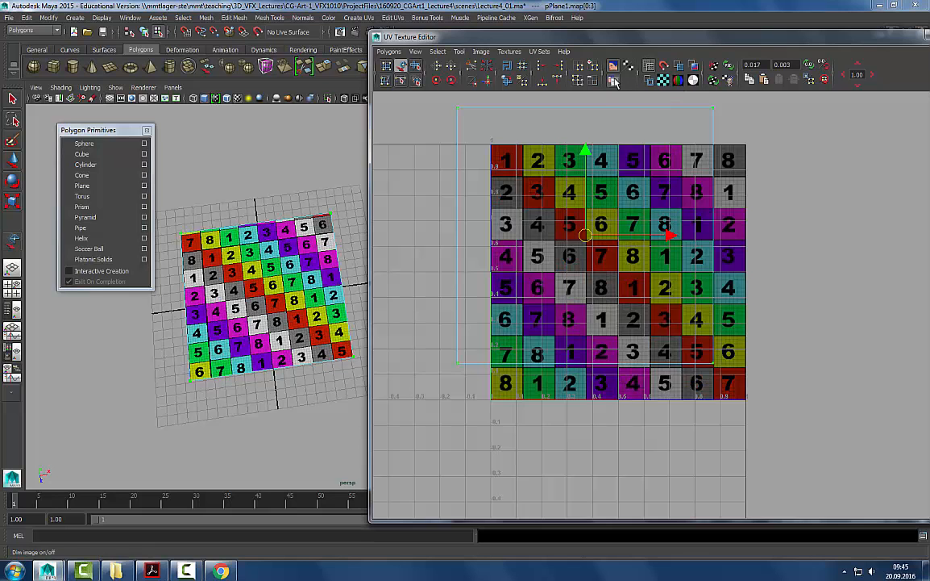
{"action": "mouse_move", "coordinate": [587, 236]}
{"action": "left_mouse_down"}
{"action": "mouse_move", "coordinate": [671, 222]}
{"action": "mouse_move", "coordinate": [602, 225]}
{"action": "mouse_move", "coordinate": [603, 251]}
{"action": "mouse_move", "coordinate": [560, 257]}
{"action": "mouse_move", "coordinate": [606, 240]}
{"action": "mouse_move", "coordinate": [603, 230]}
{"action": "left_mouse_up"}
{"action": "key", "text": "r"}
{"action": "key", "text": "w"}
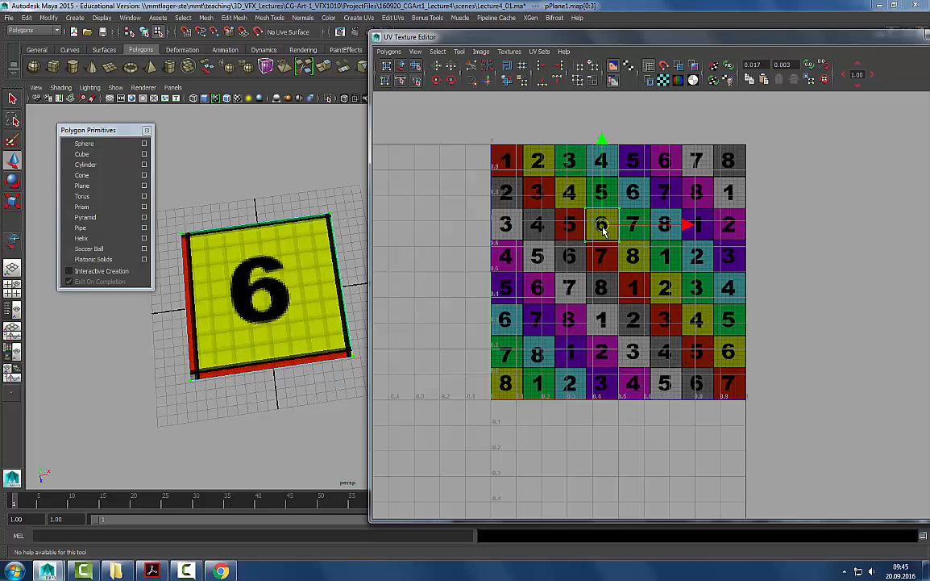
{"action": "key", "text": "r"}
{"action": "key", "text": "w"}
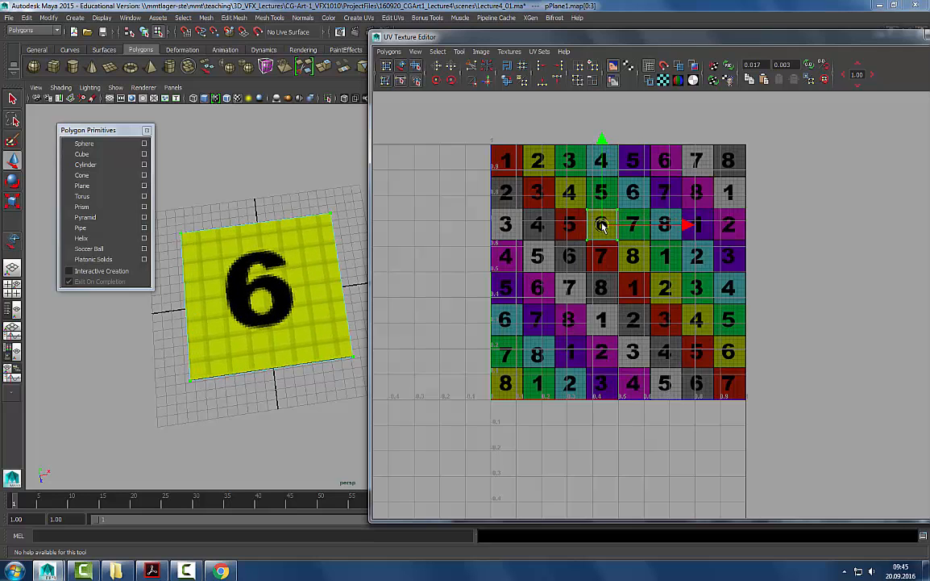
{"action": "left_click_drag", "start_coordinate": [602, 226], "coordinate": [603, 258]}
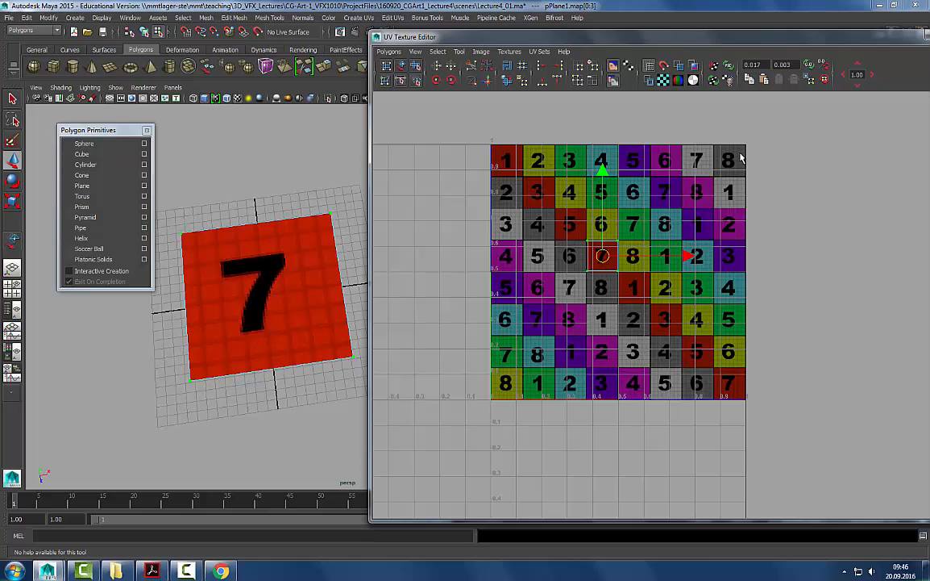
- Nudge the small UV shell to centre it within the red 7 tile
{"action": "left_click_drag", "start_coordinate": [604, 256], "coordinate": [604, 256]}
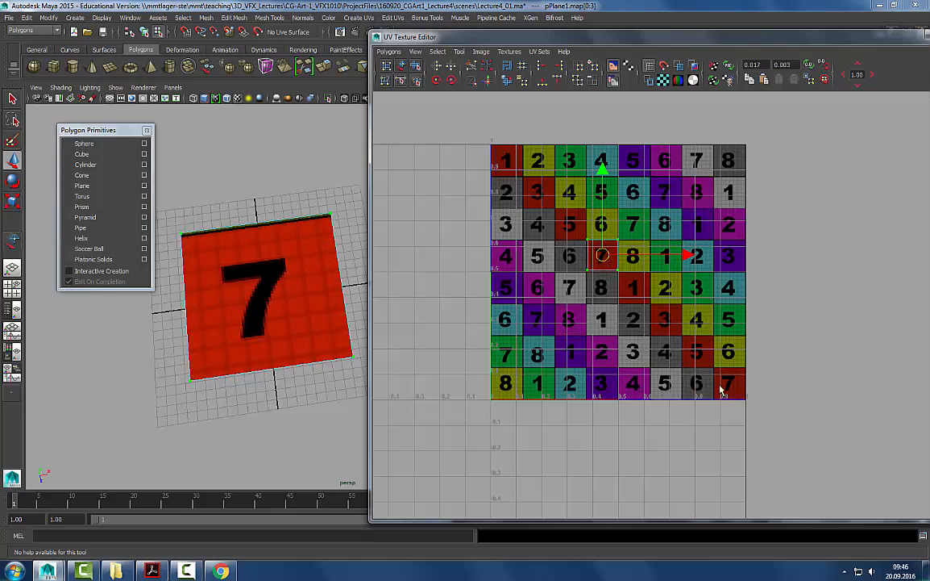
{"action": "left_click_drag", "start_coordinate": [602, 258], "coordinate": [602, 256]}
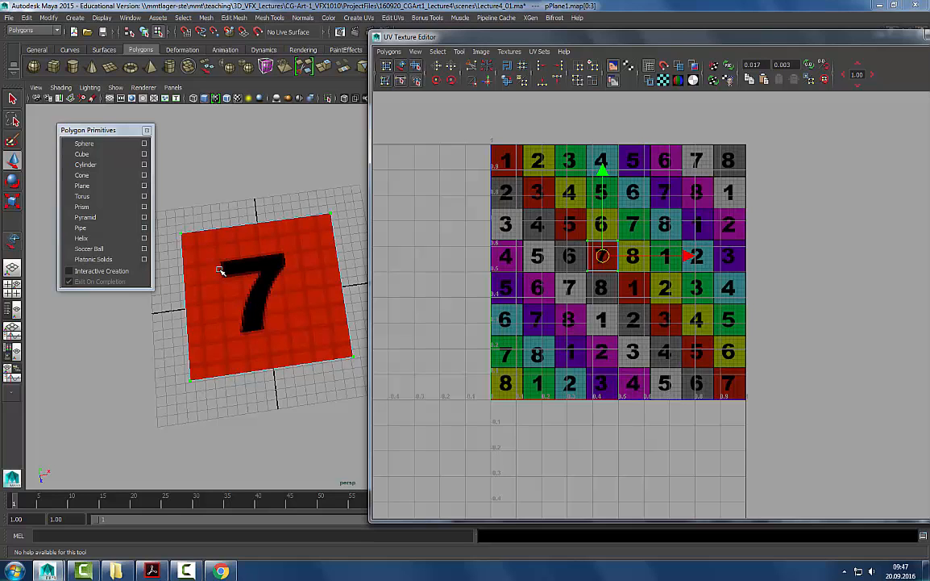
- Fine-tune the shell on the 7 tile, tilt the perspective view, and shift the UV editor right
{"action": "left_click_drag", "start_coordinate": [602, 257], "coordinate": [602, 256]}
{"action": "left_click_drag", "start_coordinate": [314, 303], "coordinate": [245, 246], "text": "alt"}
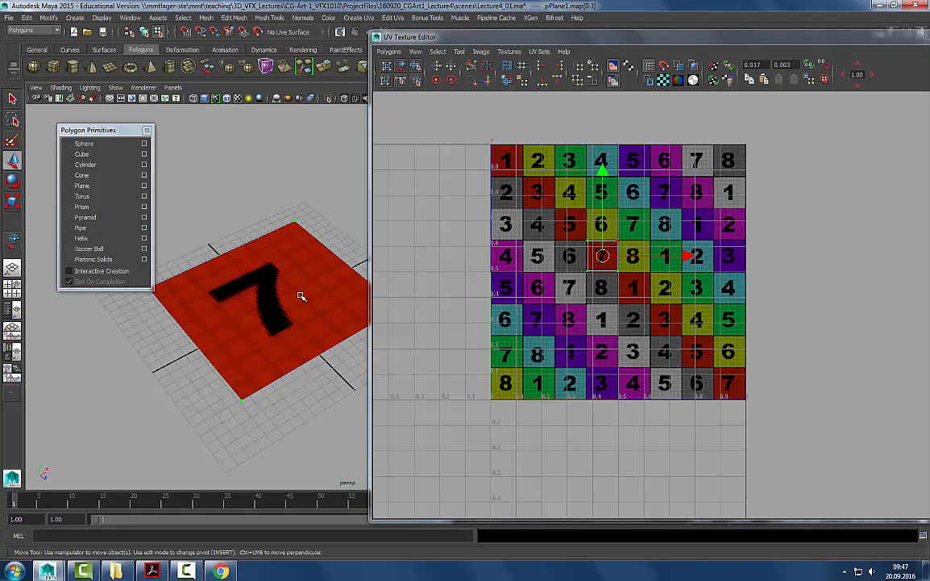
{"action": "left_click_drag", "start_coordinate": [449, 38], "coordinate": [520, 43]}
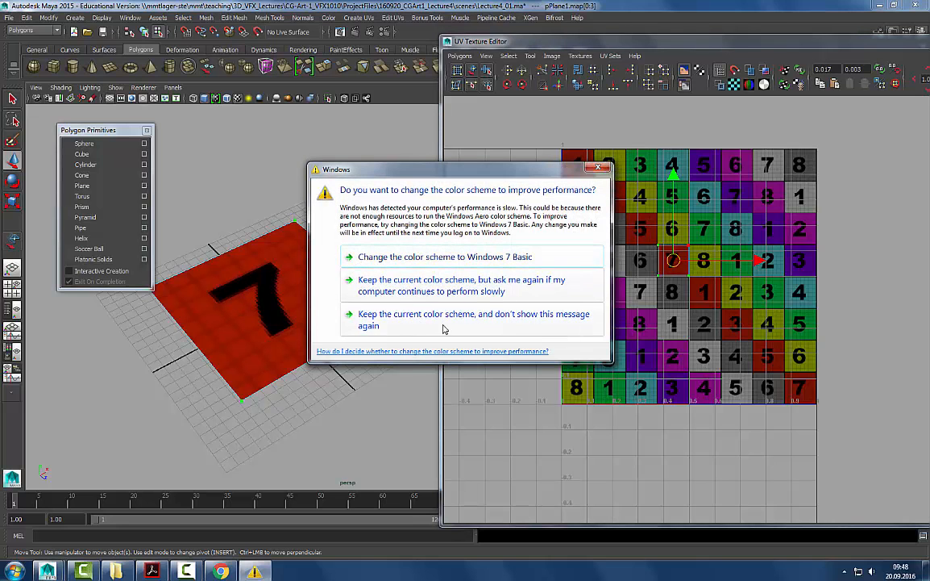
- Keep the current Windows colour scheme and stop the prompt from showing again
{"action": "left_click", "coordinate": [358, 319]}
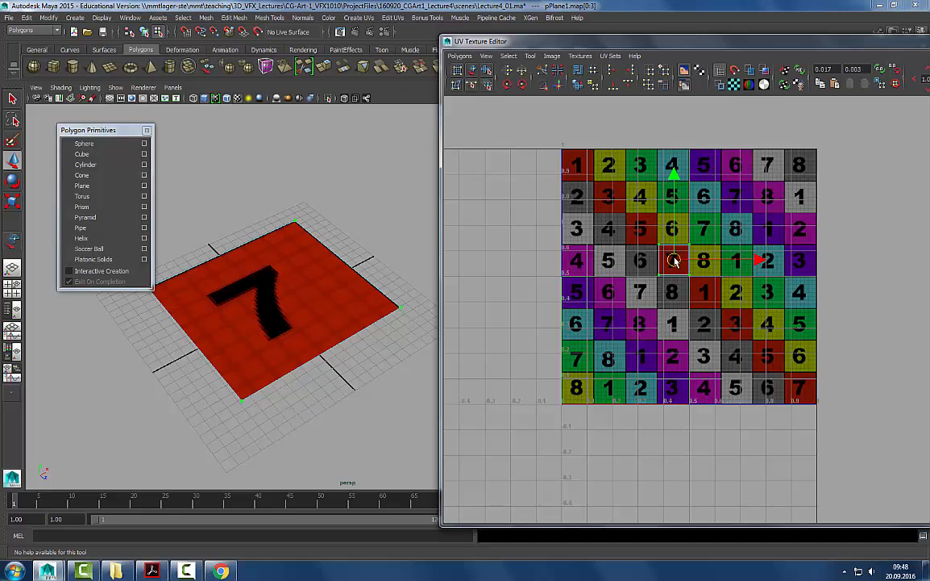
- Nudge the UV shell around the red 7 tile so yellow strips appear and vanish at the plane's edges
{"action": "left_click_drag", "start_coordinate": [674, 260], "coordinate": [678, 261]}
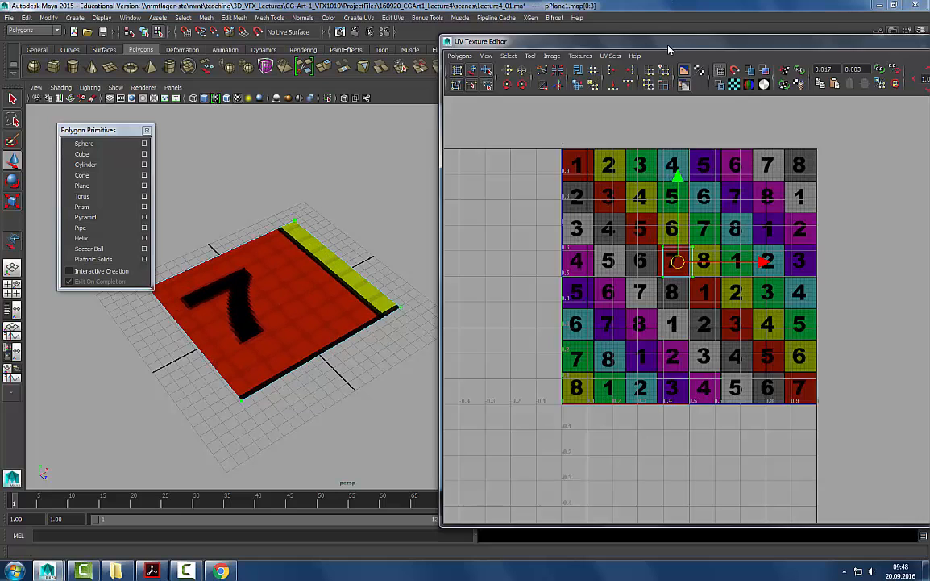
{"action": "left_click_drag", "start_coordinate": [669, 41], "coordinate": [610, 39]}
{"action": "left_click_drag", "start_coordinate": [618, 260], "coordinate": [615, 259]}
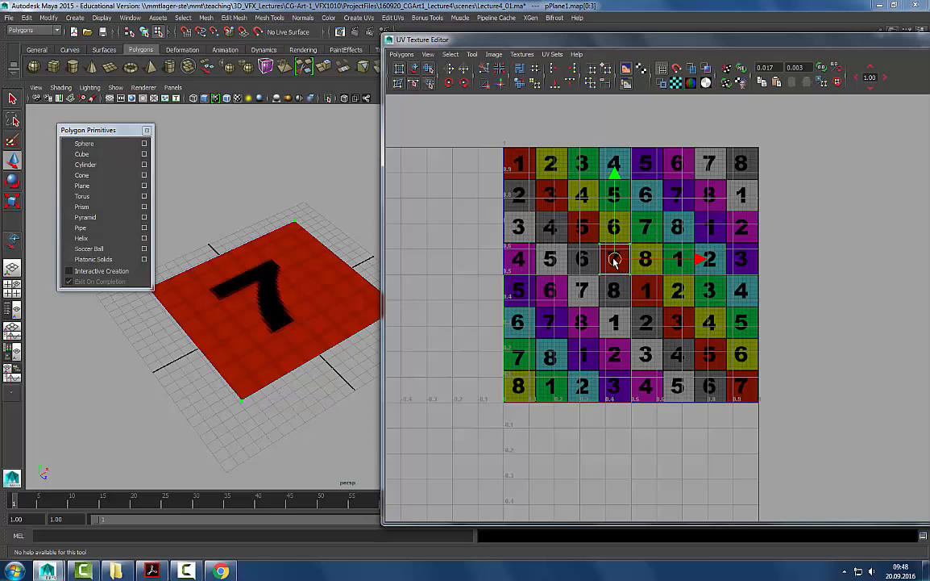
{"action": "left_click_drag", "start_coordinate": [613, 258], "coordinate": [616, 257]}
{"action": "left_click_drag", "start_coordinate": [559, 42], "coordinate": [537, 37]}
{"action": "left_click_drag", "start_coordinate": [599, 253], "coordinate": [593, 255]}
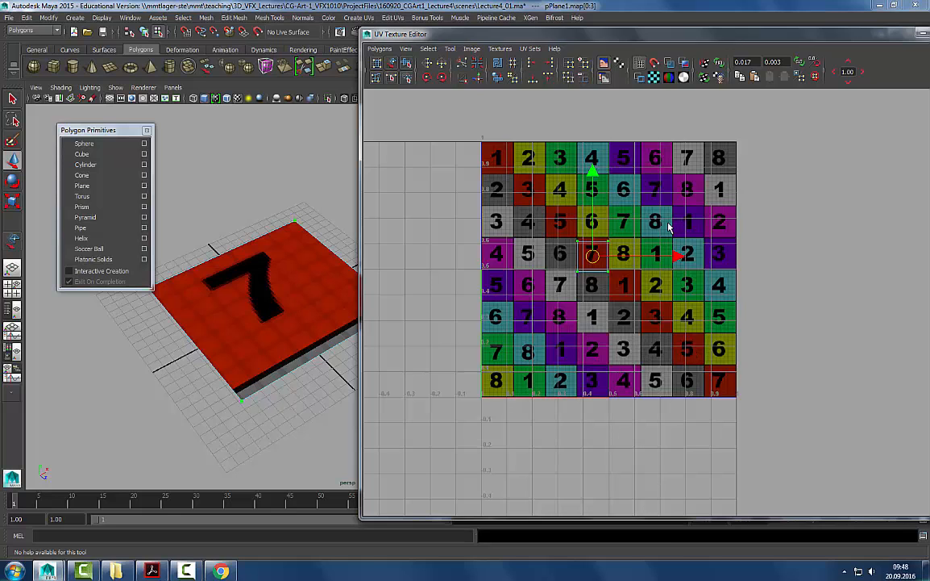
{"action": "left_click_drag", "start_coordinate": [596, 253], "coordinate": [592, 253]}
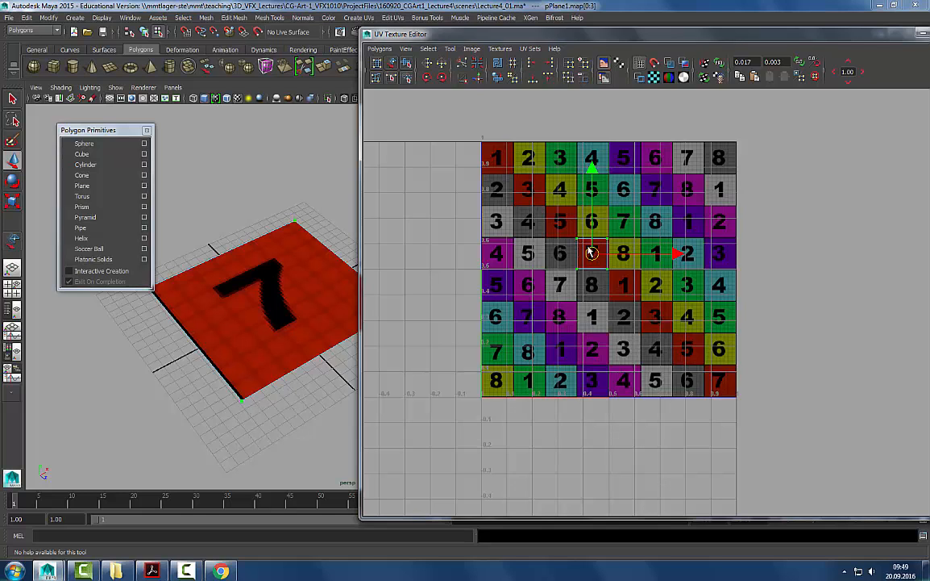
{"action": "left_click_drag", "start_coordinate": [592, 254], "coordinate": [927, 250]}
- Scale the UV shell up and slide it to cover the whole 0–1 texture square
{"action": "key", "text": "r"}
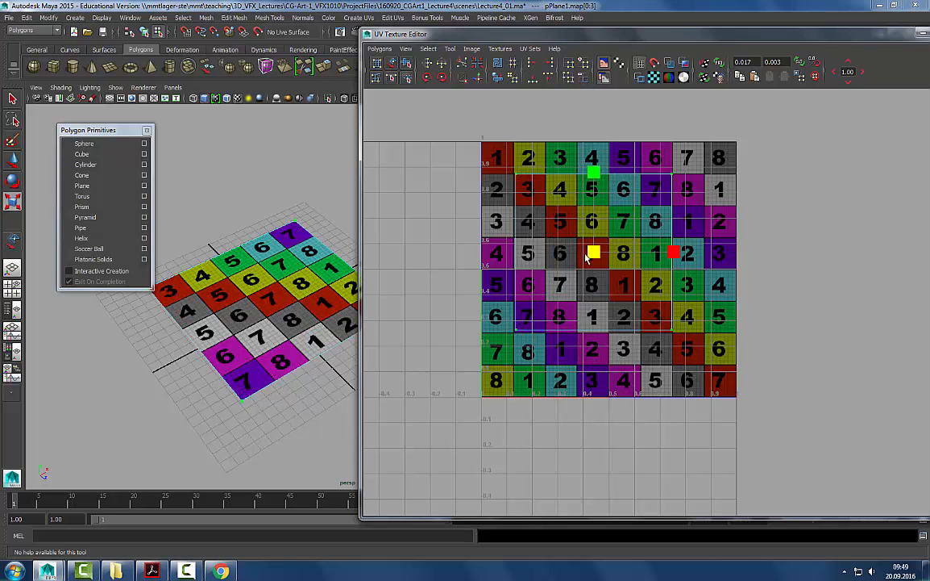
{"action": "left_click_drag", "start_coordinate": [605, 246], "coordinate": [610, 269]}
{"action": "key", "text": "w"}
{"action": "key", "text": "r"}
{"action": "key", "text": "w"}
{"action": "key", "text": "r"}
{"action": "key", "text": "w"}
{"action": "key", "text": "r"}
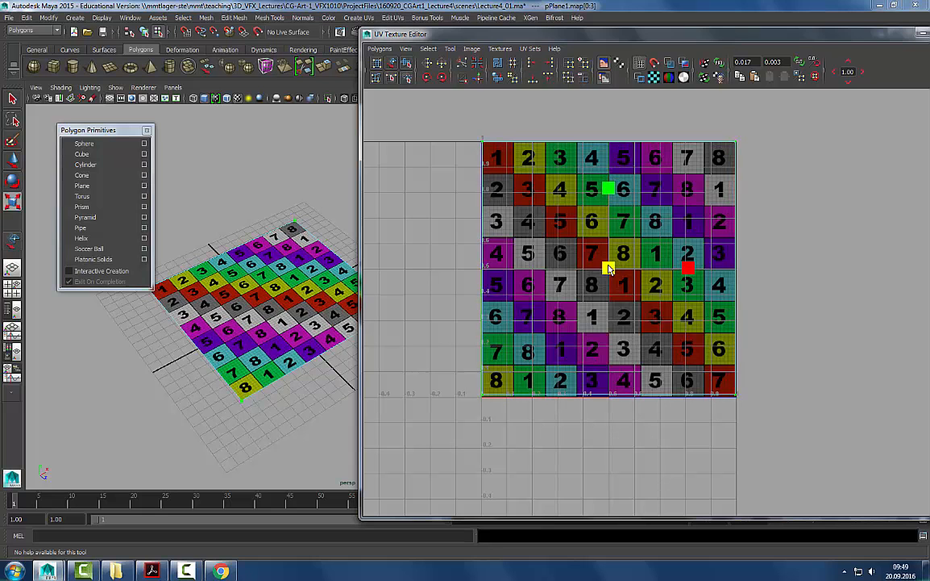
{"action": "key", "text": "w"}
{"action": "left_click_drag", "start_coordinate": [606, 270], "coordinate": [610, 269]}
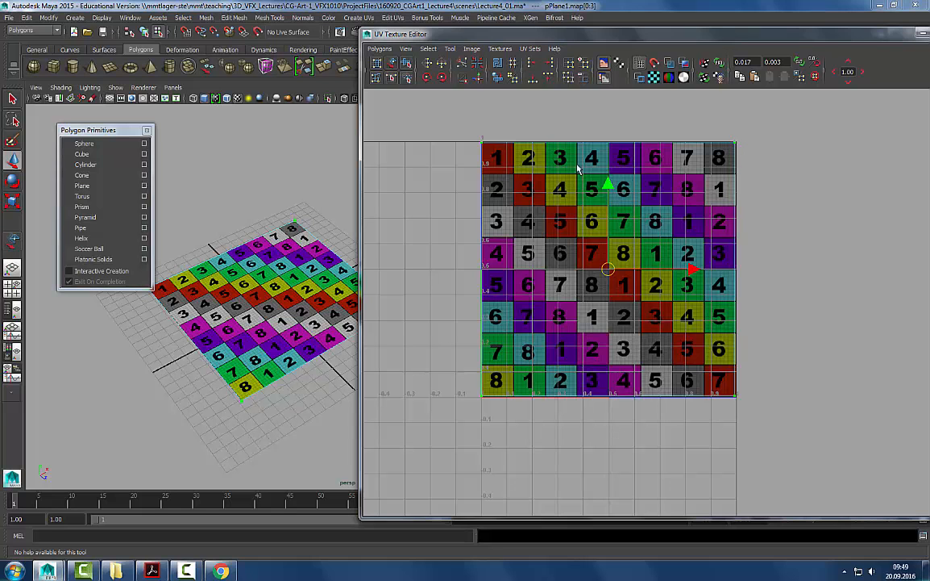
- Zoom the UV view onto the shell's top-left corner to check its alignment
{"action": "right_click_drag", "start_coordinate": [577, 170], "coordinate": [674, 207], "text": "alt"}
{"action": "middle_click_drag", "start_coordinate": [675, 206], "coordinate": [847, 403], "text": "alt"}
{"action": "right_click_drag", "start_coordinate": [508, 202], "coordinate": [621, 225], "text": "alt"}
{"action": "middle_click_drag", "start_coordinate": [621, 224], "coordinate": [792, 272], "text": "alt"}
{"action": "right_click_drag", "start_coordinate": [641, 230], "coordinate": [726, 247], "text": "alt"}
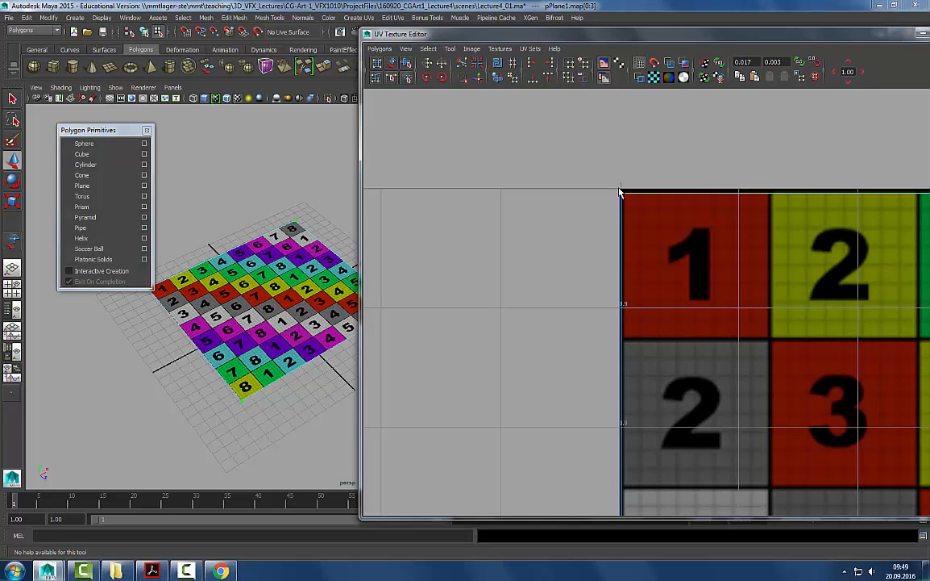
- Reframe the whole 0–1 square and drag the shell to align exactly with its edges
{"action": "right_click_drag", "start_coordinate": [621, 191], "coordinate": [370, 214], "text": "alt"}
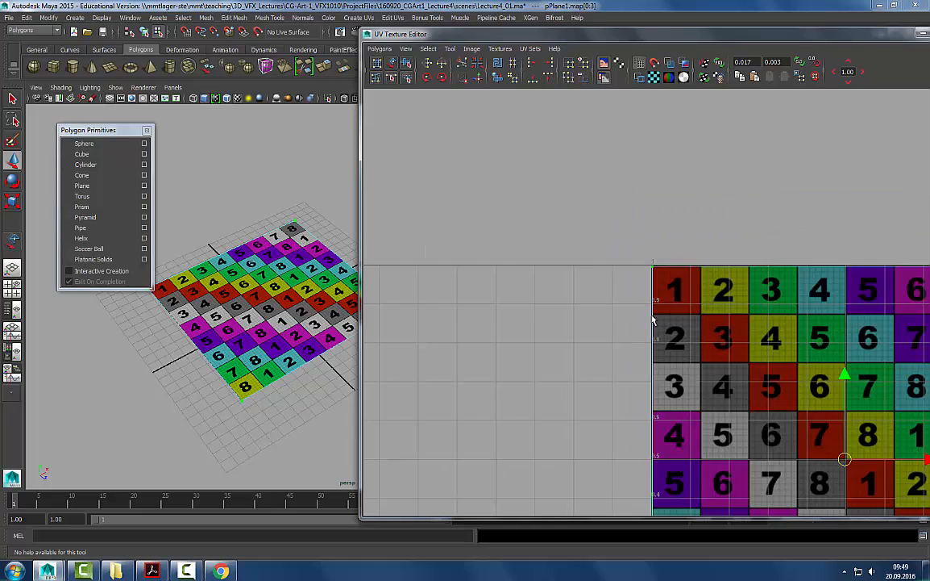
{"action": "middle_click_drag", "start_coordinate": [653, 322], "coordinate": [512, 170], "text": "alt"}
{"action": "right_click_drag", "start_coordinate": [511, 170], "coordinate": [387, 165], "text": "alt"}
{"action": "middle_click_drag", "start_coordinate": [814, 288], "coordinate": [749, 270], "text": "alt"}
{"action": "right_click_drag", "start_coordinate": [749, 270], "coordinate": [809, 275], "text": "alt"}
{"action": "middle_click_drag", "start_coordinate": [663, 258], "coordinate": [690, 286], "text": "alt"}
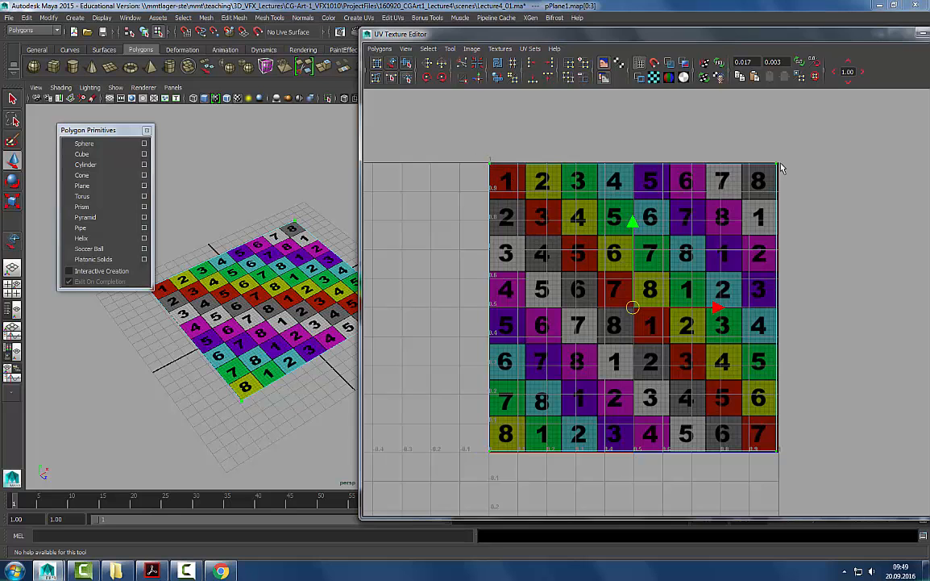
{"action": "left_click_drag", "start_coordinate": [633, 308], "coordinate": [636, 308]}
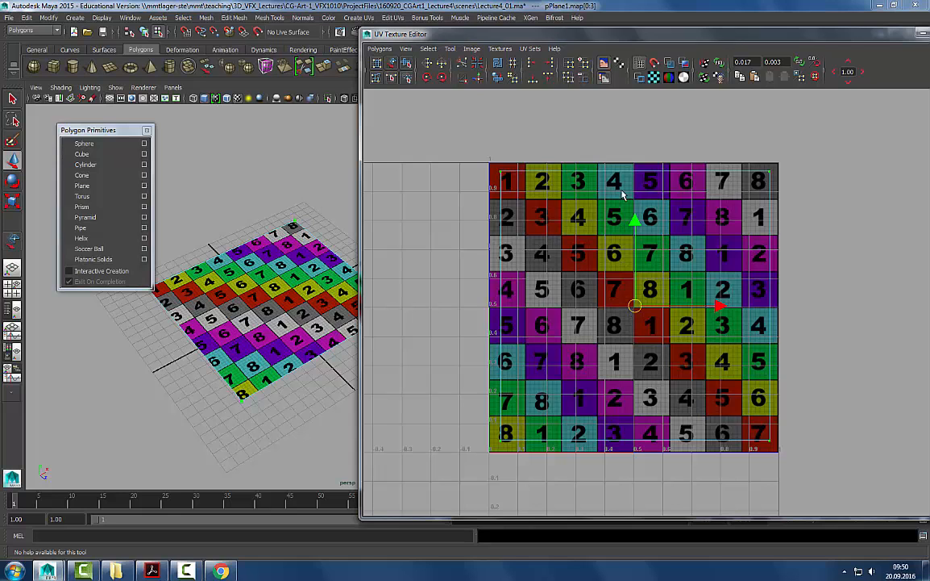
- Select only the shell's top-right UV and drag it toward the texture centre
{"action": "right_click_drag", "start_coordinate": [678, 159], "coordinate": [795, 164]}
{"action": "left_click_drag", "start_coordinate": [790, 155], "coordinate": [754, 207]}
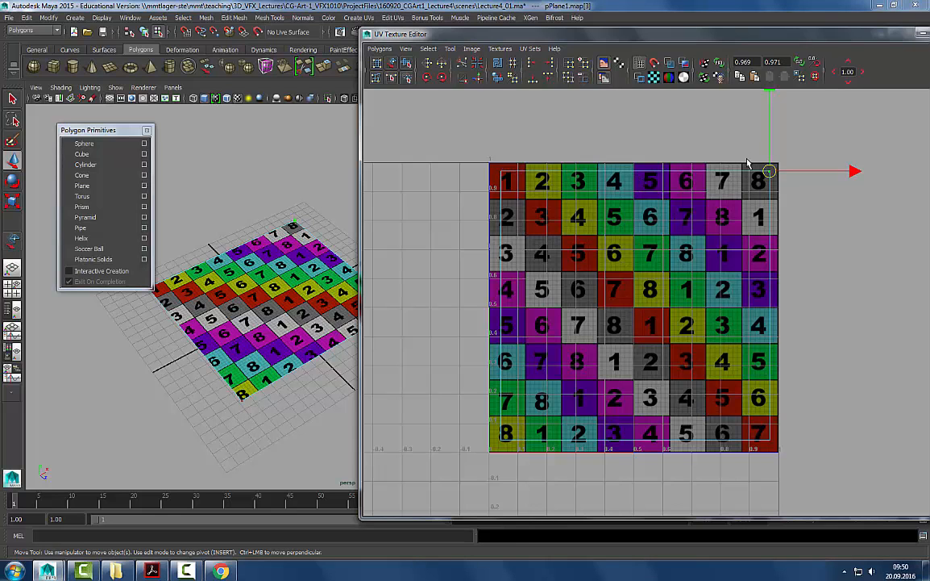
{"action": "left_click_drag", "start_coordinate": [771, 173], "coordinate": [685, 271]}
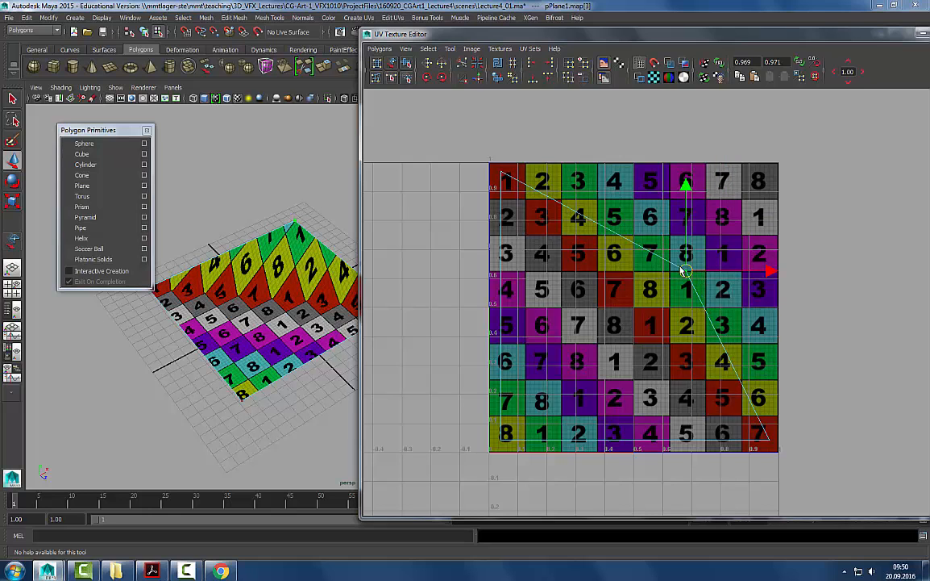
{"action": "left_click_drag", "start_coordinate": [686, 271], "coordinate": [674, 292]}
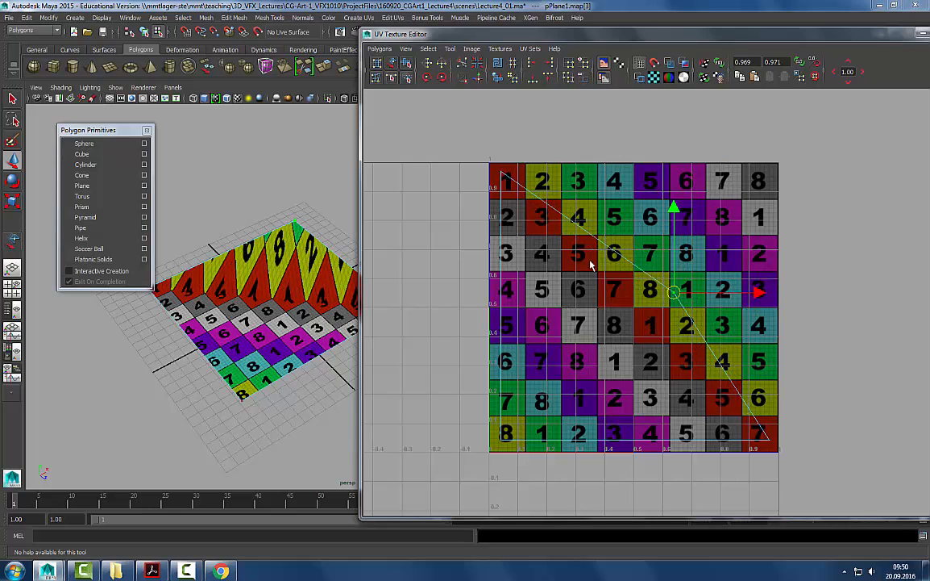
- Fine-tune the corner UV's position and orbit to view the stretched checker from above
{"action": "mouse_move", "coordinate": [263, 336]}
{"action": "left_mouse_down", "text": "alt"}
{"action": "mouse_move", "coordinate": [201, 345]}
{"action": "mouse_move", "coordinate": [257, 328]}
{"action": "left_mouse_up", "text": "alt"}
{"action": "left_click_drag", "start_coordinate": [667, 292], "coordinate": [670, 292]}
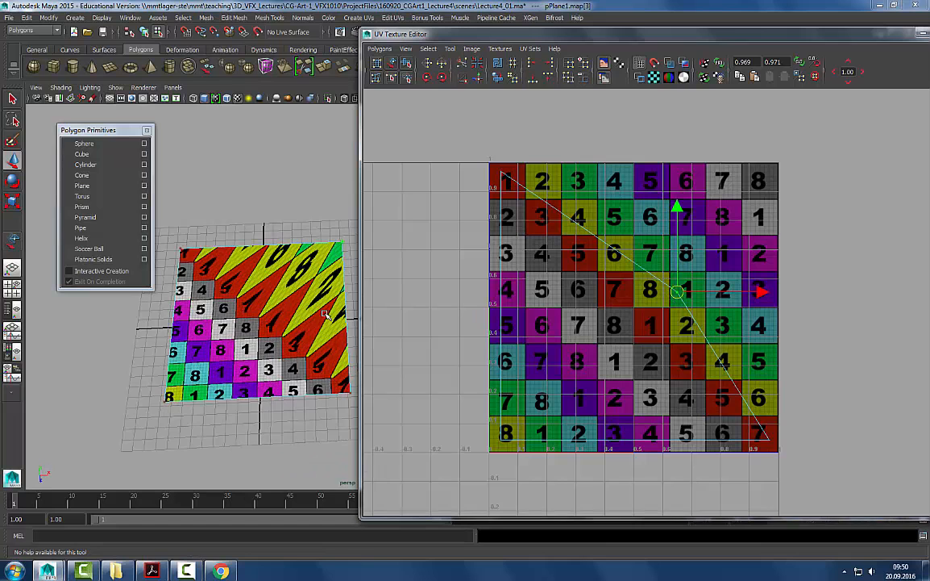
{"action": "left_click_drag", "start_coordinate": [679, 293], "coordinate": [711, 229]}
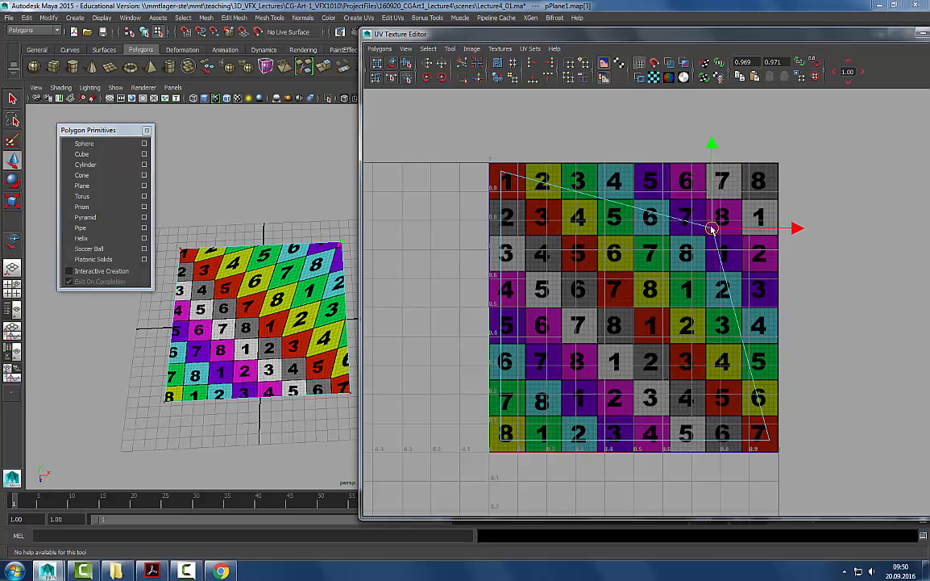
{"action": "left_click_drag", "start_coordinate": [556, 35], "coordinate": [642, 31]}
{"action": "left_click_drag", "start_coordinate": [305, 263], "coordinate": [320, 347], "text": "alt"}
{"action": "right_click_drag", "start_coordinate": [291, 257], "coordinate": [352, 198]}
{"action": "left_click", "coordinate": [311, 295]}
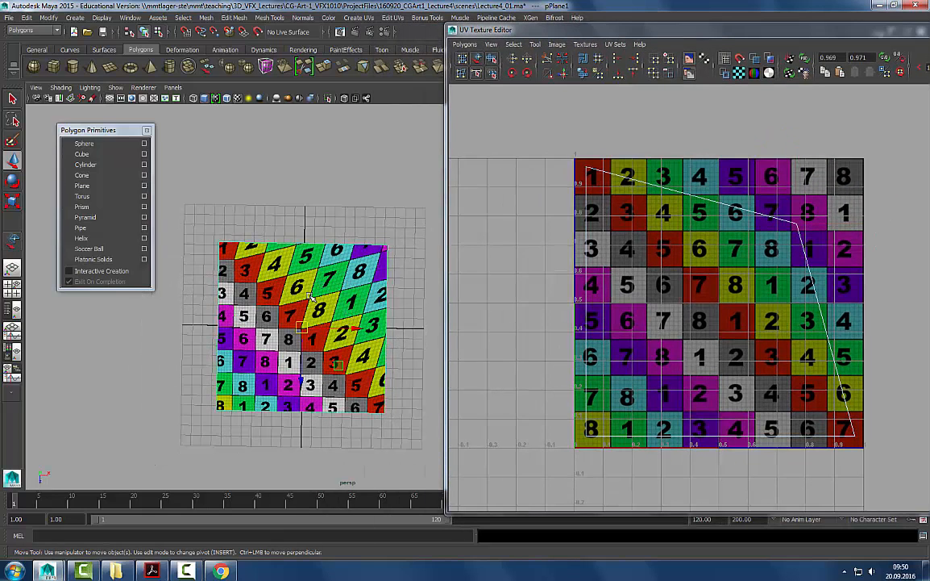
{"action": "key", "text": "5"}
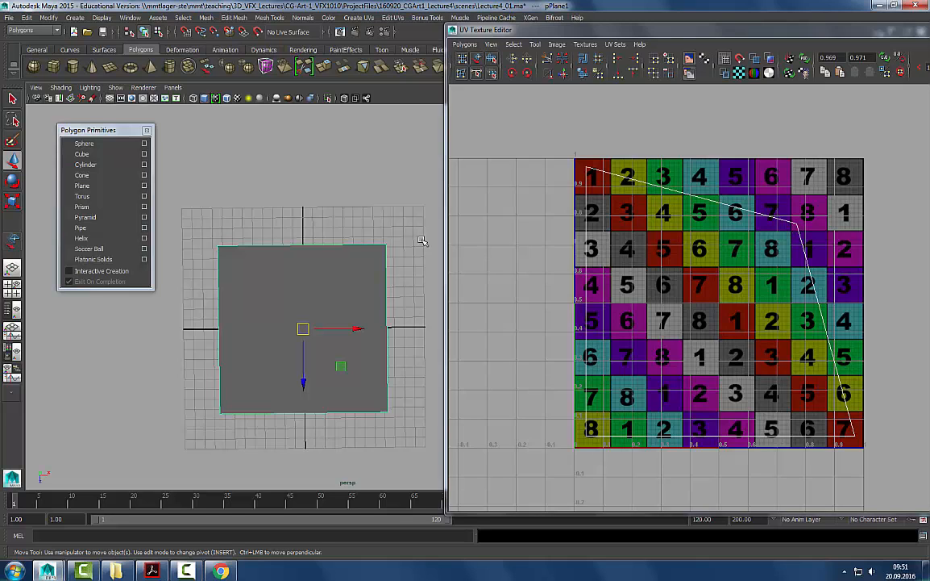
{"action": "key", "text": "6"}
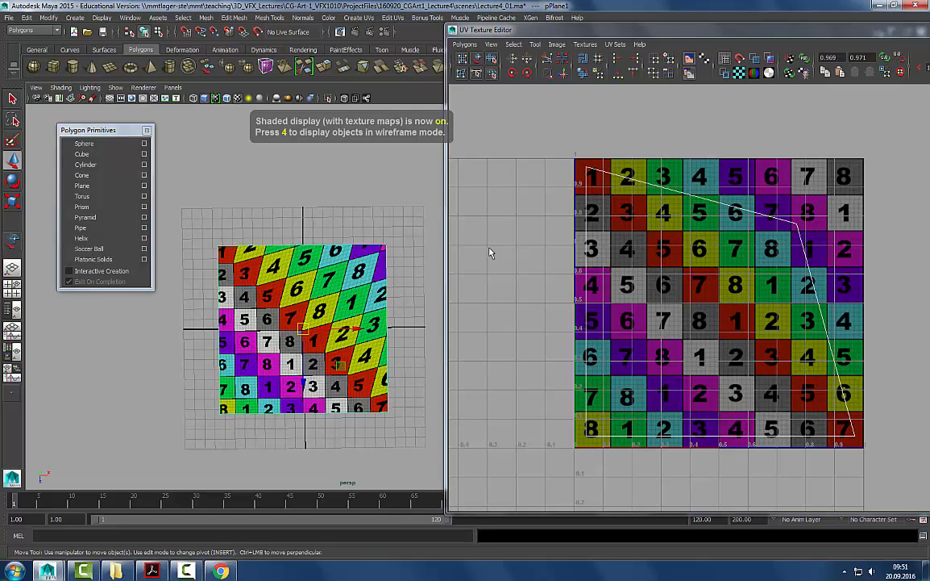
- Select the plane's top-right corner UV and drag it outward to skew the texture
{"action": "right_click_drag", "start_coordinate": [787, 219], "coordinate": [812, 219]}
{"action": "left_click_drag", "start_coordinate": [779, 244], "coordinate": [752, 259]}
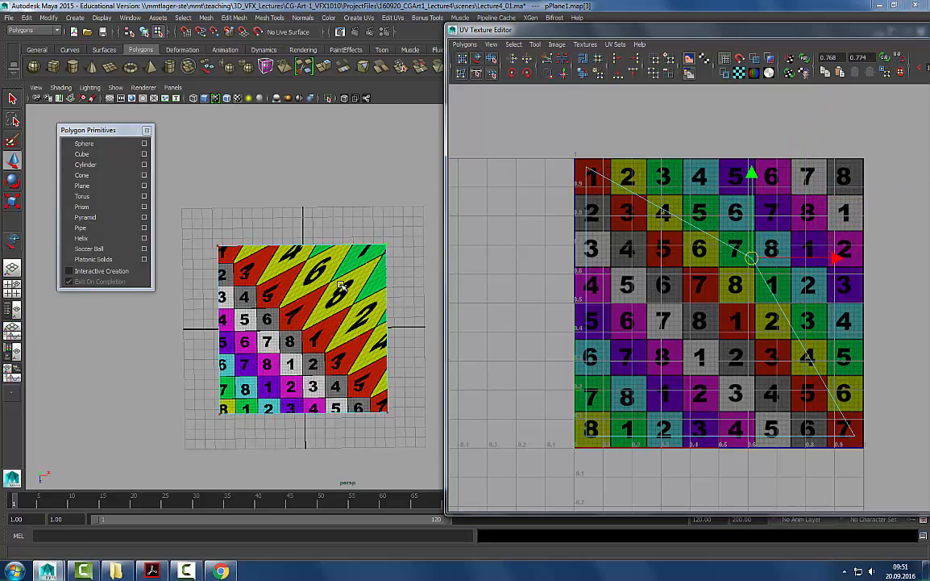
{"action": "left_click_drag", "start_coordinate": [757, 258], "coordinate": [851, 171]}
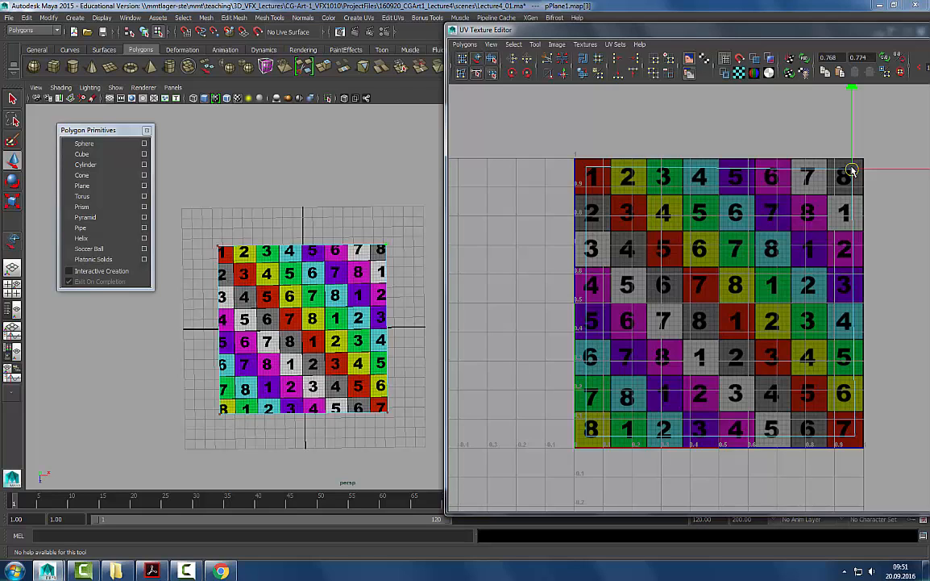
{"action": "left_click_drag", "start_coordinate": [852, 171], "coordinate": [802, 209]}
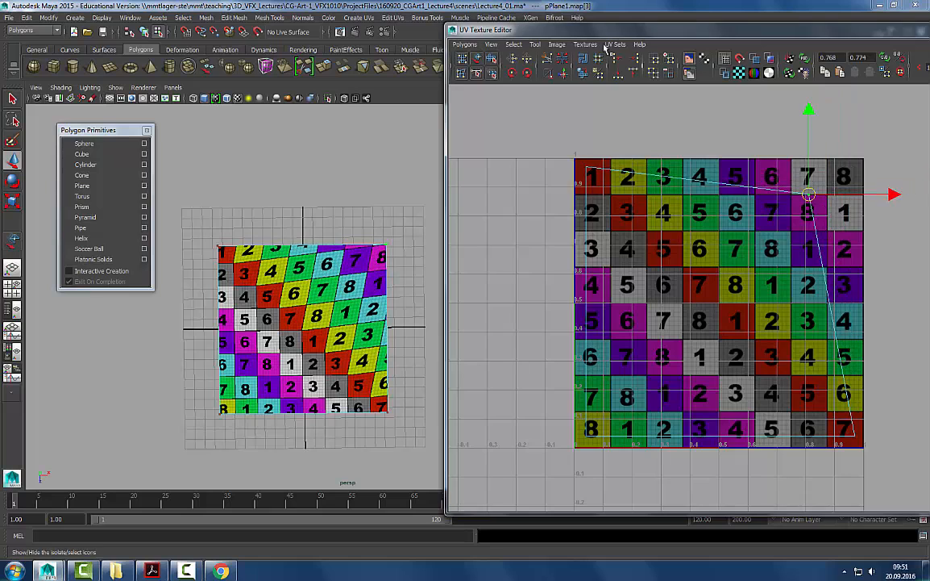
- Shift the corner UV inward to distort the checker, then delete the plane in Object Mode
{"action": "left_click_drag", "start_coordinate": [543, 28], "coordinate": [535, 66]}
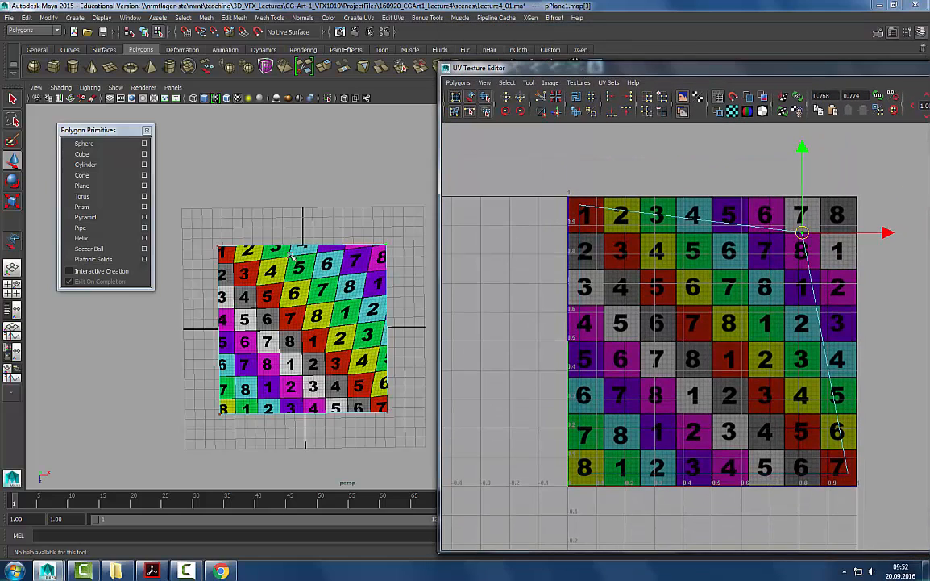
{"action": "left_click_drag", "start_coordinate": [291, 315], "coordinate": [316, 258], "text": "alt"}
{"action": "right_click_drag", "start_coordinate": [301, 290], "coordinate": [383, 229]}
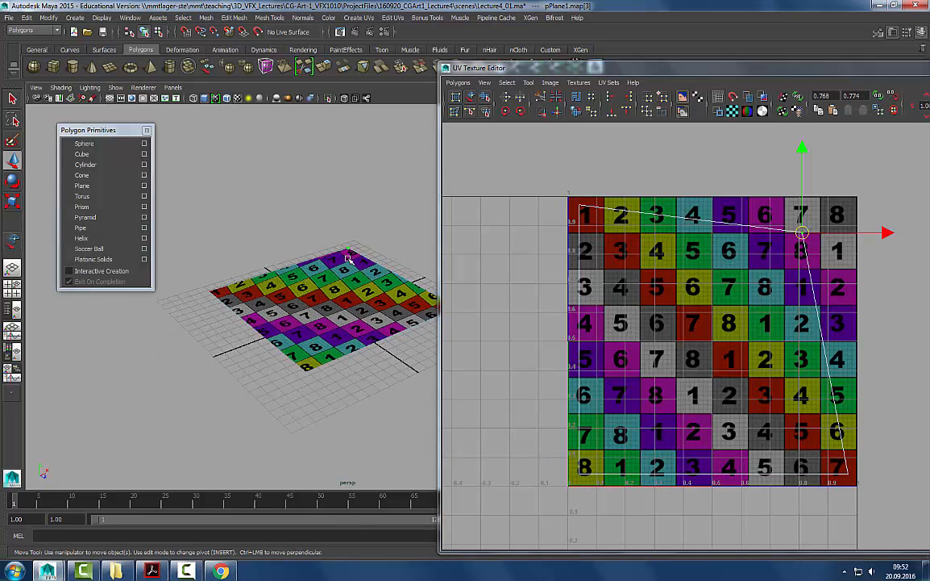
{"action": "key", "text": "Delete"}
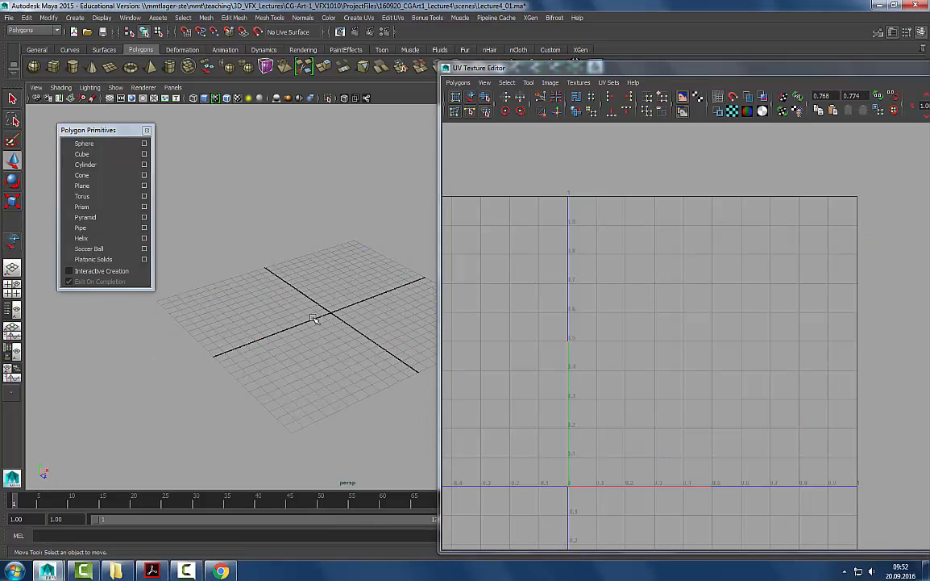
- Create a polygon cube, scale it up uniformly and raise it along Y
{"action": "left_click", "coordinate": [53, 66]}
{"action": "key", "text": "r"}
{"action": "left_click_drag", "start_coordinate": [331, 313], "coordinate": [441, 307]}
{"action": "key", "text": "w"}
{"action": "left_click_drag", "start_coordinate": [331, 270], "coordinate": [329, 196]}
{"action": "left_click_drag", "start_coordinate": [464, 67], "coordinate": [509, 61]}
{"action": "middle_click_drag", "start_coordinate": [411, 166], "coordinate": [407, 168], "text": "alt"}
- Try rotating the cube and pulling a top corner vertex, undoing both changes
{"action": "key", "text": "e"}
{"action": "left_click_drag", "start_coordinate": [333, 232], "coordinate": [353, 230]}
{"action": "key", "text": "ctrl+z"}
{"action": "right_click_drag", "start_coordinate": [365, 203], "coordinate": [311, 203]}
{"action": "left_click", "coordinate": [421, 175]}
{"action": "key", "text": "w"}
{"action": "left_click_drag", "start_coordinate": [430, 181], "coordinate": [402, 214]}
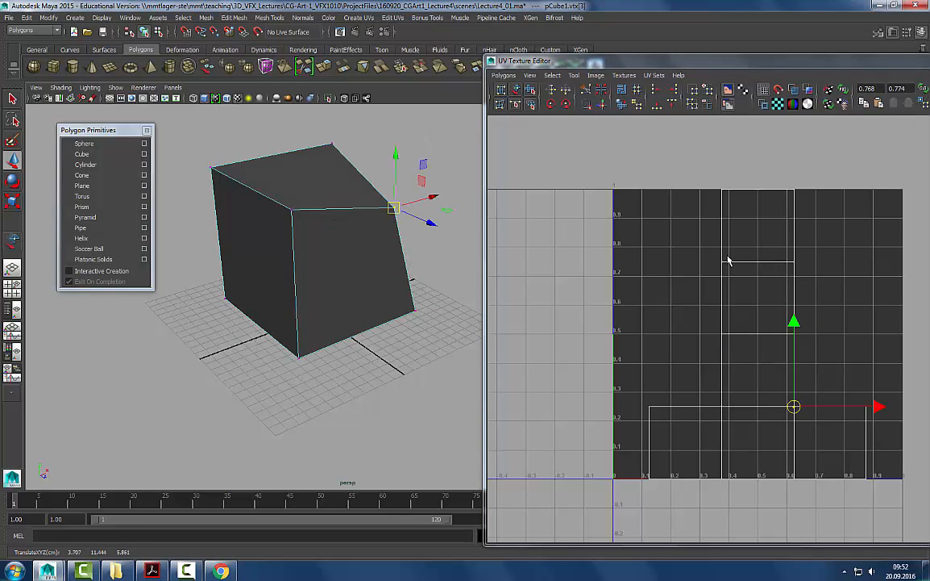
{"action": "key", "text": "ctrl+z"}
- Assign the existing checker material to the cube and select it to show its UVs
{"action": "right_click_drag", "start_coordinate": [319, 176], "coordinate": [392, 420]}
{"action": "right_click_drag", "start_coordinate": [347, 235], "coordinate": [385, 408]}
{"action": "left_click", "coordinate": [355, 173]}
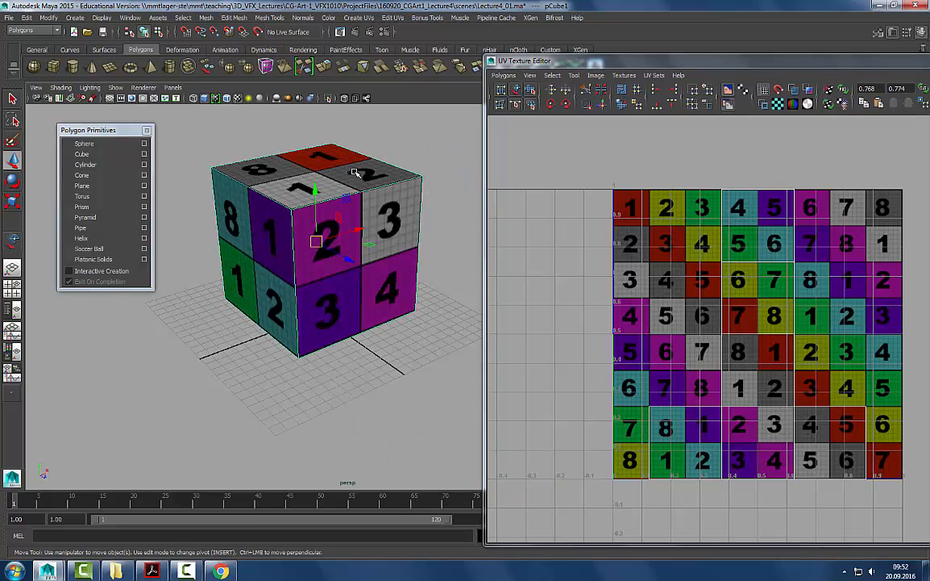
- Pull the cube's top-right corner vertex left along X to deform the cube
{"action": "right_click_drag", "start_coordinate": [355, 173], "coordinate": [332, 172]}
{"action": "left_click", "coordinate": [422, 176]}
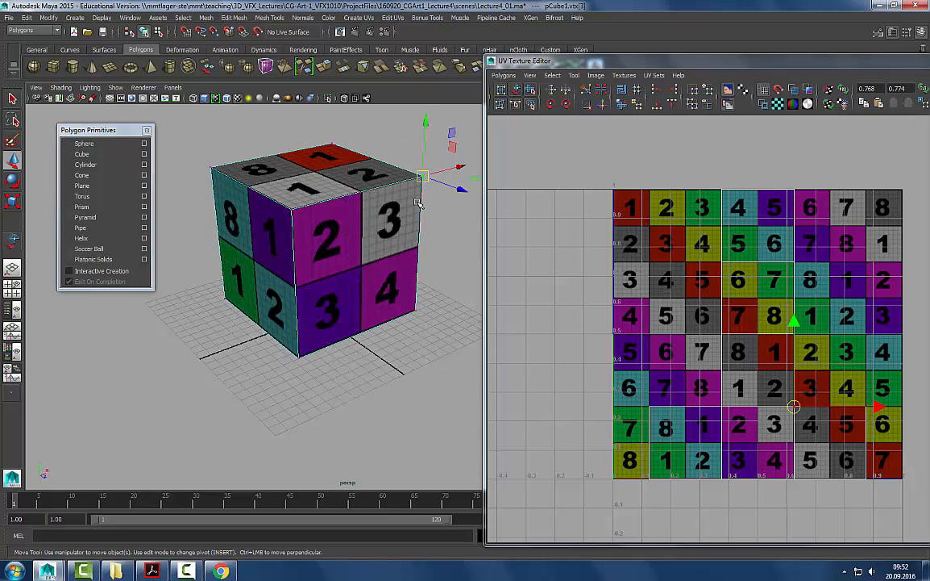
{"action": "left_click_drag", "start_coordinate": [418, 203], "coordinate": [390, 154], "text": "alt"}
{"action": "middle_click_drag", "start_coordinate": [390, 155], "coordinate": [397, 227], "text": "alt"}
{"action": "left_click_drag", "start_coordinate": [397, 228], "coordinate": [380, 249], "text": "alt"}
{"action": "left_click_drag", "start_coordinate": [444, 208], "coordinate": [370, 172]}
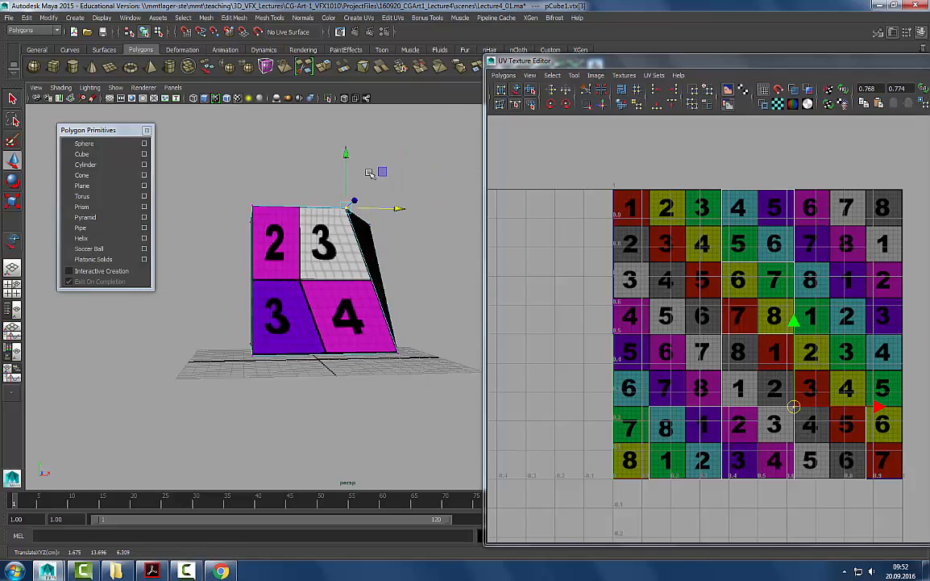
{"action": "left_click_drag", "start_coordinate": [311, 153], "coordinate": [352, 357], "text": "alt"}
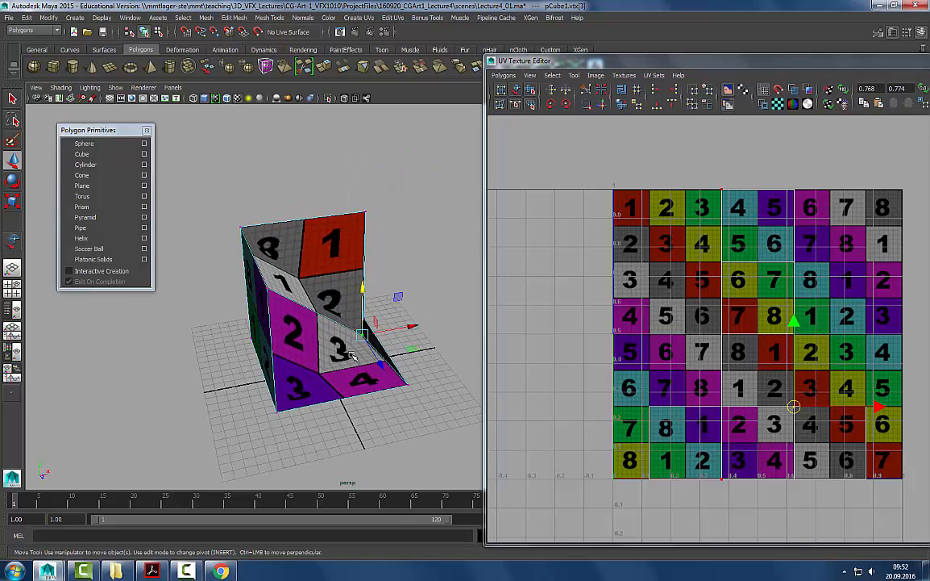
- Select the cube's front face and toggle the UV editor's checker image display off and on
{"action": "key", "text": "F11"}
{"action": "left_click", "coordinate": [352, 355]}
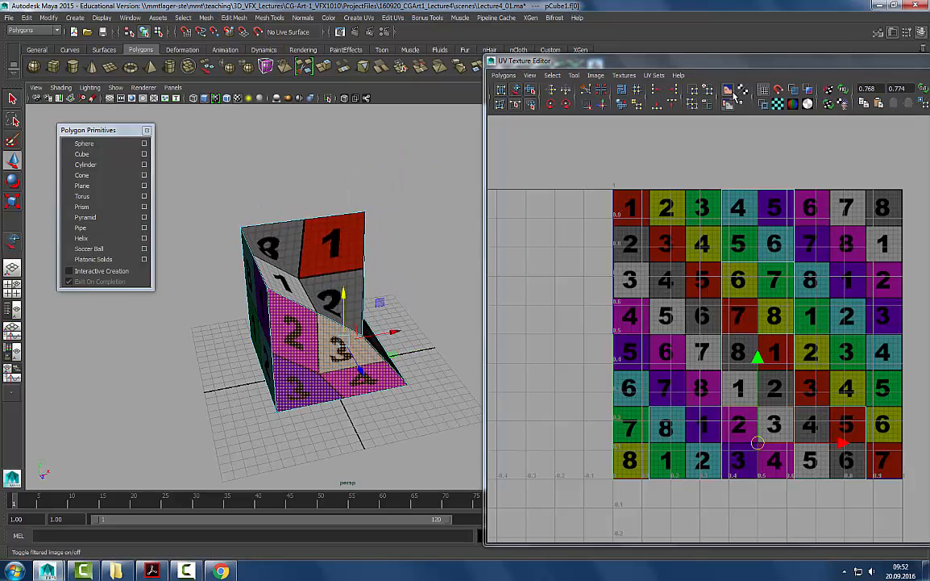
{"action": "left_click", "coordinate": [728, 90]}
{"action": "left_click", "coordinate": [728, 90]}
{"action": "left_click", "coordinate": [728, 90]}
{"action": "left_click", "coordinate": [728, 90]}
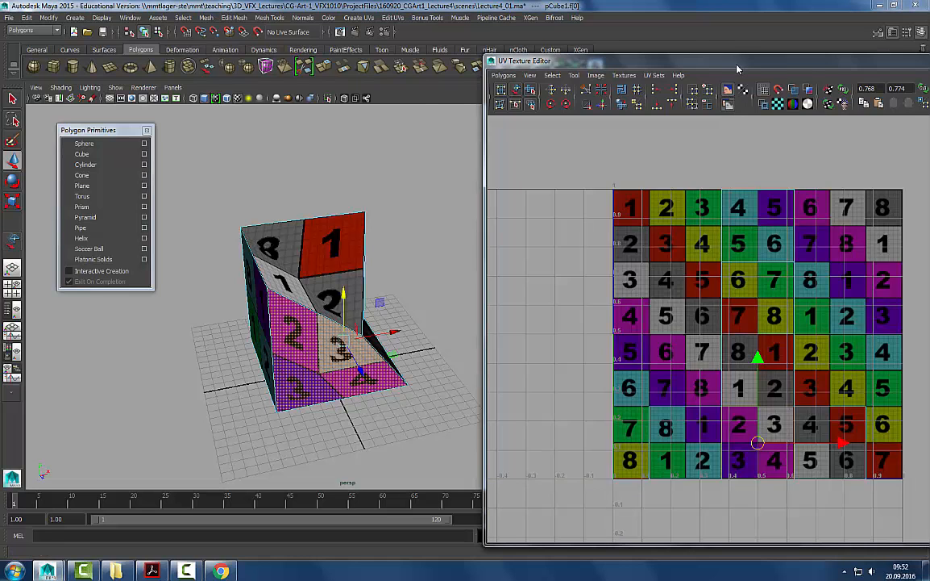
{"action": "left_click_drag", "start_coordinate": [737, 66], "coordinate": [694, 43]}
{"action": "left_click", "coordinate": [686, 68]}
{"action": "left_click", "coordinate": [686, 68]}
- Hide the checker image, zoom into the UV layout and select the front face showing 3
{"action": "left_click", "coordinate": [686, 68]}
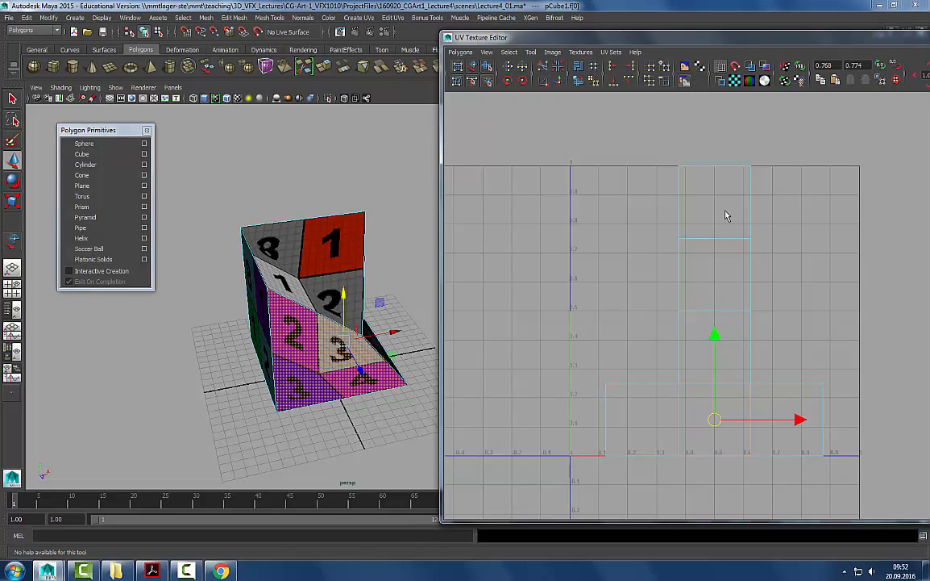
{"action": "middle_click_drag", "start_coordinate": [654, 408], "coordinate": [627, 380], "text": "alt"}
{"action": "right_click_drag", "start_coordinate": [627, 380], "coordinate": [665, 266], "text": "alt"}
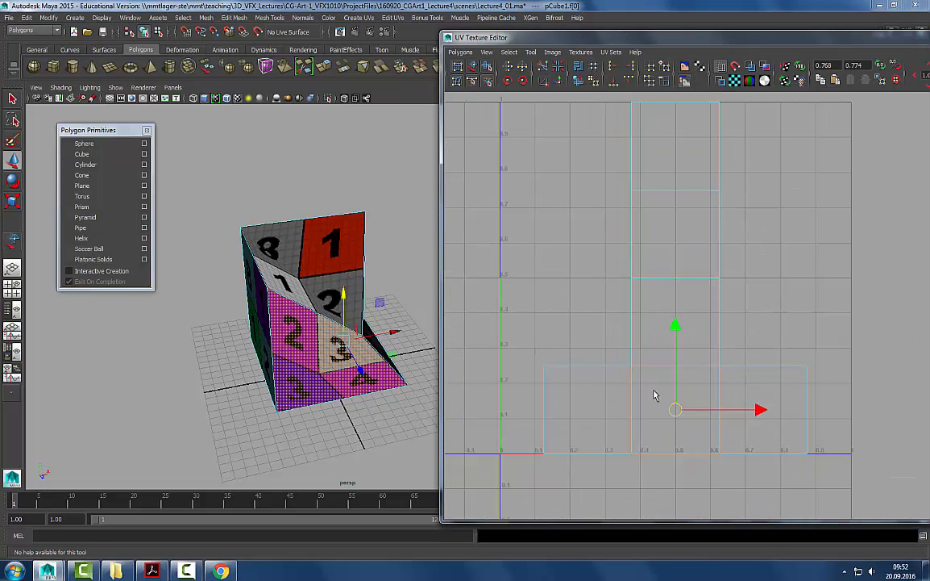
{"action": "left_click_drag", "start_coordinate": [289, 361], "coordinate": [268, 268], "text": "alt"}
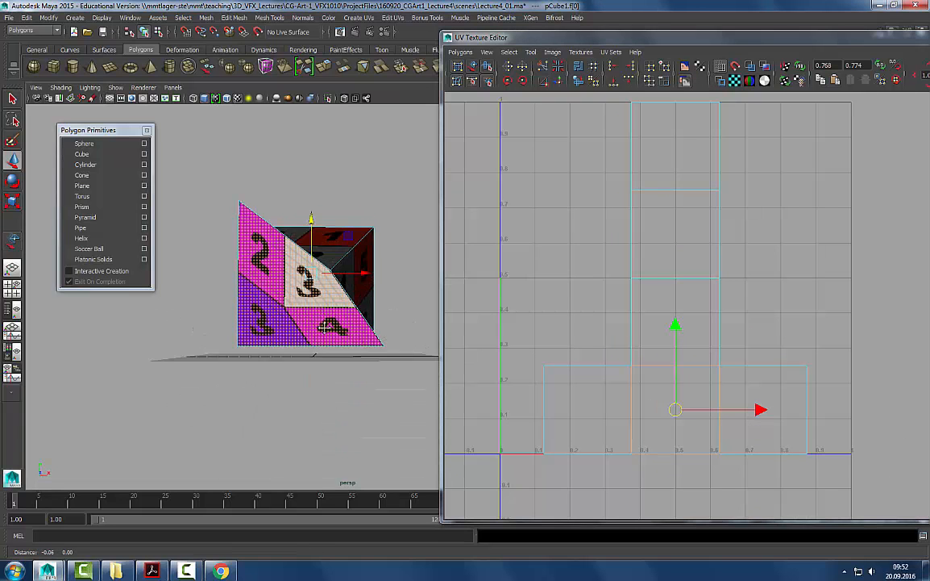
{"action": "middle_click_drag", "start_coordinate": [269, 269], "coordinate": [291, 288], "text": "alt"}
{"action": "right_click_drag", "start_coordinate": [291, 289], "coordinate": [304, 334], "text": "alt"}
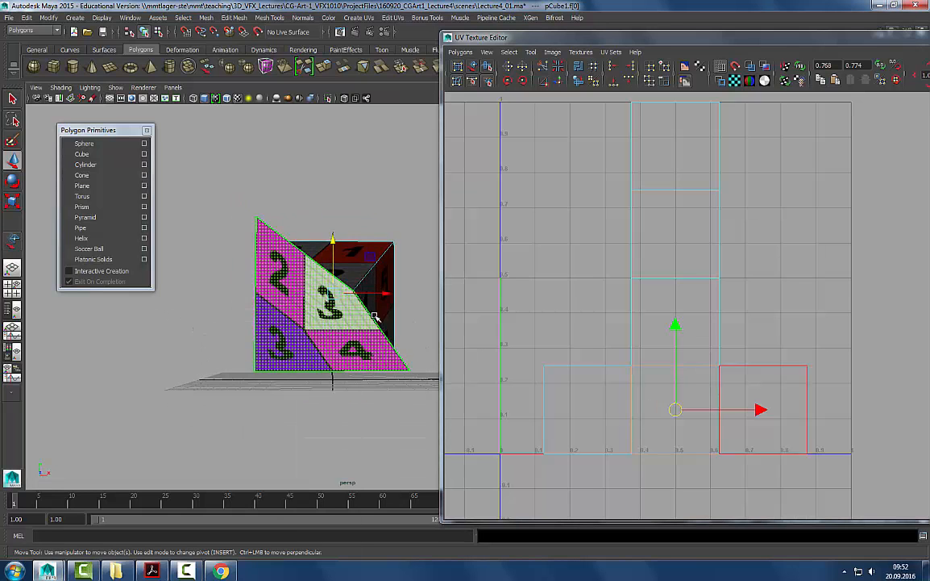
{"action": "left_click", "coordinate": [387, 323]}
{"action": "left_click", "coordinate": [372, 320]}
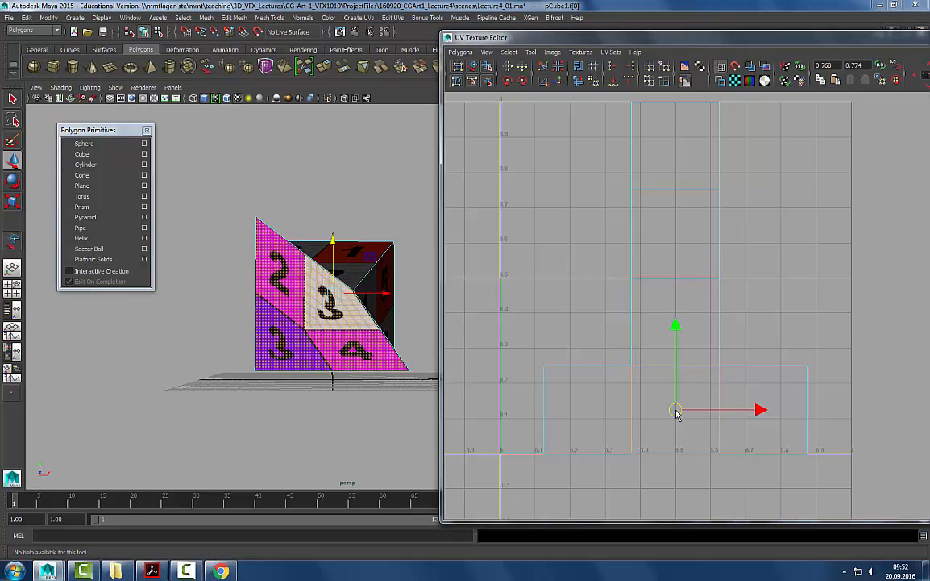
- Undo the face selection and the vertex move to make the cube square again
{"action": "key", "text": "ctrl+z"}
{"action": "key", "text": "ctrl+z"}
{"action": "key", "text": "ctrl+z"}
{"action": "key", "text": "ctrl+z"}
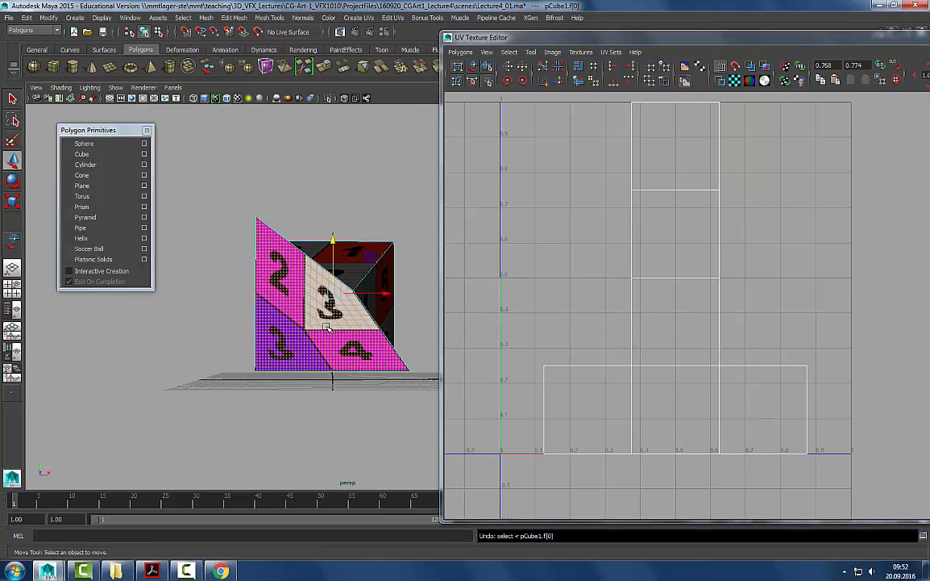
{"action": "key", "text": "ctrl+z"}
{"action": "left_click_drag", "start_coordinate": [374, 257], "coordinate": [395, 294], "text": "alt"}
{"action": "scroll", "coordinate": [395, 299], "scroll_direction": "down", "scroll_amount": 1}
{"action": "middle_click_drag", "start_coordinate": [395, 298], "coordinate": [347, 293], "text": "alt"}
- Test-move a front-face corner UV, undo it, and reselect the cube in Object Mode
{"action": "key", "text": "q"}
{"action": "right_click_drag", "start_coordinate": [709, 369], "coordinate": [743, 345]}
{"action": "left_click_drag", "start_coordinate": [727, 359], "coordinate": [684, 391]}
{"action": "key", "text": "w"}
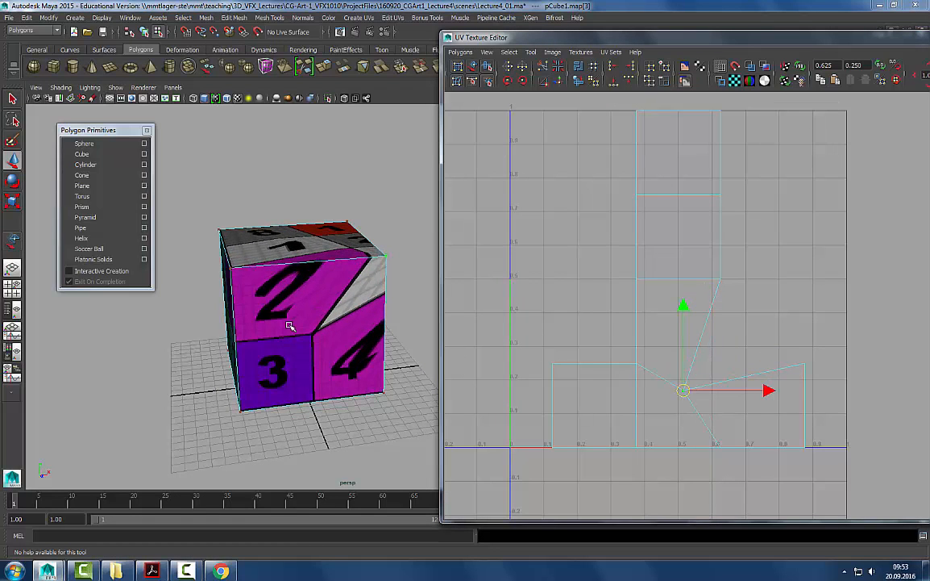
{"action": "key", "text": "ctrl+z"}
{"action": "key", "text": "q"}
{"action": "right_click_drag", "start_coordinate": [292, 301], "coordinate": [379, 223]}
{"action": "left_click", "coordinate": [335, 312]}
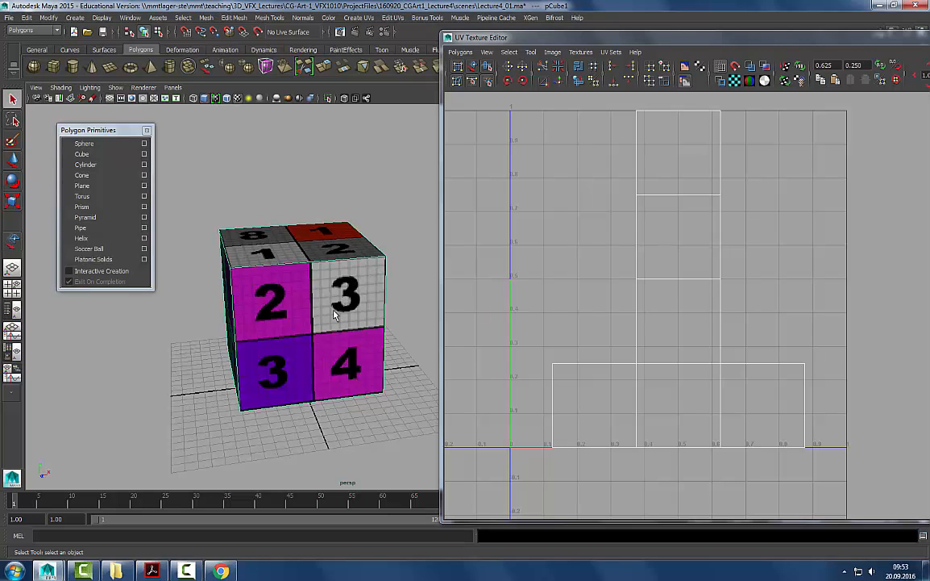
{"action": "left_click_drag", "start_coordinate": [308, 311], "coordinate": [321, 322], "text": "alt"}
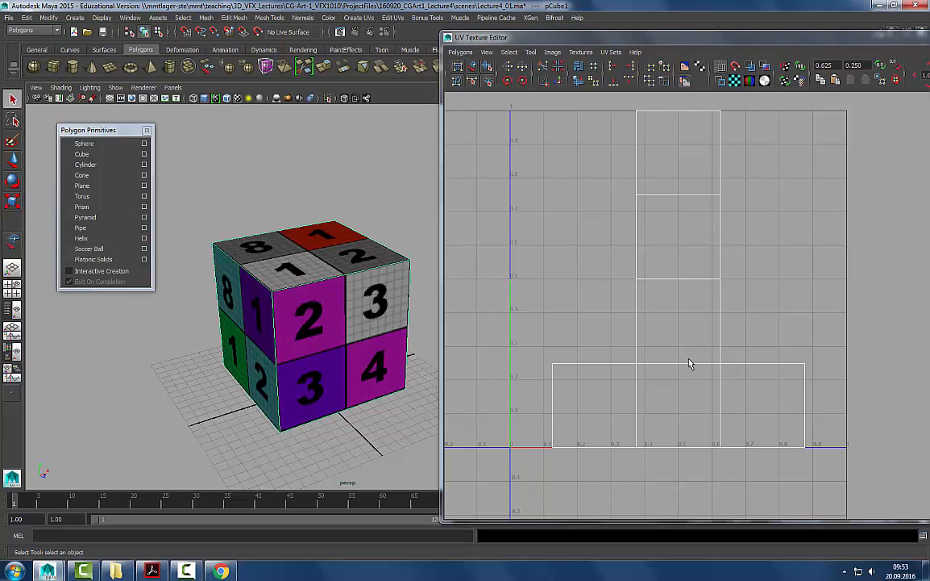
{"action": "right_click_drag", "start_coordinate": [682, 305], "coordinate": [709, 307]}
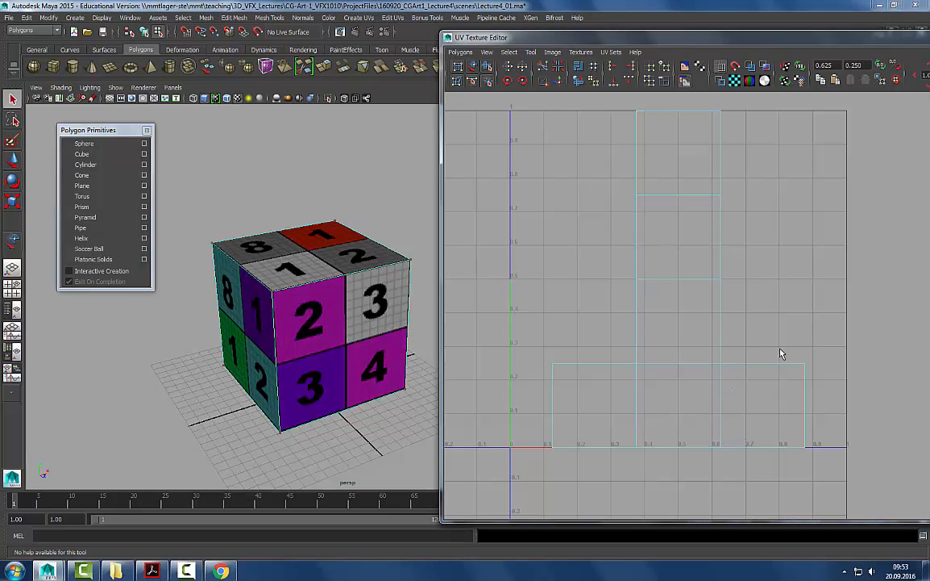
{"action": "left_click", "coordinate": [708, 369]}
{"action": "mouse_move", "coordinate": [708, 369]}
{"action": "left_mouse_down"}
{"action": "mouse_move", "coordinate": [698, 369]}
{"action": "mouse_move", "coordinate": [724, 376]}
{"action": "left_mouse_up"}
{"action": "key", "text": "ctrl+z"}
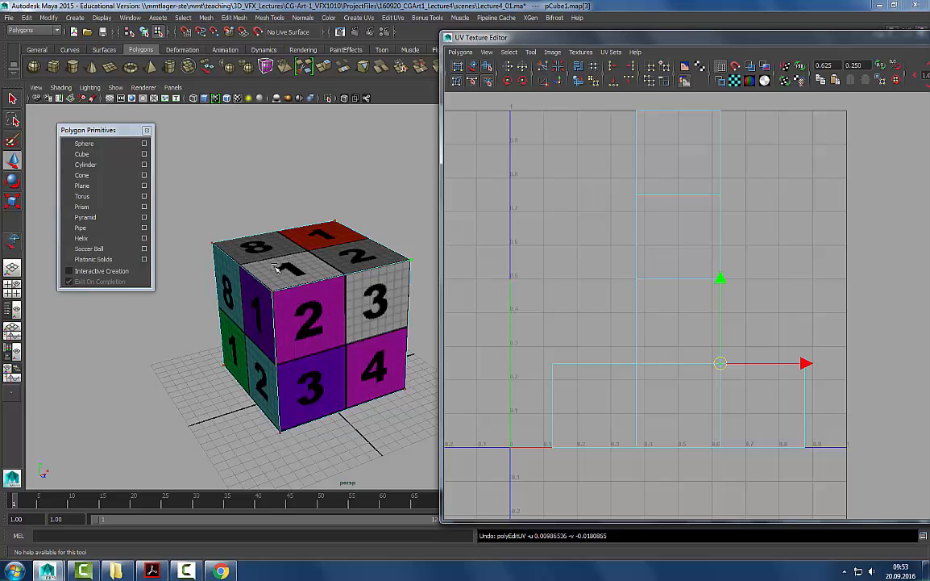
{"action": "left_click_drag", "start_coordinate": [288, 288], "coordinate": [328, 322], "text": "alt"}
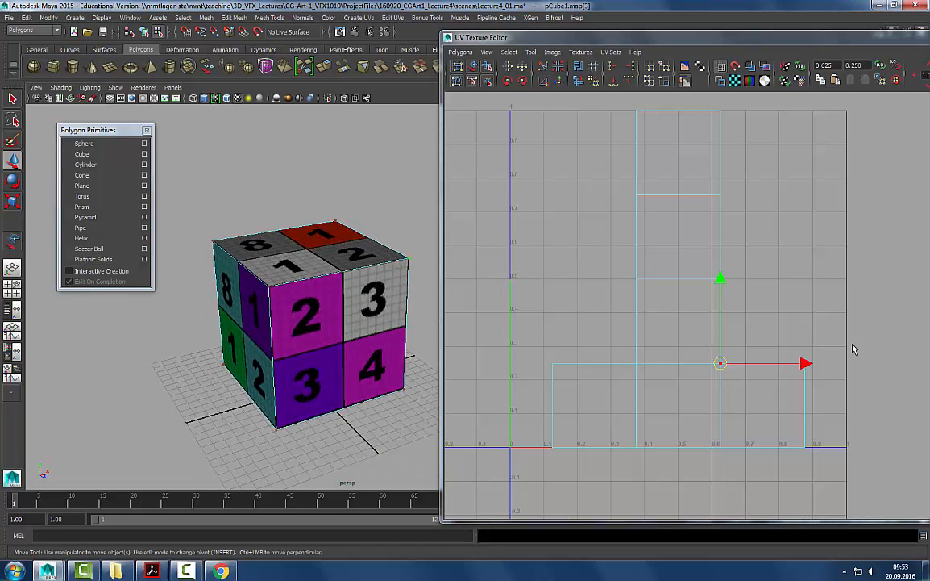
{"action": "left_click_drag", "start_coordinate": [605, 38], "coordinate": [608, 25]}
{"action": "right_click_drag", "start_coordinate": [845, 335], "coordinate": [736, 304], "text": "alt"}
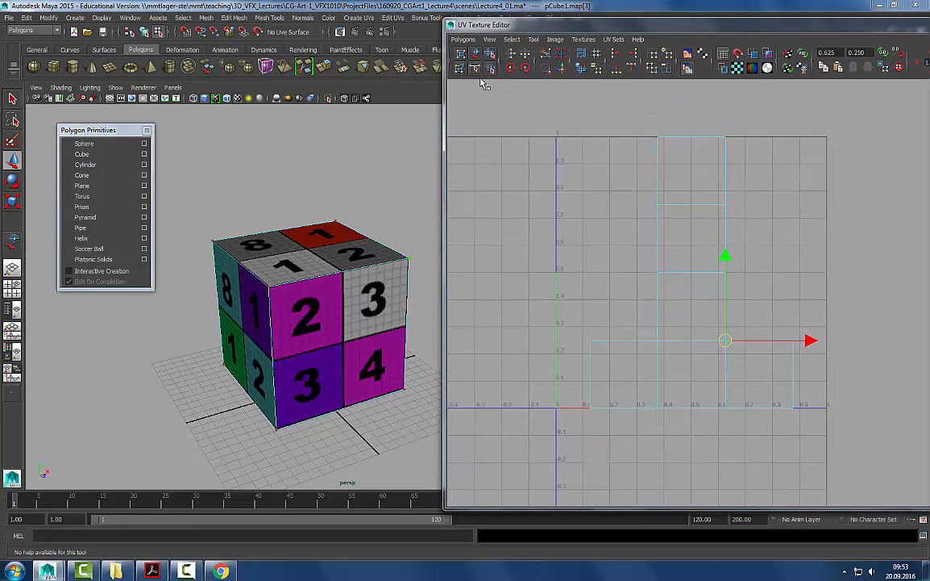
- Select the vertical strip UV shell with the Move UV Shell tool, then clear it
{"action": "left_click", "coordinate": [476, 53]}
{"action": "left_click", "coordinate": [710, 304]}
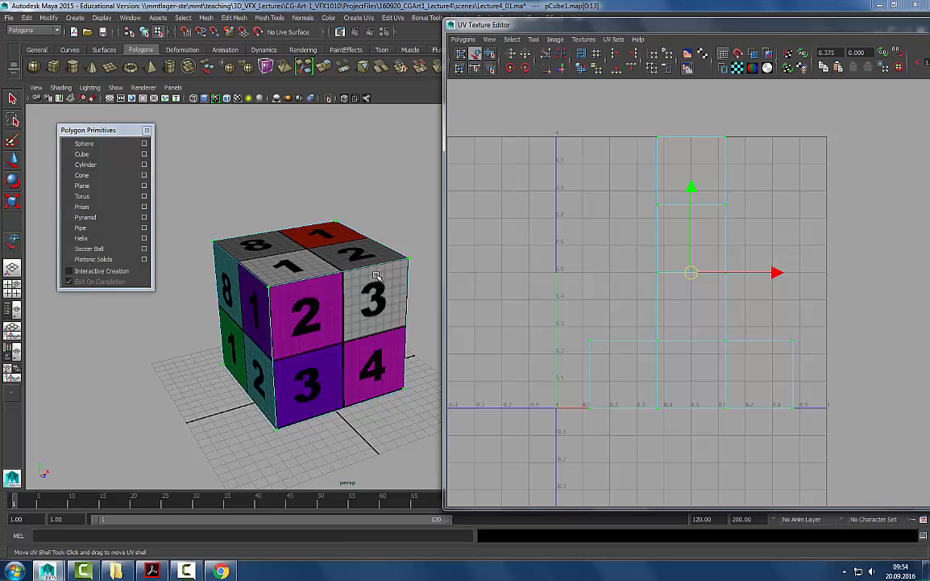
{"action": "key", "text": "q"}
{"action": "left_click", "coordinate": [686, 174]}
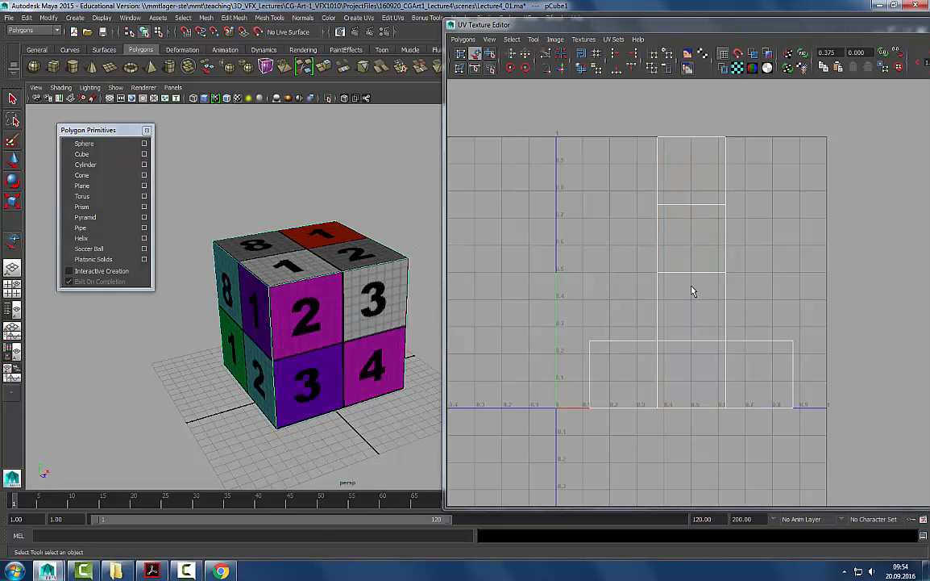
- Reselect the cube and switch the UV editor to UV component selection
{"action": "left_click", "coordinate": [689, 53]}
{"action": "left_click", "coordinate": [720, 334]}
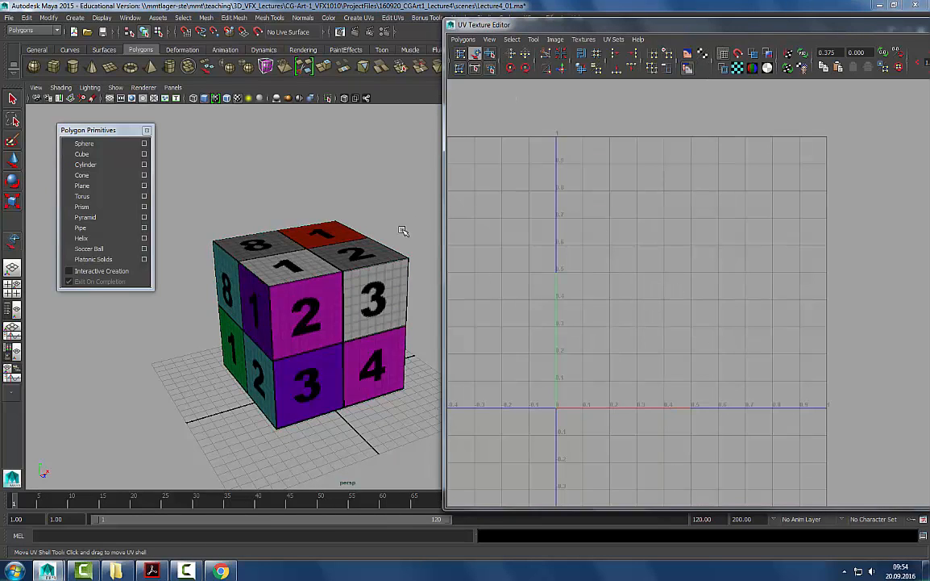
{"action": "key", "text": "q"}
{"action": "left_click", "coordinate": [385, 262]}
{"action": "right_click", "coordinate": [694, 200]}
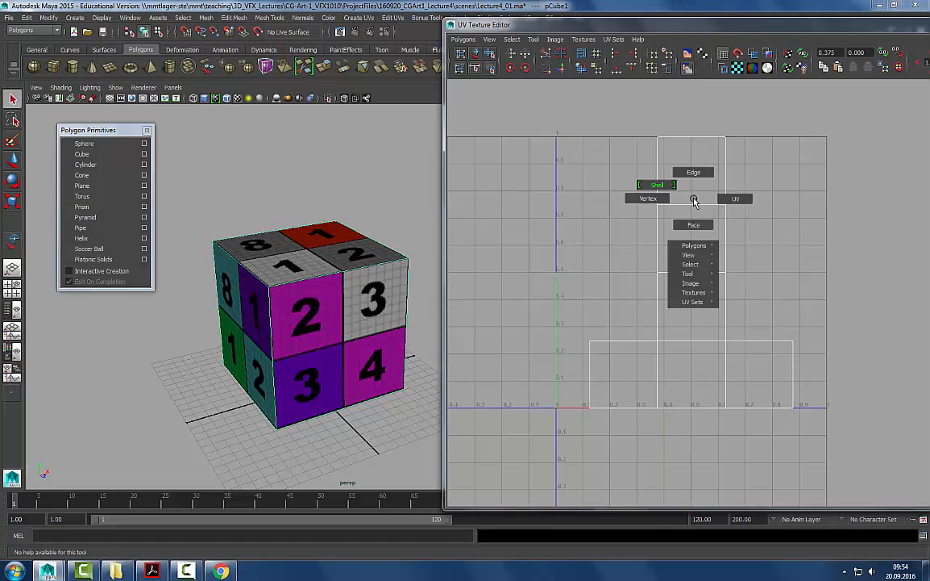
{"action": "left_click_drag", "start_coordinate": [412, 274], "coordinate": [418, 281], "text": "alt"}
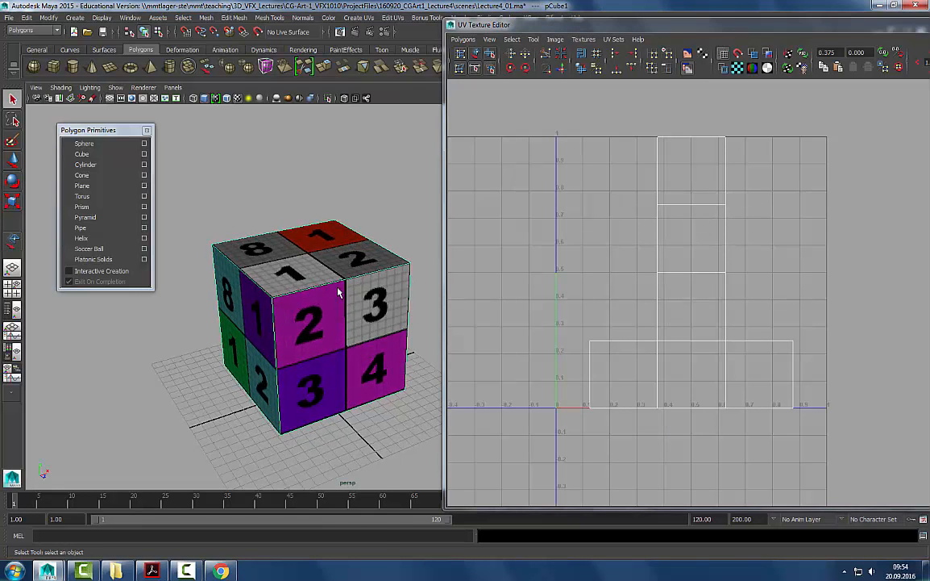
{"action": "right_click_drag", "start_coordinate": [687, 196], "coordinate": [735, 201]}
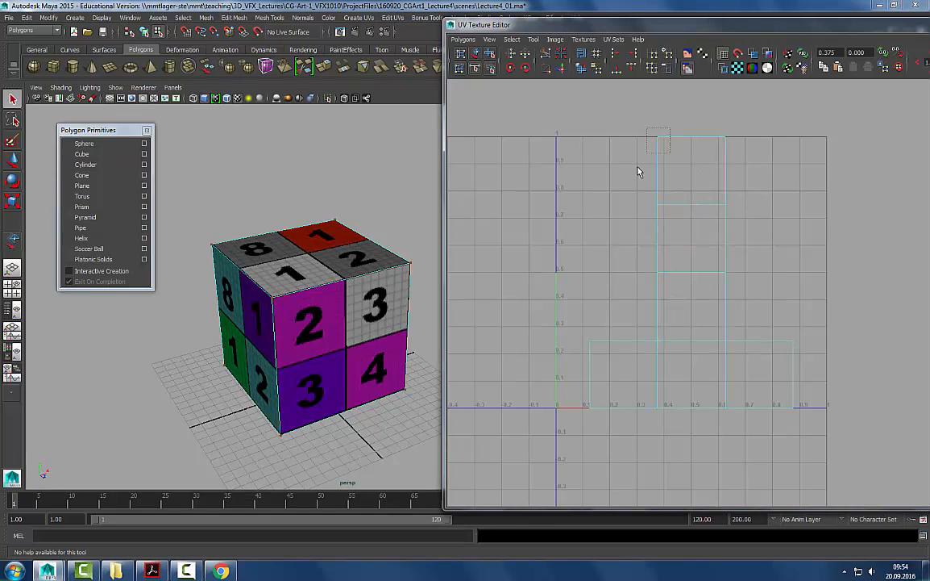
- Select the shell's top corner UV and try the selection conversion menu, then clear it
{"action": "left_click", "coordinate": [659, 140]}
{"action": "right_click_drag", "start_coordinate": [660, 139], "coordinate": [659, 141], "text": "ctrl"}
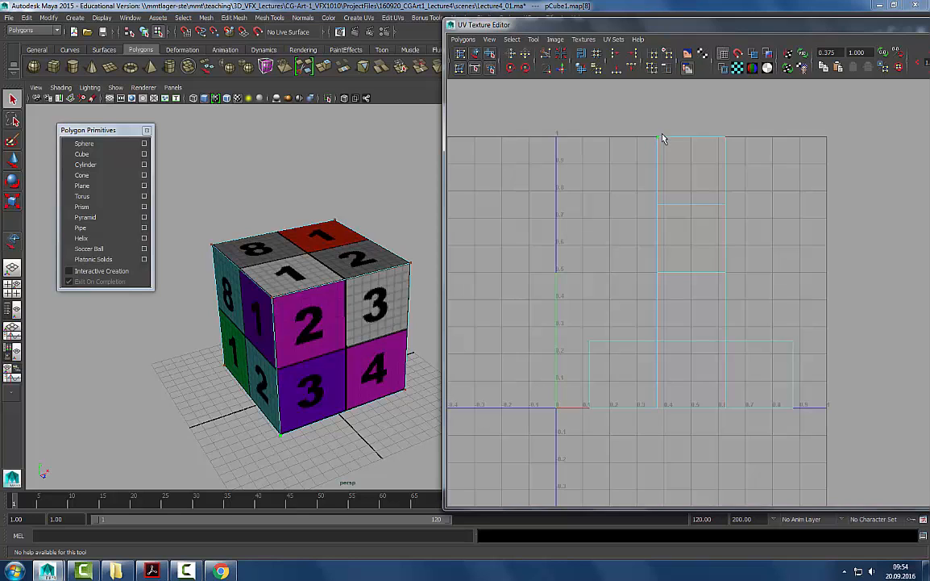
{"action": "right_click_drag", "start_coordinate": [659, 141], "coordinate": [700, 127], "text": "ctrl"}
{"action": "left_click", "coordinate": [669, 139]}
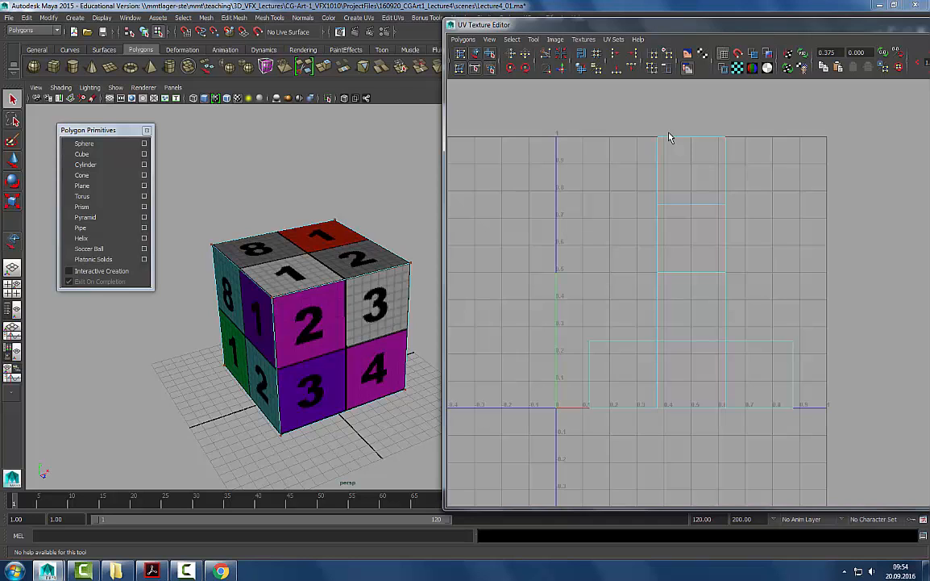
- Convert the corner UV to its whole shell, test-move it with W, then deselect
{"action": "left_click", "coordinate": [659, 139]}
{"action": "right_click_drag", "start_coordinate": [659, 139], "coordinate": [722, 119], "text": "ctrl"}
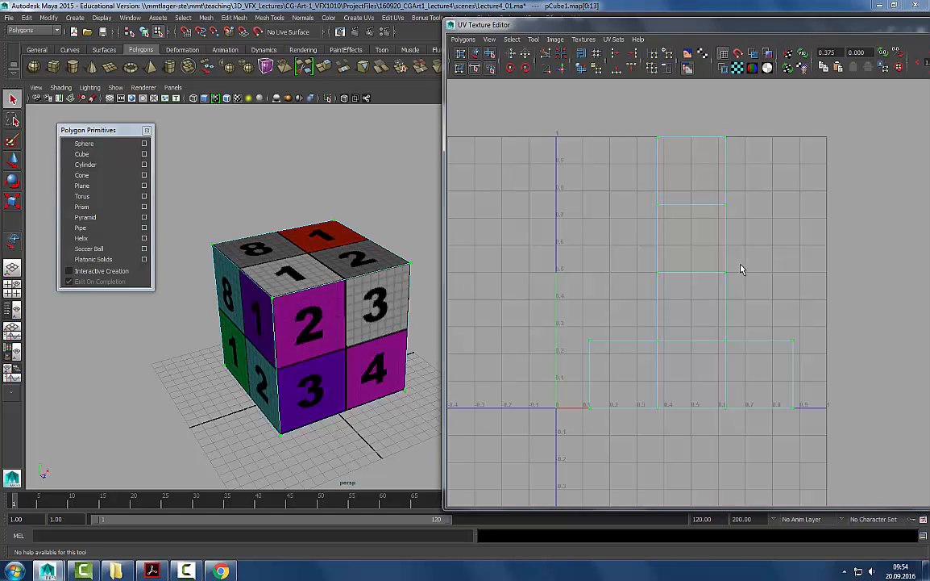
{"action": "key", "text": "w"}
{"action": "left_click_drag", "start_coordinate": [692, 280], "coordinate": [710, 288]}
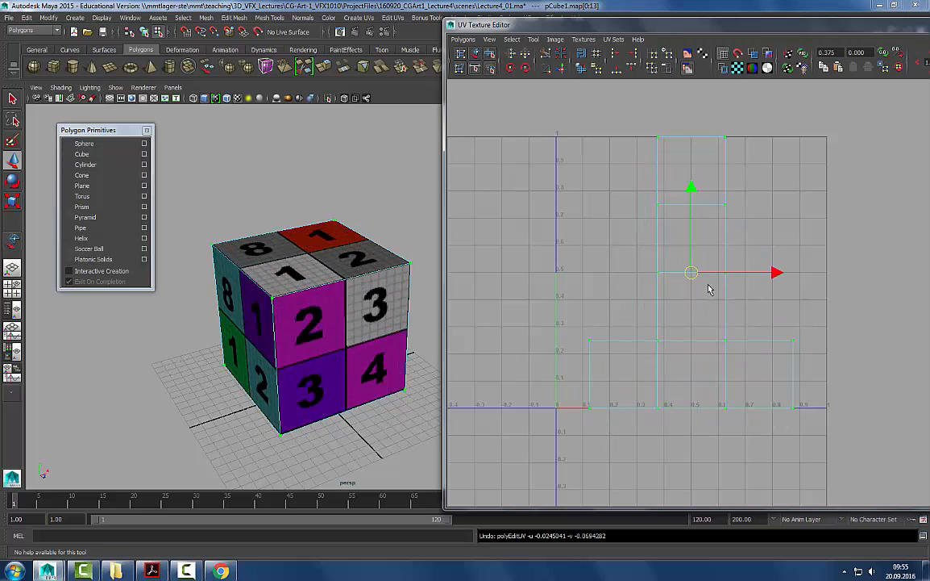
{"action": "left_click", "coordinate": [537, 133]}
{"action": "left_click_drag", "start_coordinate": [453, 26], "coordinate": [442, 29]}
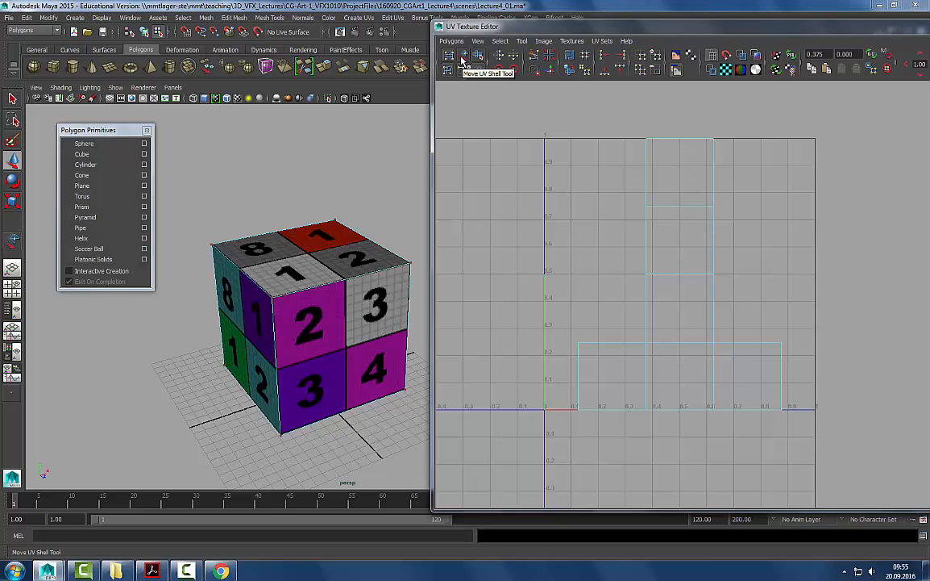
- Try moving the cube's UV shell with Move UV Shell, then undo back to the original layout
{"action": "left_click", "coordinate": [464, 59]}
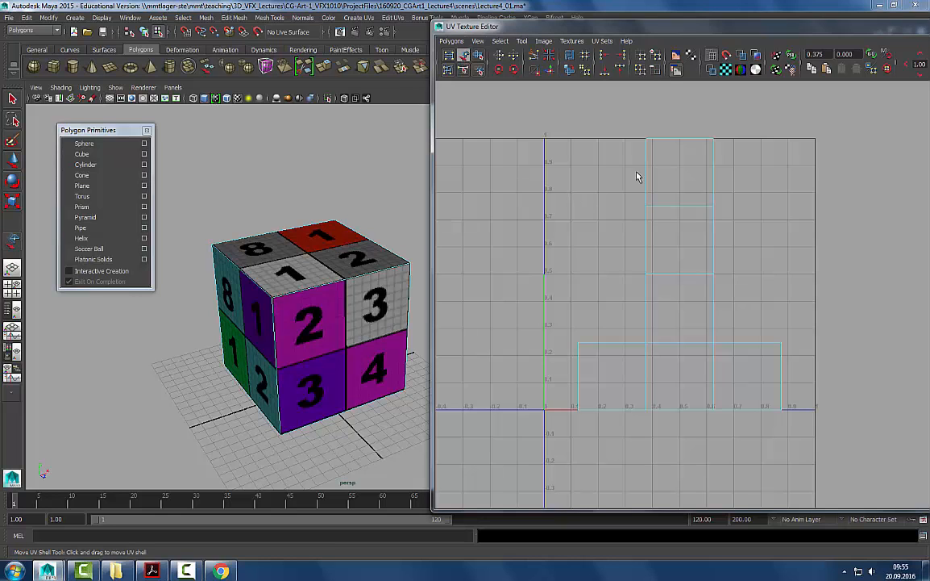
{"action": "left_click", "coordinate": [642, 305]}
{"action": "left_click_drag", "start_coordinate": [642, 305], "coordinate": [673, 279]}
{"action": "key", "text": "ctrl+z"}
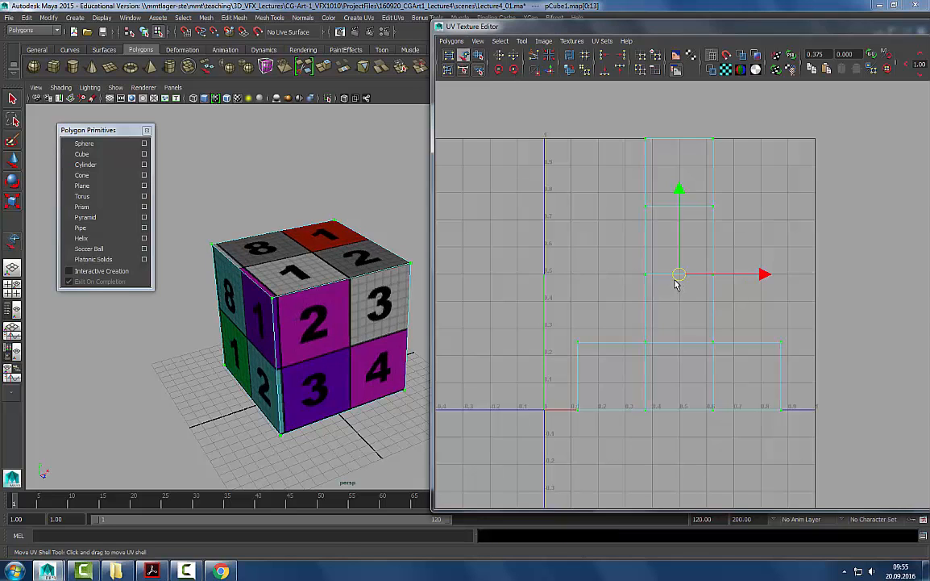
{"action": "key", "text": "ctrl+z"}
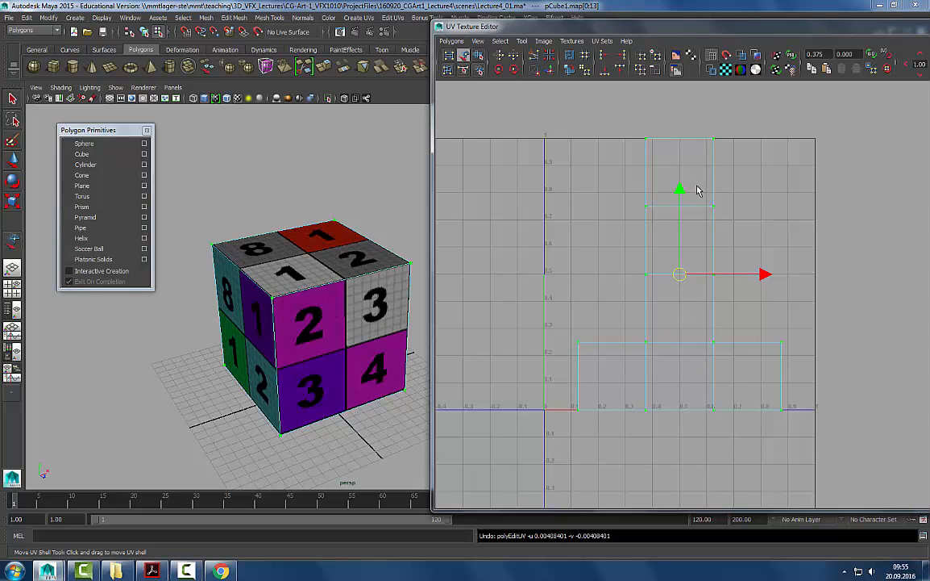
{"action": "key", "text": "ctrl+z"}
{"action": "mouse_move", "coordinate": [661, 268]}
{"action": "left_mouse_down"}
{"action": "mouse_move", "coordinate": [658, 278]}
{"action": "mouse_move", "coordinate": [679, 278]}
{"action": "mouse_move", "coordinate": [685, 266]}
{"action": "mouse_move", "coordinate": [679, 270]}
{"action": "left_mouse_up"}
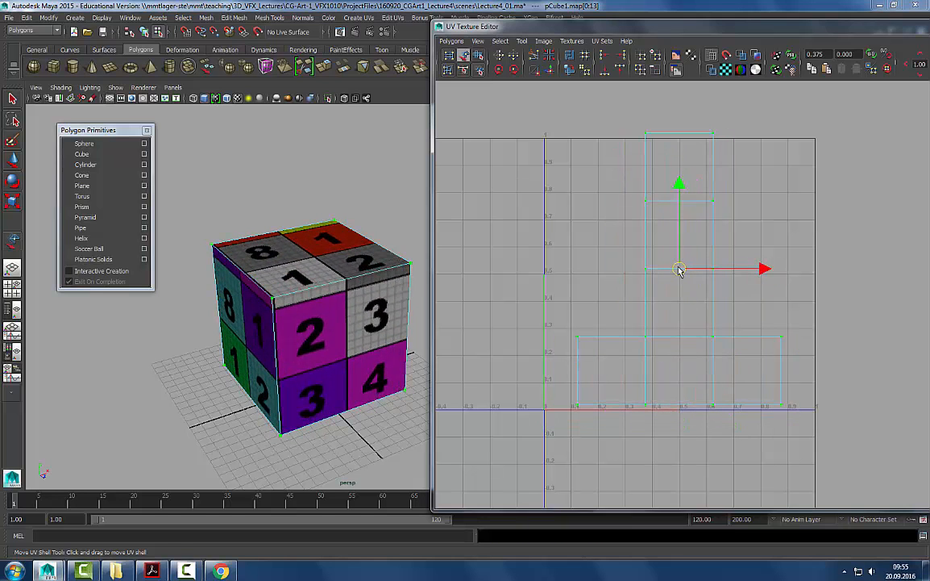
{"action": "key", "text": "ctrl+z"}
{"action": "key", "text": "ctrl+z"}
{"action": "key", "text": "ctrl+x"}
- Select the whole cube UV shell and slide it left, then back right along U
{"action": "left_click", "coordinate": [465, 56]}
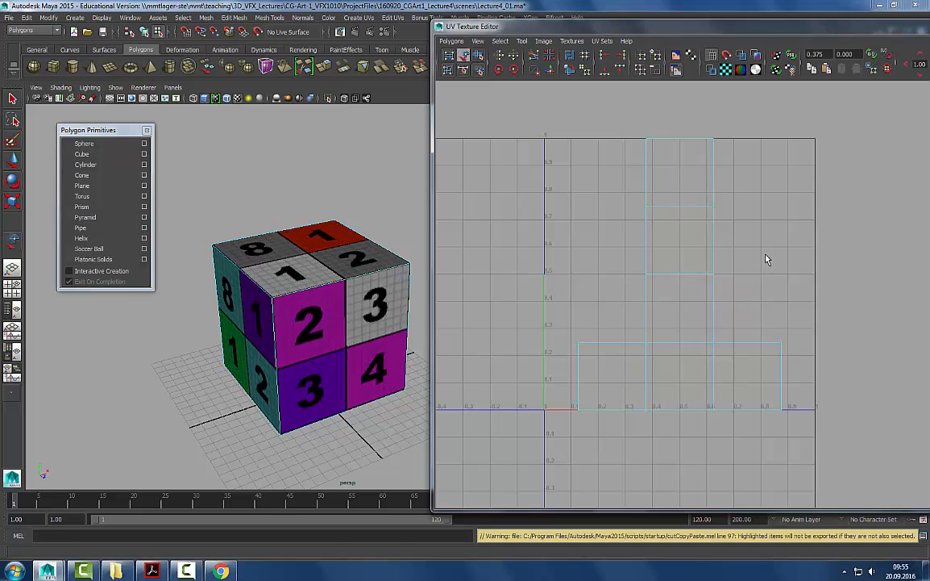
{"action": "left_click", "coordinate": [711, 280]}
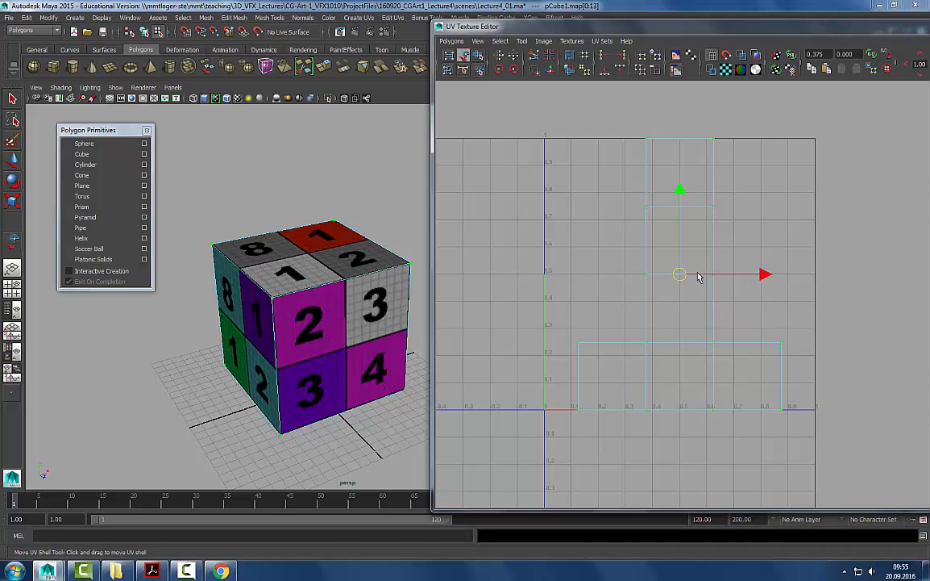
{"action": "mouse_move", "coordinate": [764, 275]}
{"action": "left_mouse_down"}
{"action": "mouse_move", "coordinate": [725, 275]}
{"action": "mouse_move", "coordinate": [754, 275]}
{"action": "left_mouse_up"}
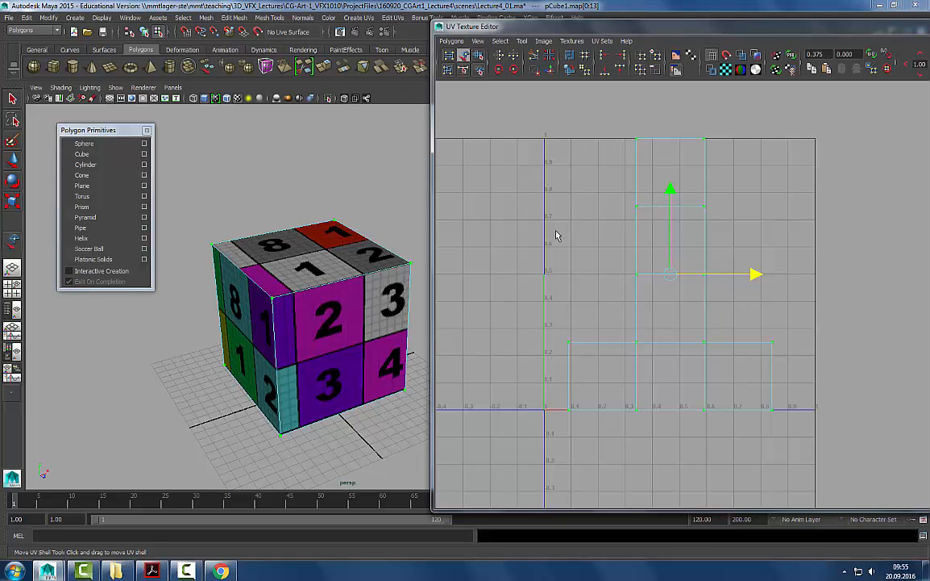
{"action": "mouse_move", "coordinate": [754, 276]}
{"action": "left_mouse_down"}
{"action": "mouse_move", "coordinate": [780, 278]}
{"action": "mouse_move", "coordinate": [762, 276]}
{"action": "left_mouse_up"}
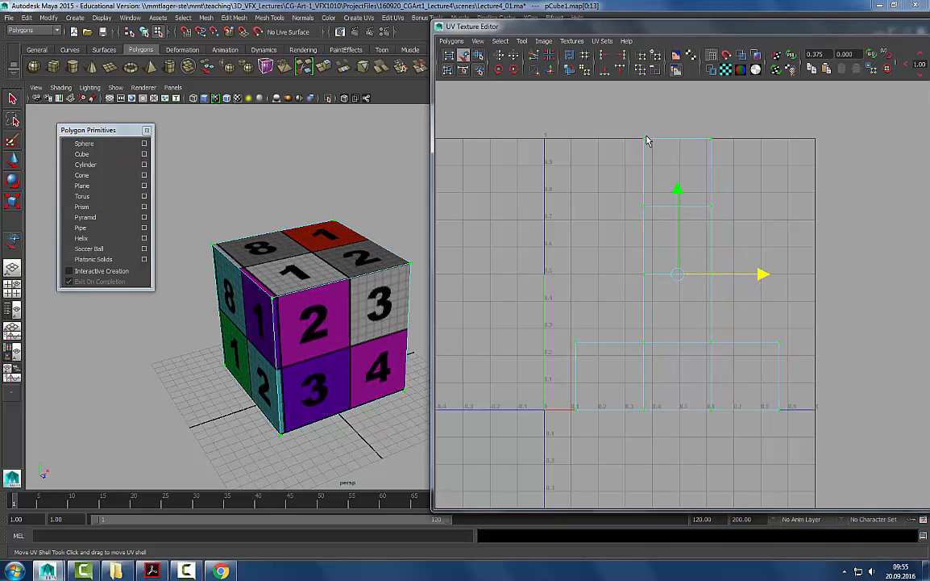
{"action": "key", "text": "r"}
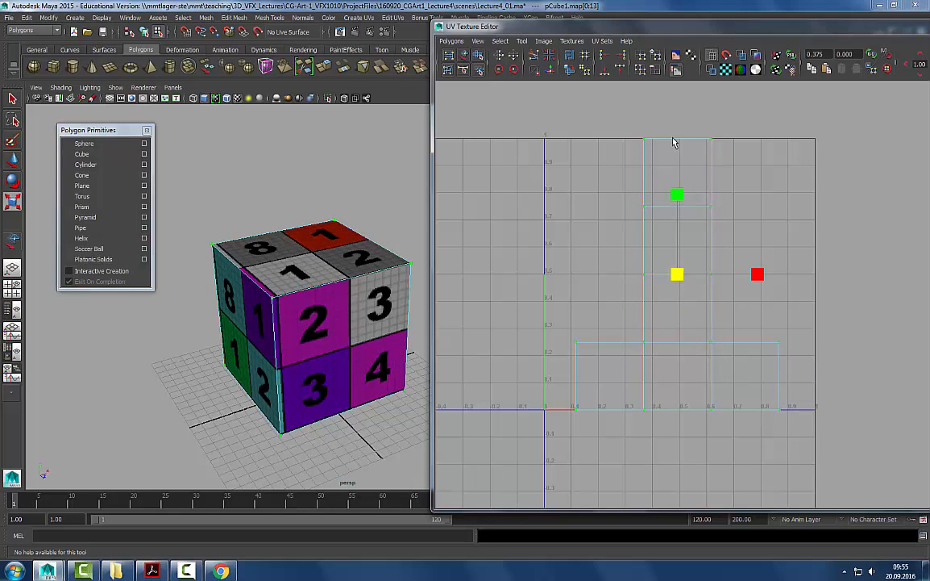
{"action": "left_click_drag", "start_coordinate": [678, 272], "coordinate": [678, 272]}
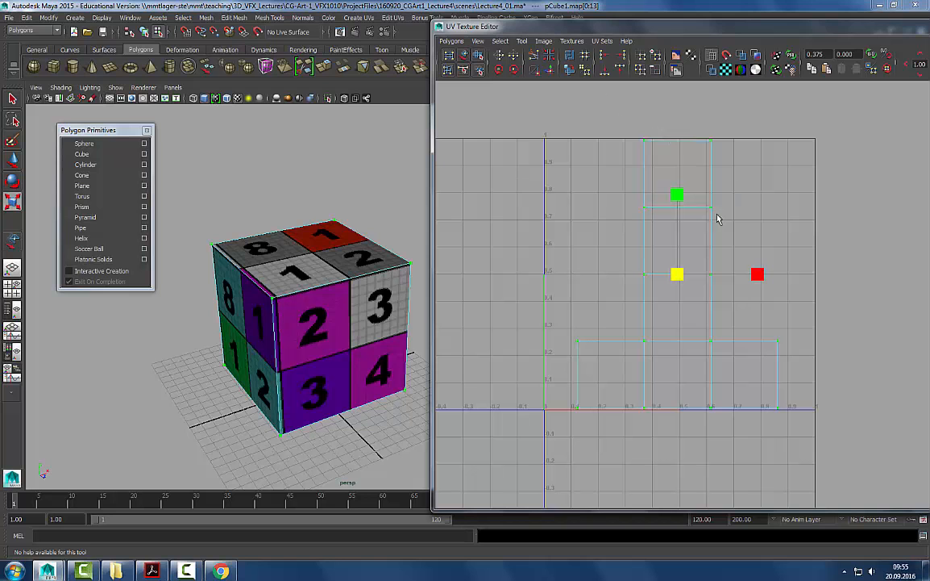
{"action": "key", "text": "e"}
{"action": "left_click_drag", "start_coordinate": [711, 207], "coordinate": [735, 257]}
{"action": "key", "text": "w"}
{"action": "left_click_drag", "start_coordinate": [668, 292], "coordinate": [680, 278]}
{"action": "key", "text": "ctrl+z"}
{"action": "key", "text": "ctrl+z"}
{"action": "key", "text": "ctrl+z"}
{"action": "key", "text": "ctrl+z"}
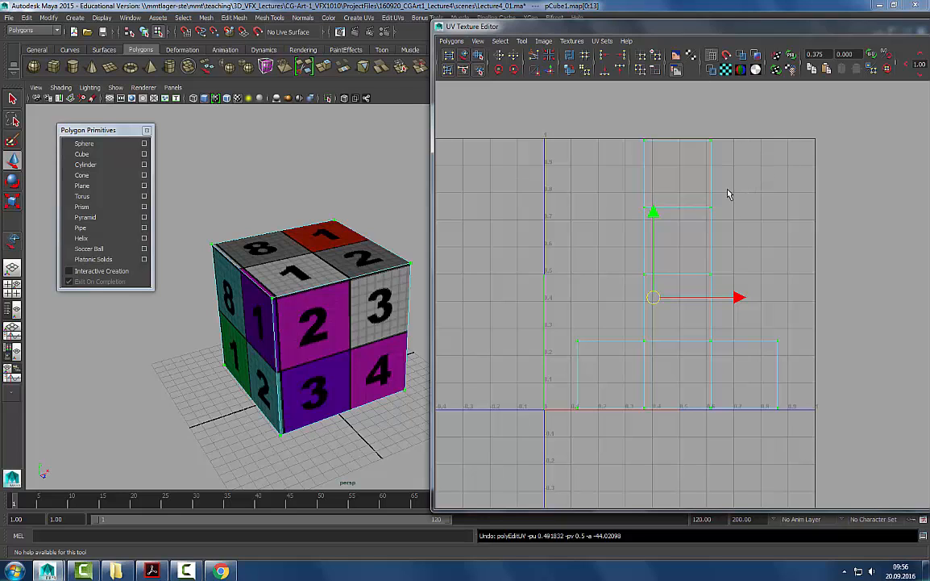
- Return to Object Mode, then box-select the four faces in the central UV column
{"action": "right_click", "coordinate": [675, 179]}
{"action": "right_click_drag", "start_coordinate": [355, 300], "coordinate": [400, 285]}
{"action": "right_click", "coordinate": [665, 167]}
{"action": "right_click_drag", "start_coordinate": [666, 167], "coordinate": [666, 193]}
{"action": "left_click_drag", "start_coordinate": [673, 114], "coordinate": [679, 414]}
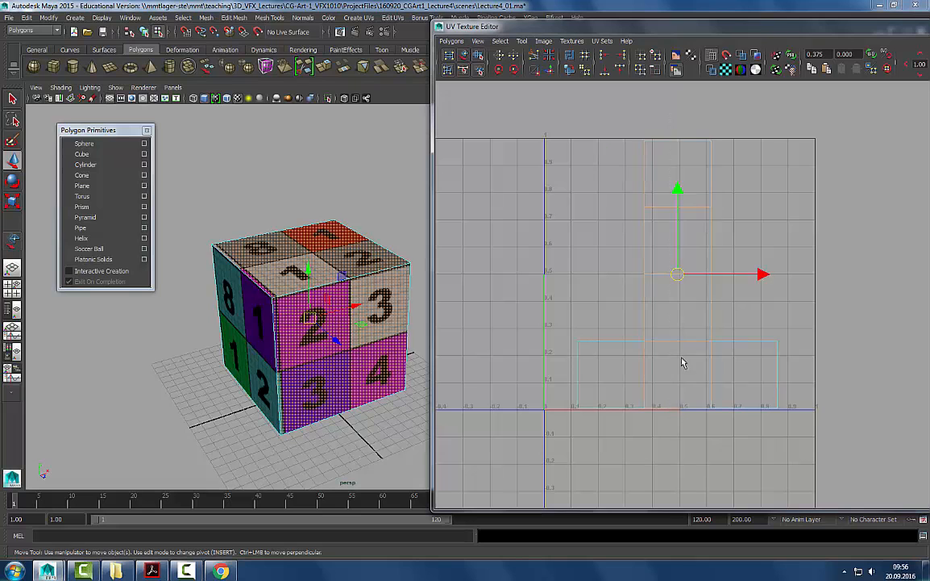
{"action": "left_click", "coordinate": [747, 114]}
{"action": "right_click_drag", "start_coordinate": [689, 171], "coordinate": [702, 197]}
{"action": "left_click_drag", "start_coordinate": [668, 108], "coordinate": [678, 438]}
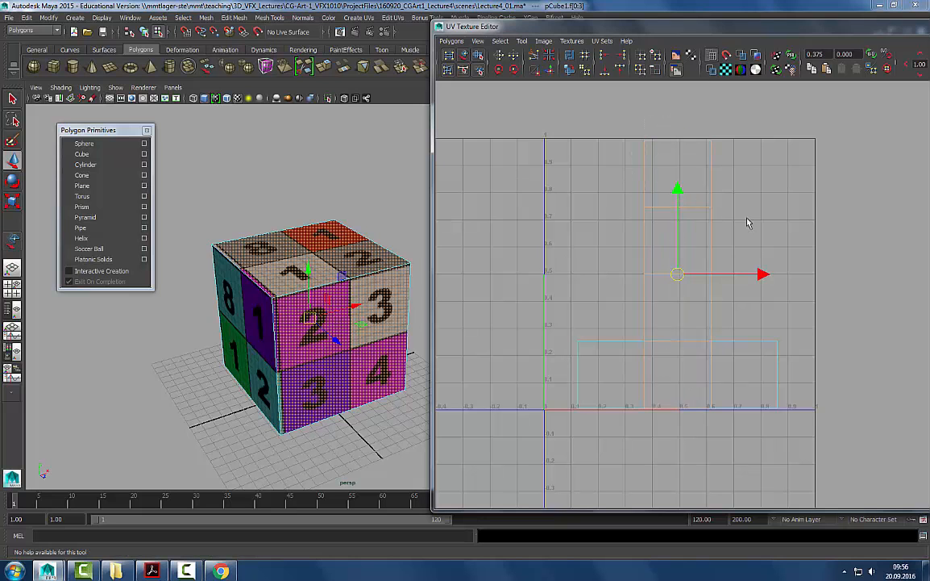
- Toggle wireframe (4) and shaded (5) display, then pick the cube's right face
{"action": "mouse_move", "coordinate": [326, 274]}
{"action": "left_mouse_down", "text": "alt"}
{"action": "mouse_move", "coordinate": [379, 328]}
{"action": "mouse_move", "coordinate": [390, 355]}
{"action": "mouse_move", "coordinate": [286, 202]}
{"action": "mouse_move", "coordinate": [384, 184]}
{"action": "mouse_move", "coordinate": [293, 222]}
{"action": "mouse_move", "coordinate": [336, 237]}
{"action": "mouse_move", "coordinate": [322, 242]}
{"action": "mouse_move", "coordinate": [370, 202]}
{"action": "mouse_move", "coordinate": [292, 229]}
{"action": "mouse_move", "coordinate": [328, 237]}
{"action": "mouse_move", "coordinate": [290, 222]}
{"action": "mouse_move", "coordinate": [216, 256]}
{"action": "mouse_move", "coordinate": [289, 370]}
{"action": "mouse_move", "coordinate": [309, 295]}
{"action": "mouse_move", "coordinate": [291, 218]}
{"action": "mouse_move", "coordinate": [326, 185]}
{"action": "mouse_move", "coordinate": [284, 255]}
{"action": "mouse_move", "coordinate": [308, 265]}
{"action": "left_mouse_up", "text": "alt"}
{"action": "key", "text": "4"}
{"action": "key", "text": "5"}
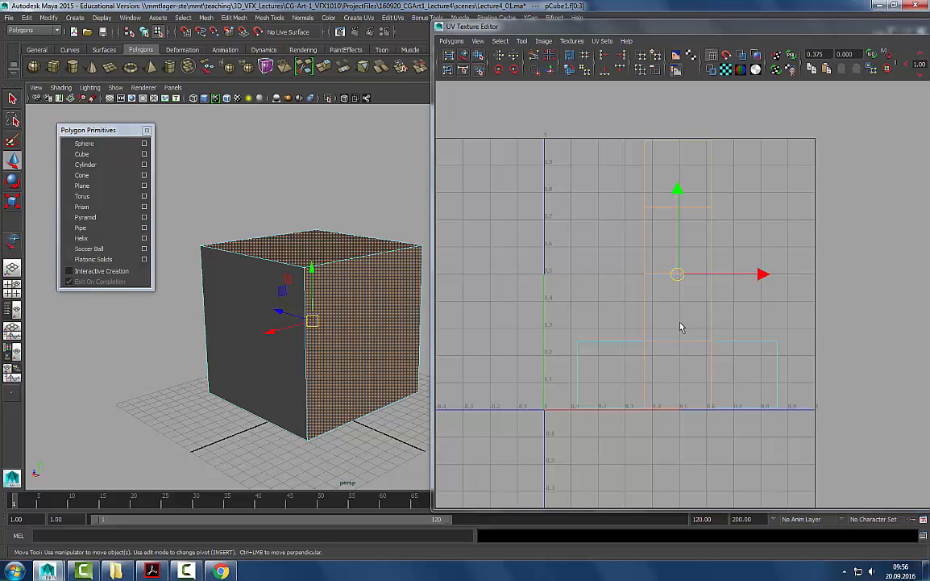
{"action": "left_click", "coordinate": [357, 284]}
{"action": "left_click_drag", "start_coordinate": [357, 284], "coordinate": [354, 307], "text": "alt"}
{"action": "left_click", "coordinate": [355, 307]}
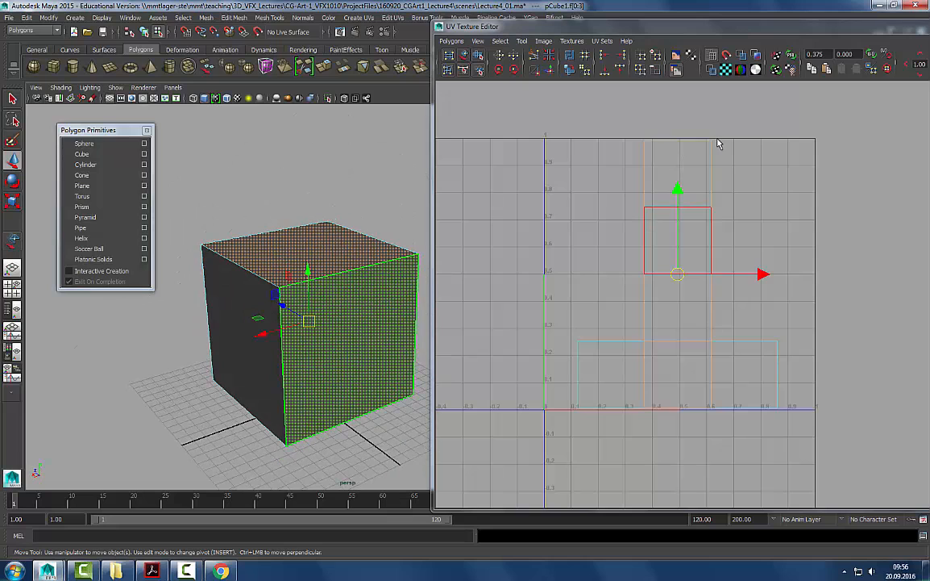
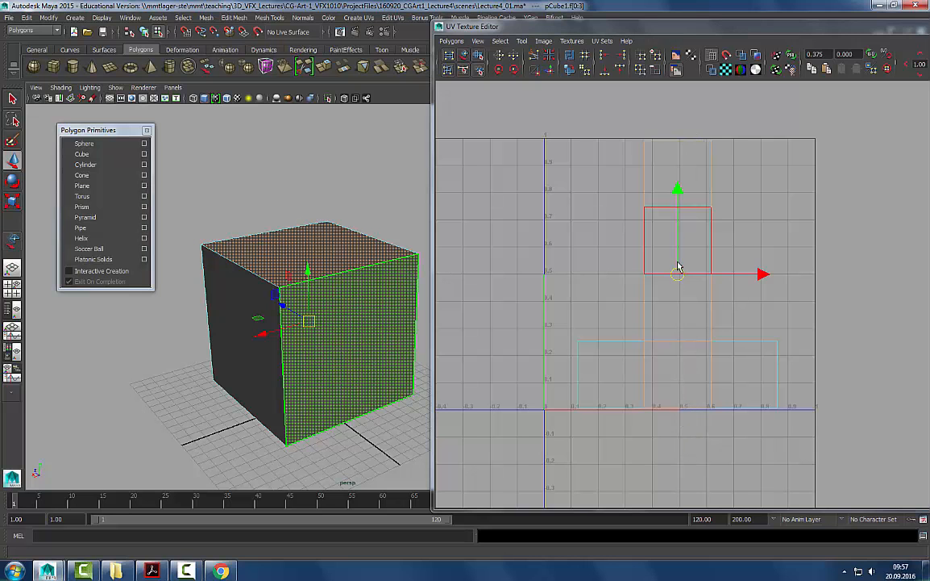
- Check the cube's faces, then switch to Edge mode and pick a horizontal UV edge on the strip
{"action": "left_click", "coordinate": [337, 254]}
{"action": "left_click_drag", "start_coordinate": [337, 253], "coordinate": [355, 273], "text": "alt"}
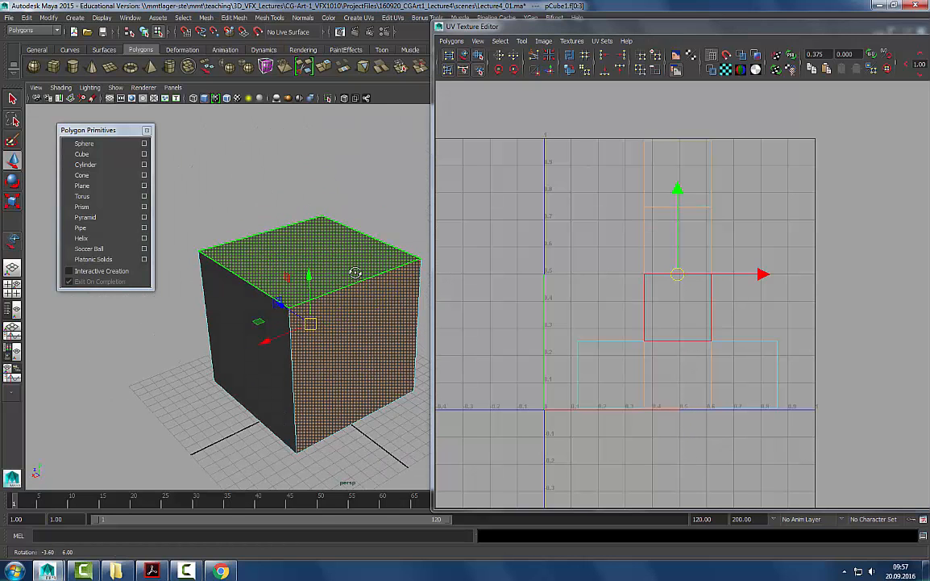
{"action": "left_click", "coordinate": [358, 292]}
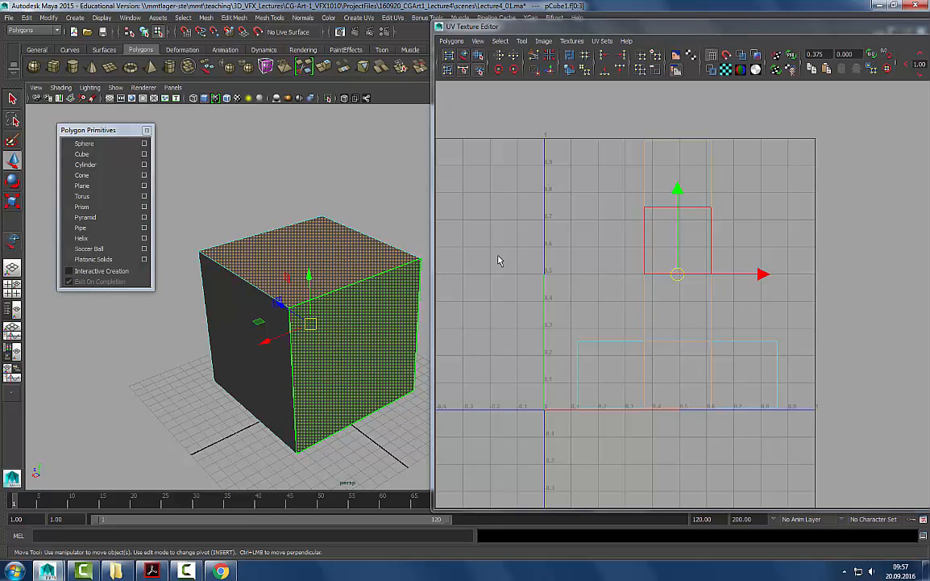
{"action": "left_click", "coordinate": [343, 245]}
{"action": "right_click_drag", "start_coordinate": [326, 279], "coordinate": [423, 224]}
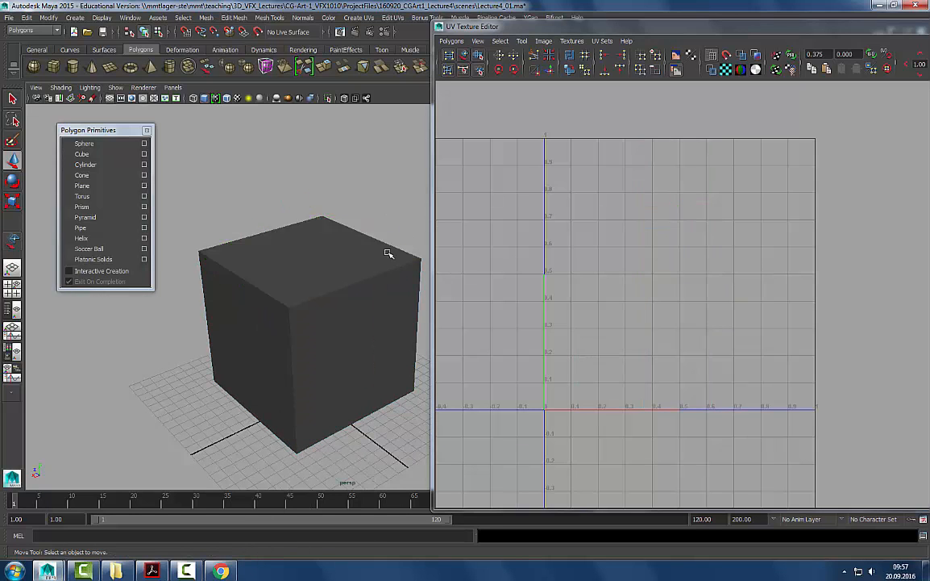
{"action": "right_click_drag", "start_coordinate": [683, 206], "coordinate": [692, 160]}
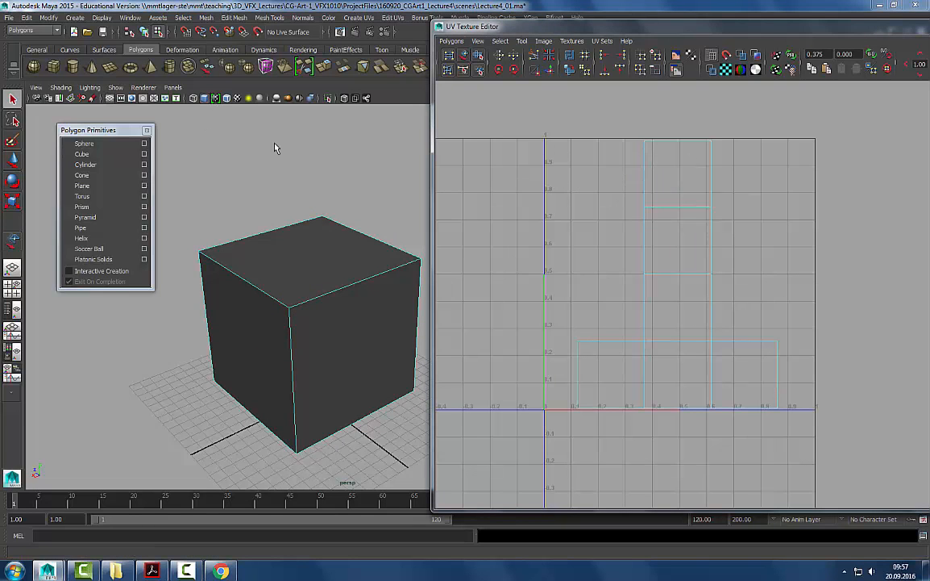
{"action": "double_click", "coordinate": [13, 98]}
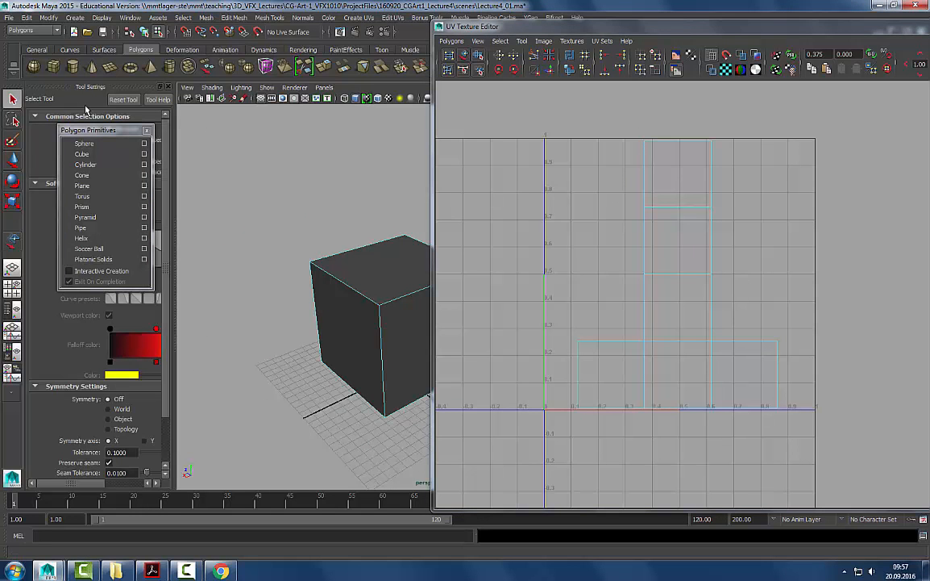
{"action": "left_click", "coordinate": [160, 86]}
{"action": "middle_click_drag", "start_coordinate": [671, 207], "coordinate": [667, 208], "text": "alt"}
{"action": "right_click_drag", "start_coordinate": [667, 208], "coordinate": [666, 164]}
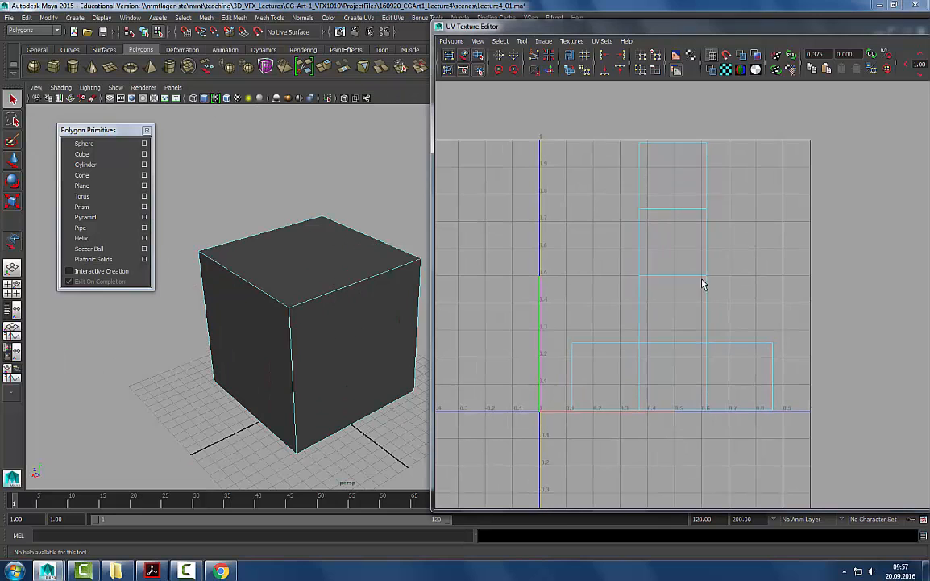
{"action": "left_click", "coordinate": [671, 209]}
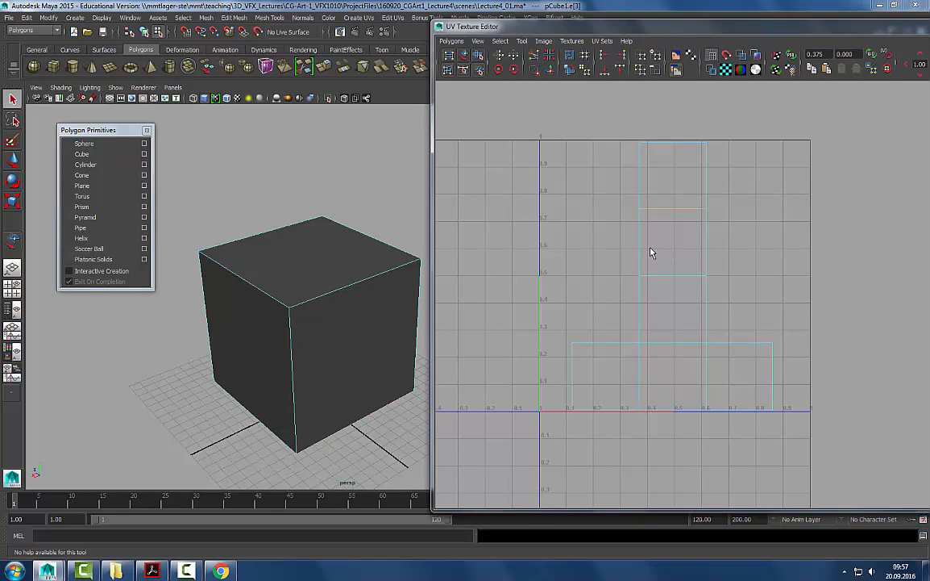
- Rearrange the UV editor and primitives panel, and turn on the Poly Count heads-up display
{"action": "left_click_drag", "start_coordinate": [579, 30], "coordinate": [556, 74]}
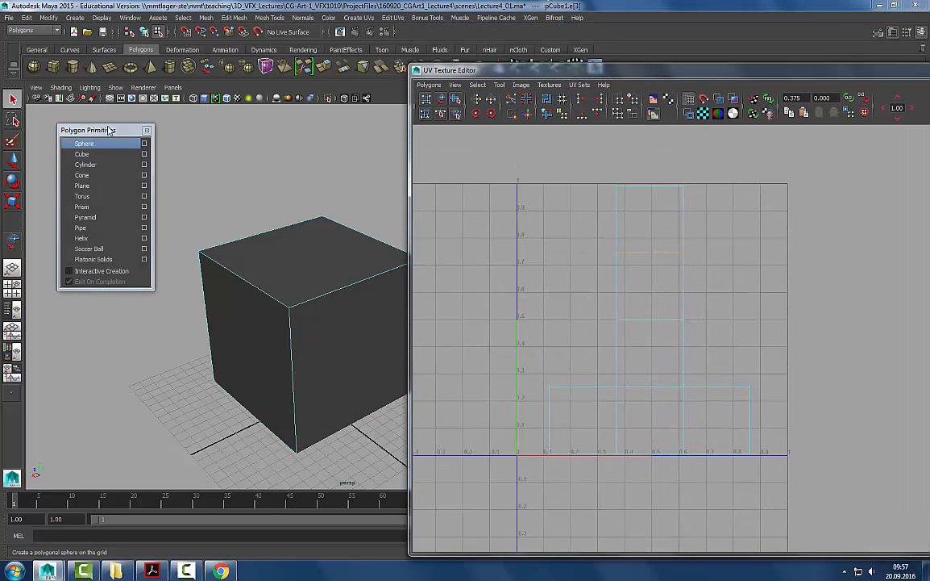
{"action": "left_click_drag", "start_coordinate": [92, 122], "coordinate": [110, 207]}
{"action": "left_click", "coordinate": [100, 18]}
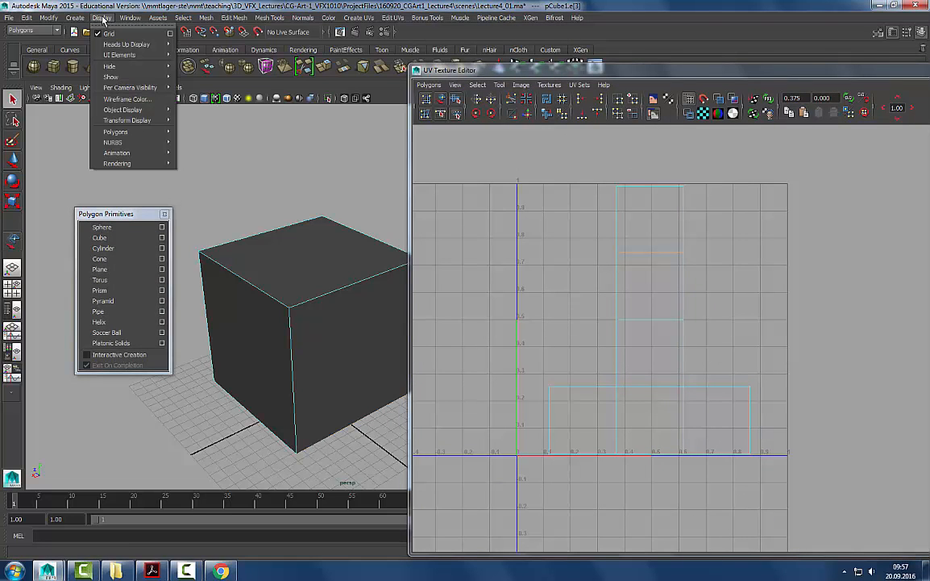
{"action": "mouse_move", "coordinate": [125, 44]}
{"action": "left_click", "coordinate": [194, 81]}
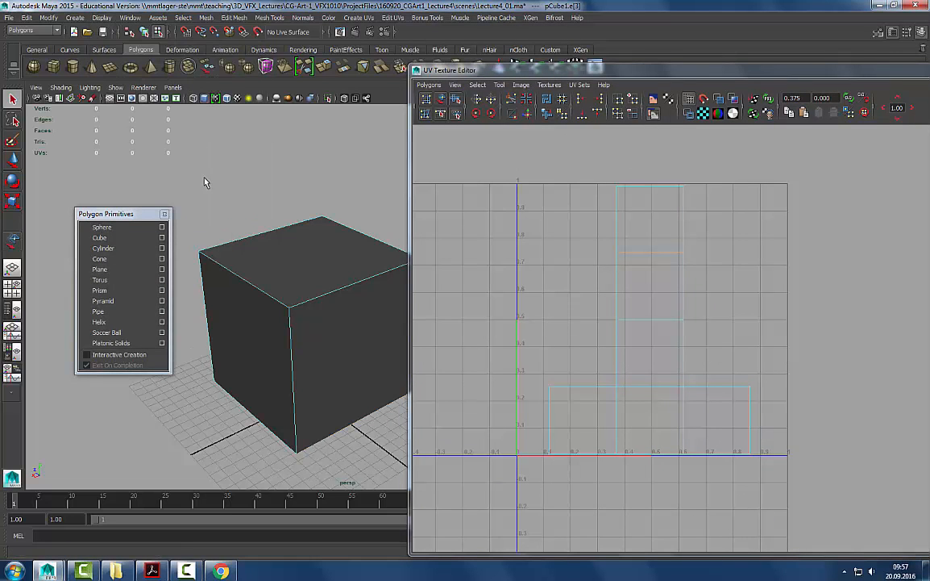
- Shift the UV Texture Editor left and select the edge where the top square meets the strip
{"action": "left_click", "coordinate": [651, 251]}
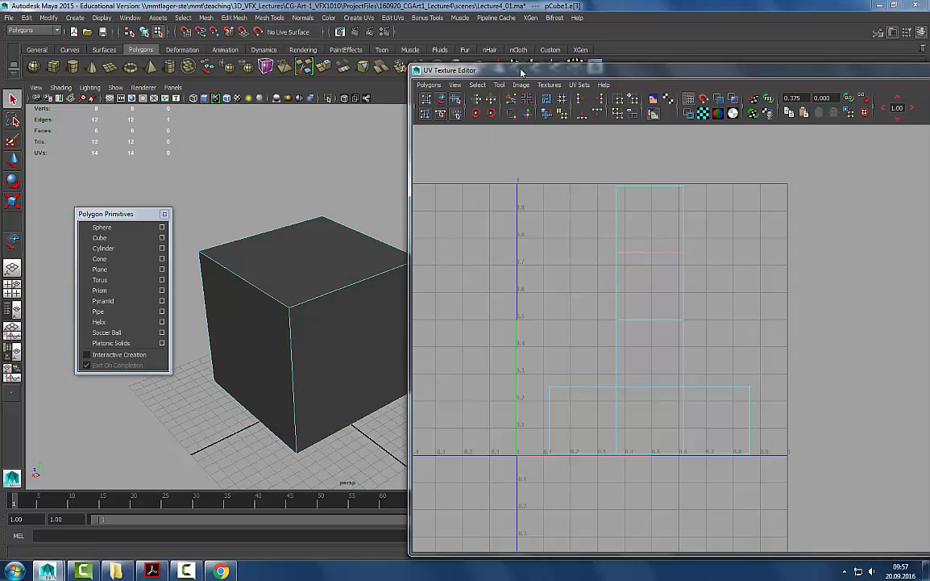
{"action": "left_click_drag", "start_coordinate": [484, 70], "coordinate": [468, 64]}
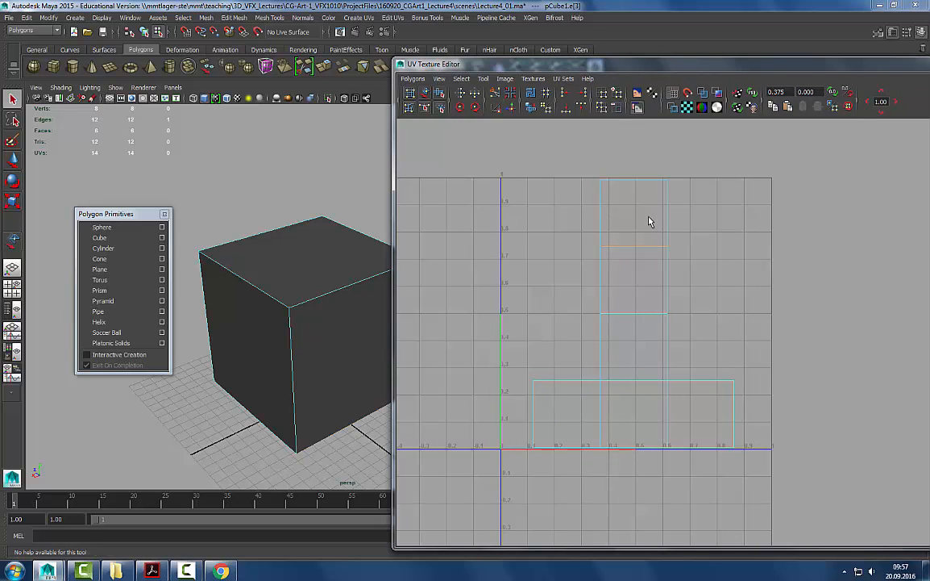
{"action": "left_click_drag", "start_coordinate": [548, 71], "coordinate": [496, 54]}
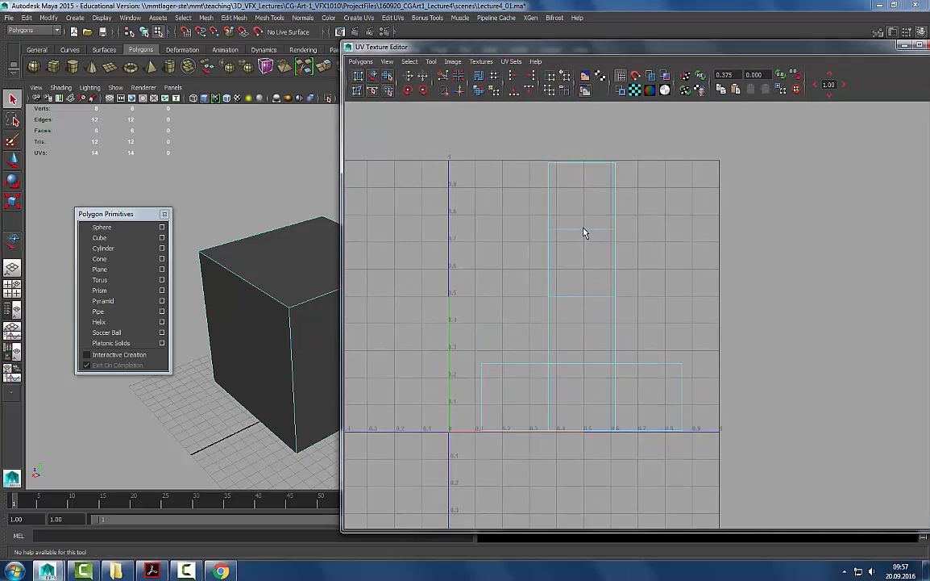
{"action": "left_click_drag", "start_coordinate": [582, 216], "coordinate": [583, 245]}
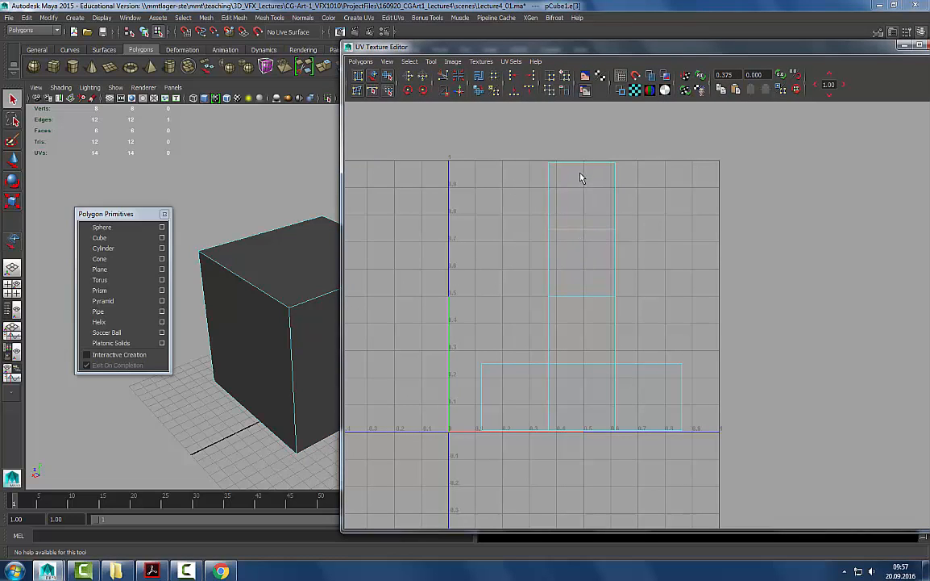
- Cut the UVs along the selected edge and move the freed top shell up and right
{"action": "left_click", "coordinate": [444, 78]}
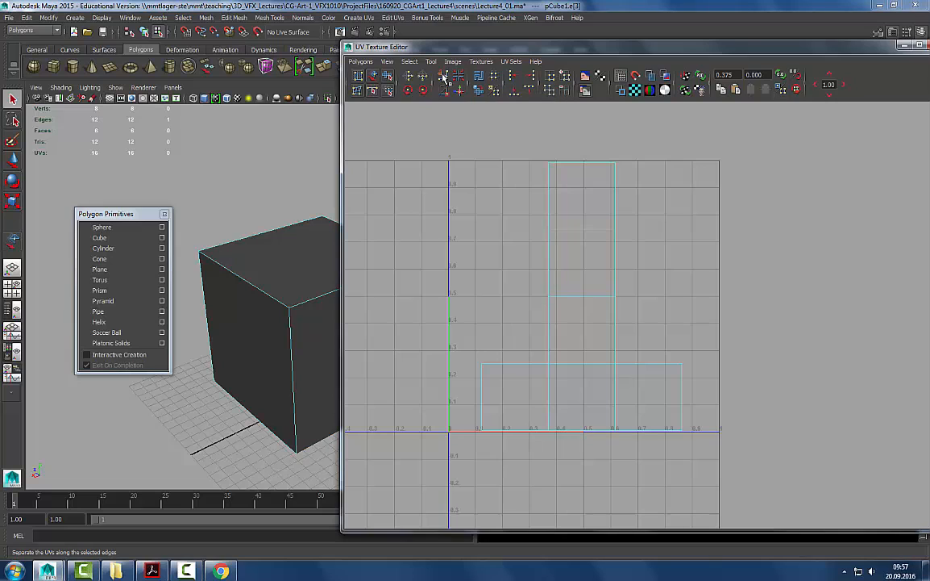
{"action": "left_click", "coordinate": [373, 77]}
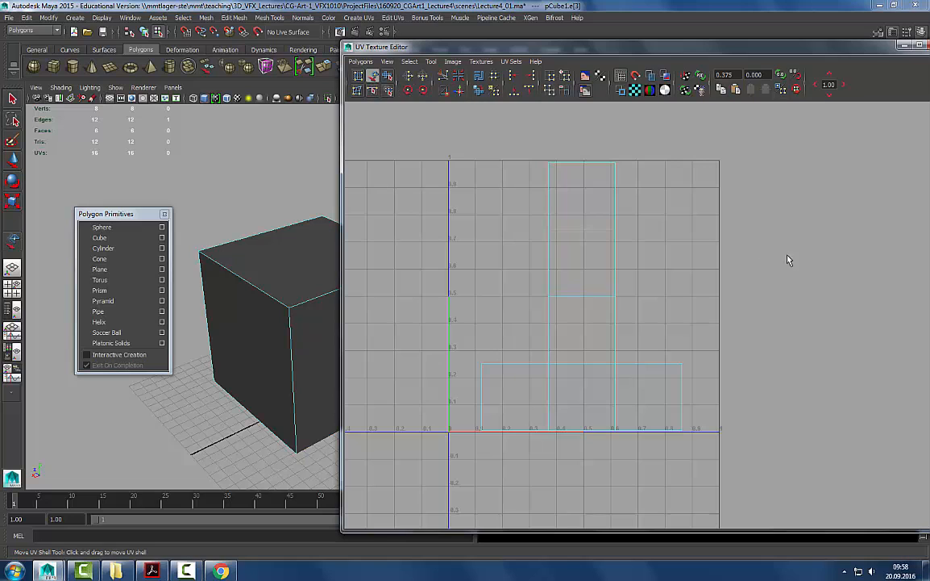
{"action": "left_click", "coordinate": [585, 207]}
{"action": "left_click_drag", "start_coordinate": [583, 198], "coordinate": [613, 181]}
{"action": "left_click_drag", "start_coordinate": [590, 254], "coordinate": [568, 241]}
{"action": "left_click_drag", "start_coordinate": [610, 190], "coordinate": [641, 178]}
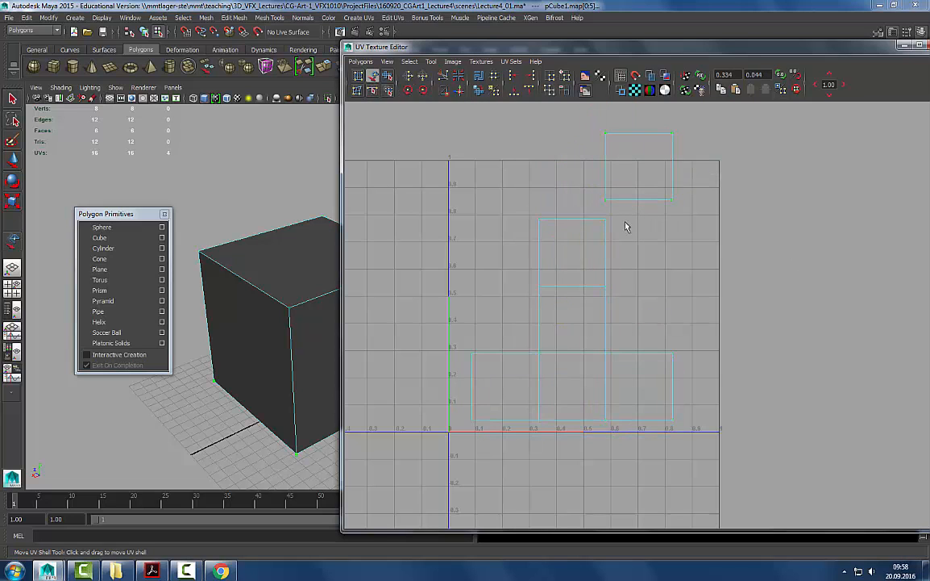
{"action": "left_click_drag", "start_coordinate": [576, 267], "coordinate": [576, 267]}
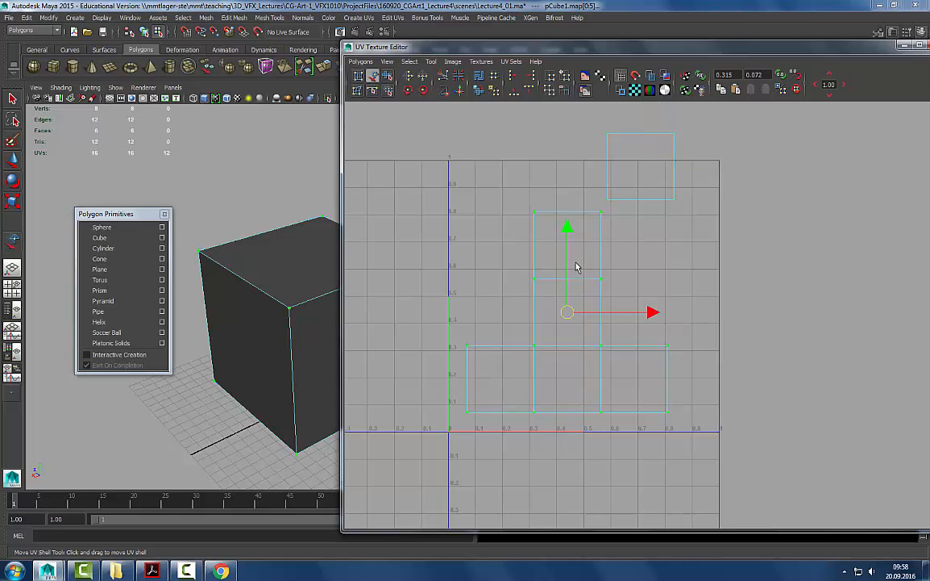
- Cut the edge across the upper strip and move that freed square up and left
{"action": "right_click_drag", "start_coordinate": [576, 262], "coordinate": [576, 243]}
{"action": "left_click", "coordinate": [578, 278]}
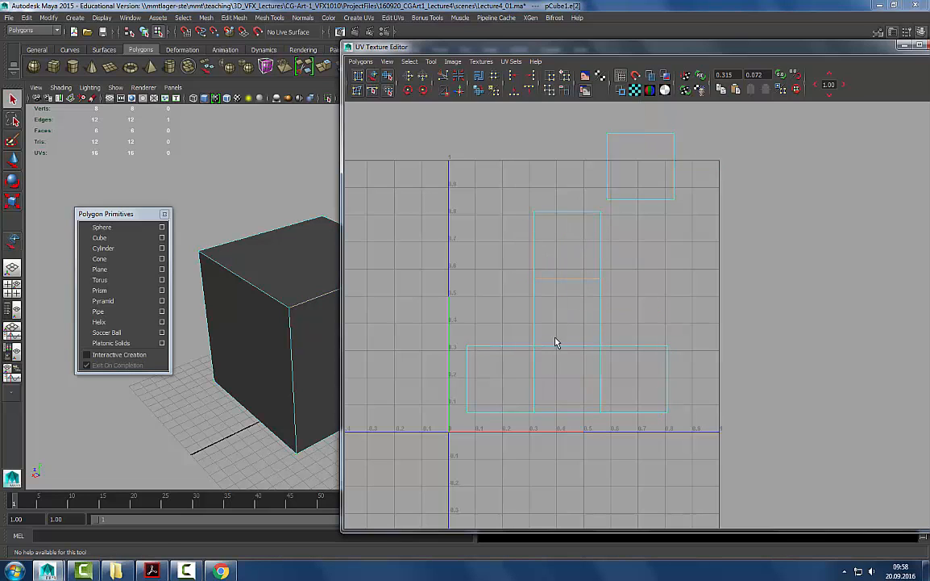
{"action": "left_click", "coordinate": [442, 75]}
{"action": "left_click_drag", "start_coordinate": [556, 241], "coordinate": [520, 194]}
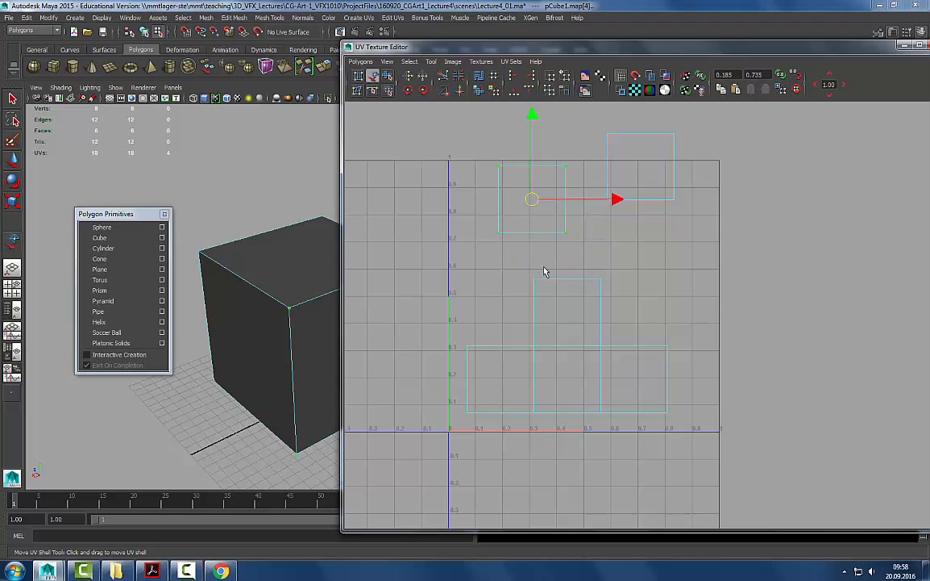
- Cut the centre square's top and side edges, then pull the resulting squares apart
{"action": "right_click_drag", "start_coordinate": [574, 319], "coordinate": [574, 301]}
{"action": "left_click", "coordinate": [585, 345]}
{"action": "left_click", "coordinate": [602, 378], "text": "shift"}
{"action": "left_click", "coordinate": [533, 371], "text": "shift"}
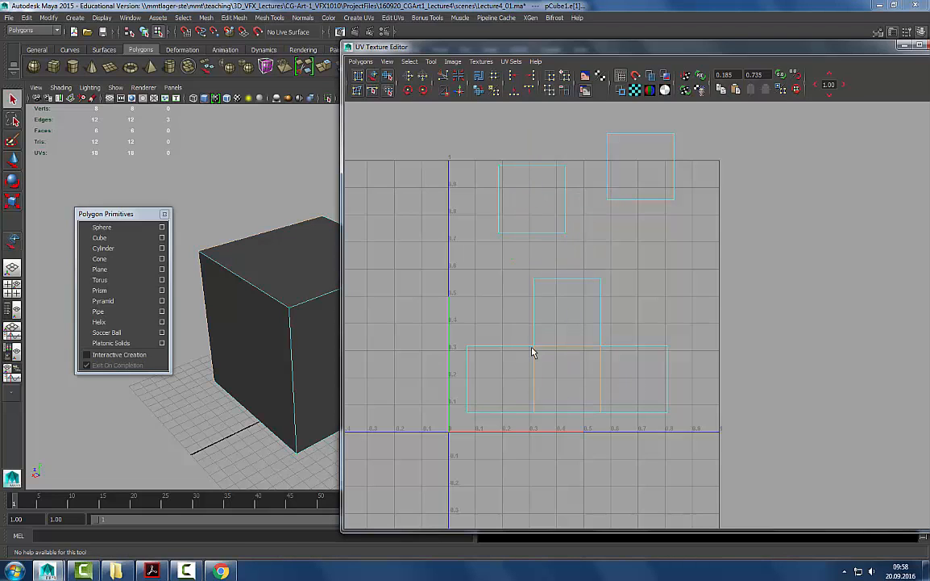
{"action": "left_click", "coordinate": [376, 77]}
{"action": "left_click_drag", "start_coordinate": [601, 333], "coordinate": [641, 290]}
{"action": "left_click_drag", "start_coordinate": [667, 385], "coordinate": [699, 368]}
{"action": "left_click_drag", "start_coordinate": [520, 365], "coordinate": [495, 324]}
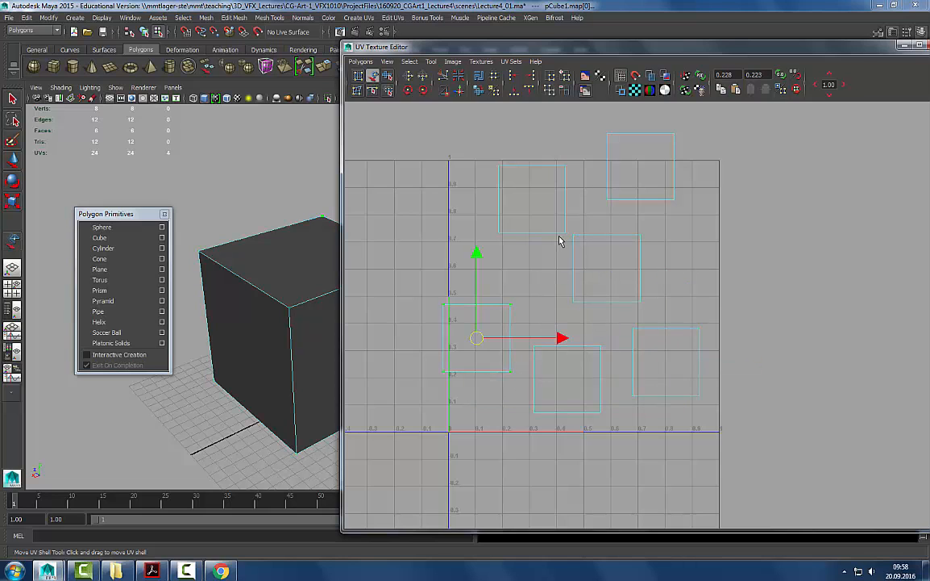
- Arrange the six UV squares into two rows of three
{"action": "left_click", "coordinate": [500, 187]}
{"action": "left_click_drag", "start_coordinate": [534, 199], "coordinate": [483, 195]}
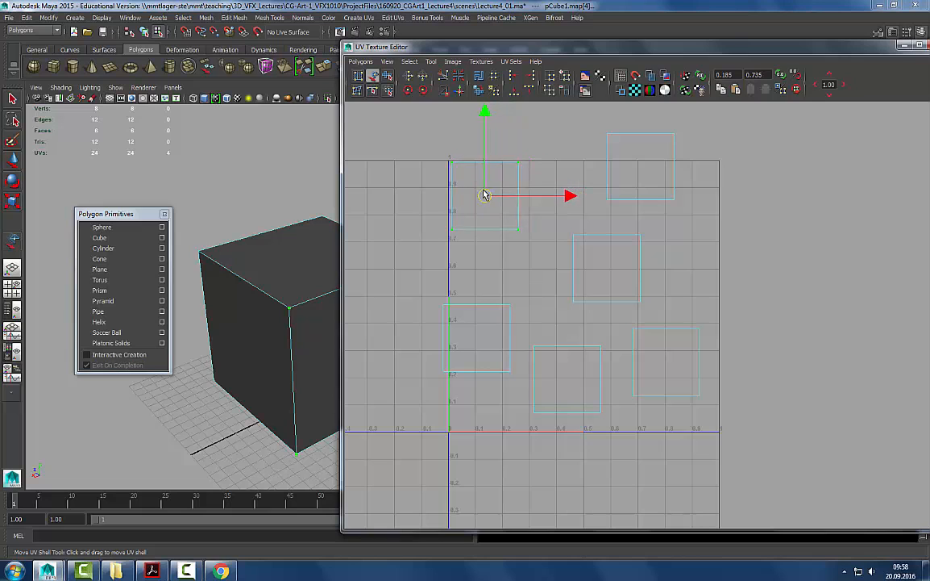
{"action": "left_click_drag", "start_coordinate": [646, 141], "coordinate": [550, 164]}
{"action": "left_click_drag", "start_coordinate": [614, 252], "coordinate": [603, 189]}
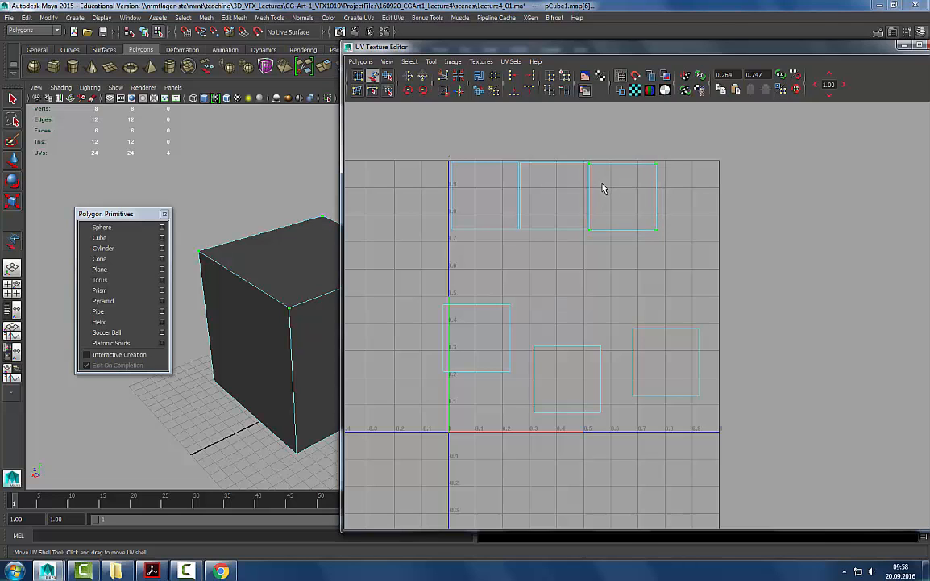
{"action": "left_click_drag", "start_coordinate": [456, 331], "coordinate": [461, 259]}
{"action": "left_click_drag", "start_coordinate": [548, 329], "coordinate": [532, 251]}
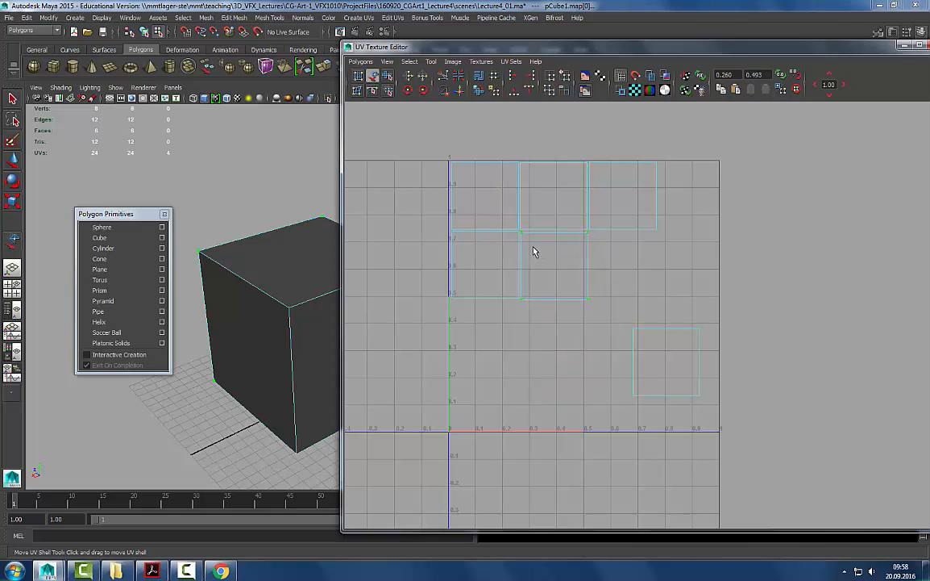
{"action": "left_click", "coordinate": [650, 361]}
{"action": "left_click_drag", "start_coordinate": [650, 360], "coordinate": [616, 269]}
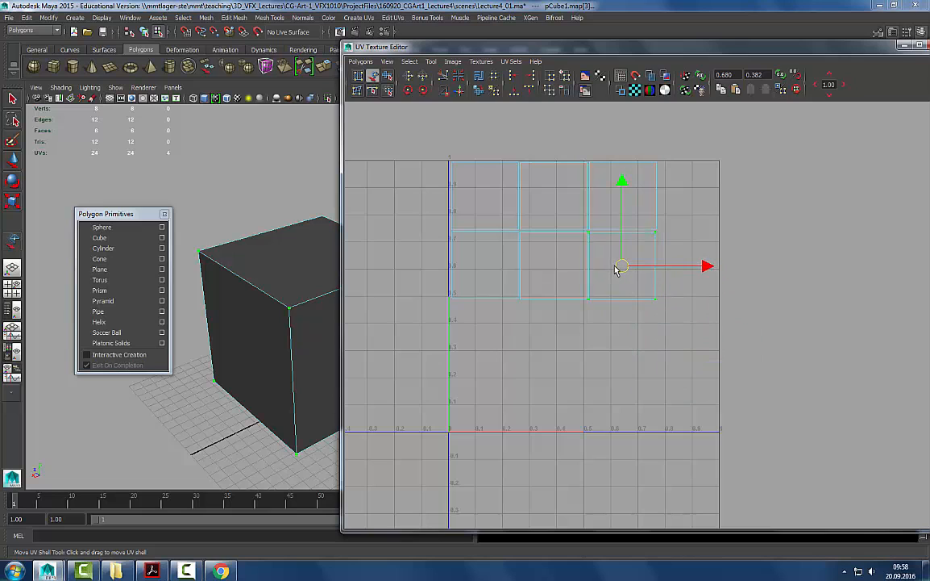
- Select all the UV squares and move and scale them to fit the 0–1 area
{"action": "left_click_drag", "start_coordinate": [697, 162], "coordinate": [416, 373]}
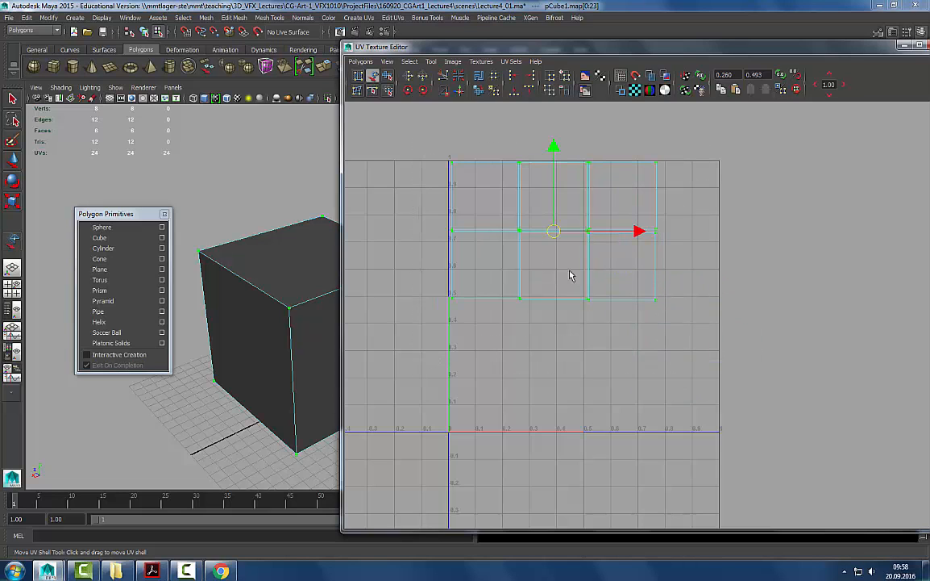
{"action": "key", "text": "r"}
{"action": "left_click_drag", "start_coordinate": [553, 231], "coordinate": [582, 250]}
{"action": "key", "text": "w"}
{"action": "key", "text": "r"}
{"action": "key", "text": "w"}
{"action": "key", "text": "r"}
{"action": "key", "text": "w"}
{"action": "key", "text": "r"}
{"action": "key", "text": "w"}
- Nudge the lower-right square flush into the grid, then deselect the cube
{"action": "left_click", "coordinate": [372, 75]}
{"action": "left_click", "coordinate": [683, 295]}
{"action": "left_click_drag", "start_coordinate": [677, 301], "coordinate": [676, 299]}
{"action": "mouse_move", "coordinate": [537, 48]}
{"action": "left_mouse_down"}
{"action": "mouse_move", "coordinate": [632, 51]}
{"action": "mouse_move", "coordinate": [596, 56]}
{"action": "left_mouse_up"}
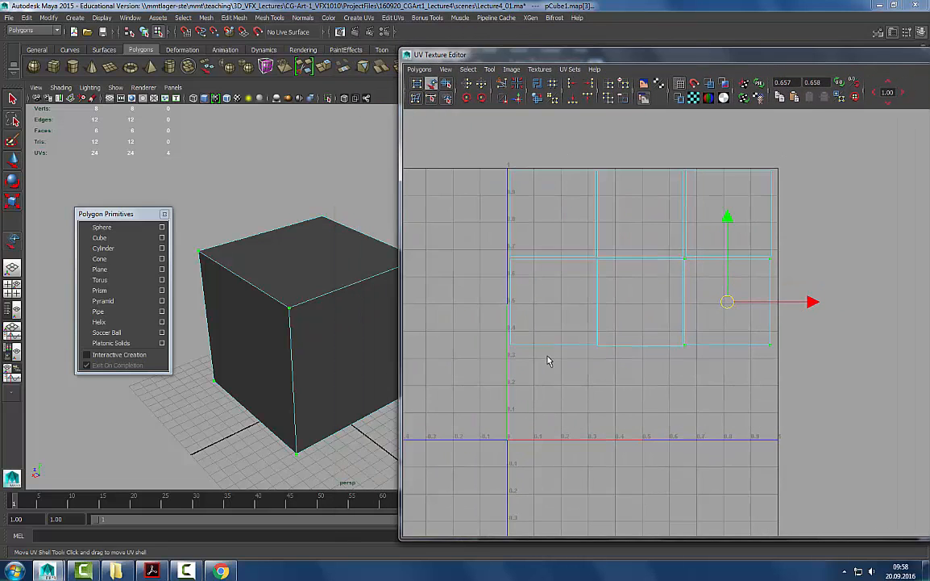
{"action": "right_click_drag", "start_coordinate": [292, 285], "coordinate": [361, 233]}
{"action": "left_click", "coordinate": [345, 216]}
- Show the cube textured, display the number image behind the UVs, and frame the layout
{"action": "key", "text": "6"}
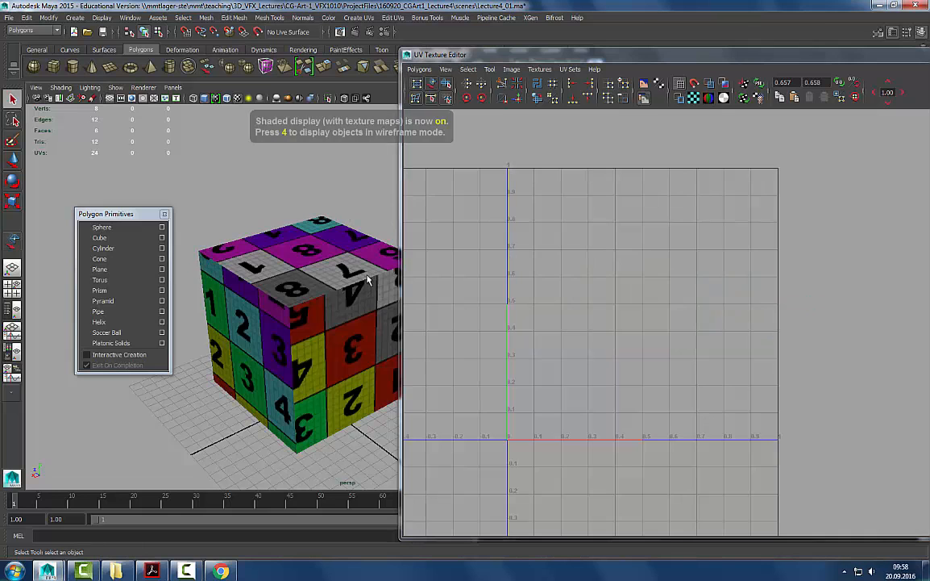
{"action": "left_click", "coordinate": [579, 80]}
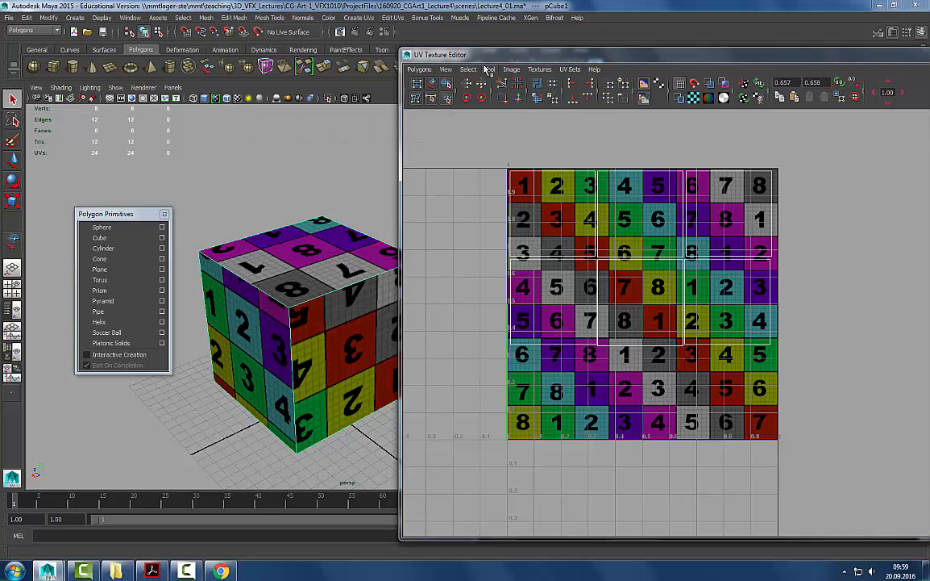
{"action": "left_click_drag", "start_coordinate": [484, 54], "coordinate": [502, 37]}
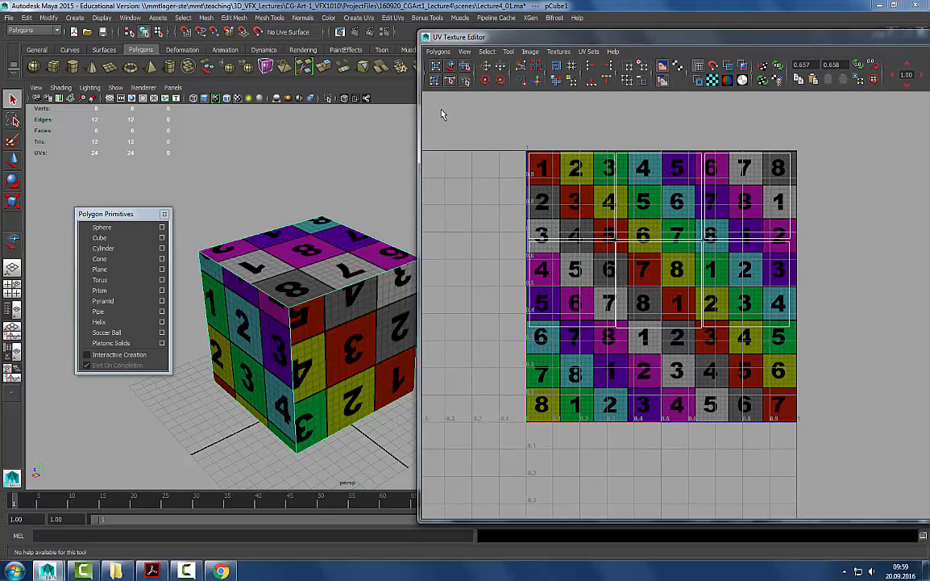
{"action": "right_click_drag", "start_coordinate": [608, 201], "coordinate": [637, 258], "text": "alt"}
{"action": "middle_click_drag", "start_coordinate": [637, 258], "coordinate": [665, 304], "text": "alt"}
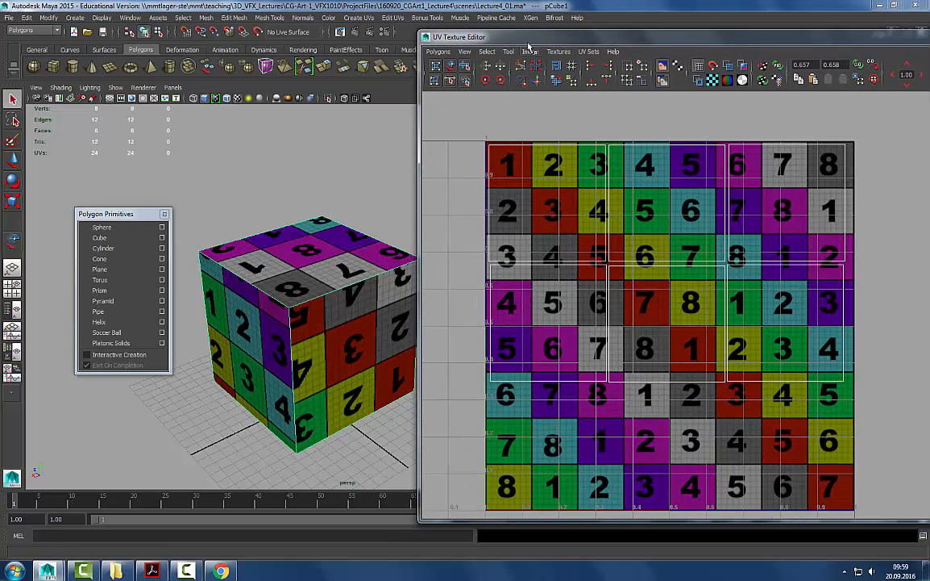
- Nudge the lower-right and lower-middle UV shells slightly, then clear the selection
{"action": "left_click", "coordinate": [452, 66]}
{"action": "left_click_drag", "start_coordinate": [759, 288], "coordinate": [761, 287]}
{"action": "left_click_drag", "start_coordinate": [705, 291], "coordinate": [704, 288]}
{"action": "key", "text": "q"}
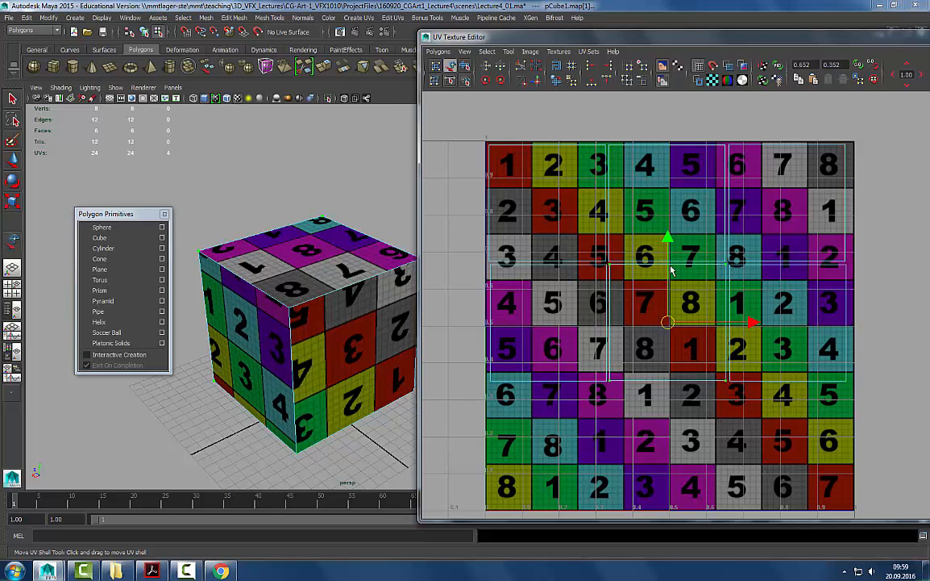
{"action": "left_click", "coordinate": [291, 306]}
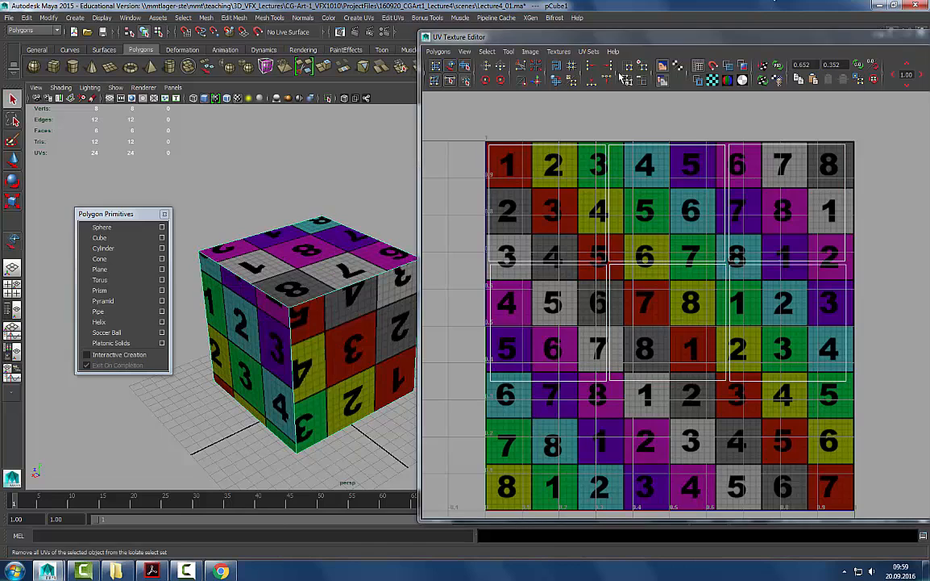
- Hide the number texture, reselect the cube, and move the top-left UV shell up and right
{"action": "left_click", "coordinate": [664, 67]}
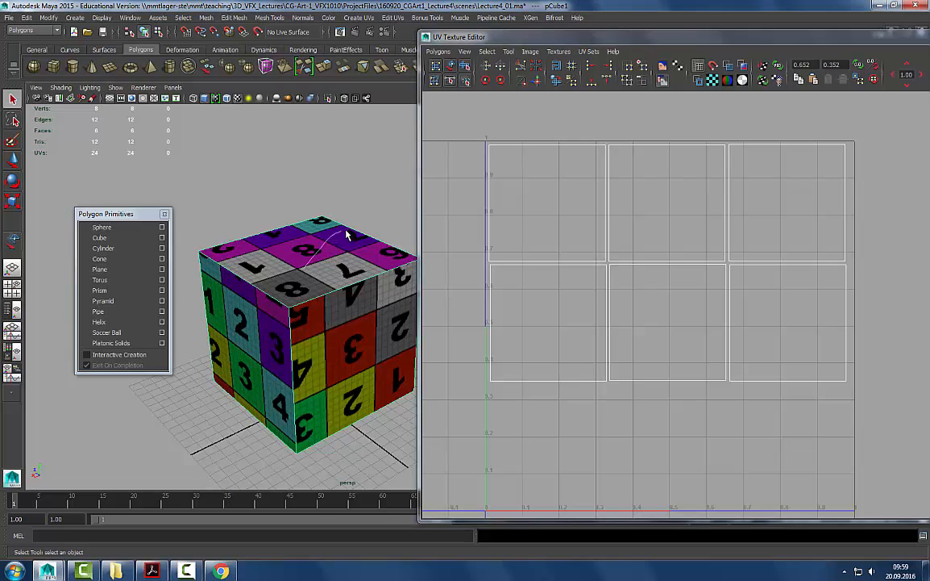
{"action": "left_click", "coordinate": [307, 187]}
{"action": "left_click", "coordinate": [321, 228]}
{"action": "left_click", "coordinate": [451, 65]}
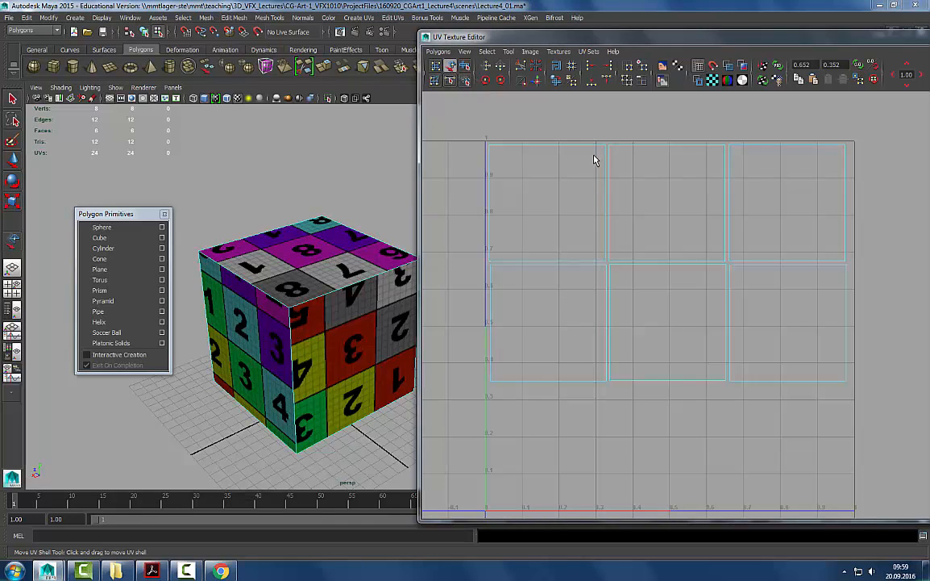
{"action": "left_click", "coordinate": [604, 199]}
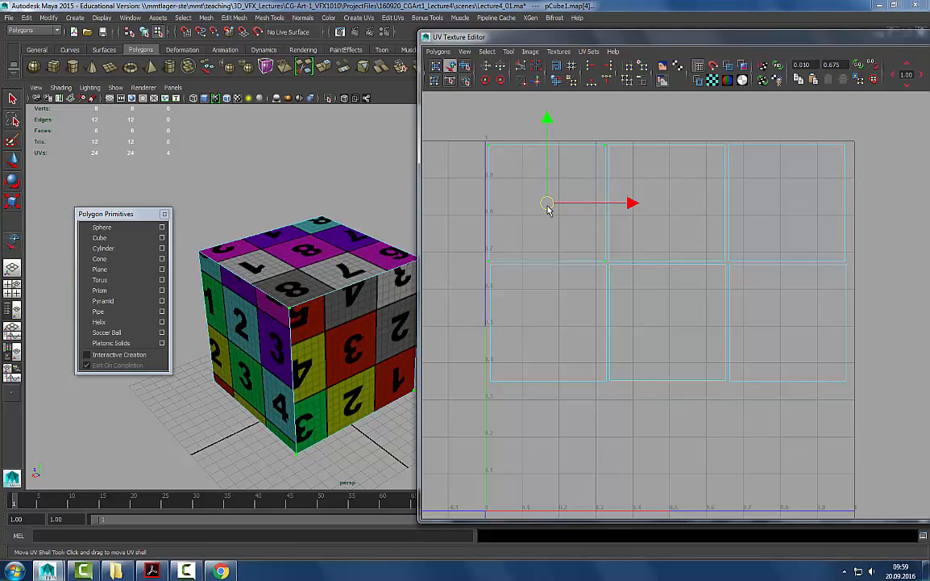
{"action": "mouse_move", "coordinate": [549, 208]}
{"action": "left_mouse_down"}
{"action": "mouse_move", "coordinate": [569, 195]}
{"action": "mouse_move", "coordinate": [551, 201]}
{"action": "mouse_move", "coordinate": [570, 198]}
{"action": "mouse_move", "coordinate": [551, 201]}
{"action": "mouse_move", "coordinate": [566, 202]}
{"action": "mouse_move", "coordinate": [562, 208]}
{"action": "left_mouse_up"}
- Turn off Prevent overlap in the Move UV Shell Tool options and move the selected shell
{"action": "left_click", "coordinate": [509, 51]}
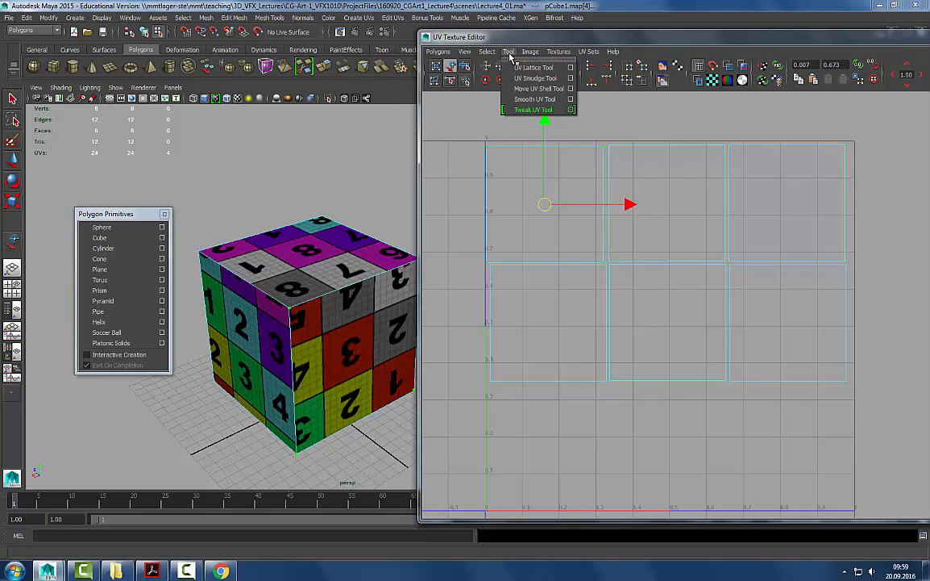
{"action": "left_click", "coordinate": [571, 89]}
{"action": "left_click_drag", "start_coordinate": [477, 188], "coordinate": [494, 119]}
{"action": "left_click", "coordinate": [417, 170]}
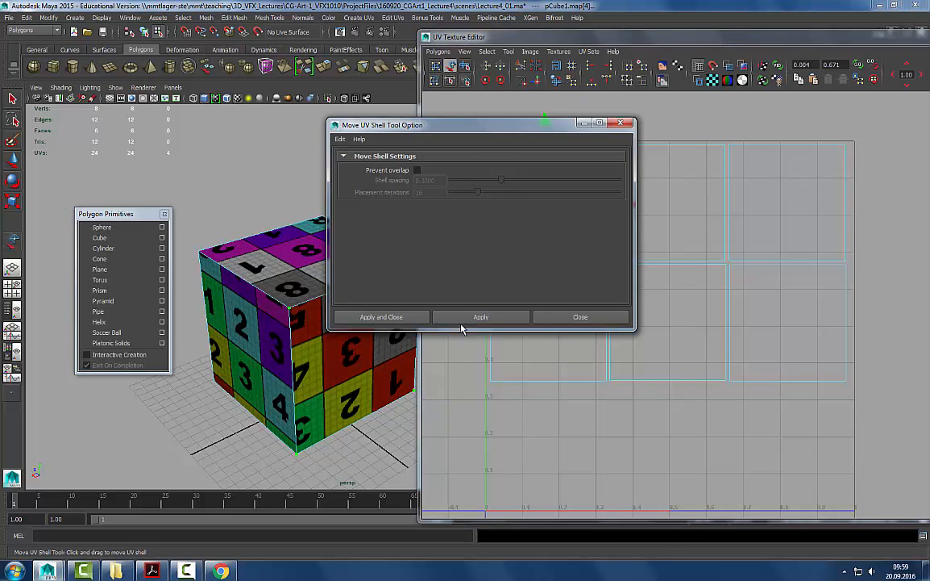
{"action": "left_click", "coordinate": [564, 317]}
{"action": "left_click_drag", "start_coordinate": [556, 235], "coordinate": [556, 212]}
- Snap the top-left shell into its grid cell and nudge the top-middle shell left
{"action": "left_click", "coordinate": [508, 51]}
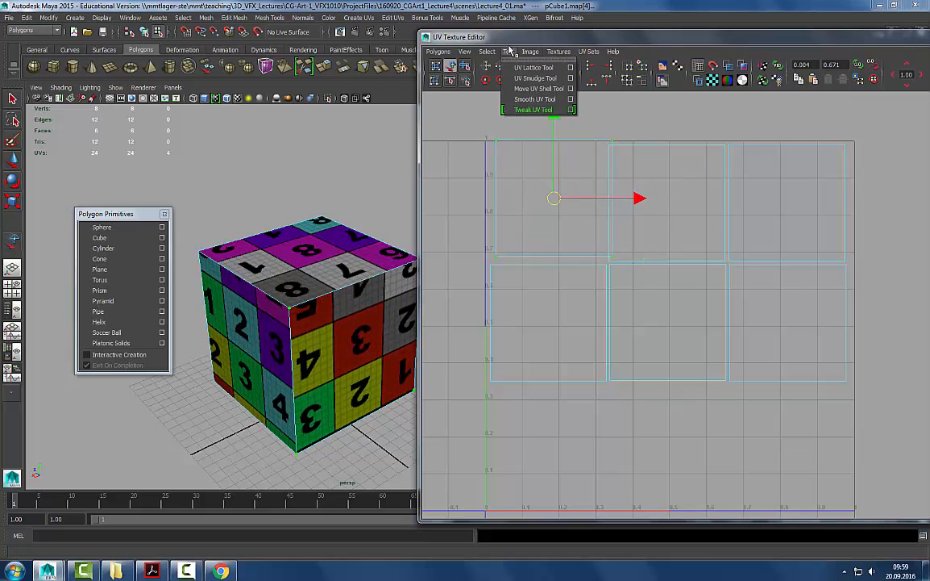
{"action": "left_click", "coordinate": [536, 88]}
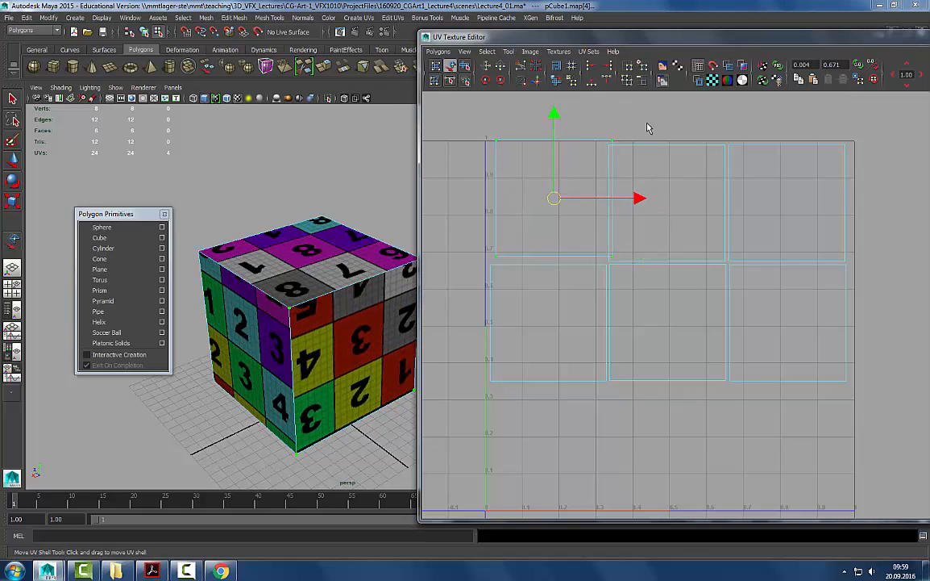
{"action": "left_click_drag", "start_coordinate": [555, 203], "coordinate": [549, 207]}
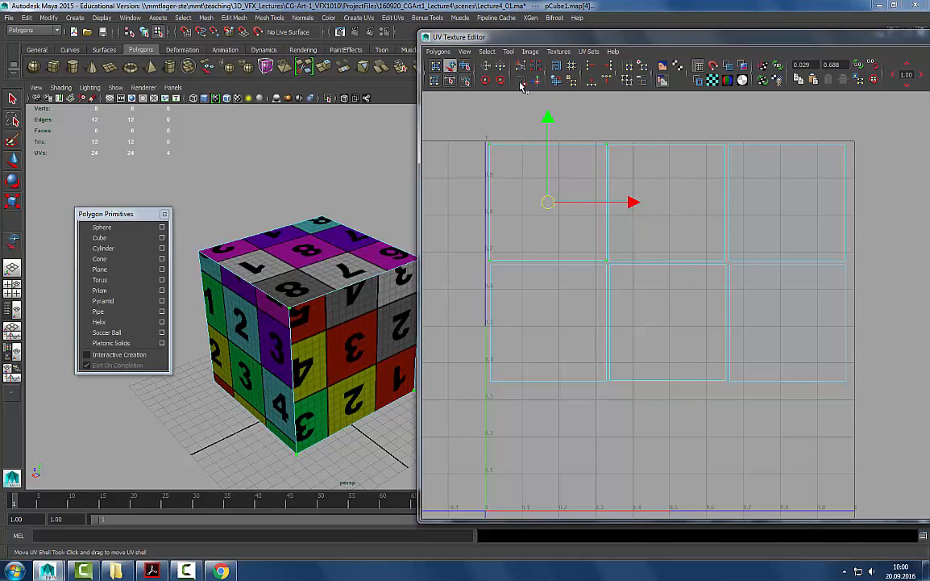
{"action": "left_click", "coordinate": [509, 51]}
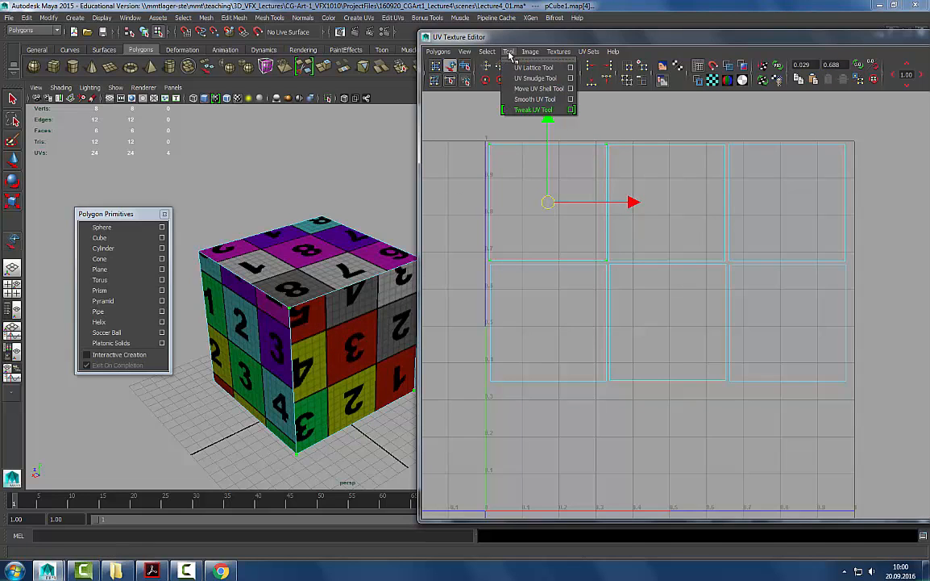
{"action": "left_click", "coordinate": [573, 89]}
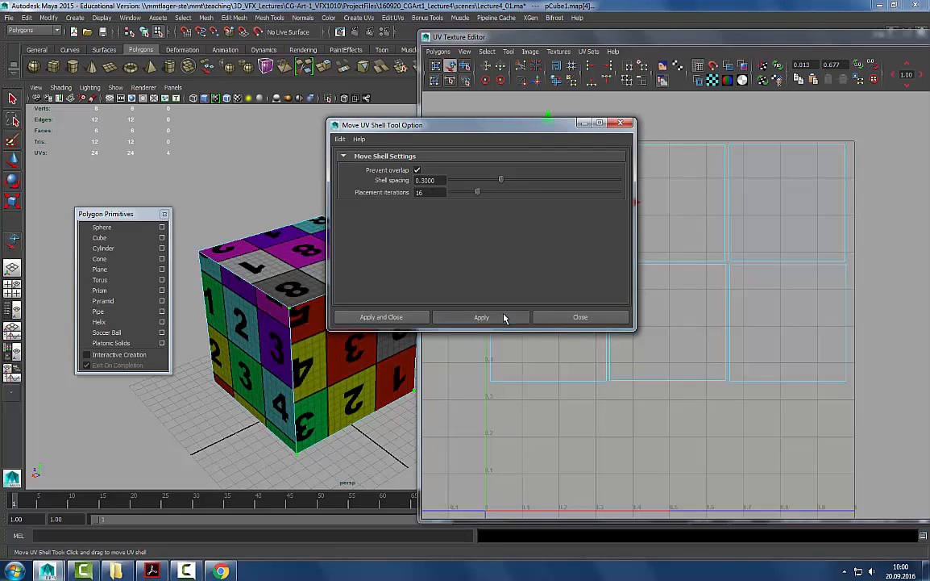
{"action": "left_click", "coordinate": [580, 316]}
{"action": "mouse_move", "coordinate": [548, 203]}
{"action": "left_mouse_down"}
{"action": "mouse_move", "coordinate": [550, 212]}
{"action": "mouse_move", "coordinate": [547, 203]}
{"action": "left_mouse_up"}
{"action": "left_click", "coordinate": [619, 147]}
{"action": "left_click_drag", "start_coordinate": [667, 202], "coordinate": [661, 201]}
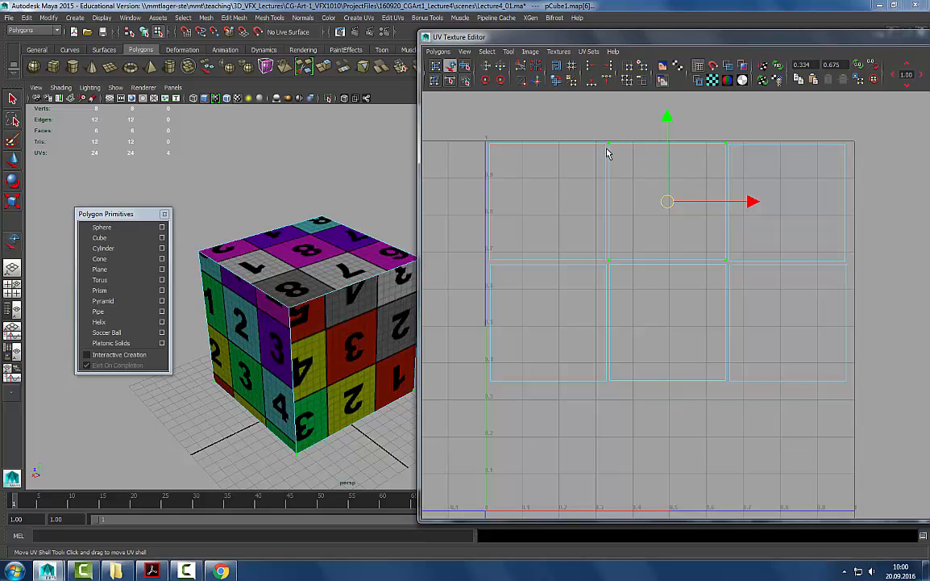
- Nudge the bottom-left and bottom-right UV shells flush against their neighbours
{"action": "scroll", "coordinate": [605, 169], "scroll_direction": "up", "scroll_amount": 2}
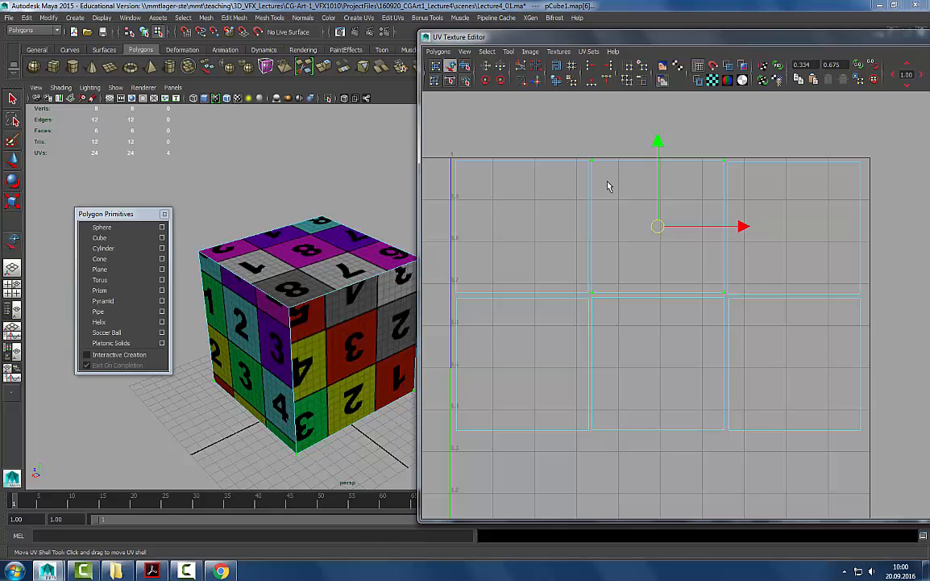
{"action": "left_click", "coordinate": [758, 166]}
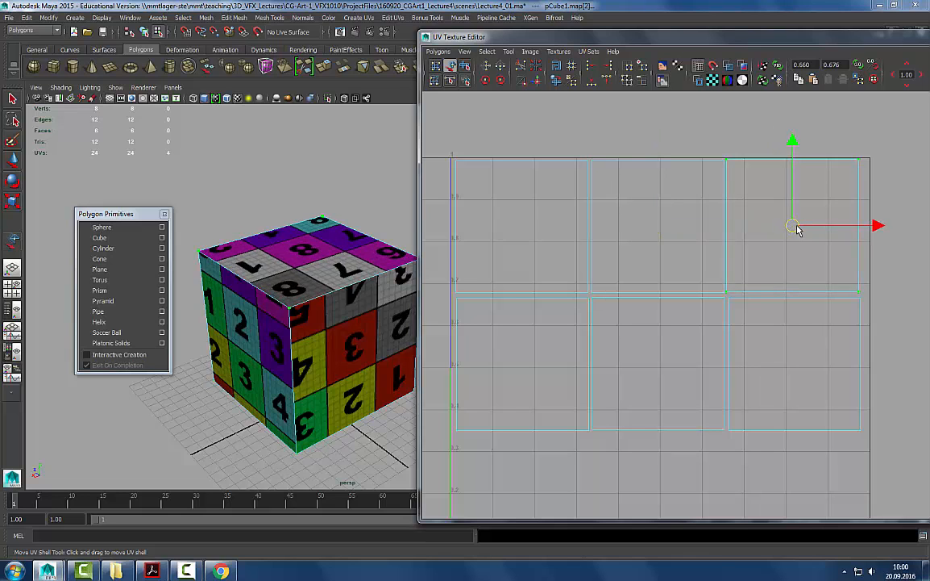
{"action": "left_click_drag", "start_coordinate": [570, 327], "coordinate": [619, 316]}
{"action": "left_click", "coordinate": [731, 307]}
{"action": "left_click_drag", "start_coordinate": [794, 362], "coordinate": [792, 361]}
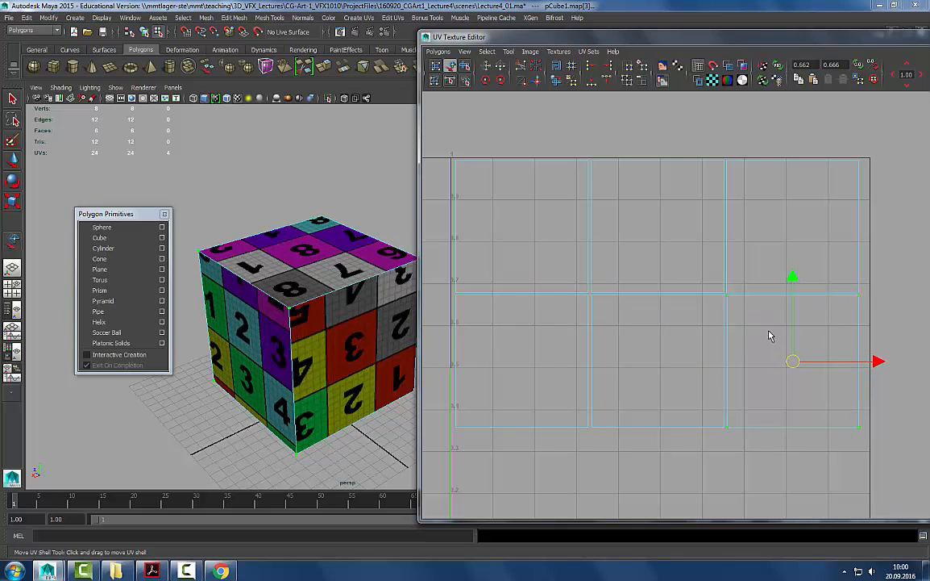
- Select all six UV shells and move them slightly down
{"action": "left_click", "coordinate": [759, 151]}
{"action": "right_click_drag", "start_coordinate": [543, 239], "coordinate": [540, 239], "text": "alt"}
{"action": "scroll", "coordinate": [678, 270], "scroll_direction": "down", "scroll_amount": 3}
{"action": "left_click_drag", "start_coordinate": [785, 232], "coordinate": [575, 376]}
{"action": "mouse_move", "coordinate": [666, 294]}
{"action": "left_mouse_down"}
{"action": "mouse_move", "coordinate": [665, 307]}
{"action": "mouse_move", "coordinate": [671, 301]}
{"action": "left_mouse_up"}
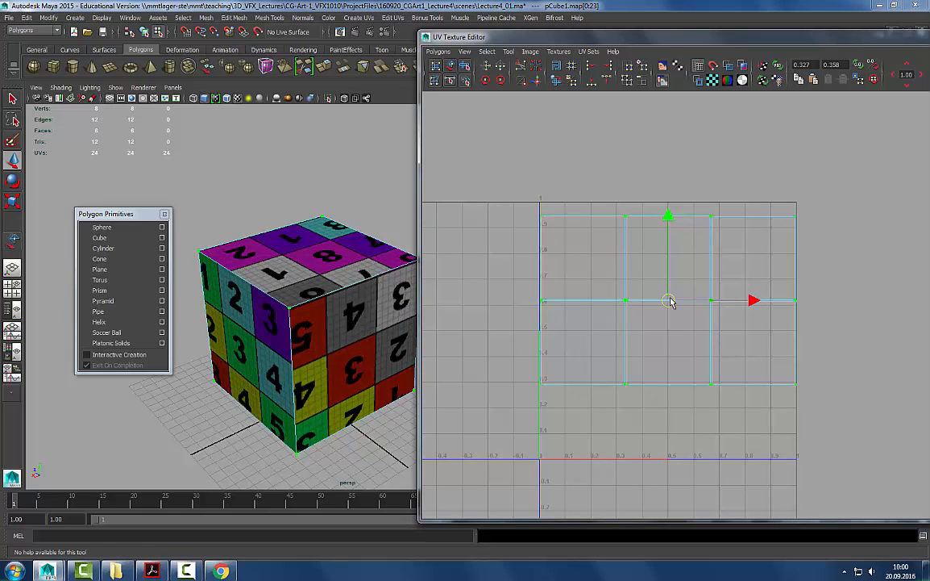
- Reselect the cube, switch to Edge mode, and inspect a UV edge before deselecting it
{"action": "left_click", "coordinate": [810, 183]}
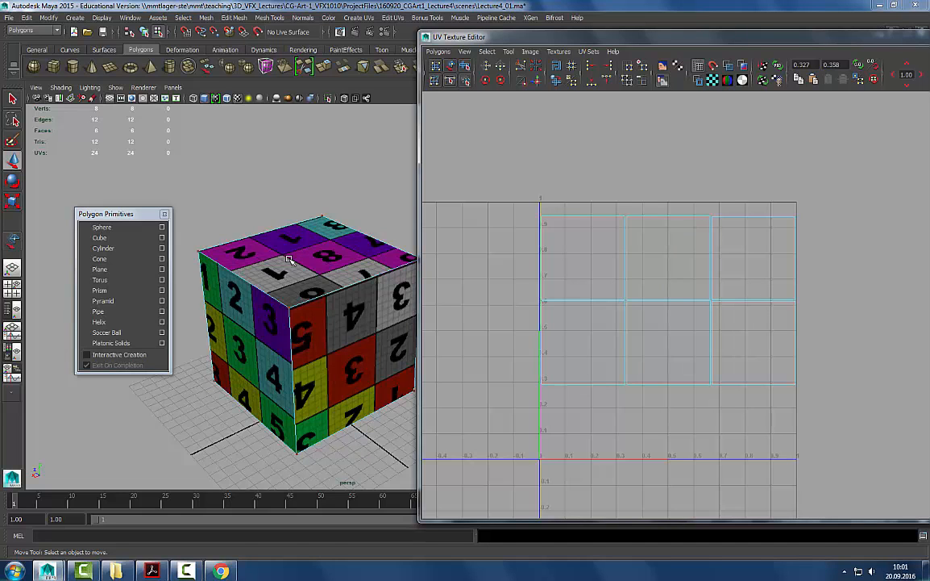
{"action": "right_click_drag", "start_coordinate": [289, 260], "coordinate": [311, 330]}
{"action": "left_click", "coordinate": [314, 335]}
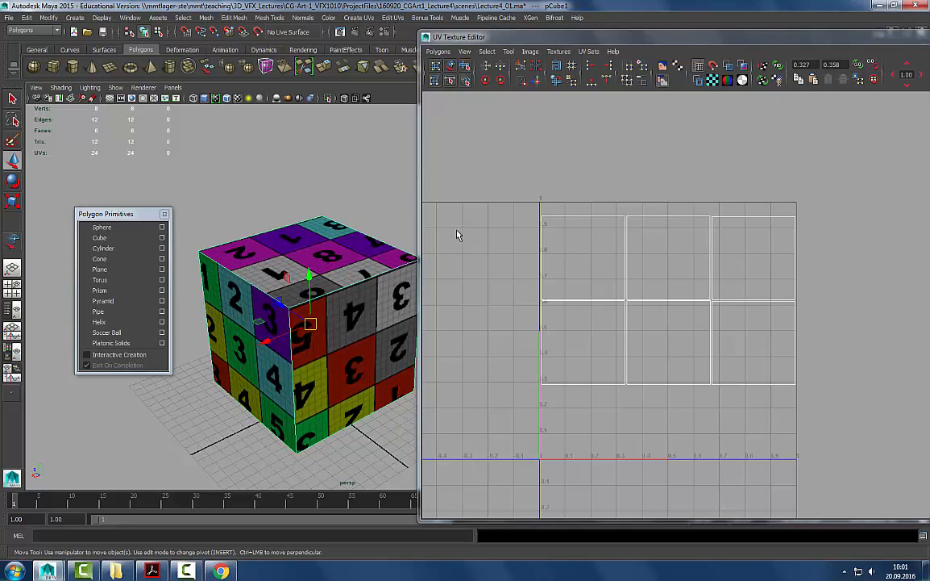
{"action": "middle_click_drag", "start_coordinate": [666, 267], "coordinate": [641, 260], "text": "alt"}
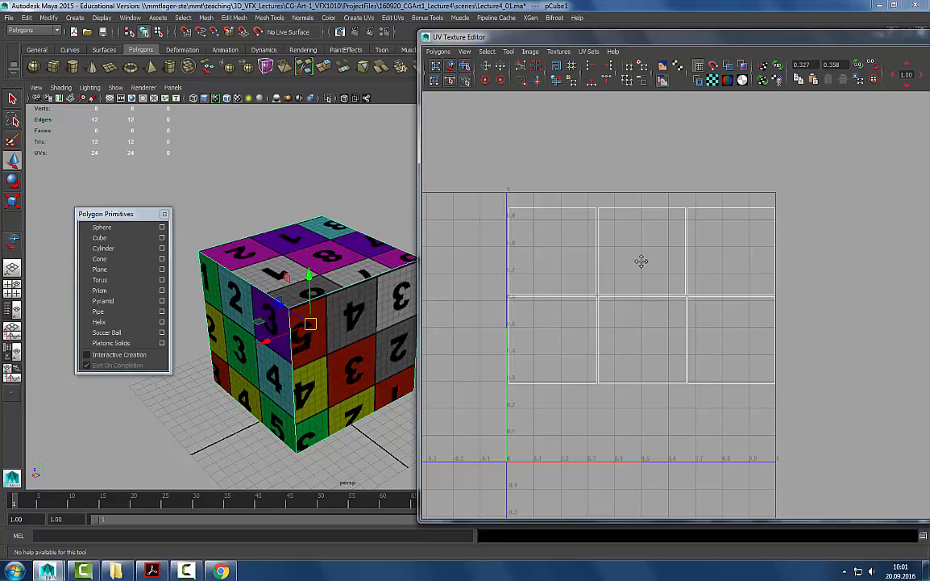
{"action": "right_click_drag", "start_coordinate": [584, 250], "coordinate": [592, 228]}
{"action": "left_click", "coordinate": [598, 242]}
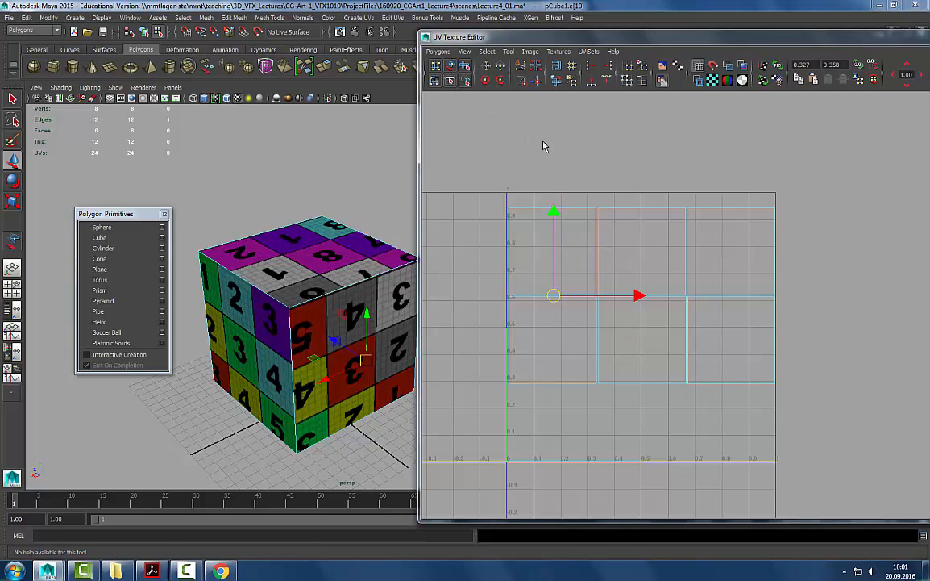
{"action": "left_click_drag", "start_coordinate": [521, 37], "coordinate": [471, 36]}
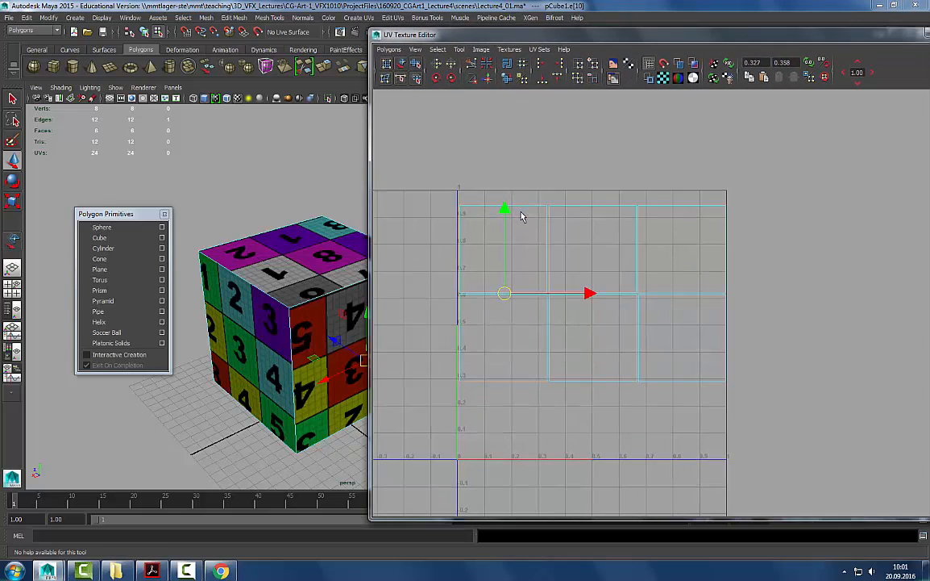
{"action": "scroll", "coordinate": [484, 282], "scroll_direction": "up", "scroll_amount": 2}
{"action": "left_click", "coordinate": [483, 145]}
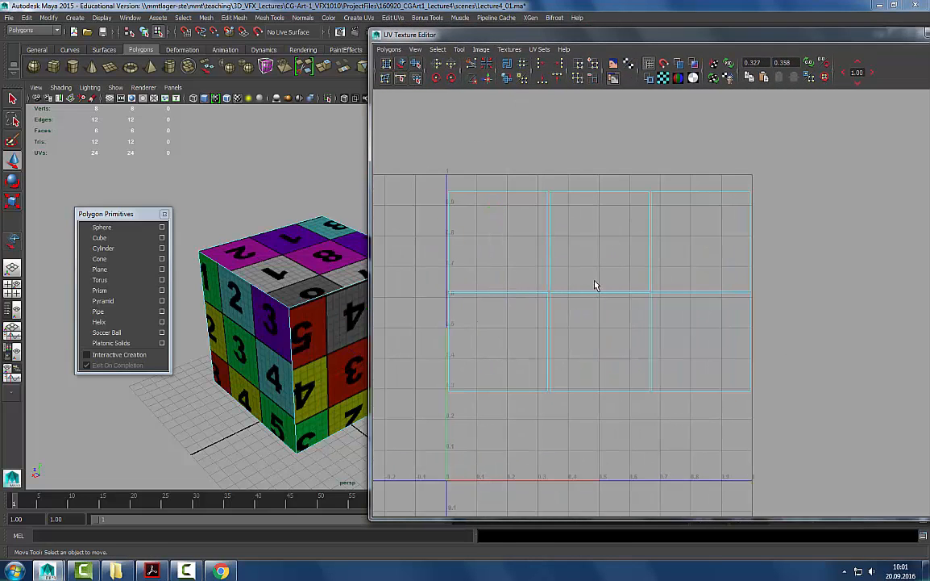
- Pick edge 10, then edge 9, and drag the lower-right UV shell above the grid
{"action": "left_click", "coordinate": [550, 207]}
{"action": "left_click", "coordinate": [552, 211]}
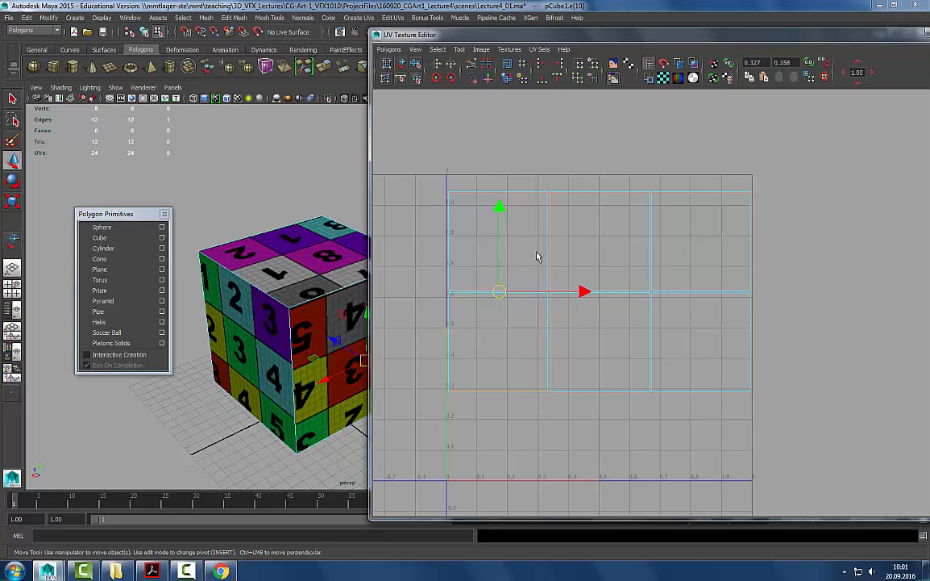
{"action": "left_click", "coordinate": [547, 214]}
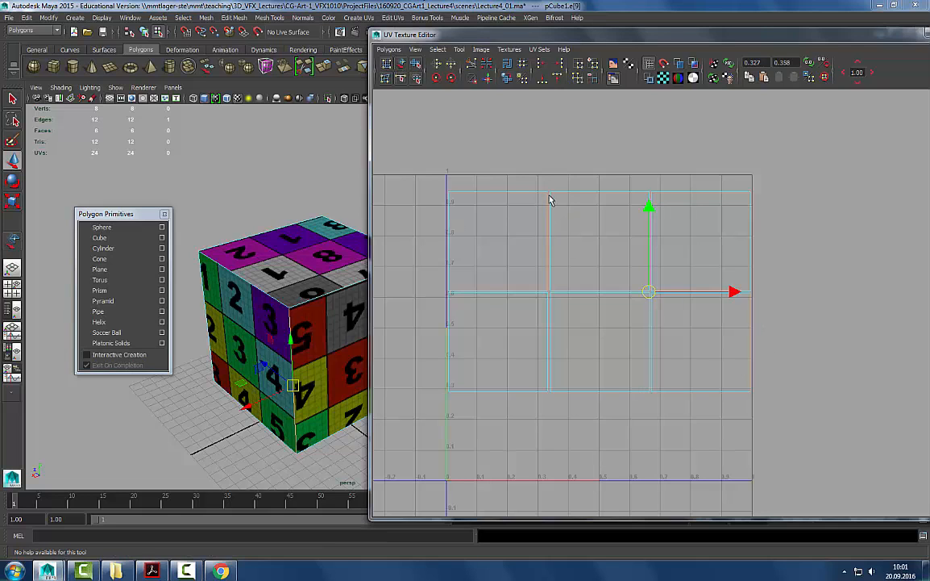
{"action": "left_click", "coordinate": [401, 64]}
{"action": "left_click_drag", "start_coordinate": [729, 378], "coordinate": [625, 168]}
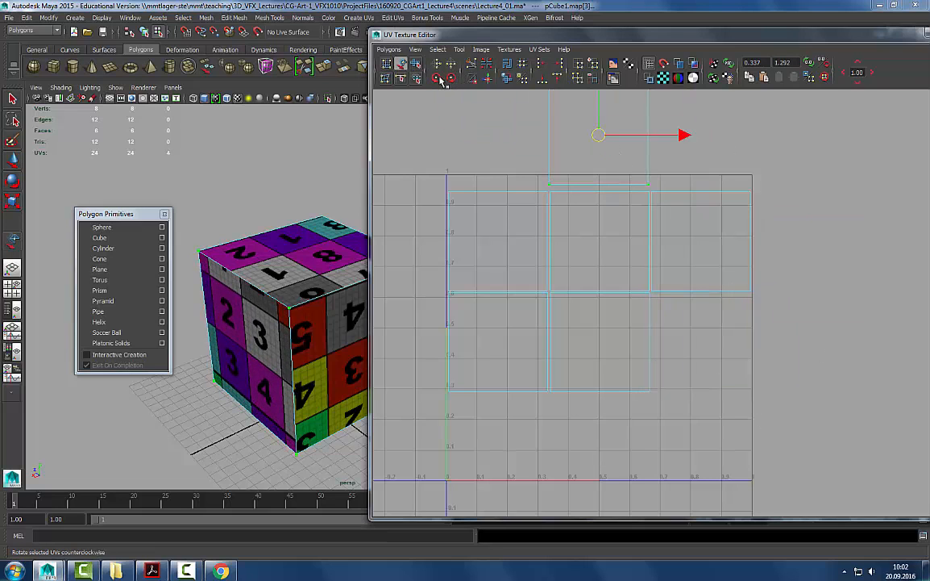
{"action": "left_click", "coordinate": [440, 79]}
{"action": "left_click", "coordinate": [440, 79]}
{"action": "left_click", "coordinate": [440, 79]}
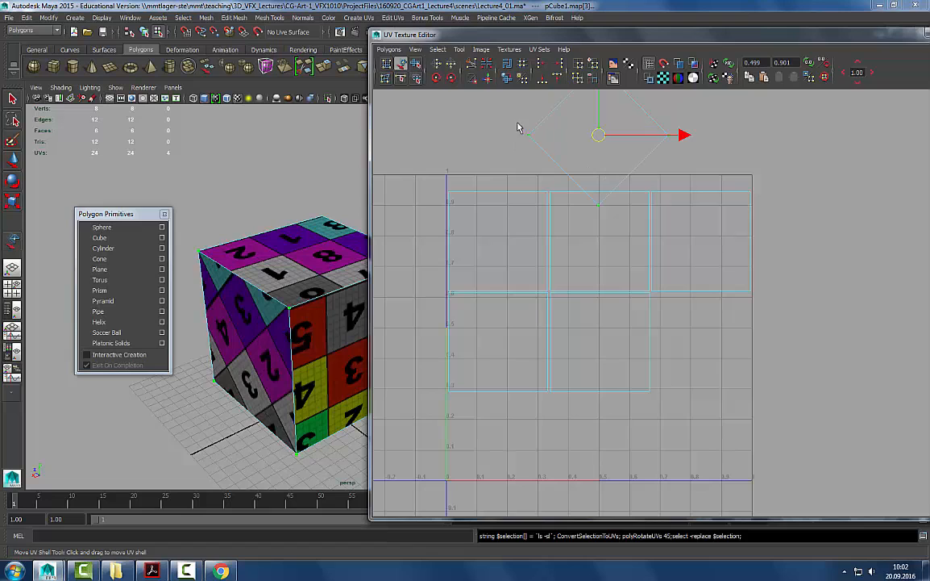
{"action": "key", "text": "ctrl+z"}
{"action": "right_click_drag", "start_coordinate": [563, 166], "coordinate": [565, 129]}
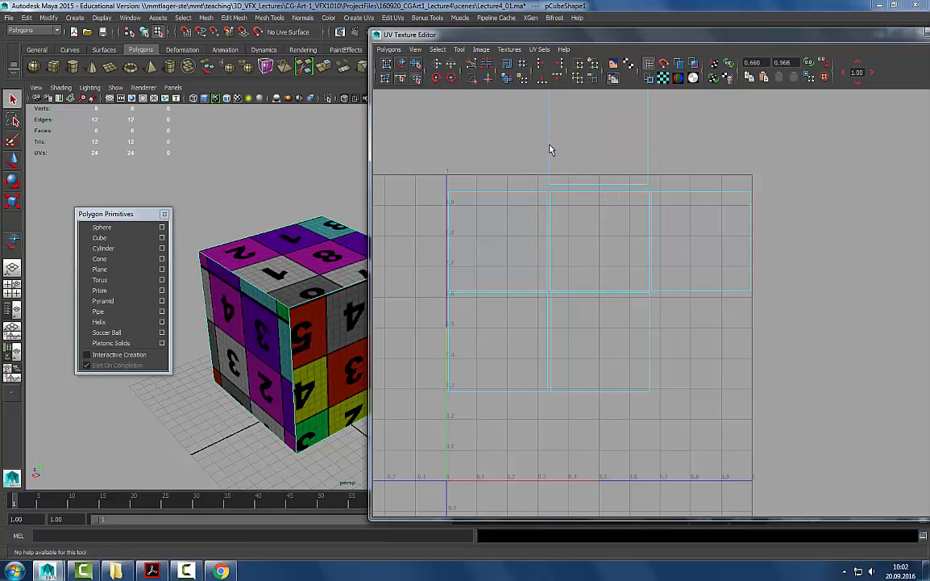
{"action": "left_click", "coordinate": [550, 161]}
{"action": "middle_click_drag", "start_coordinate": [559, 161], "coordinate": [547, 207], "text": "alt"}
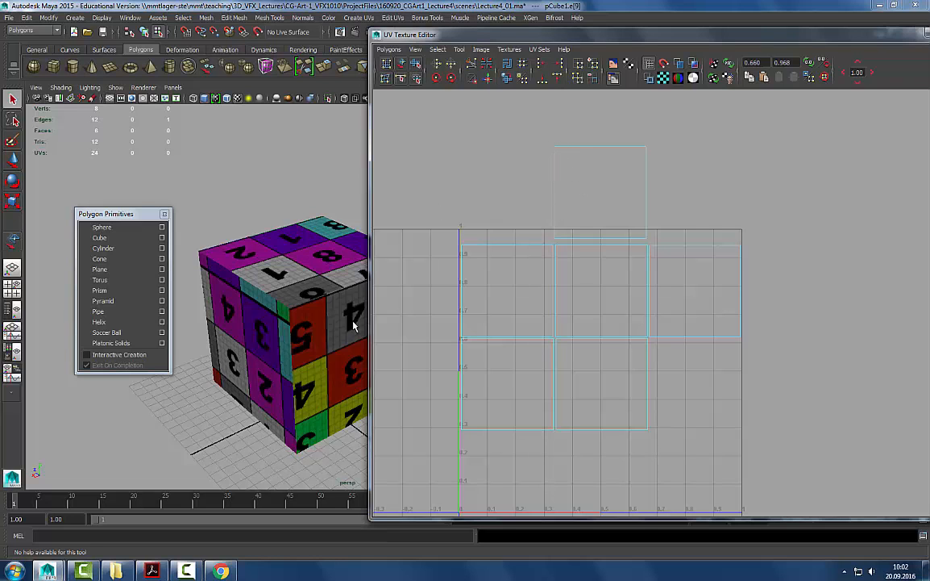
- Orbit around the cube to view its top and right face, and reposition the UV editor
{"action": "left_click_drag", "start_coordinate": [270, 303], "coordinate": [304, 300], "text": "alt"}
{"action": "scroll", "coordinate": [304, 300], "scroll_direction": "down", "scroll_amount": 2}
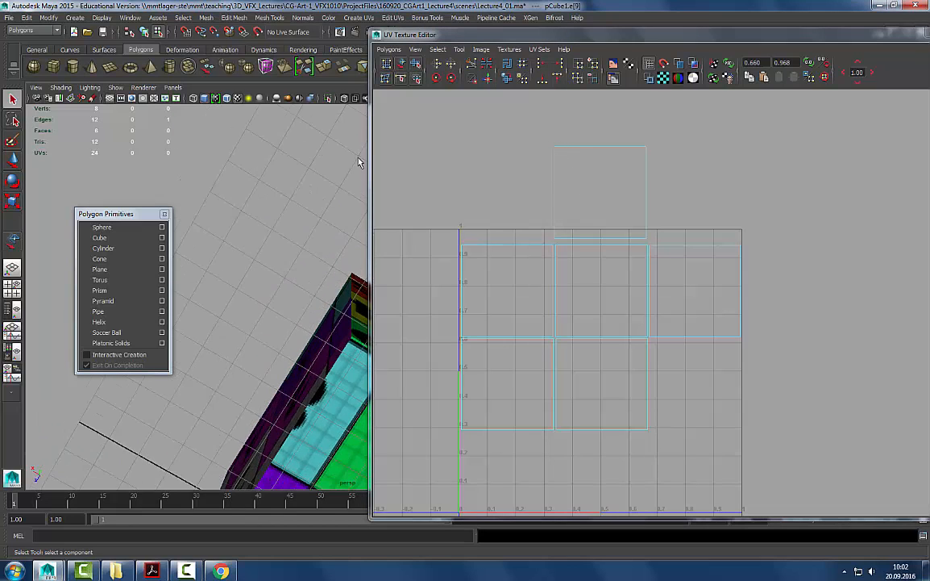
{"action": "left_click_drag", "start_coordinate": [436, 37], "coordinate": [682, 47]}
{"action": "left_click_drag", "start_coordinate": [447, 298], "coordinate": [352, 316], "text": "alt"}
{"action": "scroll", "coordinate": [352, 316], "scroll_direction": "down", "scroll_amount": 2}
{"action": "scroll", "coordinate": [352, 316], "scroll_direction": "down", "scroll_amount": 5}
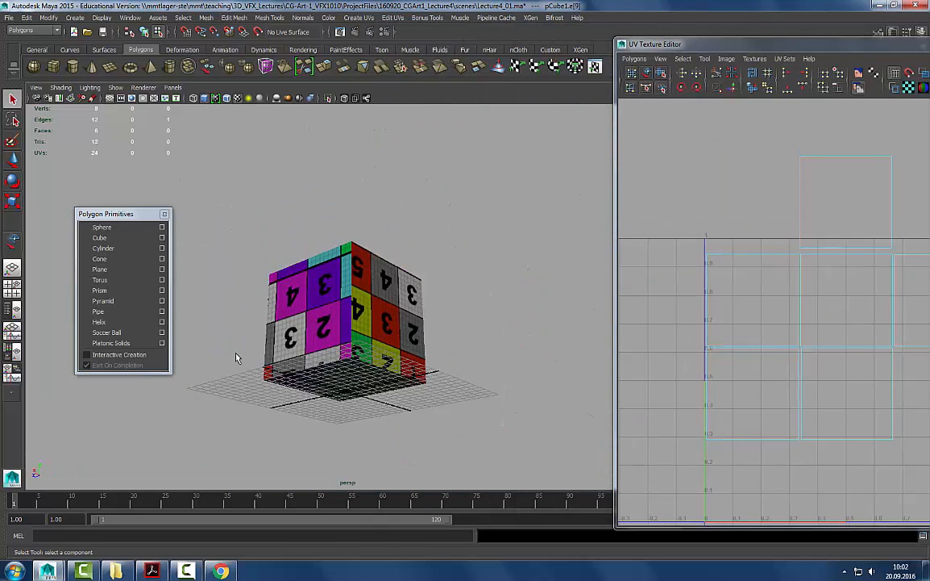
{"action": "left_click_drag", "start_coordinate": [409, 369], "coordinate": [408, 439], "text": "alt"}
{"action": "scroll", "coordinate": [358, 277], "scroll_direction": "up", "scroll_amount": 3}
{"action": "scroll", "coordinate": [358, 277], "scroll_direction": "up", "scroll_amount": 1}
{"action": "left_click_drag", "start_coordinate": [446, 316], "coordinate": [406, 311], "text": "alt"}
{"action": "left_click_drag", "start_coordinate": [733, 46], "coordinate": [441, 44]}
- Move the central shell right and up, settle the top shell into the grid, and switch to edge picking
{"action": "left_click", "coordinate": [356, 71]}
{"action": "left_click_drag", "start_coordinate": [562, 274], "coordinate": [703, 155]}
{"action": "left_click_drag", "start_coordinate": [525, 262], "coordinate": [532, 332]}
{"action": "right_click_drag", "start_coordinate": [532, 332], "coordinate": [718, 291], "text": "alt"}
{"action": "middle_click_drag", "start_coordinate": [434, 210], "coordinate": [663, 227], "text": "alt"}
{"action": "right_click_drag", "start_coordinate": [536, 226], "coordinate": [560, 202]}
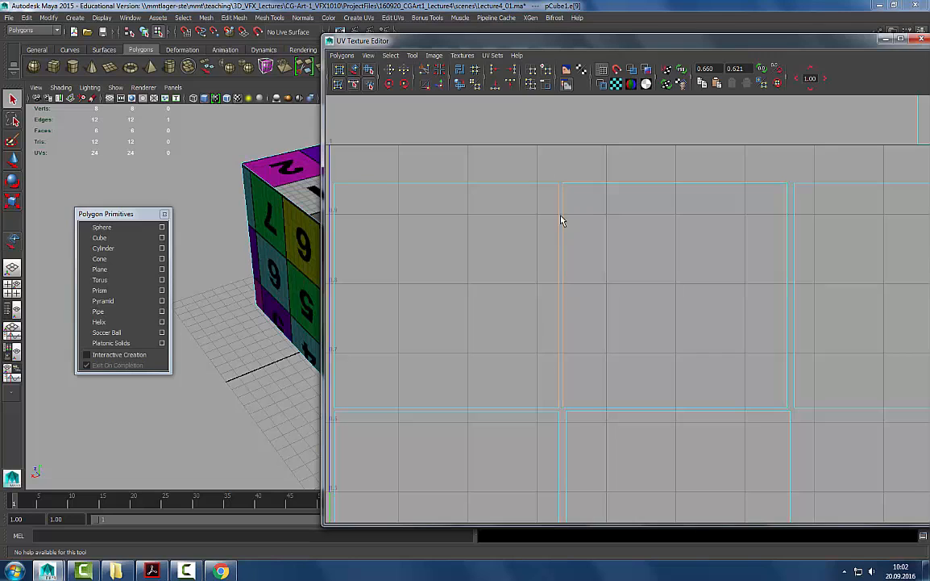
- Sew the selected UV edges, then try moving the two-square shell up-left and undo it
{"action": "left_click", "coordinate": [441, 87]}
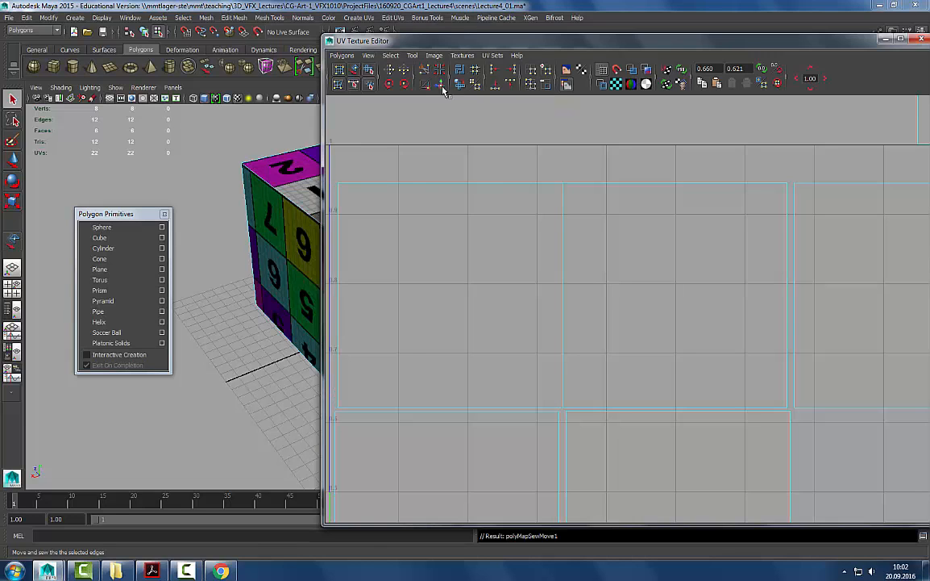
{"action": "right_click_drag", "start_coordinate": [569, 192], "coordinate": [661, 189]}
{"action": "left_click", "coordinate": [355, 71]}
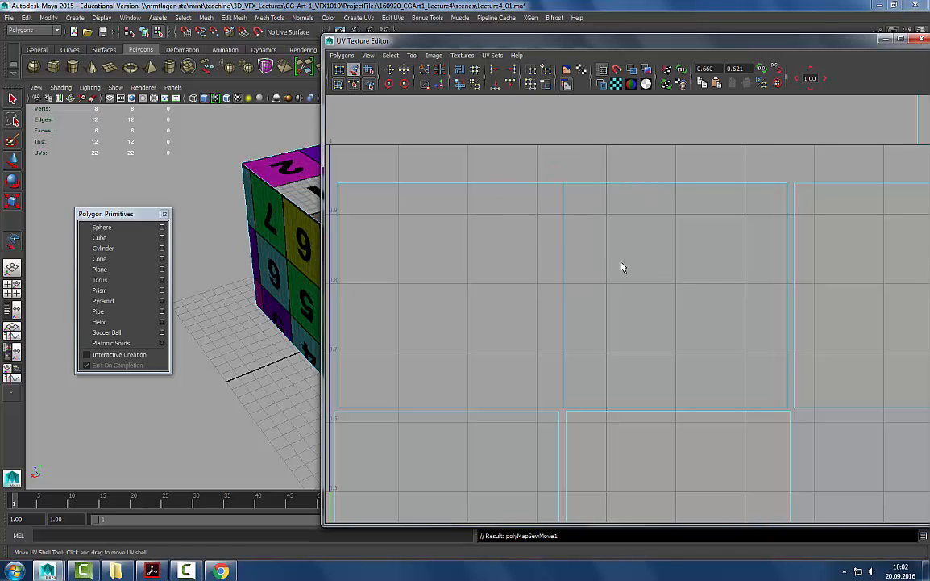
{"action": "scroll", "coordinate": [738, 309], "scroll_direction": "down", "scroll_amount": 3}
{"action": "middle_click_drag", "start_coordinate": [738, 310], "coordinate": [696, 292], "text": "alt"}
{"action": "left_click", "coordinate": [354, 73]}
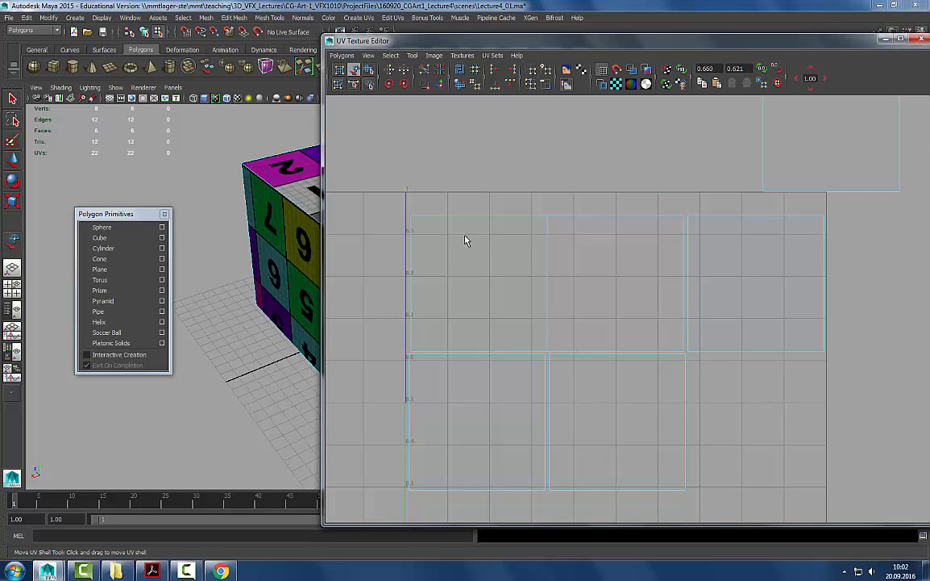
{"action": "left_click", "coordinate": [523, 278]}
{"action": "left_click_drag", "start_coordinate": [546, 281], "coordinate": [531, 250]}
{"action": "key", "text": "ctrl+z"}
- Move the top-right square down-right and the lower-middle square right, testing a 45° rotation
{"action": "right_click_drag", "start_coordinate": [685, 306], "coordinate": [461, 269], "text": "alt"}
{"action": "middle_click_drag", "start_coordinate": [722, 282], "coordinate": [696, 285], "text": "alt"}
{"action": "key", "text": "q"}
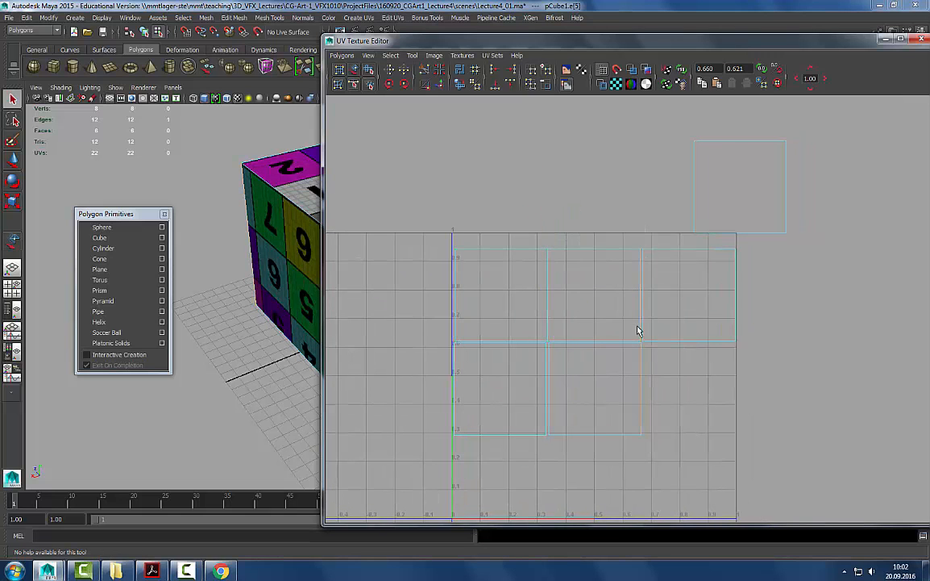
{"action": "left_click", "coordinate": [354, 70]}
{"action": "left_click_drag", "start_coordinate": [666, 303], "coordinate": [749, 428]}
{"action": "left_click_drag", "start_coordinate": [622, 352], "coordinate": [689, 296]}
{"action": "left_click", "coordinate": [388, 84]}
{"action": "left_click", "coordinate": [388, 84]}
- Sew the right shell to its neighbour along the inner border edge, then select the lower shell's split edge
{"action": "key", "text": "q"}
{"action": "right_click_drag", "start_coordinate": [666, 282], "coordinate": [665, 249]}
{"action": "left_click_drag", "start_coordinate": [642, 276], "coordinate": [655, 308]}
{"action": "left_click", "coordinate": [441, 84]}
{"action": "left_click_drag", "start_coordinate": [545, 375], "coordinate": [561, 428]}
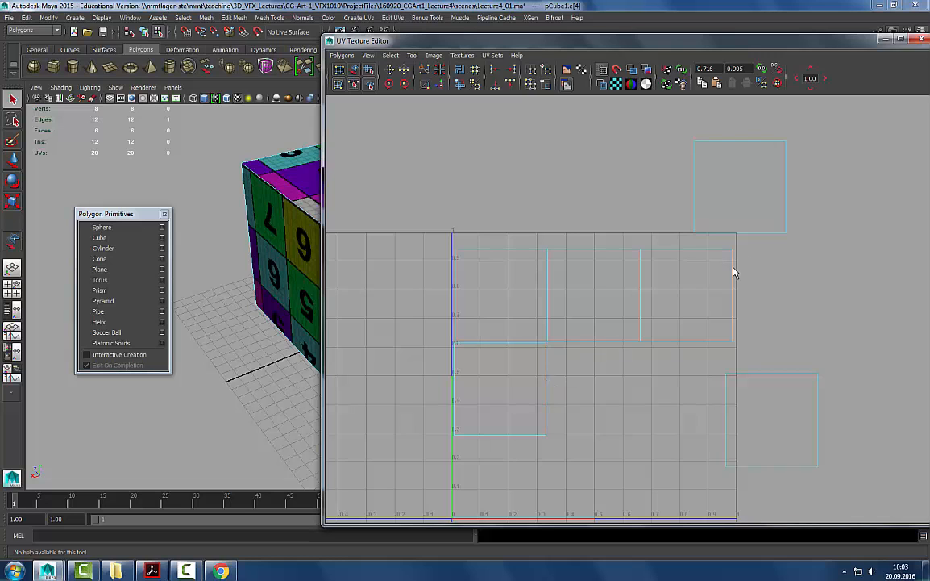
- Rotate the lower-left UV square 90° upright and select its right edge
{"action": "left_click", "coordinate": [353, 70]}
{"action": "left_click", "coordinate": [495, 435]}
{"action": "left_click", "coordinate": [390, 84]}
{"action": "left_click", "coordinate": [391, 84]}
{"action": "right_click_drag", "start_coordinate": [577, 404], "coordinate": [556, 369]}
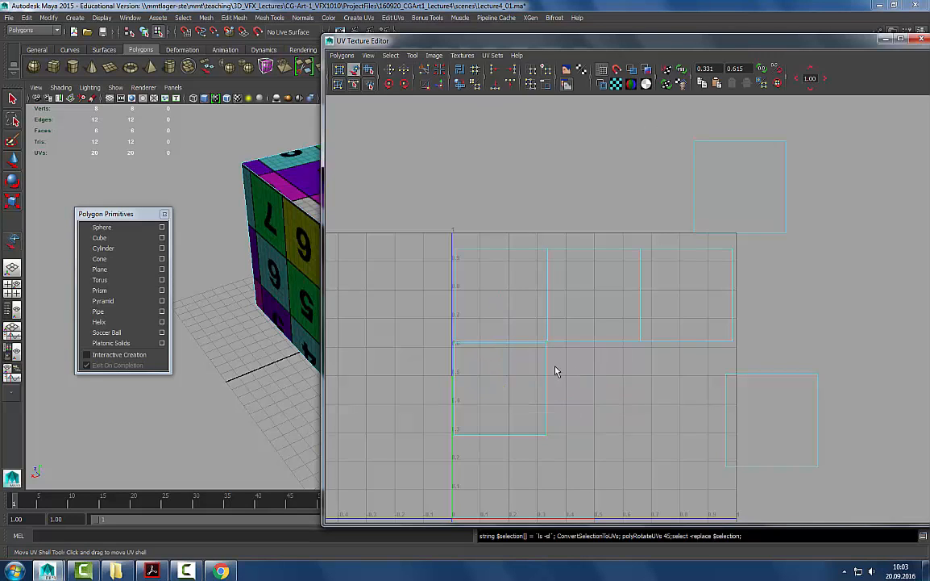
{"action": "left_click", "coordinate": [547, 377]}
- Move the top-right square down beside the lower shell and sew them at the shared edge
{"action": "left_click", "coordinate": [355, 70]}
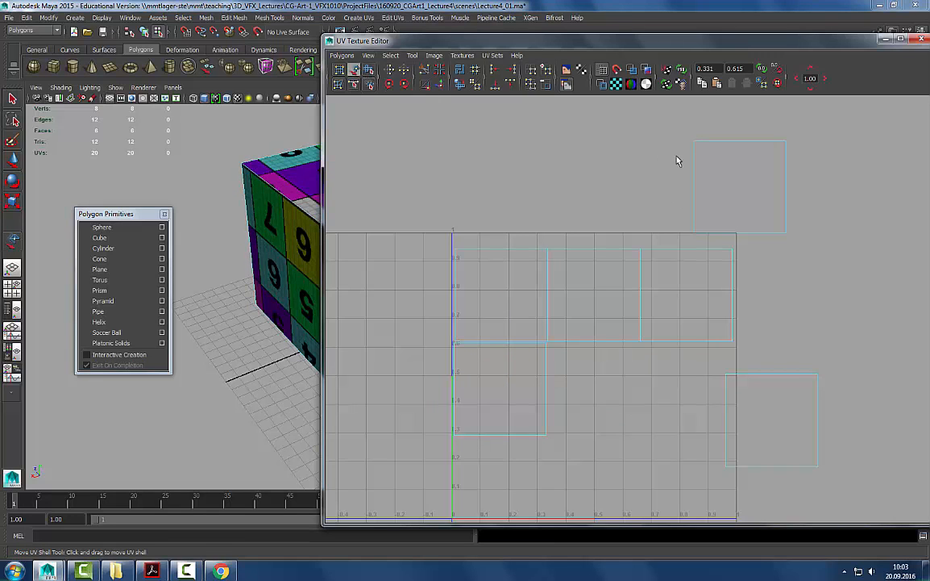
{"action": "left_click_drag", "start_coordinate": [702, 234], "coordinate": [572, 369]}
{"action": "right_click_drag", "start_coordinate": [572, 370], "coordinate": [558, 336]}
{"action": "left_click", "coordinate": [549, 360]}
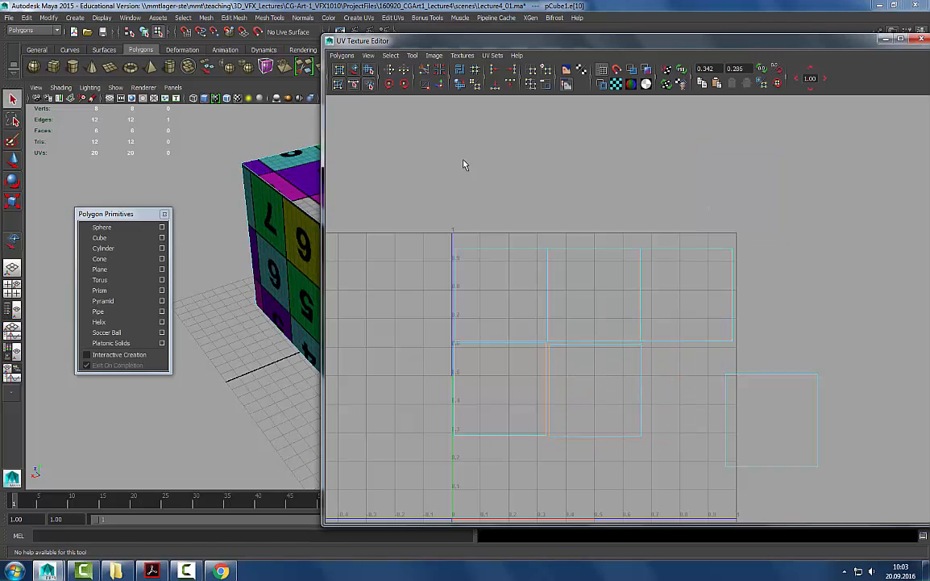
{"action": "left_click", "coordinate": [442, 90]}
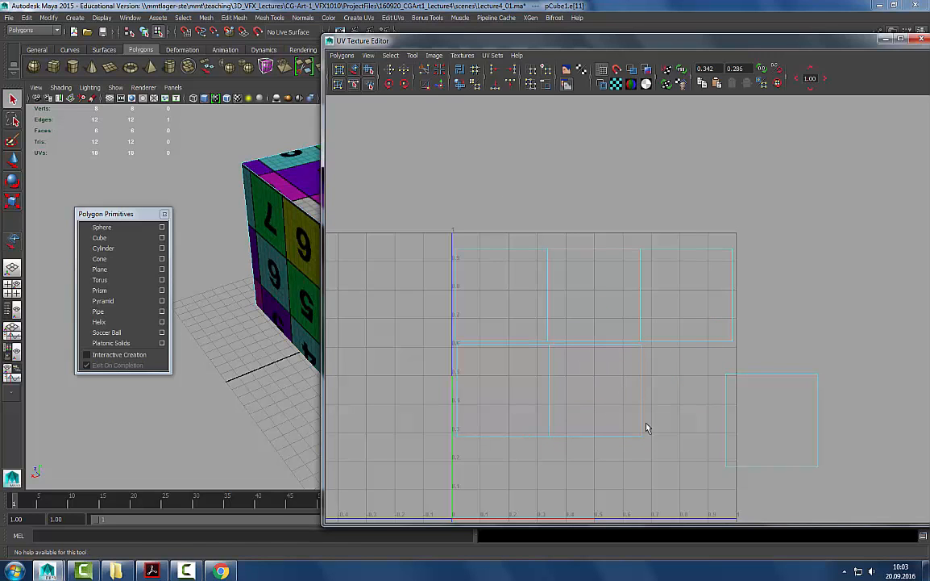
- Select several UV edges to check which edges they match
{"action": "left_click", "coordinate": [736, 435]}
{"action": "left_click", "coordinate": [715, 432]}
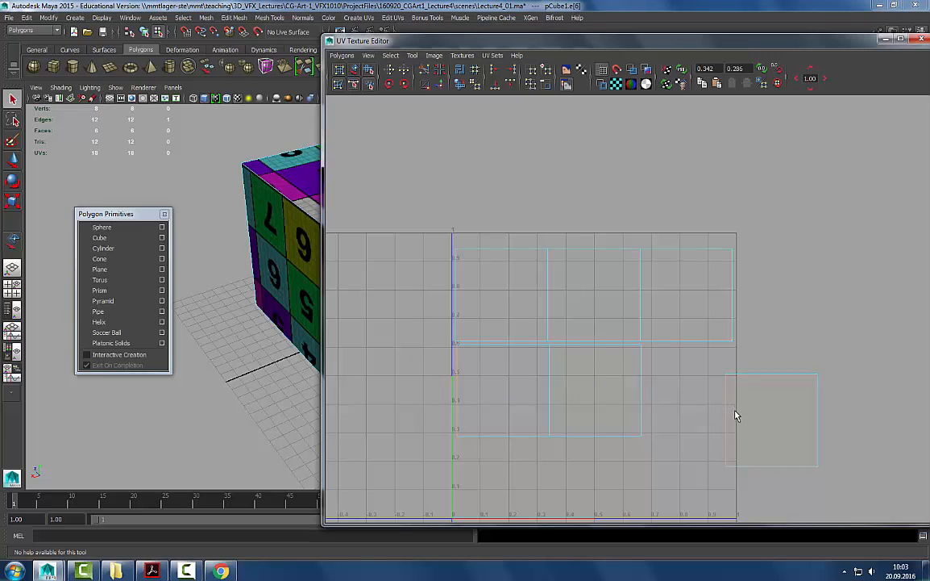
{"action": "left_click", "coordinate": [780, 365]}
{"action": "left_click", "coordinate": [353, 69]}
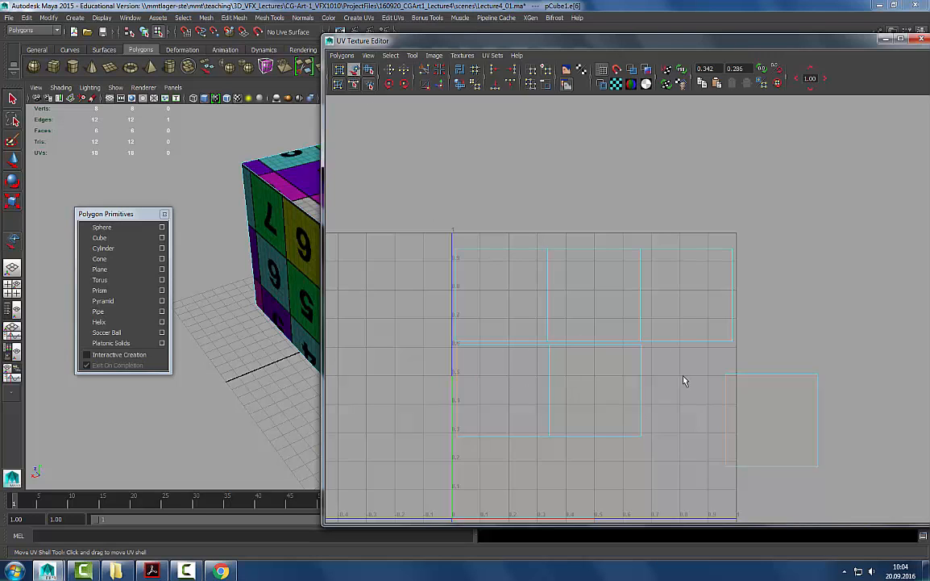
- Move the loose right square left, rotate it 90°, and slide the shells into two aligned rows
{"action": "left_click_drag", "start_coordinate": [678, 438], "coordinate": [300, 400]}
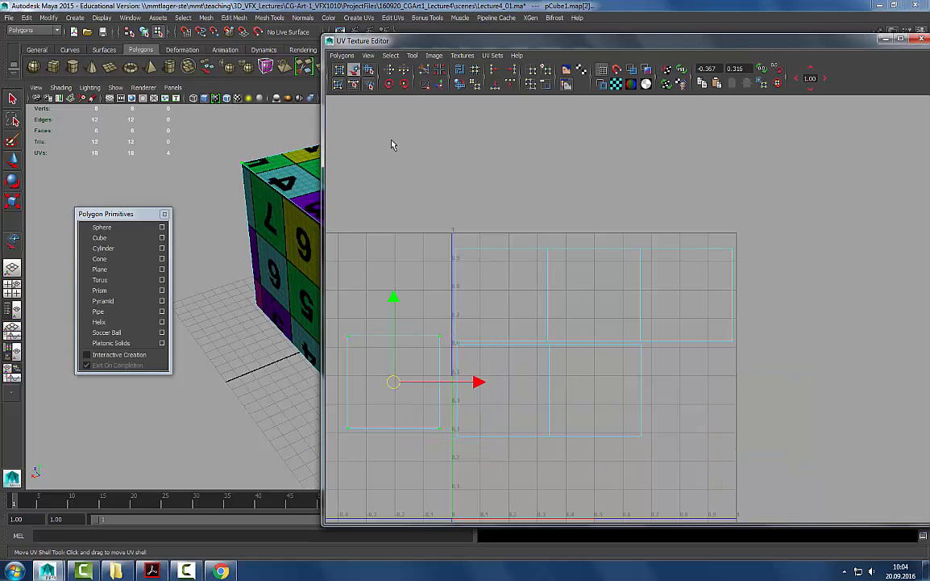
{"action": "left_click", "coordinate": [405, 85]}
{"action": "left_click", "coordinate": [404, 84]}
{"action": "left_click", "coordinate": [555, 405]}
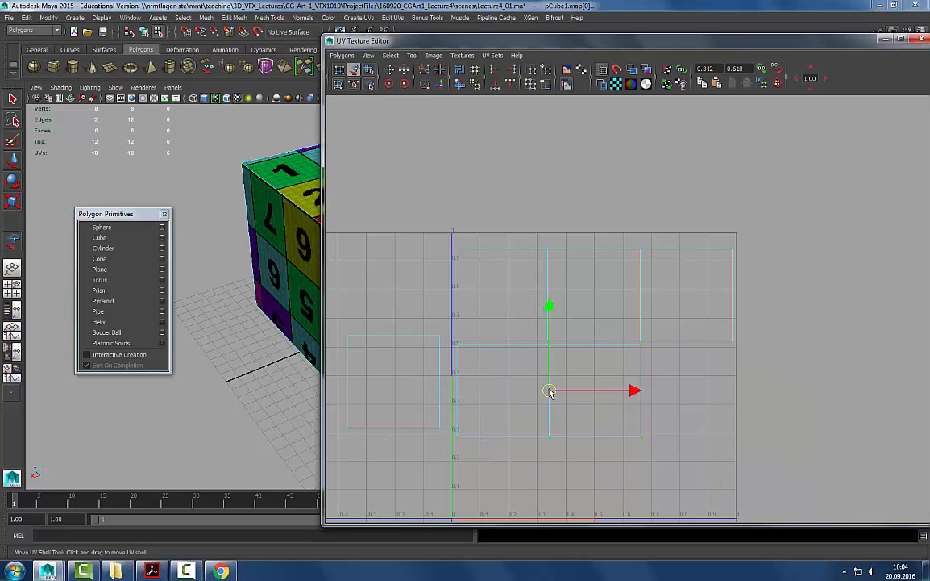
{"action": "left_click_drag", "start_coordinate": [651, 393], "coordinate": [741, 393]}
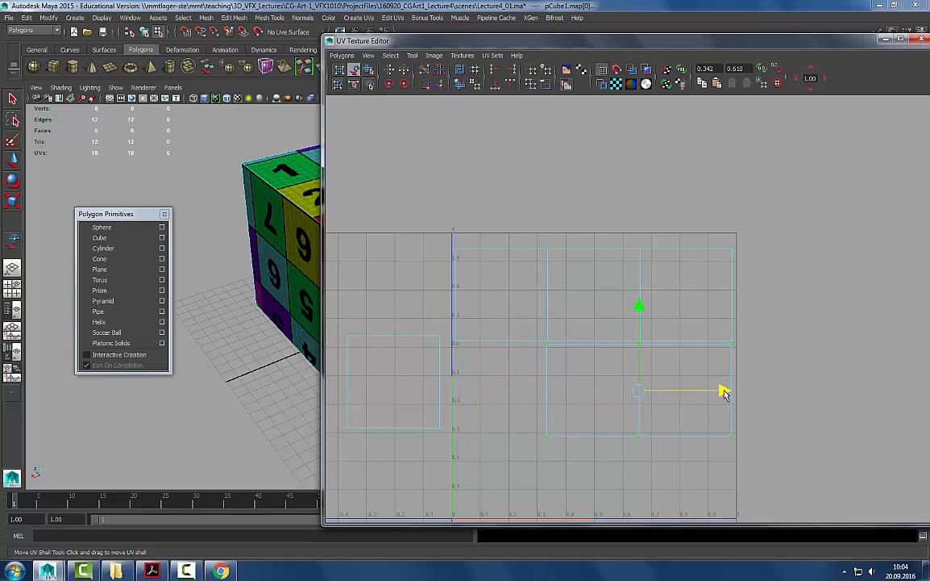
{"action": "left_click", "coordinate": [411, 385]}
{"action": "left_click_drag", "start_coordinate": [403, 385], "coordinate": [503, 388]}
- Sew the last square's border edge onto the layout, then check the upper and lower shells
{"action": "right_click_drag", "start_coordinate": [503, 388], "coordinate": [537, 342]}
{"action": "left_click", "coordinate": [547, 431]}
{"action": "left_click", "coordinate": [437, 86]}
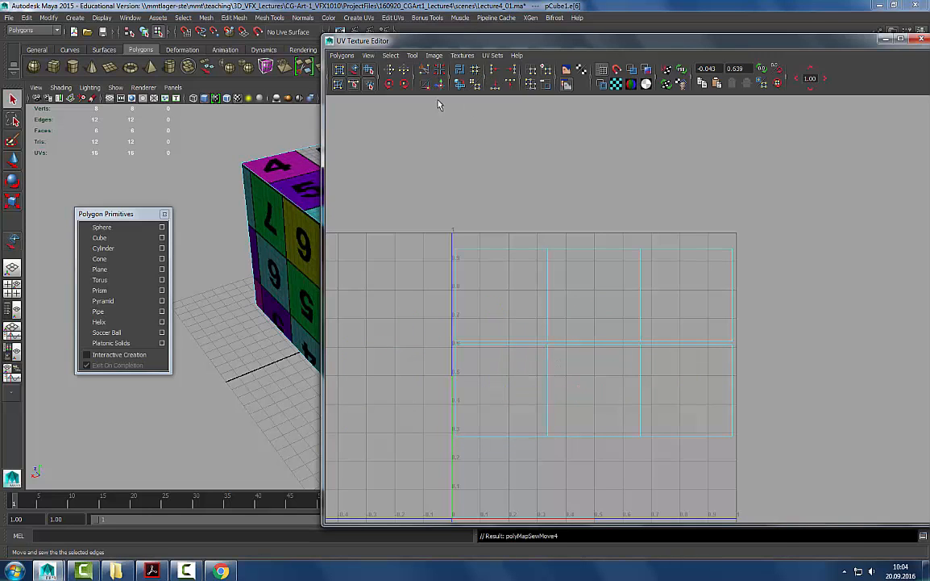
{"action": "left_click", "coordinate": [353, 71]}
{"action": "left_click_drag", "start_coordinate": [454, 40], "coordinate": [533, 37]}
{"action": "left_click", "coordinate": [648, 247]}
{"action": "left_click", "coordinate": [629, 360]}
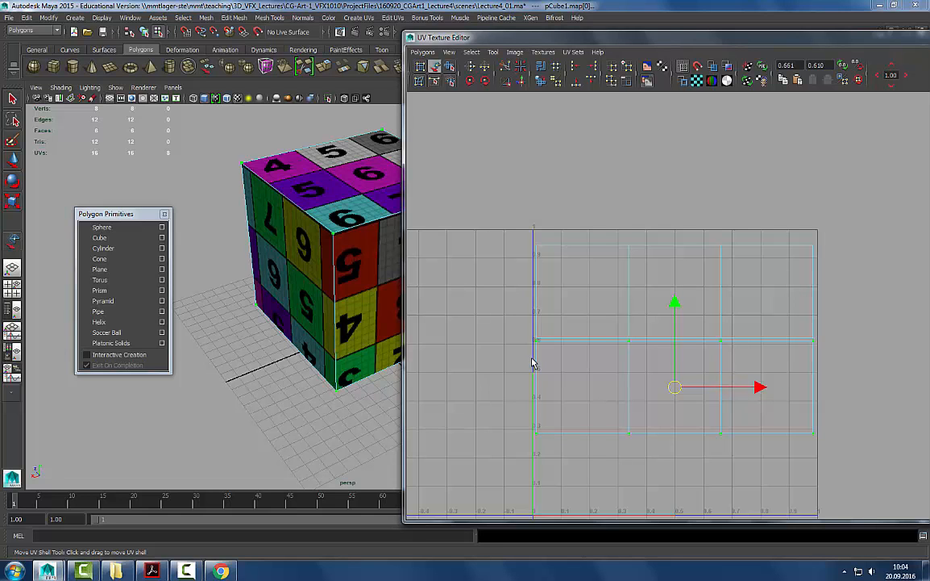
{"action": "scroll", "coordinate": [292, 215], "scroll_direction": "down", "scroll_amount": 2}
{"action": "scroll", "coordinate": [292, 215], "scroll_direction": "down", "scroll_amount": 1}
{"action": "middle_click_drag", "start_coordinate": [437, 220], "coordinate": [378, 218], "text": "alt"}
{"action": "middle_click_drag", "start_coordinate": [567, 204], "coordinate": [608, 176], "text": "alt"}
{"action": "left_click_drag", "start_coordinate": [819, 184], "coordinate": [590, 433]}
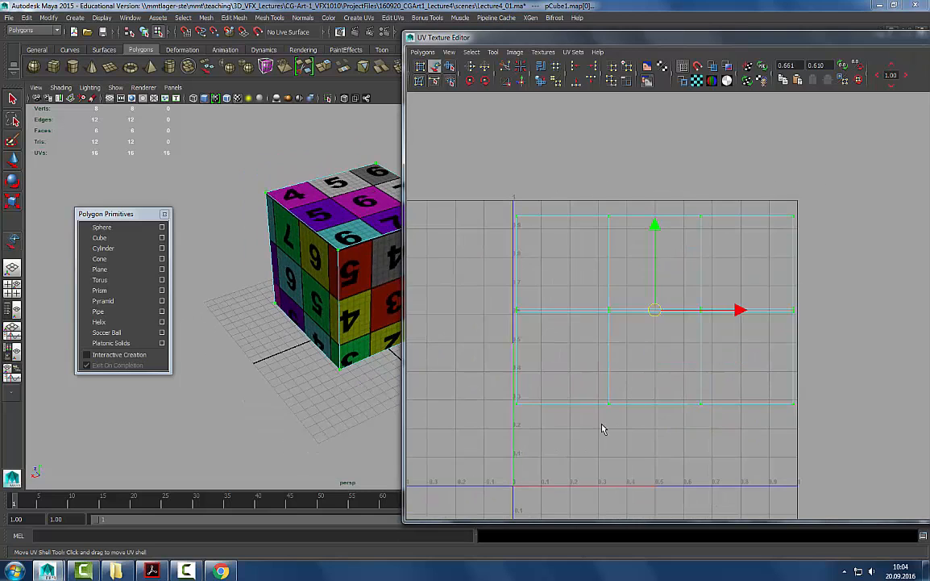
{"action": "key", "text": "r"}
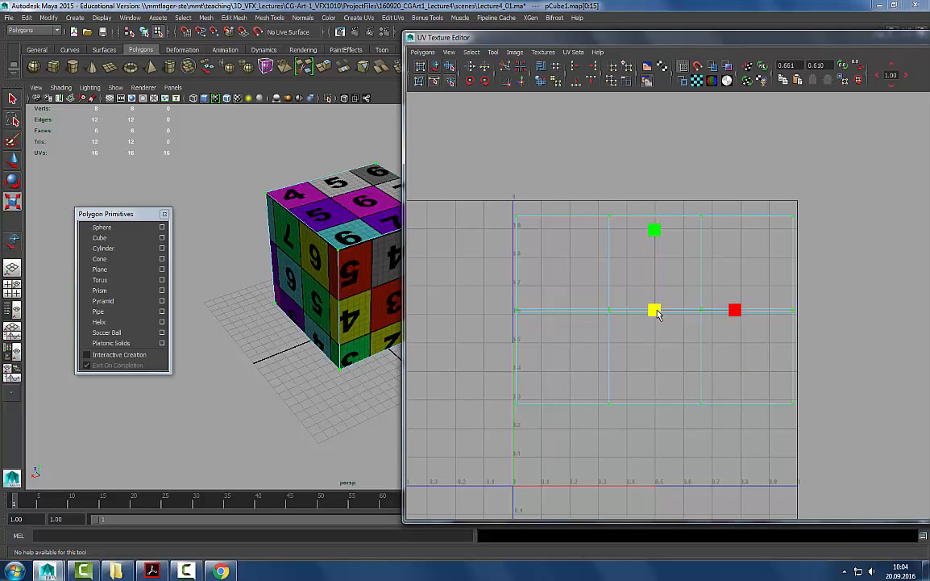
{"action": "key", "text": "w"}
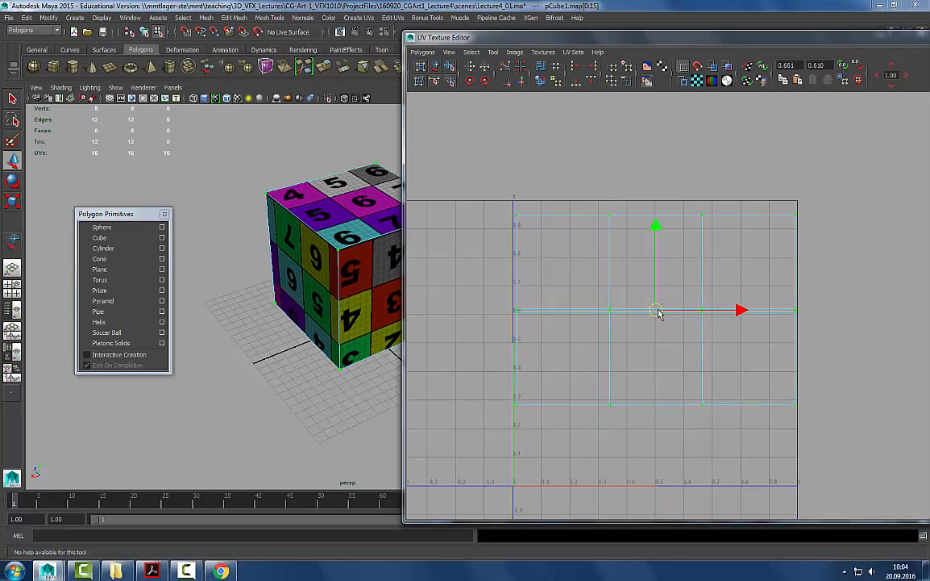
{"action": "key", "text": "q"}
{"action": "right_click_drag", "start_coordinate": [324, 208], "coordinate": [364, 174]}
{"action": "middle_click_drag", "start_coordinate": [351, 250], "coordinate": [328, 301], "text": "alt"}
{"action": "left_click_drag", "start_coordinate": [328, 303], "coordinate": [295, 291], "text": "alt"}
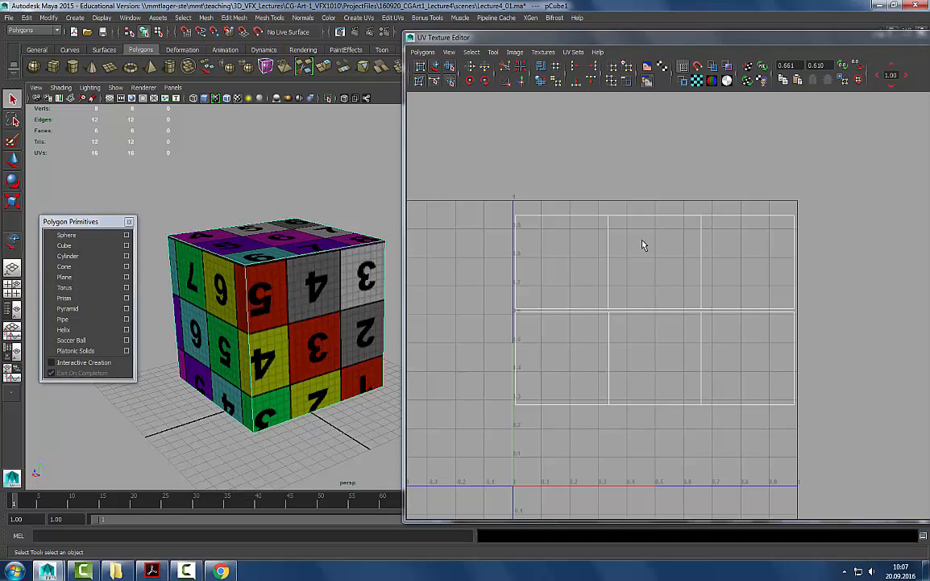
- Move one UV square up-right out of the top row and shrink it so its face shows a big 8
{"action": "right_click_drag", "start_coordinate": [754, 287], "coordinate": [697, 205]}
{"action": "left_click", "coordinate": [702, 255]}
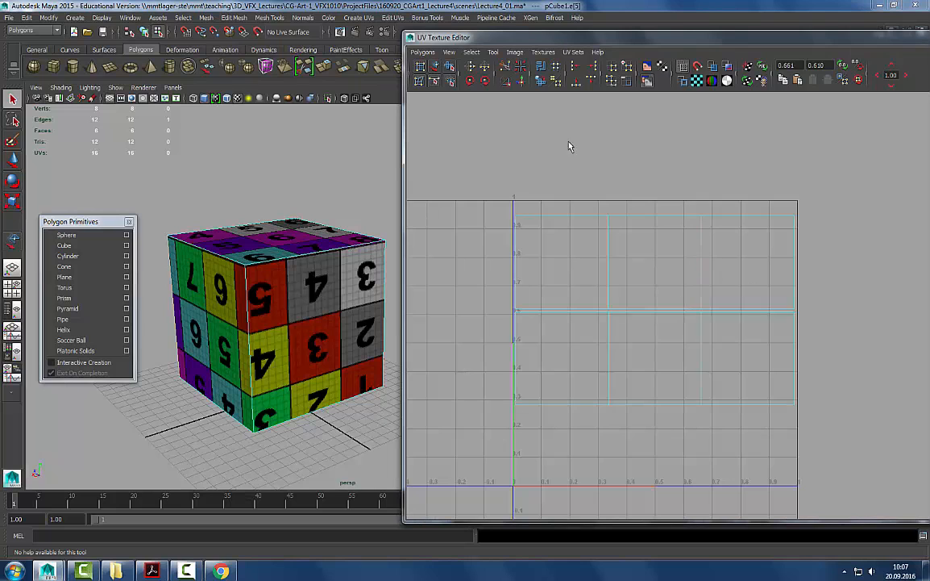
{"action": "left_click", "coordinate": [435, 67]}
{"action": "mouse_move", "coordinate": [742, 271]}
{"action": "left_mouse_down"}
{"action": "mouse_move", "coordinate": [758, 257]}
{"action": "mouse_move", "coordinate": [750, 264]}
{"action": "left_mouse_up"}
{"action": "key", "text": "r"}
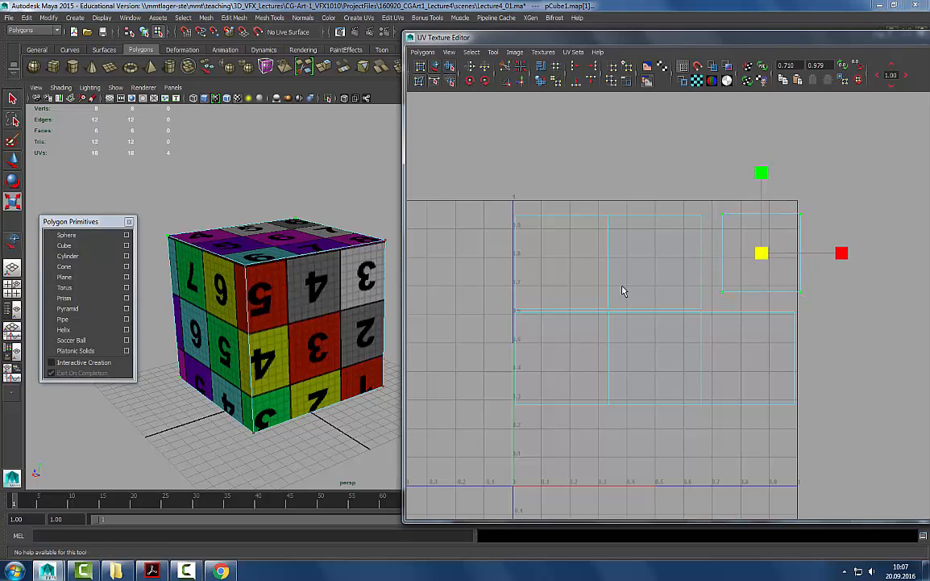
{"action": "scroll", "coordinate": [246, 273], "scroll_direction": "up", "scroll_amount": 4}
{"action": "left_click_drag", "start_coordinate": [263, 303], "coordinate": [342, 310], "text": "alt"}
{"action": "scroll", "coordinate": [298, 276], "scroll_direction": "down", "scroll_amount": 4}
{"action": "left_click_drag", "start_coordinate": [759, 256], "coordinate": [707, 275]}
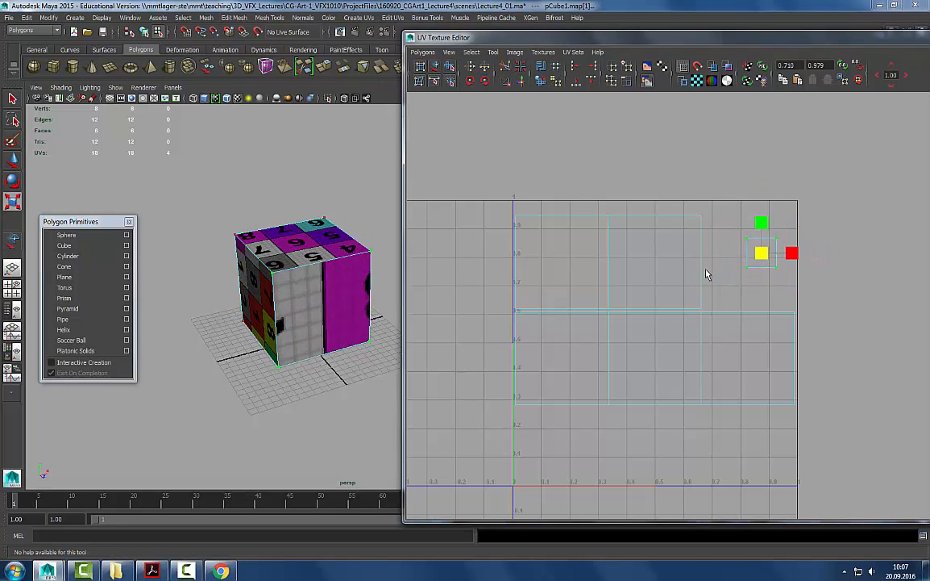
{"action": "key", "text": "w"}
{"action": "left_click_drag", "start_coordinate": [760, 257], "coordinate": [737, 258]}
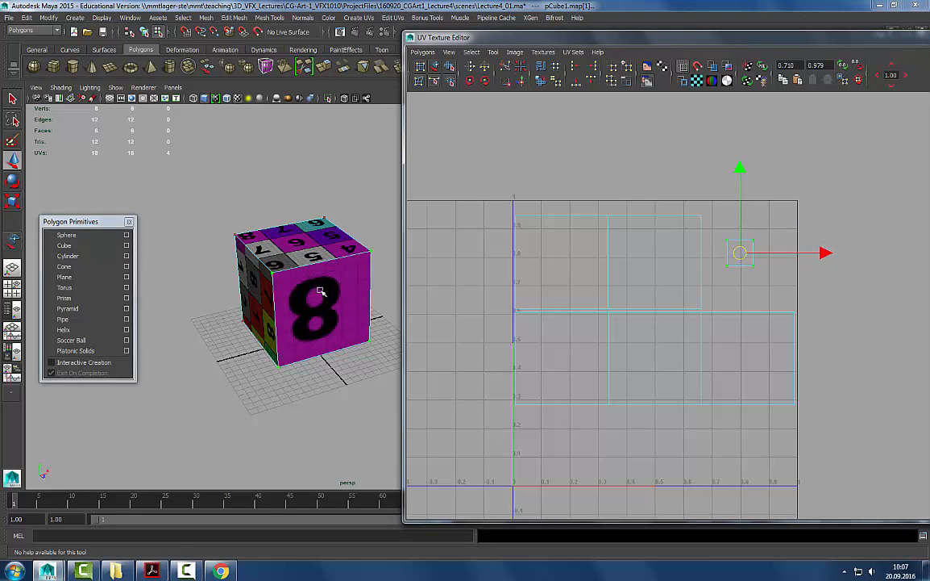
- Orbit, zoom and pan around the cube to inspect its textured faces from several sides
{"action": "left_click_drag", "start_coordinate": [343, 307], "coordinate": [324, 308], "text": "alt"}
{"action": "mouse_move", "coordinate": [325, 307]}
{"action": "right_mouse_down", "text": "alt"}
{"action": "mouse_move", "coordinate": [301, 305]}
{"action": "mouse_move", "coordinate": [342, 306]}
{"action": "right_mouse_up", "text": "alt"}
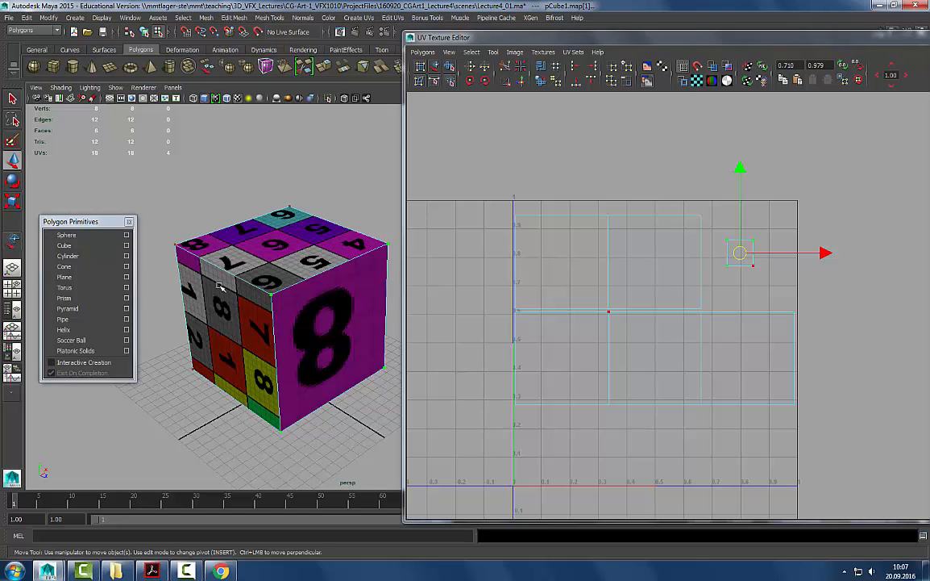
{"action": "left_click_drag", "start_coordinate": [483, 38], "coordinate": [700, 65]}
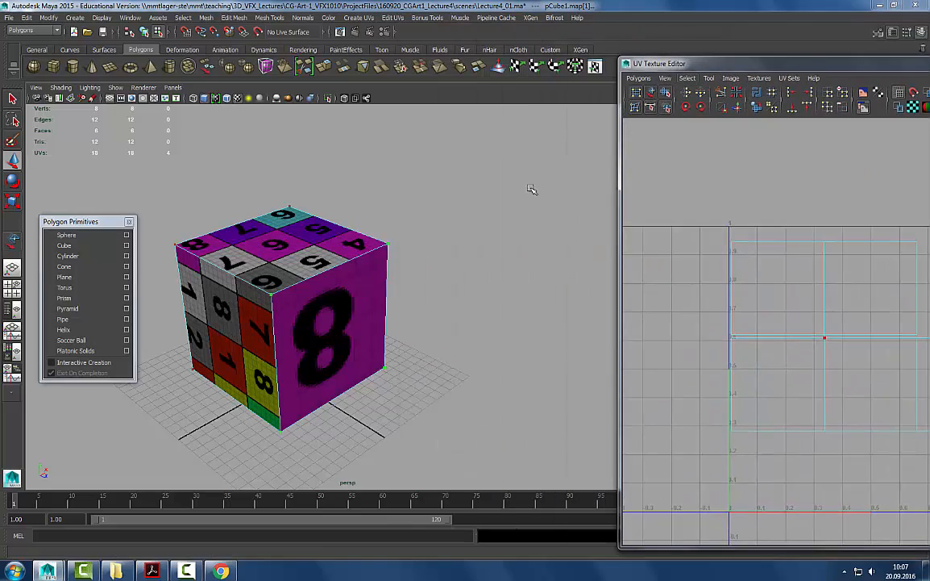
{"action": "middle_click_drag", "start_coordinate": [350, 282], "coordinate": [459, 284], "text": "alt"}
{"action": "right_click_drag", "start_coordinate": [458, 284], "coordinate": [604, 279], "text": "alt"}
{"action": "left_click_drag", "start_coordinate": [459, 301], "coordinate": [436, 296], "text": "alt"}
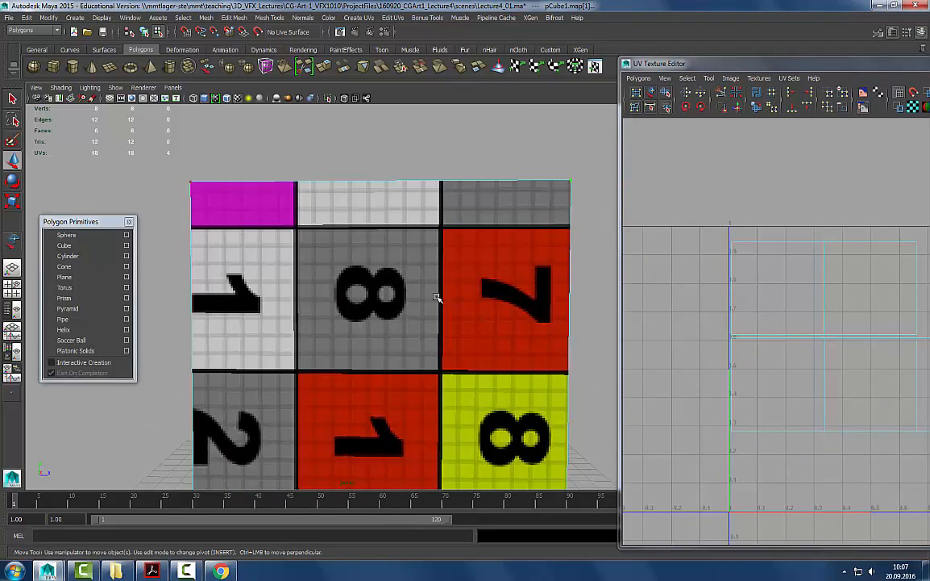
{"action": "right_click_drag", "start_coordinate": [436, 297], "coordinate": [537, 311], "text": "alt"}
{"action": "left_click_drag", "start_coordinate": [536, 311], "coordinate": [487, 319], "text": "alt"}
{"action": "right_click_drag", "start_coordinate": [487, 319], "coordinate": [419, 315], "text": "alt"}
{"action": "left_click_drag", "start_coordinate": [419, 314], "coordinate": [405, 320], "text": "alt"}
{"action": "left_click_drag", "start_coordinate": [695, 68], "coordinate": [483, 66]}
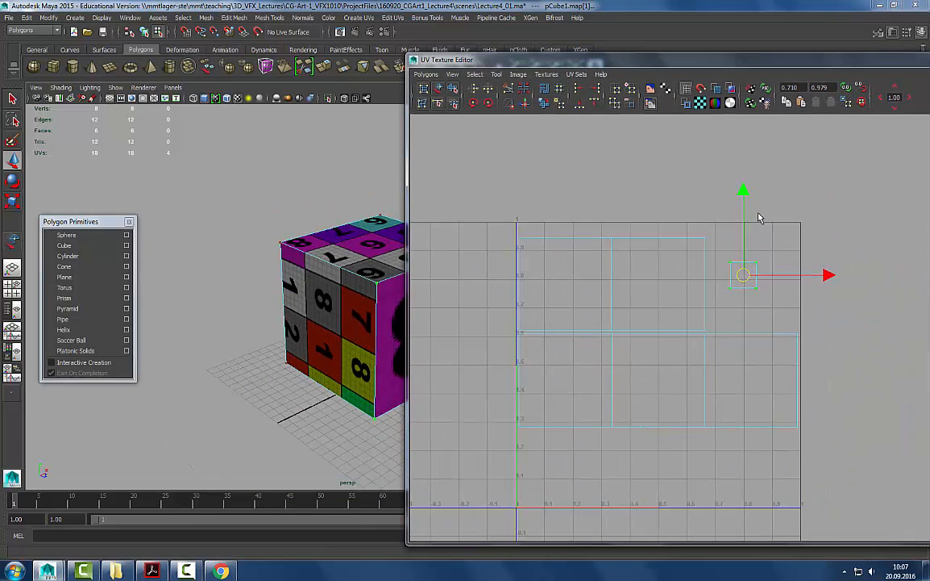
- Fine-tune the square's size and position on the pink 8 face, then move it beside the upper row
{"action": "key", "text": "r"}
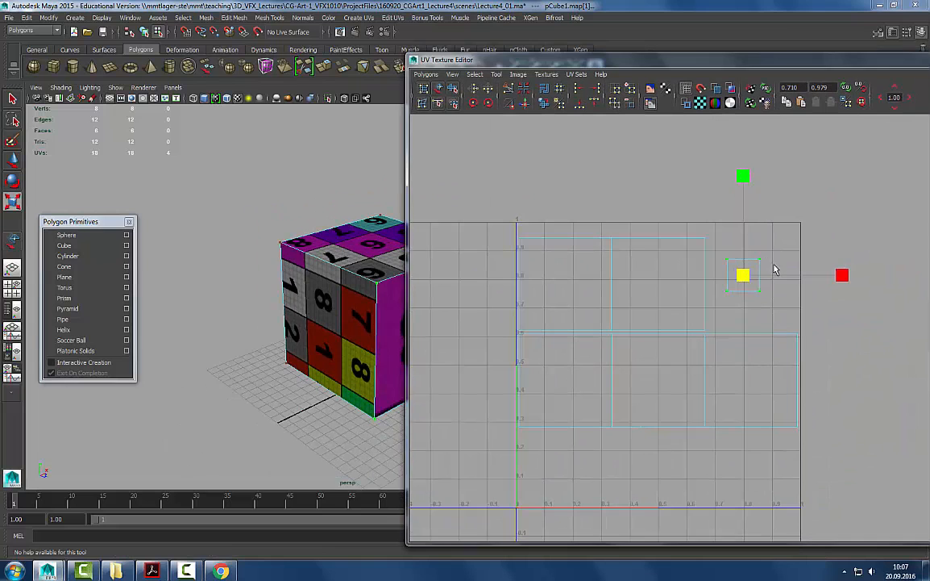
{"action": "left_click_drag", "start_coordinate": [367, 286], "coordinate": [391, 303], "text": "alt"}
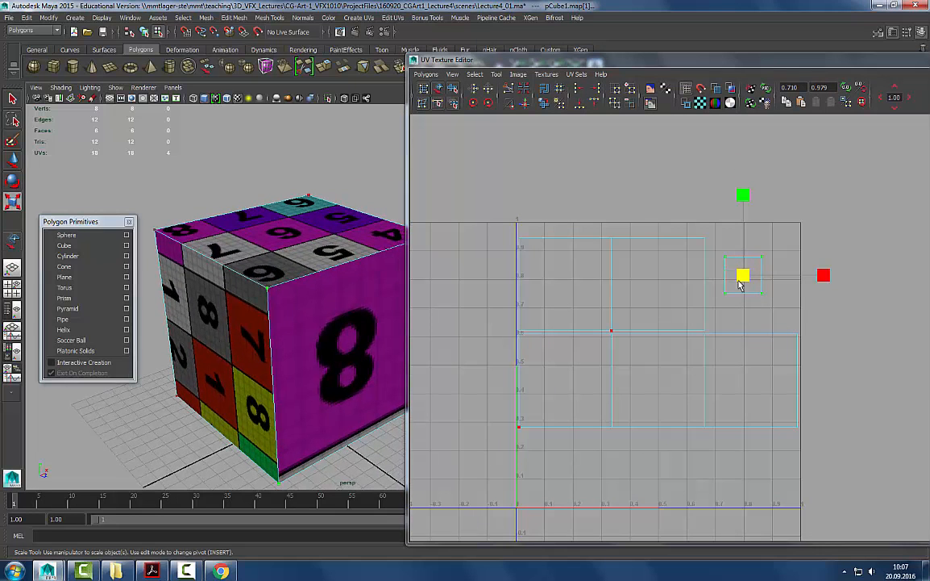
{"action": "left_click_drag", "start_coordinate": [744, 276], "coordinate": [851, 252]}
{"action": "key", "text": "w"}
{"action": "key", "text": "r"}
{"action": "left_click_drag", "start_coordinate": [194, 280], "coordinate": [348, 276], "text": "alt"}
{"action": "key", "text": "w"}
{"action": "left_click_drag", "start_coordinate": [786, 172], "coordinate": [786, 181]}
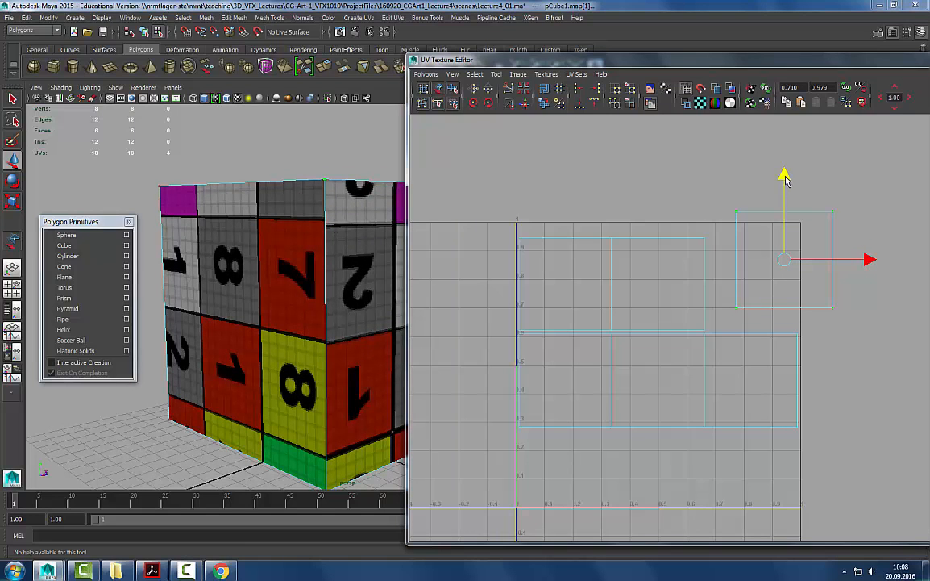
{"action": "key", "text": "r"}
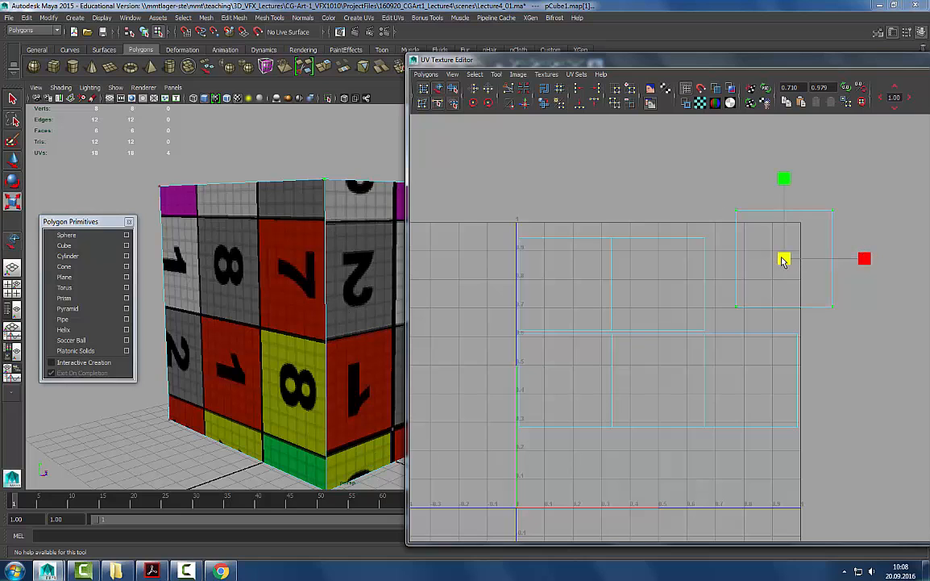
{"action": "left_click_drag", "start_coordinate": [784, 262], "coordinate": [784, 253]}
{"action": "key", "text": "w"}
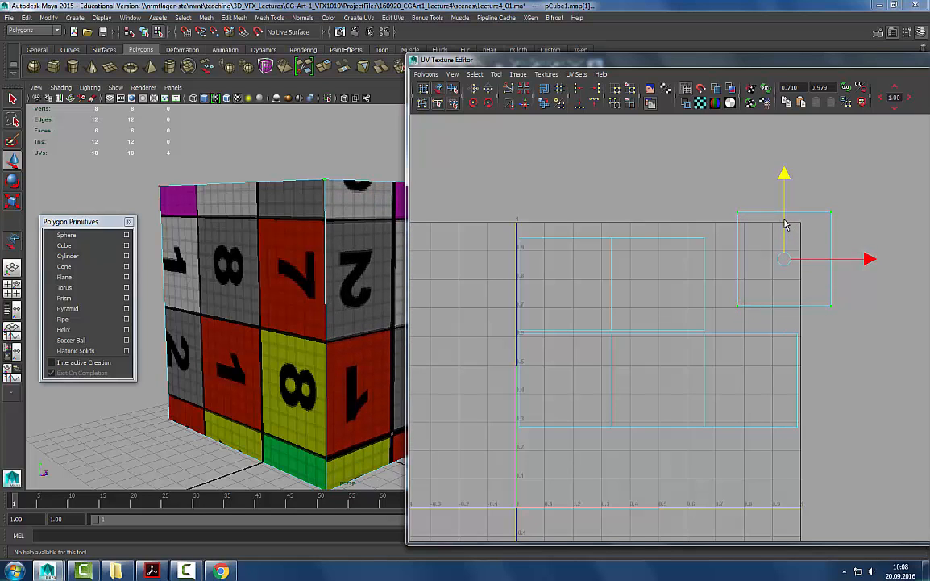
{"action": "left_click_drag", "start_coordinate": [315, 284], "coordinate": [291, 253], "text": "alt"}
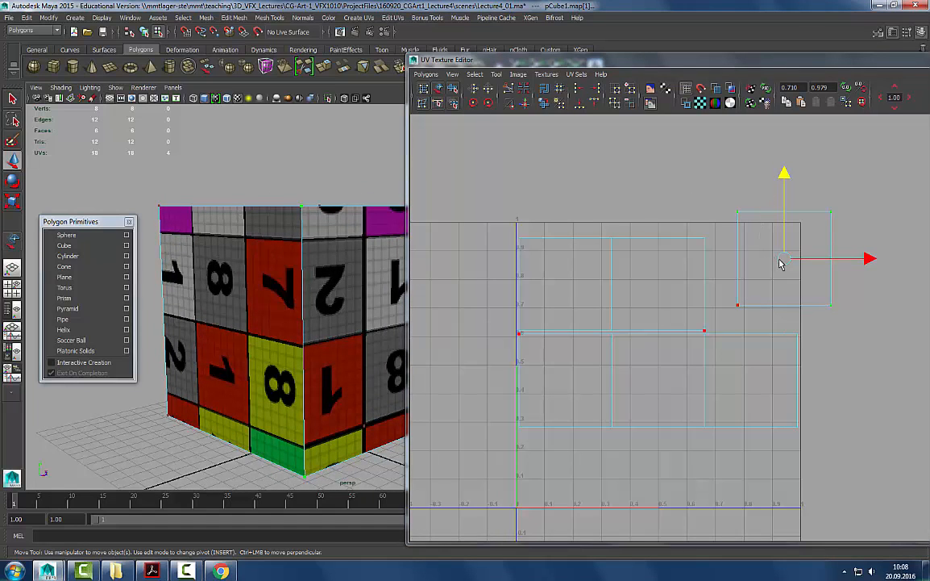
{"action": "left_click_drag", "start_coordinate": [781, 262], "coordinate": [753, 291]}
- Sew the square shell onto the upper row along their shared edge
{"action": "left_click", "coordinate": [742, 267]}
{"action": "right_click_drag", "start_coordinate": [741, 263], "coordinate": [729, 247]}
{"action": "left_click", "coordinate": [705, 287]}
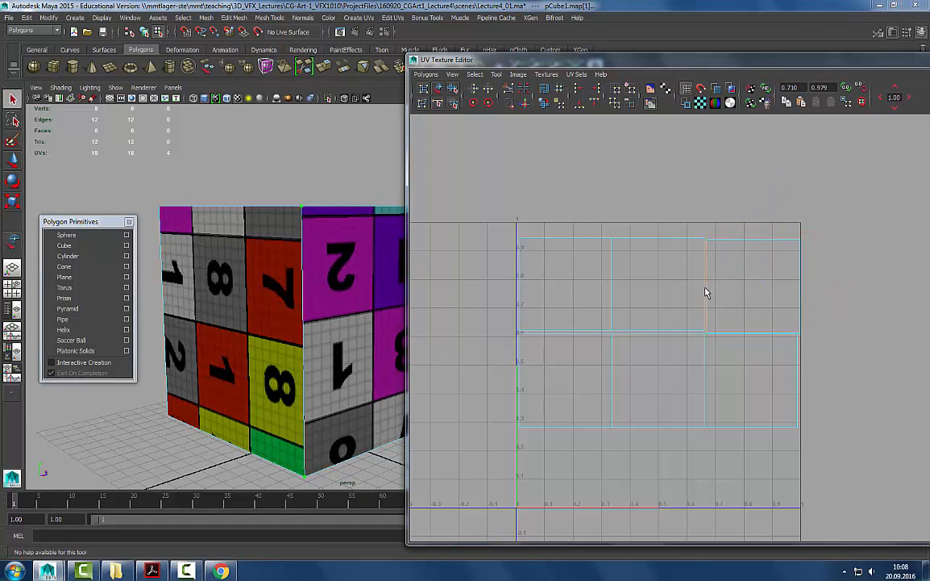
{"action": "left_click", "coordinate": [524, 105]}
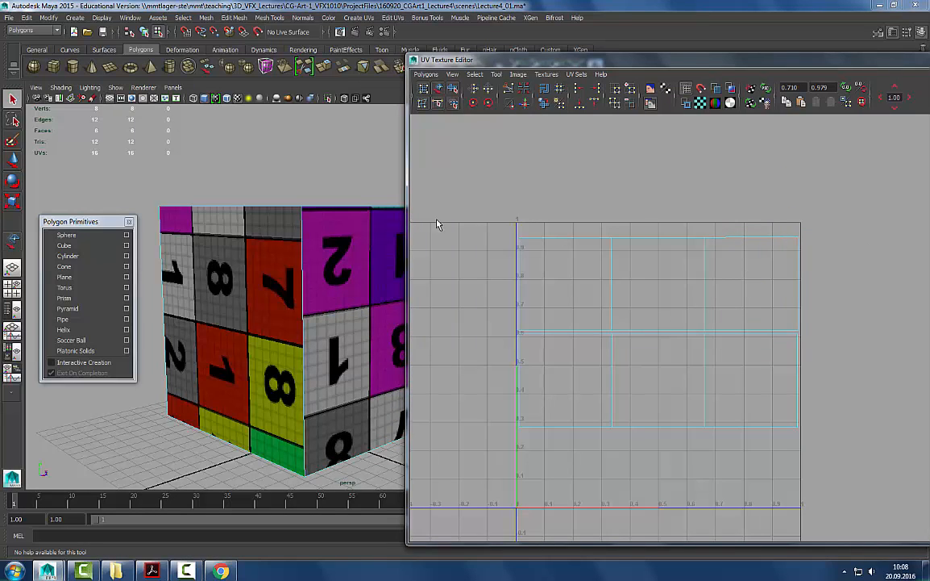
- Reselect the cube and reframe the views so its UV layout is visible
{"action": "right_click_drag", "start_coordinate": [671, 257], "coordinate": [769, 254]}
{"action": "right_click_drag", "start_coordinate": [266, 282], "coordinate": [321, 213]}
{"action": "left_click", "coordinate": [330, 193]}
{"action": "right_click_drag", "start_coordinate": [224, 245], "coordinate": [194, 245], "text": "alt"}
{"action": "left_click_drag", "start_coordinate": [301, 242], "coordinate": [328, 288], "text": "alt"}
{"action": "left_click", "coordinate": [333, 284]}
{"action": "left_click_drag", "start_coordinate": [528, 62], "coordinate": [449, 46]}
- Move the top-right corner UV vertically toward the upper row's edge
{"action": "right_click_drag", "start_coordinate": [677, 247], "coordinate": [755, 249]}
{"action": "left_click_drag", "start_coordinate": [716, 207], "coordinate": [696, 239]}
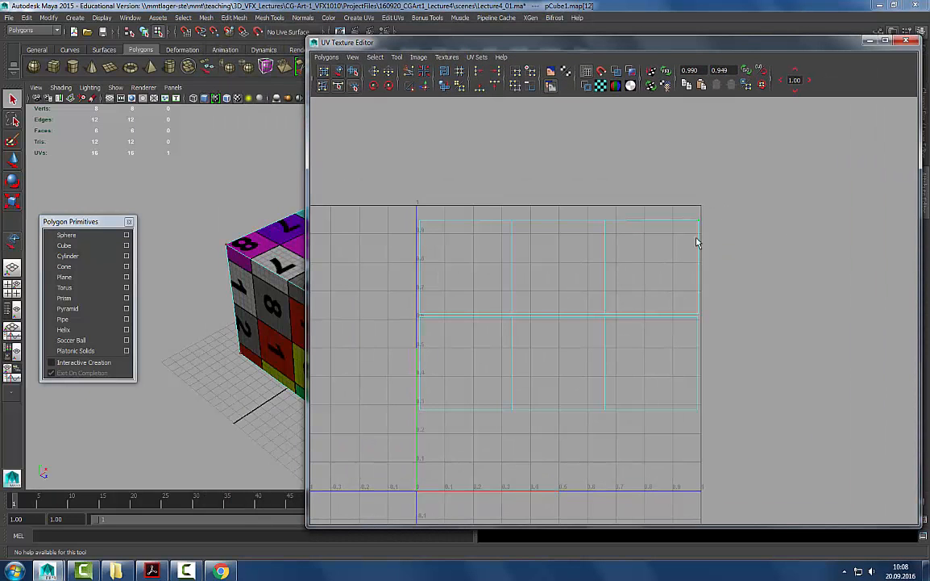
{"action": "middle_click_drag", "start_coordinate": [582, 191], "coordinate": [599, 208], "text": "alt"}
{"action": "right_click_drag", "start_coordinate": [598, 208], "coordinate": [574, 214], "text": "alt"}
{"action": "middle_click_drag", "start_coordinate": [610, 212], "coordinate": [608, 214], "text": "alt"}
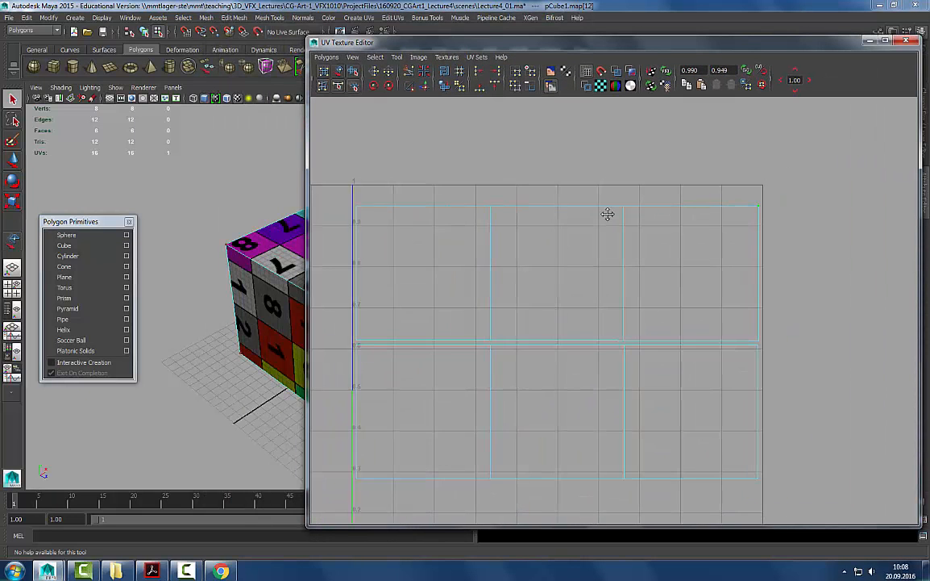
{"action": "key", "text": "w"}
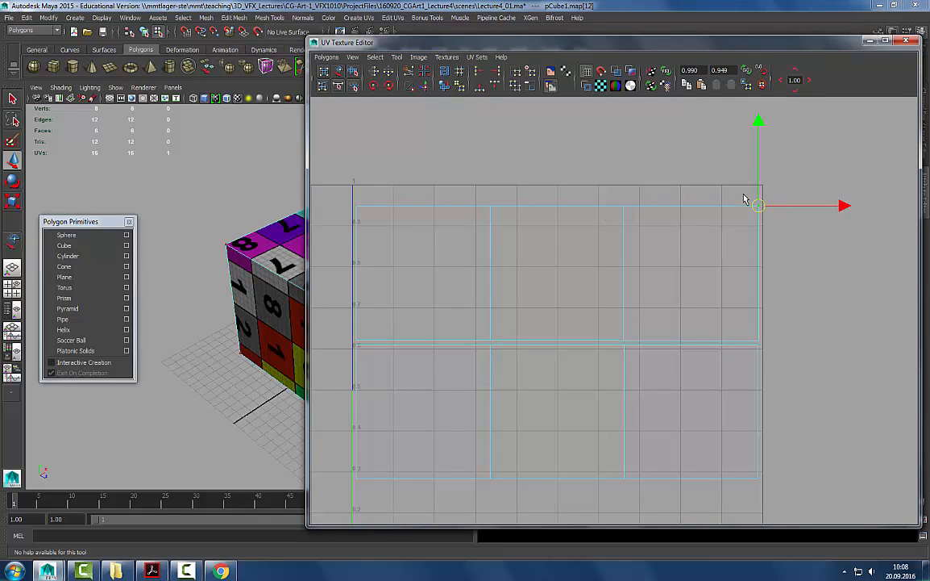
{"action": "left_click_drag", "start_coordinate": [758, 193], "coordinate": [610, 207]}
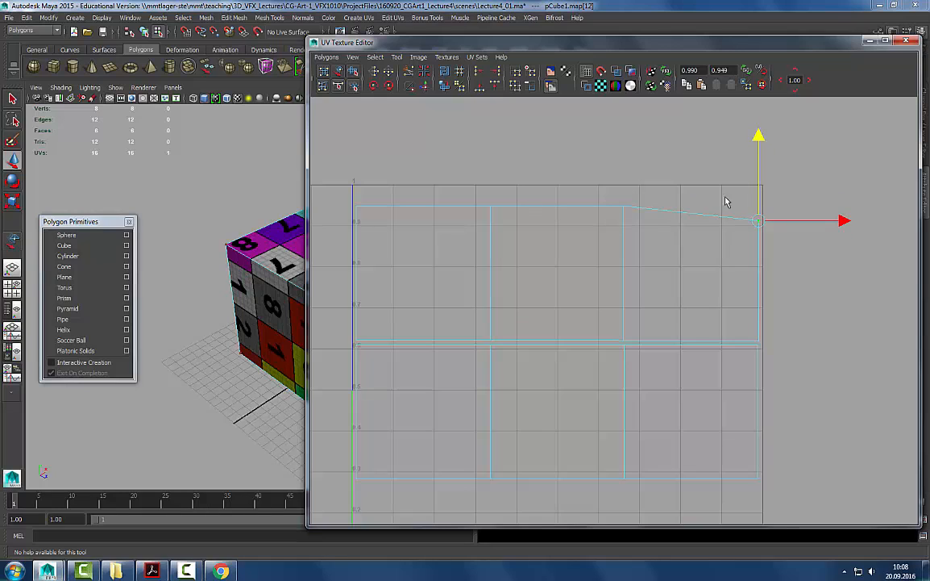
{"action": "left_click", "coordinate": [758, 187]}
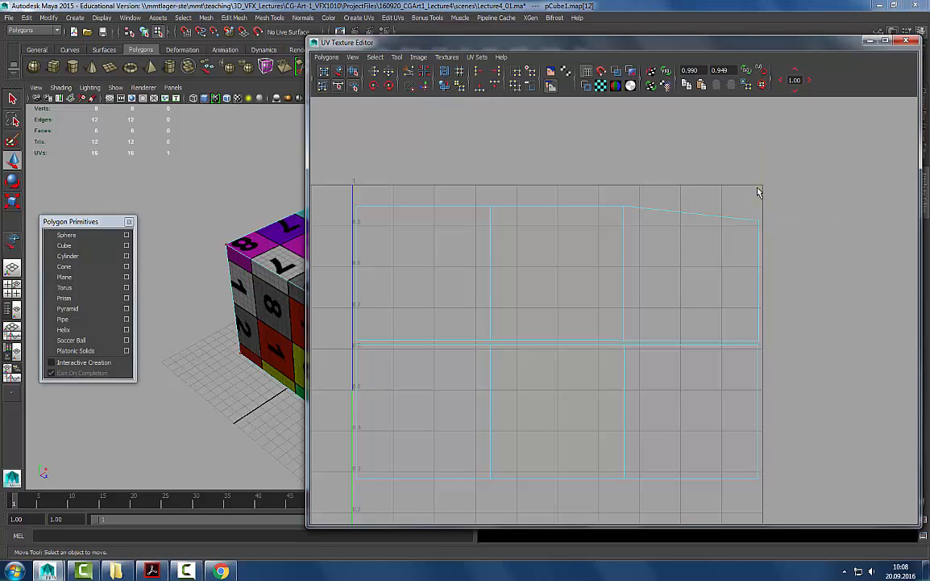
{"action": "key", "text": "ctrl+z"}
{"action": "left_click", "coordinate": [761, 189]}
{"action": "mouse_move", "coordinate": [762, 193]}
{"action": "left_mouse_down"}
{"action": "mouse_move", "coordinate": [759, 179]}
{"action": "mouse_move", "coordinate": [762, 211]}
{"action": "left_mouse_up"}
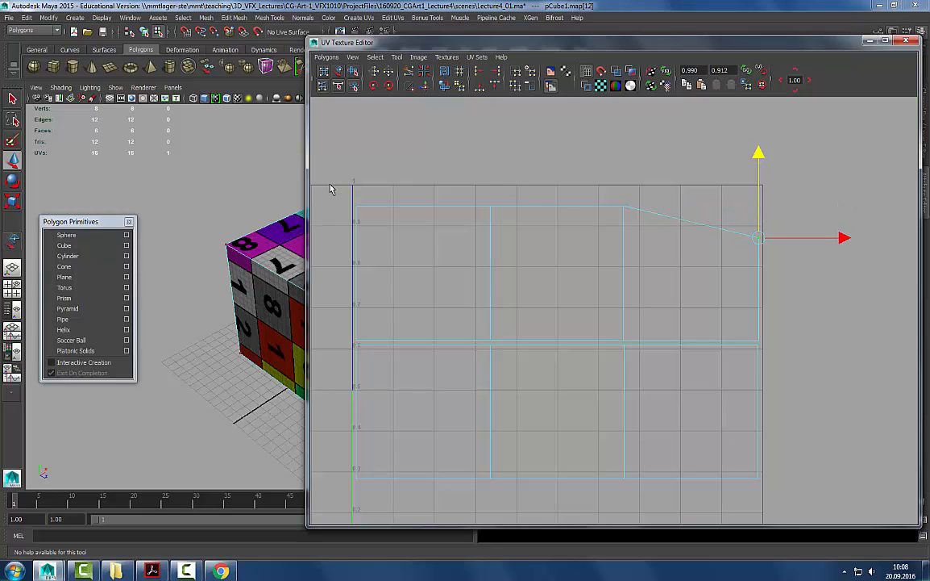
- Align the whole top row of UVs to the highest V value
{"action": "left_click_drag", "start_coordinate": [657, 171], "coordinate": [236, 216]}
{"action": "left_click_drag", "start_coordinate": [745, 153], "coordinate": [297, 226]}
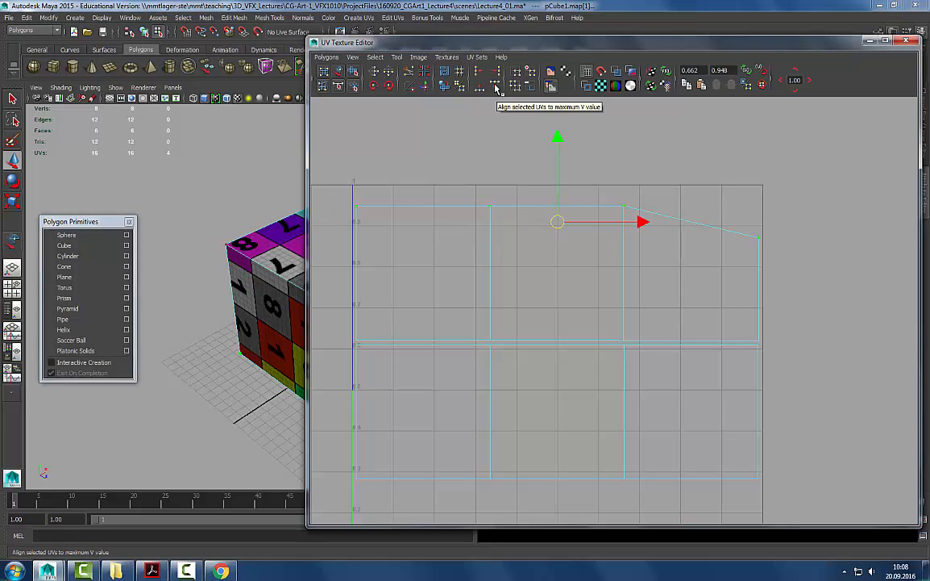
{"action": "left_click", "coordinate": [495, 89]}
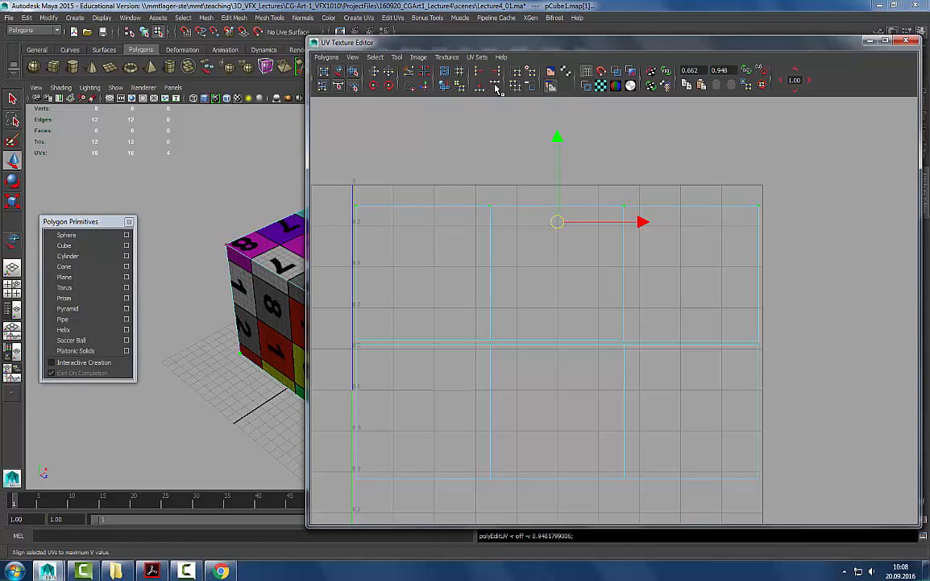
{"action": "left_click", "coordinate": [756, 188]}
{"action": "left_click_drag", "start_coordinate": [747, 248], "coordinate": [766, 218]}
{"action": "left_click_drag", "start_coordinate": [766, 153], "coordinate": [326, 213]}
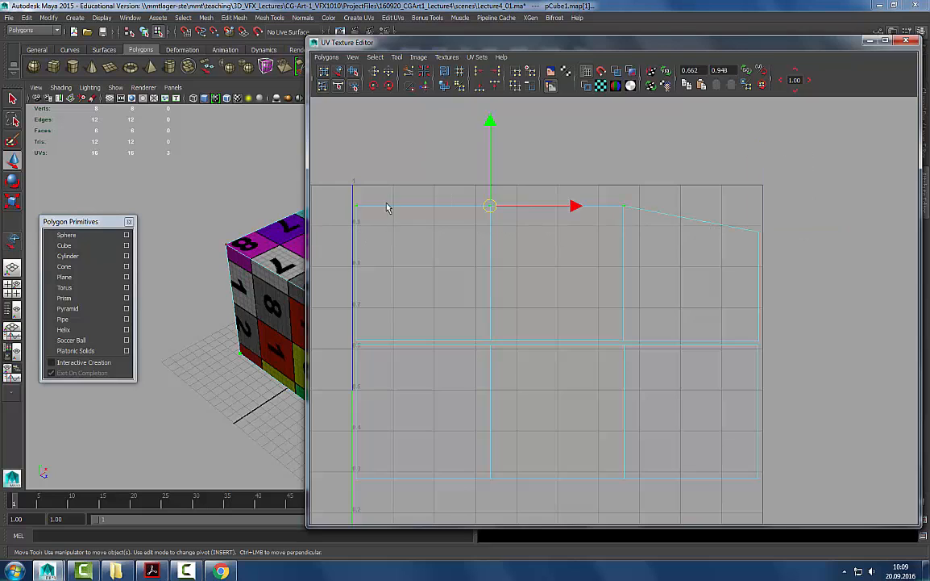
{"action": "left_click_drag", "start_coordinate": [898, 151], "coordinate": [355, 241]}
{"action": "left_click", "coordinate": [495, 85]}
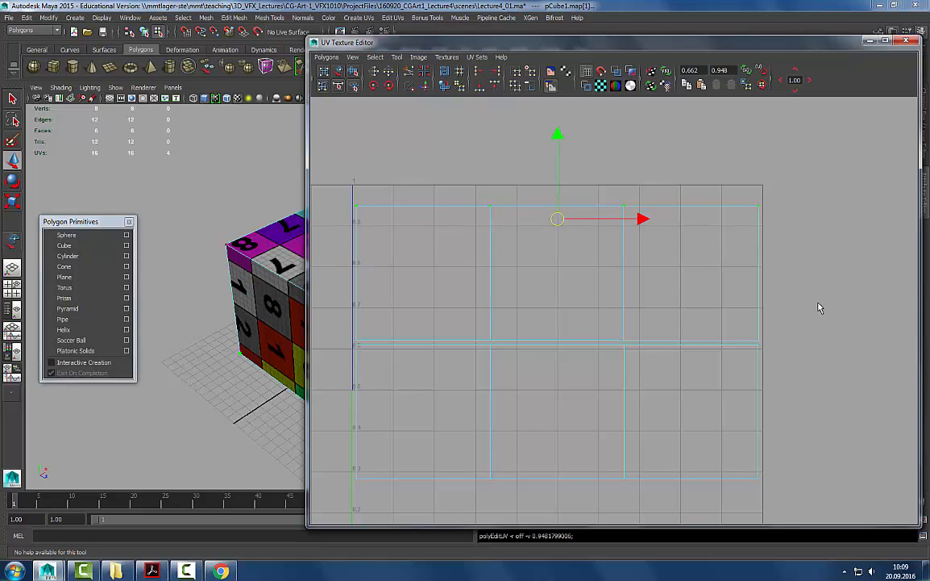
- Align the right-edge UVs to the highest U value, then return the cube to object mode
{"action": "mouse_move", "coordinate": [781, 241]}
{"action": "left_mouse_down"}
{"action": "mouse_move", "coordinate": [744, 191]}
{"action": "mouse_move", "coordinate": [763, 206]}
{"action": "left_mouse_up"}
{"action": "left_click_drag", "start_coordinate": [815, 172], "coordinate": [747, 299]}
{"action": "left_click_drag", "start_coordinate": [728, 338], "coordinate": [725, 342]}
{"action": "left_click", "coordinate": [499, 73]}
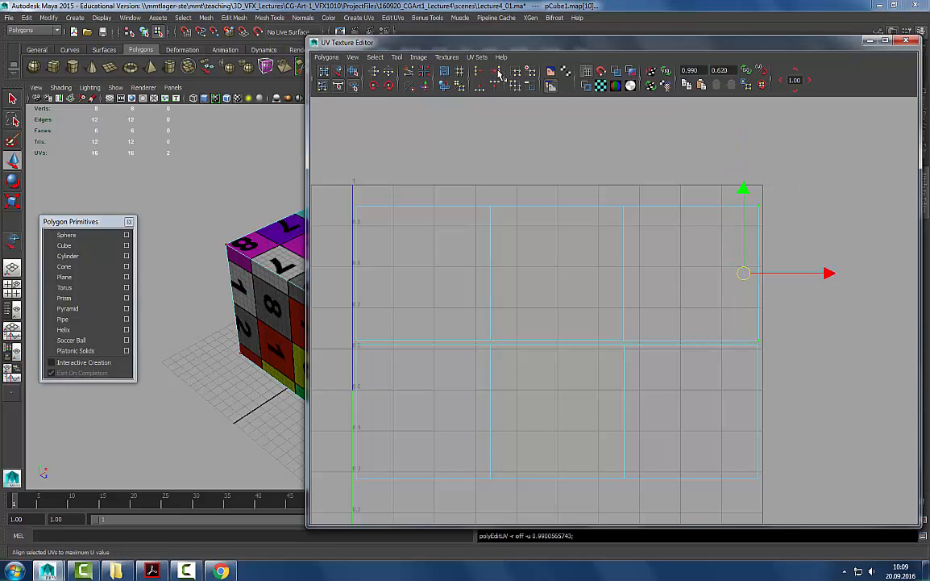
{"action": "left_click", "coordinate": [706, 433]}
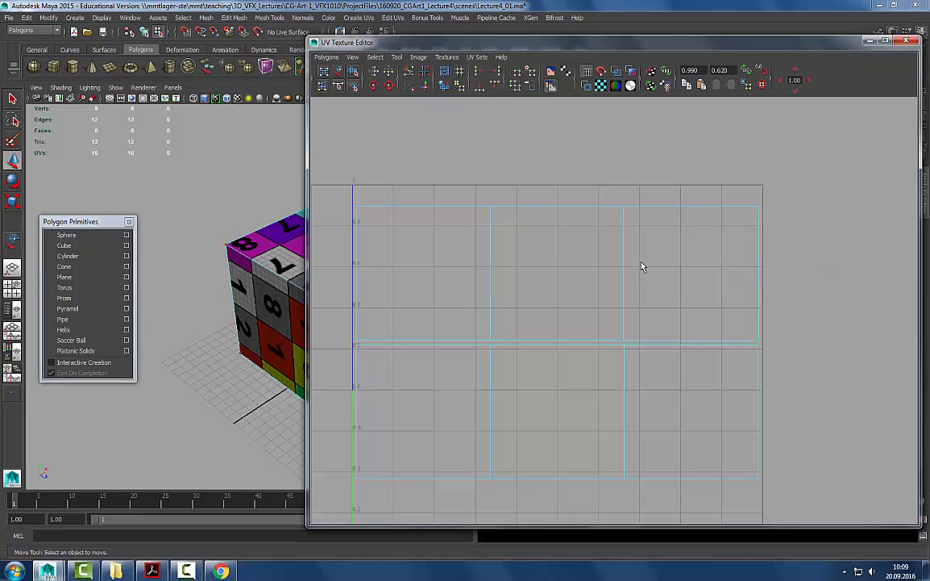
{"action": "left_click", "coordinate": [339, 71]}
{"action": "left_click_drag", "start_coordinate": [379, 44], "coordinate": [585, 51]}
{"action": "right_click_drag", "start_coordinate": [277, 238], "coordinate": [350, 233]}
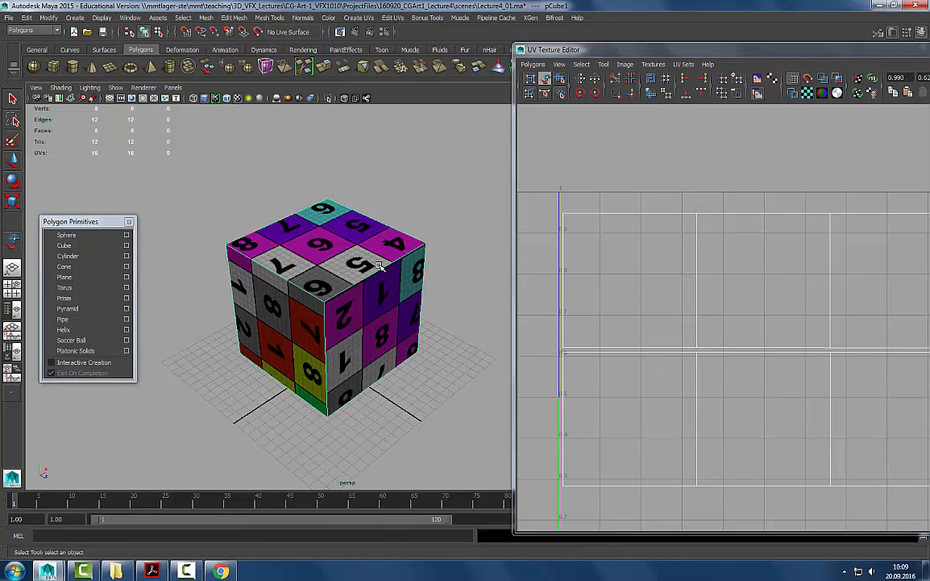
{"action": "left_click_drag", "start_coordinate": [642, 51], "coordinate": [500, 44]}
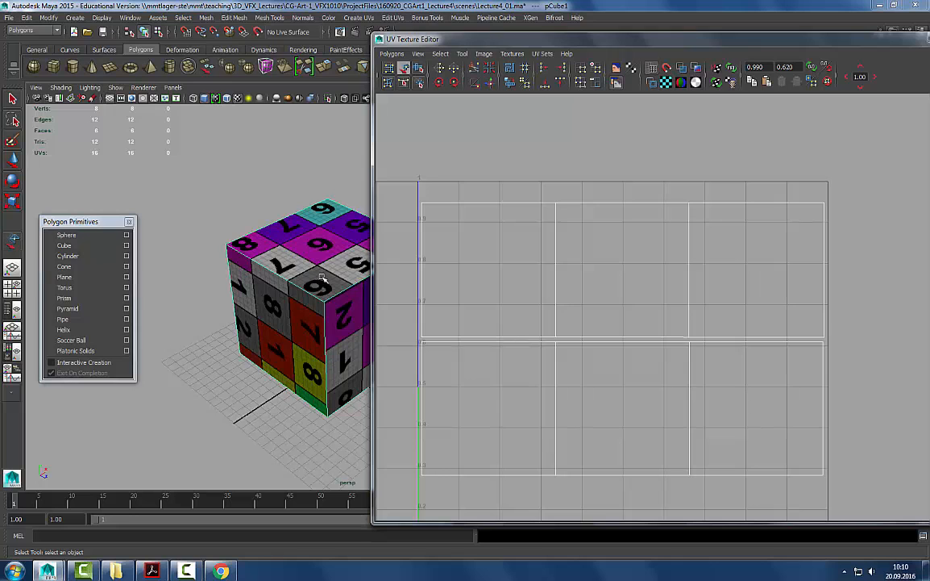
- Reselect the cube and frame its UV layout in the UV Texture Editor
{"action": "left_click", "coordinate": [576, 209]}
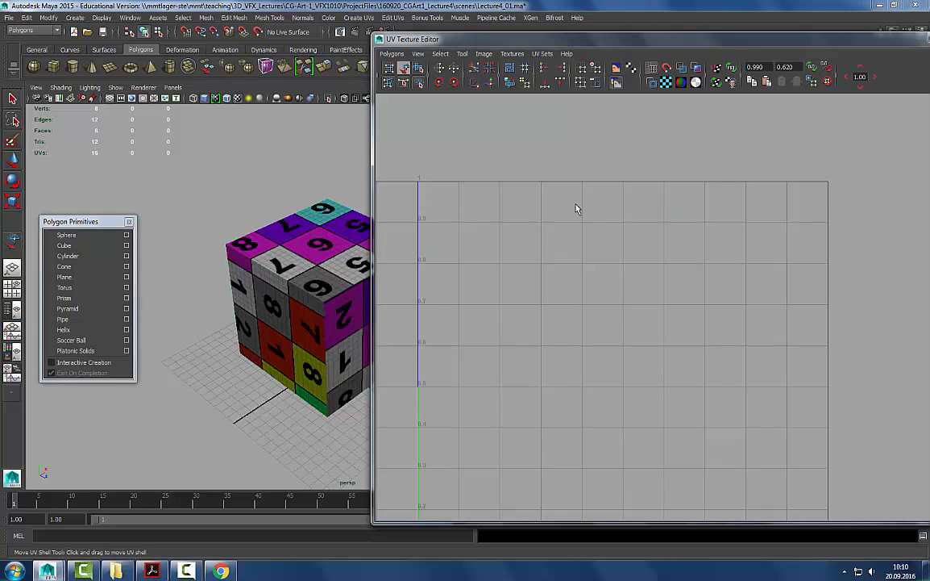
{"action": "left_click", "coordinate": [243, 289]}
{"action": "right_click_drag", "start_coordinate": [521, 278], "coordinate": [439, 274], "text": "alt"}
{"action": "middle_click_drag", "start_coordinate": [659, 321], "coordinate": [635, 209], "text": "alt"}
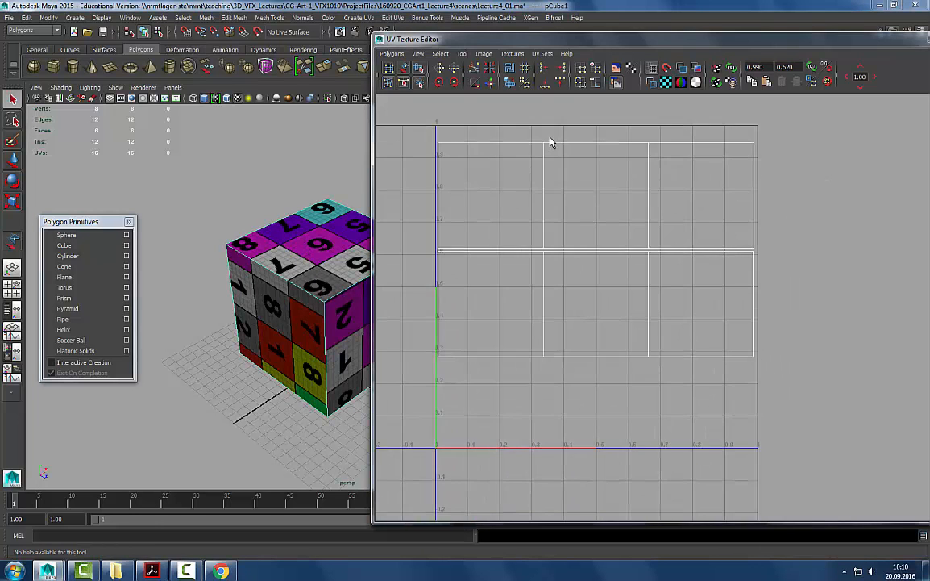
{"action": "right_click_drag", "start_coordinate": [574, 163], "coordinate": [568, 162], "text": "alt"}
{"action": "middle_click_drag", "start_coordinate": [568, 162], "coordinate": [574, 176], "text": "alt"}
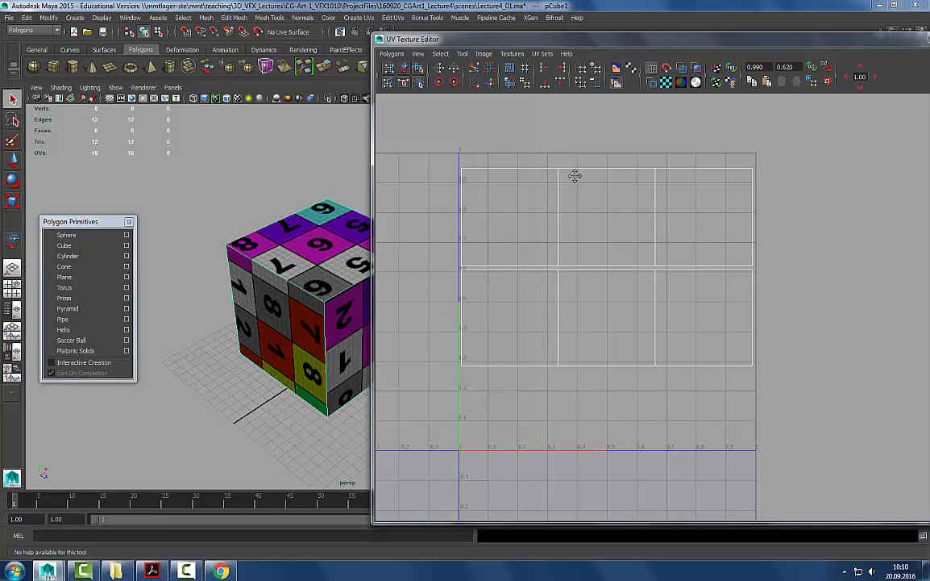
- Scale down the upper UV shell with the Move UV Shell Tool and nudge it into place
{"action": "left_click", "coordinate": [405, 68]}
{"action": "left_click", "coordinate": [559, 190]}
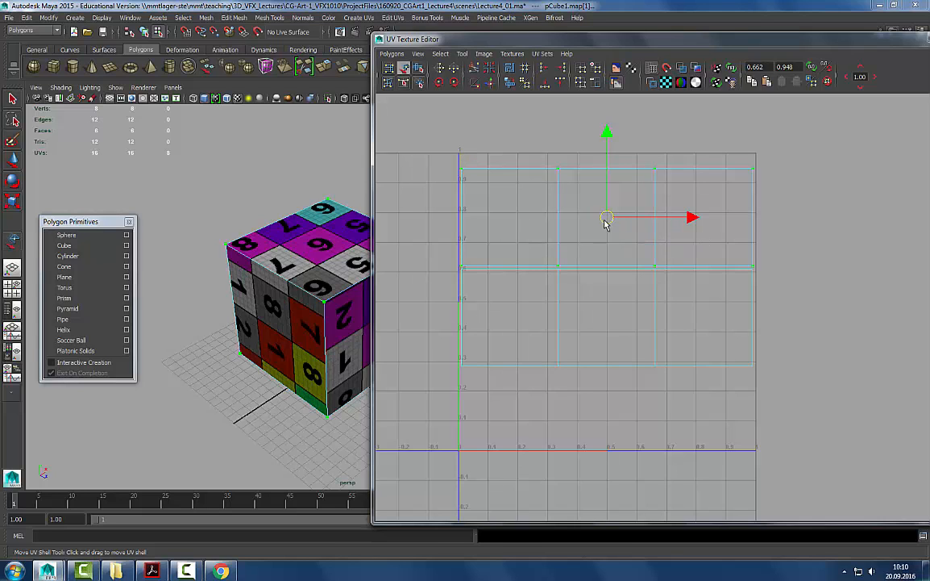
{"action": "key", "text": "r"}
{"action": "mouse_move", "coordinate": [608, 221]}
{"action": "left_mouse_down"}
{"action": "mouse_move", "coordinate": [624, 218]}
{"action": "mouse_move", "coordinate": [606, 215]}
{"action": "left_mouse_up"}
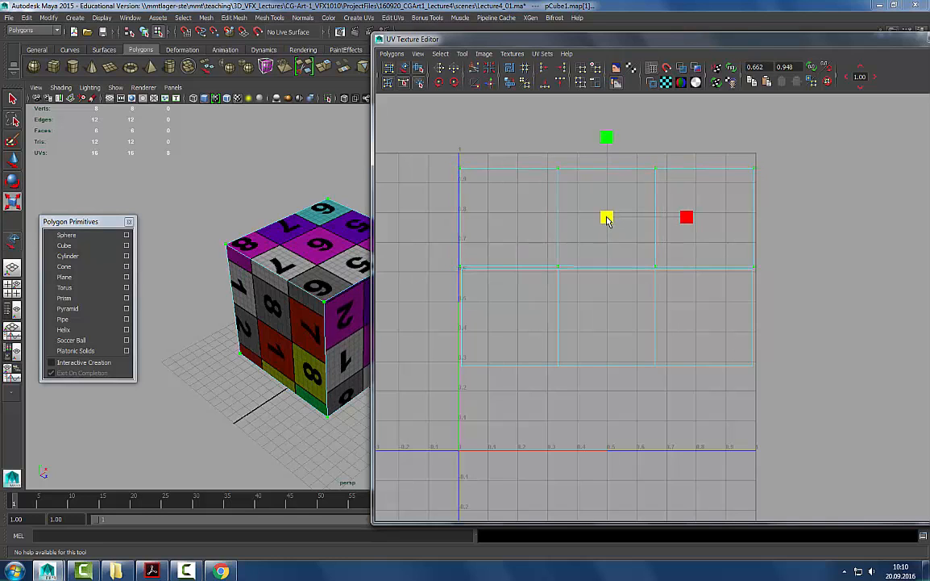
{"action": "left_click_drag", "start_coordinate": [607, 218], "coordinate": [592, 194]}
{"action": "key", "text": "w"}
{"action": "key", "text": "r"}
{"action": "key", "text": "w"}
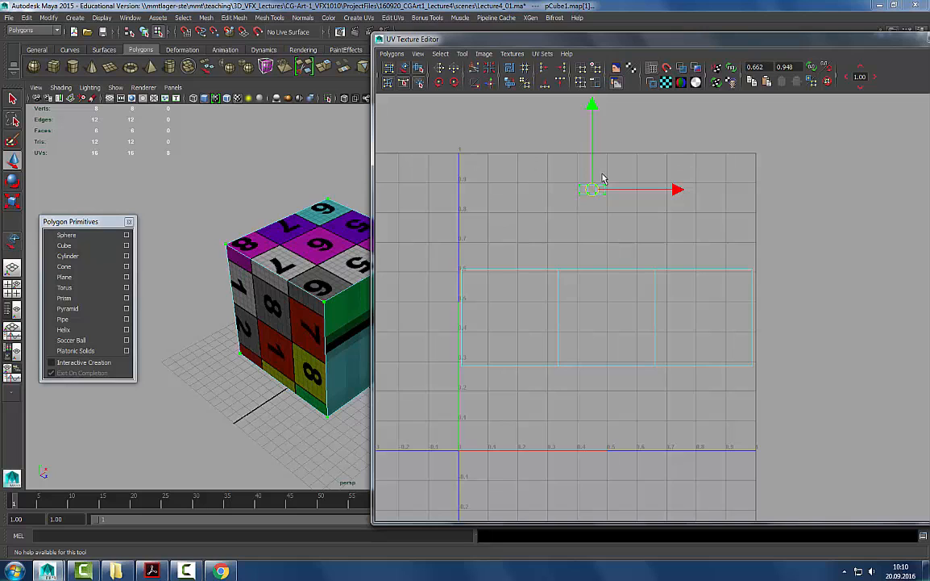
{"action": "left_click_drag", "start_coordinate": [593, 191], "coordinate": [592, 192]}
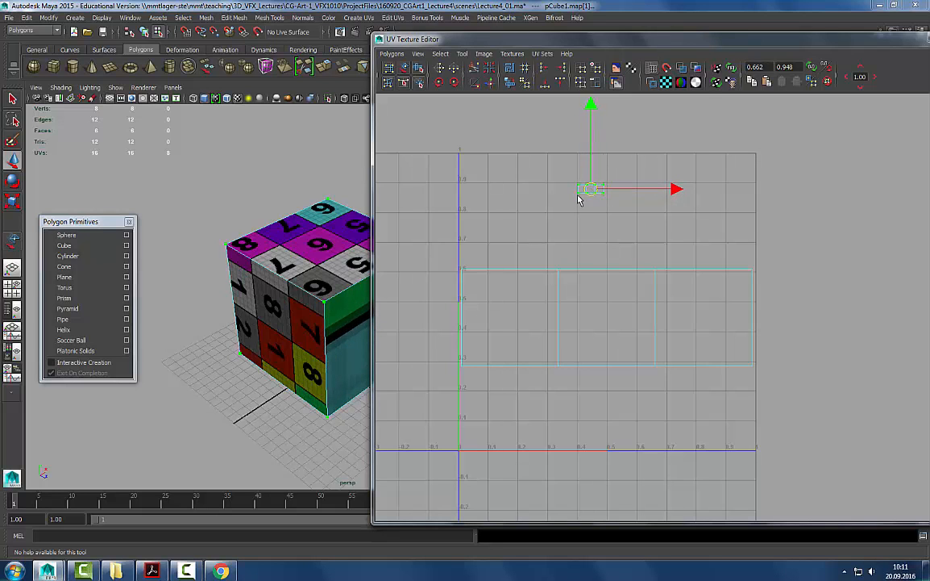
- Orbit the view and select the cube's front face in face mode
{"action": "left_click_drag", "start_coordinate": [274, 316], "coordinate": [253, 257], "text": "alt"}
{"action": "key", "text": "F11"}
{"action": "left_click", "coordinate": [244, 290]}
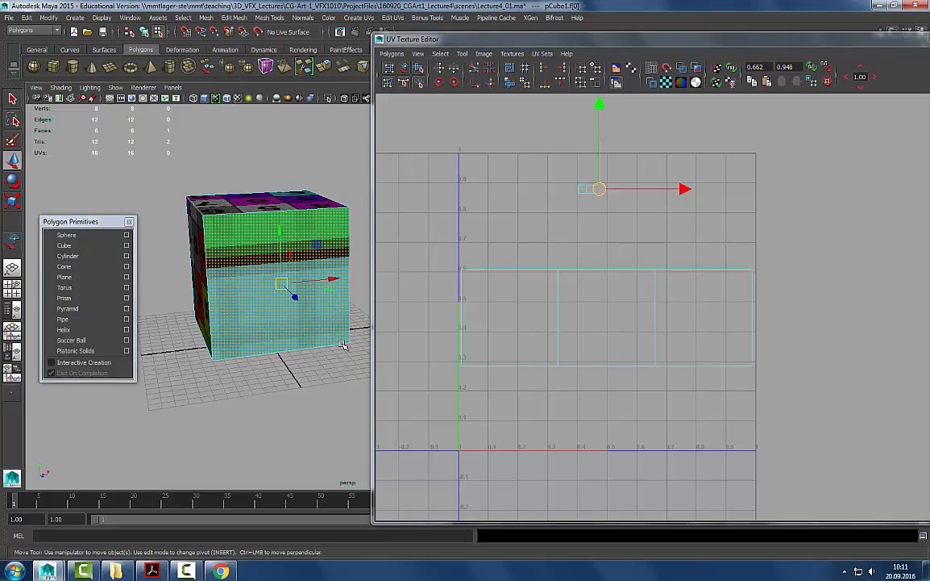
- Undo the shell shrink and move, then cut the upper shell along edge e[5]
{"action": "key", "text": "ctrl+z"}
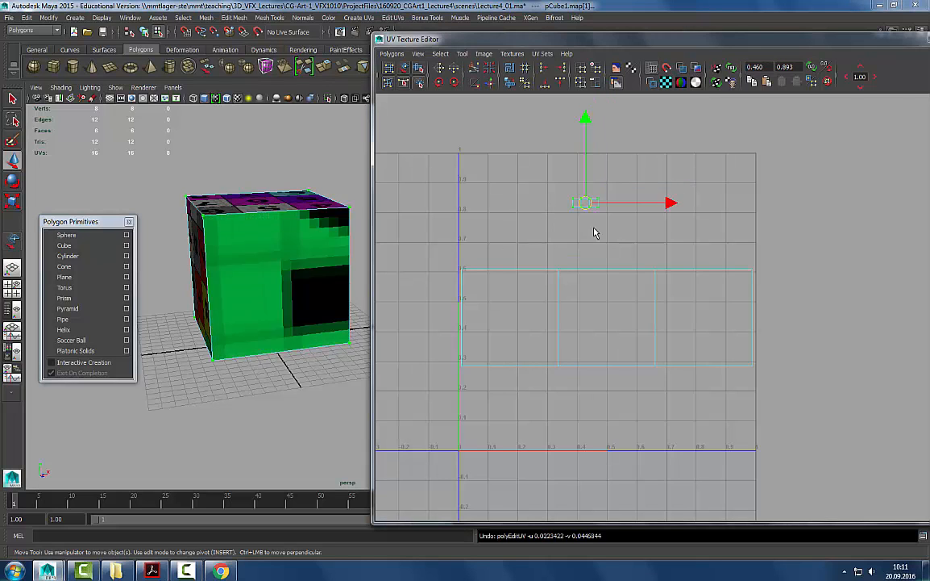
{"action": "key", "text": "ctrl+z"}
{"action": "right_click_drag", "start_coordinate": [641, 202], "coordinate": [657, 210]}
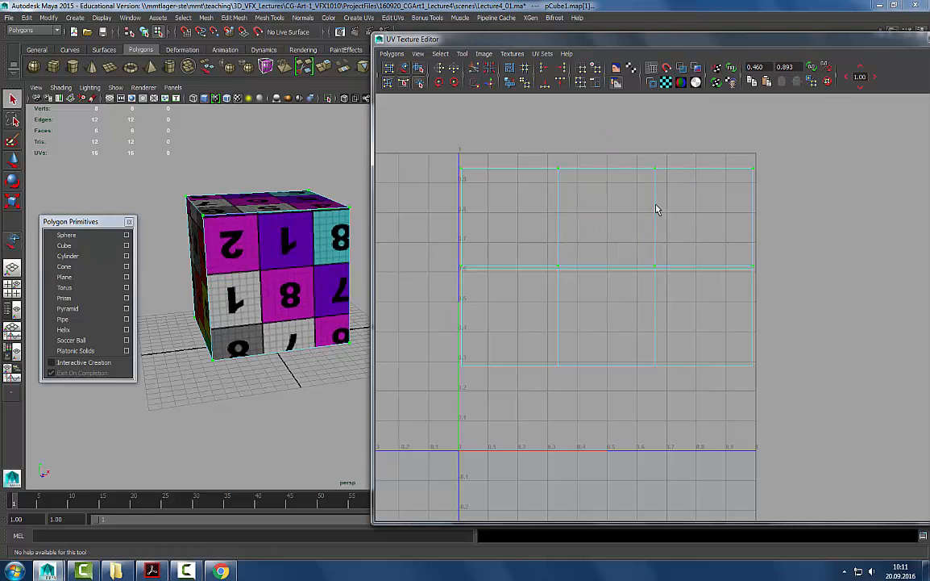
{"action": "left_click", "coordinate": [657, 236]}
{"action": "left_click", "coordinate": [475, 69]}
- Move the cut-off square toward the top right of UV space and scale it down
{"action": "left_click", "coordinate": [404, 68]}
{"action": "left_click_drag", "start_coordinate": [740, 212], "coordinate": [812, 203]}
{"action": "key", "text": "r"}
{"action": "key", "text": "w"}
{"action": "key", "text": "r"}
{"action": "key", "text": "w"}
{"action": "mouse_move", "coordinate": [707, 202]}
{"action": "left_mouse_down"}
{"action": "mouse_move", "coordinate": [720, 200]}
{"action": "mouse_move", "coordinate": [711, 200]}
{"action": "left_mouse_up"}
{"action": "key", "text": "r"}
{"action": "key", "text": "w"}
{"action": "key", "text": "r"}
{"action": "key", "text": "w"}
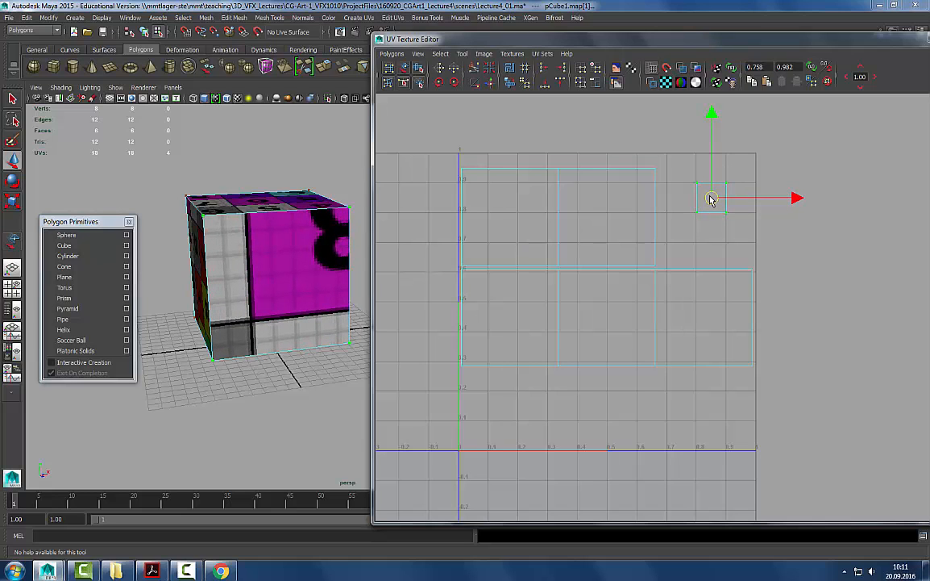
- Pick the cube's front face in the perspective viewport to see its UV square
{"action": "left_click", "coordinate": [293, 274]}
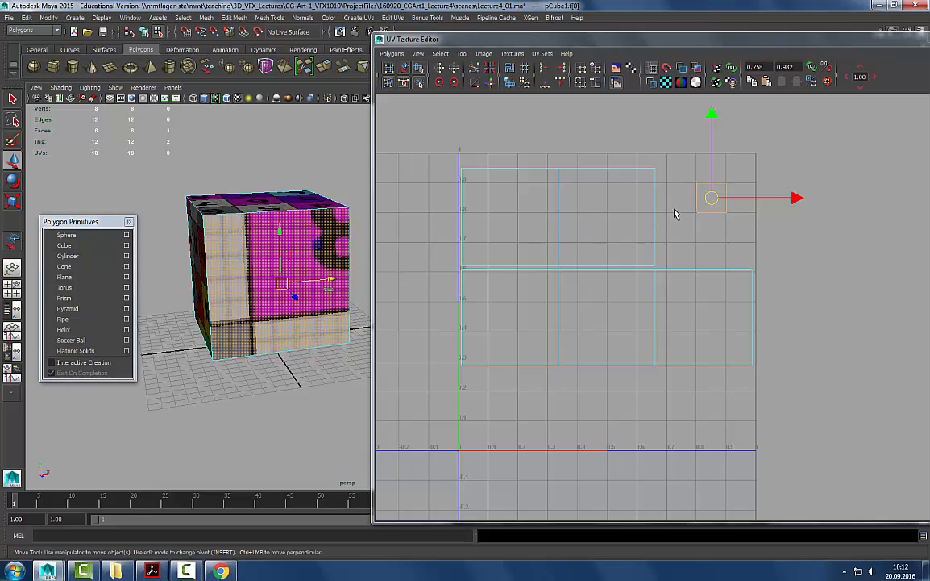
- Move the small UV square back down and left into the upper row
{"action": "mouse_move", "coordinate": [713, 199]}
{"action": "left_mouse_down"}
{"action": "mouse_move", "coordinate": [711, 208]}
{"action": "mouse_move", "coordinate": [670, 210]}
{"action": "mouse_move", "coordinate": [716, 211]}
{"action": "mouse_move", "coordinate": [664, 214]}
{"action": "mouse_move", "coordinate": [843, 191]}
{"action": "mouse_move", "coordinate": [893, 201]}
{"action": "left_mouse_up"}
{"action": "key", "text": "r"}
{"action": "key", "text": "w"}
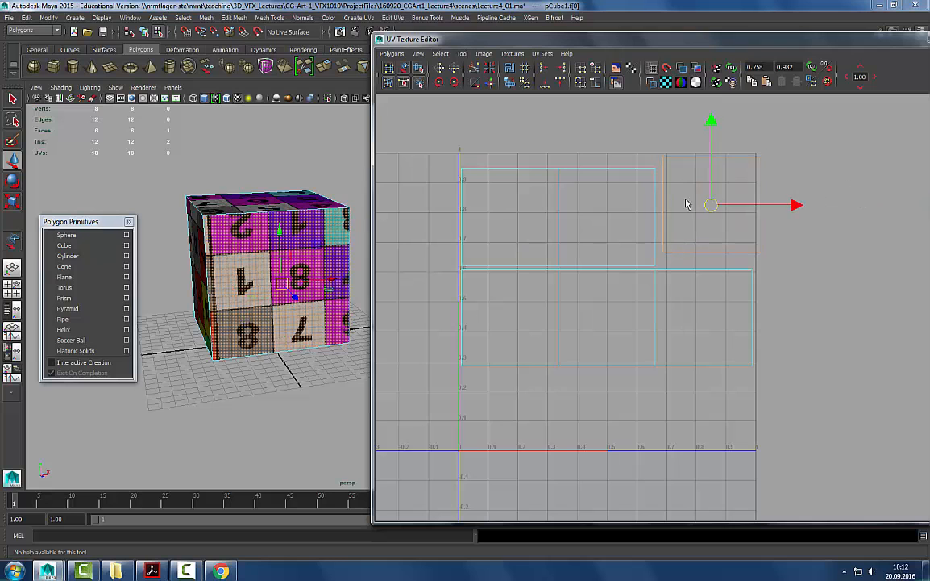
{"action": "left_click_drag", "start_coordinate": [714, 203], "coordinate": [711, 219]}
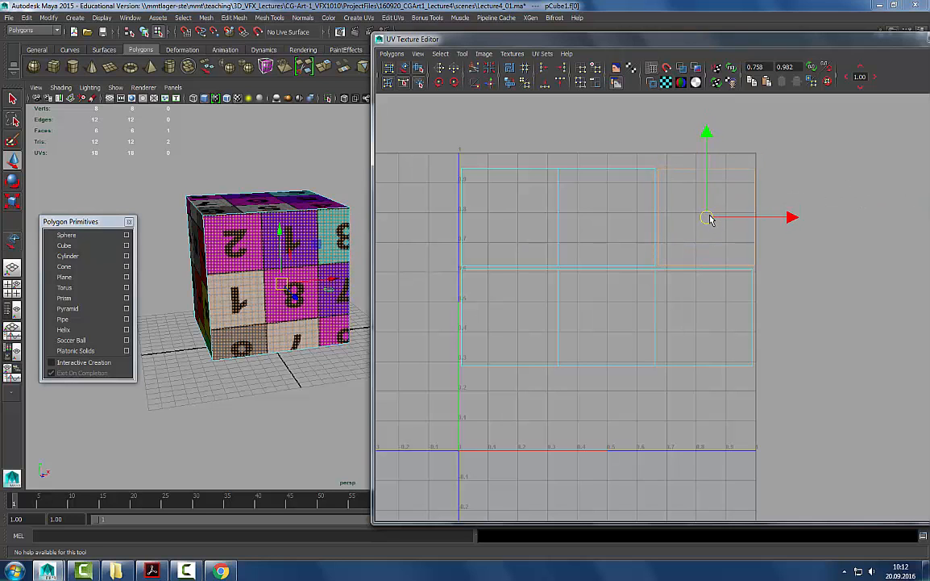
{"action": "key", "text": "r"}
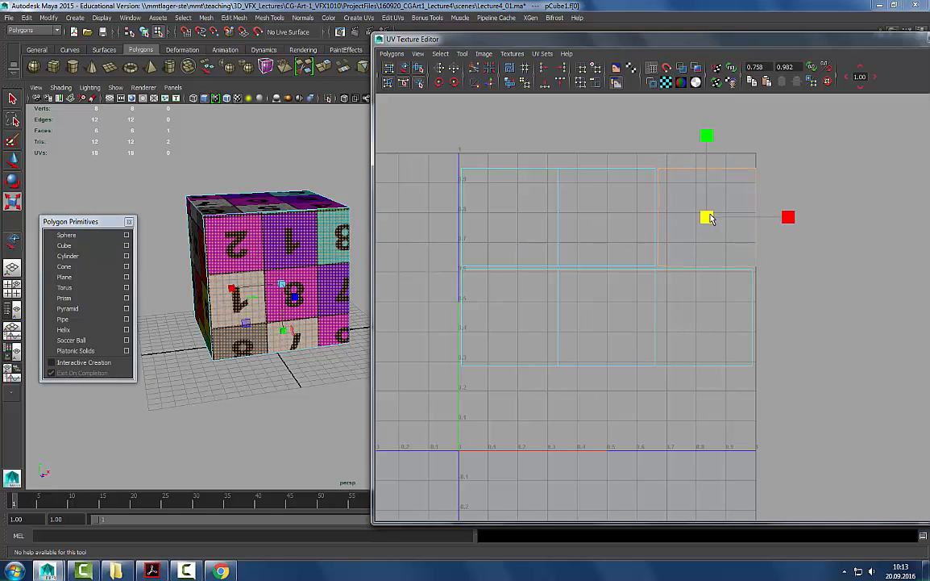
{"action": "key", "text": "w"}
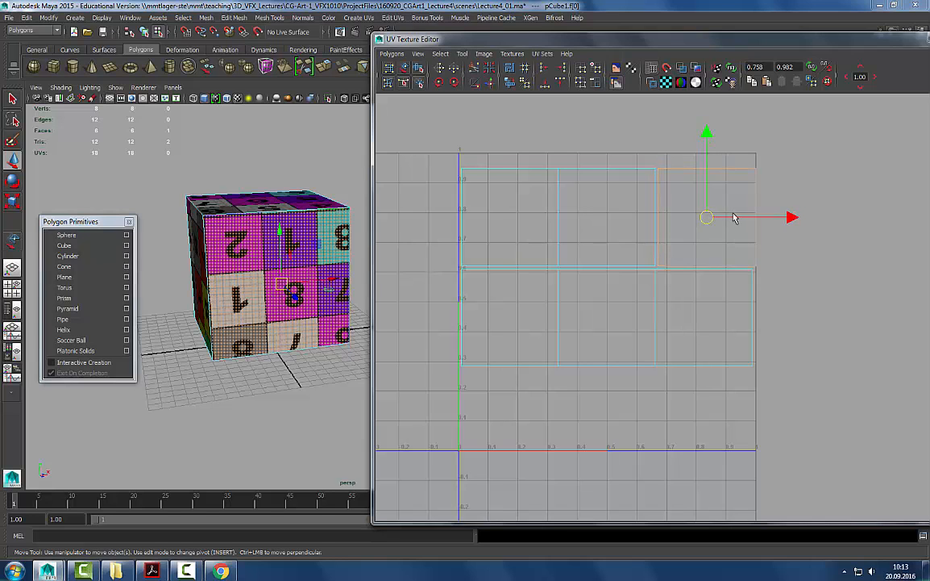
{"action": "left_click_drag", "start_coordinate": [745, 220], "coordinate": [706, 206]}
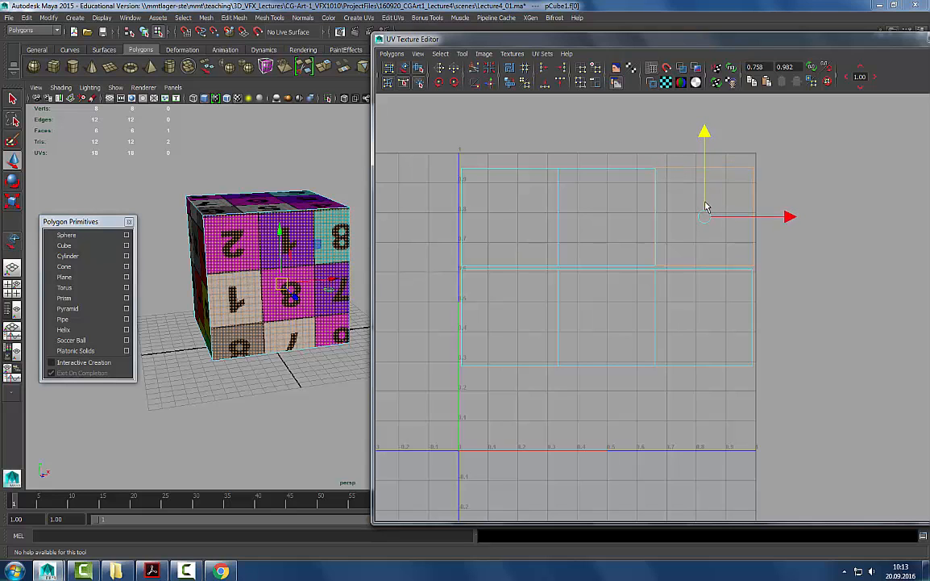
- Select the shared UV edge and run Move and Sew UV Edges
{"action": "key", "text": "q"}
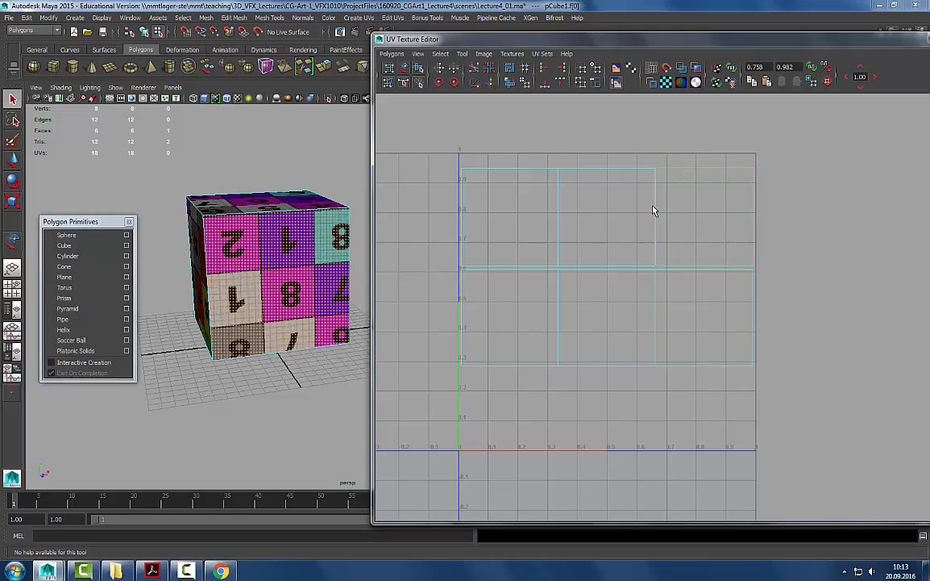
{"action": "left_click", "coordinate": [654, 206]}
{"action": "left_click", "coordinate": [491, 85]}
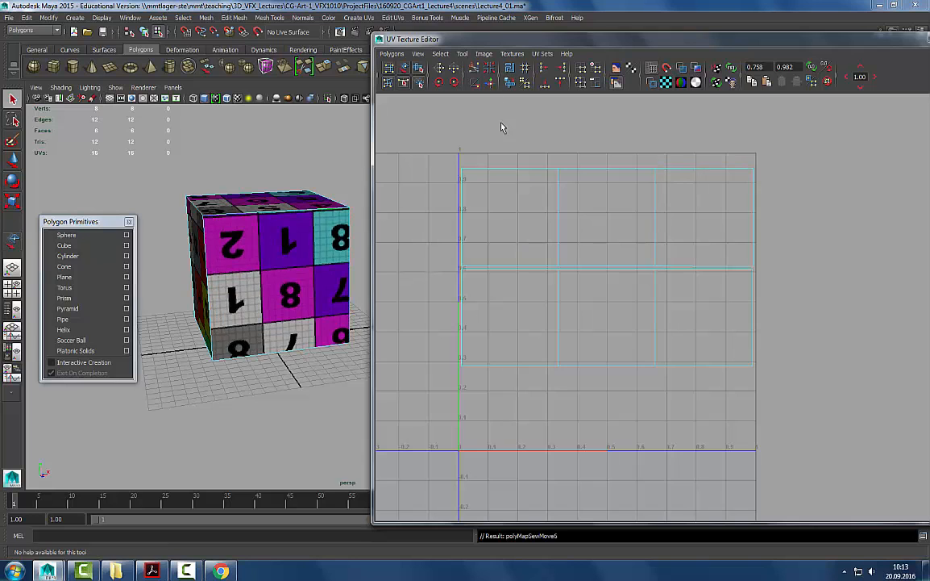
- Select the upper UV shell, switch to face mode, and tumble to view the cube's top face
{"action": "left_click", "coordinate": [403, 68]}
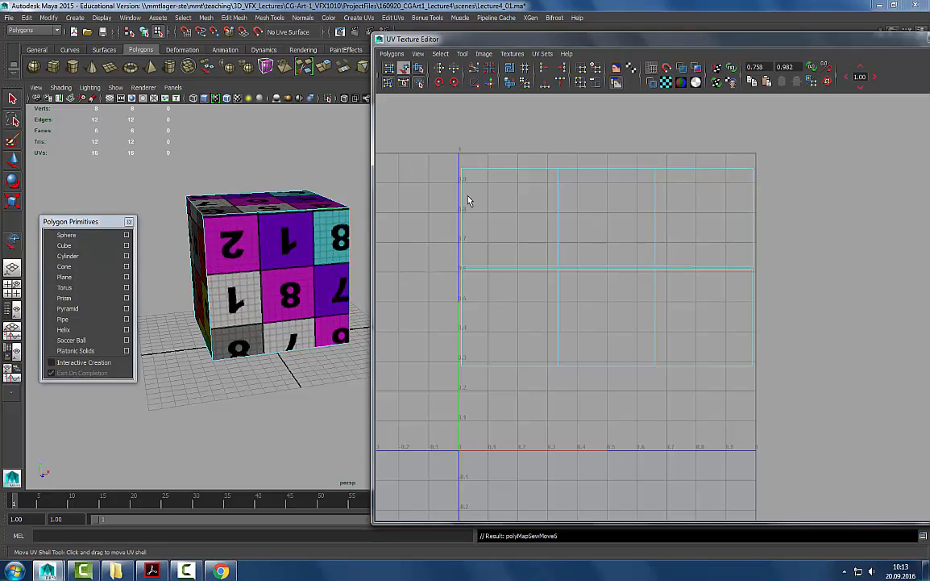
{"action": "left_click", "coordinate": [551, 253]}
{"action": "right_click_drag", "start_coordinate": [493, 199], "coordinate": [493, 216]}
{"action": "key", "text": "q"}
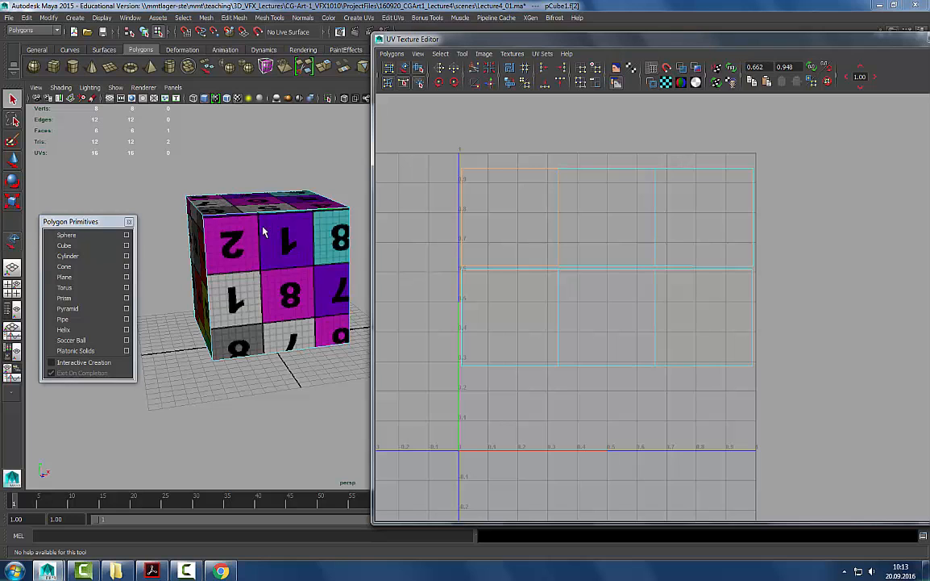
{"action": "left_click_drag", "start_coordinate": [253, 214], "coordinate": [310, 260], "text": "alt"}
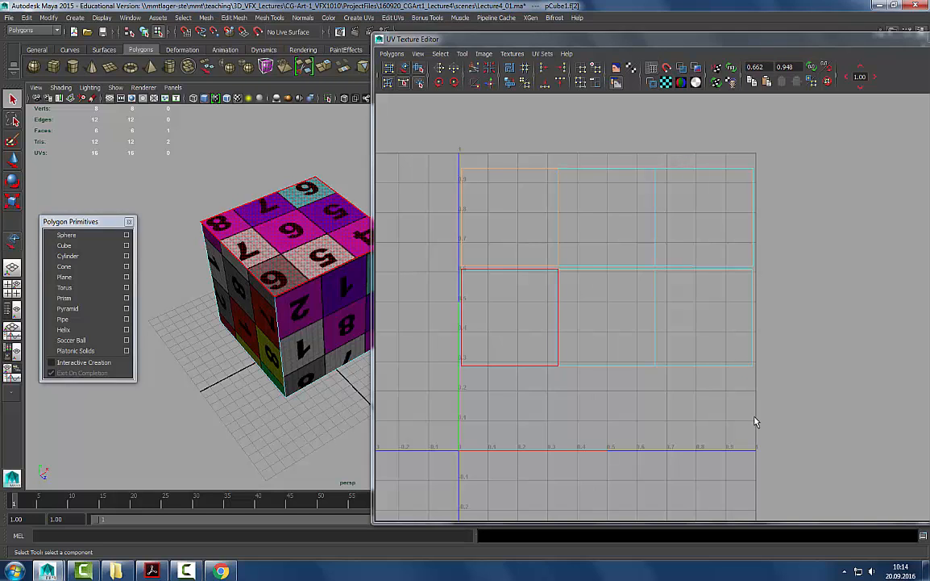
{"action": "left_click", "coordinate": [282, 359]}
{"action": "right_click_drag", "start_coordinate": [299, 276], "coordinate": [315, 265]}
{"action": "left_click", "coordinate": [315, 265]}
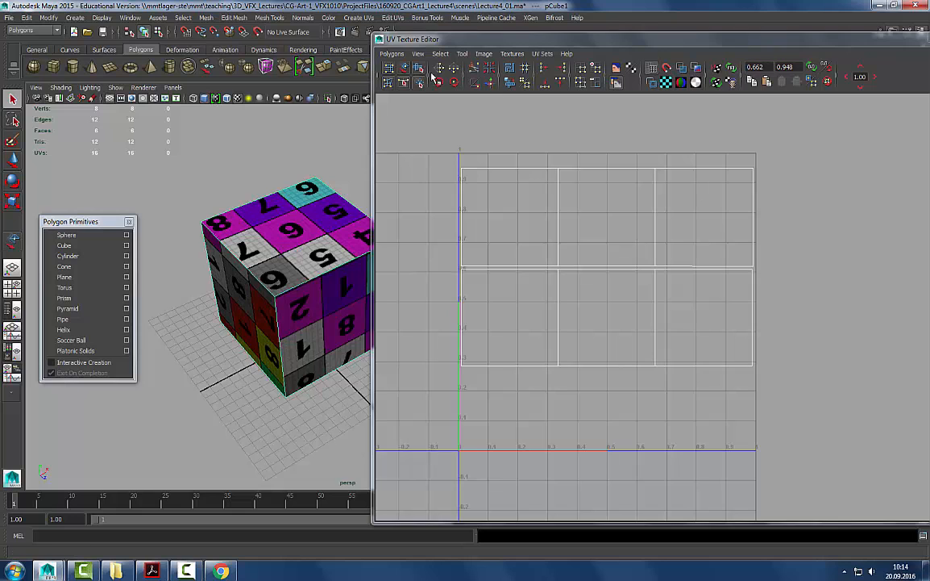
{"action": "left_click", "coordinate": [405, 69]}
{"action": "left_click", "coordinate": [574, 220]}
{"action": "left_click_drag", "start_coordinate": [603, 218], "coordinate": [606, 324]}
{"action": "key", "text": "ctrl+z"}
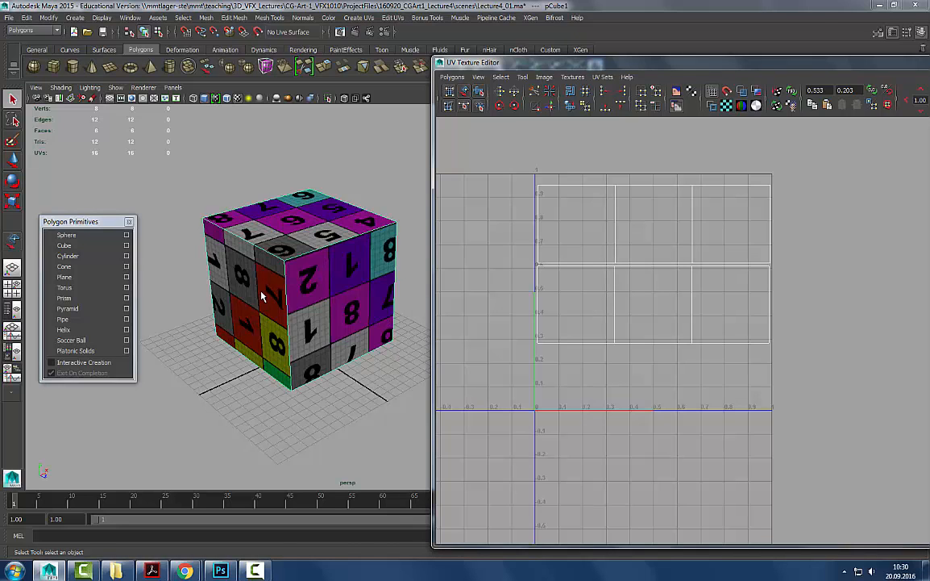
- Drag the UV Texture Editor window and primitives panel to sit beside the cube
{"action": "left_click_drag", "start_coordinate": [458, 64], "coordinate": [438, 58]}
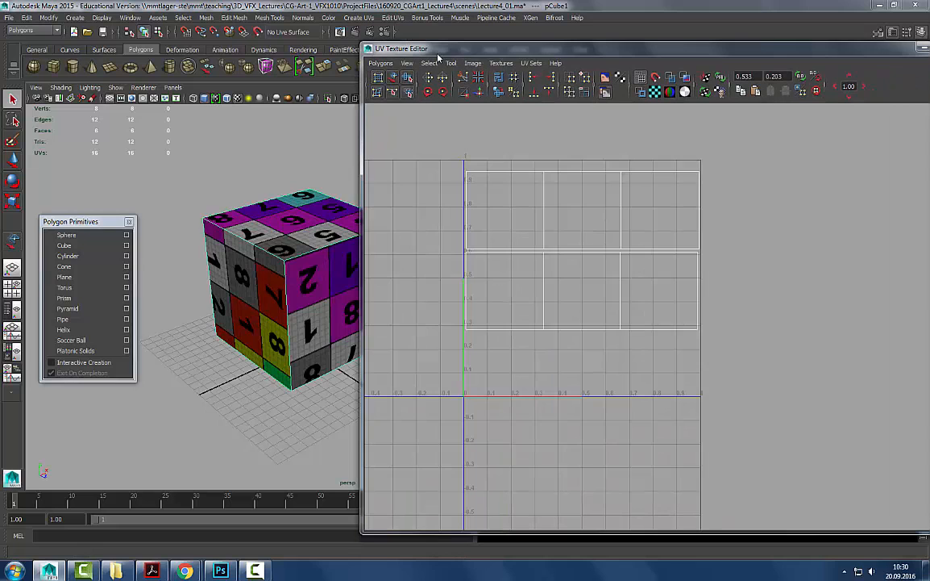
{"action": "left_click_drag", "start_coordinate": [119, 221], "coordinate": [111, 223]}
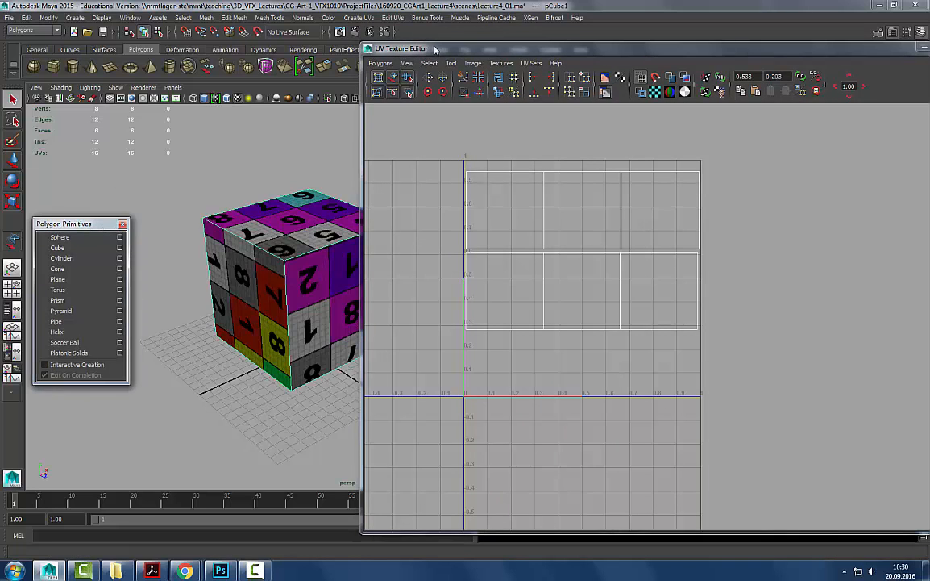
{"action": "left_click_drag", "start_coordinate": [435, 50], "coordinate": [418, 47]}
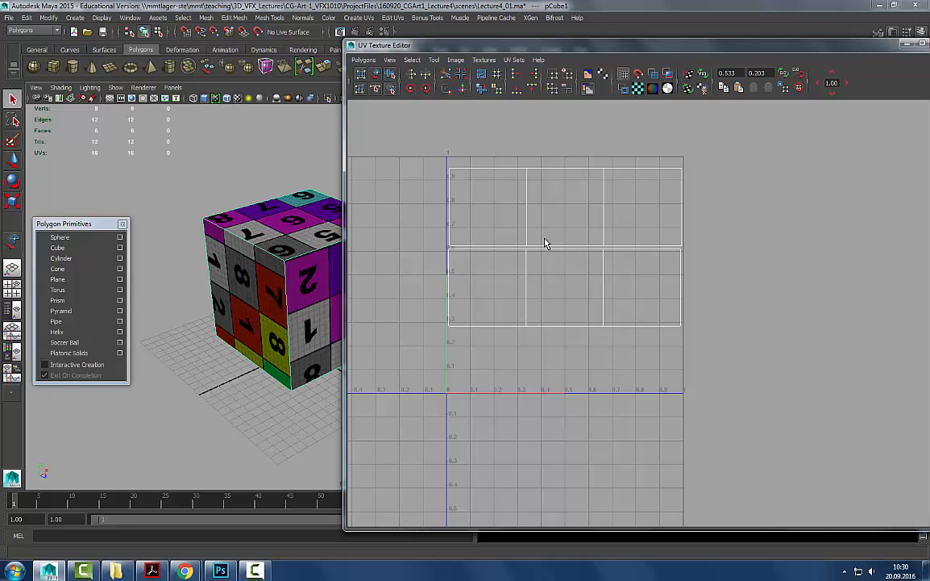
{"action": "left_click_drag", "start_coordinate": [450, 49], "coordinate": [446, 46]}
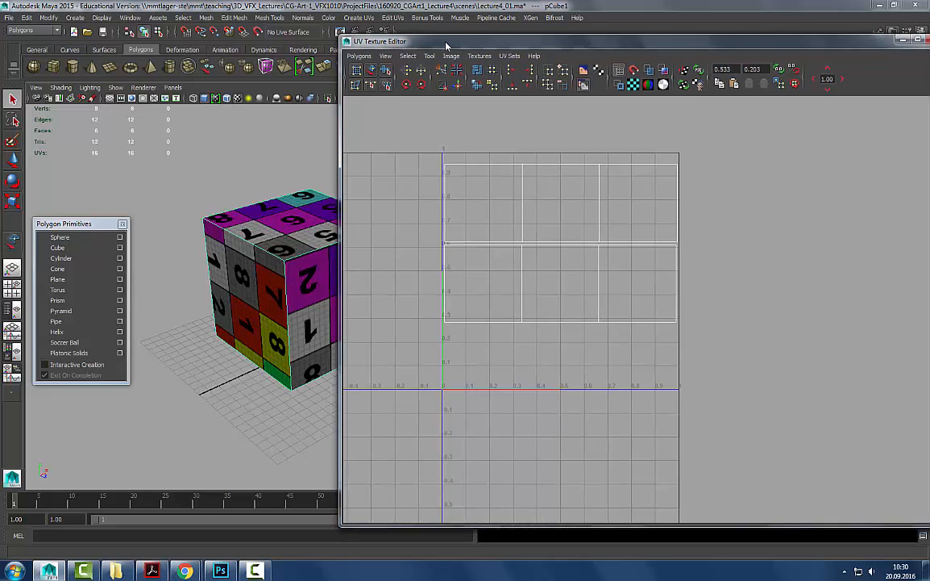
- Reselect the cube in Object Mode to show its UVs and open the Polygons menu
{"action": "right_click_drag", "start_coordinate": [229, 237], "coordinate": [273, 211]}
{"action": "left_click", "coordinate": [309, 116]}
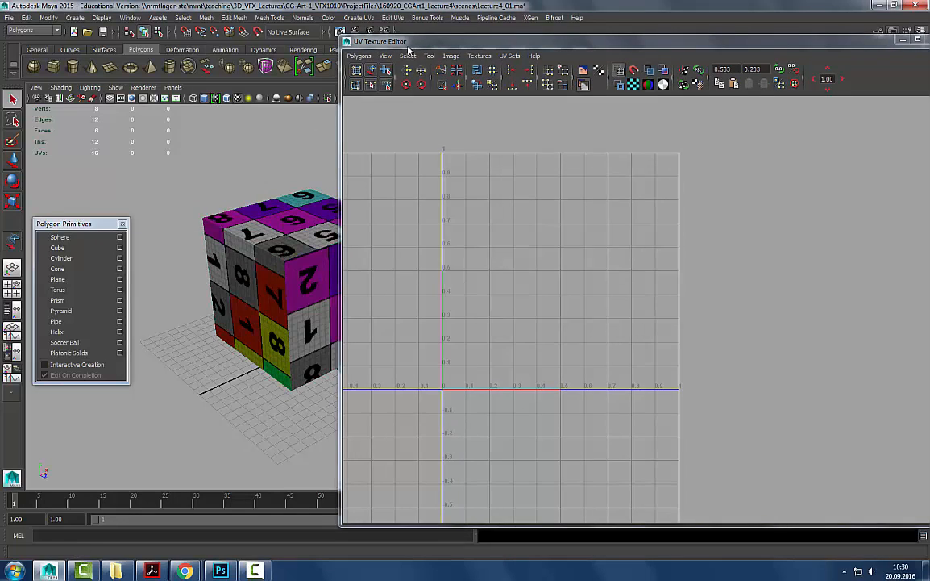
{"action": "left_click_drag", "start_coordinate": [408, 51], "coordinate": [484, 46]}
{"action": "right_click_drag", "start_coordinate": [294, 218], "coordinate": [334, 204]}
{"action": "left_click", "coordinate": [310, 212]}
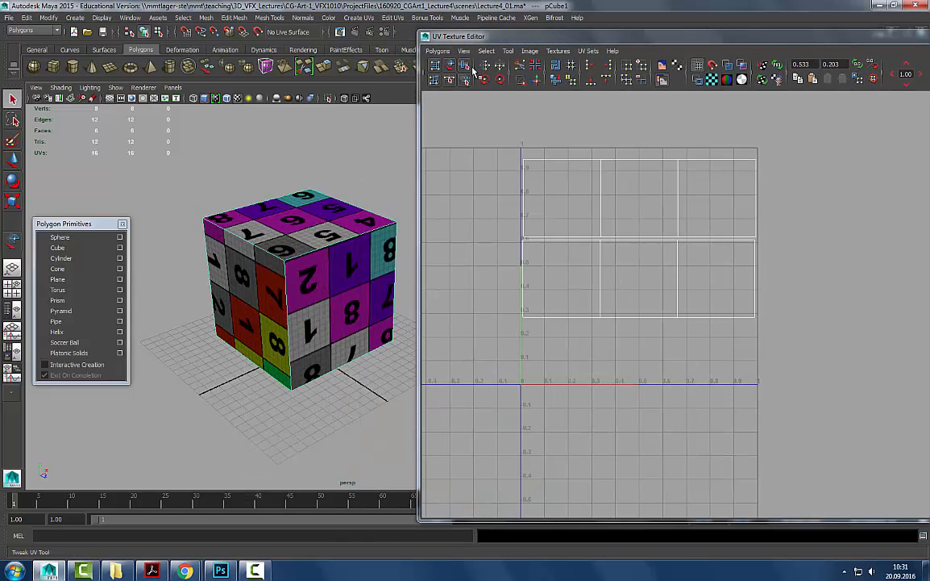
{"action": "left_click_drag", "start_coordinate": [436, 37], "coordinate": [382, 22]}
{"action": "left_click", "coordinate": [385, 38]}
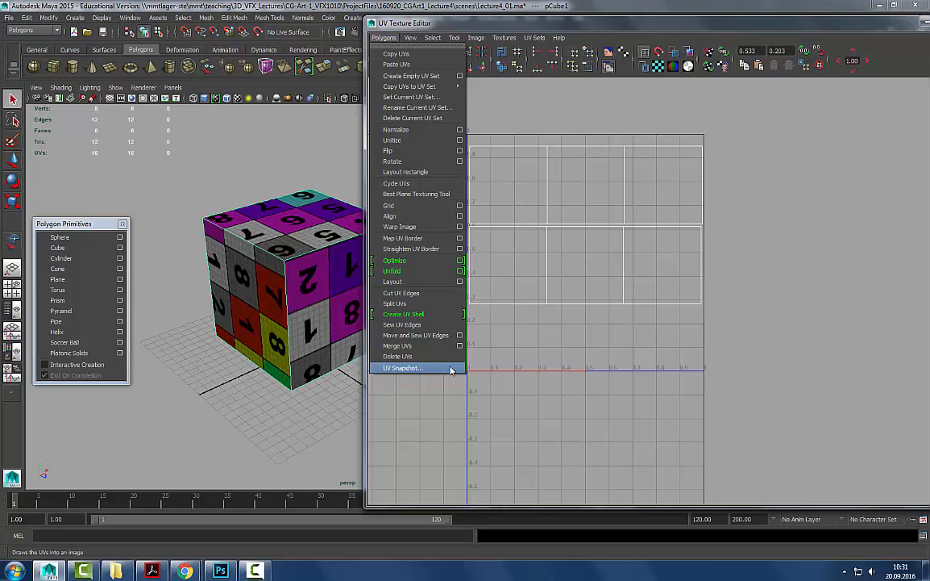
- Look through the UV editor menus and choose Polygons > UV Snapshot
{"action": "mouse_move", "coordinate": [525, 38]}
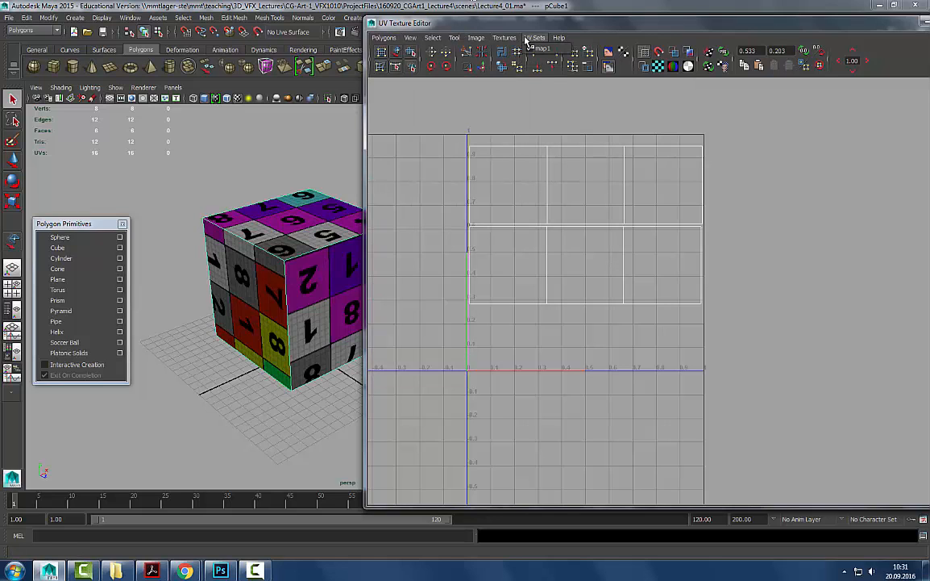
{"action": "mouse_move", "coordinate": [396, 41]}
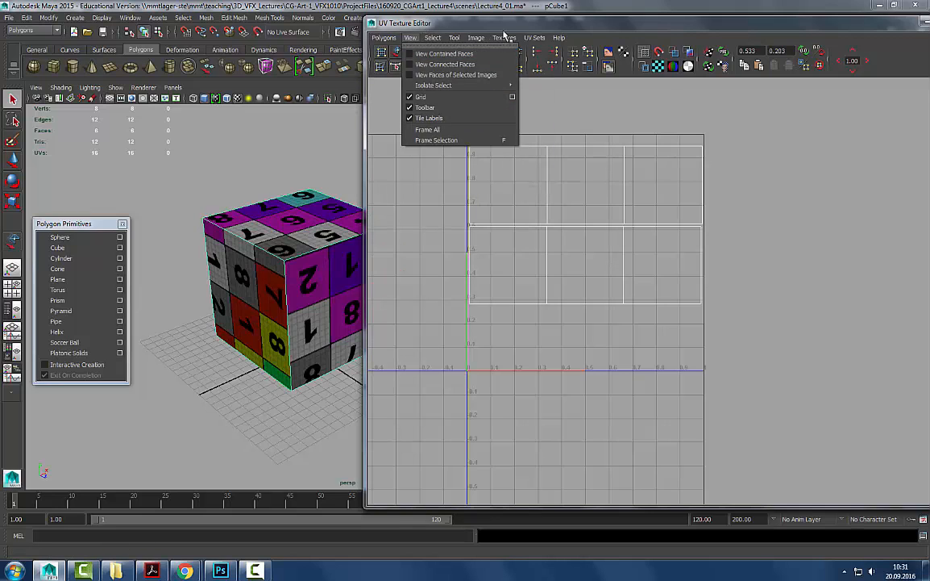
{"action": "mouse_move", "coordinate": [475, 38]}
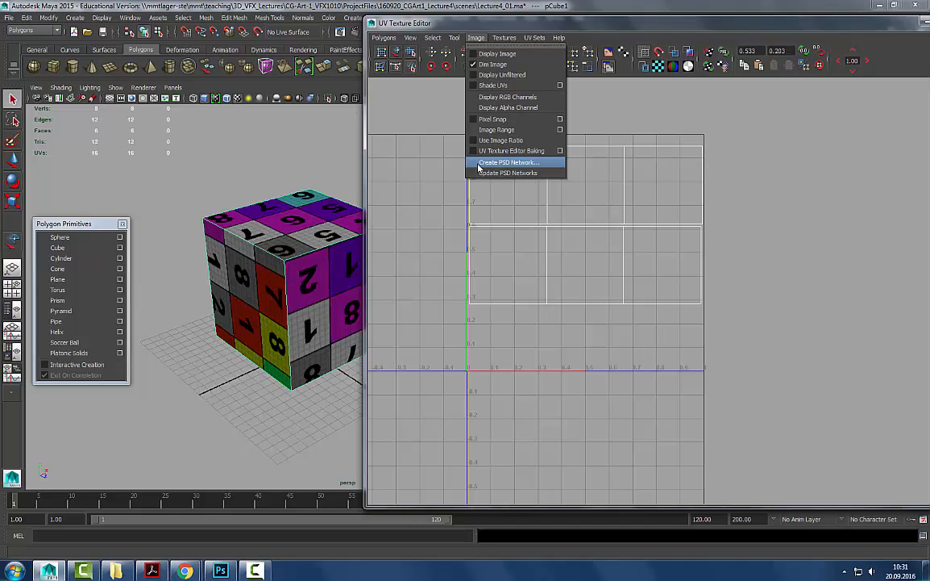
{"action": "left_click", "coordinate": [413, 26]}
{"action": "left_click", "coordinate": [476, 38]}
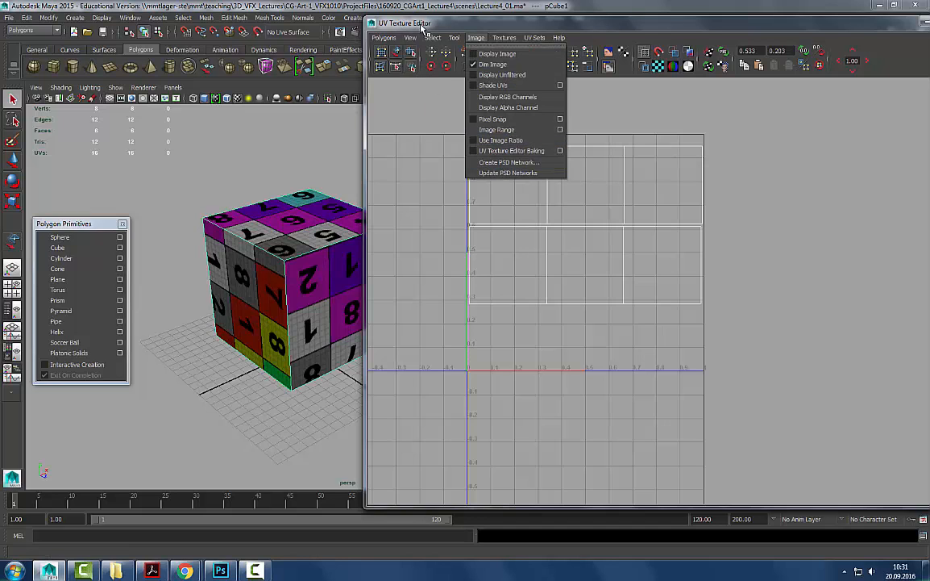
{"action": "left_click", "coordinate": [368, 38]}
{"action": "left_click", "coordinate": [383, 38]}
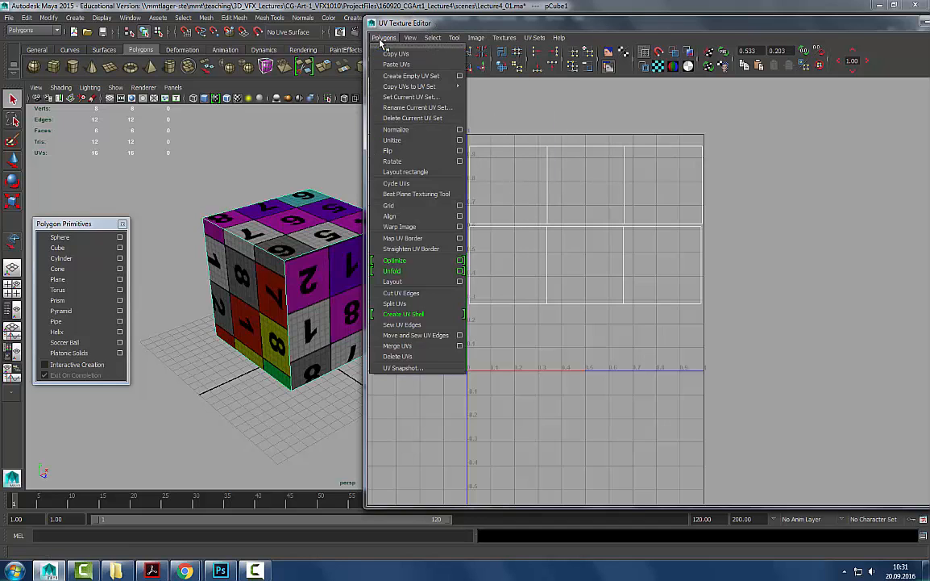
{"action": "left_click", "coordinate": [424, 369]}
- Export a 2048×2048 JPEG UV snapshot named cube_UVs.jpg
{"action": "left_click_drag", "start_coordinate": [442, 82], "coordinate": [428, 47]}
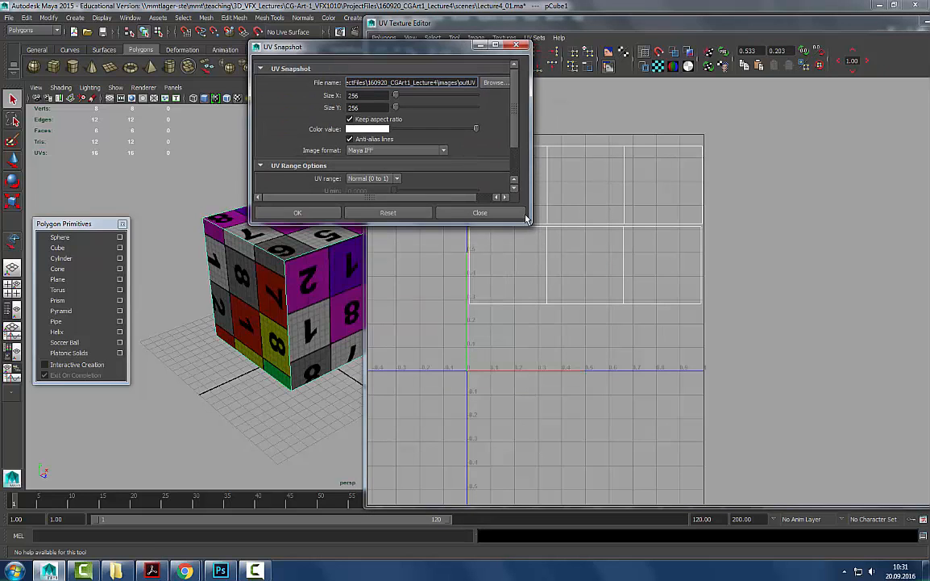
{"action": "left_click_drag", "start_coordinate": [533, 227], "coordinate": [853, 448]}
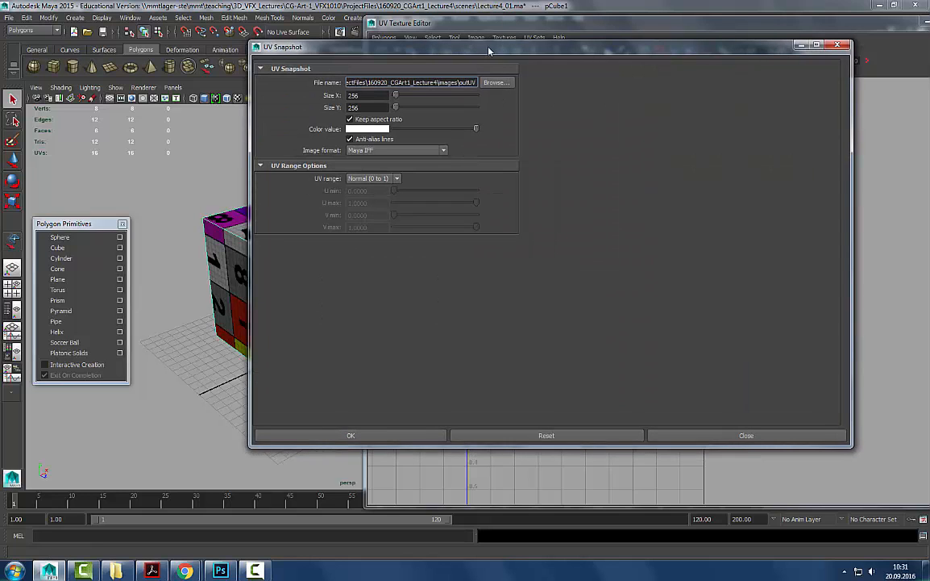
{"action": "left_click_drag", "start_coordinate": [442, 46], "coordinate": [473, 120]}
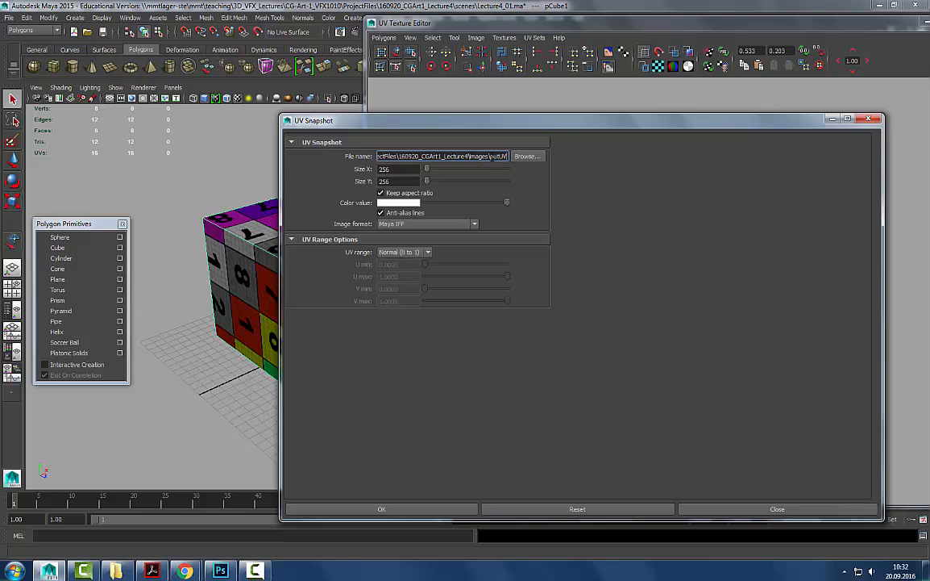
{"action": "left_click_drag", "start_coordinate": [507, 155], "coordinate": [495, 156]}
{"action": "type", "text": "cube_UVs"}
{"action": "double_click", "coordinate": [396, 168]}
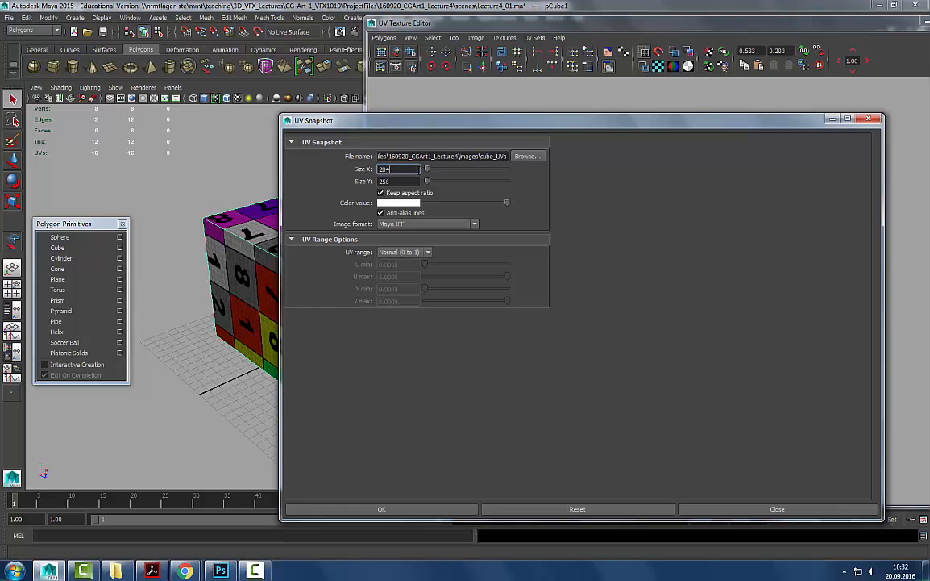
{"action": "key", "text": "Tab"}
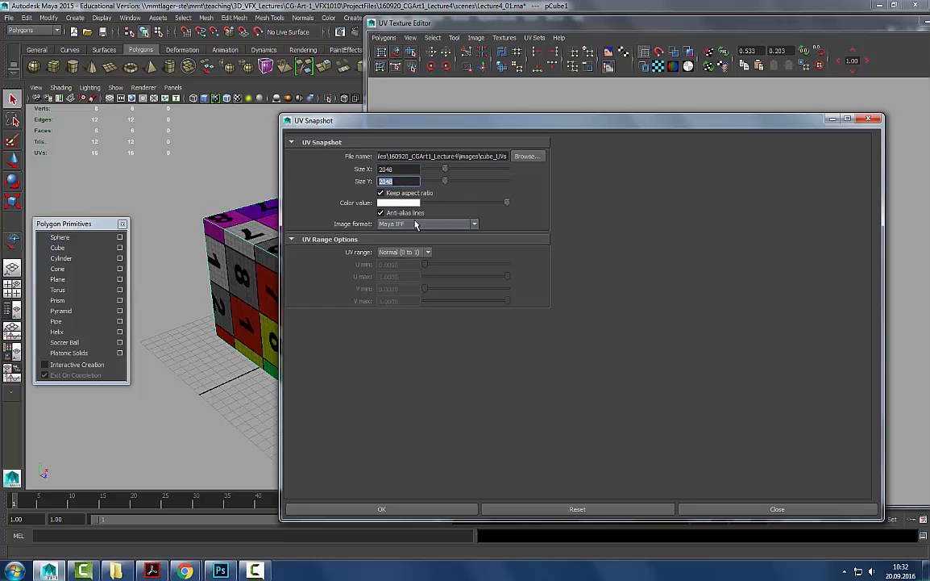
{"action": "left_click", "coordinate": [421, 224]}
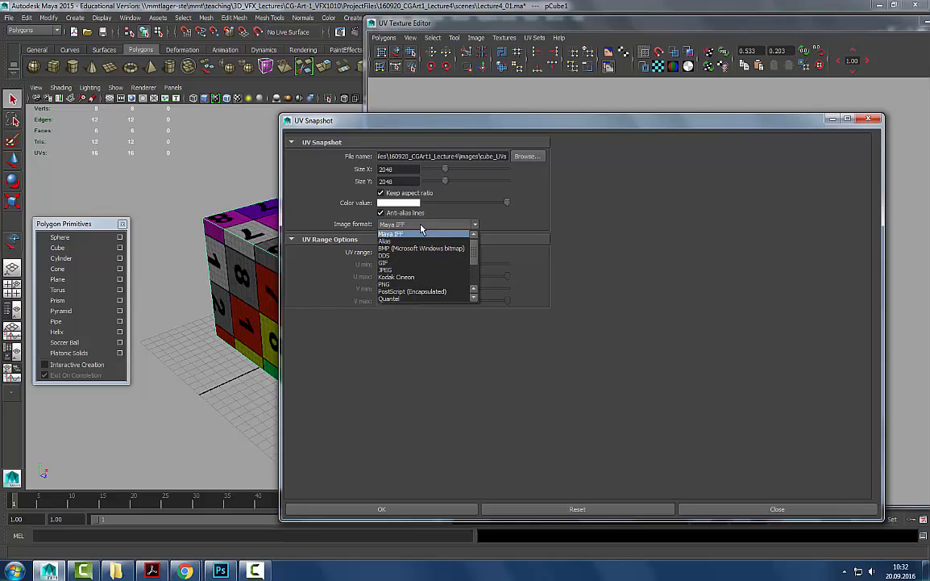
{"action": "left_click", "coordinate": [412, 271]}
{"action": "left_click", "coordinate": [396, 225]}
{"action": "left_click", "coordinate": [398, 224]}
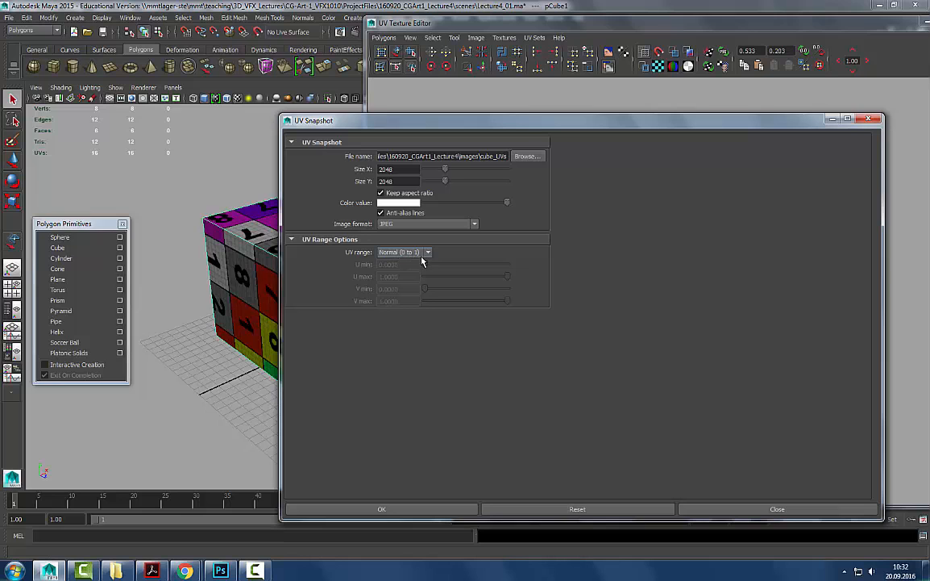
{"action": "left_click", "coordinate": [451, 509]}
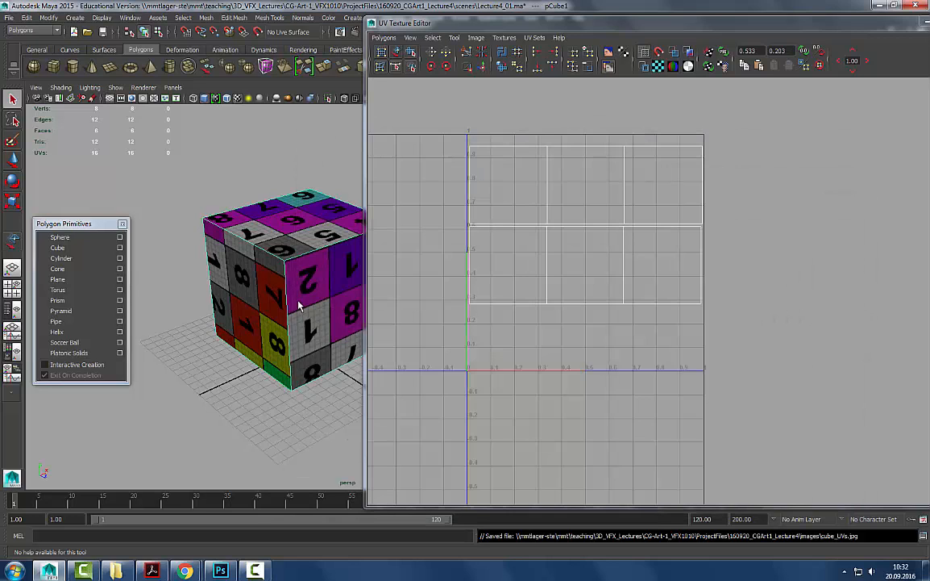
- Return the cube to object mode, deselect it, and switch to Photoshop
{"action": "right_click_drag", "start_coordinate": [290, 242], "coordinate": [419, 176]}
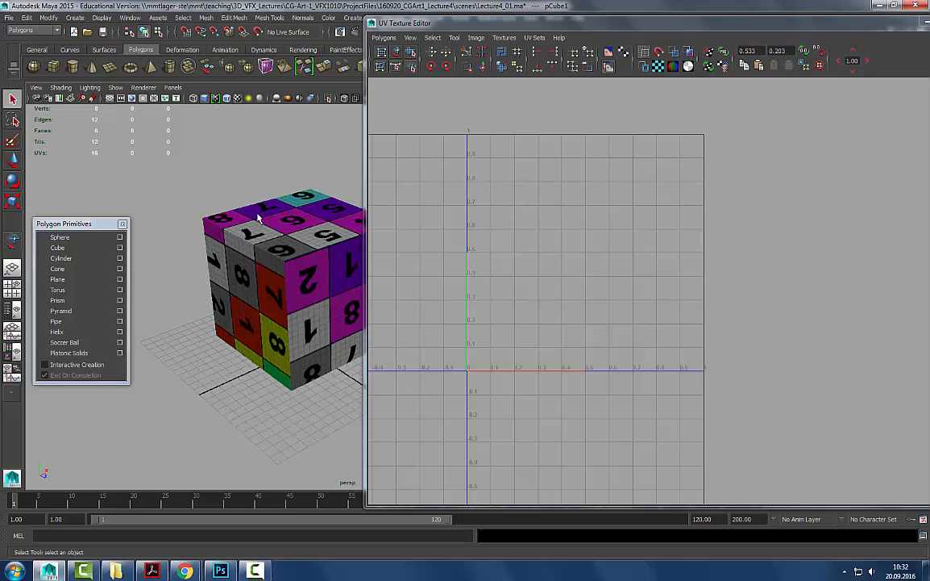
{"action": "left_click", "coordinate": [379, 39]}
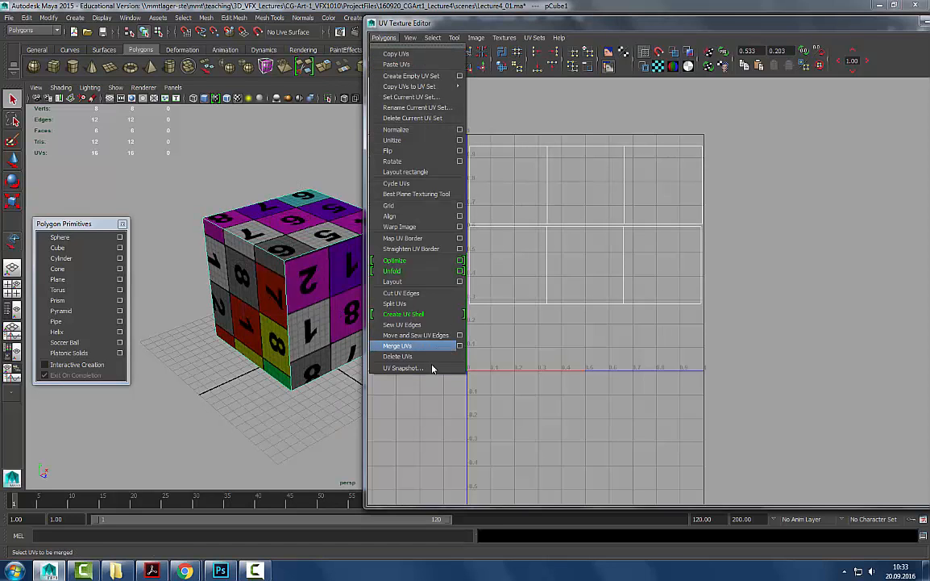
{"action": "left_click", "coordinate": [310, 182]}
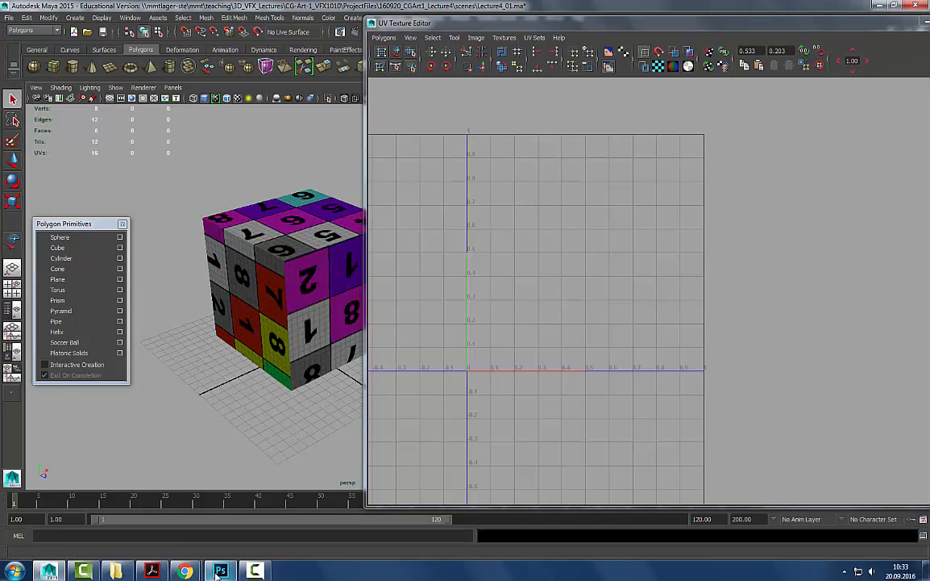
{"action": "left_click", "coordinate": [220, 570]}
{"action": "left_click", "coordinate": [31, 7]}
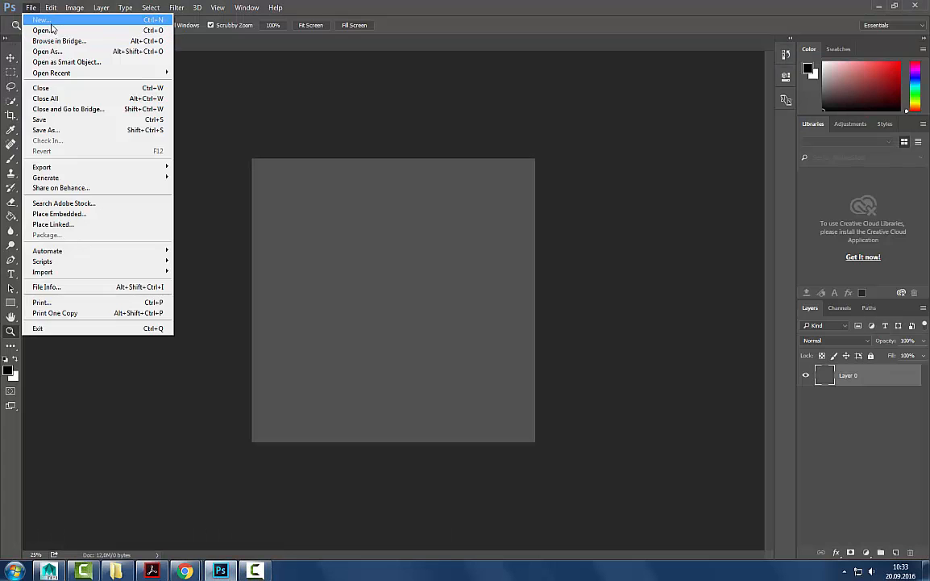
- Browse to ProjectFiles > 160920_CGArt1_Lecture4 > images and open cube_UVs with Photoshop CC 2015
{"action": "left_click", "coordinate": [41, 21]}
{"action": "key", "text": "alt+Tab"}
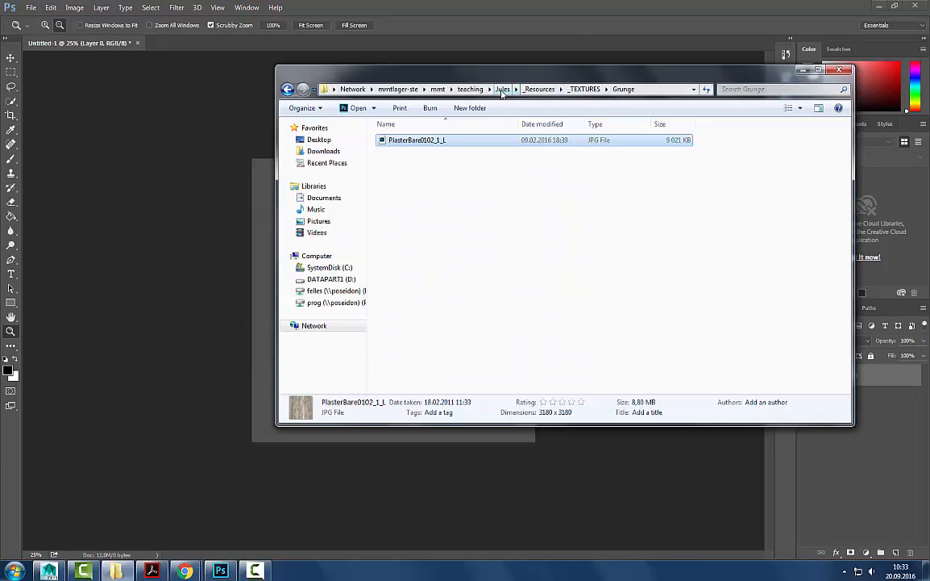
{"action": "left_click", "coordinate": [470, 88]}
{"action": "double_click", "coordinate": [412, 197]}
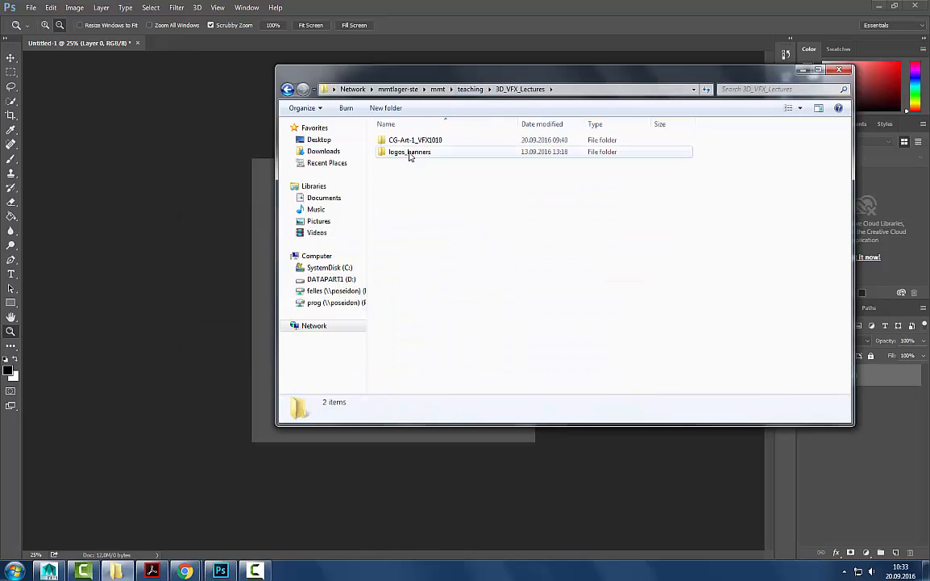
{"action": "double_click", "coordinate": [421, 140]}
{"action": "double_click", "coordinate": [407, 152]}
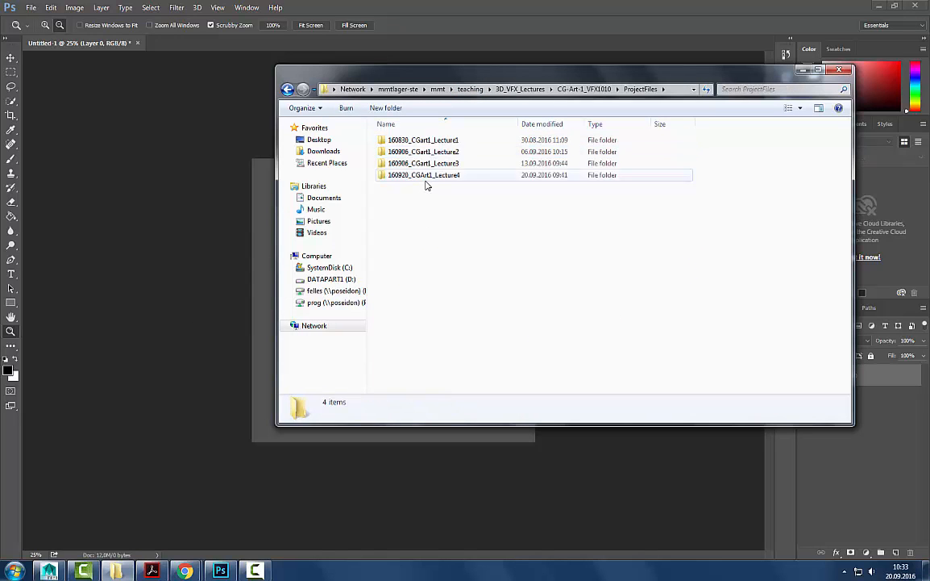
{"action": "double_click", "coordinate": [424, 175]}
{"action": "double_click", "coordinate": [411, 202]}
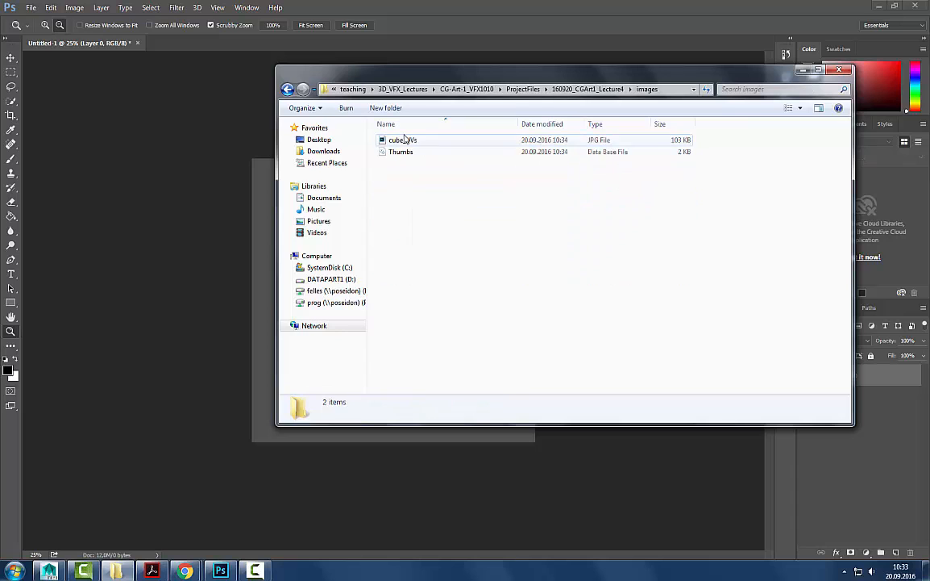
{"action": "right_click", "coordinate": [402, 143]}
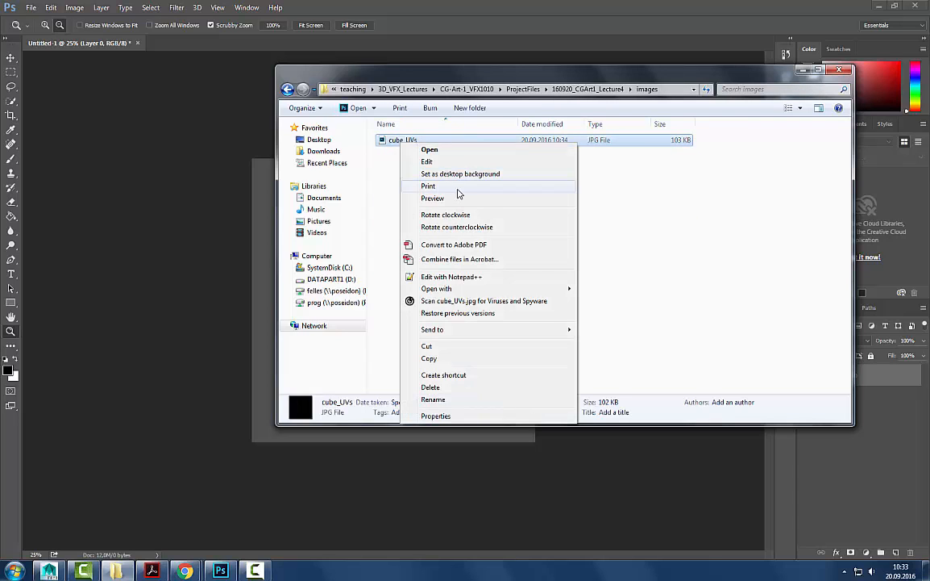
{"action": "mouse_move", "coordinate": [484, 287]}
{"action": "left_click", "coordinate": [637, 301]}
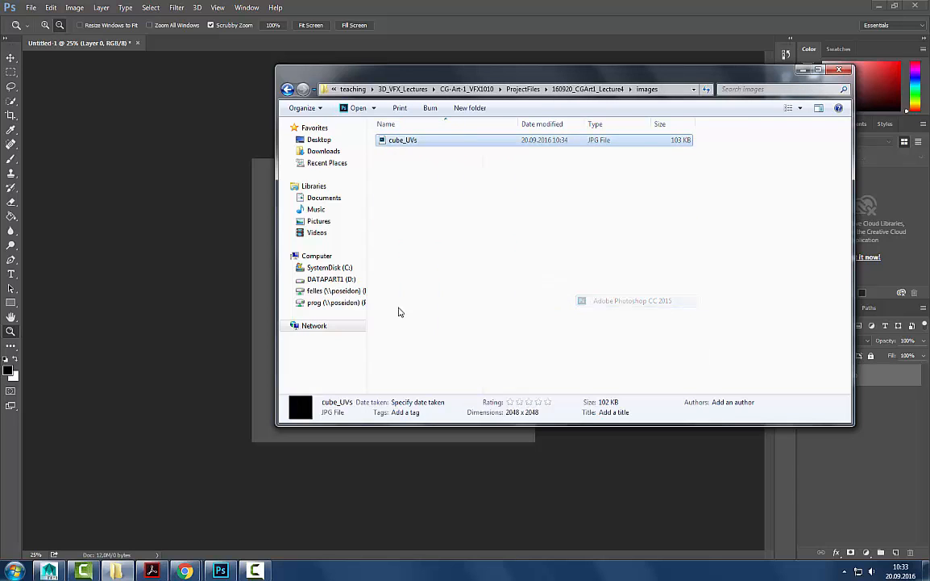
- Check in Image Size that the image is 2048 pixels square
{"action": "left_click", "coordinate": [74, 7]}
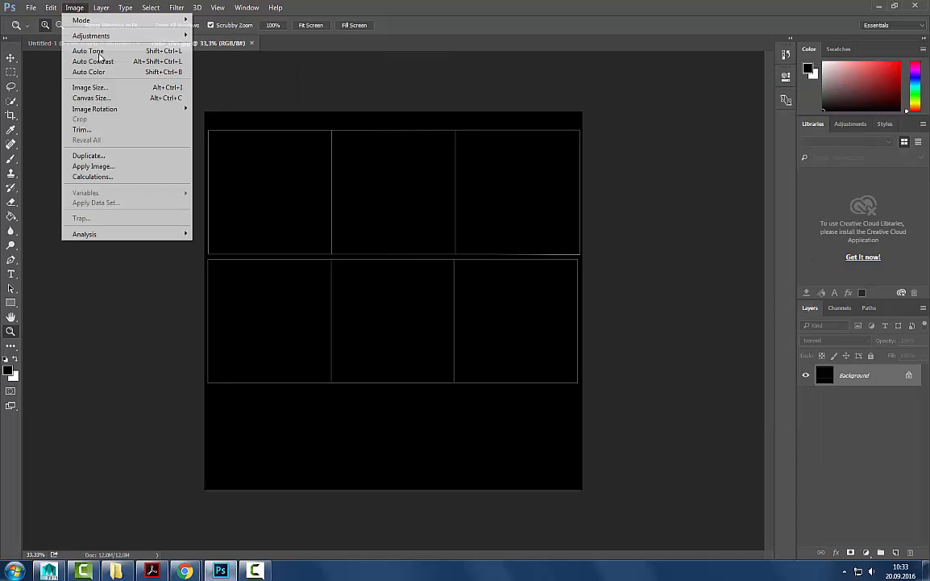
{"action": "left_click", "coordinate": [90, 87]}
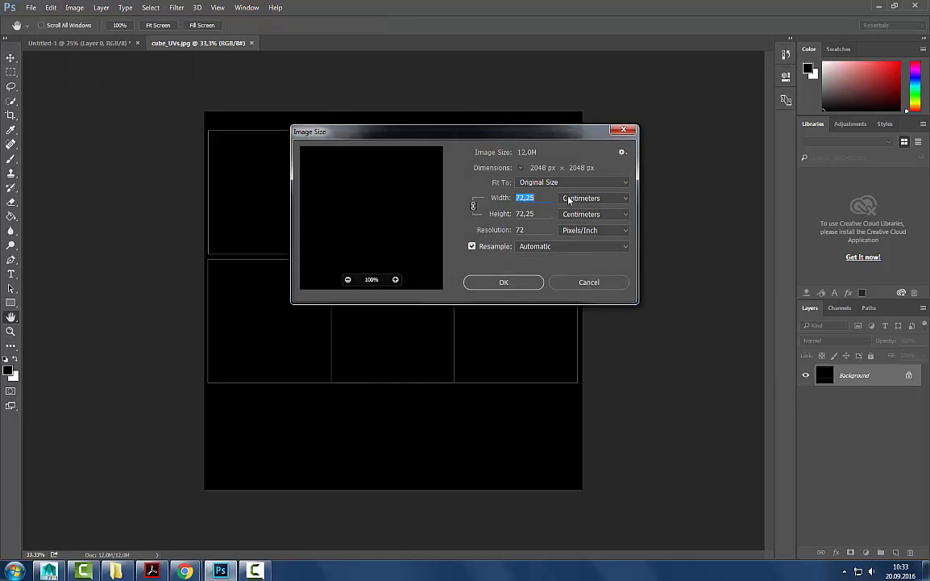
{"action": "left_click", "coordinate": [574, 198]}
{"action": "left_click", "coordinate": [576, 217]}
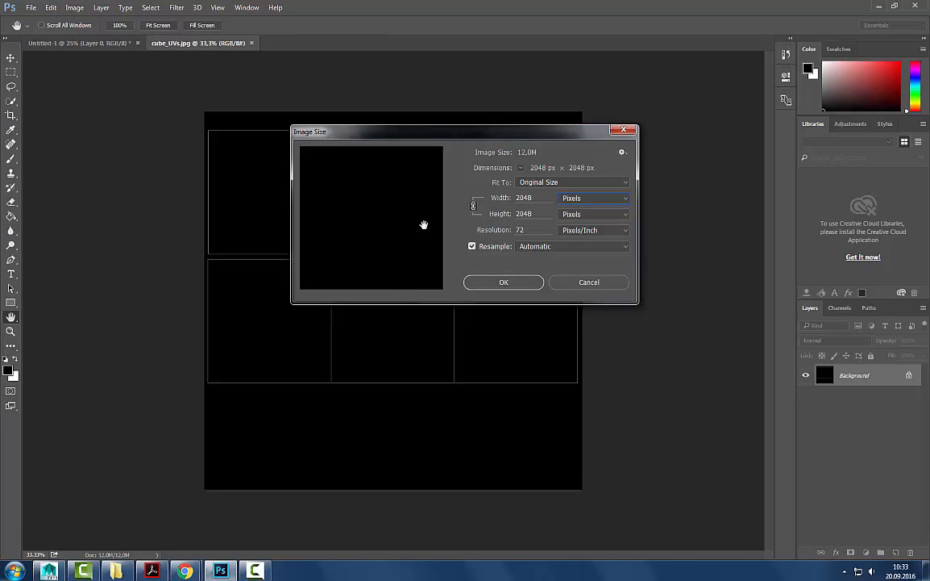
{"action": "left_click", "coordinate": [484, 282]}
{"action": "key", "text": "z"}
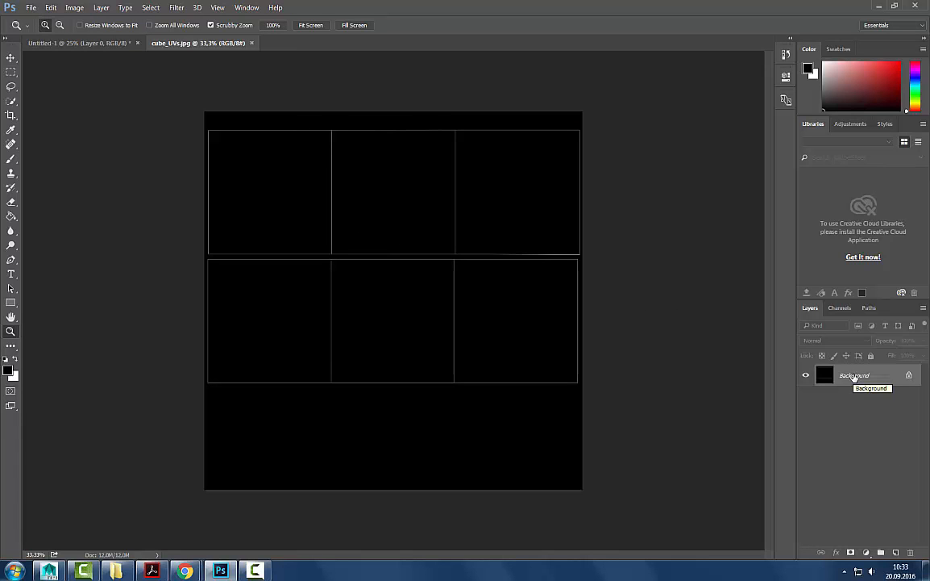
- Rename the Background layer to UV_layout and place a new empty Layer 1 below it
{"action": "double_click", "coordinate": [907, 377]}
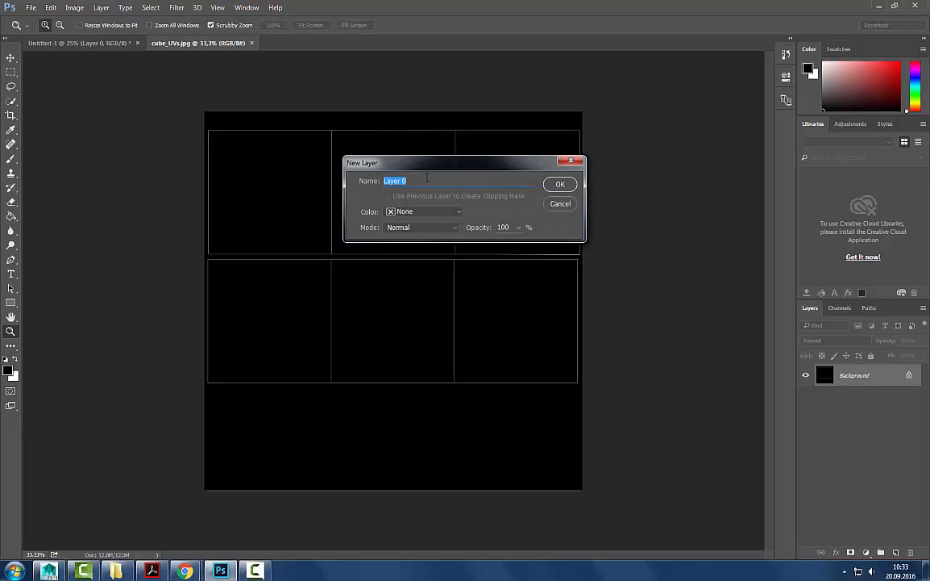
{"action": "type", "text": "UV_layout"}
{"action": "left_click", "coordinate": [564, 184]}
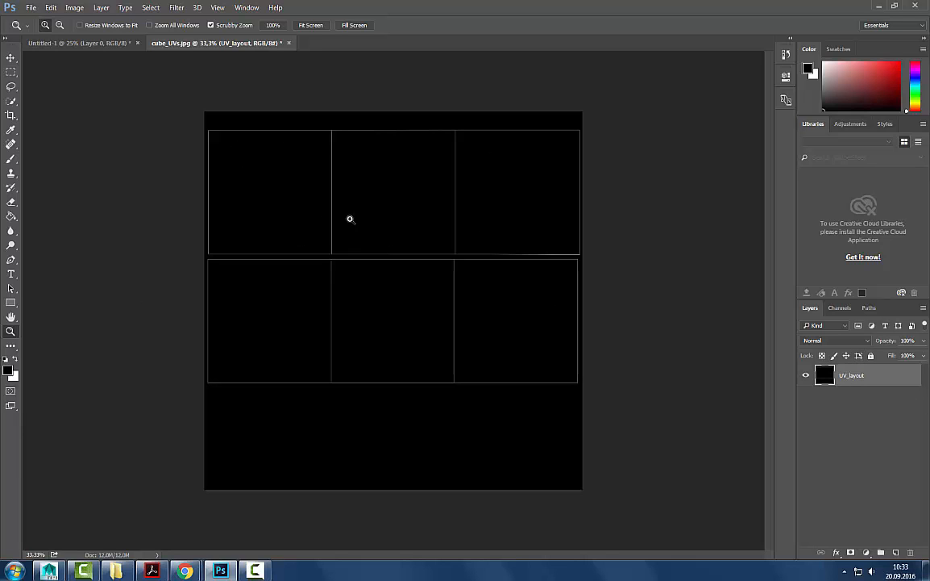
{"action": "key", "text": "ctrl+shift+alt+n"}
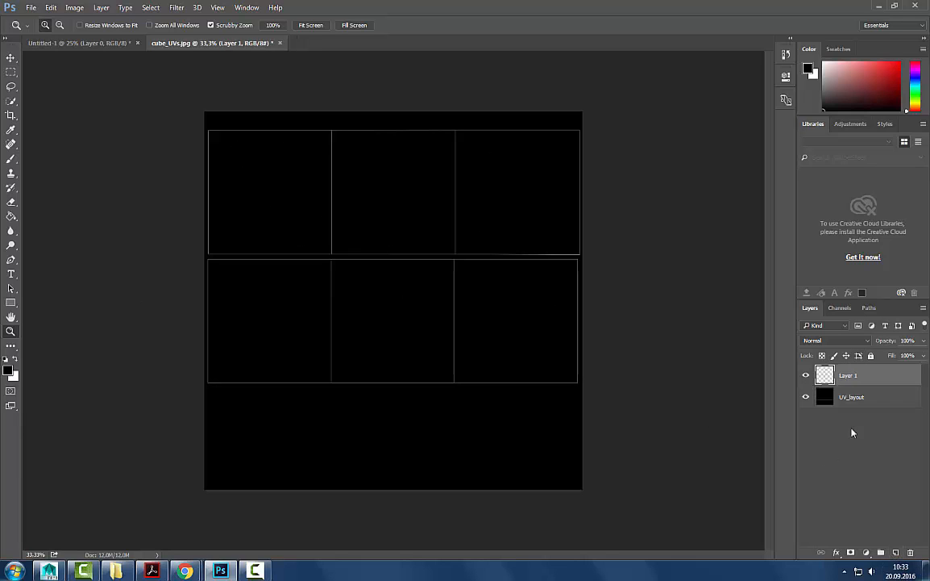
{"action": "left_click_drag", "start_coordinate": [823, 376], "coordinate": [812, 425]}
{"action": "left_click", "coordinate": [831, 381]}
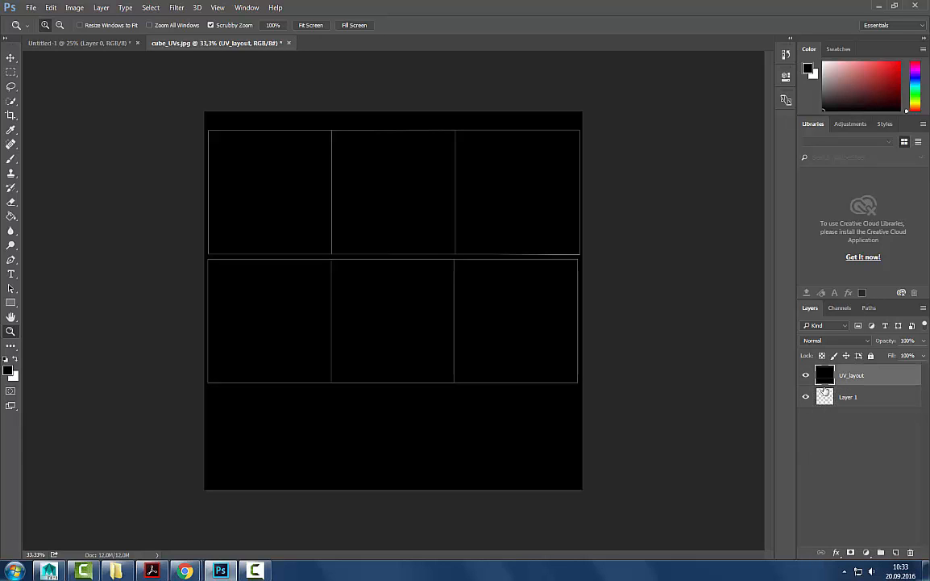
{"action": "left_click", "coordinate": [850, 344]}
- With UV_layout hidden, fill Layer 1 with mid grey using the Paint Bucket
{"action": "left_click", "coordinate": [903, 441]}
{"action": "left_click", "coordinate": [829, 399]}
{"action": "left_click", "coordinate": [806, 375]}
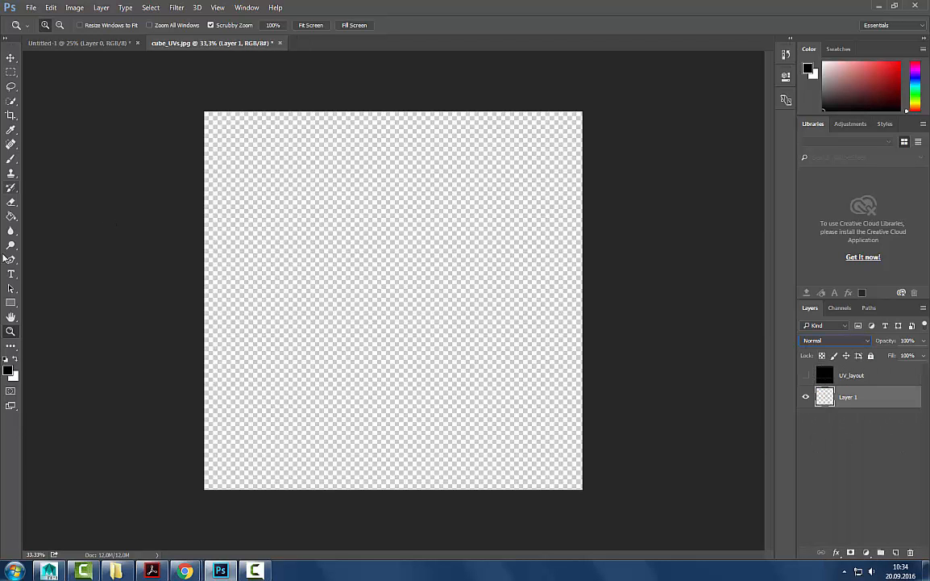
{"action": "left_click", "coordinate": [10, 218]}
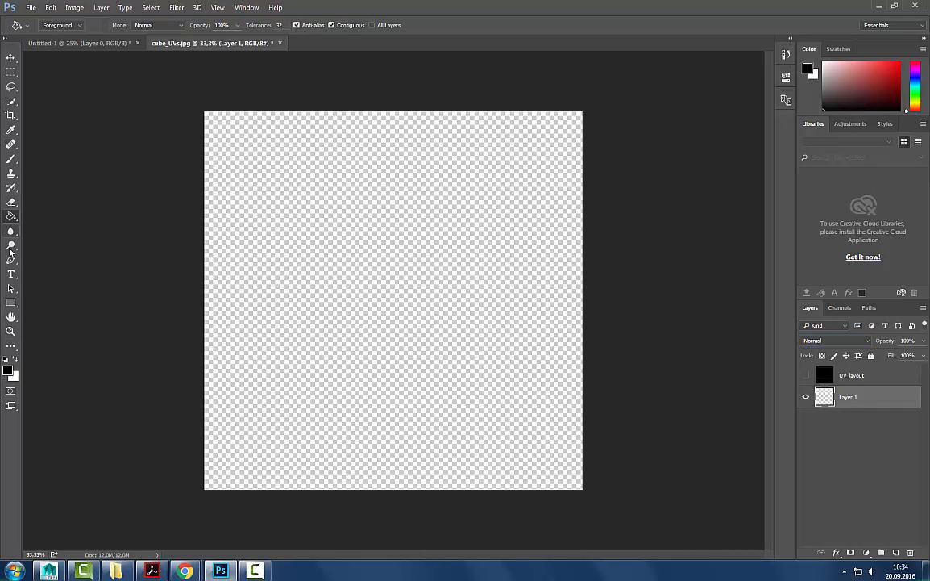
{"action": "left_click", "coordinate": [10, 371]}
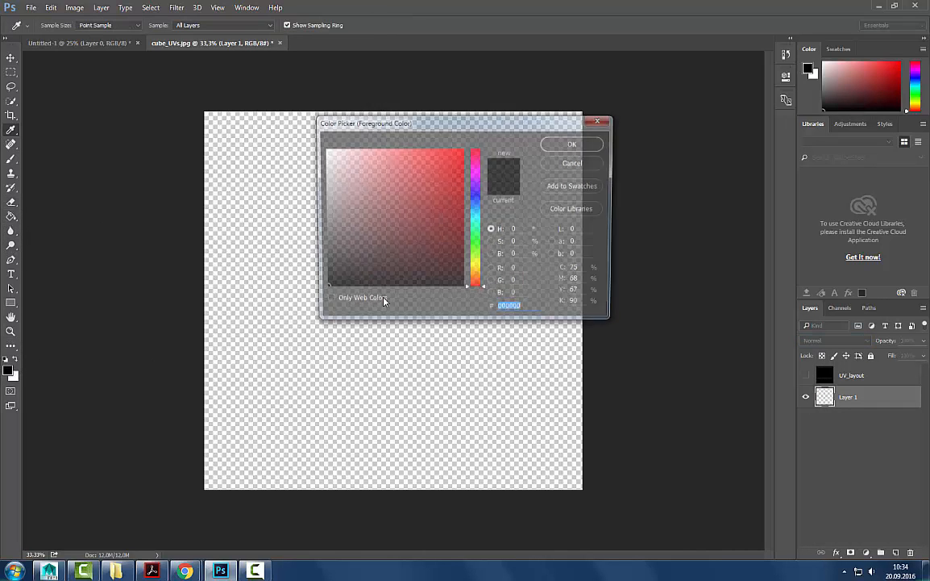
{"action": "left_click_drag", "start_coordinate": [347, 219], "coordinate": [296, 216]}
{"action": "left_click", "coordinate": [573, 143]}
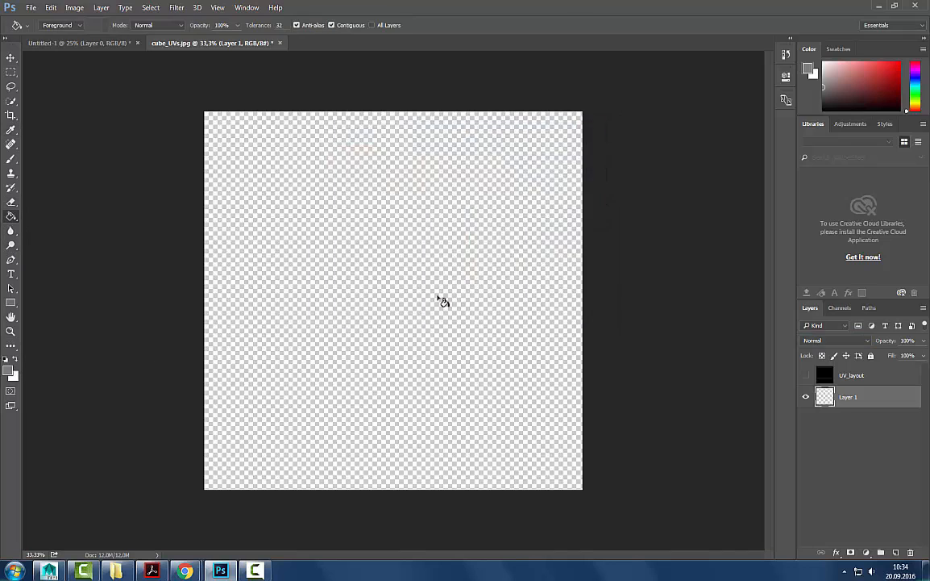
{"action": "left_click", "coordinate": [482, 318]}
- On a new layer, paint a pale yellow 88 px brush stroke in the top-left square
{"action": "key", "text": "b"}
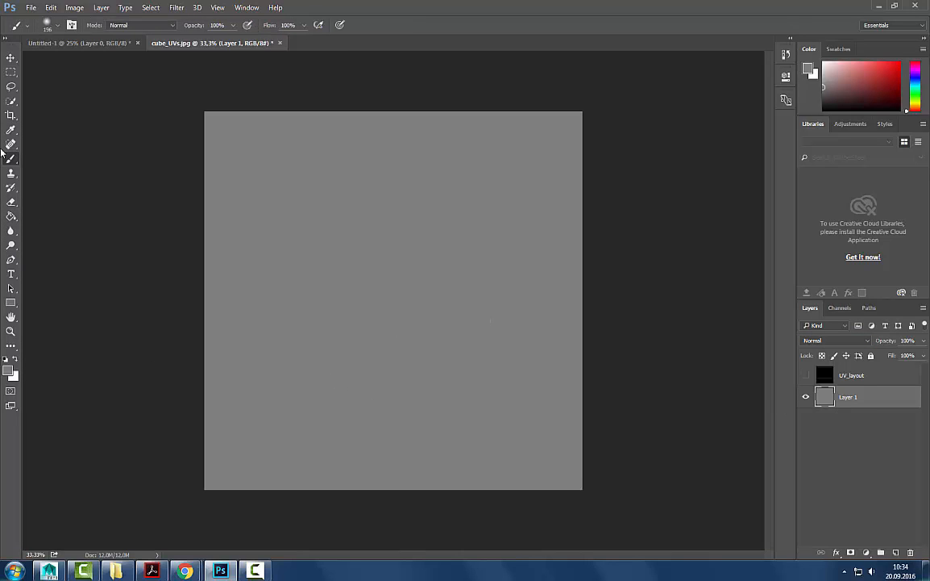
{"action": "left_click", "coordinate": [897, 552]}
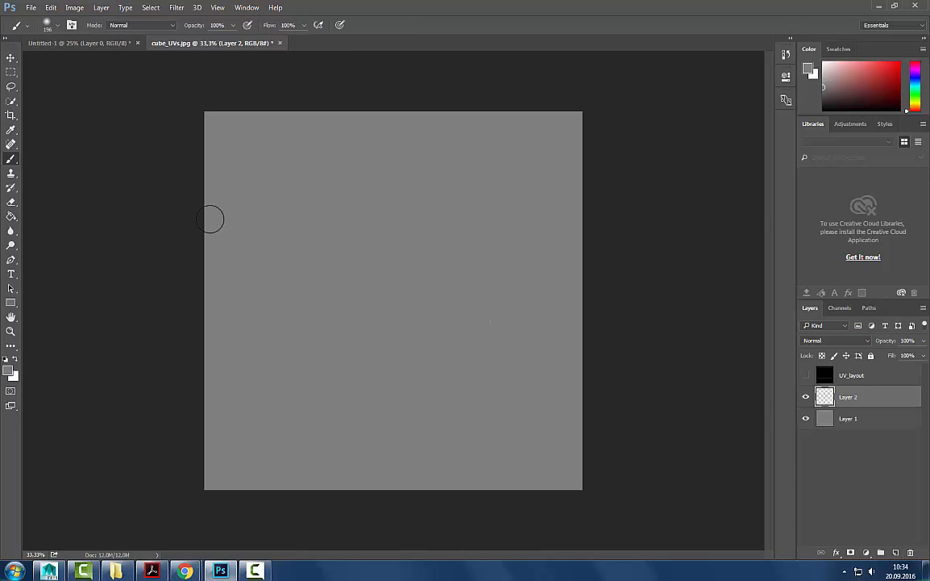
{"action": "left_click", "coordinate": [8, 370]}
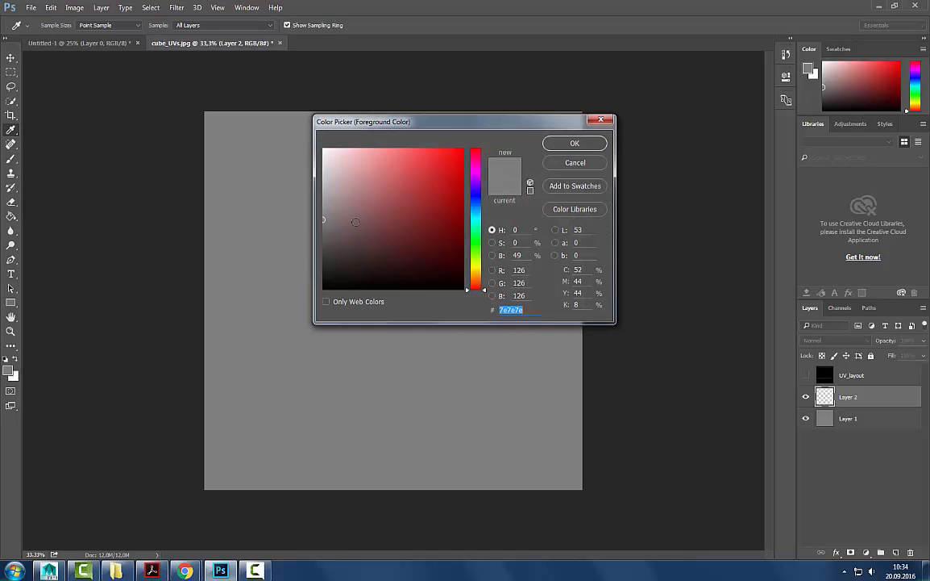
{"action": "left_click_drag", "start_coordinate": [322, 188], "coordinate": [295, 272]}
{"action": "left_click", "coordinate": [481, 265]}
{"action": "left_click_drag", "start_coordinate": [407, 190], "coordinate": [402, 147]}
{"action": "left_click", "coordinate": [553, 145]}
{"action": "right_click", "coordinate": [395, 232]}
{"action": "left_click_drag", "start_coordinate": [500, 263], "coordinate": [480, 265]}
{"action": "mouse_move", "coordinate": [269, 156]}
{"action": "left_mouse_down"}
{"action": "mouse_move", "coordinate": [274, 169]}
{"action": "mouse_move", "coordinate": [300, 176]}
{"action": "left_mouse_up"}
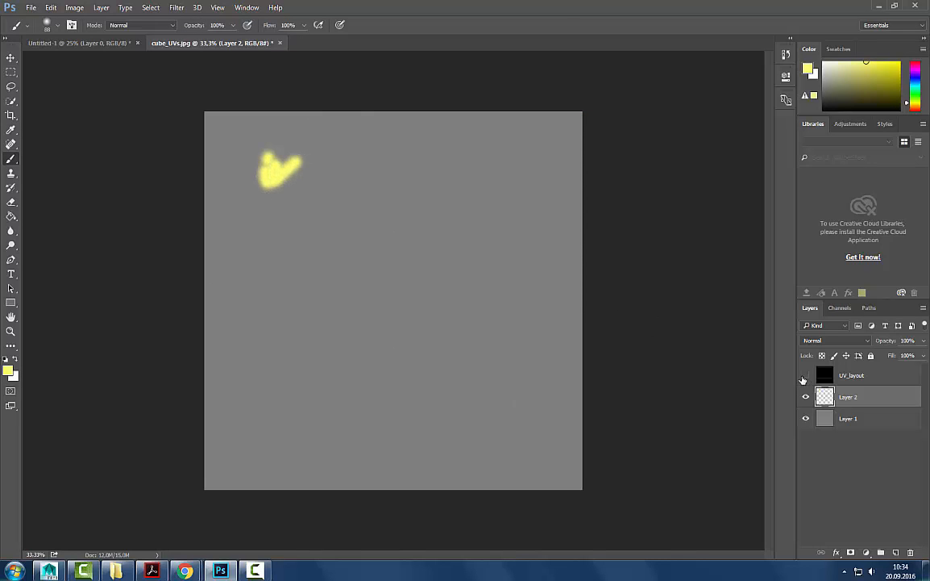
- Show UV_layout again and set its blend mode to Screen after trying Multiply
{"action": "left_click", "coordinate": [806, 375]}
{"action": "left_click", "coordinate": [825, 375]}
{"action": "left_click", "coordinate": [818, 340]}
{"action": "left_click", "coordinate": [818, 378]}
{"action": "left_click", "coordinate": [814, 341]}
{"action": "left_click", "coordinate": [820, 417]}
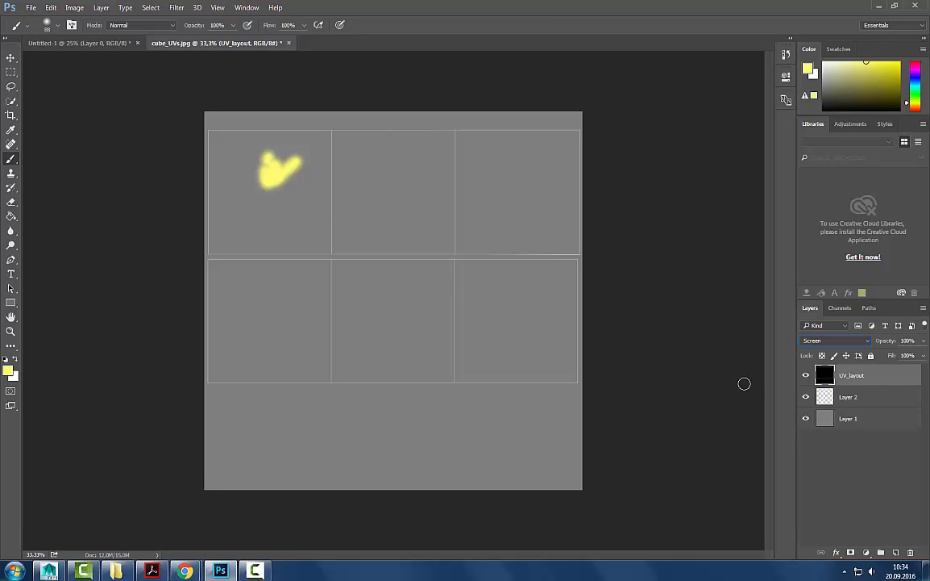
{"action": "left_click", "coordinate": [823, 345]}
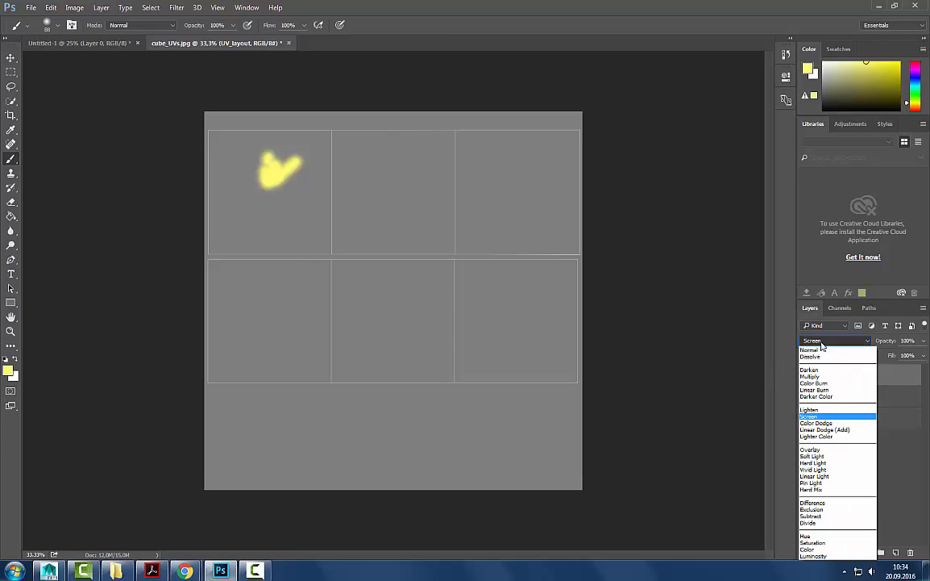
- Try Normal blending on UV_layout, then return it to Screen and compare the grid
{"action": "left_click", "coordinate": [822, 345]}
{"action": "left_click", "coordinate": [822, 345]}
{"action": "left_click", "coordinate": [826, 345]}
{"action": "left_click", "coordinate": [826, 342]}
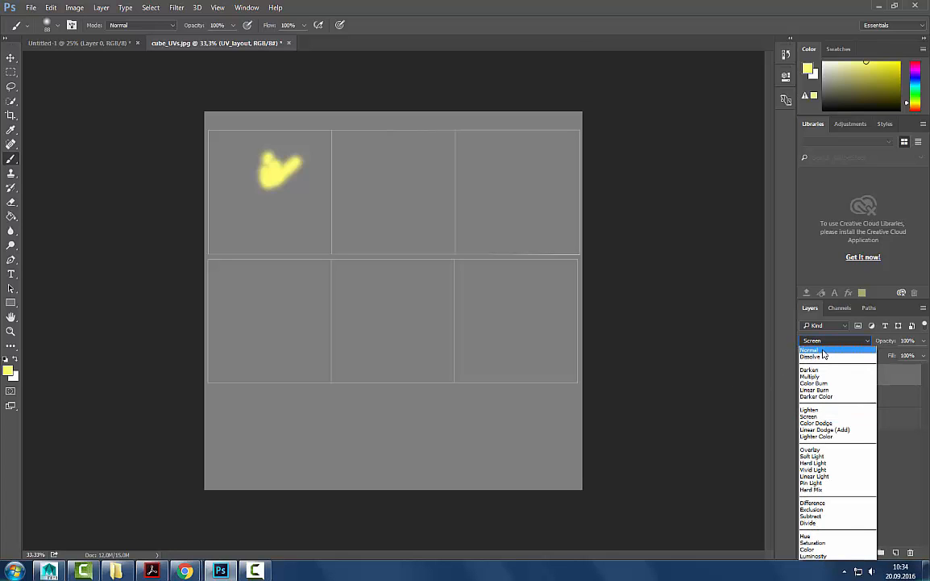
{"action": "left_click", "coordinate": [826, 349]}
{"action": "left_click", "coordinate": [823, 342]}
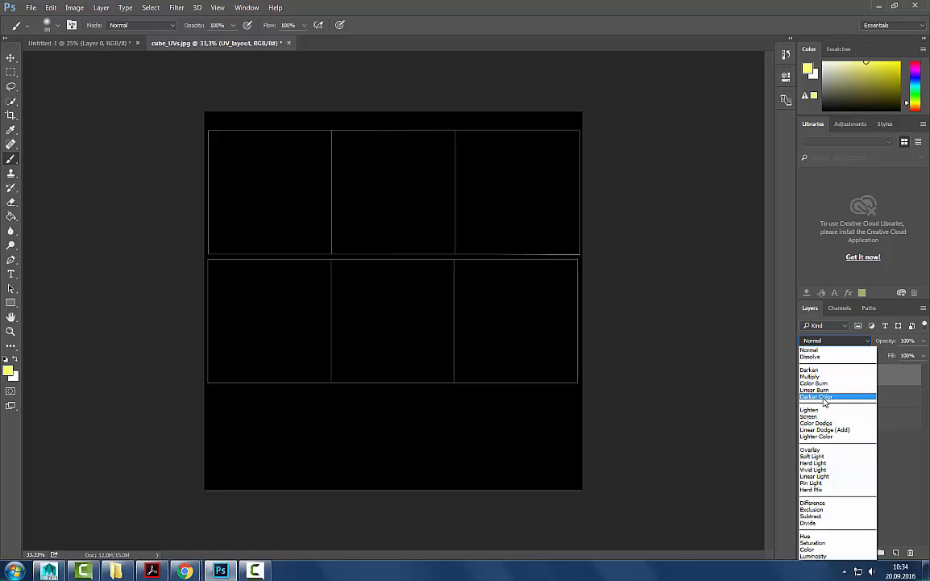
{"action": "left_click", "coordinate": [820, 416]}
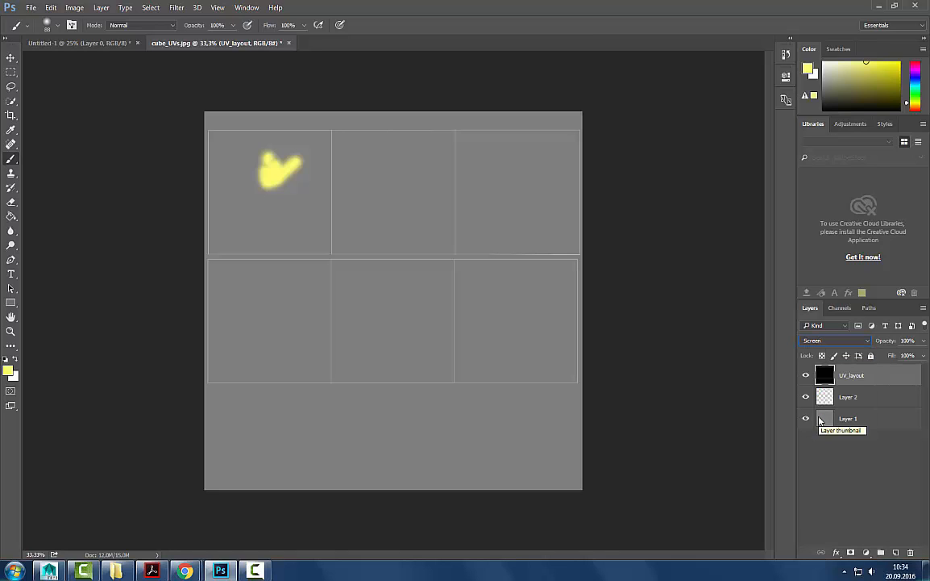
{"action": "left_click", "coordinate": [806, 376]}
{"action": "left_click", "coordinate": [807, 377]}
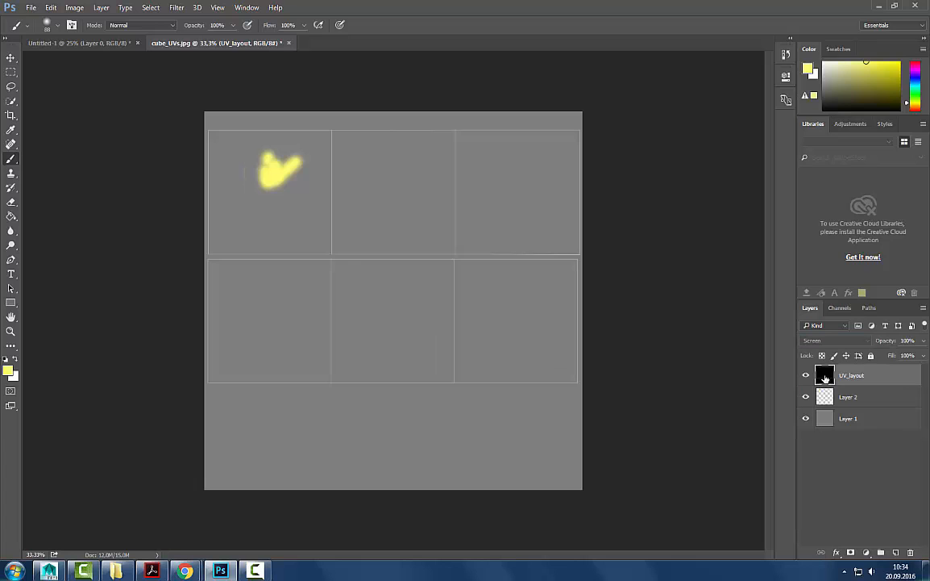
- Test a duplicated UV_layout copy, inverted to dark lines and set to Multiply
{"action": "left_click_drag", "start_coordinate": [879, 377], "coordinate": [896, 552]}
{"action": "left_click", "coordinate": [807, 399]}
{"action": "left_click", "coordinate": [824, 342]}
{"action": "left_click", "coordinate": [815, 350]}
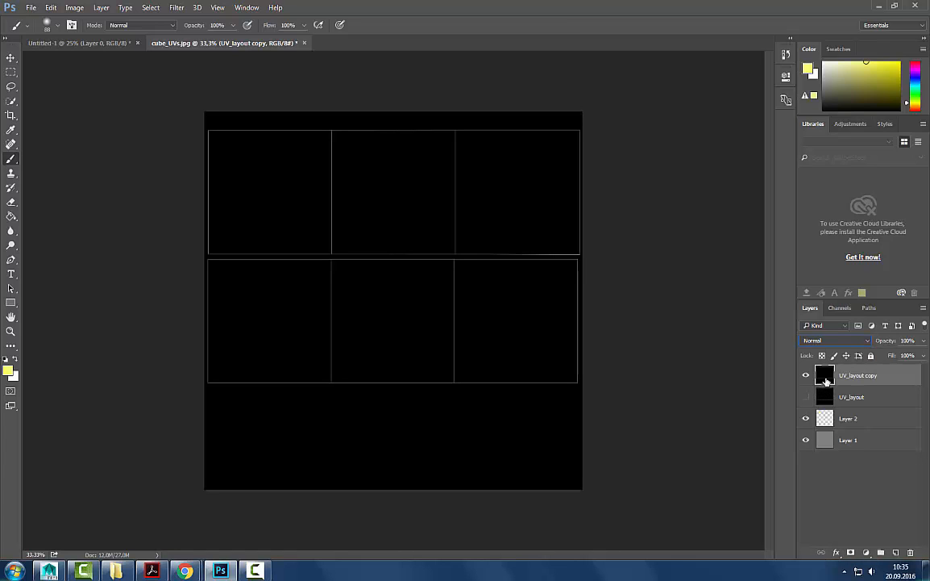
{"action": "key", "text": "ctrl+i"}
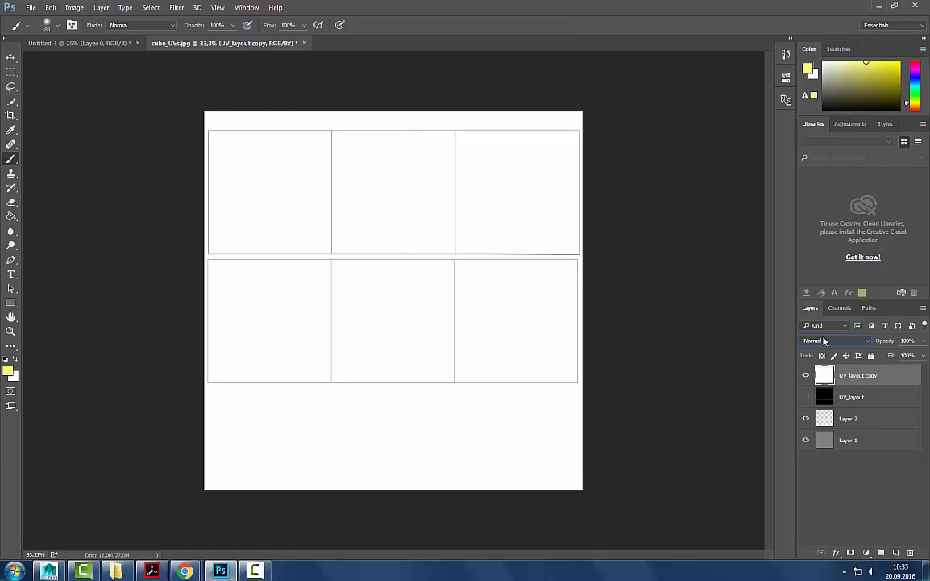
{"action": "left_click", "coordinate": [824, 341]}
{"action": "left_click", "coordinate": [813, 376]}
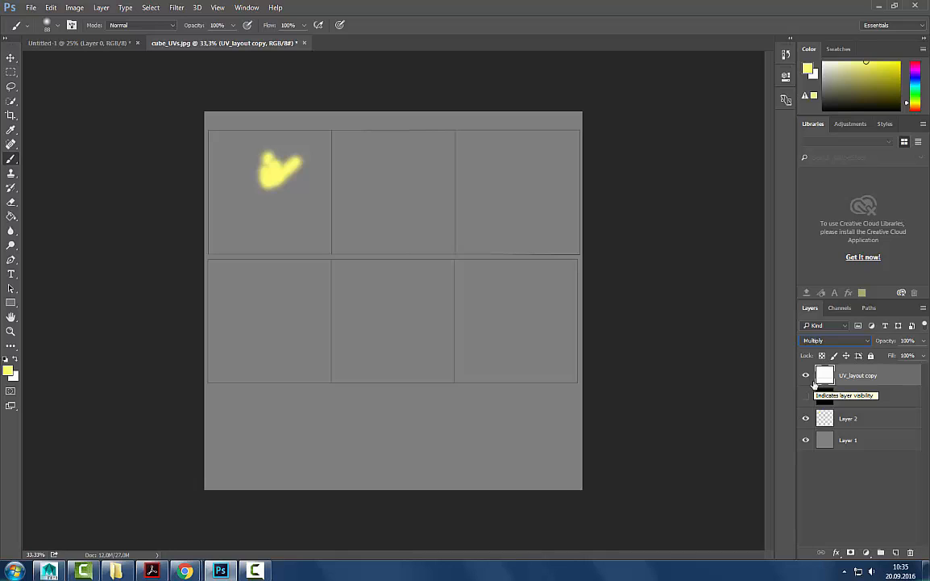
{"action": "left_click", "coordinate": [806, 376]}
{"action": "left_click", "coordinate": [806, 376]}
{"action": "left_click", "coordinate": [807, 378]}
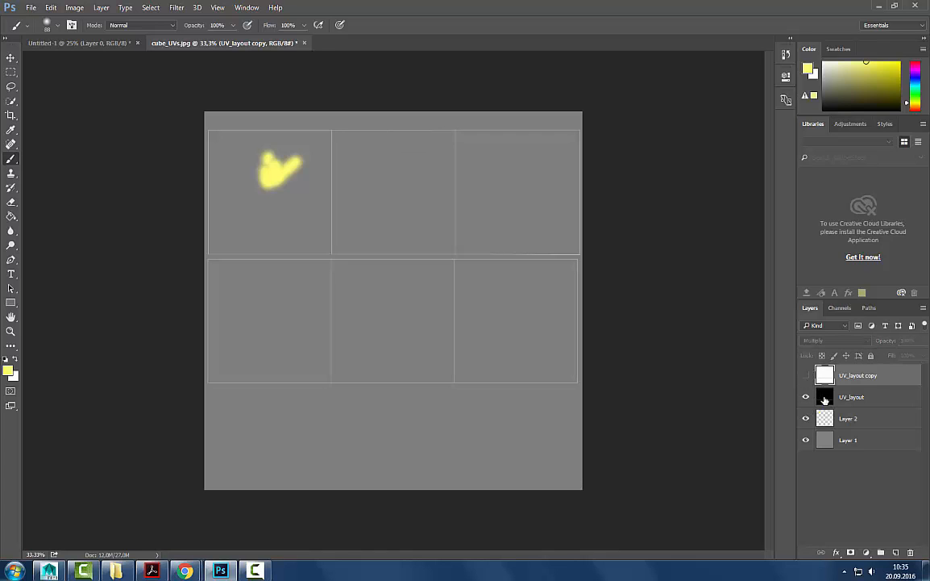
- Delete the UV_layout copy and set the original UV_layout to Screen blending
{"action": "left_click", "coordinate": [855, 397]}
{"action": "left_click", "coordinate": [834, 340]}
{"action": "left_click", "coordinate": [815, 317]}
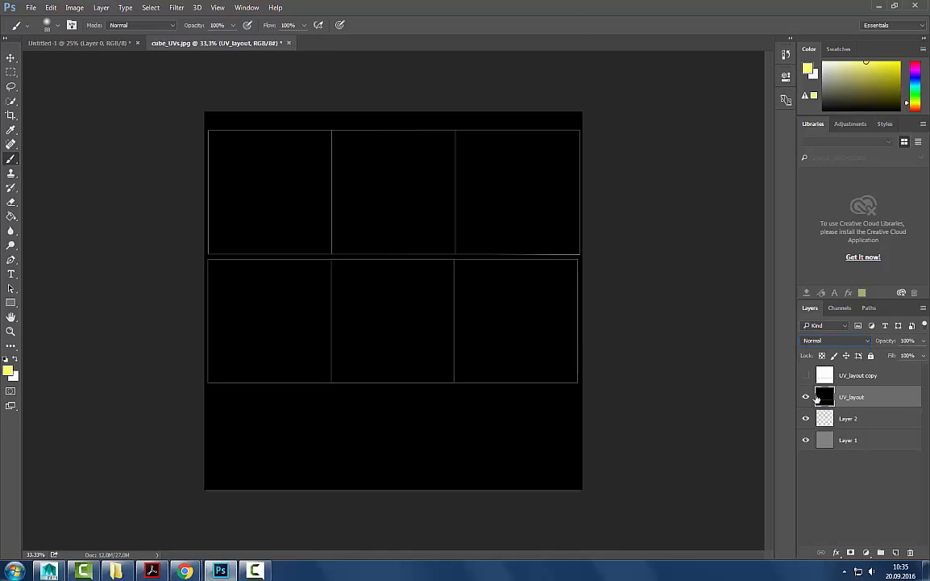
{"action": "left_click", "coordinate": [833, 379]}
{"action": "left_click_drag", "start_coordinate": [832, 379], "coordinate": [910, 552]}
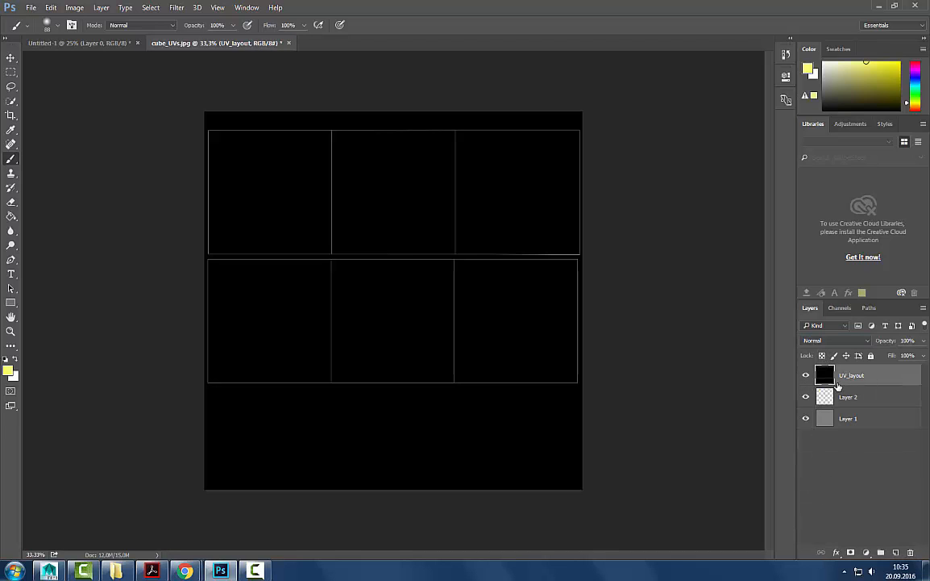
{"action": "left_click", "coordinate": [818, 342]}
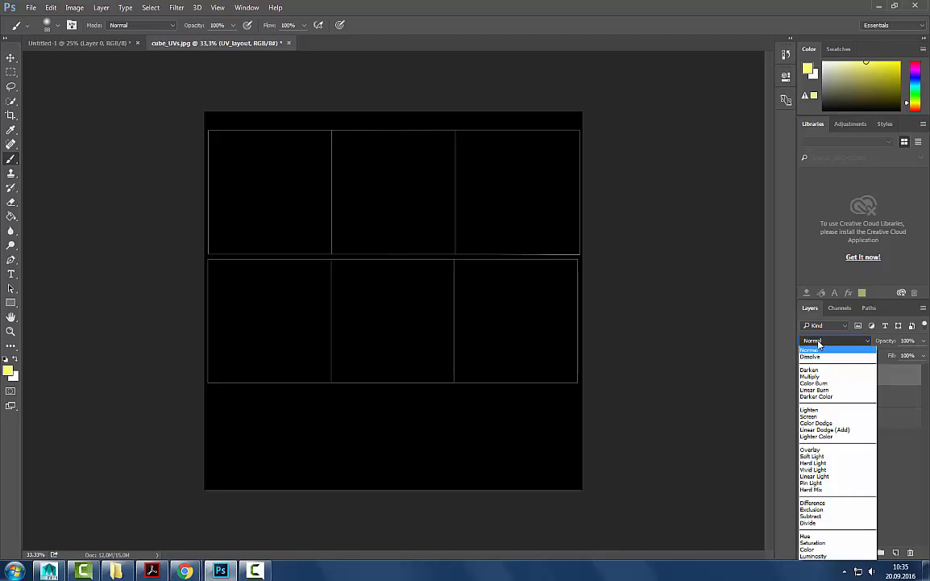
{"action": "left_click", "coordinate": [816, 415]}
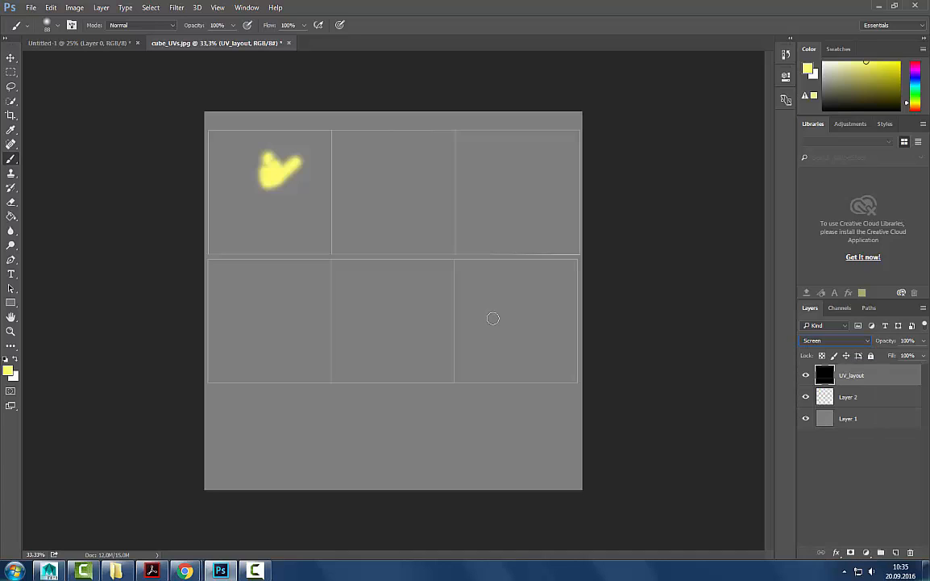
- Compare the painting with the grid on and off, then delete the grey background layer
{"action": "left_click", "coordinate": [806, 375]}
{"action": "left_click", "coordinate": [806, 375]}
{"action": "left_click", "coordinate": [806, 375]}
{"action": "left_click", "coordinate": [806, 375]}
{"action": "left_click", "coordinate": [806, 375]}
{"action": "left_click", "coordinate": [806, 375]}
{"action": "left_click", "coordinate": [806, 374]}
{"action": "left_click", "coordinate": [805, 375]}
{"action": "left_click_drag", "start_coordinate": [828, 407], "coordinate": [911, 553]}
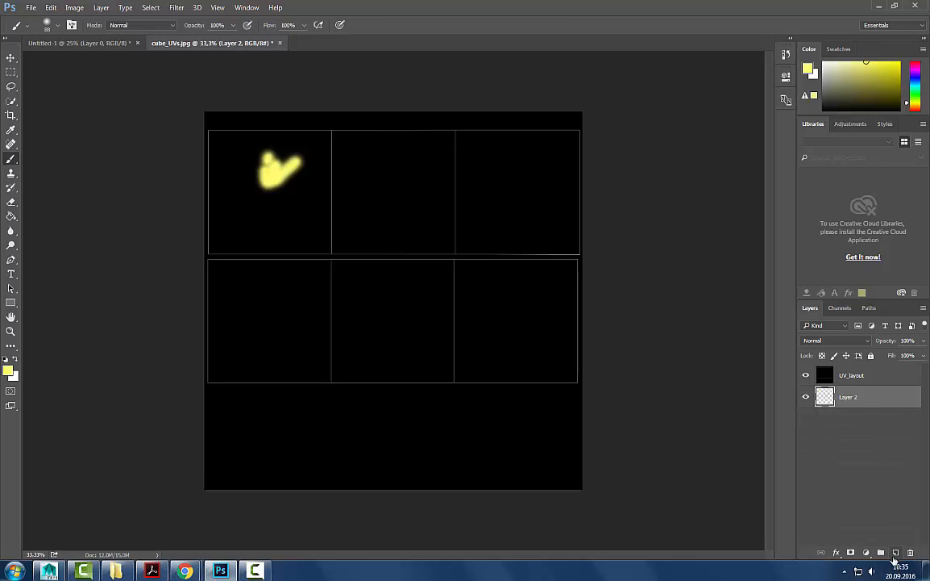
- Restore grey Layer 1, delete the yellow-blob Layer 2, and add a fresh empty layer
{"action": "key", "text": "ctrl+z"}
{"action": "left_click_drag", "start_coordinate": [829, 403], "coordinate": [911, 554]}
{"action": "left_click", "coordinate": [895, 552]}
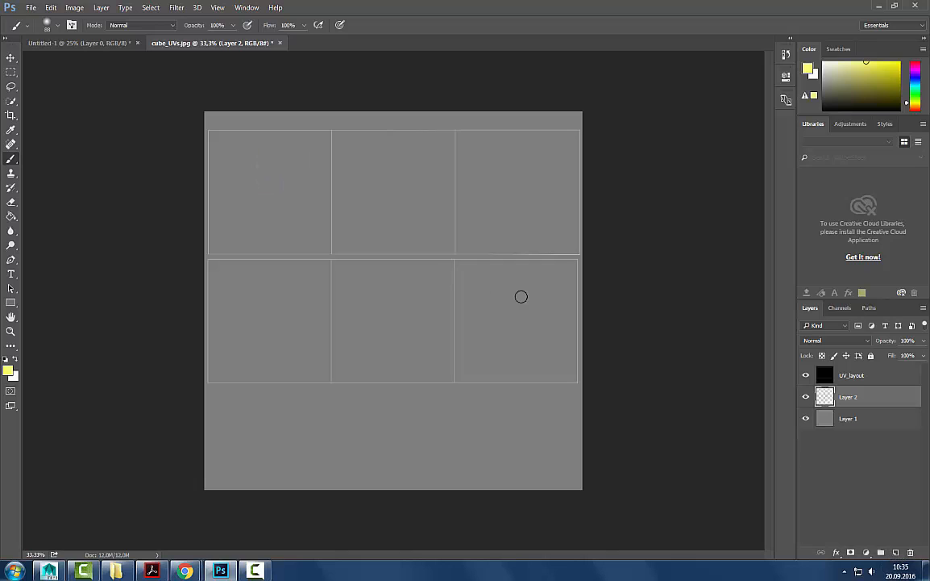
- Paint a yellow happy face top-left and a sad face top-middle
{"action": "mouse_move", "coordinate": [242, 172]}
{"action": "left_mouse_down"}
{"action": "mouse_move", "coordinate": [274, 221]}
{"action": "mouse_move", "coordinate": [304, 190]}
{"action": "left_mouse_up"}
{"action": "left_click", "coordinate": [264, 161]}
{"action": "left_click", "coordinate": [295, 162]}
{"action": "mouse_move", "coordinate": [356, 232]}
{"action": "left_mouse_down"}
{"action": "mouse_move", "coordinate": [405, 203]}
{"action": "mouse_move", "coordinate": [417, 233]}
{"action": "left_mouse_up"}
{"action": "left_click", "coordinate": [377, 154]}
{"action": "left_click", "coordinate": [410, 158]}
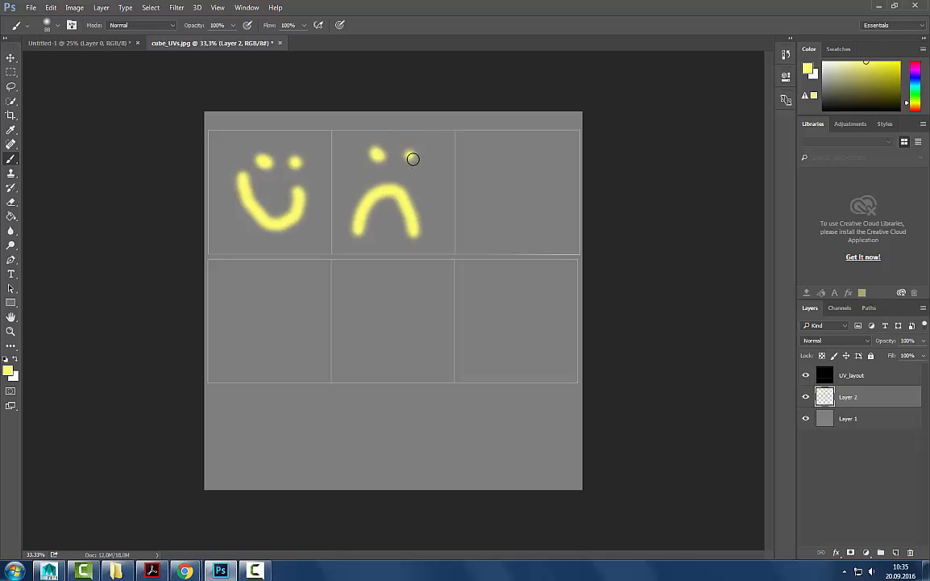
- Paint the yellow letters H, E and i in the lower three squares
{"action": "left_click_drag", "start_coordinate": [244, 282], "coordinate": [244, 346]}
{"action": "left_click_drag", "start_coordinate": [282, 282], "coordinate": [282, 343]}
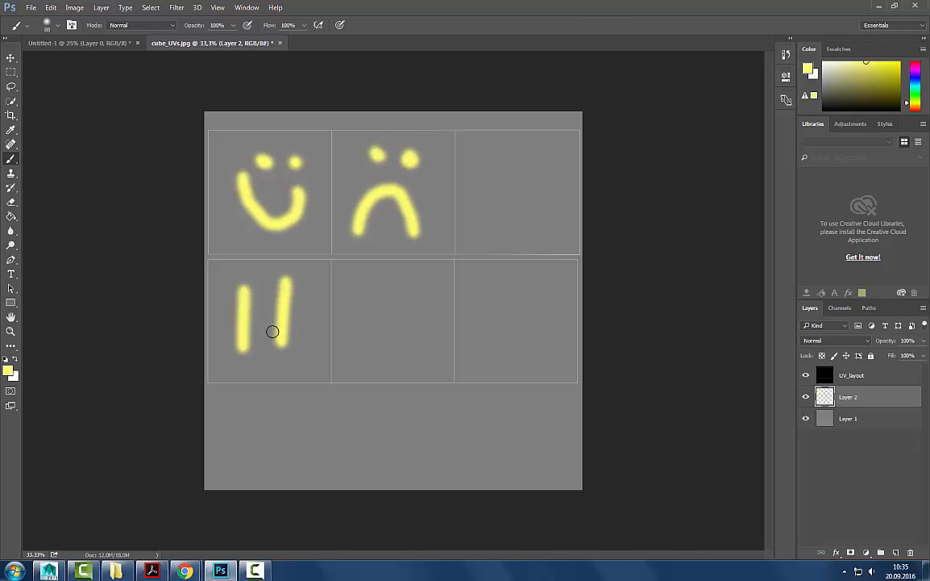
{"action": "left_click_drag", "start_coordinate": [242, 316], "coordinate": [284, 316]}
{"action": "mouse_move", "coordinate": [370, 284]}
{"action": "left_mouse_down"}
{"action": "mouse_move", "coordinate": [368, 345]}
{"action": "mouse_move", "coordinate": [419, 351]}
{"action": "left_mouse_up"}
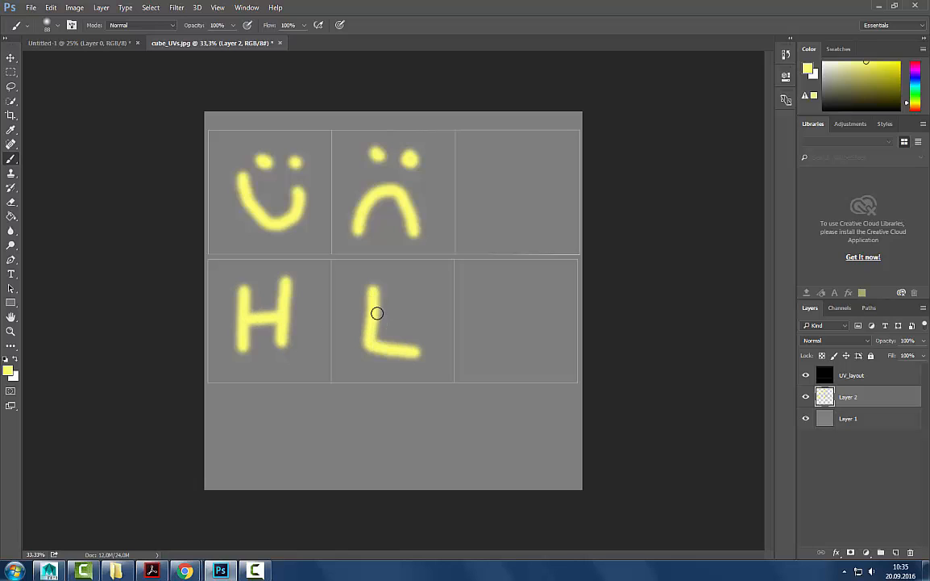
{"action": "left_click_drag", "start_coordinate": [372, 316], "coordinate": [415, 318]}
{"action": "left_click_drag", "start_coordinate": [371, 285], "coordinate": [421, 287]}
{"action": "left_click", "coordinate": [519, 310]}
{"action": "left_click_drag", "start_coordinate": [525, 381], "coordinate": [520, 312]}
{"action": "mouse_move", "coordinate": [527, 276]}
{"action": "left_mouse_down"}
{"action": "mouse_move", "coordinate": [519, 275]}
{"action": "mouse_move", "coordinate": [535, 277]}
{"action": "left_mouse_up"}
- Paint a neutral face with a straight mouth in the top-right square
{"action": "left_click_drag", "start_coordinate": [482, 203], "coordinate": [532, 203]}
{"action": "left_click", "coordinate": [484, 155]}
{"action": "left_click", "coordinate": [520, 160]}
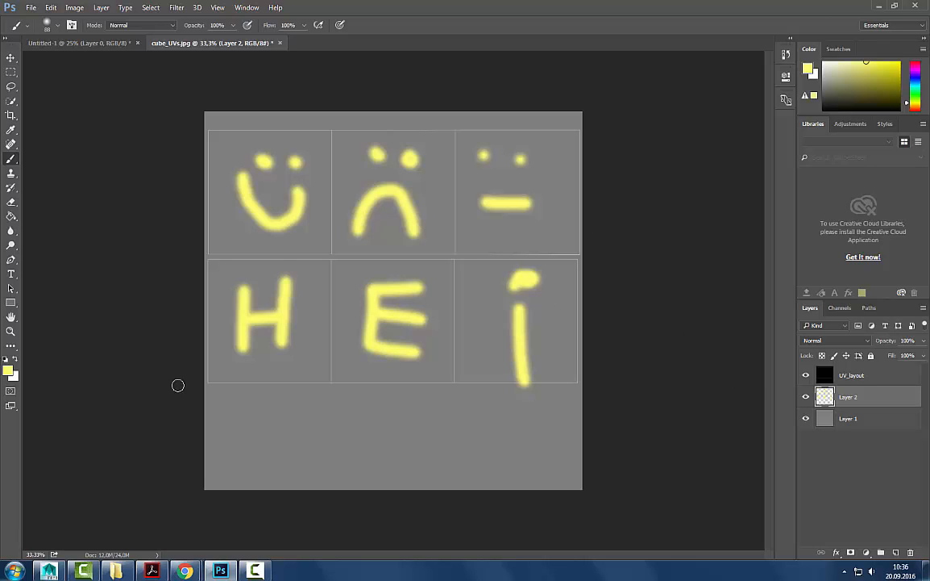
- Save the texture as cube.psd in Photoshop format in the project's sourceimages folder
{"action": "left_click", "coordinate": [30, 9]}
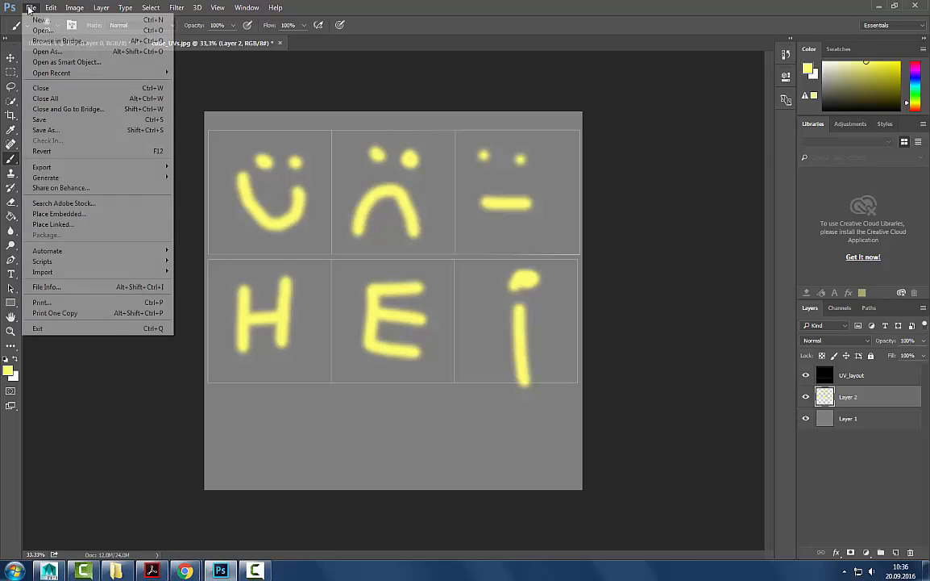
{"action": "left_click", "coordinate": [58, 129]}
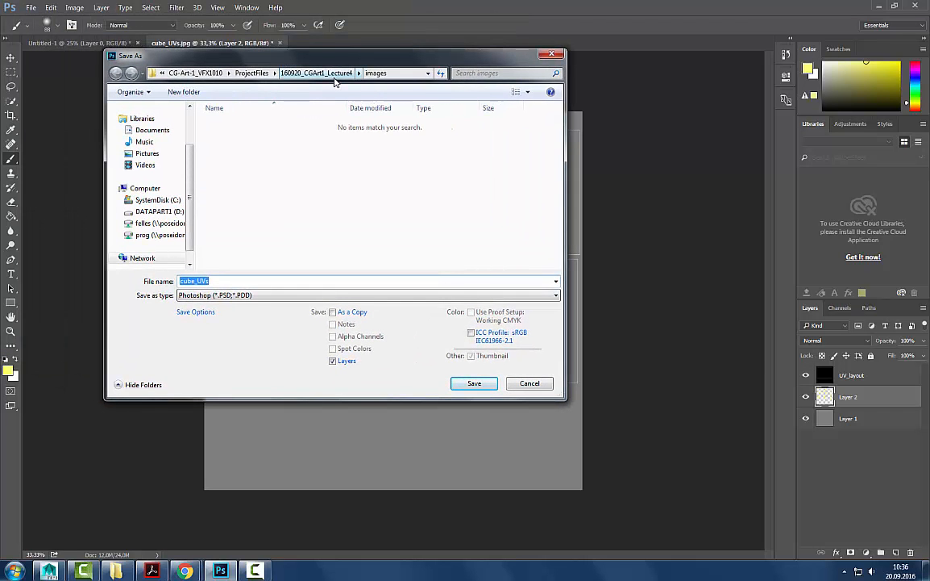
{"action": "left_click", "coordinate": [332, 74]}
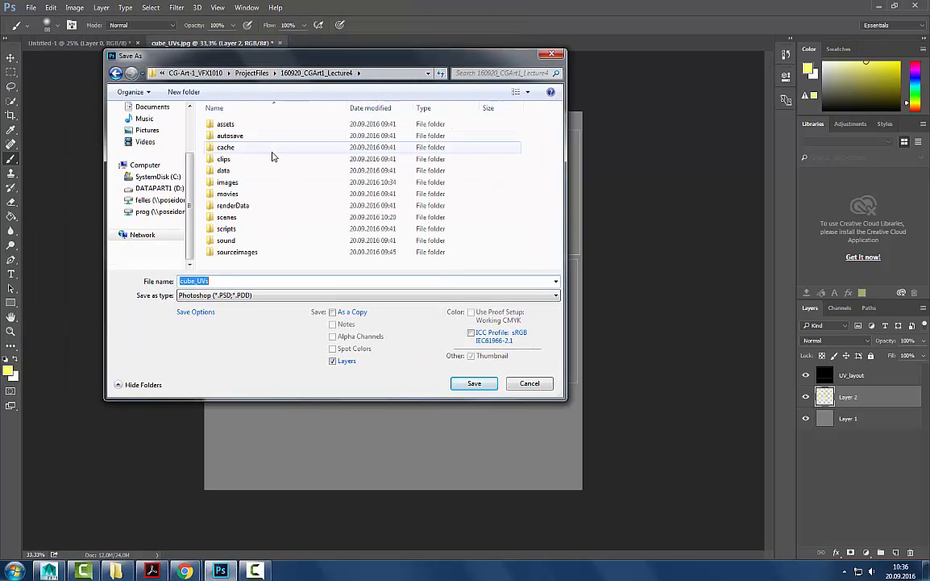
{"action": "left_click", "coordinate": [226, 169]}
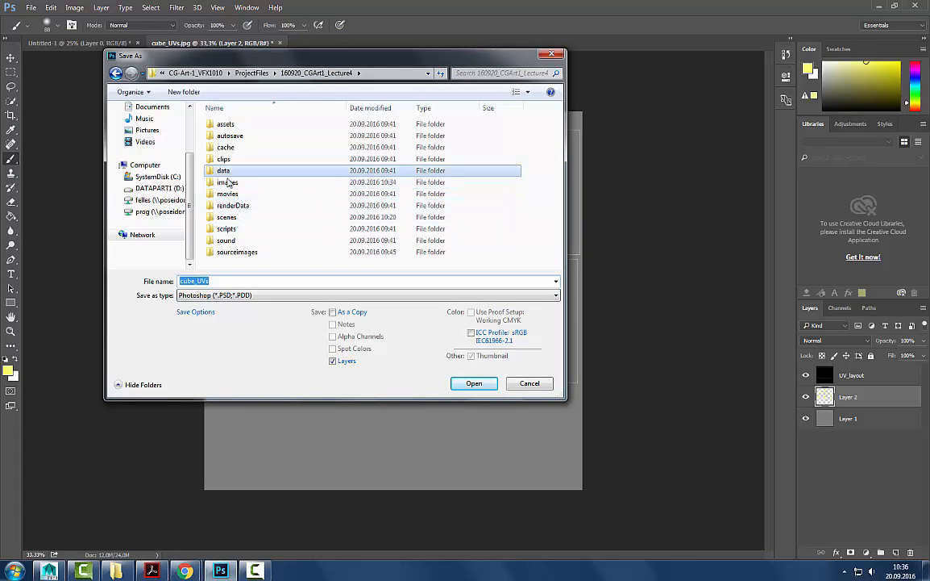
{"action": "left_click", "coordinate": [233, 255]}
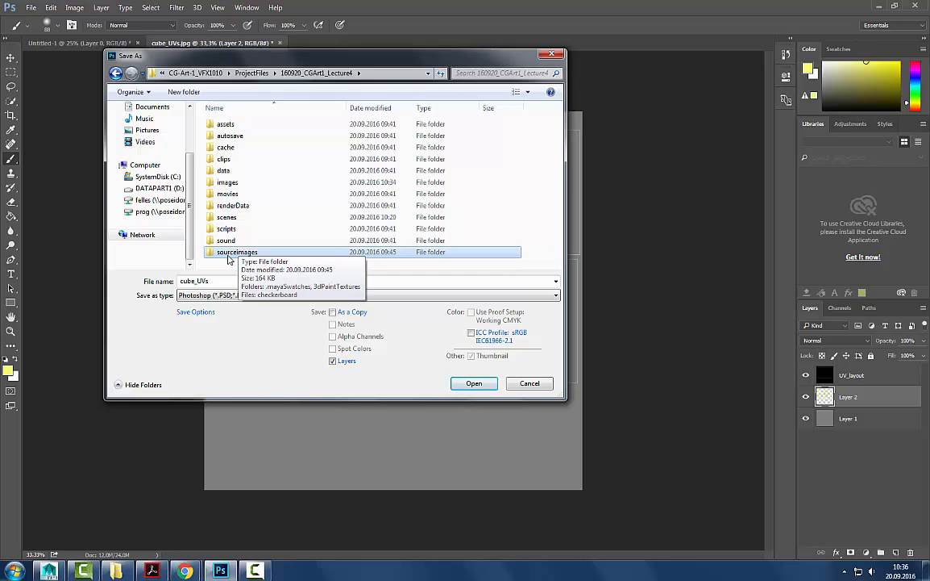
{"action": "double_click", "coordinate": [234, 251]}
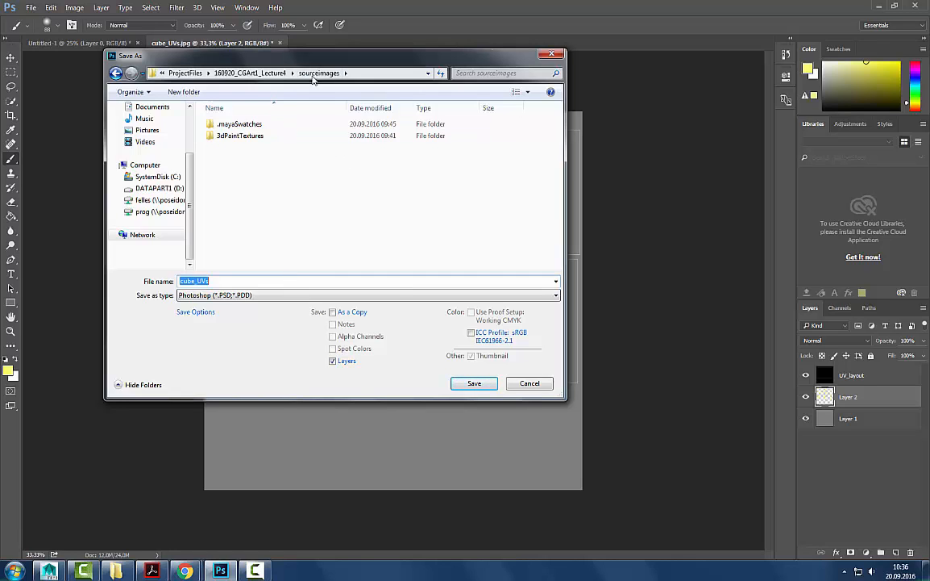
{"action": "type", "text": "cu"}
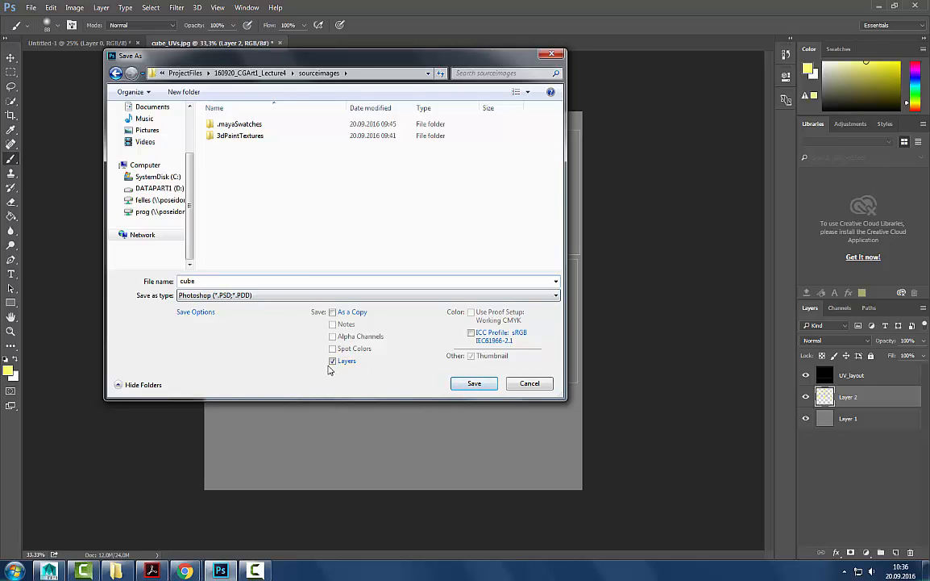
{"action": "left_click", "coordinate": [481, 388]}
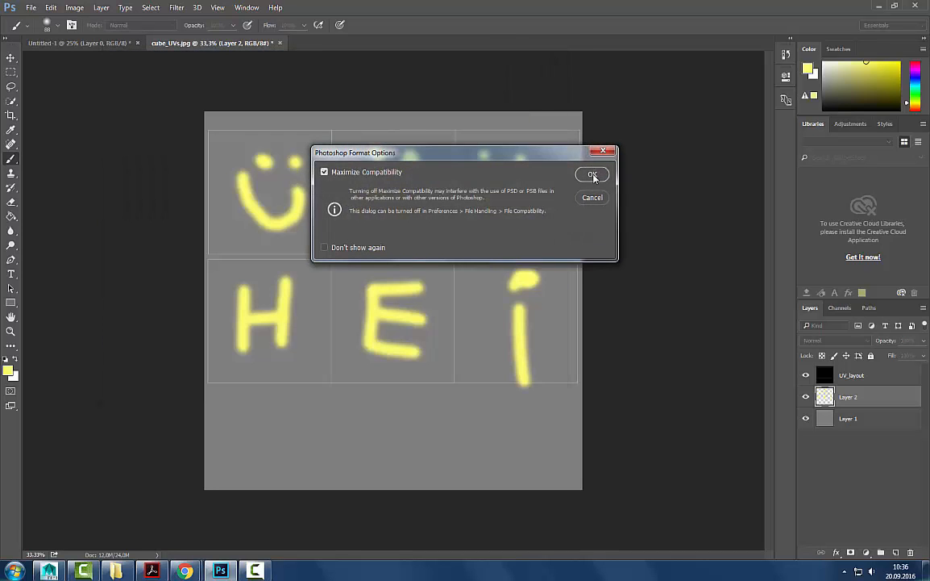
{"action": "left_click", "coordinate": [593, 175]}
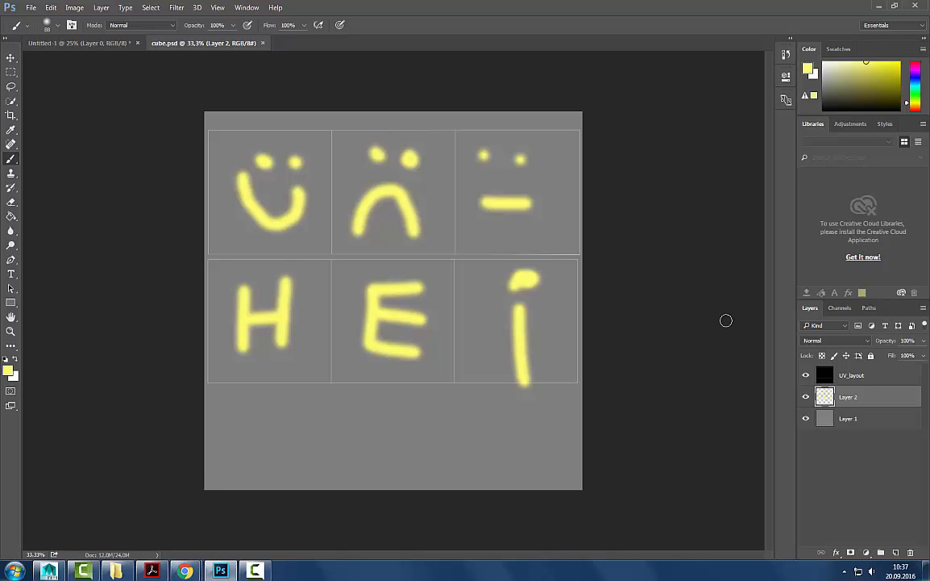
- Inspect the painting with the UV grid toggled, zooming in on the bottom of the i
{"action": "left_click", "coordinate": [807, 377]}
{"action": "left_click", "coordinate": [807, 377]}
{"action": "left_click", "coordinate": [807, 377]}
{"action": "left_click", "coordinate": [807, 377]}
{"action": "left_click", "coordinate": [808, 376]}
{"action": "left_click", "coordinate": [807, 376]}
{"action": "left_click", "coordinate": [807, 377]}
{"action": "left_click", "coordinate": [807, 377]}
{"action": "left_click", "coordinate": [807, 377]}
{"action": "left_click", "coordinate": [807, 377]}
{"action": "left_click", "coordinate": [807, 377]}
{"action": "left_click", "coordinate": [807, 377]}
{"action": "key", "text": "z"}
{"action": "mouse_move", "coordinate": [525, 391]}
{"action": "left_mouse_down"}
{"action": "mouse_move", "coordinate": [573, 386]}
{"action": "mouse_move", "coordinate": [335, 351]}
{"action": "left_mouse_up"}
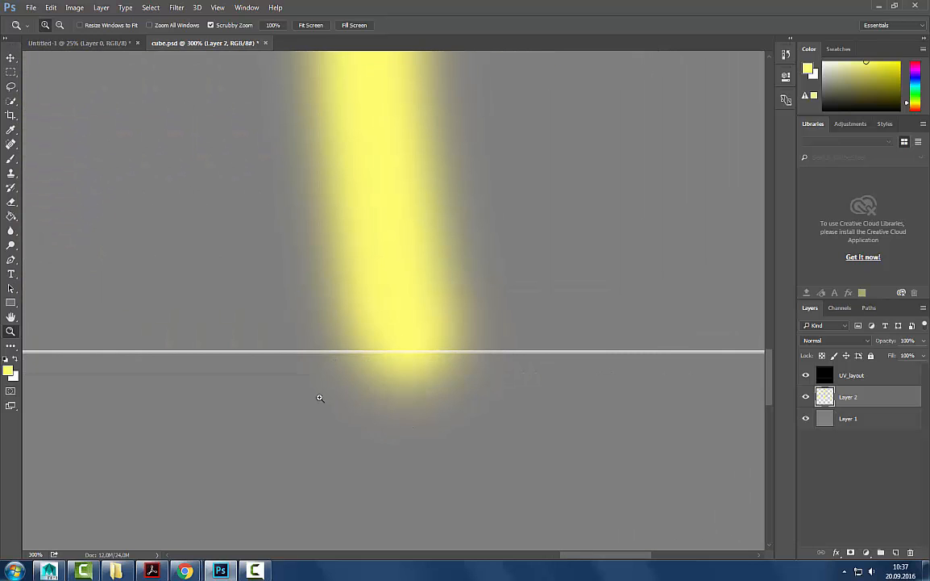
{"action": "left_click", "coordinate": [415, 406], "text": "alt"}
{"action": "left_click", "coordinate": [415, 406], "text": "alt"}
{"action": "left_click", "coordinate": [415, 406], "text": "alt"}
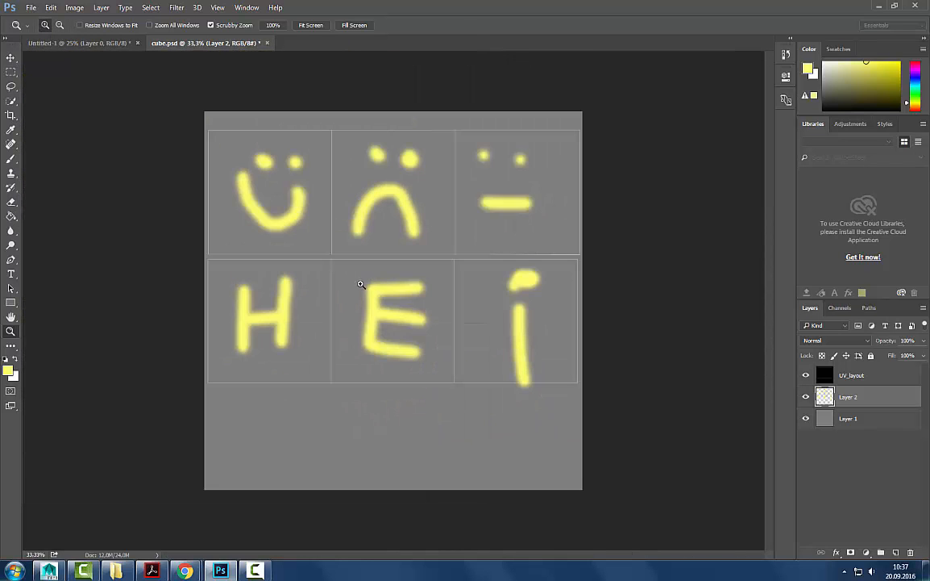
- Hide the UV grid and start Save As with the file format list showing
{"action": "left_click", "coordinate": [806, 375]}
{"action": "left_click", "coordinate": [32, 9]}
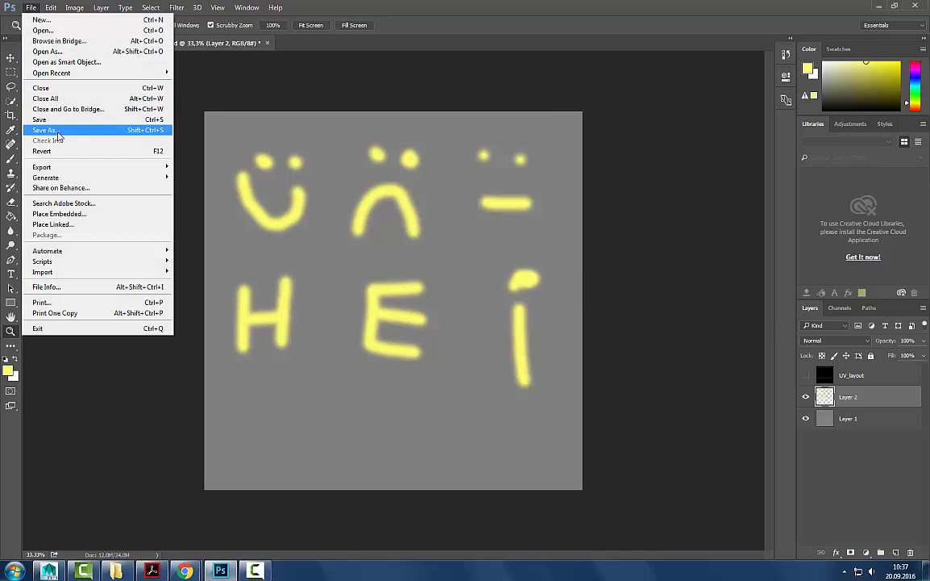
{"action": "left_click", "coordinate": [57, 131]}
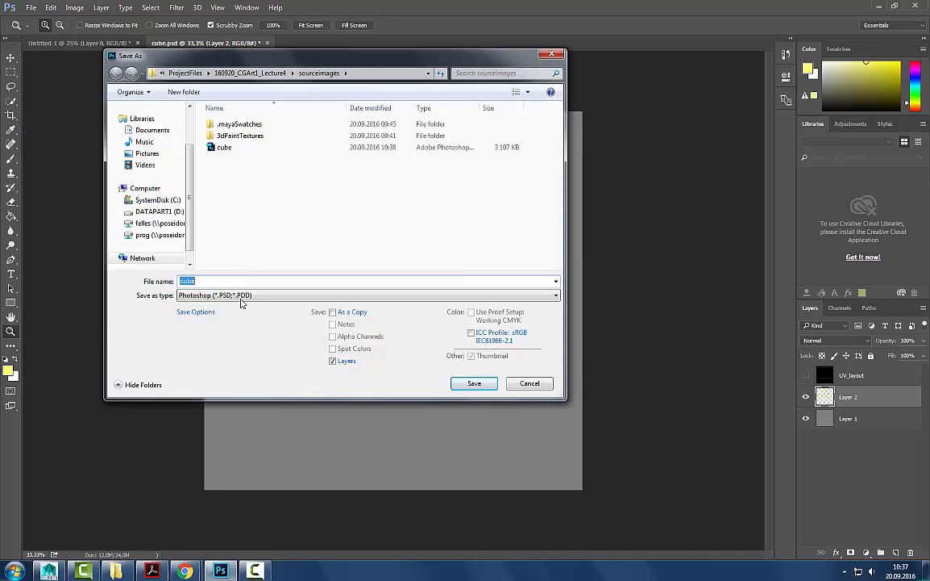
{"action": "left_click", "coordinate": [242, 296]}
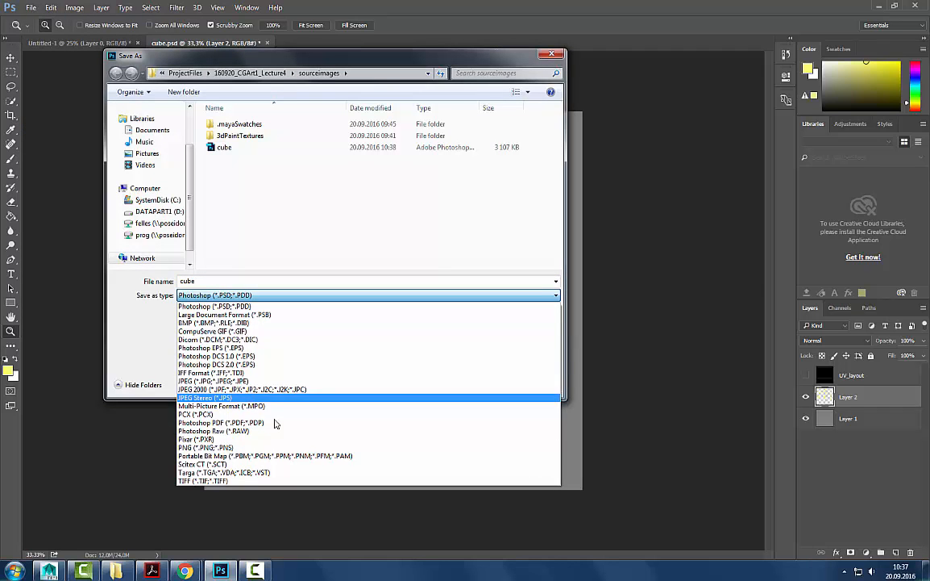
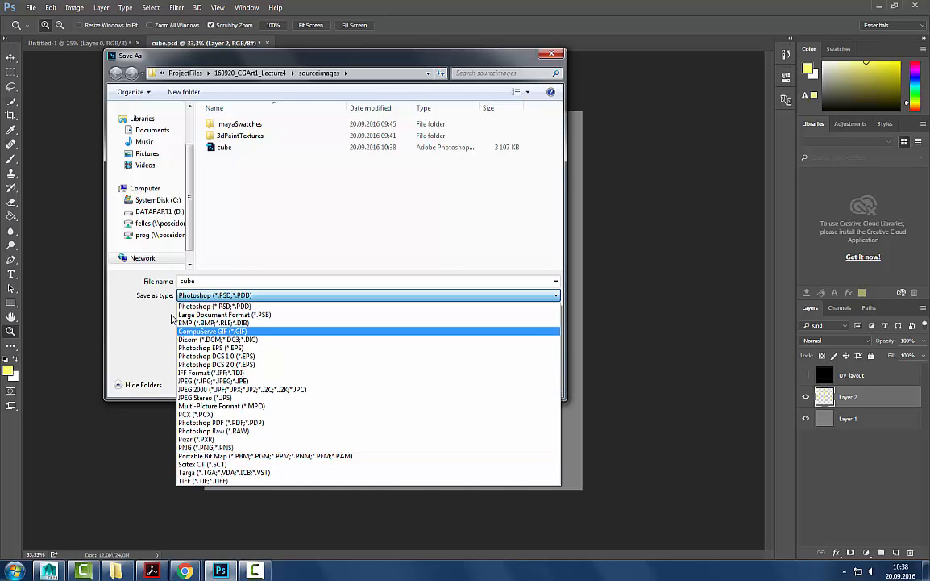
- Set the Save As file type to PNG and select the file name for editing
{"action": "left_click", "coordinate": [424, 295]}
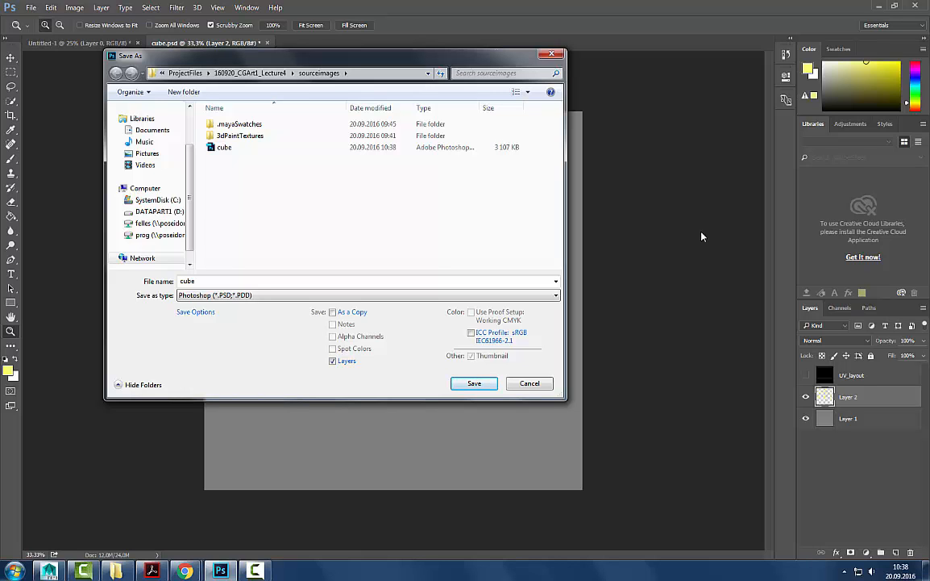
{"action": "left_click", "coordinate": [231, 297]}
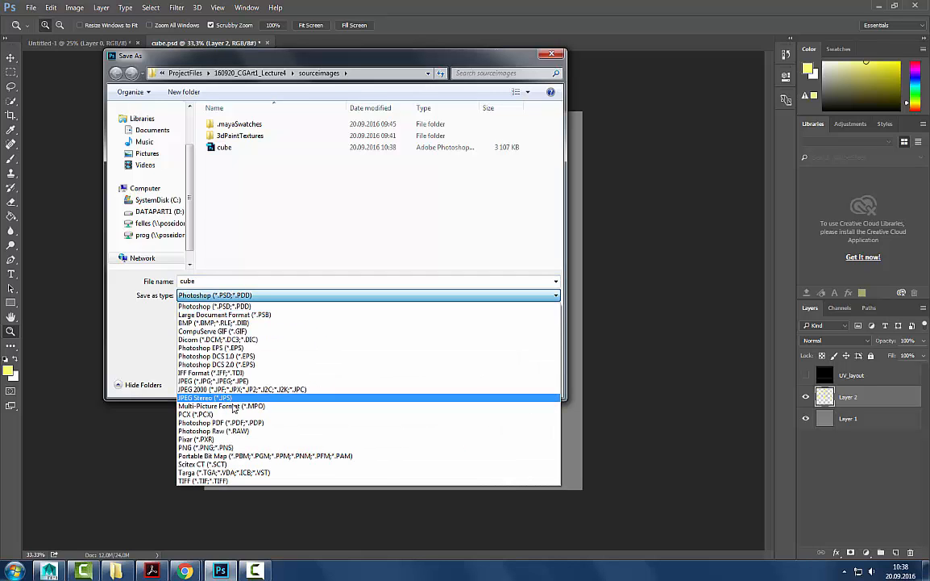
{"action": "left_click", "coordinate": [234, 447]}
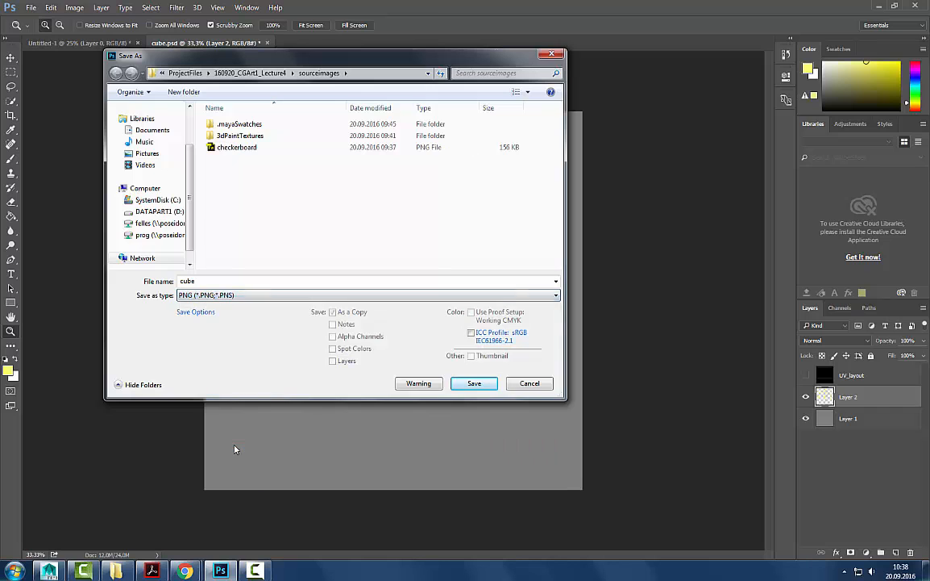
{"action": "left_click", "coordinate": [225, 296]}
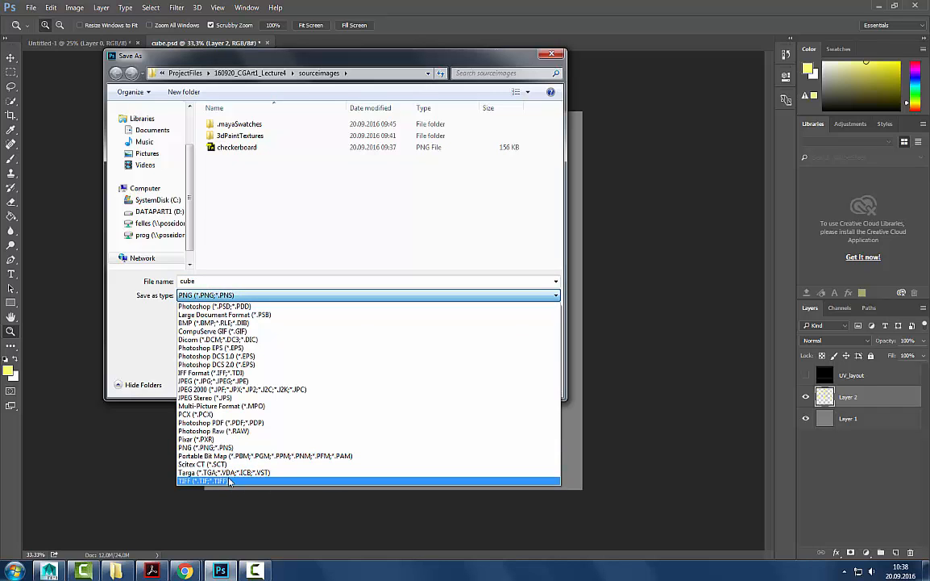
{"action": "left_click", "coordinate": [260, 295]}
{"action": "double_click", "coordinate": [222, 281]}
{"action": "left_click", "coordinate": [251, 280]}
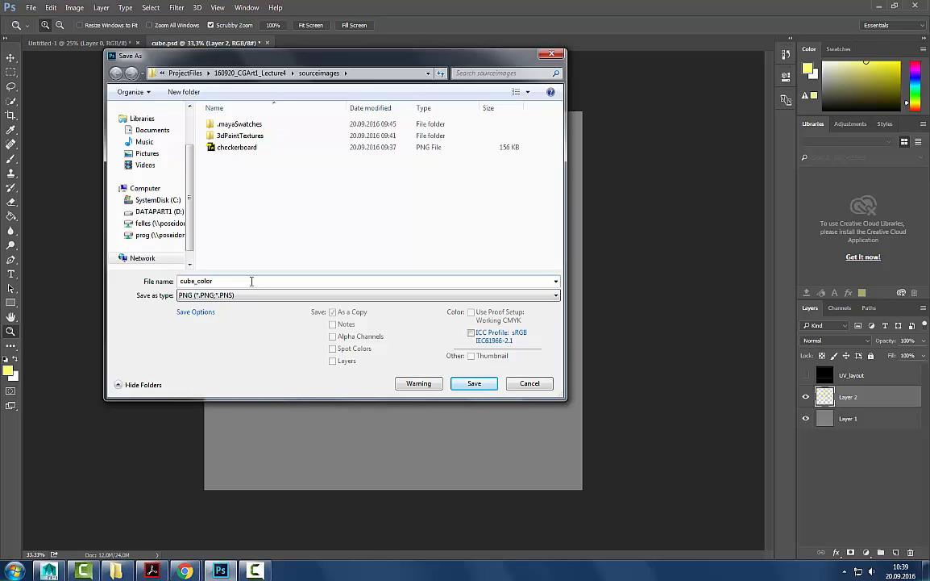
- Check the cube's current material settings in Maya
{"action": "key", "text": "alt+Tab"}
{"action": "key", "text": "Escape"}
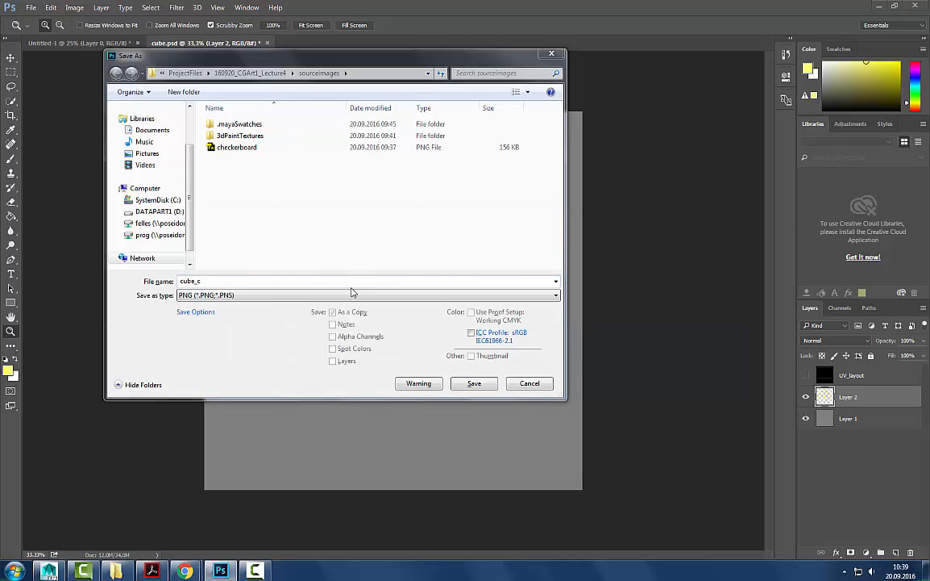
{"action": "key", "text": "alt+Tab"}
{"action": "left_click", "coordinate": [490, 267]}
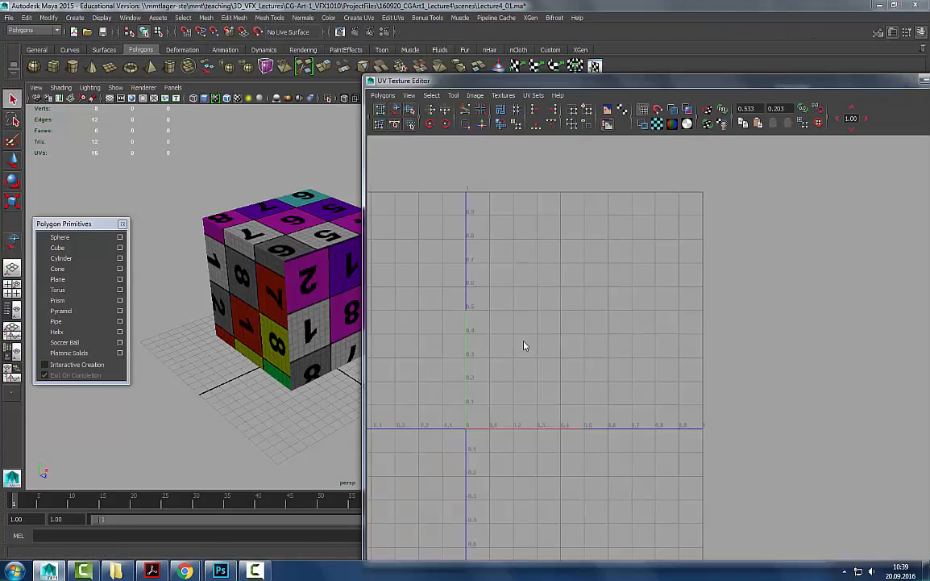
{"action": "right_click_drag", "start_coordinate": [270, 279], "coordinate": [304, 479]}
- Back in Photoshop, save the texture as cube_color PNG, accepting the default PNG options
{"action": "key", "text": "alt+Tab"}
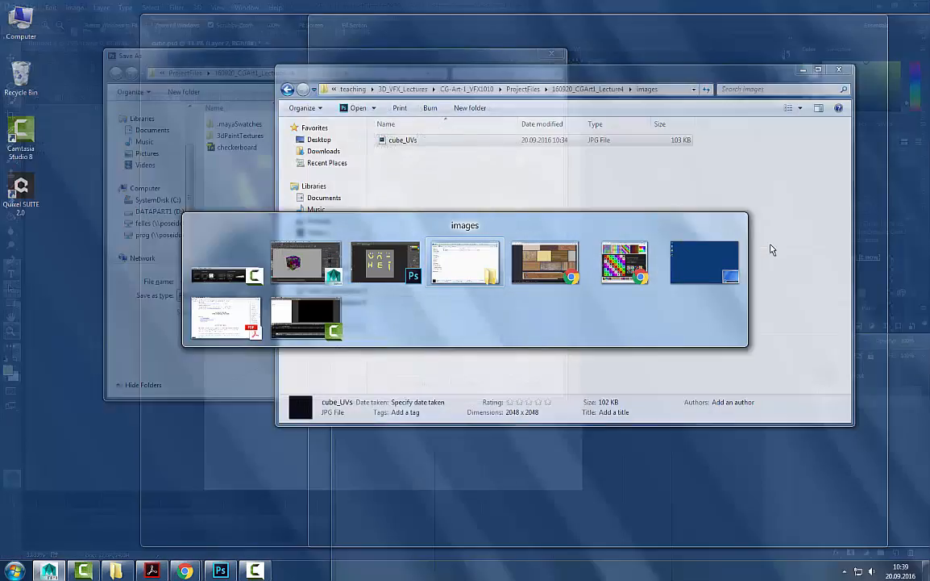
{"action": "left_click", "coordinate": [367, 272]}
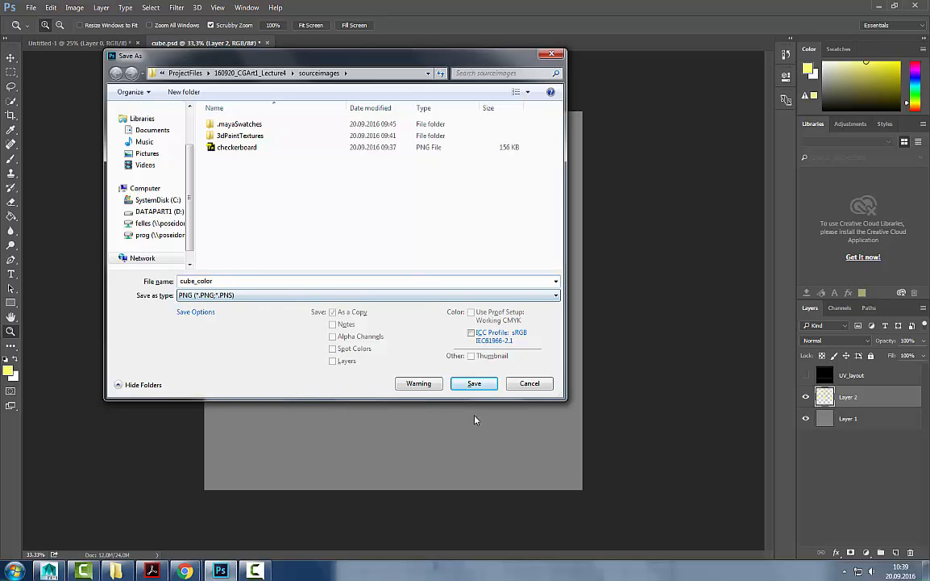
{"action": "left_click", "coordinate": [475, 384]}
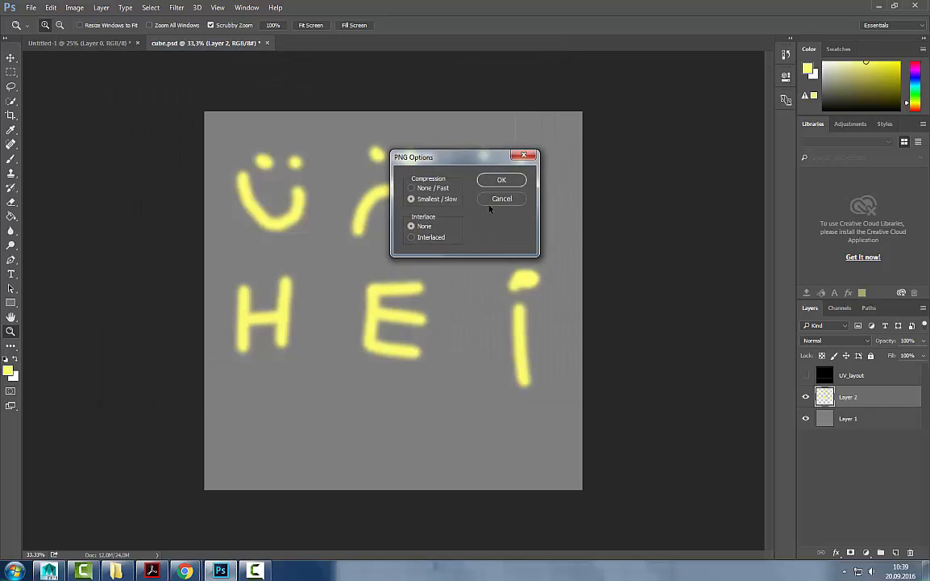
{"action": "left_click", "coordinate": [509, 183]}
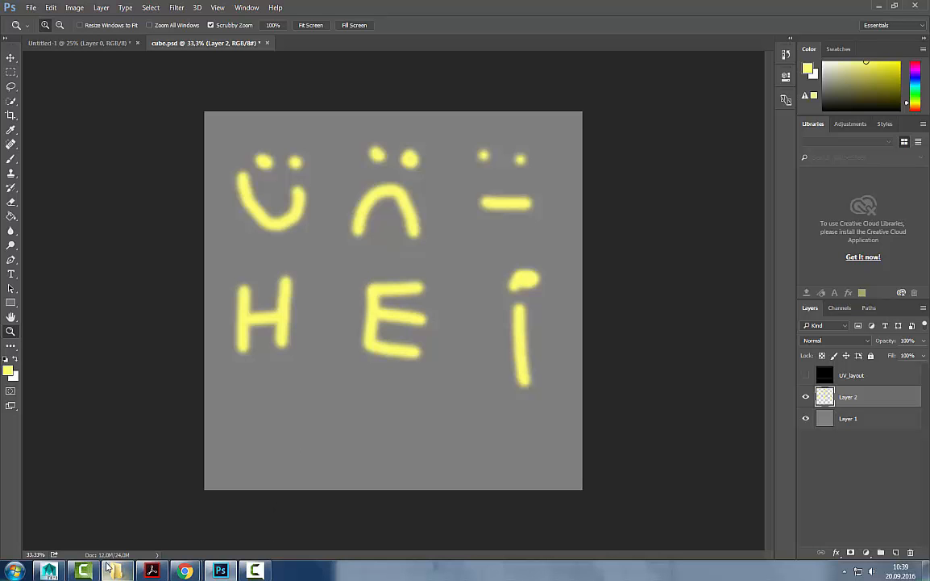
- Assign a new Lambert material to the cube and name it cube_SHD
{"action": "left_click", "coordinate": [49, 570]}
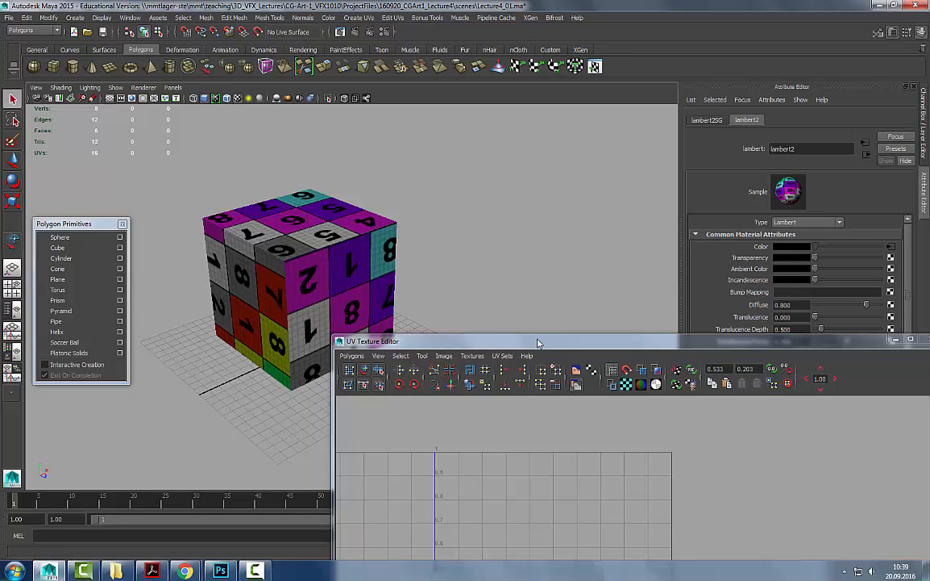
{"action": "left_click_drag", "start_coordinate": [536, 337], "coordinate": [540, 394]}
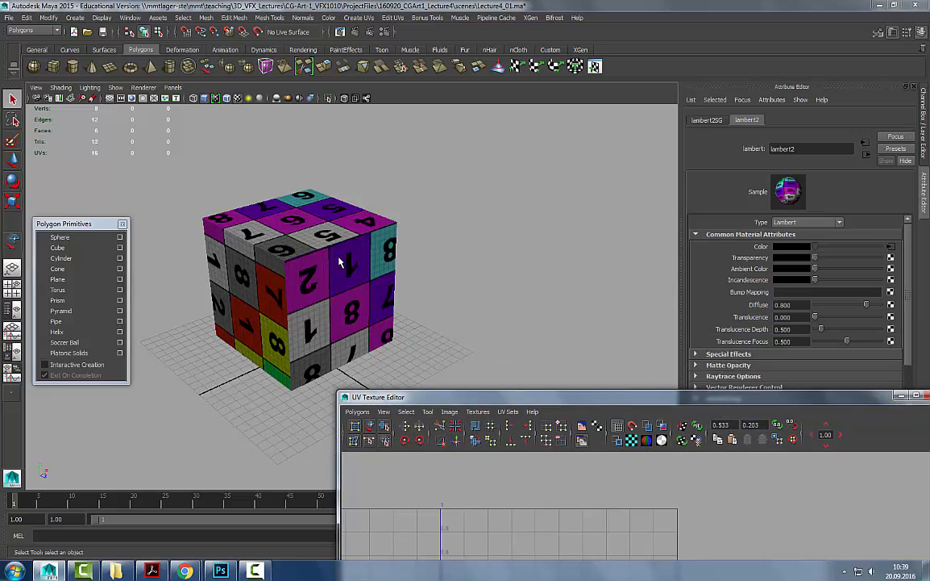
{"action": "right_click_drag", "start_coordinate": [340, 262], "coordinate": [423, 493]}
{"action": "double_click", "coordinate": [809, 149]}
{"action": "type", "text": "cube_SHD"}
{"action": "key", "text": "Return"}
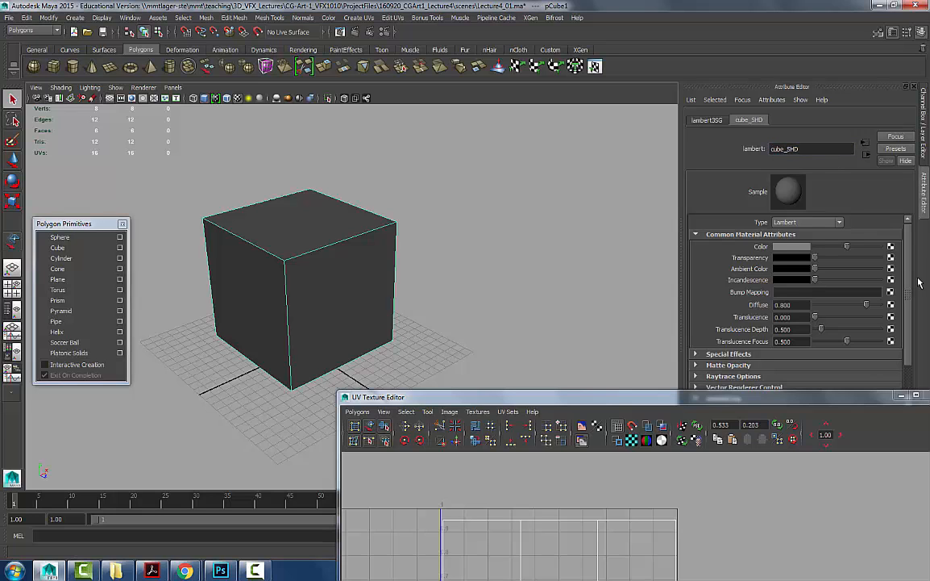
- Map a File texture loading cube_color.png to the material's Color, with Filter Type Off
{"action": "left_click", "coordinate": [891, 247]}
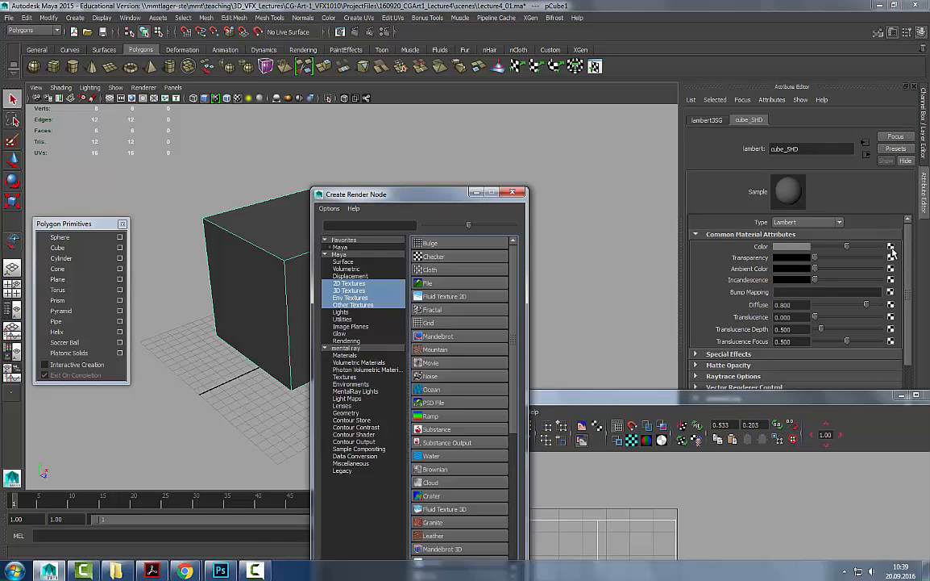
{"action": "left_click", "coordinate": [483, 291]}
{"action": "left_click", "coordinate": [791, 234]}
{"action": "left_click", "coordinate": [786, 243]}
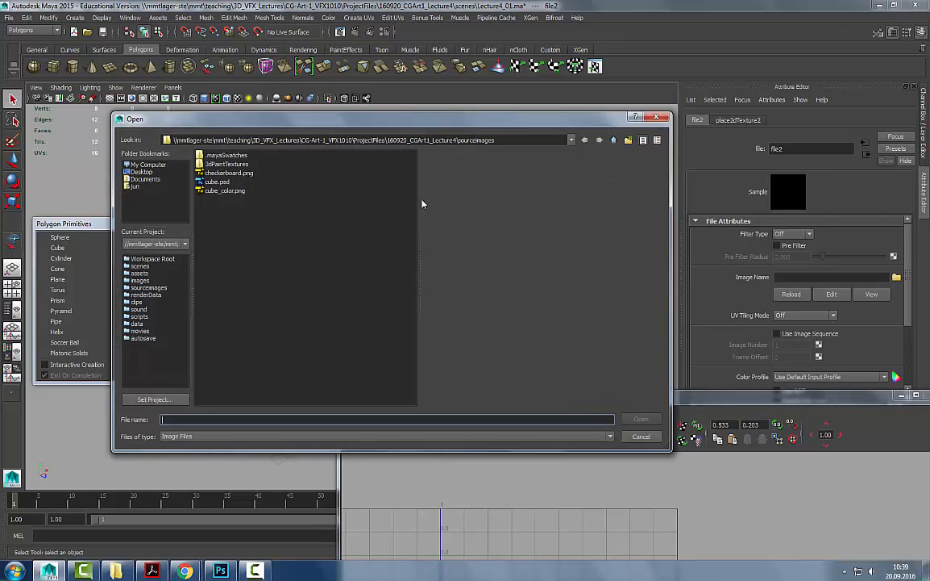
{"action": "left_click", "coordinate": [225, 190]}
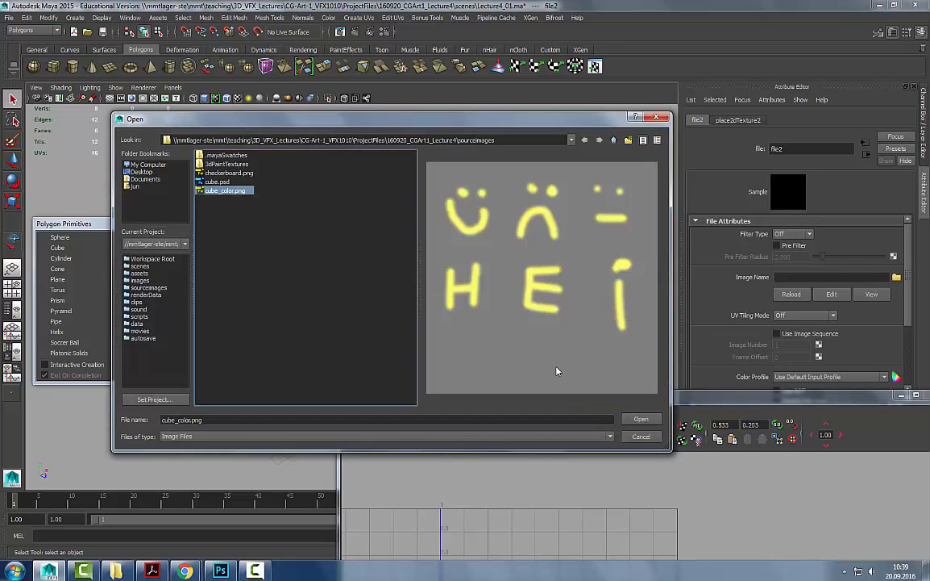
{"action": "left_click", "coordinate": [641, 418]}
{"action": "left_click", "coordinate": [436, 317]}
{"action": "left_click_drag", "start_coordinate": [432, 311], "coordinate": [369, 271], "text": "alt"}
- Frame the textured cube, then make the UV_layout layer visible in Photoshop
{"action": "middle_click_drag", "start_coordinate": [370, 271], "coordinate": [389, 237], "text": "alt"}
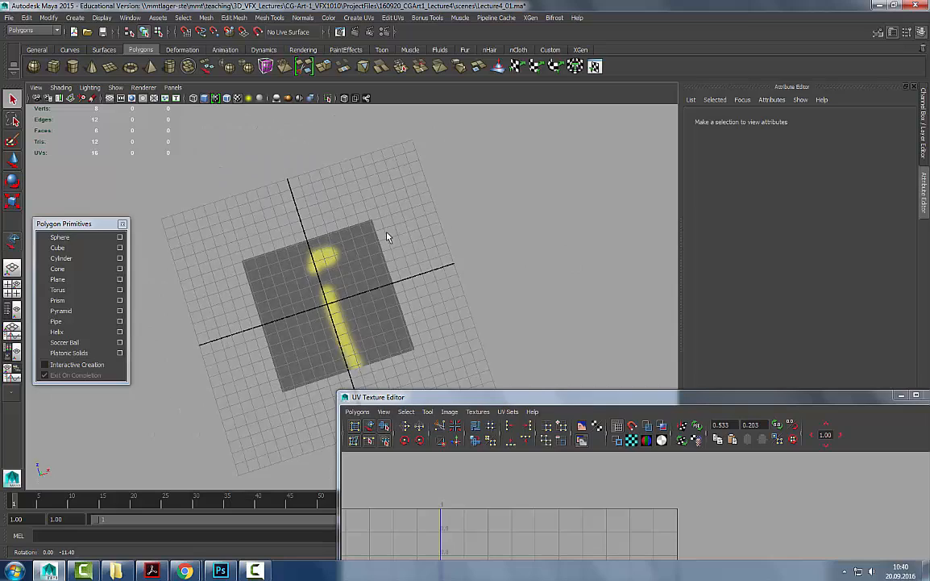
{"action": "right_click_drag", "start_coordinate": [388, 237], "coordinate": [484, 298], "text": "alt"}
{"action": "left_click_drag", "start_coordinate": [484, 298], "coordinate": [415, 265], "text": "alt"}
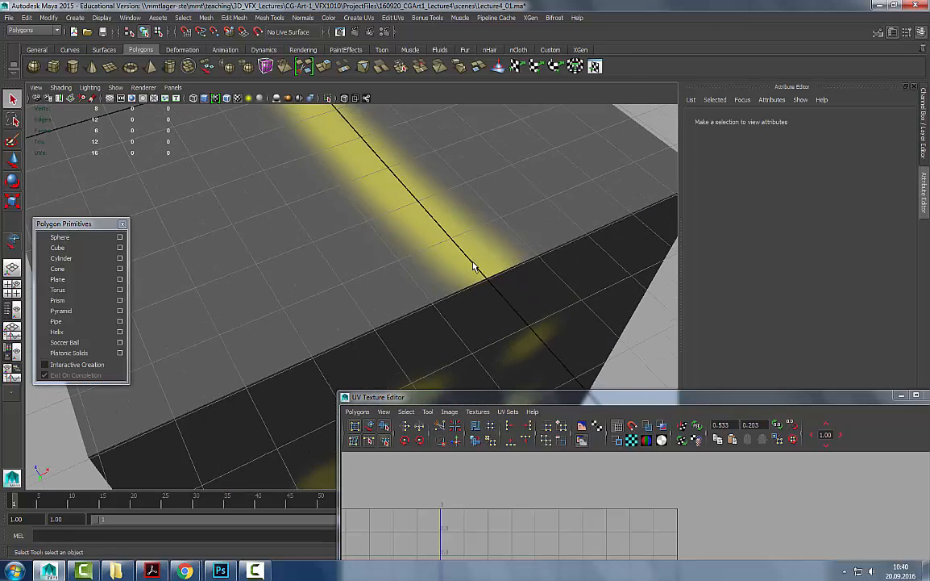
{"action": "left_click", "coordinate": [481, 267]}
{"action": "key", "text": "f"}
{"action": "left_click", "coordinate": [545, 297]}
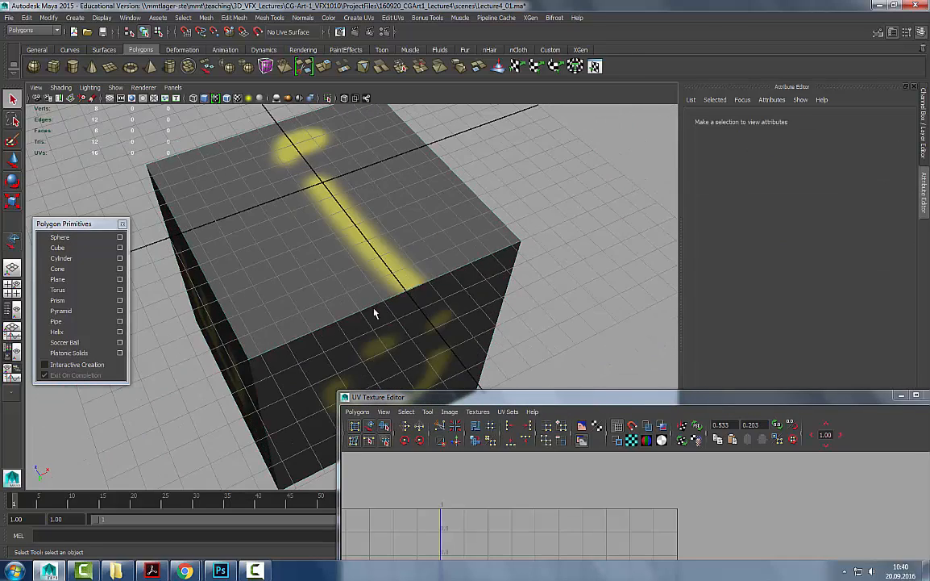
{"action": "key", "text": "alt+Tab"}
{"action": "left_click", "coordinate": [805, 374]}
{"action": "key", "text": "alt+Tab"}
- Select the cube and turn on an undimmed texture image in the UV Texture Editor
{"action": "left_click", "coordinate": [462, 336]}
{"action": "left_click_drag", "start_coordinate": [486, 397], "coordinate": [618, 65]}
{"action": "left_click_drag", "start_coordinate": [264, 311], "coordinate": [226, 308], "text": "alt"}
{"action": "right_click_drag", "start_coordinate": [226, 308], "coordinate": [196, 379], "text": "alt"}
{"action": "middle_click_drag", "start_coordinate": [196, 379], "coordinate": [225, 372], "text": "alt"}
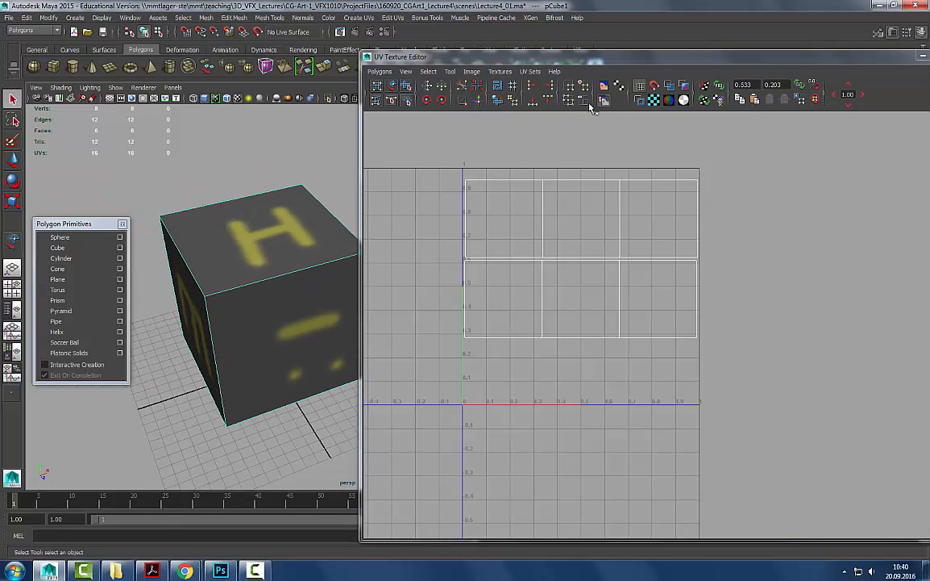
{"action": "left_click", "coordinate": [604, 86]}
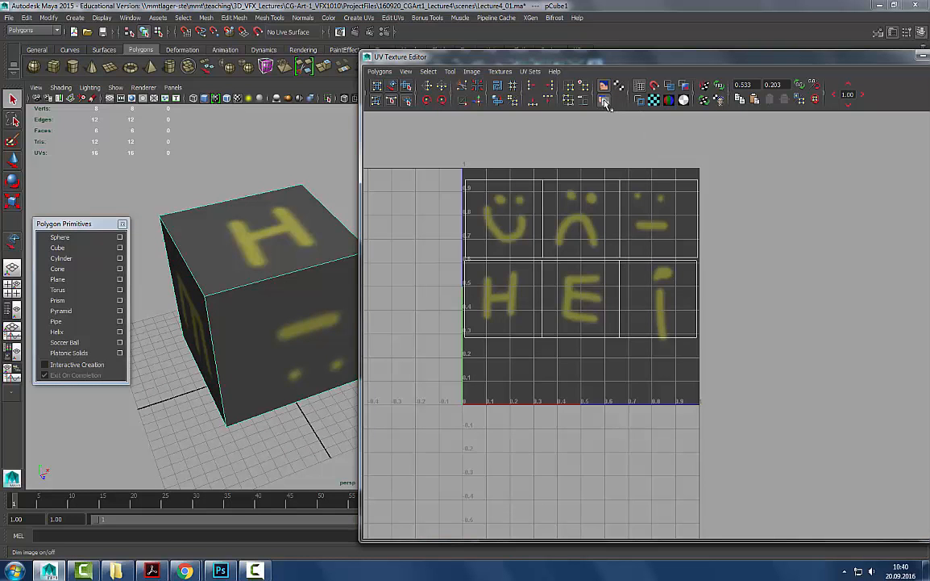
{"action": "left_click", "coordinate": [546, 89]}
- Compare the Maya UV shells against the Photoshop texture, reselecting the cube to display them
{"action": "key", "text": "alt+Tab"}
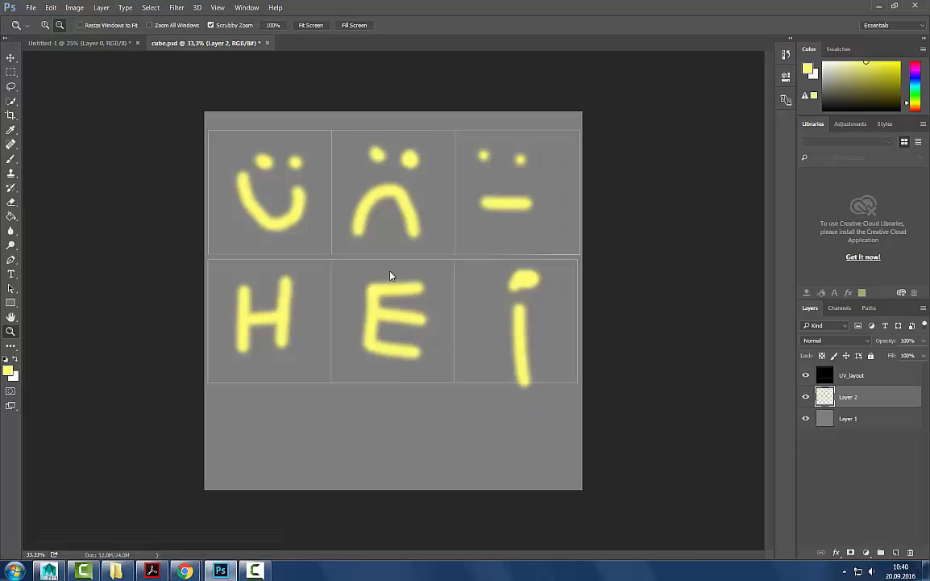
{"action": "key", "text": "alt+Tab"}
{"action": "key", "text": "alt+Tab"}
{"action": "key", "text": "alt+Tab"}
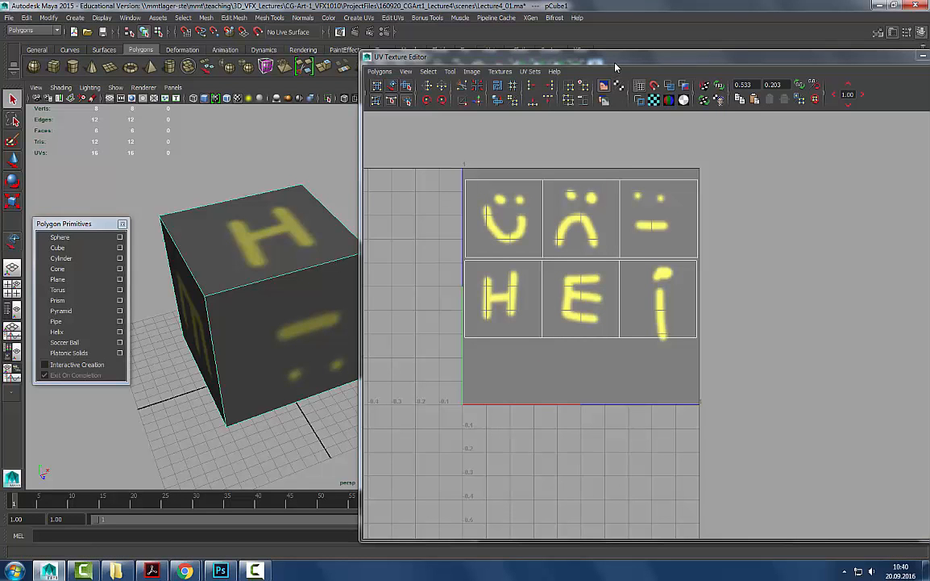
{"action": "left_click_drag", "start_coordinate": [556, 63], "coordinate": [602, 64]}
{"action": "left_click_drag", "start_coordinate": [285, 288], "coordinate": [298, 288], "text": "alt"}
{"action": "right_click_drag", "start_coordinate": [295, 285], "coordinate": [388, 210]}
{"action": "left_click", "coordinate": [383, 198]}
{"action": "left_click", "coordinate": [140, 87]}
{"action": "left_click", "coordinate": [290, 242]}
{"action": "left_click_drag", "start_coordinate": [290, 242], "coordinate": [270, 254], "text": "alt"}
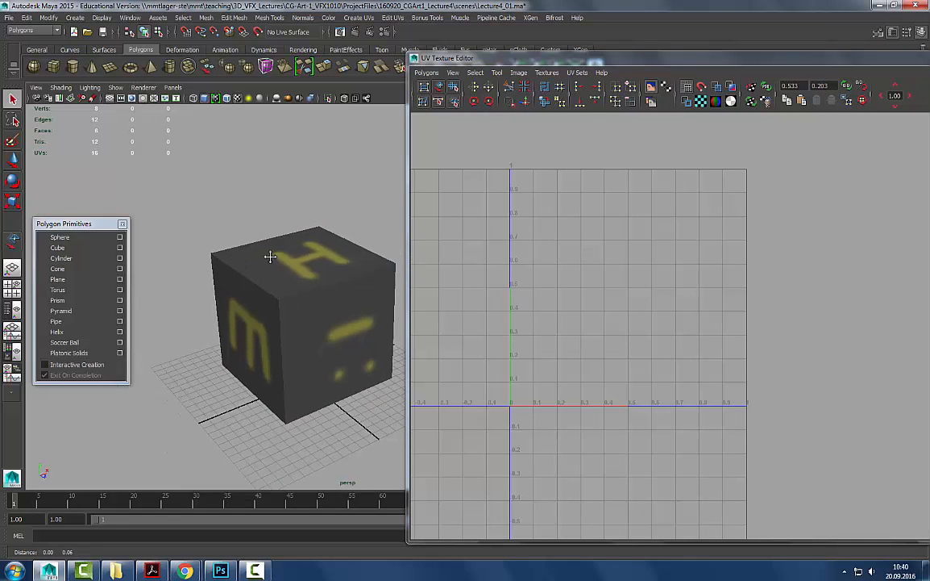
{"action": "left_click", "coordinate": [363, 321]}
{"action": "key", "text": "alt+Tab"}
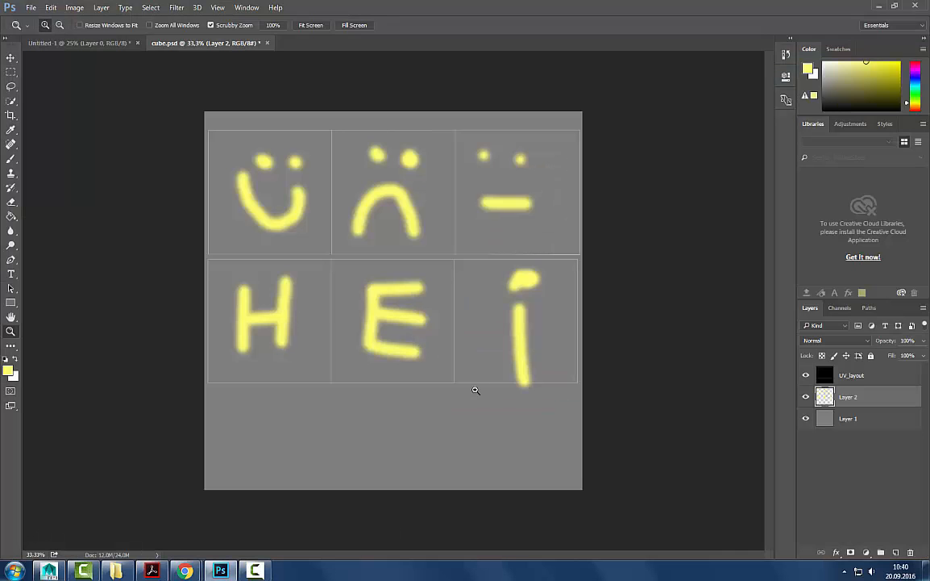
{"action": "key", "text": "alt+Tab"}
{"action": "key", "text": "alt+Tab"}
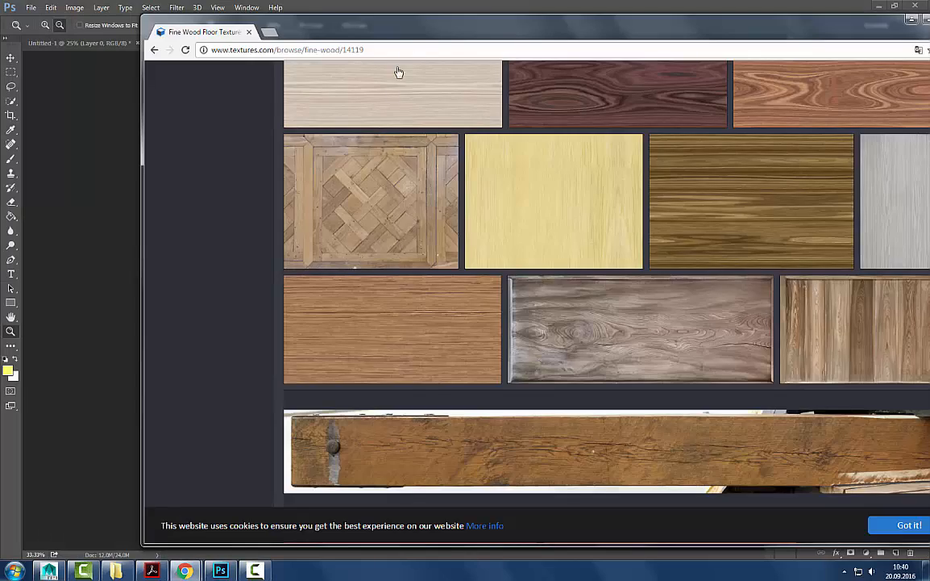
- Browse the Fine Wood texture grid, opening WoodFine0030 in a background tab
{"action": "scroll", "coordinate": [498, 280], "scroll_direction": "up", "scroll_amount": 15}
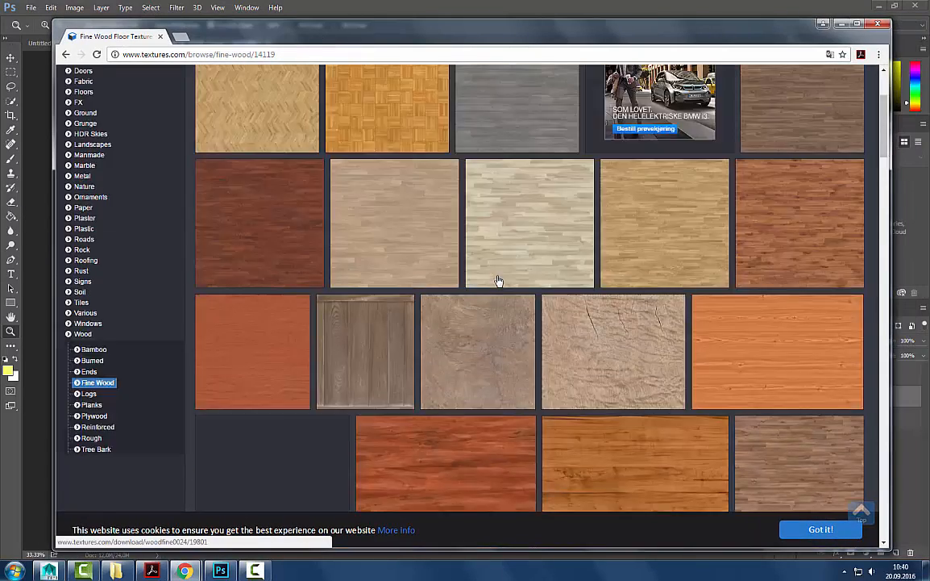
{"action": "middle_click", "coordinate": [499, 281]}
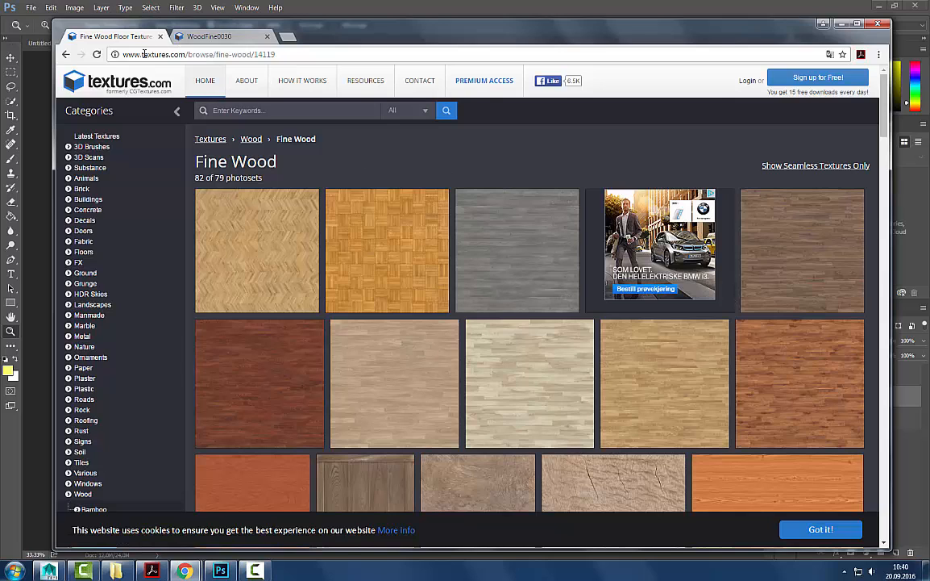
{"action": "left_click_drag", "start_coordinate": [122, 54], "coordinate": [185, 54]}
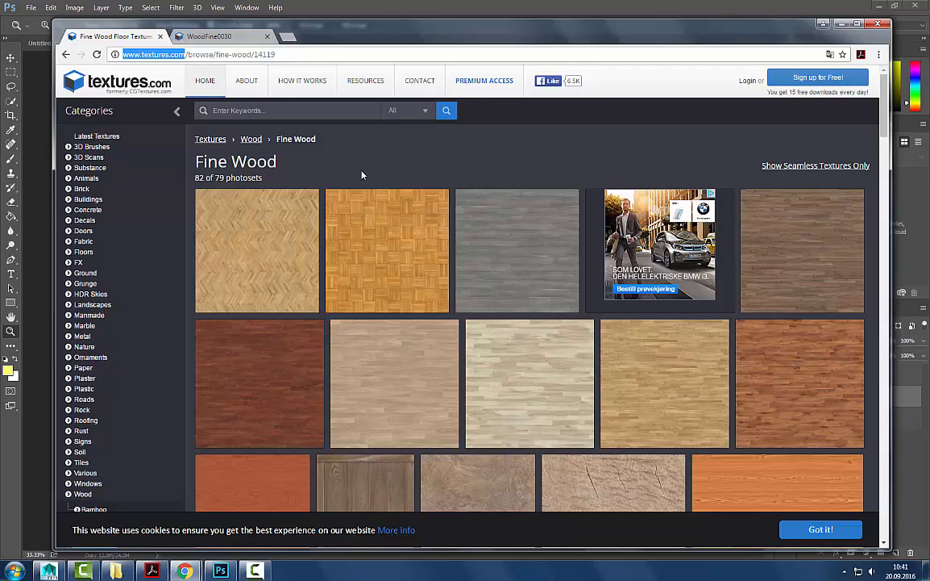
{"action": "scroll", "coordinate": [364, 175], "scroll_direction": "down", "scroll_amount": 10}
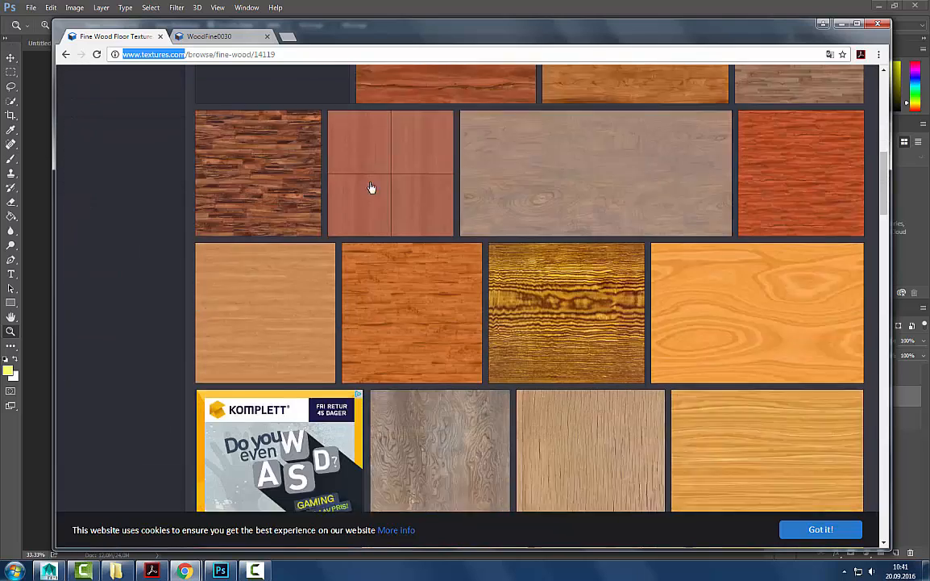
{"action": "scroll", "coordinate": [373, 196], "scroll_direction": "down", "scroll_amount": 4}
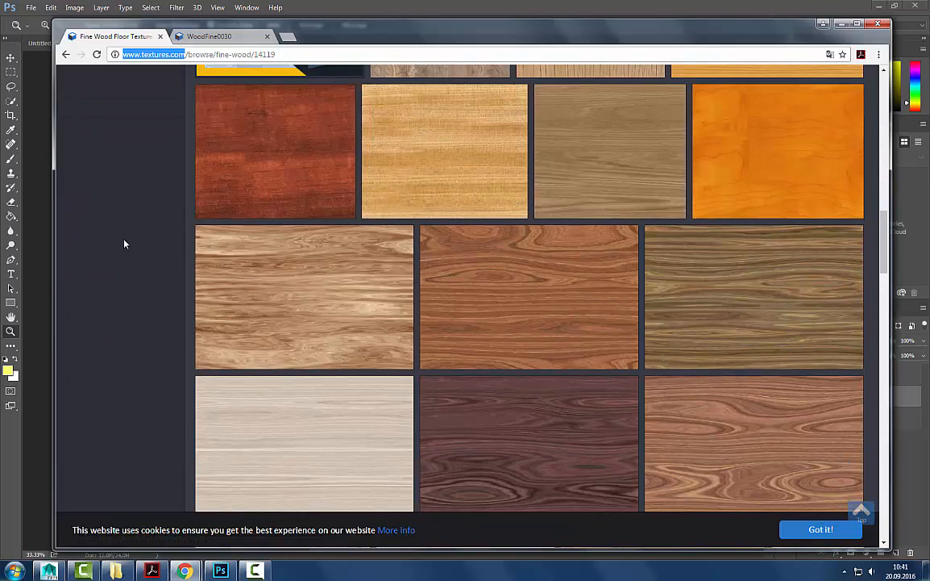
{"action": "scroll", "coordinate": [363, 247], "scroll_direction": "down", "scroll_amount": 4}
{"action": "scroll", "coordinate": [363, 247], "scroll_direction": "down", "scroll_amount": 3}
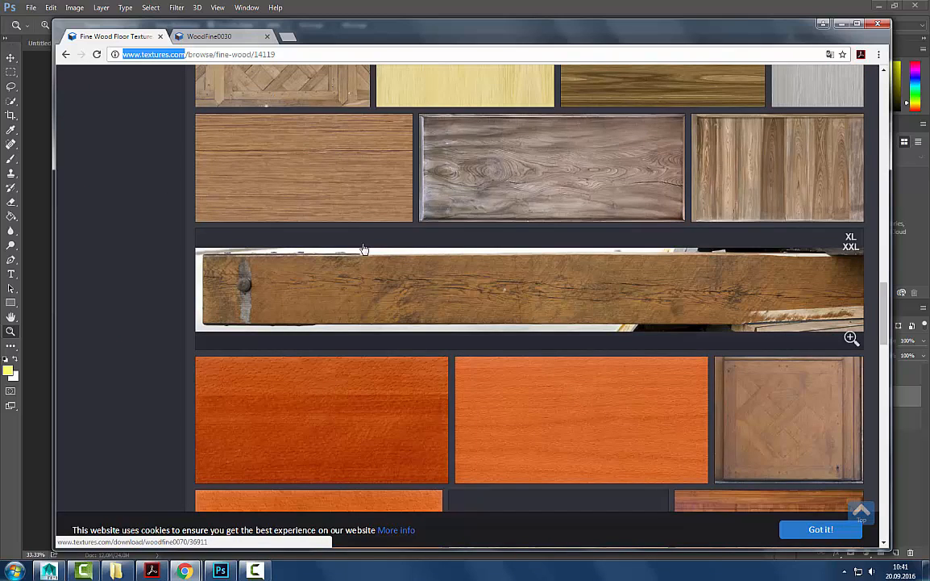
{"action": "scroll", "coordinate": [364, 249], "scroll_direction": "up", "scroll_amount": 4}
{"action": "scroll", "coordinate": [364, 249], "scroll_direction": "down", "scroll_amount": 2}
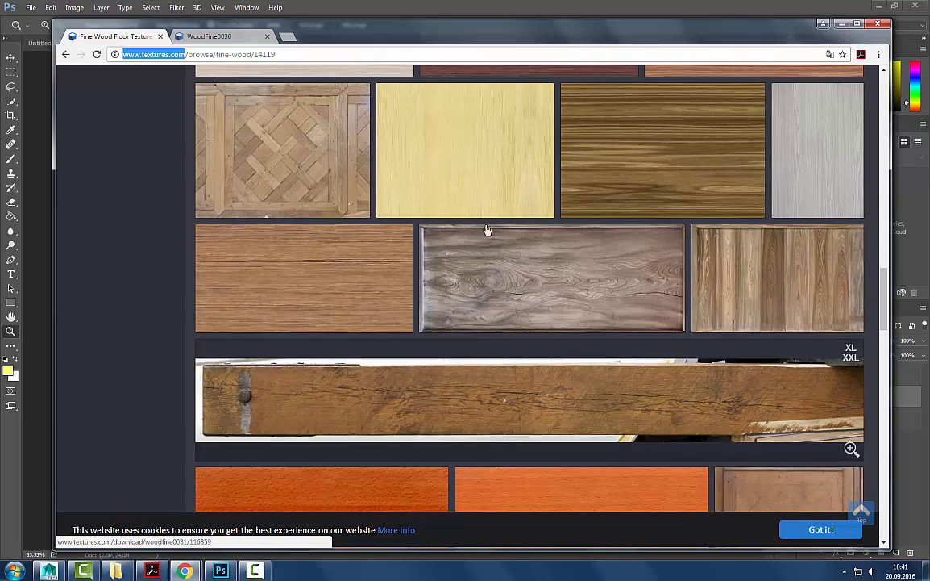
{"action": "scroll", "coordinate": [187, 302], "scroll_direction": "down", "scroll_amount": 10}
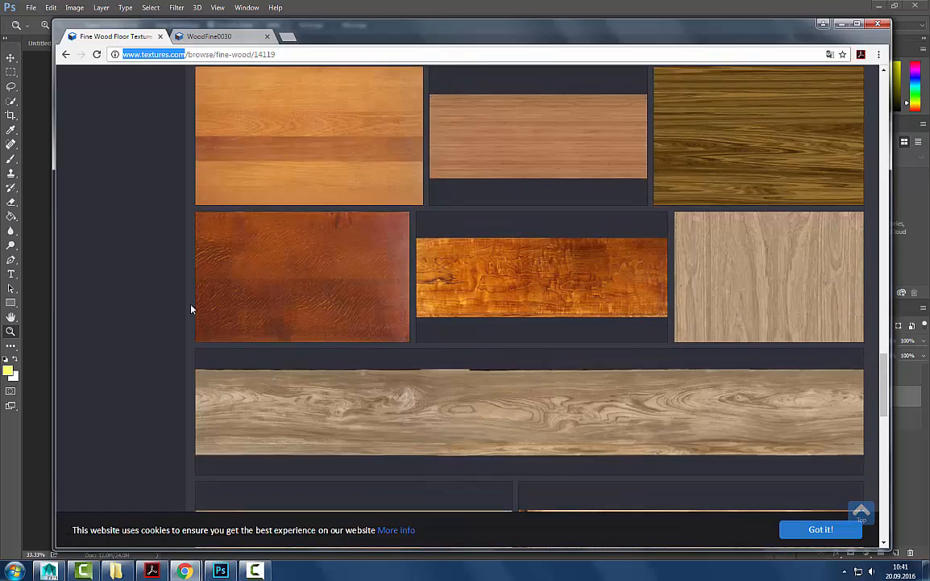
{"action": "scroll", "coordinate": [194, 313], "scroll_direction": "up", "scroll_amount": 5}
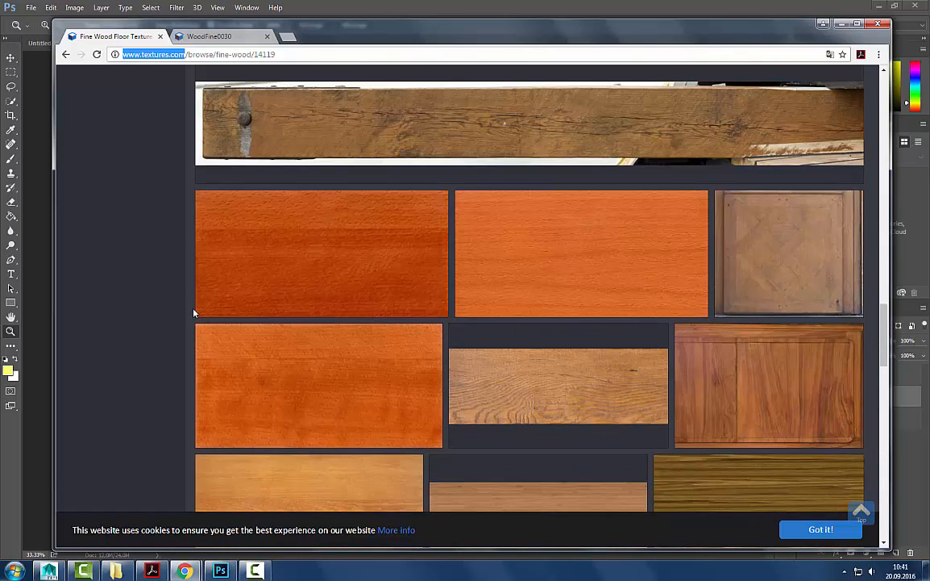
{"action": "scroll", "coordinate": [194, 313], "scroll_direction": "down", "scroll_amount": 3}
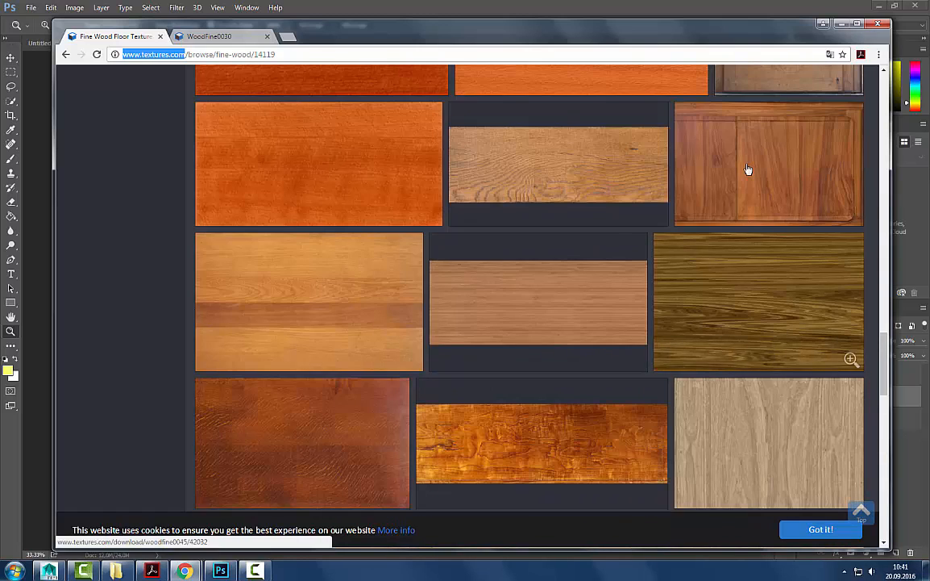
{"action": "scroll", "coordinate": [546, 306], "scroll_direction": "down", "scroll_amount": 3}
{"action": "scroll", "coordinate": [546, 304], "scroll_direction": "down", "scroll_amount": 10}
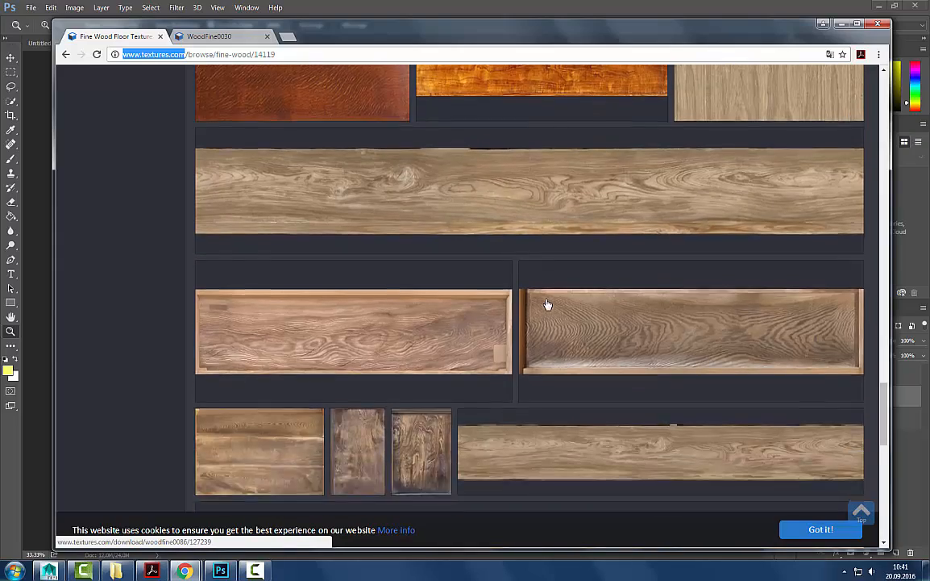
{"action": "scroll", "coordinate": [545, 304], "scroll_direction": "up", "scroll_amount": 10}
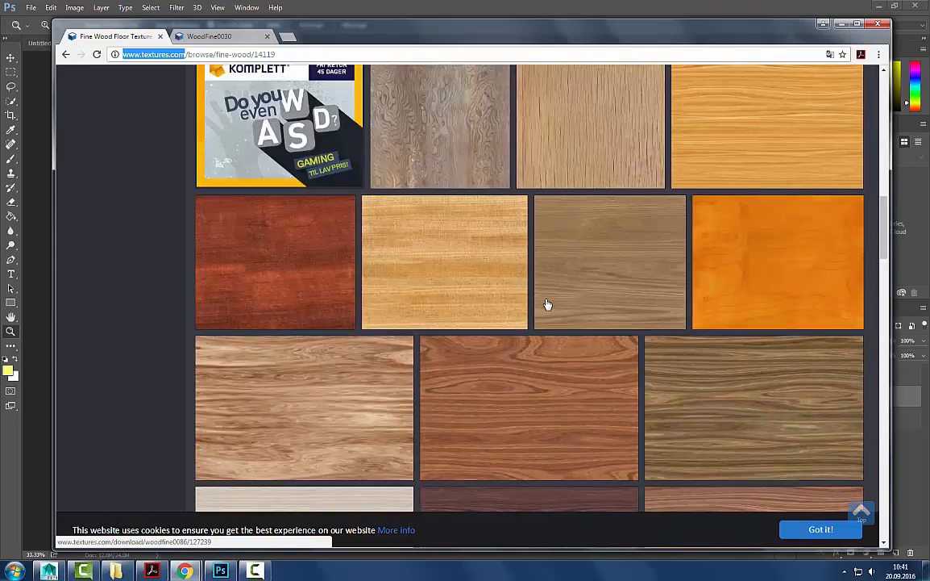
{"action": "scroll", "coordinate": [547, 304], "scroll_direction": "up", "scroll_amount": 3}
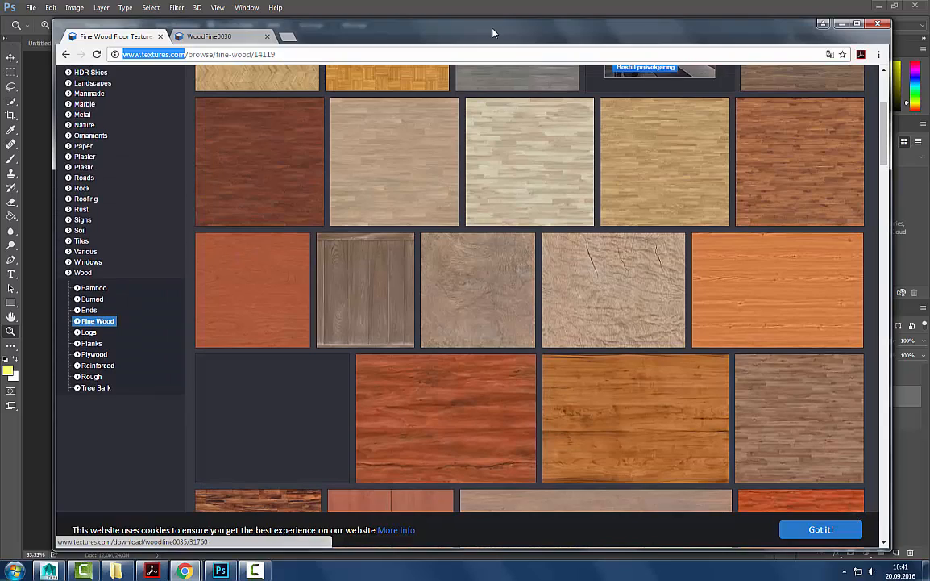
{"action": "left_click_drag", "start_coordinate": [493, 31], "coordinate": [477, 35]}
{"action": "left_click_drag", "start_coordinate": [876, 101], "coordinate": [916, 102]}
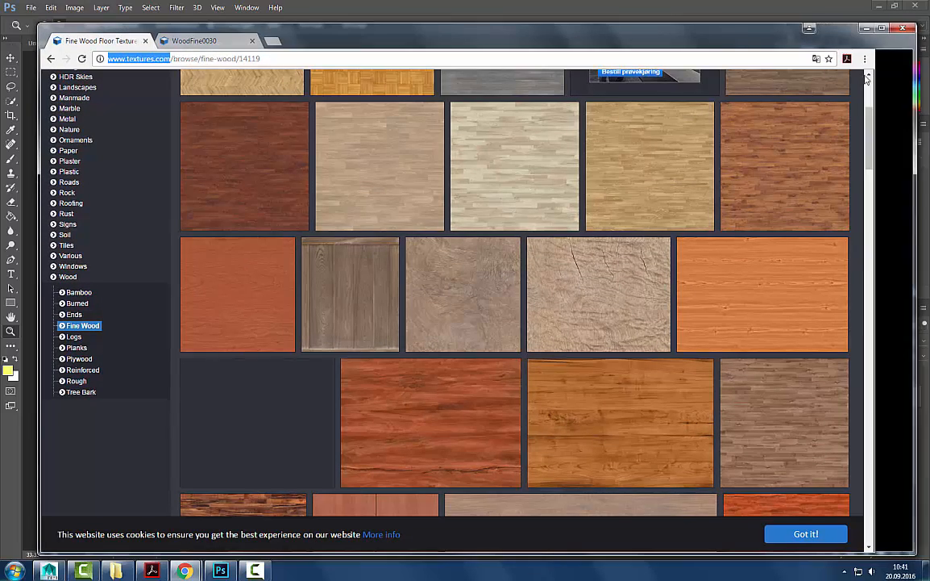
{"action": "left_click_drag", "start_coordinate": [752, 43], "coordinate": [742, 40]}
{"action": "scroll", "coordinate": [554, 392], "scroll_direction": "up", "scroll_amount": 4}
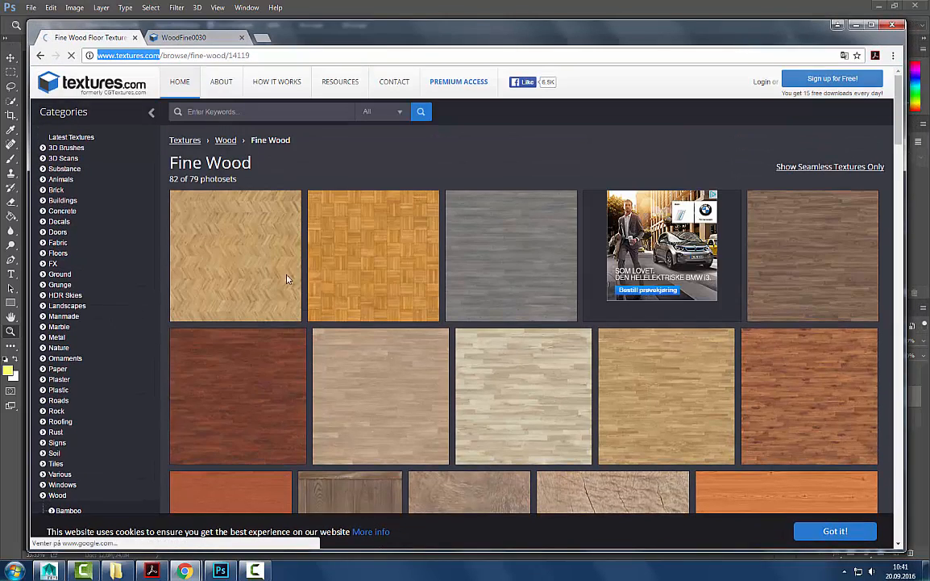
{"action": "scroll", "coordinate": [386, 191], "scroll_direction": "down", "scroll_amount": 2}
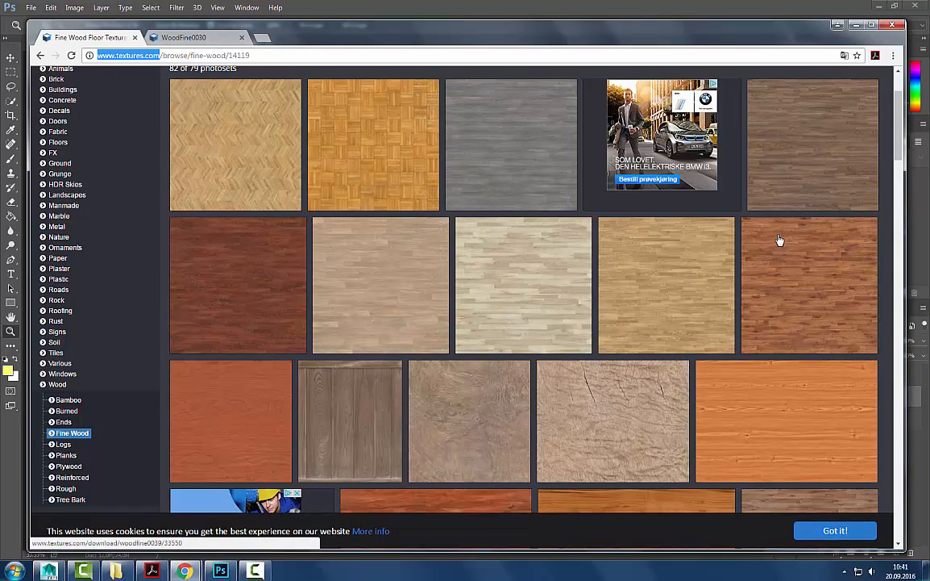
{"action": "scroll", "coordinate": [779, 240], "scroll_direction": "down", "scroll_amount": 2}
{"action": "scroll", "coordinate": [573, 369], "scroll_direction": "down", "scroll_amount": 2}
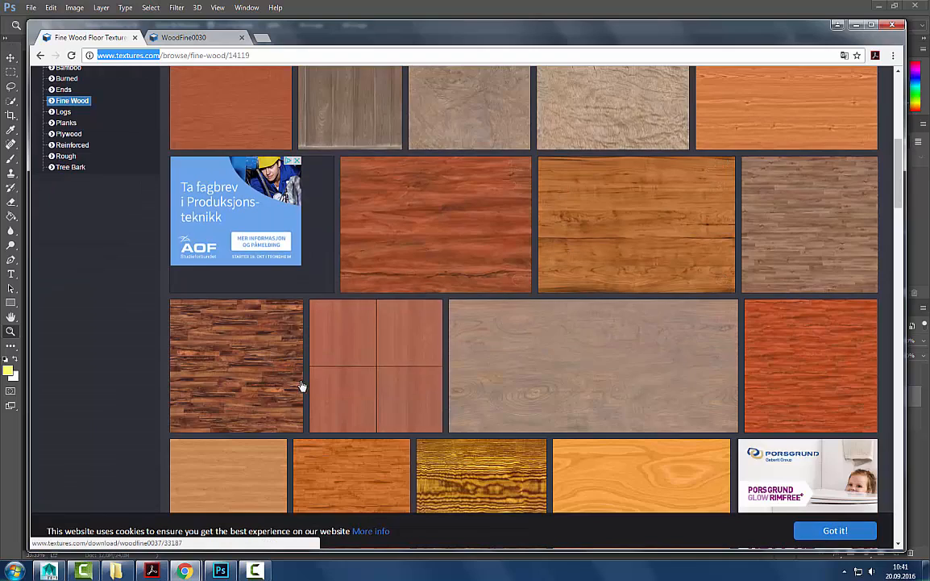
{"action": "scroll", "coordinate": [301, 385], "scroll_direction": "down", "scroll_amount": 4}
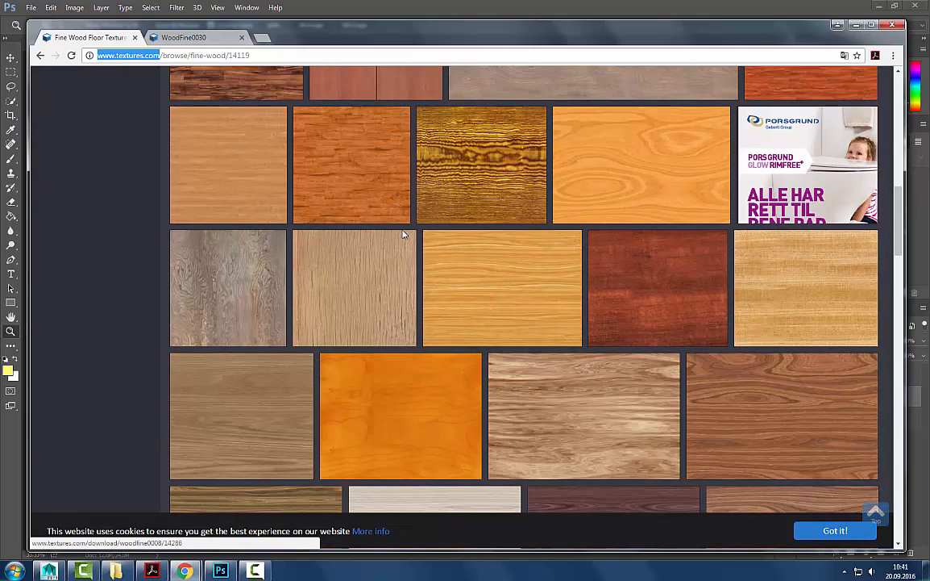
{"action": "scroll", "coordinate": [636, 342], "scroll_direction": "down", "scroll_amount": 3}
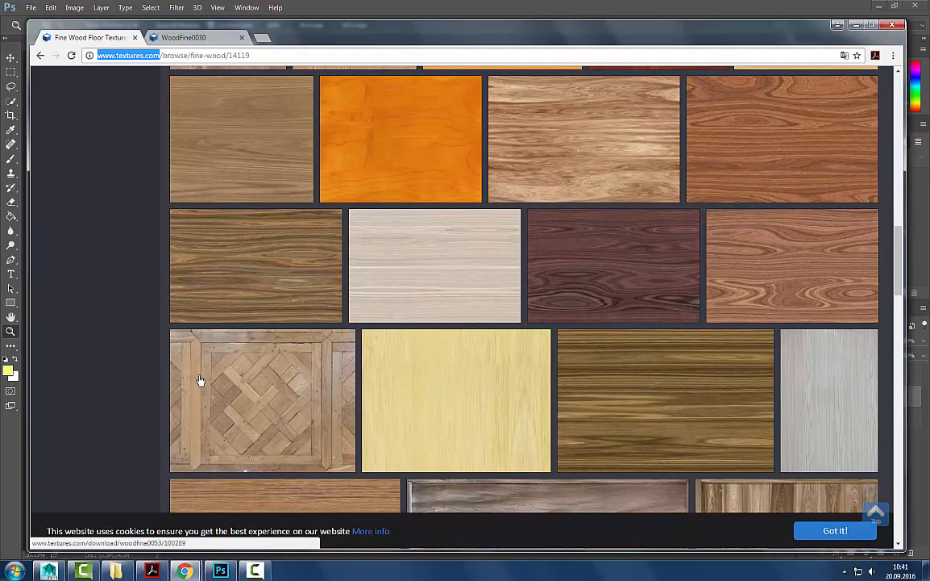
{"action": "scroll", "coordinate": [199, 380], "scroll_direction": "down", "scroll_amount": 2}
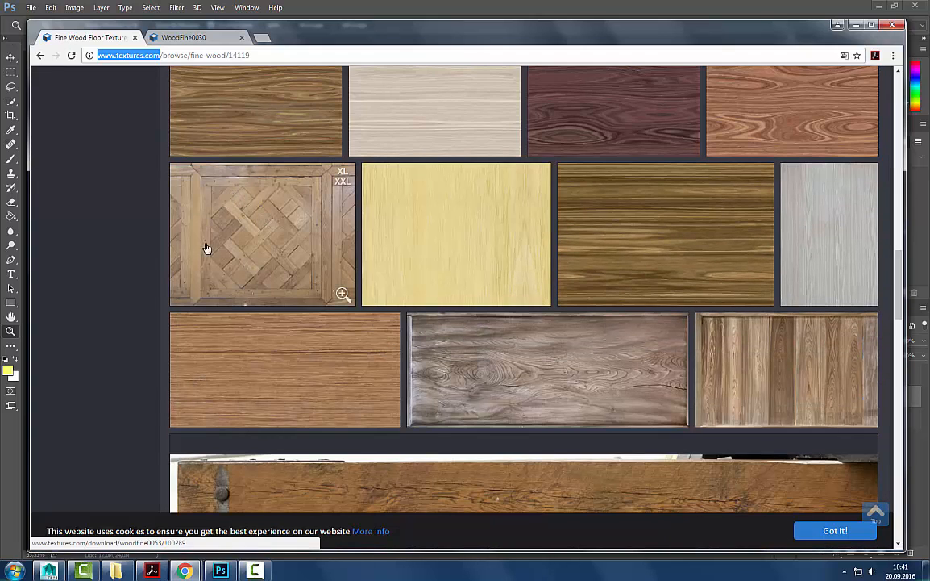
- Look over the WoodFine0053 parquet download page, then go back to the list
{"action": "left_click", "coordinate": [216, 183]}
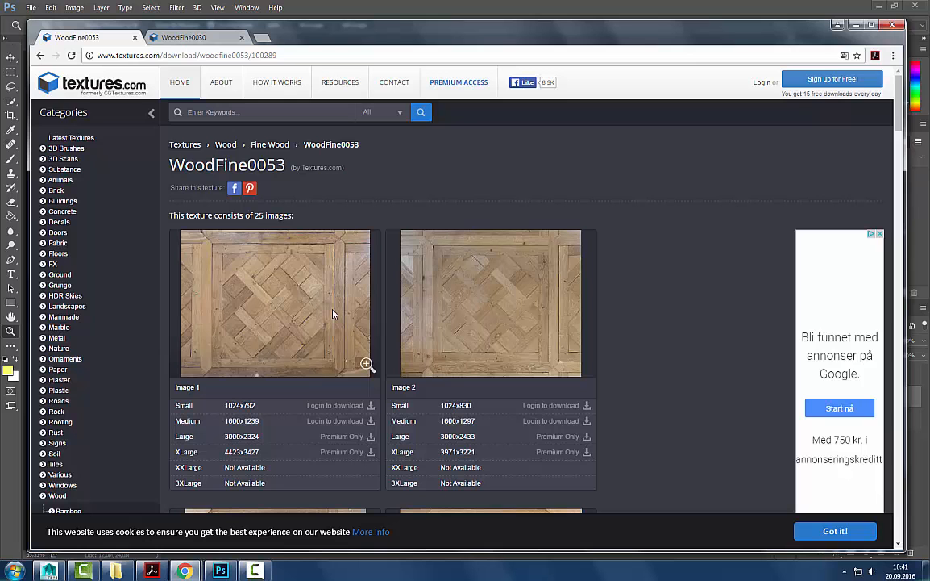
{"action": "scroll", "coordinate": [650, 324], "scroll_direction": "down", "scroll_amount": 5}
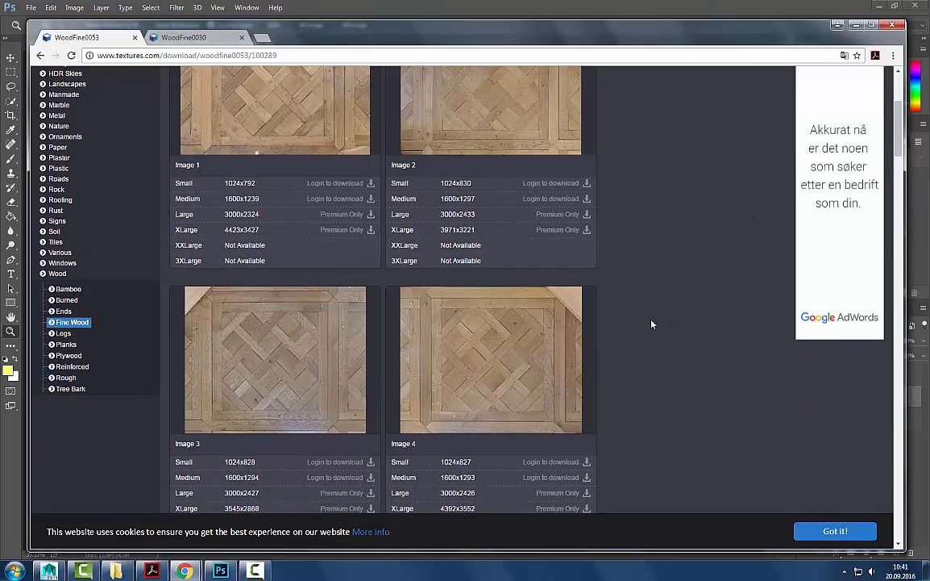
{"action": "scroll", "coordinate": [587, 242], "scroll_direction": "down", "scroll_amount": 5}
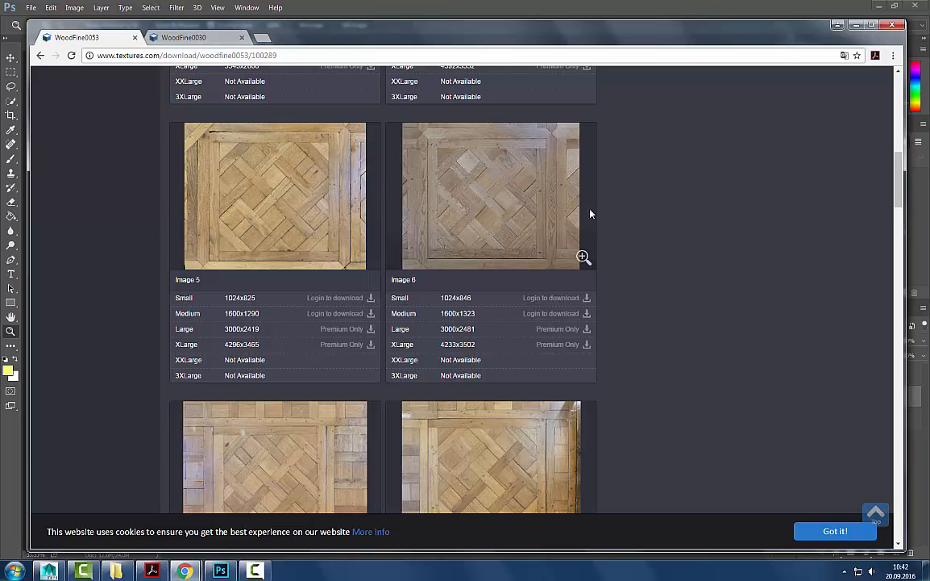
{"action": "scroll", "coordinate": [591, 233], "scroll_direction": "down", "scroll_amount": 5}
{"action": "scroll", "coordinate": [379, 218], "scroll_direction": "down", "scroll_amount": 7}
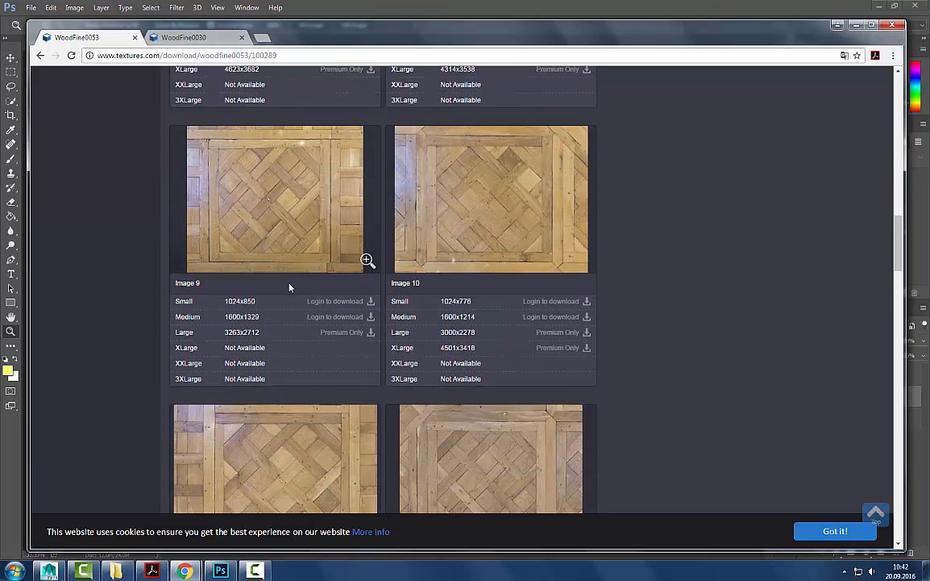
{"action": "scroll", "coordinate": [289, 266], "scroll_direction": "down", "scroll_amount": 4}
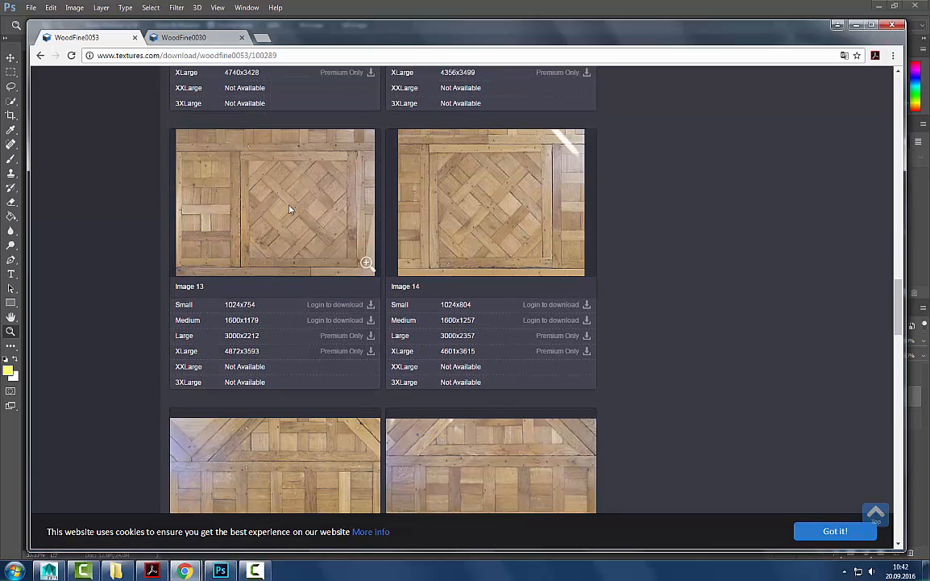
{"action": "scroll", "coordinate": [234, 217], "scroll_direction": "down", "scroll_amount": 3}
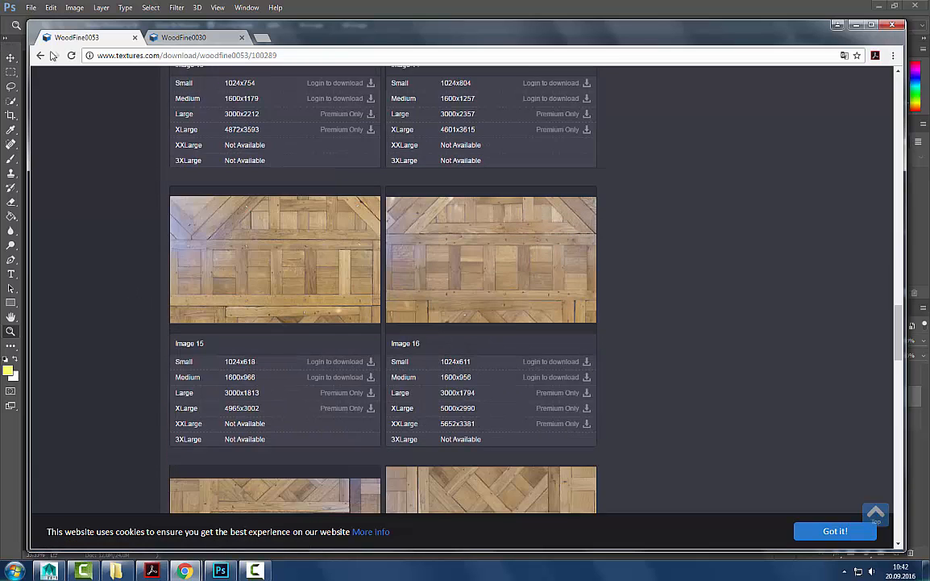
{"action": "key", "text": "alt+Left"}
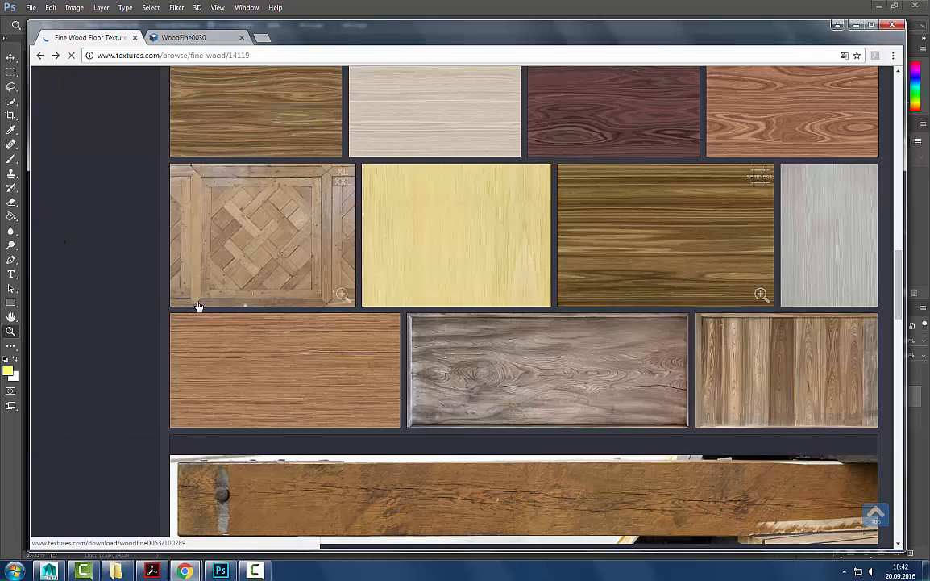
- Scroll down and open the WoodFine0045 single brown wood panel page
{"action": "scroll", "coordinate": [486, 322], "scroll_direction": "down", "scroll_amount": 3}
{"action": "scroll", "coordinate": [715, 364], "scroll_direction": "down", "scroll_amount": 3}
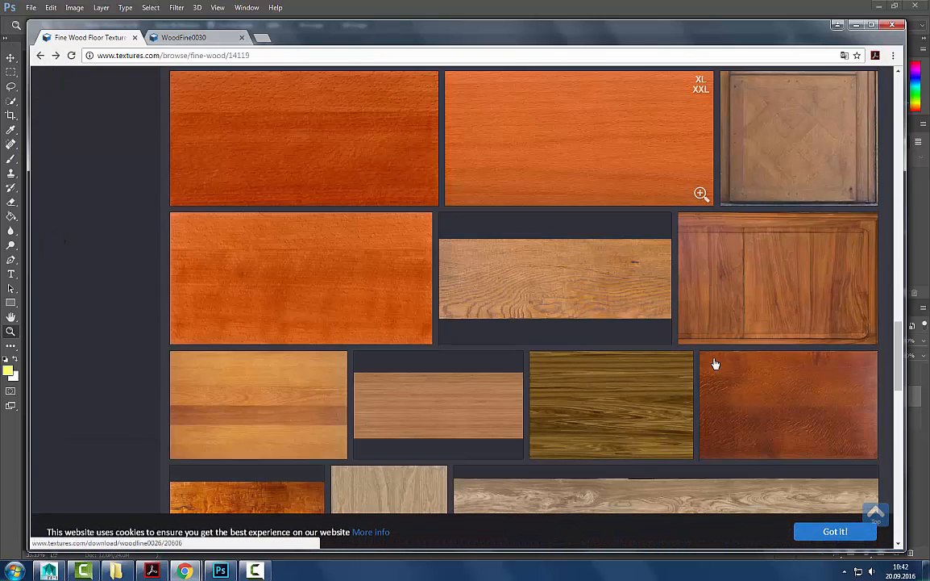
{"action": "left_click", "coordinate": [772, 301]}
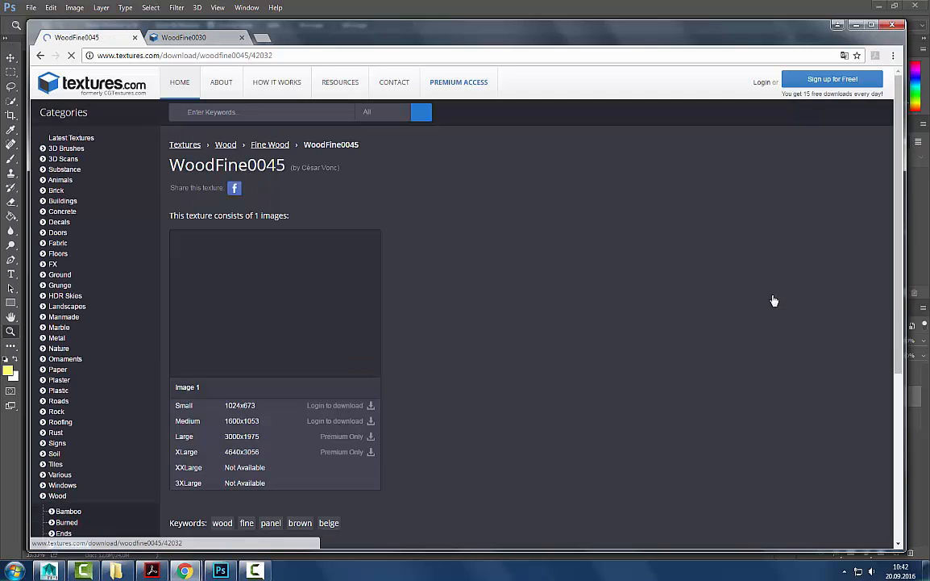
{"action": "scroll", "coordinate": [381, 360], "scroll_direction": "down", "scroll_amount": 2}
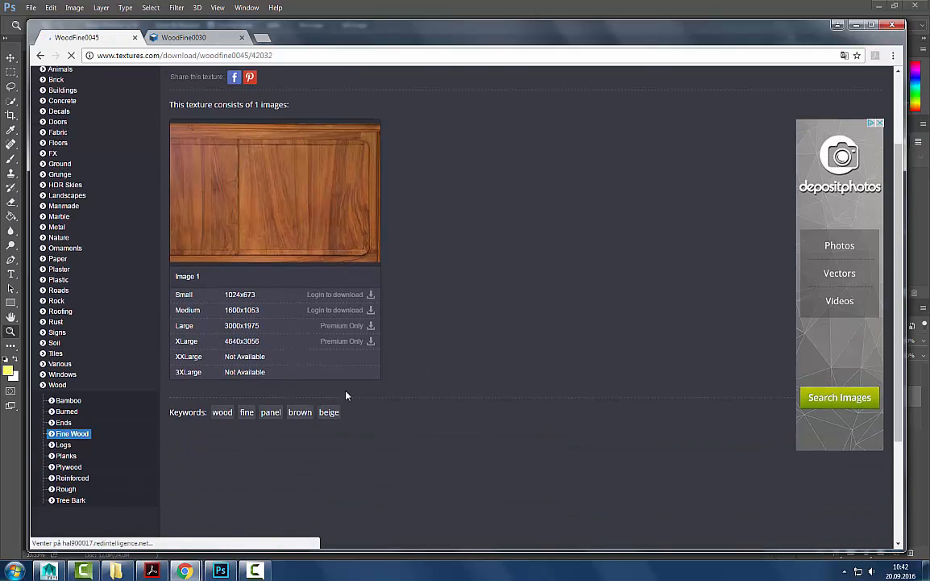
{"action": "scroll", "coordinate": [286, 355], "scroll_direction": "up", "scroll_amount": 2}
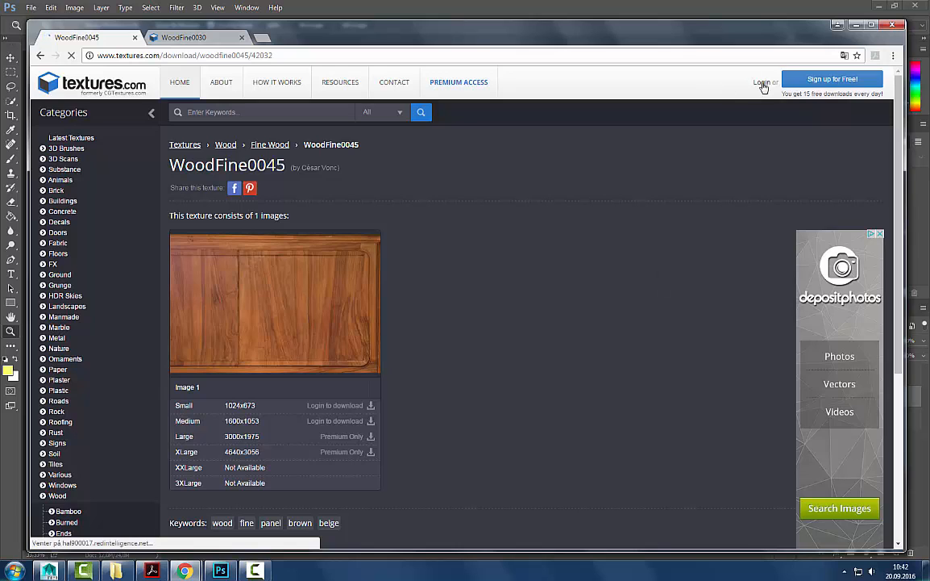
- Log in with the account username and password, declining Chrome's offer to save it
{"action": "left_click", "coordinate": [334, 405]}
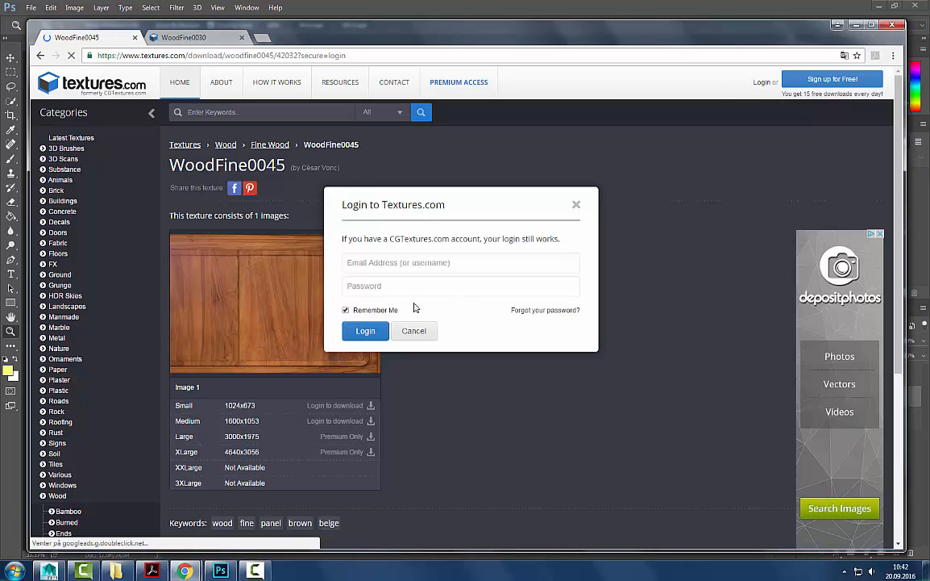
{"action": "type", "text": "juli"}
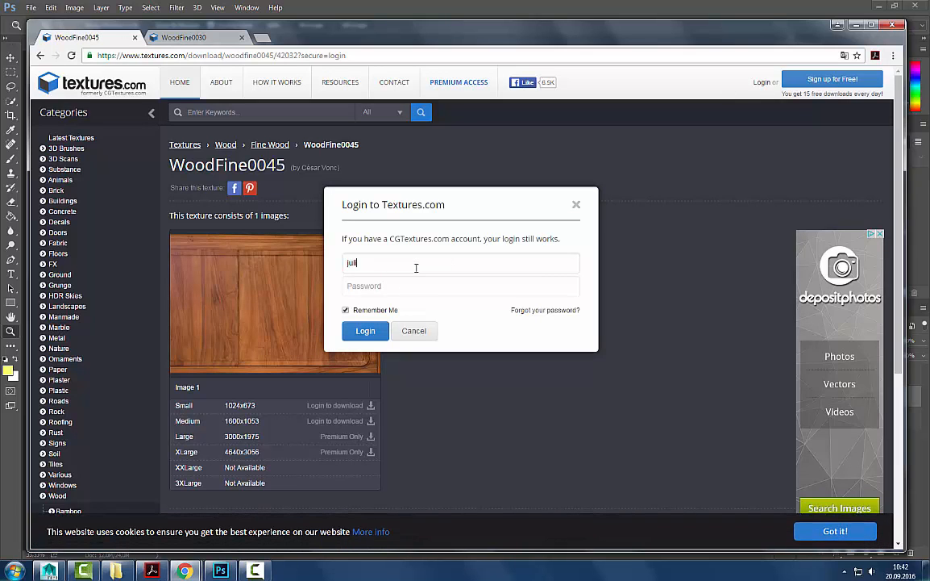
{"action": "type", "text": "annorum2"}
{"action": "key", "text": "Tab"}
{"action": "type", "text": "********"}
{"action": "key", "text": "Return"}
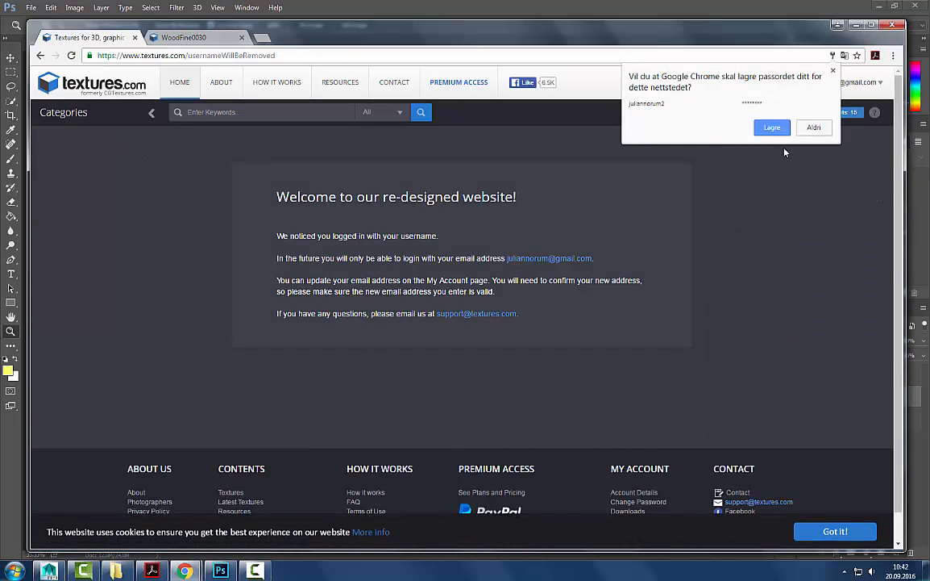
{"action": "left_click", "coordinate": [833, 71]}
- Go to the HOME page listing the texture categories
{"action": "scroll", "coordinate": [471, 344], "scroll_direction": "down", "scroll_amount": 1}
{"action": "scroll", "coordinate": [471, 345], "scroll_direction": "up", "scroll_amount": 1}
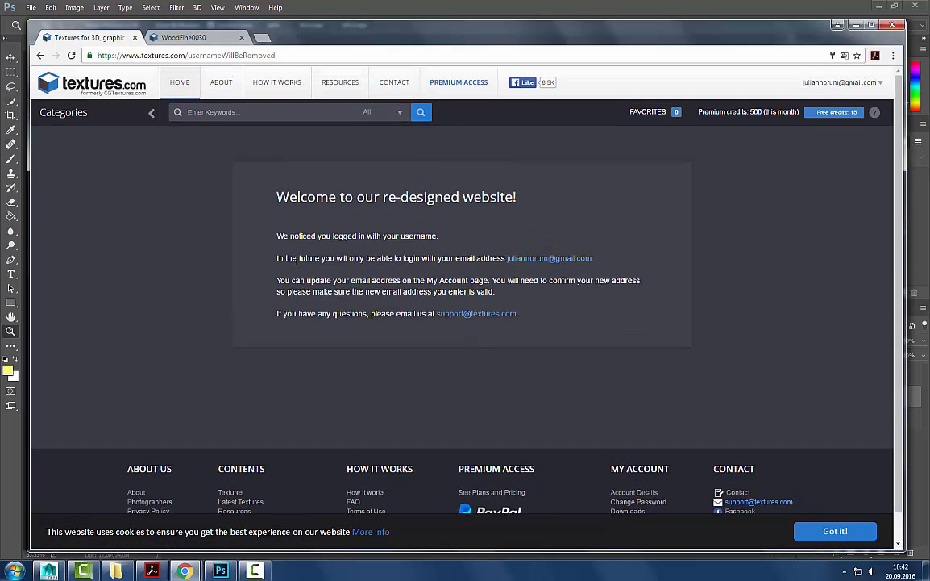
{"action": "left_click", "coordinate": [180, 83]}
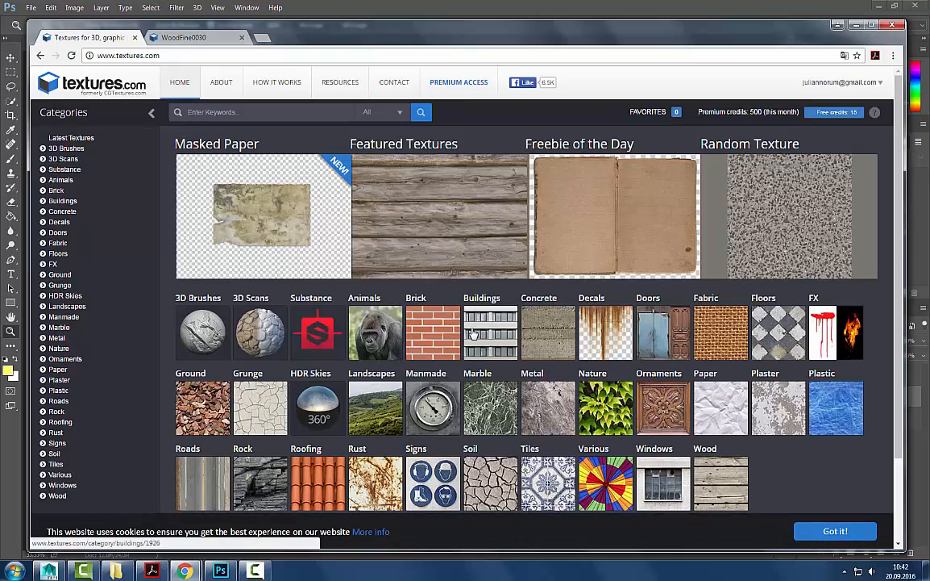
- Open Wood > Fine Wood and scroll through its texture grid
{"action": "scroll", "coordinate": [474, 334], "scroll_direction": "down", "scroll_amount": 2}
{"action": "left_click", "coordinate": [708, 390]}
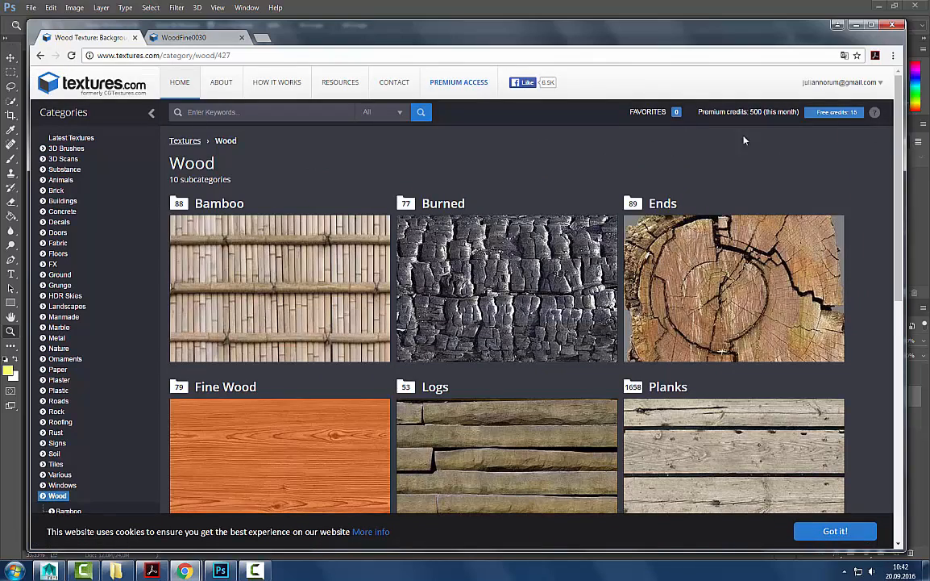
{"action": "scroll", "coordinate": [536, 342], "scroll_direction": "down", "scroll_amount": 3}
{"action": "scroll", "coordinate": [546, 356], "scroll_direction": "up", "scroll_amount": 2}
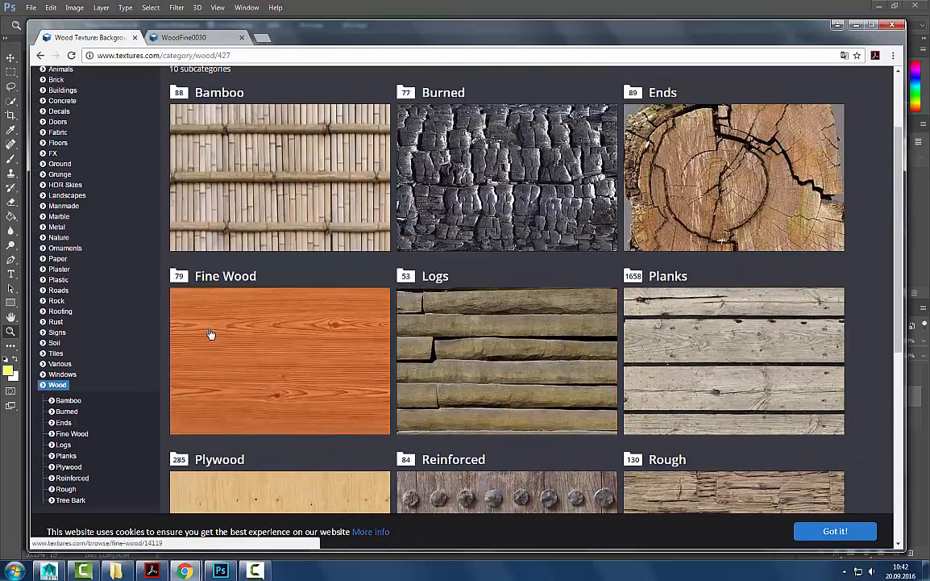
{"action": "left_click", "coordinate": [295, 326]}
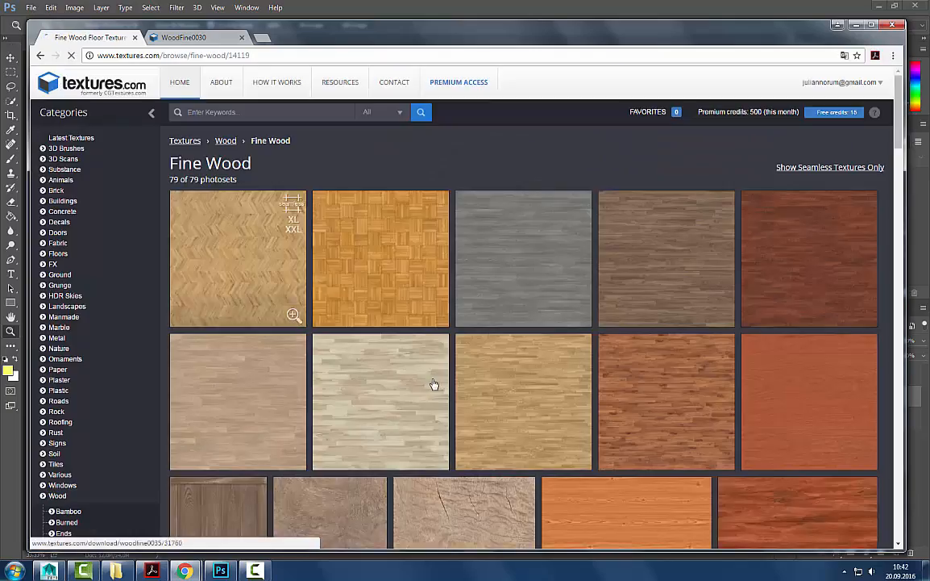
{"action": "scroll", "coordinate": [434, 384], "scroll_direction": "down", "scroll_amount": 10}
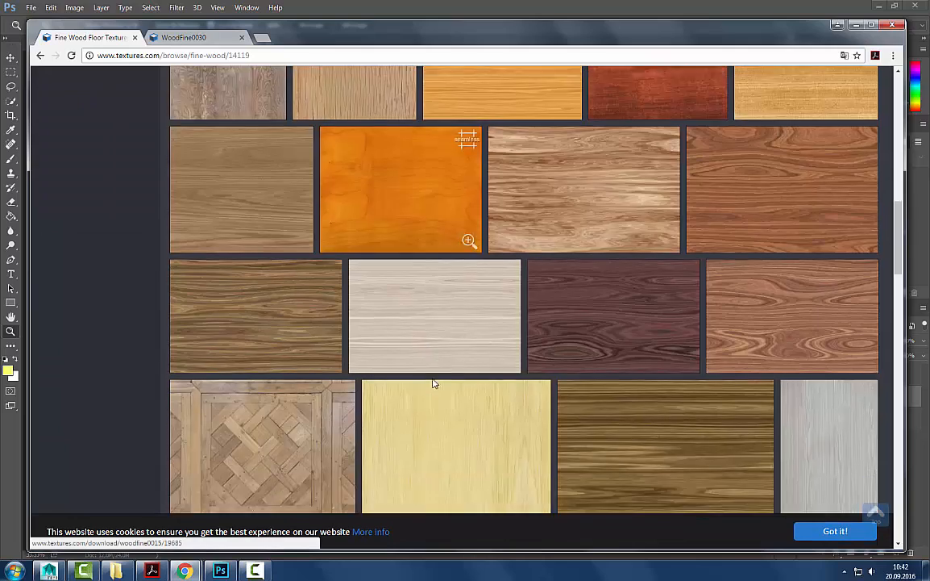
{"action": "scroll", "coordinate": [434, 384], "scroll_direction": "down", "scroll_amount": 5}
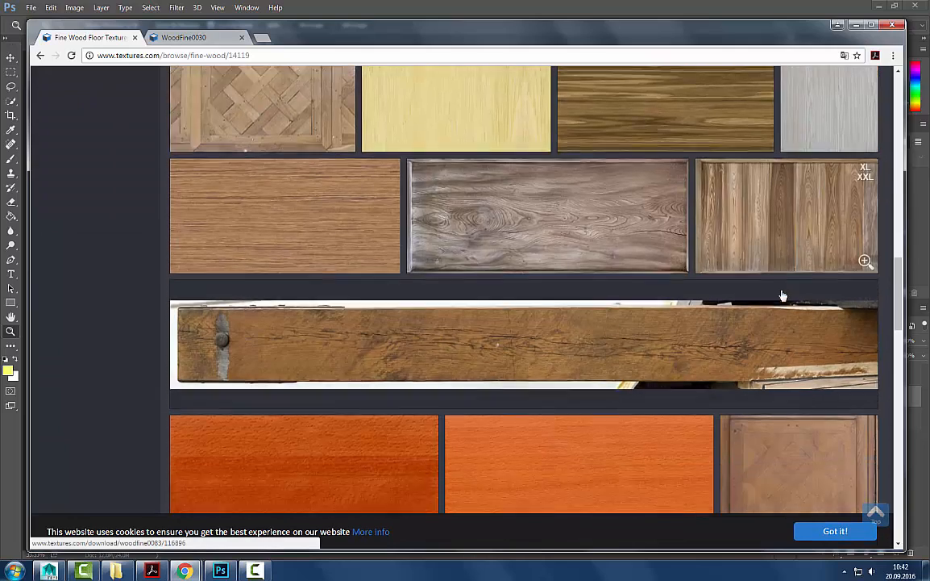
{"action": "scroll", "coordinate": [782, 296], "scroll_direction": "down", "scroll_amount": 10}
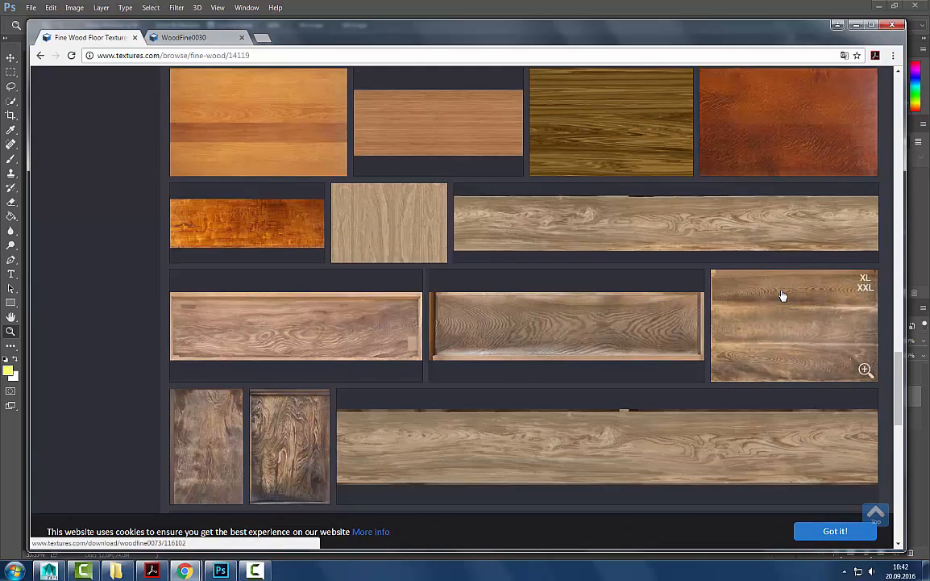
{"action": "scroll", "coordinate": [782, 296], "scroll_direction": "down", "scroll_amount": 2}
{"action": "scroll", "coordinate": [493, 266], "scroll_direction": "down", "scroll_amount": 3}
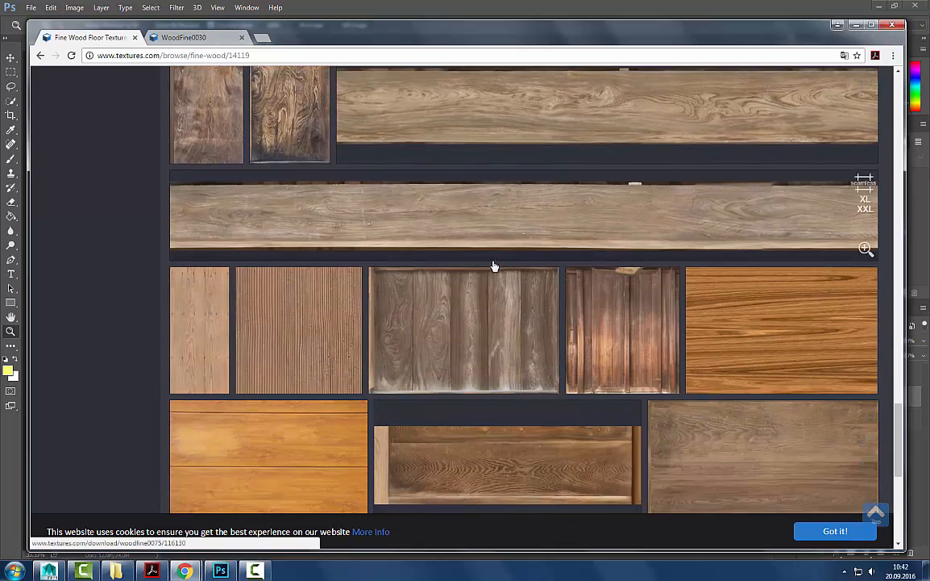
{"action": "scroll", "coordinate": [494, 266], "scroll_direction": "down", "scroll_amount": 1}
{"action": "scroll", "coordinate": [494, 266], "scroll_direction": "up", "scroll_amount": 3}
{"action": "scroll", "coordinate": [493, 266], "scroll_direction": "down", "scroll_amount": 3}
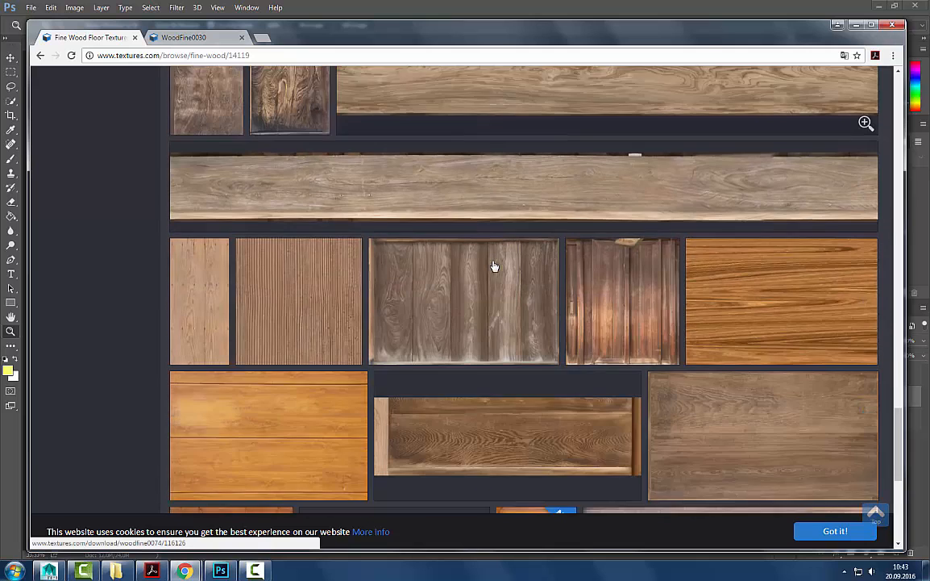
- View the WoodFine0084 download page, then return to the Fine Wood grid
{"action": "left_click", "coordinate": [603, 285]}
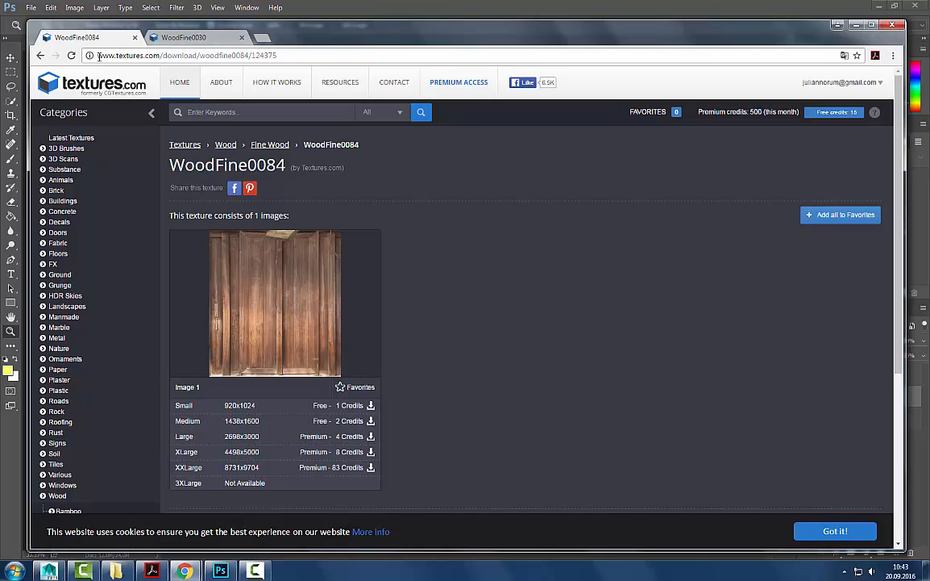
{"action": "left_click", "coordinate": [40, 55]}
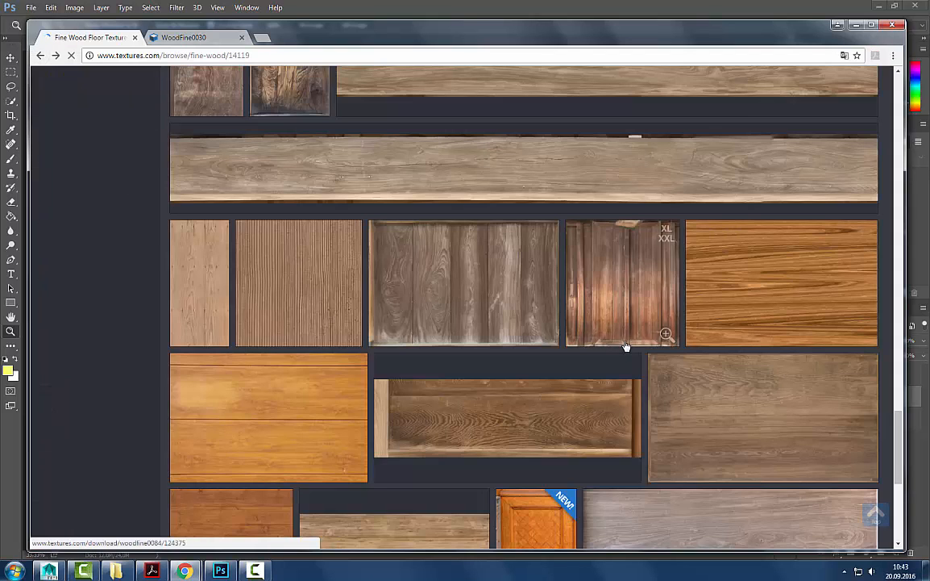
{"action": "scroll", "coordinate": [624, 348], "scroll_direction": "down", "scroll_amount": 3}
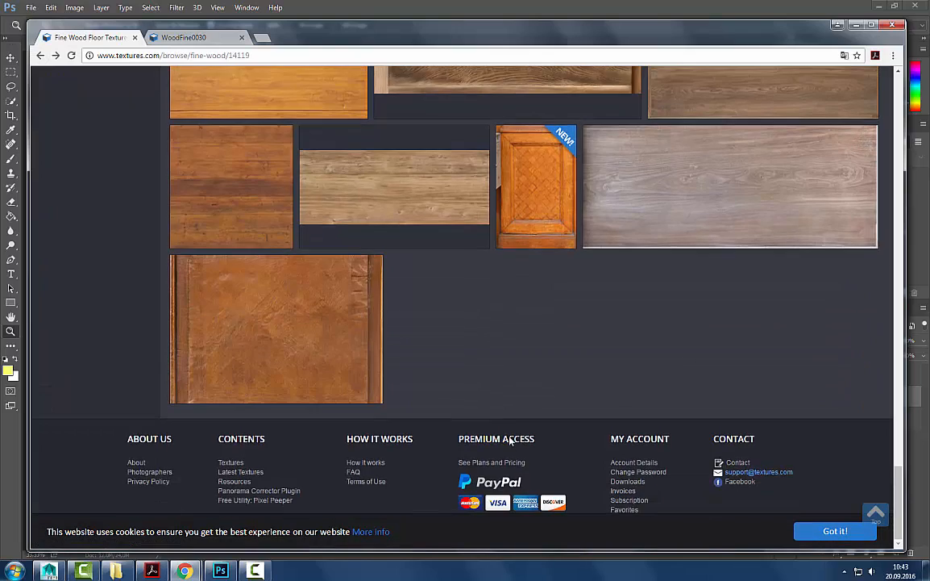
{"action": "scroll", "coordinate": [510, 440], "scroll_direction": "up", "scroll_amount": 2}
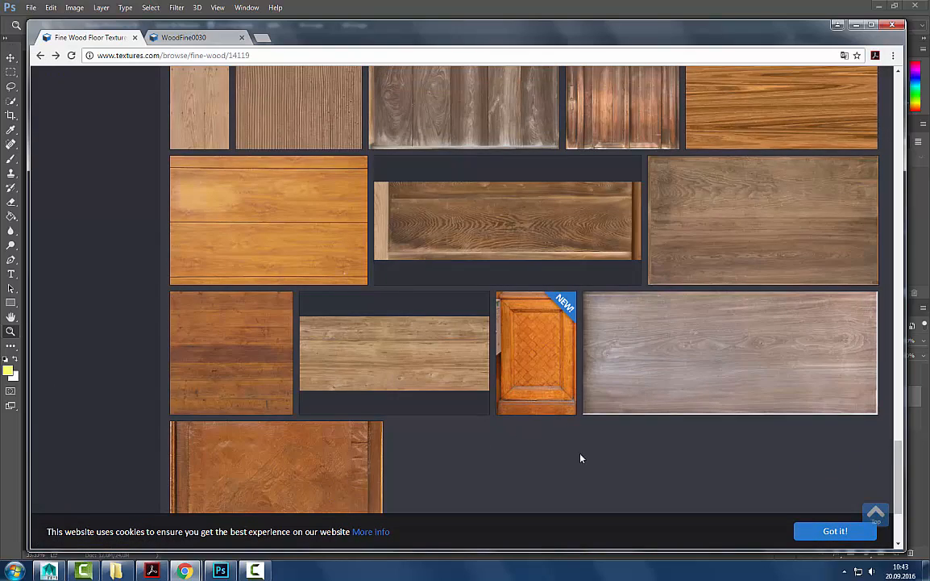
{"action": "scroll", "coordinate": [580, 458], "scroll_direction": "up", "scroll_amount": 15}
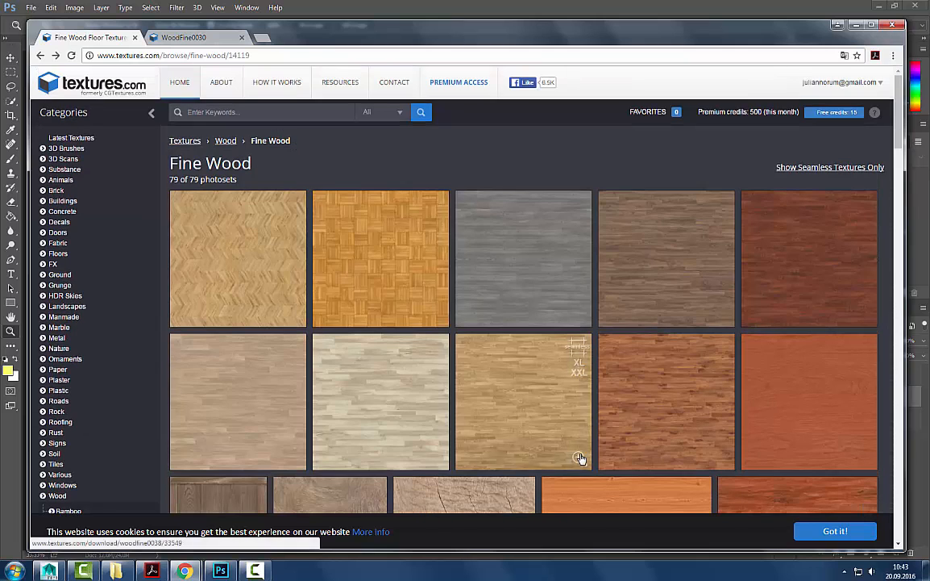
- Search the site for 'crate' textures
{"action": "left_click", "coordinate": [283, 118]}
{"action": "type", "text": "crate"}
{"action": "key", "text": "Return"}
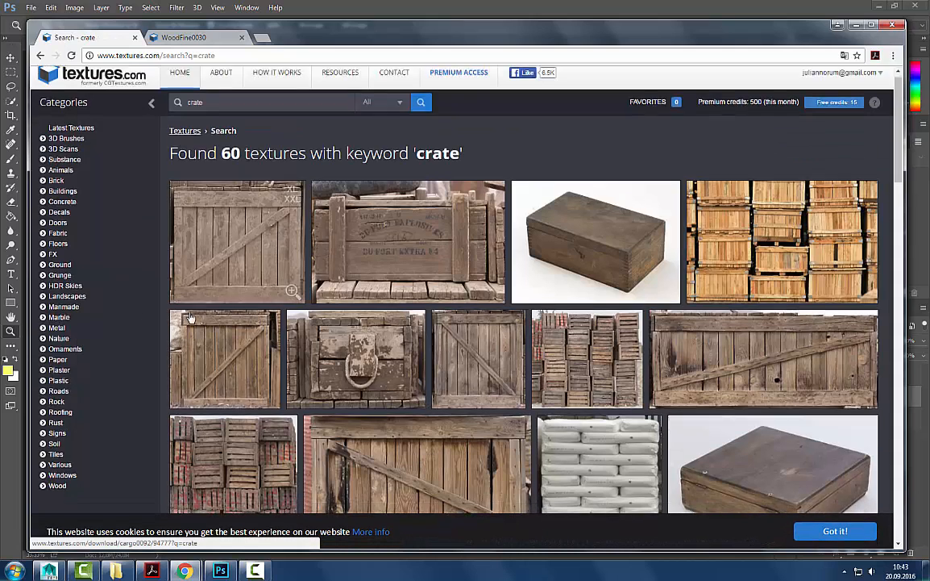
{"action": "scroll", "coordinate": [191, 319], "scroll_direction": "down", "scroll_amount": 2}
- Open Cargo0097 and choose its XXLarge download, prompting a 28-credit confirmation
{"action": "left_click", "coordinate": [239, 218]}
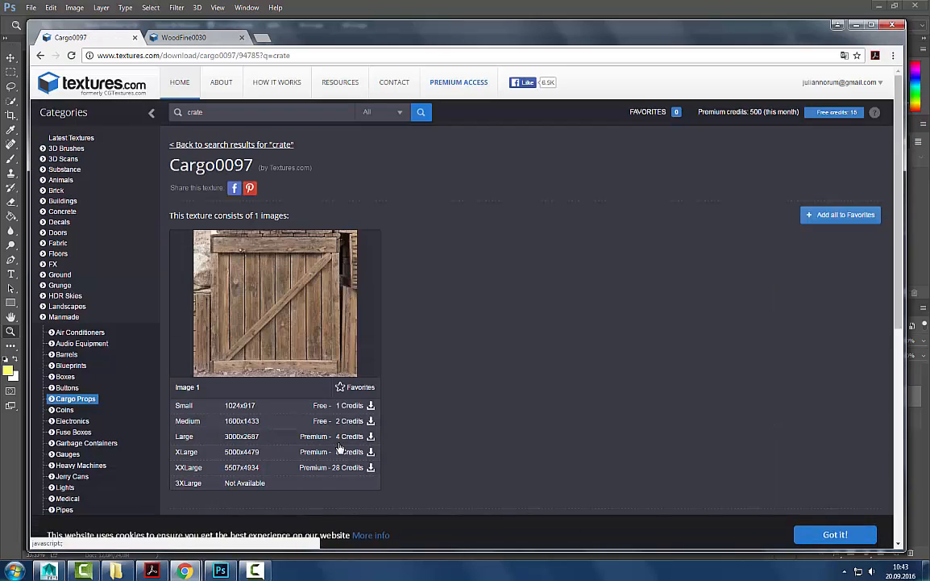
{"action": "scroll", "coordinate": [339, 447], "scroll_direction": "down", "scroll_amount": 1}
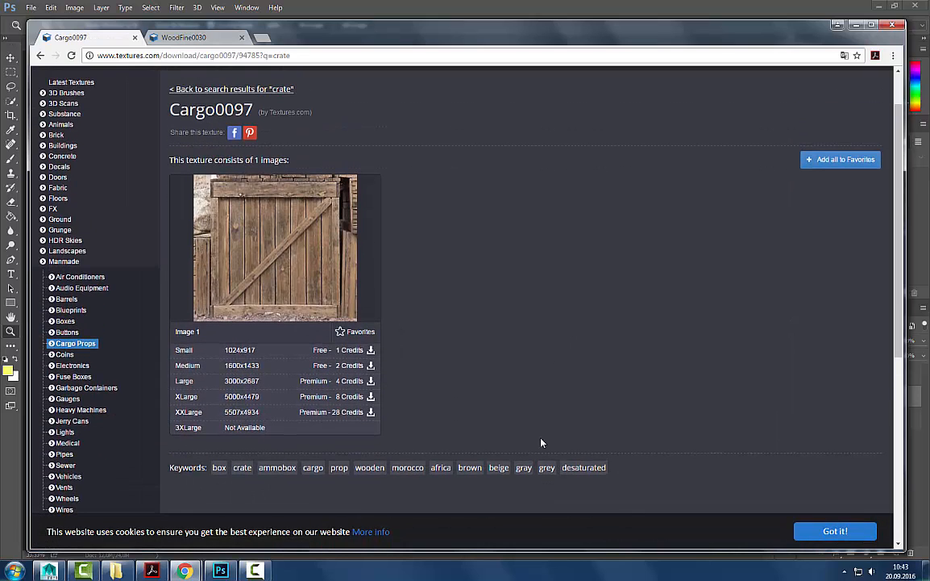
{"action": "left_click", "coordinate": [266, 419]}
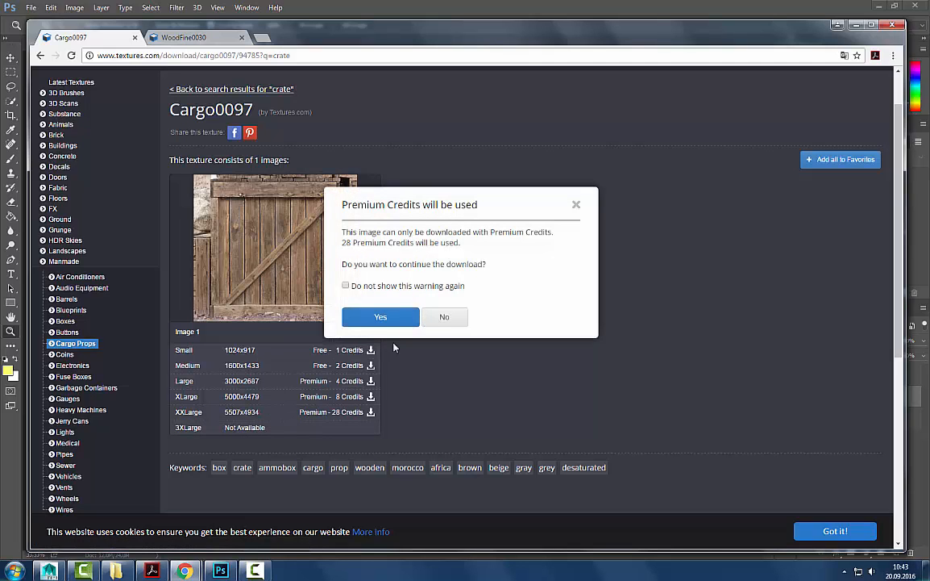
- Confirm the credits and save Cargo0097_XXL to CG-Art-1_VFX1010/ProjectFiles/160920_CGart1_Lecture4/images
{"action": "left_click", "coordinate": [382, 320]}
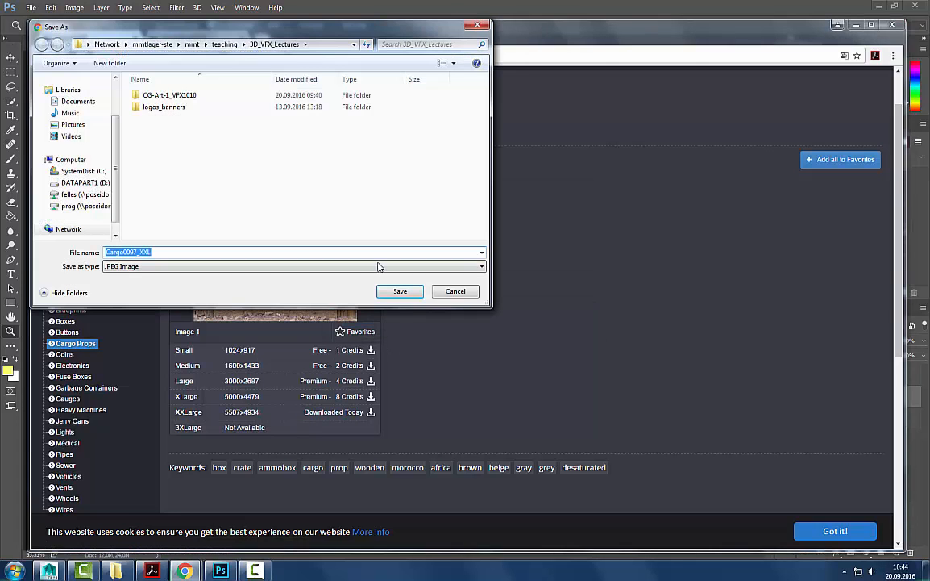
{"action": "left_click_drag", "start_coordinate": [282, 29], "coordinate": [418, 74]}
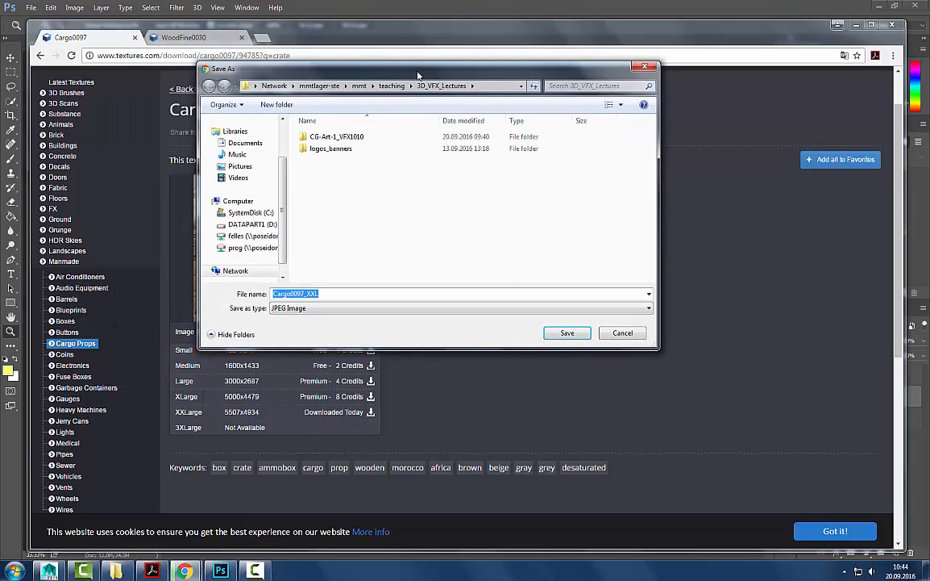
{"action": "left_click", "coordinate": [360, 139]}
{"action": "double_click", "coordinate": [360, 139]}
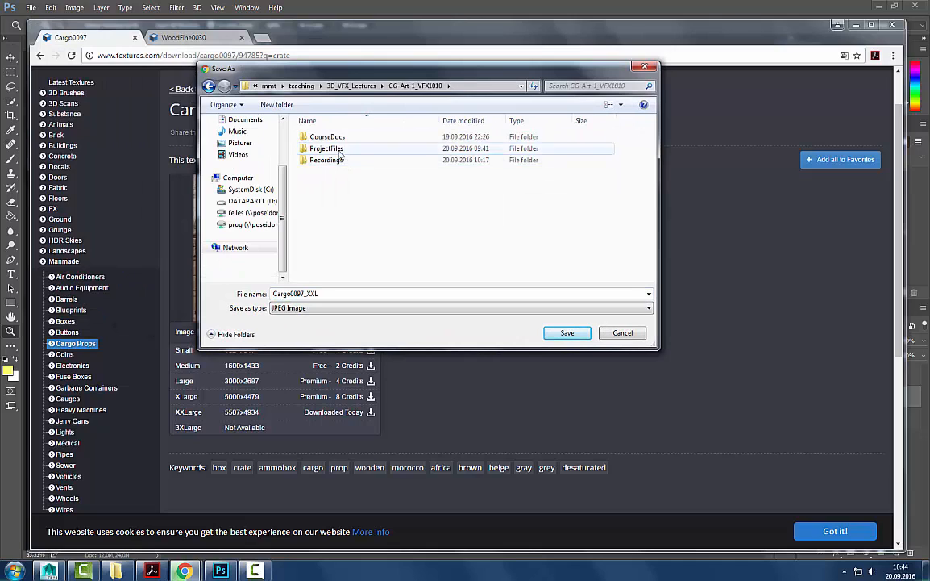
{"action": "double_click", "coordinate": [338, 148]}
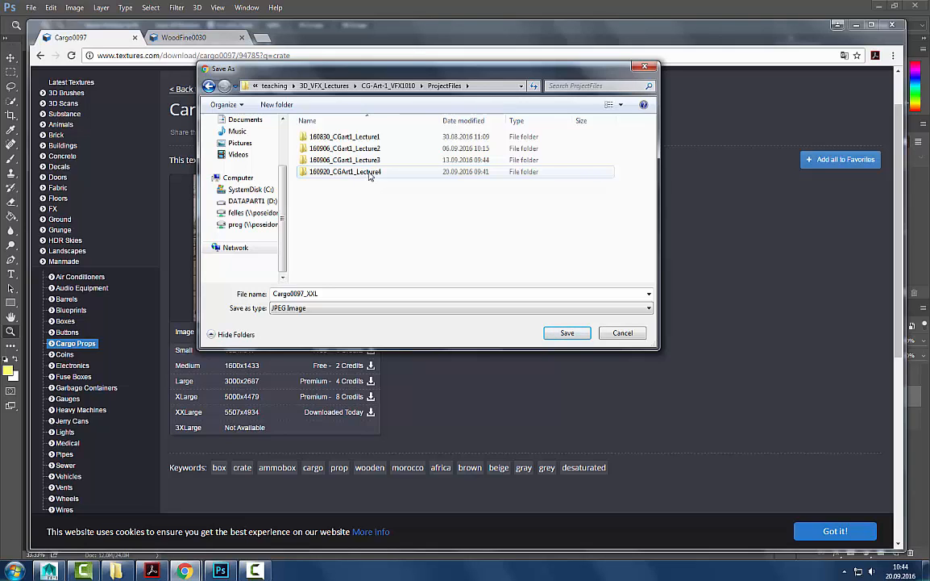
{"action": "double_click", "coordinate": [370, 173]}
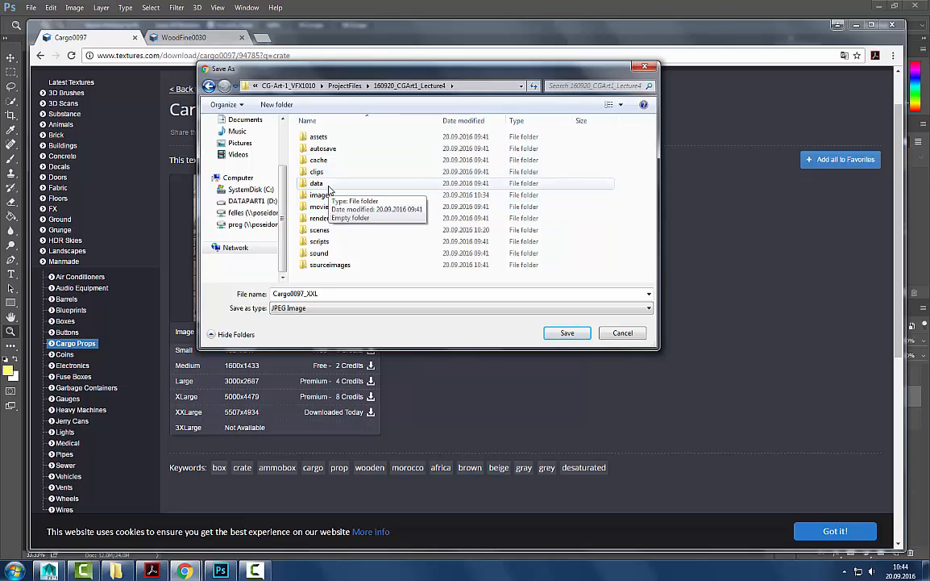
{"action": "double_click", "coordinate": [334, 196]}
{"action": "left_click", "coordinate": [333, 293]}
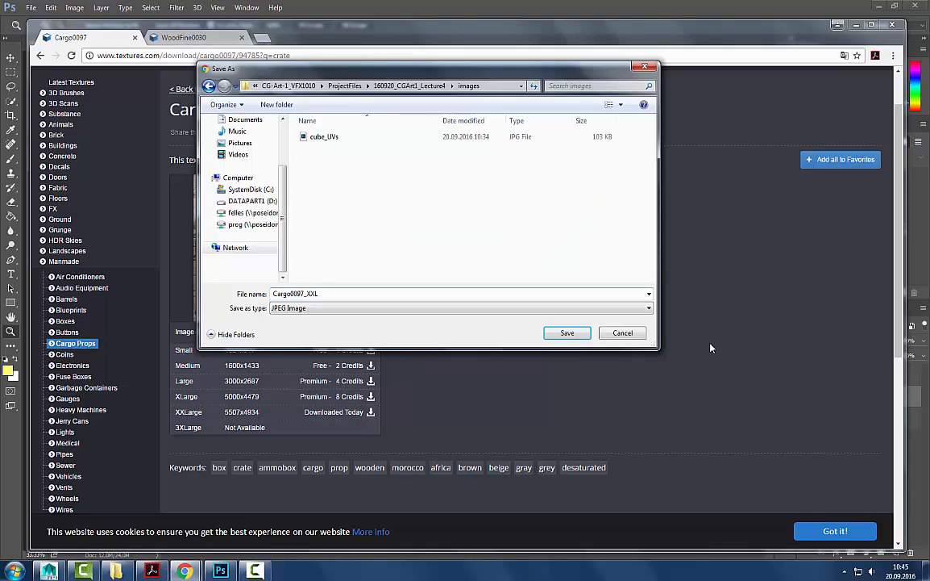
{"action": "left_click", "coordinate": [569, 333]}
- Open Cargo0097_XXL from the Explorer images folder with Adobe Photoshop CC 2015
{"action": "key", "text": "alt+Tab"}
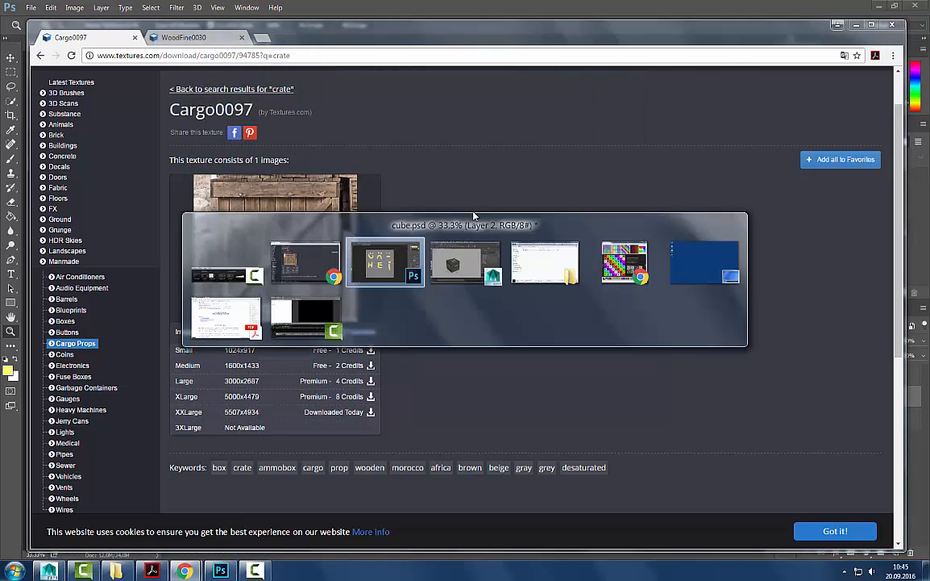
{"action": "left_click", "coordinate": [547, 263]}
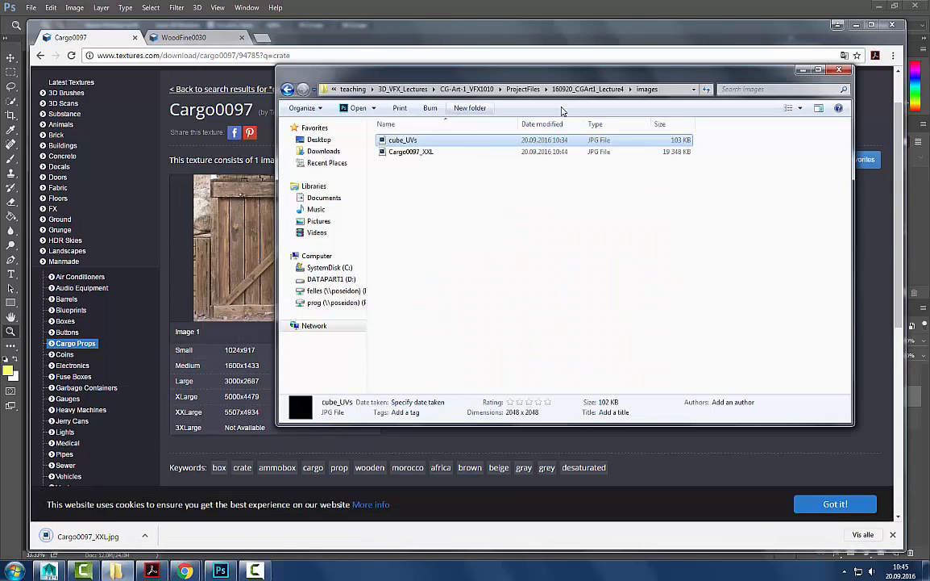
{"action": "left_click", "coordinate": [414, 152]}
{"action": "right_click", "coordinate": [416, 152]}
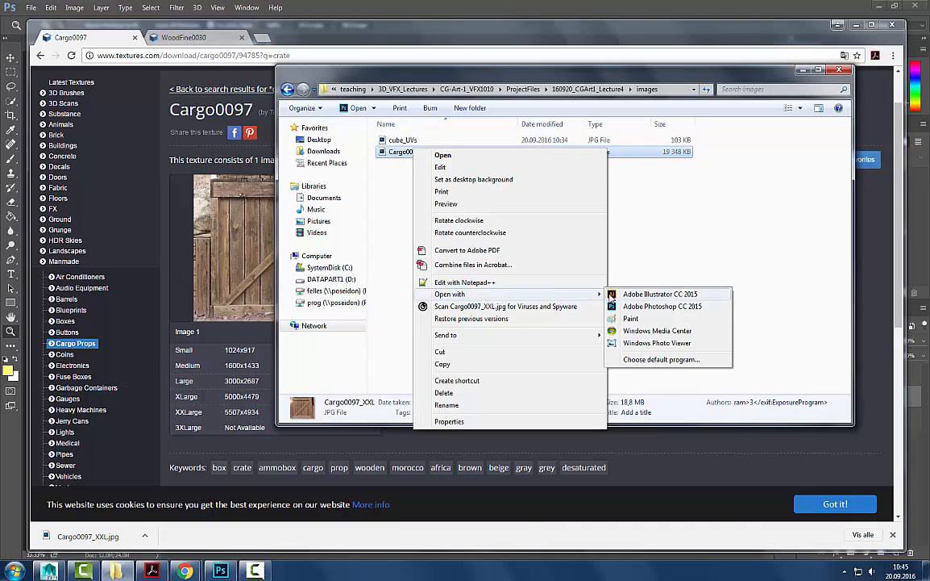
{"action": "left_click", "coordinate": [637, 305]}
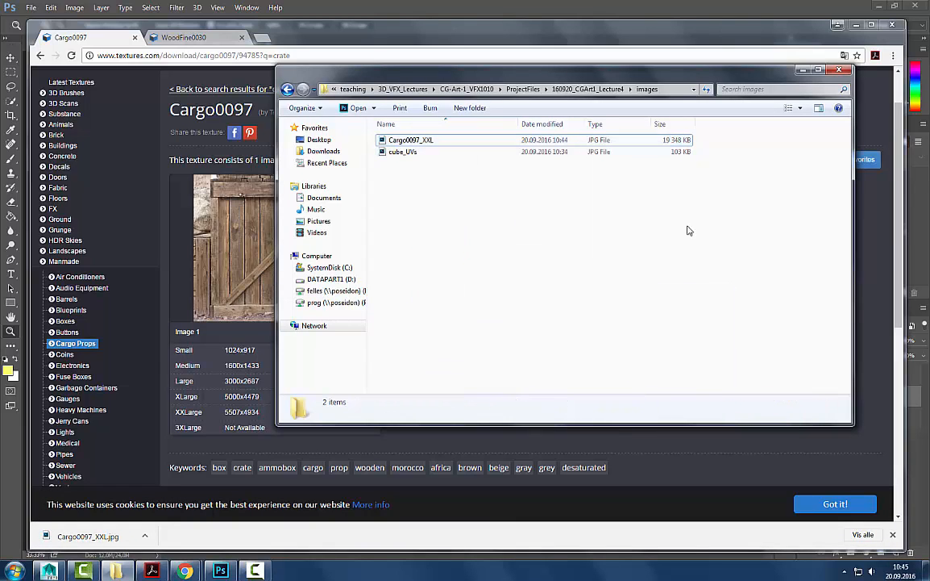
{"action": "right_click", "coordinate": [428, 142]}
{"action": "mouse_move", "coordinate": [466, 290]}
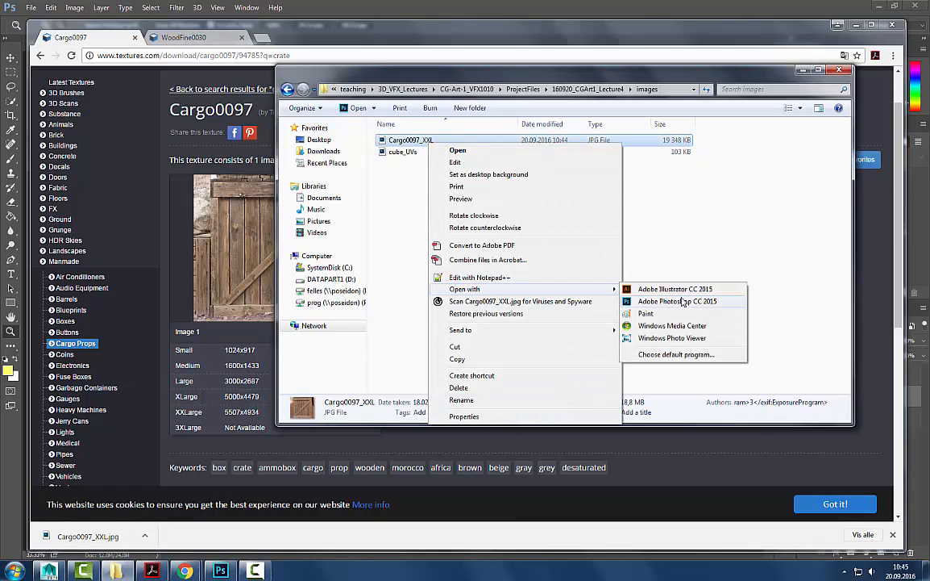
{"action": "left_click", "coordinate": [682, 302]}
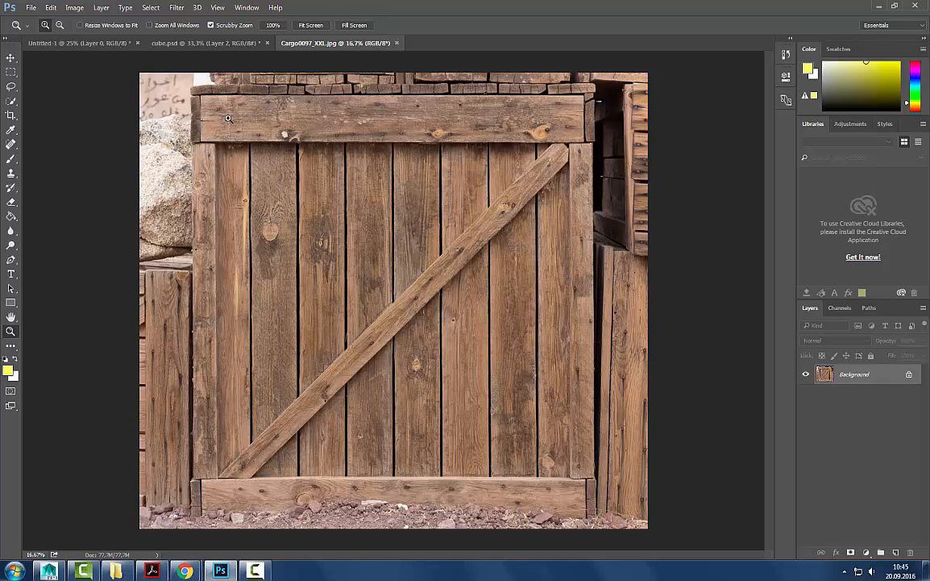
- Convert the crate photo's Background to Layer 0, marquee-select the door panel, and return to cube.psd
{"action": "double_click", "coordinate": [851, 375]}
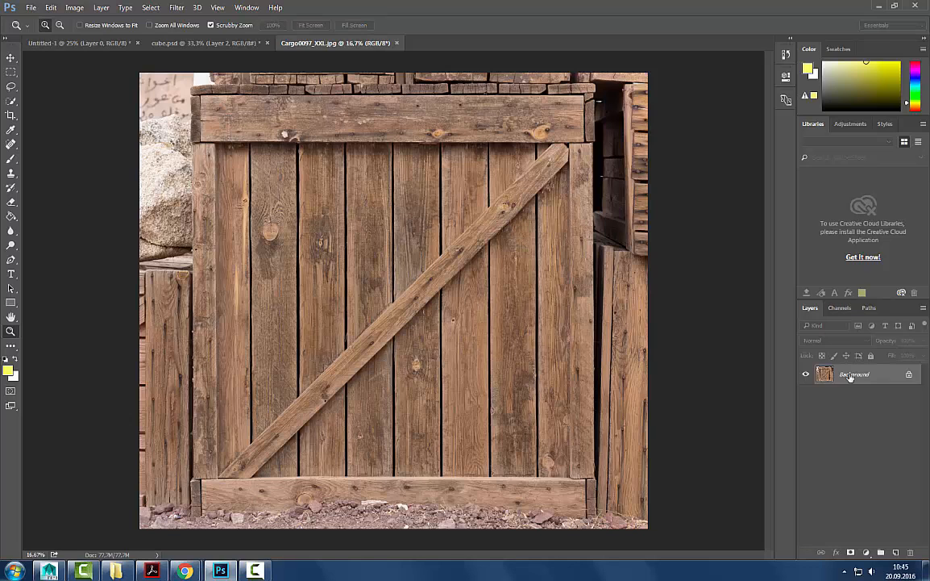
{"action": "key", "text": "Return"}
{"action": "key", "text": "m"}
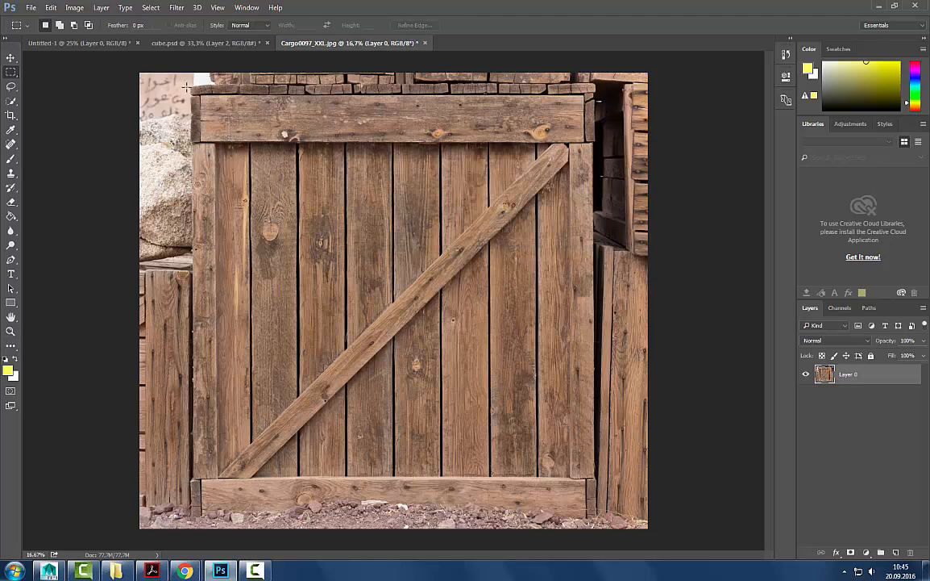
{"action": "left_click_drag", "start_coordinate": [192, 143], "coordinate": [597, 510]}
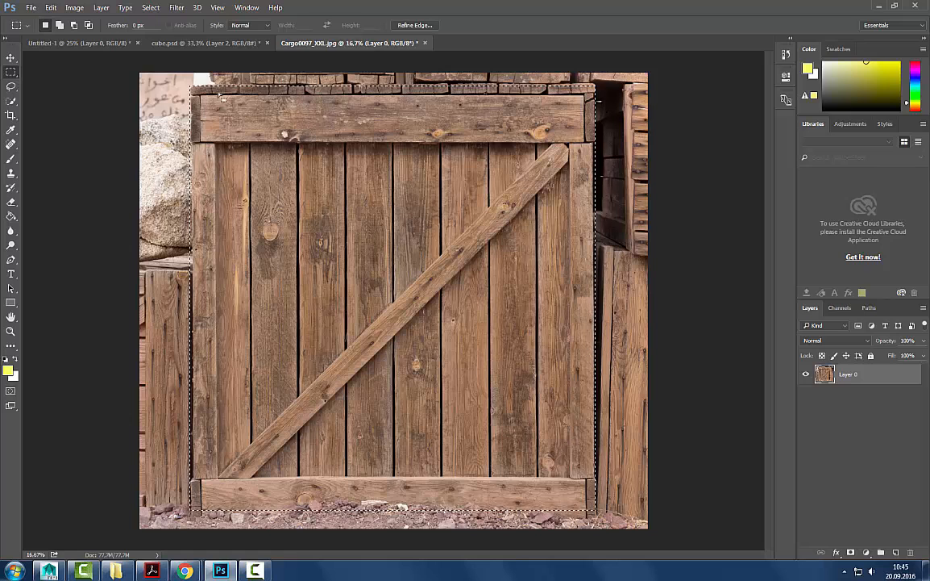
{"action": "left_click", "coordinate": [208, 43]}
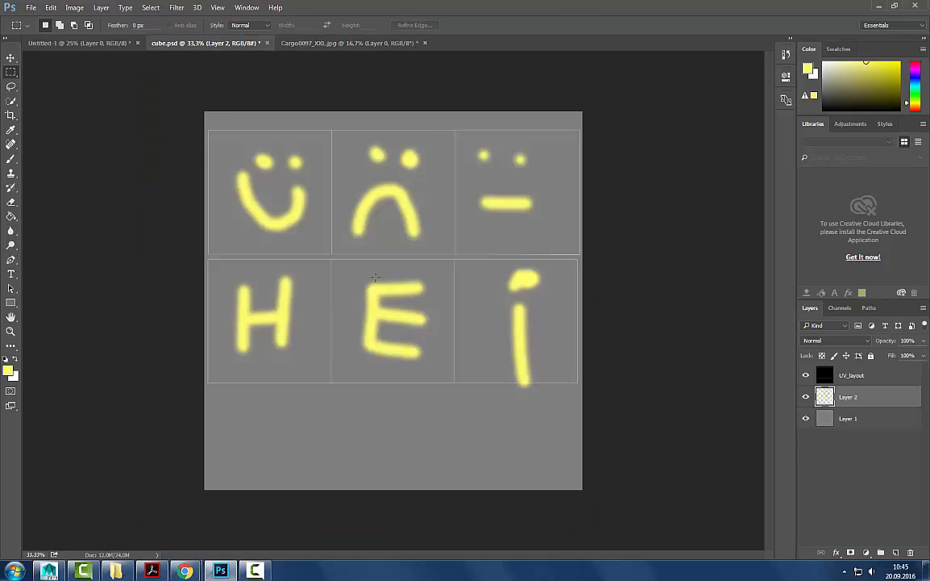
- Paste the crate door into cube.psd as a new layer and scale it to about 71%
{"action": "key", "text": "ctrl+v"}
{"action": "key", "text": "v"}
{"action": "left_click_drag", "start_coordinate": [373, 303], "coordinate": [347, 352]}
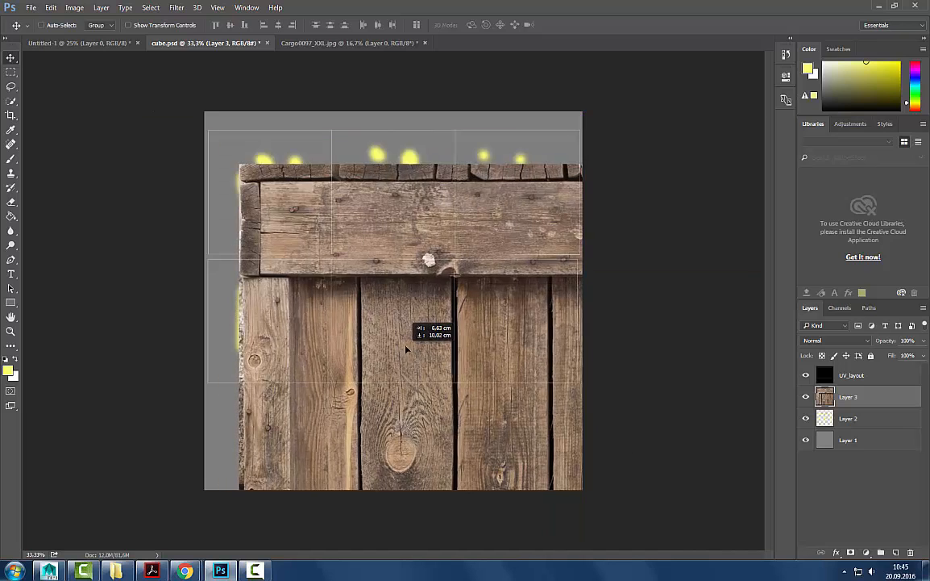
{"action": "key", "text": "ctrl+t"}
{"action": "left_click_drag", "start_coordinate": [240, 156], "coordinate": [337, 251], "text": "shift"}
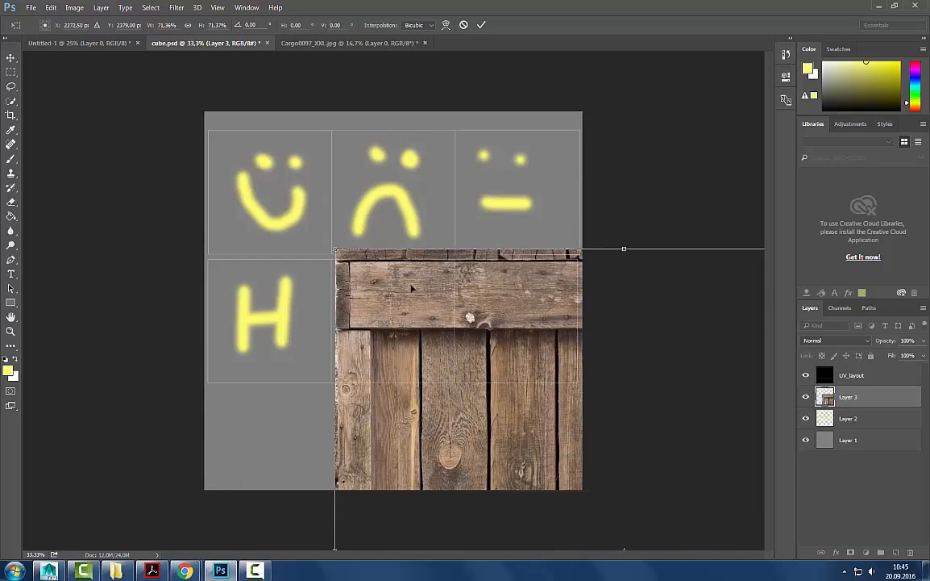
{"action": "left_click_drag", "start_coordinate": [412, 288], "coordinate": [364, 208]}
- Shrink the crate door to about 15% and fit it into the top-left UV cell
{"action": "mouse_move", "coordinate": [284, 164]}
{"action": "left_mouse_down", "text": "shift"}
{"action": "mouse_move", "coordinate": [452, 342]}
{"action": "mouse_move", "coordinate": [307, 223]}
{"action": "mouse_move", "coordinate": [438, 366]}
{"action": "mouse_move", "coordinate": [275, 170]}
{"action": "mouse_move", "coordinate": [297, 182]}
{"action": "mouse_move", "coordinate": [273, 153]}
{"action": "left_mouse_up", "text": "shift"}
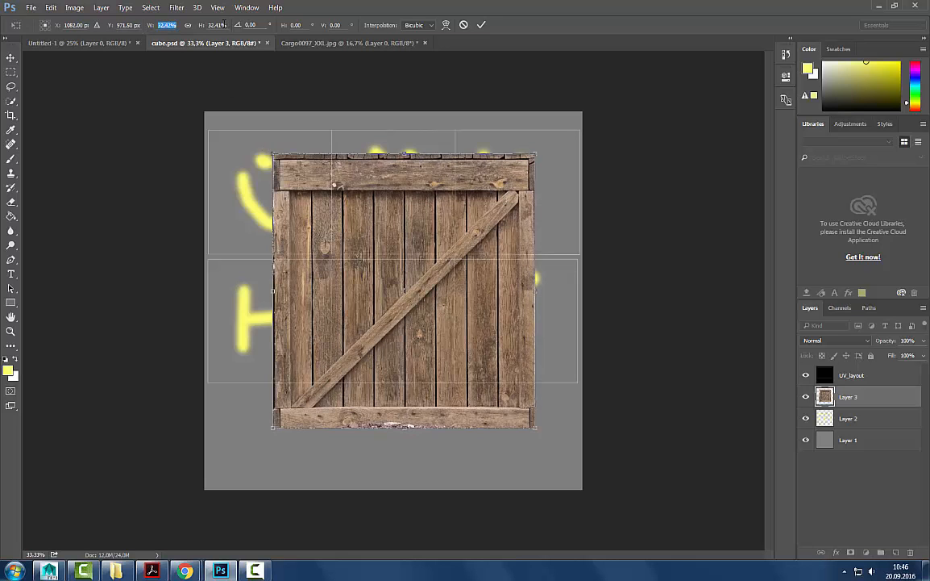
{"action": "left_click_drag", "start_coordinate": [399, 263], "coordinate": [387, 275]}
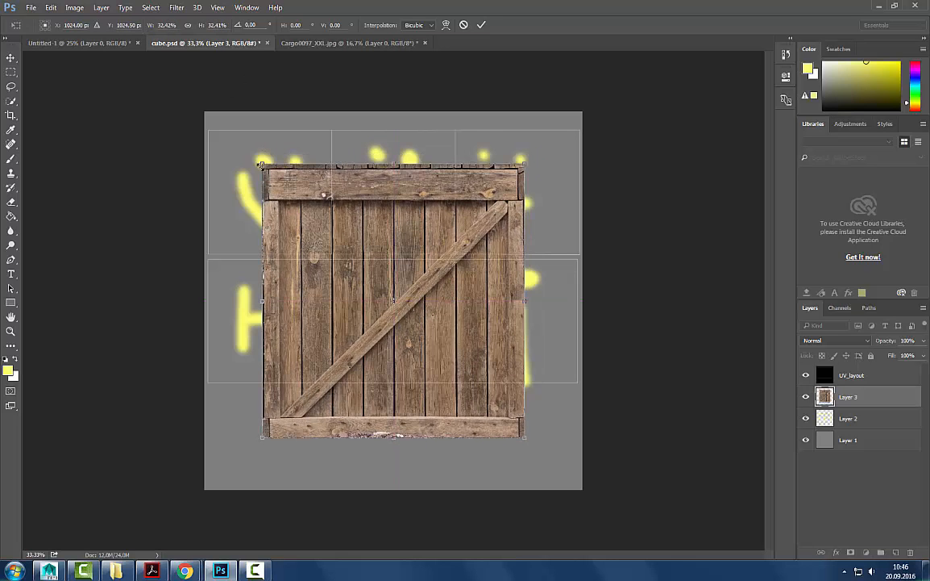
{"action": "left_click_drag", "start_coordinate": [262, 165], "coordinate": [364, 271], "text": "shift"}
{"action": "left_click_drag", "start_coordinate": [453, 325], "coordinate": [320, 184]}
{"action": "left_click_drag", "start_coordinate": [388, 127], "coordinate": [354, 165], "text": "shift"}
{"action": "left_click_drag", "start_coordinate": [305, 210], "coordinate": [281, 175]}
{"action": "mouse_move", "coordinate": [330, 129]}
{"action": "left_mouse_down", "text": "shift"}
{"action": "mouse_move", "coordinate": [322, 138]}
{"action": "mouse_move", "coordinate": [330, 129]}
{"action": "left_mouse_up", "text": "shift"}
{"action": "key", "text": "Return"}
- Zoom in on the top-left cell and nudge the crate door into its corner
{"action": "key", "text": "z"}
{"action": "left_click", "coordinate": [304, 162]}
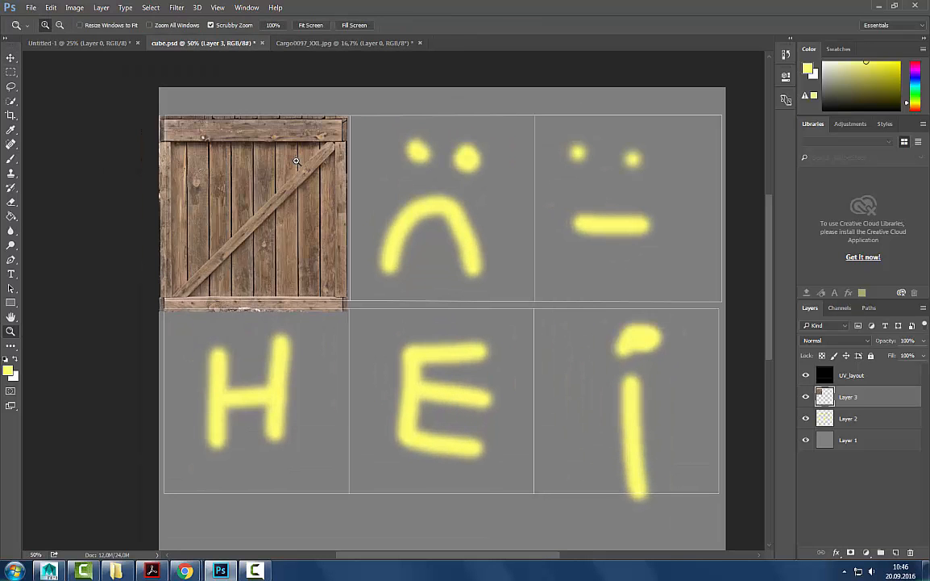
{"action": "key", "text": "v"}
{"action": "key", "text": "Right"}
{"action": "key", "text": "Right"}
{"action": "key", "text": "Right"}
{"action": "key", "text": "Right"}
{"action": "key", "text": "Right"}
{"action": "key", "text": "Up"}
{"action": "key", "text": "Up"}
{"action": "key", "text": "Up"}
{"action": "key", "text": "Right"}
{"action": "key", "text": "Right"}
{"action": "key", "text": "Up"}
{"action": "key", "text": "Up"}
{"action": "key", "text": "Up"}
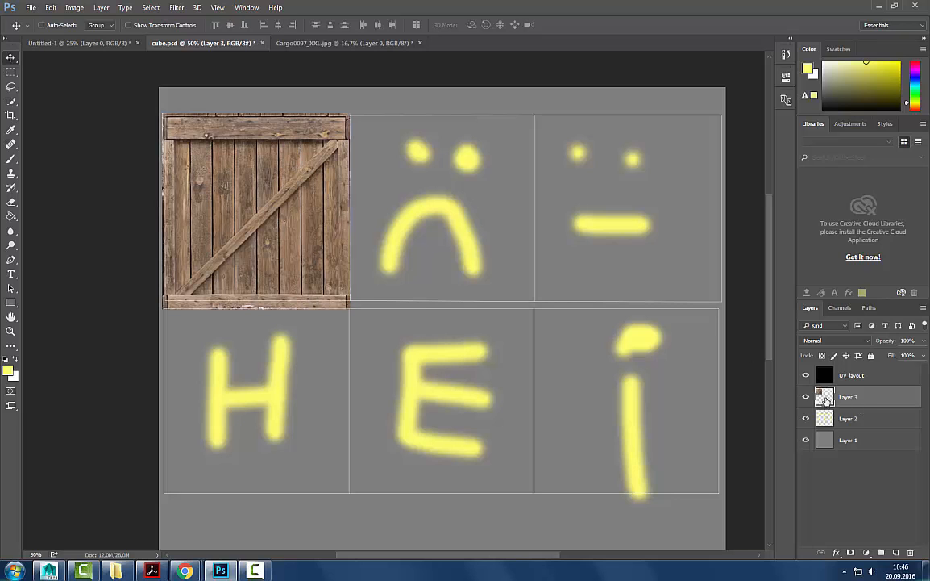
- Copy the crate door into the other UV cells, discarding a stray duplicate layer
{"action": "key", "text": "ctrl+j"}
{"action": "left_click_drag", "start_coordinate": [299, 233], "coordinate": [477, 234]}
{"action": "key", "text": "ctrl+z"}
{"action": "left_click_drag", "start_coordinate": [829, 400], "coordinate": [910, 553]}
{"action": "left_click_drag", "start_coordinate": [255, 196], "coordinate": [437, 367], "text": "alt"}
{"action": "left_click_drag", "start_coordinate": [437, 367], "coordinate": [266, 349], "text": "alt"}
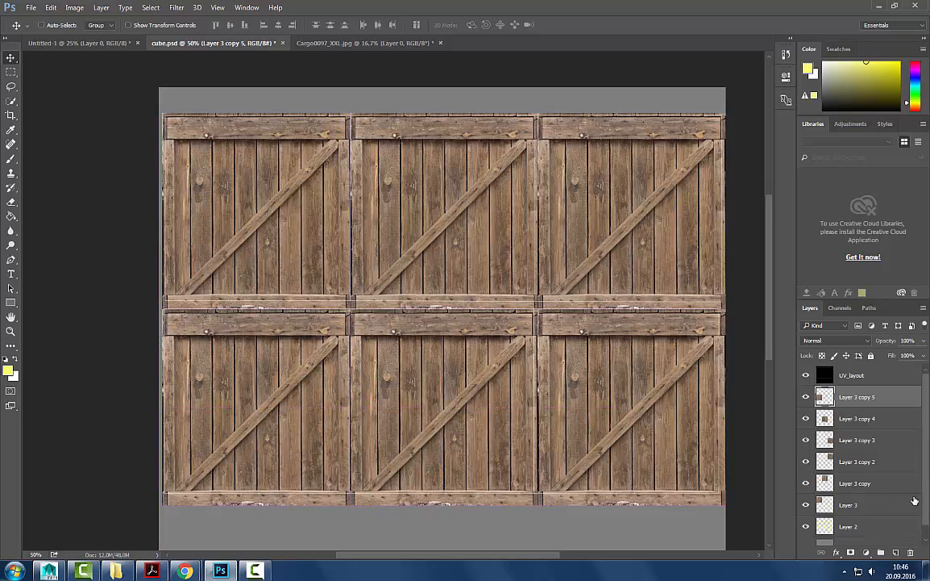
- Merge the six crate door layers into one and toggle it to compare
{"action": "left_click", "coordinate": [824, 506], "text": "shift"}
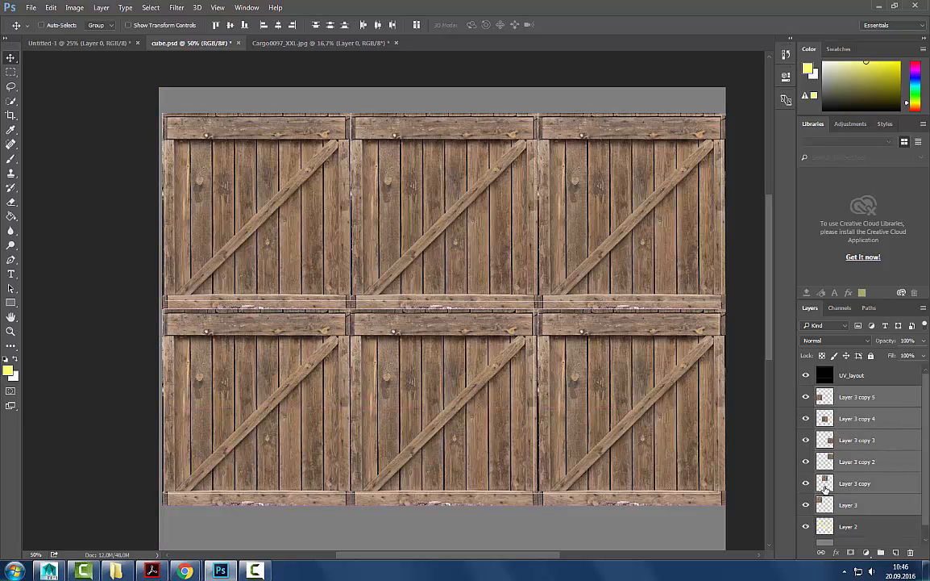
{"action": "key", "text": "ctrl+e"}
{"action": "left_click", "coordinate": [806, 397]}
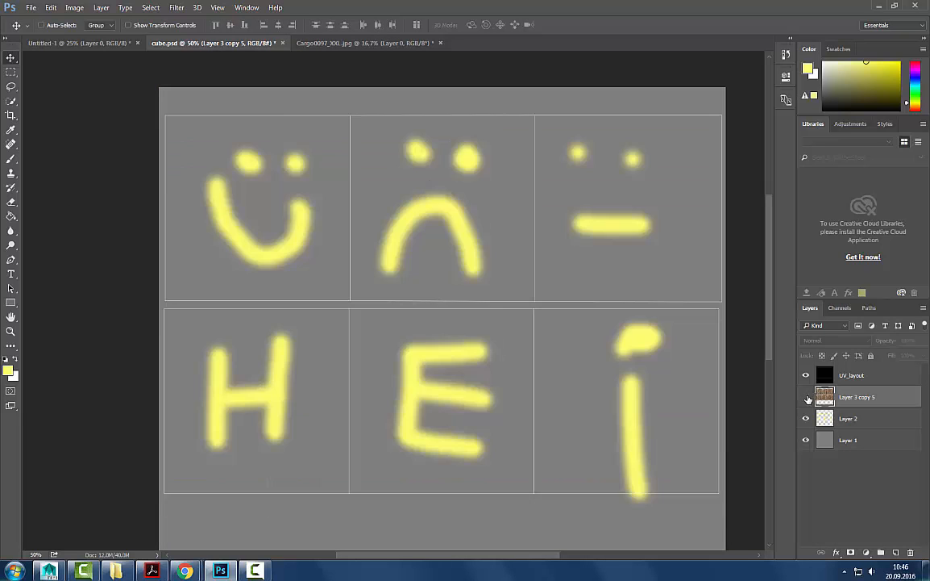
{"action": "left_click", "coordinate": [806, 397]}
{"action": "left_click", "coordinate": [807, 396]}
{"action": "left_click", "coordinate": [806, 396]}
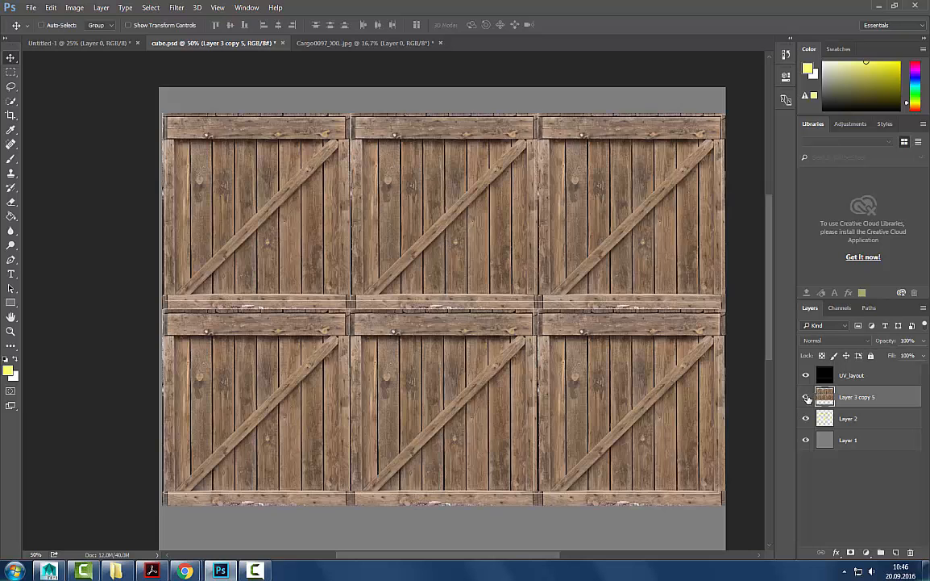
- Zoom out to the whole texture and hide the UV_layout layer
{"action": "key", "text": "z"}
{"action": "left_click_drag", "start_coordinate": [498, 238], "coordinate": [414, 292]}
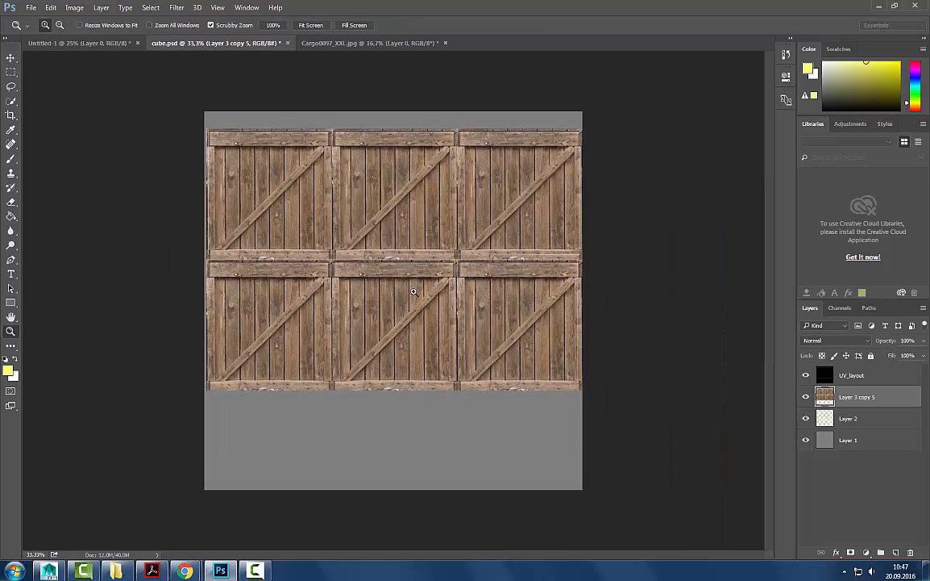
{"action": "left_click", "coordinate": [806, 375]}
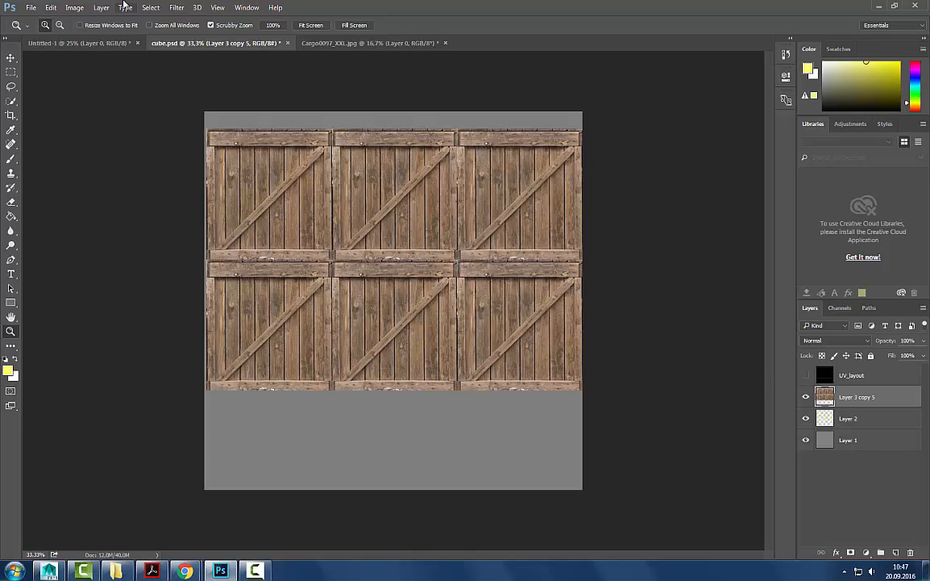
- Save the texture as PNG over cube_color.png, accepting the replace and PNG options
{"action": "left_click", "coordinate": [31, 8]}
{"action": "left_click", "coordinate": [56, 121]}
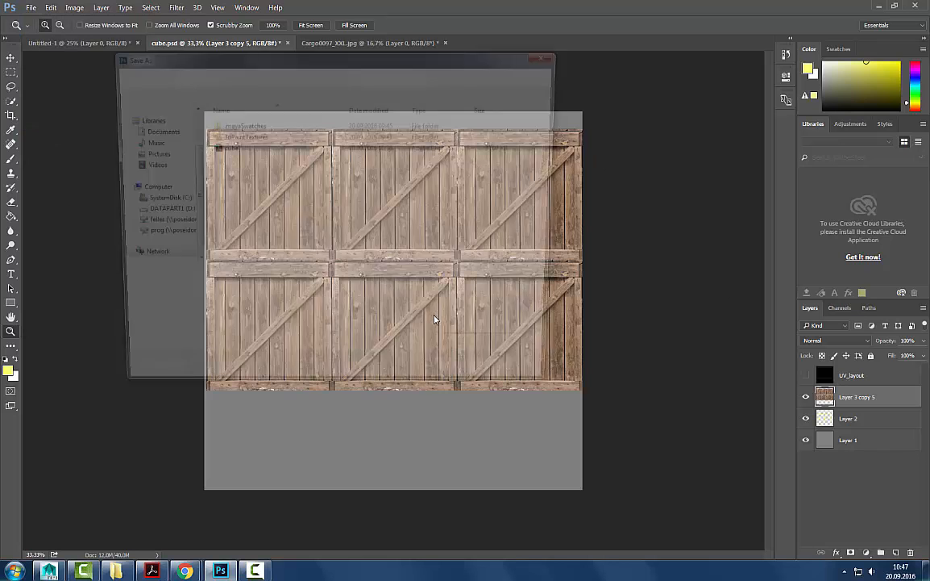
{"action": "left_click", "coordinate": [209, 295]}
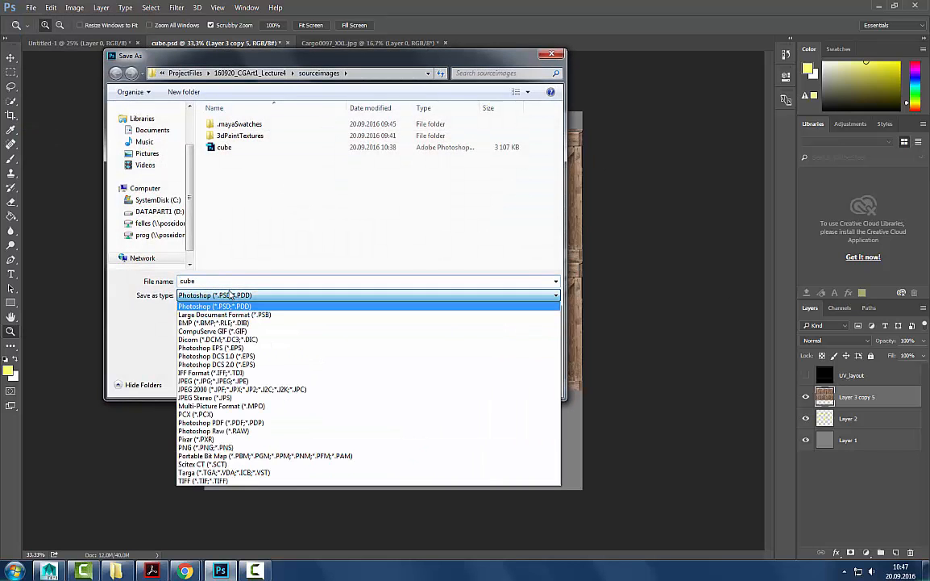
{"action": "left_click", "coordinate": [214, 447]}
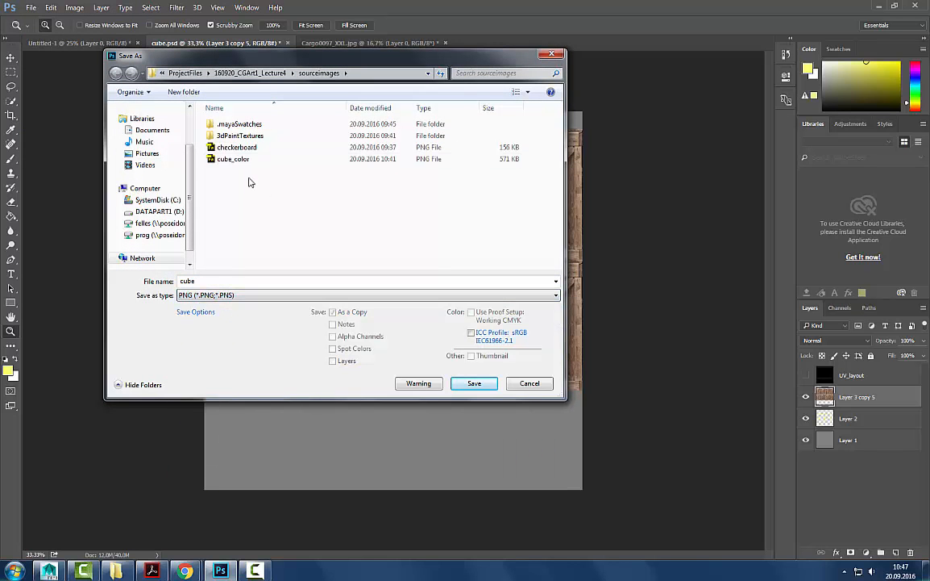
{"action": "left_click", "coordinate": [235, 160]}
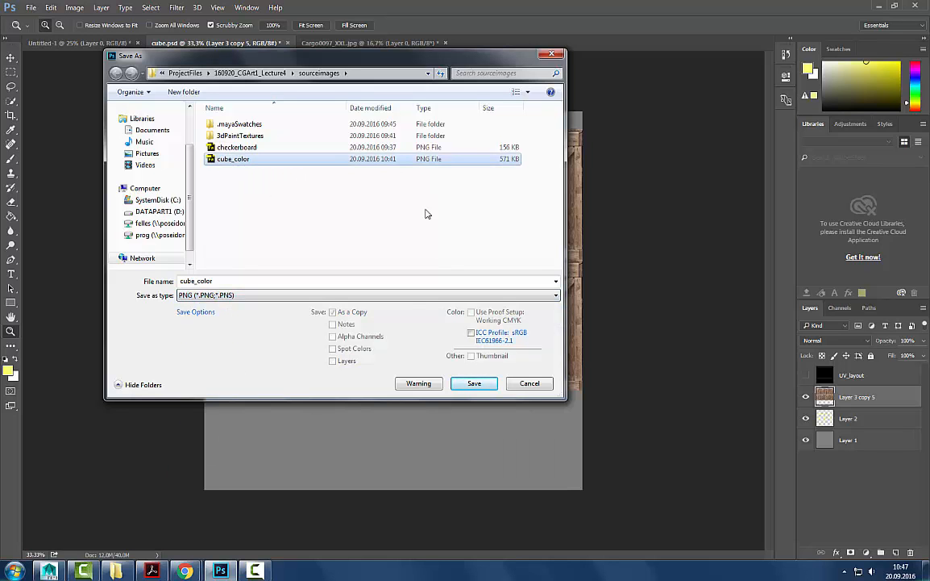
{"action": "left_click", "coordinate": [474, 384]}
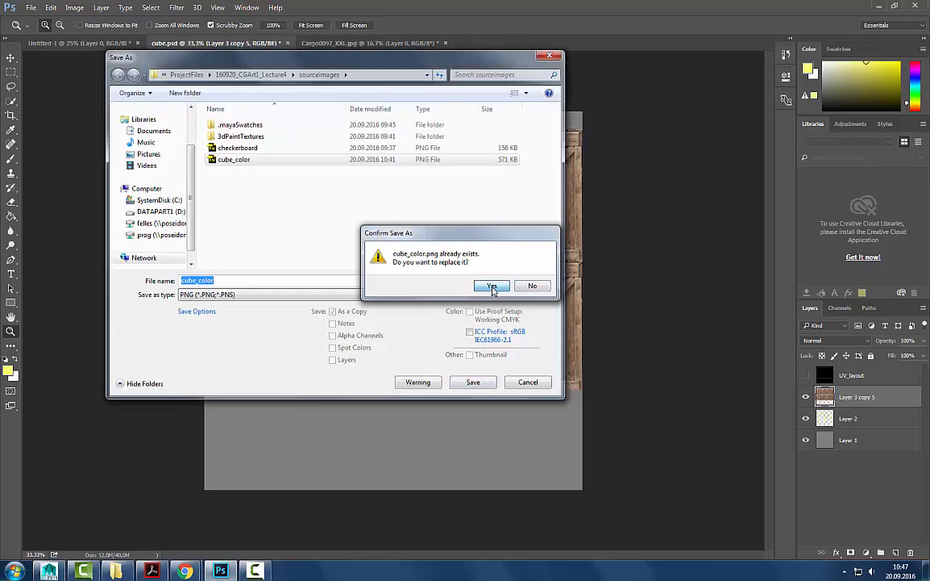
{"action": "left_click", "coordinate": [494, 287]}
{"action": "left_click", "coordinate": [501, 179]}
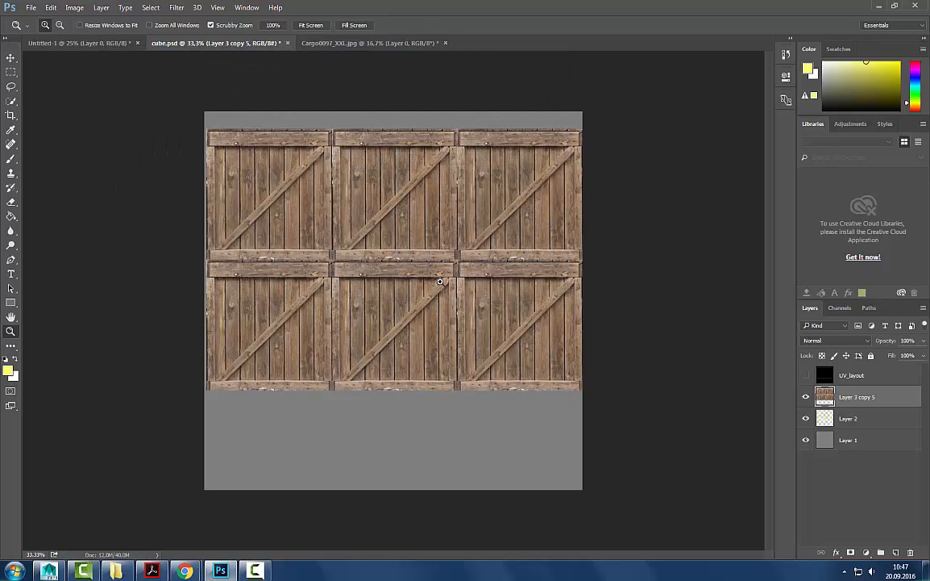
{"action": "key", "text": "alt+Tab"}
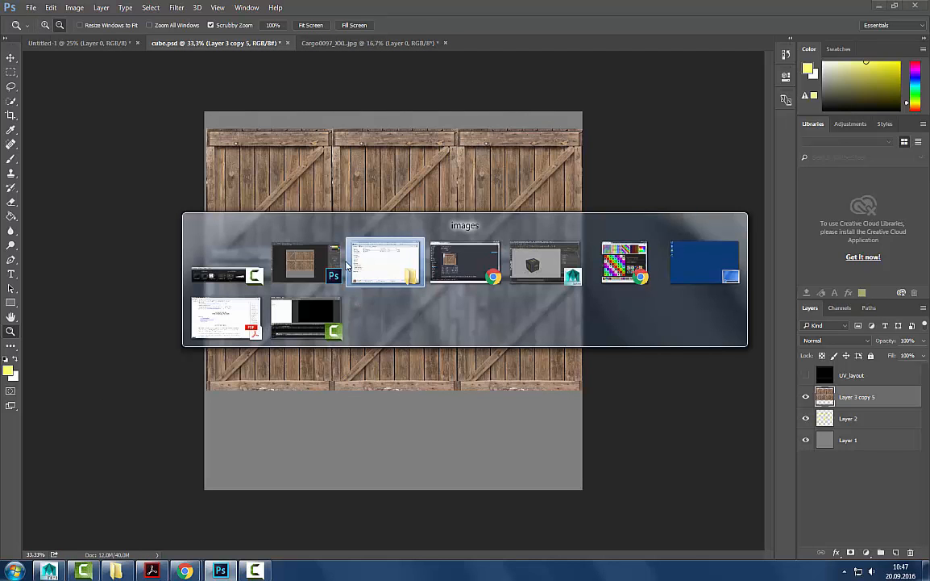
{"action": "left_click", "coordinate": [575, 275]}
{"action": "left_click_drag", "start_coordinate": [592, 66], "coordinate": [242, 343]}
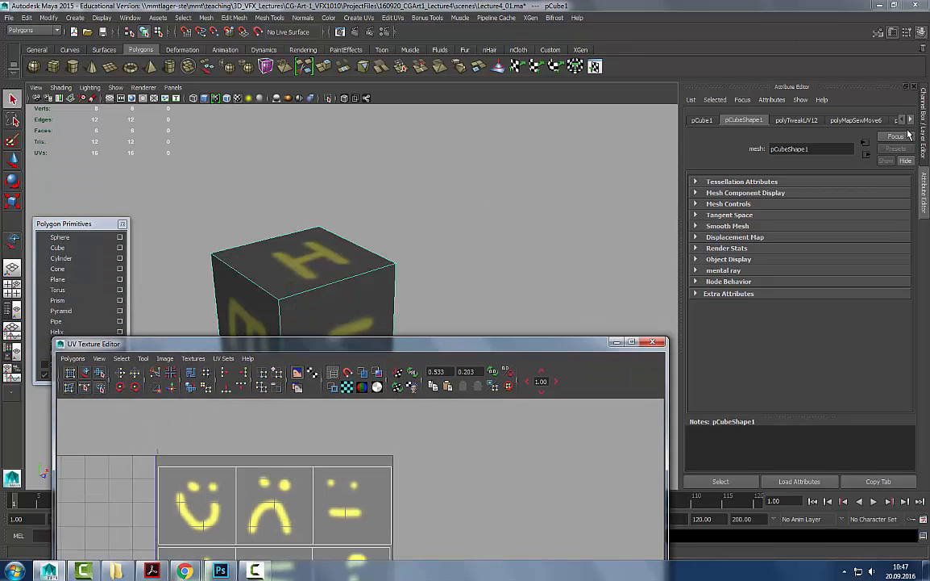
{"action": "left_click", "coordinate": [911, 120]}
{"action": "left_click", "coordinate": [911, 120]}
{"action": "left_click", "coordinate": [911, 120]}
{"action": "left_click", "coordinate": [911, 120]}
{"action": "left_click", "coordinate": [911, 120]}
{"action": "left_click", "coordinate": [911, 121]}
{"action": "right_click_drag", "start_coordinate": [379, 298], "coordinate": [388, 504]}
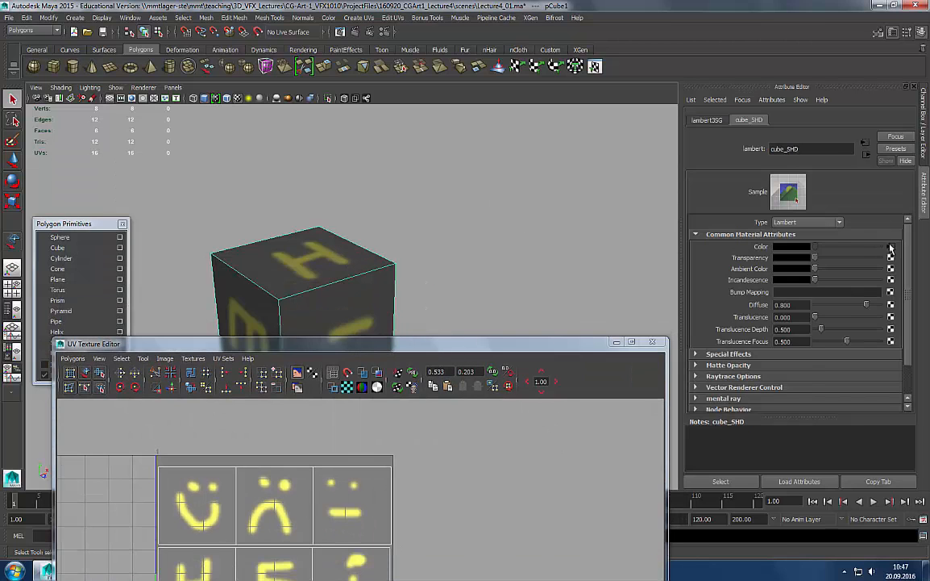
{"action": "left_click", "coordinate": [891, 246]}
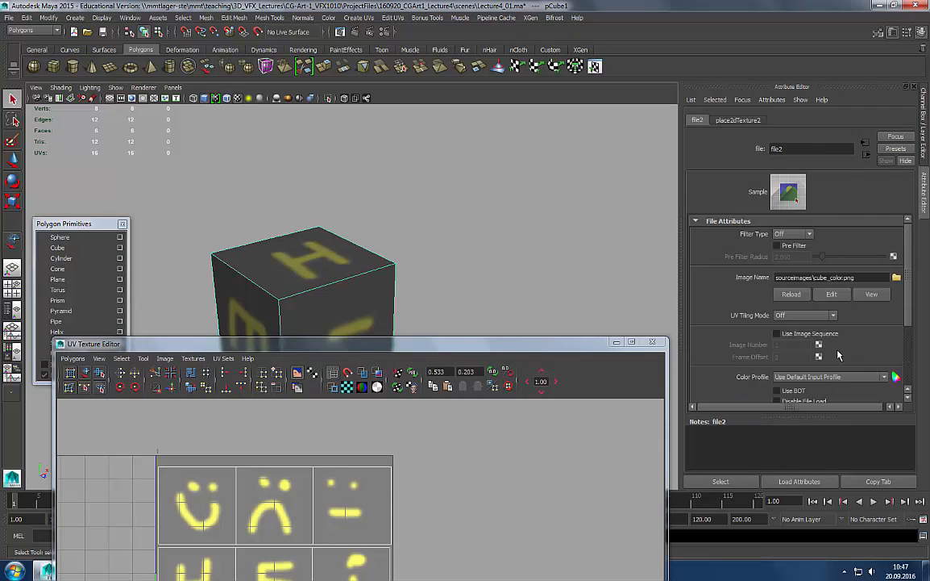
{"action": "left_click", "coordinate": [790, 295]}
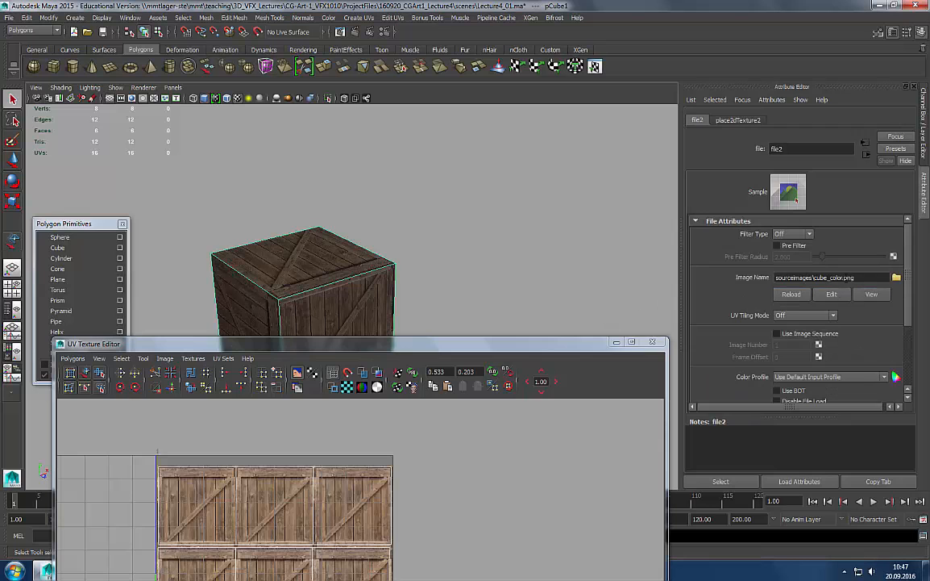
{"action": "left_click_drag", "start_coordinate": [339, 350], "coordinate": [411, 452]}
{"action": "left_click", "coordinate": [471, 198]}
{"action": "left_click_drag", "start_coordinate": [470, 198], "coordinate": [379, 268], "text": "alt"}
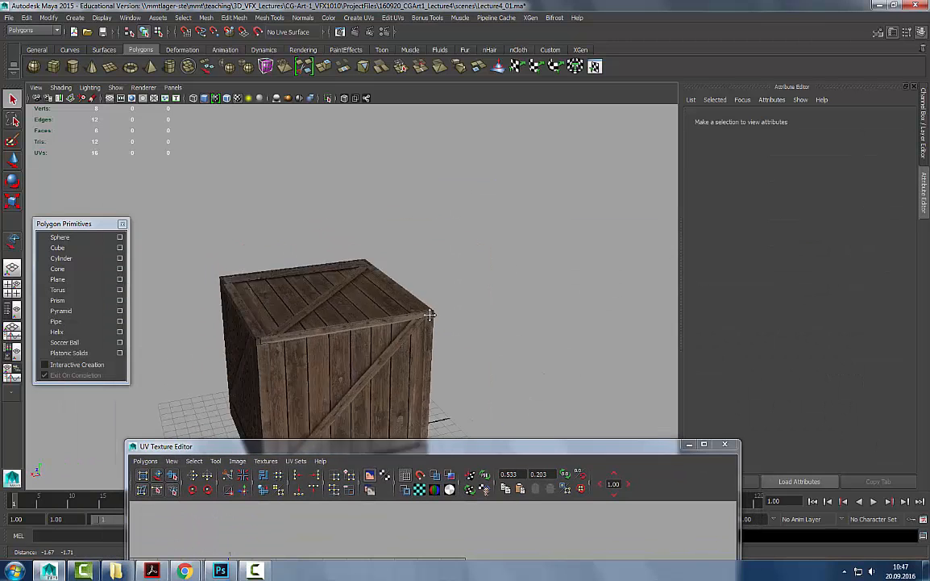
{"action": "key", "text": "alt+Tab"}
{"action": "key", "text": "alt+Tab"}
{"action": "key", "text": "alt+Tab"}
{"action": "key", "text": "alt+Tab"}
{"action": "key", "text": "alt+Tab"}
{"action": "key", "text": "alt+Tab"}
{"action": "key", "text": "alt+Tab"}
{"action": "key", "text": "alt+Tab"}
{"action": "key", "text": "alt+Tab"}
{"action": "key", "text": "alt+Tab"}
{"action": "key", "text": "alt+Tab"}
{"action": "key", "text": "alt+Tab"}
{"action": "key", "text": "alt+Tab"}
{"action": "key", "text": "alt+Tab"}
{"action": "key", "text": "alt+Tab"}
{"action": "key", "text": "alt+Tab"}
{"action": "key", "text": "alt+Tab"}
{"action": "key", "text": "alt+Tab"}
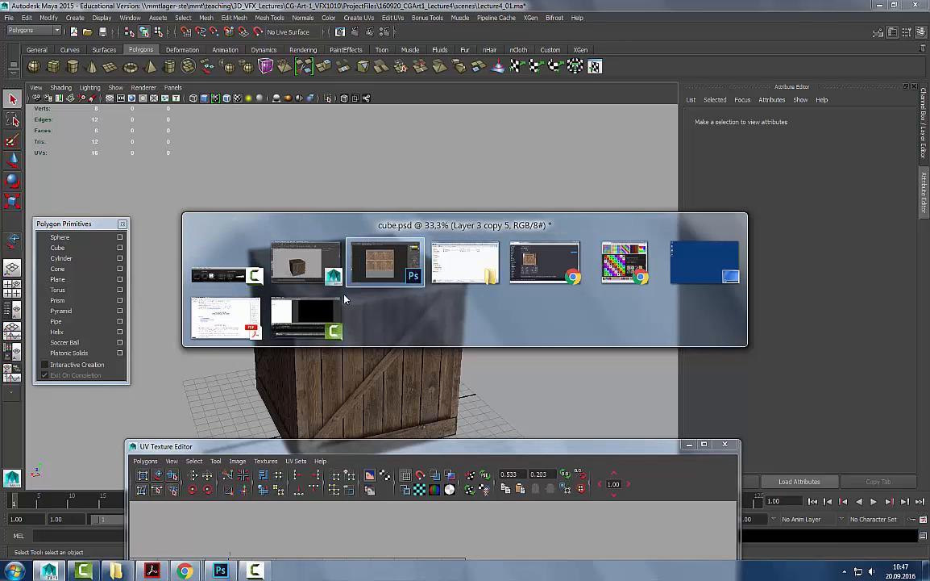
- Select the crate and enlarge the UV Texture Editor to check its image display options
{"action": "left_click", "coordinate": [439, 291]}
{"action": "right_click_drag", "start_coordinate": [406, 319], "coordinate": [469, 260]}
{"action": "left_click", "coordinate": [449, 447]}
{"action": "left_click_drag", "start_coordinate": [449, 447], "coordinate": [541, 219]}
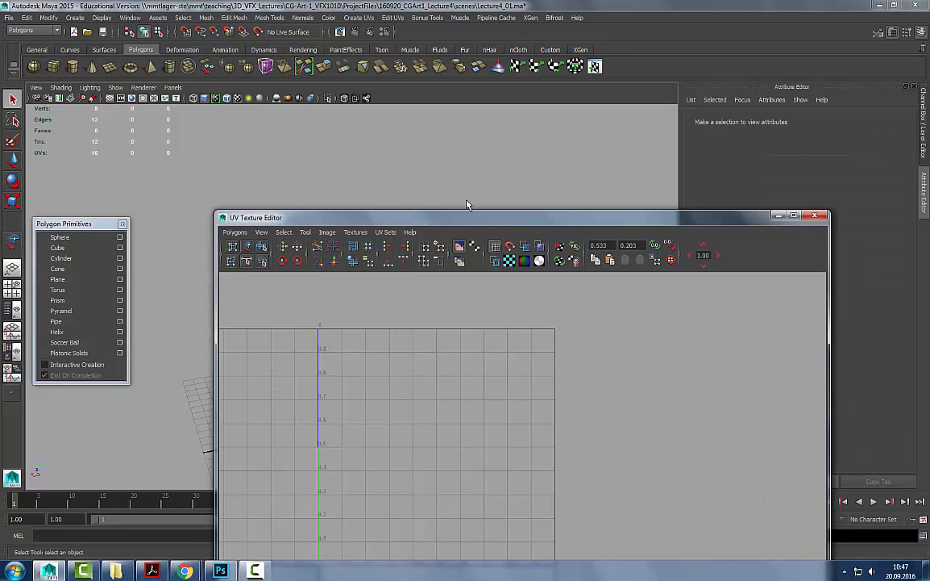
{"action": "left_click", "coordinate": [327, 233]}
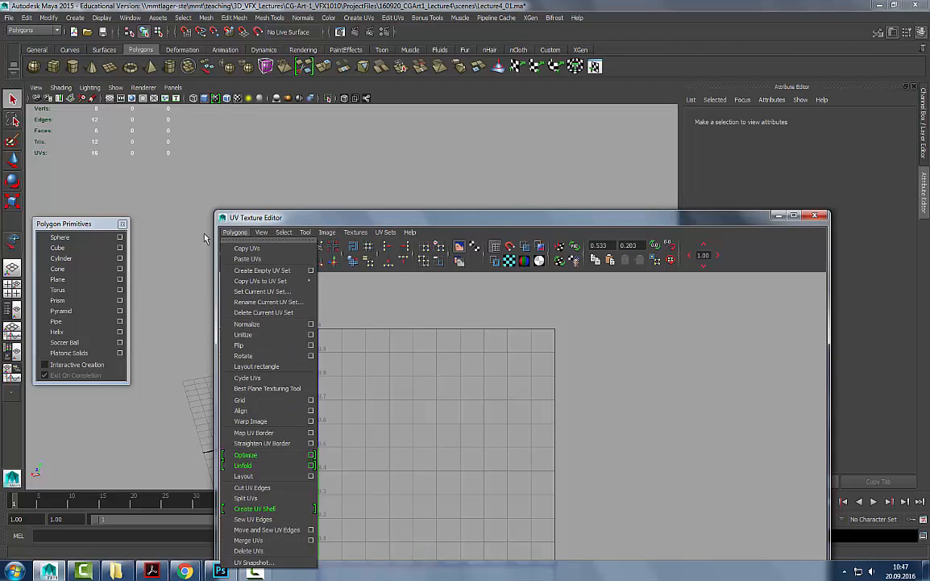
{"action": "mouse_move", "coordinate": [266, 233]}
{"action": "mouse_move", "coordinate": [297, 229]}
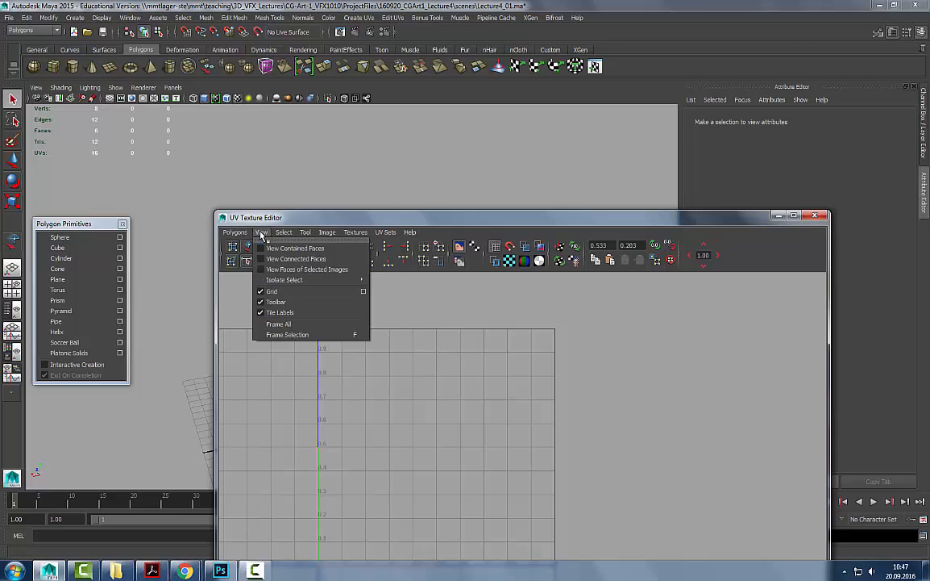
{"action": "mouse_move", "coordinate": [340, 232]}
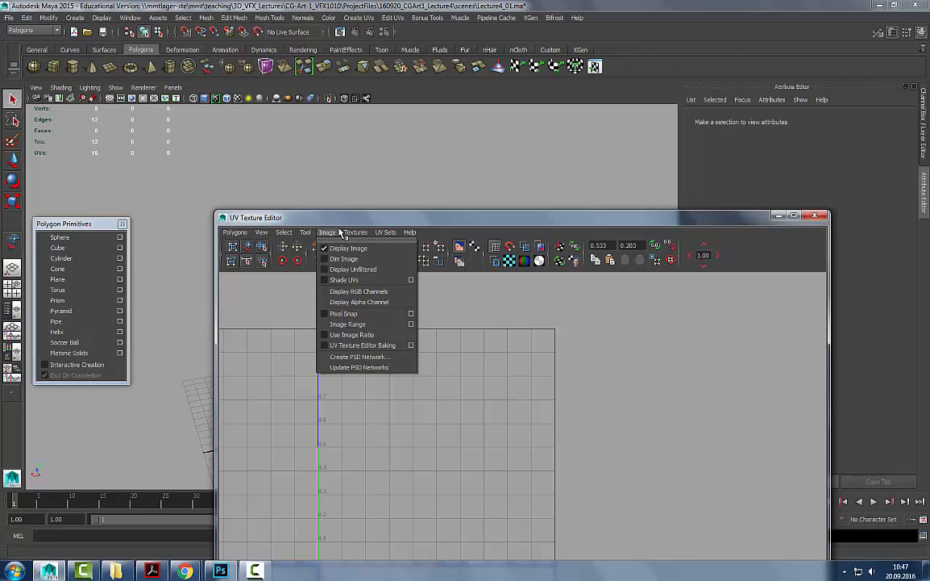
{"action": "left_click", "coordinate": [340, 232]}
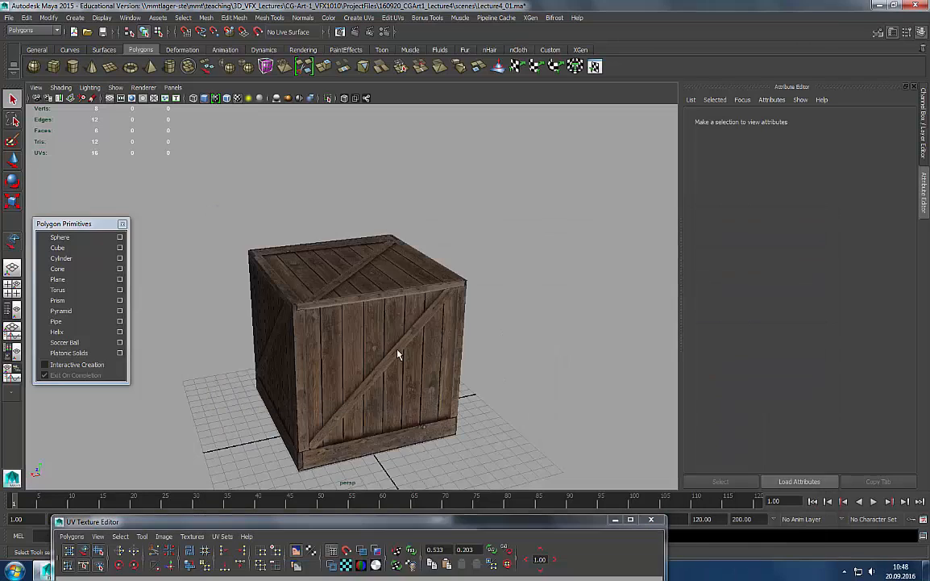
- Open the cube_SHD material's file2 node (cube_color.png) and place the UV editor over the viewport
{"action": "right_click_drag", "start_coordinate": [398, 318], "coordinate": [462, 523]}
{"action": "left_click_drag", "start_coordinate": [462, 522], "coordinate": [401, 60]}
{"action": "left_click", "coordinate": [891, 247]}
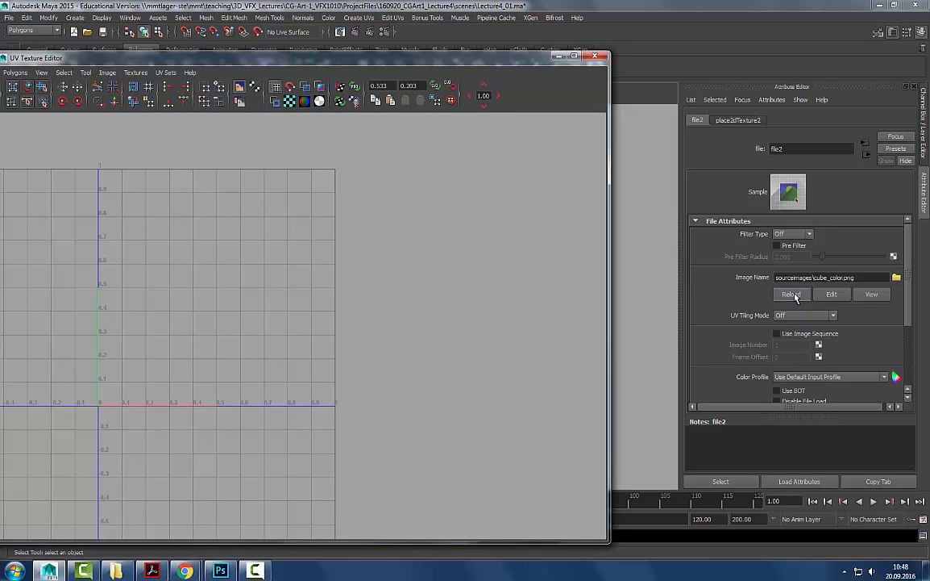
{"action": "left_click_drag", "start_coordinate": [469, 58], "coordinate": [810, 175]}
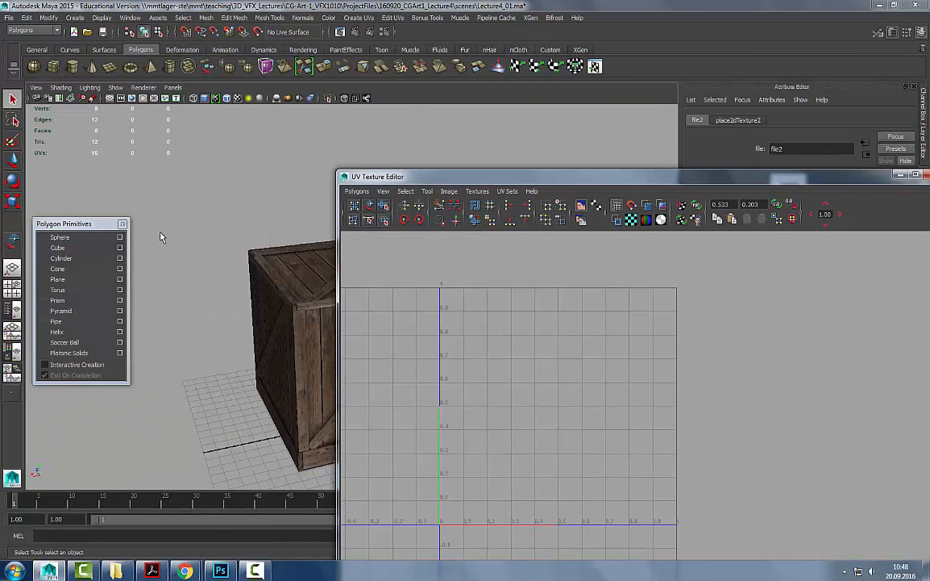
{"action": "right_click", "coordinate": [529, 367]}
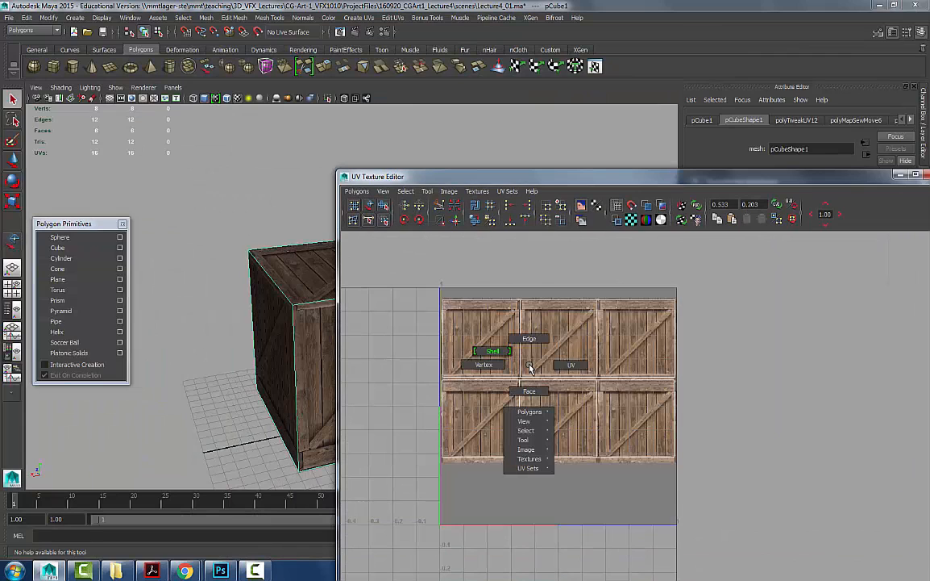
{"action": "mouse_move", "coordinate": [525, 455]}
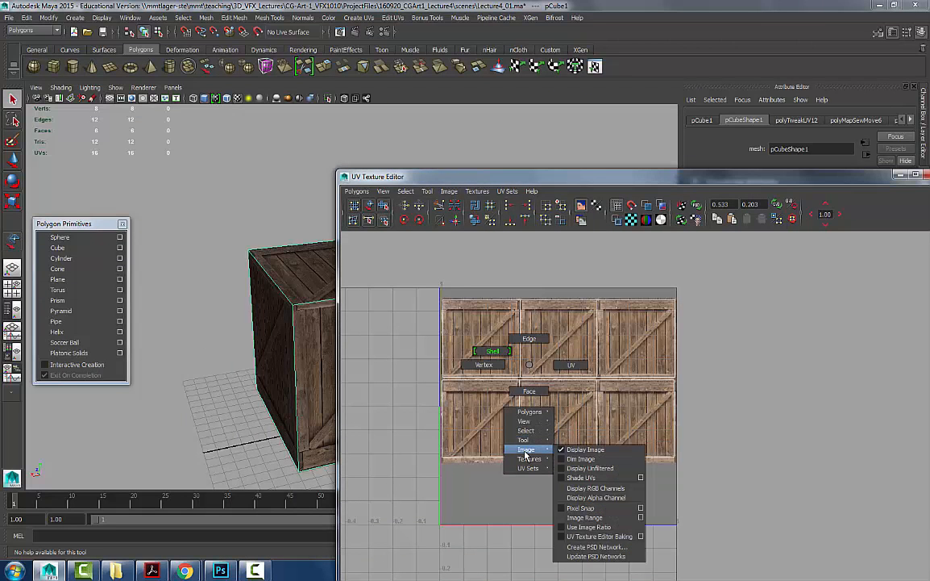
{"action": "right_click_drag", "start_coordinate": [524, 452], "coordinate": [529, 363]}
- Move the UV Texture Editor to the right, deselect the crate, and orbit lower
{"action": "left_click_drag", "start_coordinate": [412, 177], "coordinate": [572, 114]}
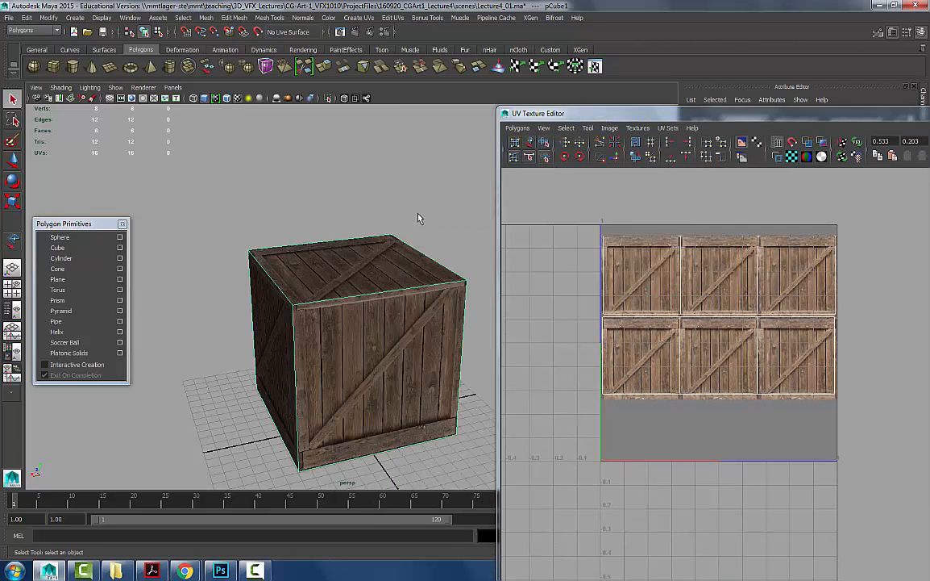
{"action": "right_click_drag", "start_coordinate": [419, 216], "coordinate": [335, 213]}
{"action": "scroll", "coordinate": [334, 213], "scroll_direction": "down", "scroll_amount": 3}
{"action": "left_click", "coordinate": [417, 236]}
{"action": "left_click_drag", "start_coordinate": [329, 313], "coordinate": [353, 286], "text": "alt"}
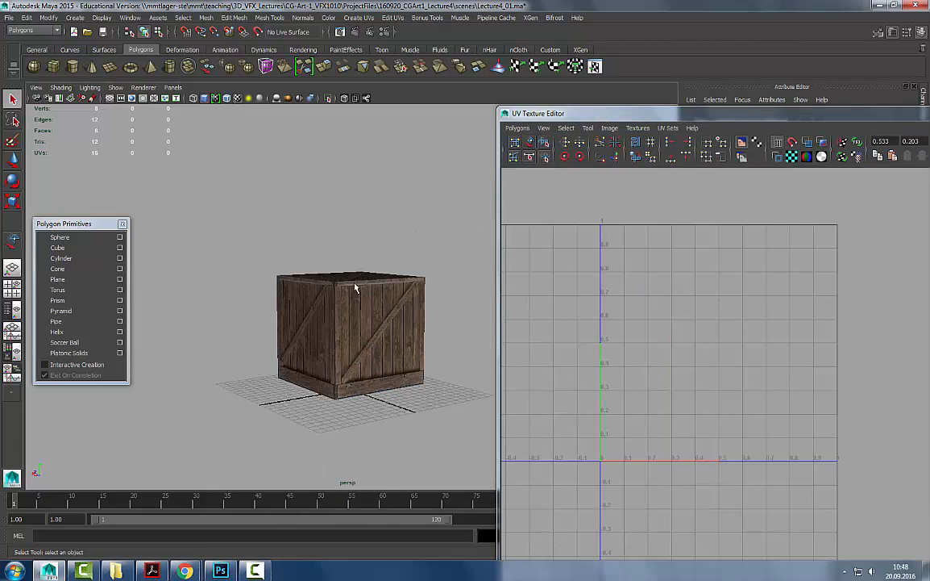
{"action": "left_click", "coordinate": [75, 18]}
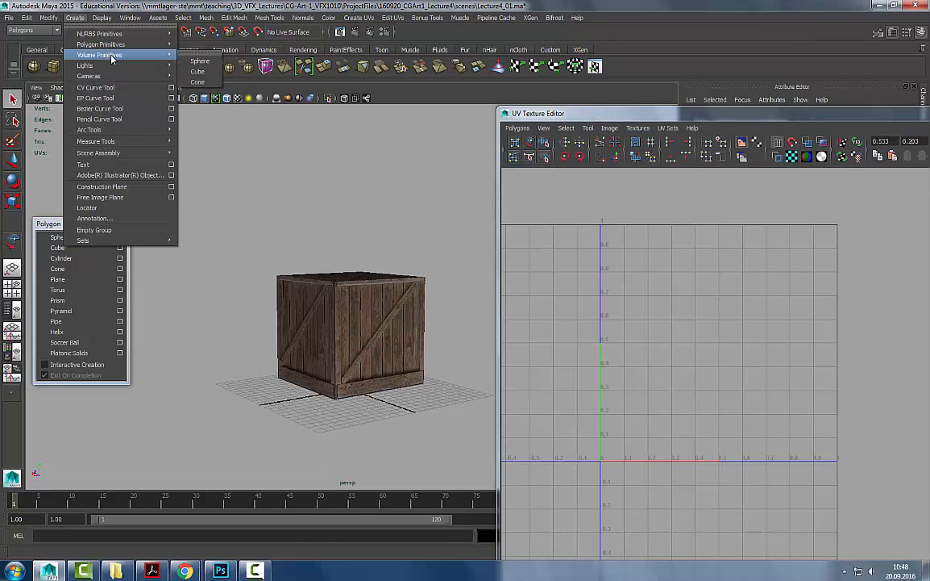
- Add a directional light, raise it above the crate, and angle it down with scene-light display (7)
{"action": "mouse_move", "coordinate": [129, 65]}
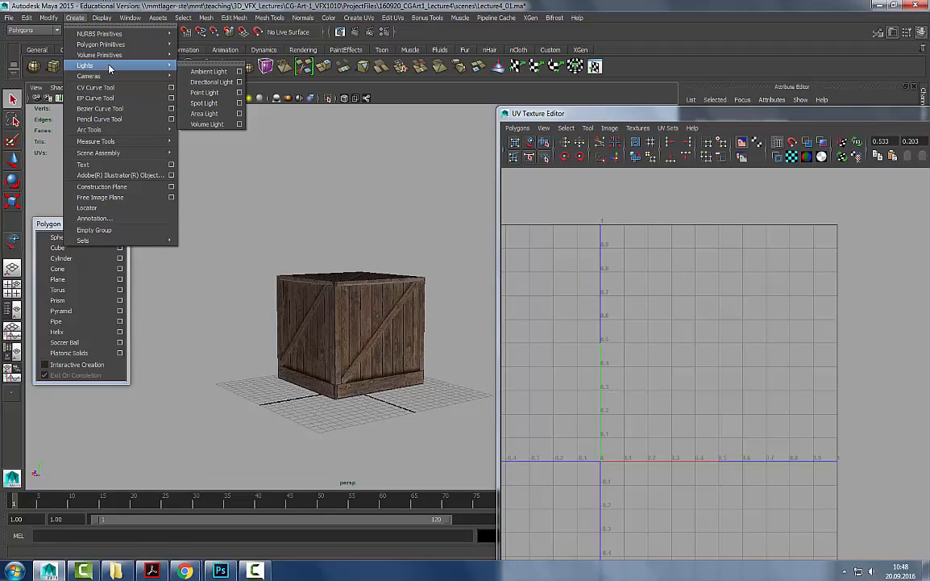
{"action": "left_click", "coordinate": [211, 81]}
{"action": "key", "text": "w"}
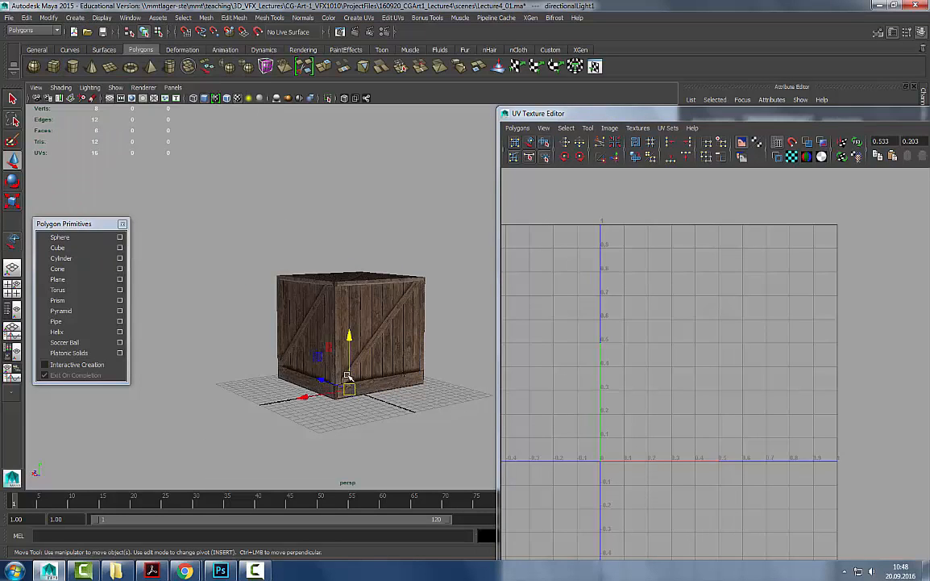
{"action": "left_click_drag", "start_coordinate": [321, 361], "coordinate": [352, 291]}
{"action": "key", "text": "e"}
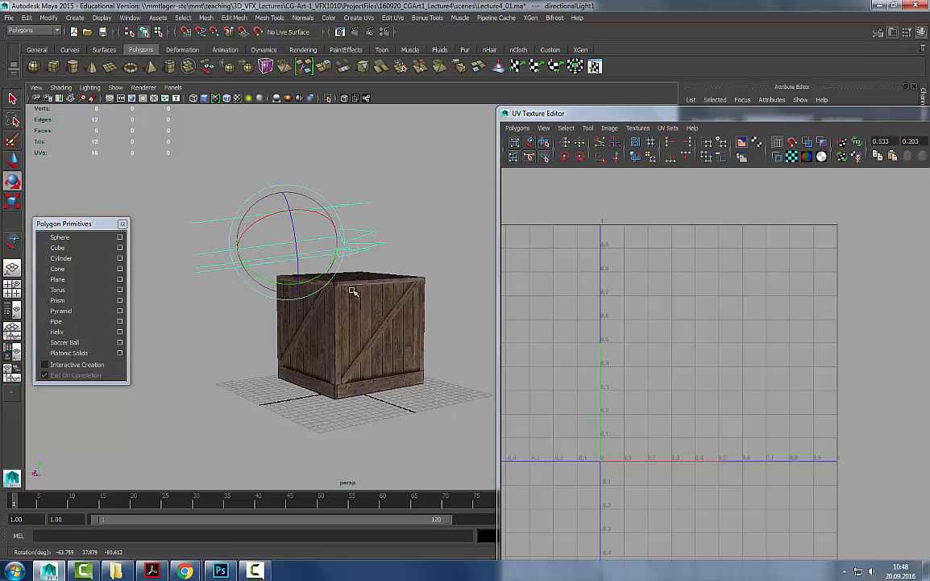
{"action": "key", "text": "7"}
{"action": "left_click_drag", "start_coordinate": [285, 228], "coordinate": [318, 240]}
{"action": "left_click_drag", "start_coordinate": [350, 281], "coordinate": [382, 296], "text": "alt"}
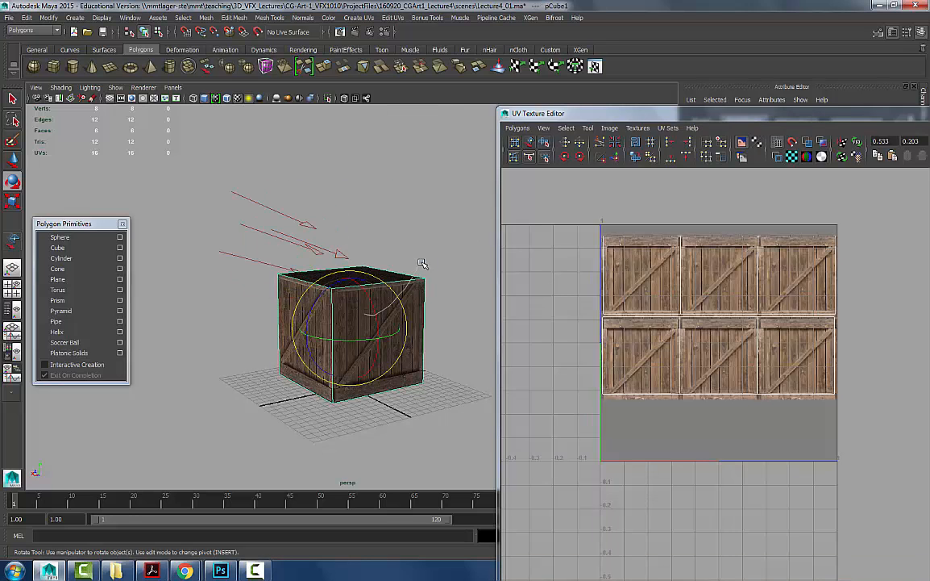
- Move the directional light up and to the left, then frame the lit crate closer
{"action": "key", "text": "q"}
{"action": "right_click_drag", "start_coordinate": [369, 320], "coordinate": [463, 243]}
{"action": "left_click_drag", "start_coordinate": [462, 243], "coordinate": [351, 314]}
{"action": "left_click", "coordinate": [276, 208]}
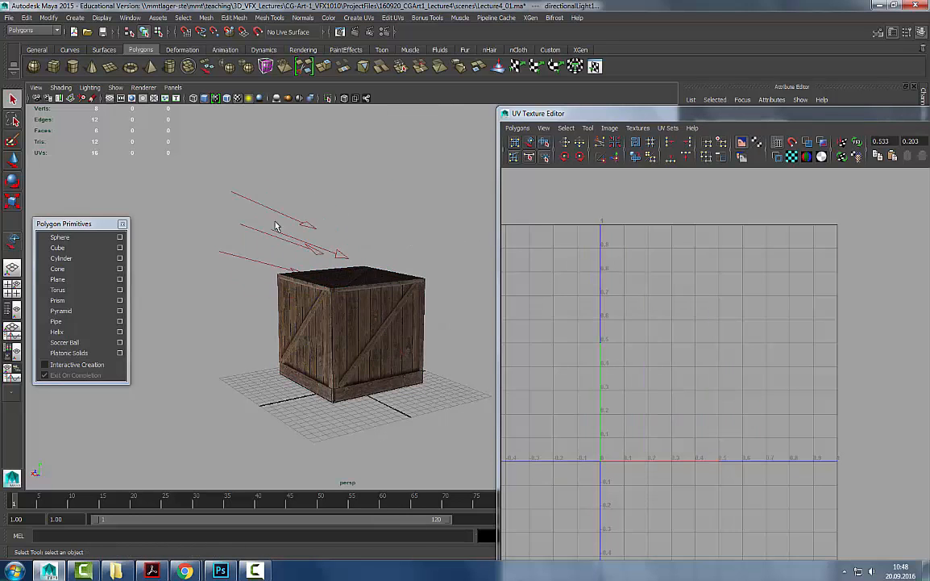
{"action": "key", "text": "w"}
{"action": "left_click_drag", "start_coordinate": [287, 244], "coordinate": [235, 156]}
{"action": "left_click", "coordinate": [329, 208]}
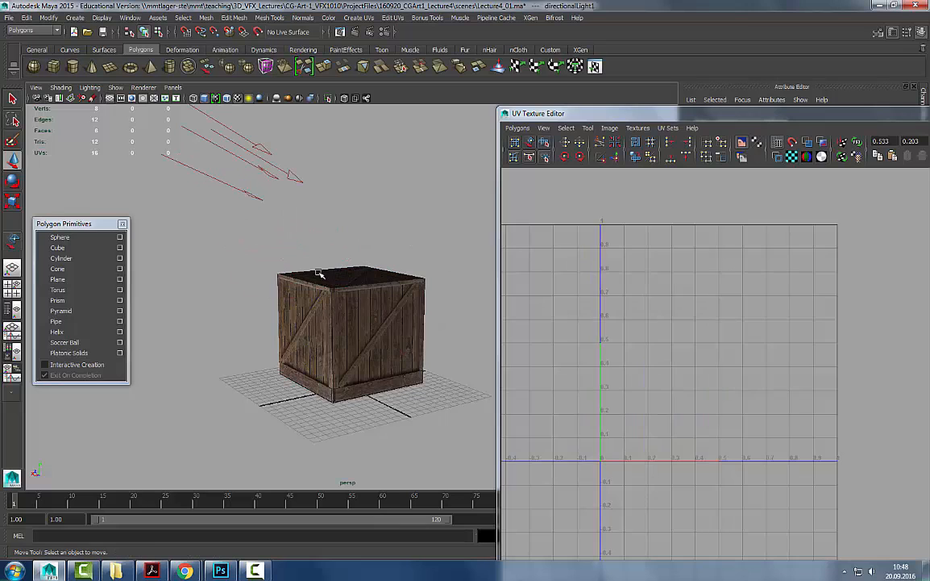
{"action": "left_click", "coordinate": [311, 347]}
{"action": "left_click_drag", "start_coordinate": [314, 365], "coordinate": [355, 362], "text": "alt"}
{"action": "right_click_drag", "start_coordinate": [355, 361], "coordinate": [362, 387], "text": "alt"}
{"action": "middle_click_drag", "start_coordinate": [308, 401], "coordinate": [316, 365], "text": "alt"}
{"action": "right_click_drag", "start_coordinate": [316, 364], "coordinate": [388, 355], "text": "alt"}
{"action": "middle_click_drag", "start_coordinate": [388, 355], "coordinate": [387, 364], "text": "alt"}
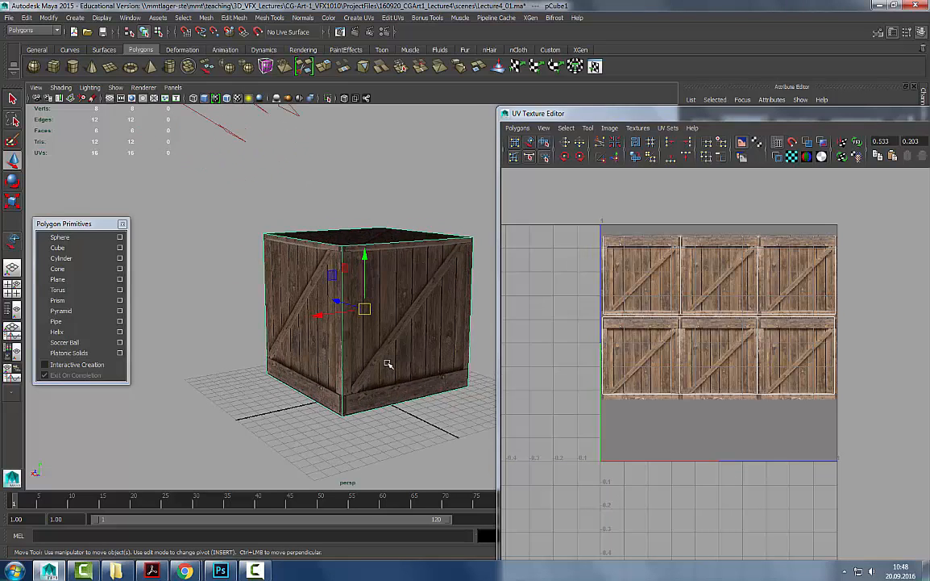
- Toggle UV_layout over the crate-door texture, leave it visible, and go back to Maya
{"action": "key", "text": "alt+Tab"}
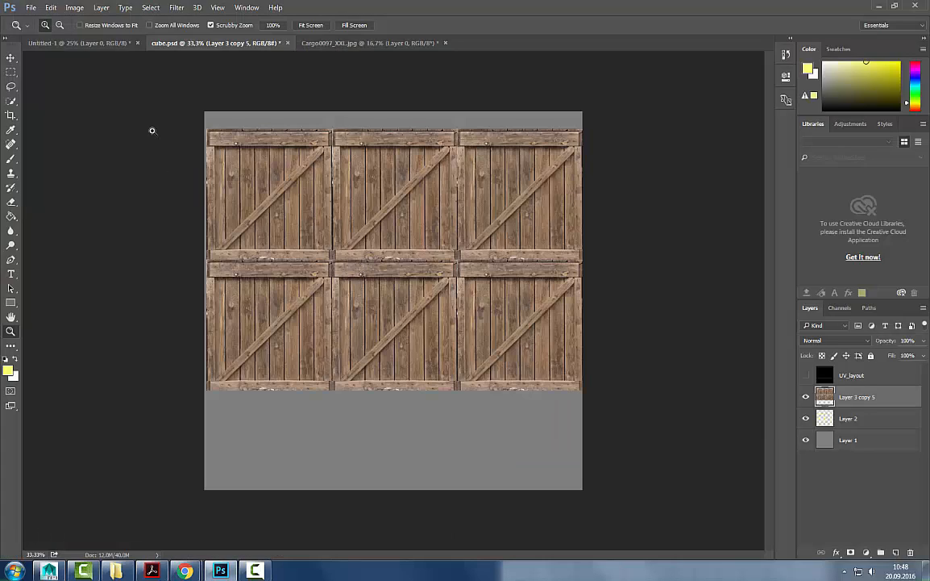
{"action": "left_click", "coordinate": [806, 375]}
{"action": "left_click", "coordinate": [805, 375]}
{"action": "left_click", "coordinate": [805, 375]}
{"action": "left_click", "coordinate": [805, 374]}
{"action": "left_click", "coordinate": [805, 375]}
{"action": "left_click", "coordinate": [806, 375]}
{"action": "left_click", "coordinate": [806, 375]}
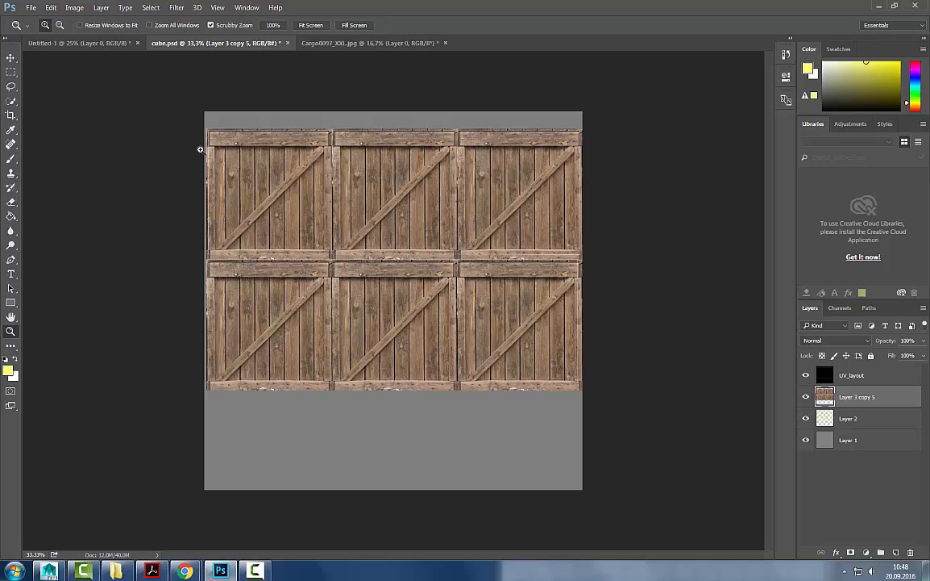
{"action": "key", "text": "alt+Tab"}
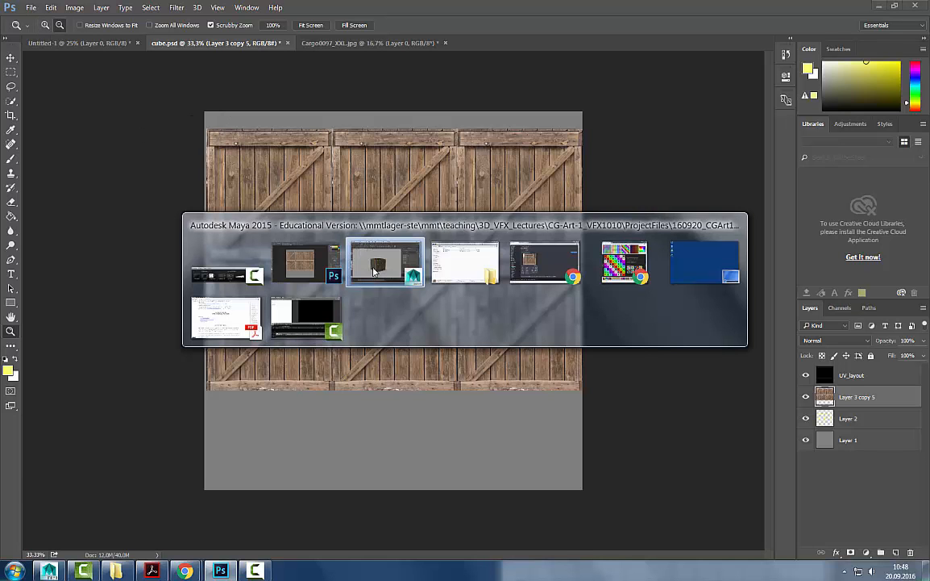
{"action": "left_click_drag", "start_coordinate": [359, 232], "coordinate": [469, 212], "text": "alt"}
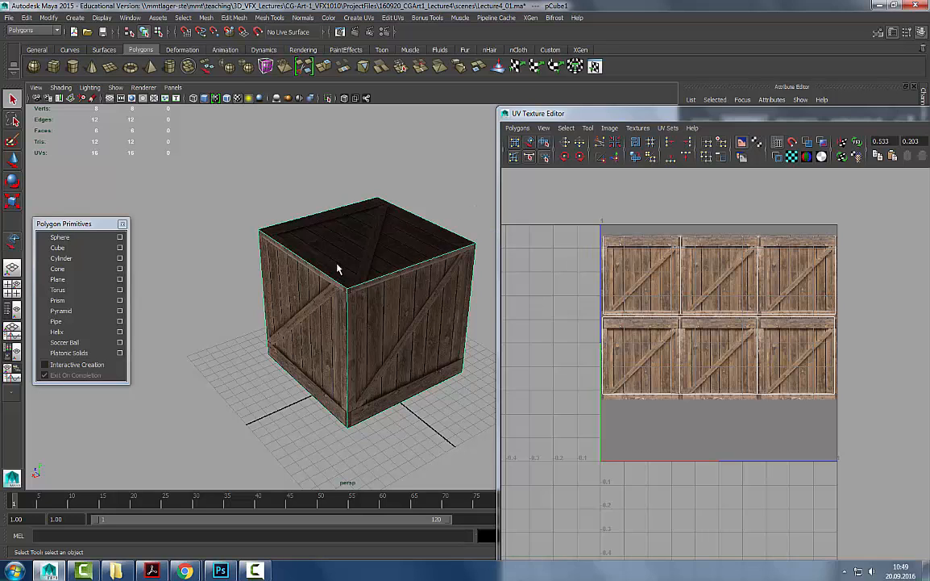
{"action": "left_click_drag", "start_coordinate": [345, 355], "coordinate": [385, 330], "text": "alt"}
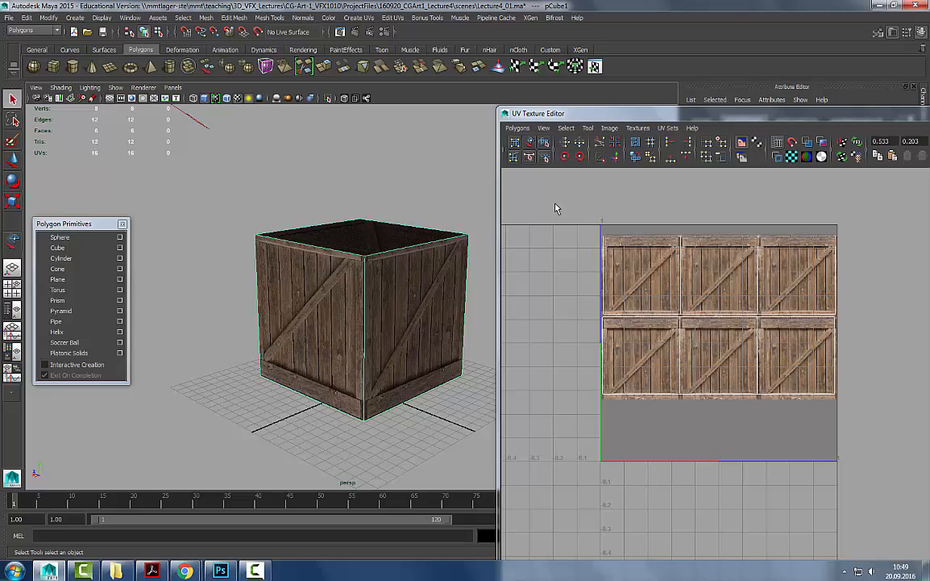
{"action": "left_click_drag", "start_coordinate": [578, 113], "coordinate": [595, 90]}
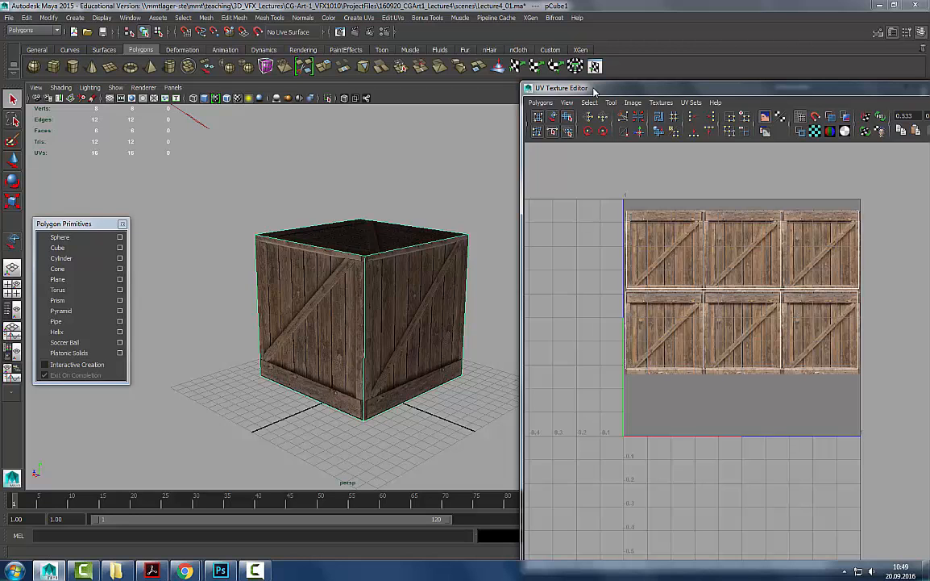
{"action": "key", "text": "alt+Tab"}
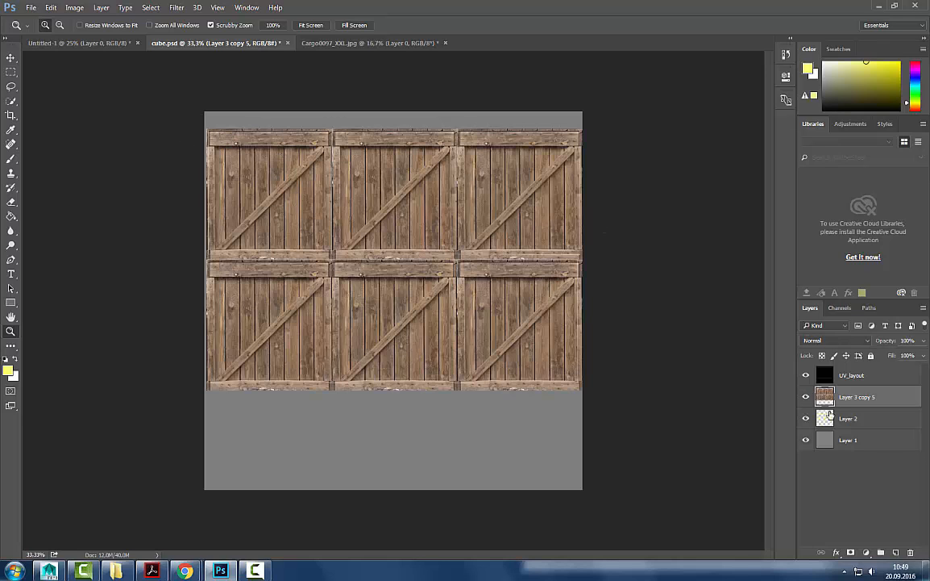
{"action": "left_click", "coordinate": [807, 399]}
{"action": "left_click", "coordinate": [806, 399]}
{"action": "left_click", "coordinate": [807, 399]}
{"action": "left_click", "coordinate": [806, 399]}
{"action": "key", "text": "alt+Tab"}
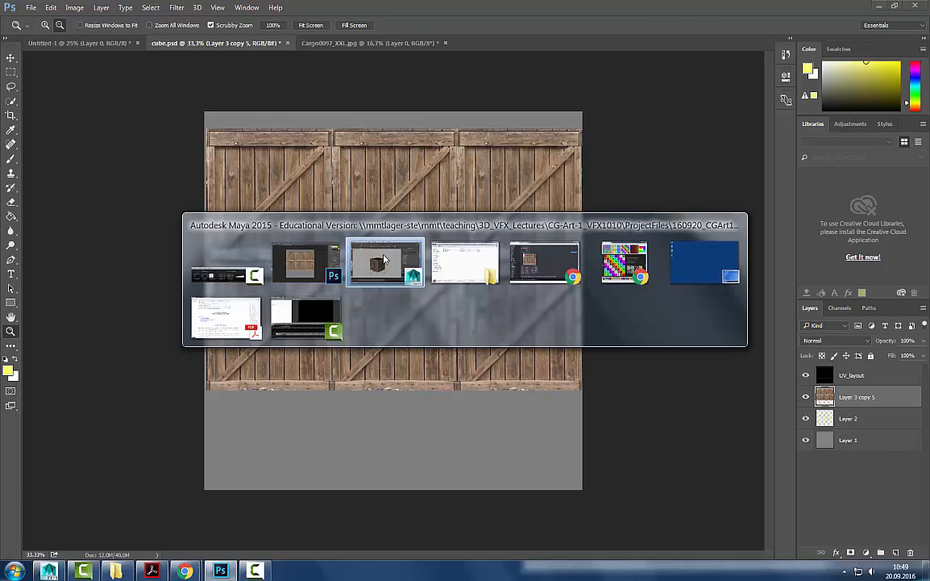
{"action": "left_click", "coordinate": [477, 193]}
{"action": "right_click_drag", "start_coordinate": [477, 194], "coordinate": [267, 211], "text": "alt"}
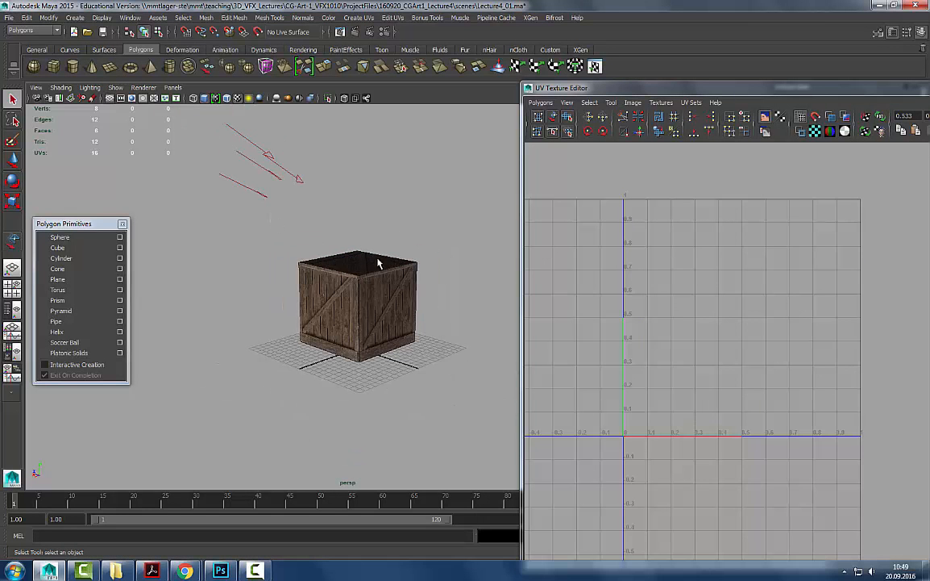
- Duplicate the crate, stack the copy on top and twist it to an angle
{"action": "left_click", "coordinate": [323, 334]}
{"action": "key", "text": "ctrl+d"}
{"action": "key", "text": "w"}
{"action": "left_click_drag", "start_coordinate": [358, 273], "coordinate": [359, 192]}
{"action": "key", "text": "e"}
{"action": "mouse_move", "coordinate": [370, 231]}
{"action": "left_mouse_down"}
{"action": "mouse_move", "coordinate": [370, 250]}
{"action": "mouse_move", "coordinate": [375, 222]}
{"action": "left_mouse_up"}
{"action": "left_click", "coordinate": [414, 207]}
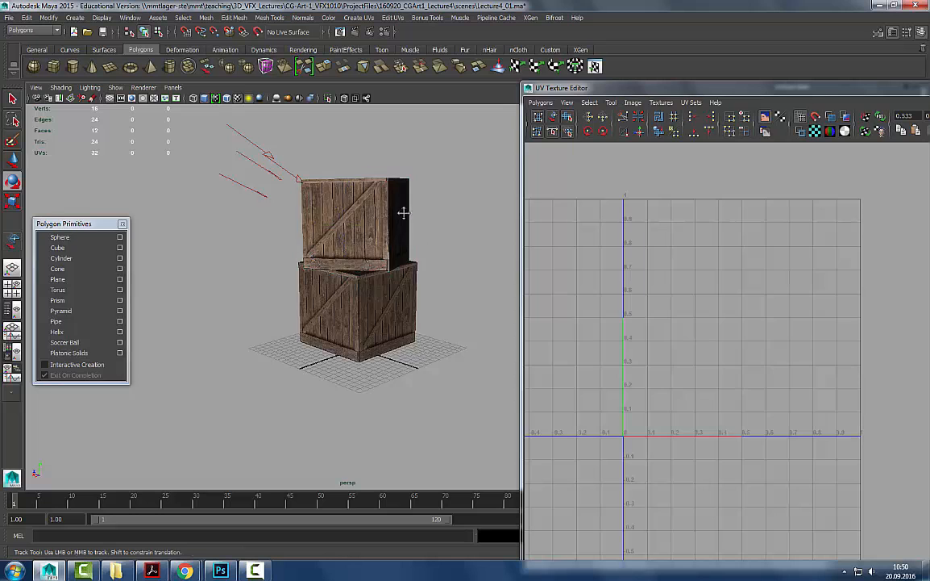
- Duplicate the crate again and set the copy unrotated on the ground in front of the stack
{"action": "middle_click_drag", "start_coordinate": [403, 214], "coordinate": [391, 222], "text": "alt"}
{"action": "left_click", "coordinate": [380, 229]}
{"action": "key", "text": "ctrl+d"}
{"action": "key", "text": "w"}
{"action": "left_click_drag", "start_coordinate": [345, 231], "coordinate": [468, 326]}
{"action": "key", "text": "e"}
{"action": "key", "text": "w"}
{"action": "key", "text": "ctrl+z"}
- Select the copy's front face and turn off Display Image in the UV Texture Editor
{"action": "right_click_drag", "start_coordinate": [445, 324], "coordinate": [452, 355]}
{"action": "left_click", "coordinate": [454, 360]}
{"action": "left_click", "coordinate": [454, 360]}
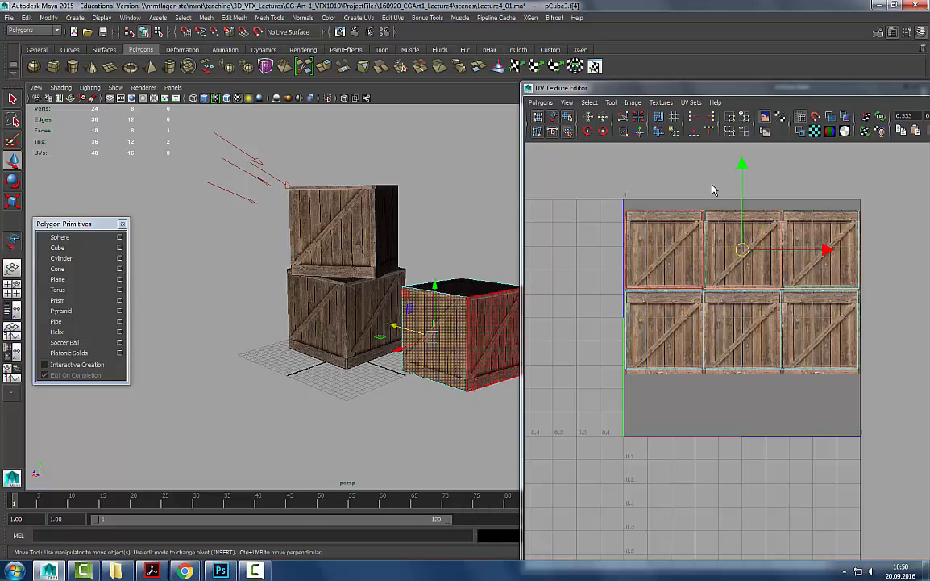
{"action": "left_click", "coordinate": [765, 118]}
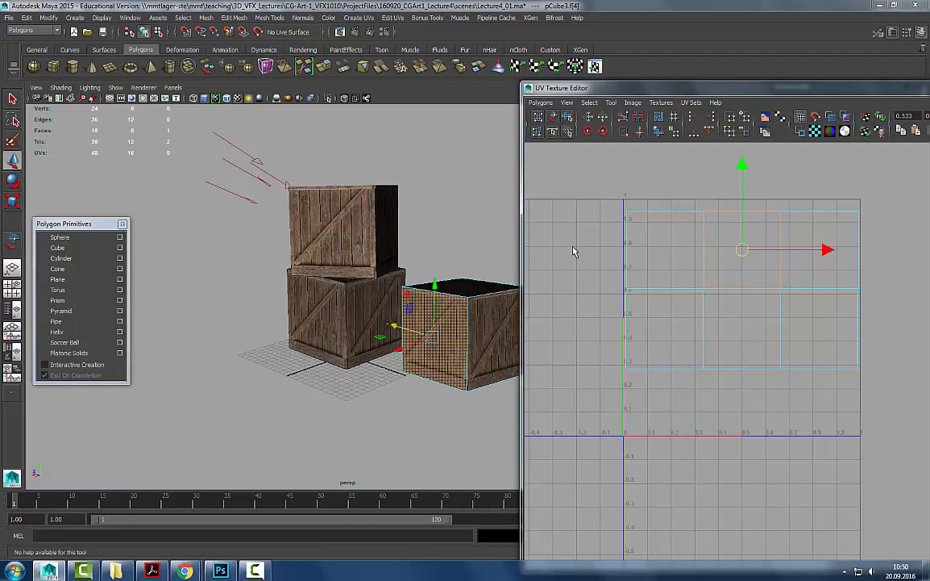
{"action": "left_click_drag", "start_coordinate": [377, 272], "coordinate": [462, 331], "text": "alt"}
- Inspect the copy's top face and select its upper-left and upper-right UV shells
{"action": "key", "text": "q"}
{"action": "right_click_drag", "start_coordinate": [455, 307], "coordinate": [457, 334]}
{"action": "left_click", "coordinate": [457, 322]}
{"action": "left_click_drag", "start_coordinate": [448, 244], "coordinate": [442, 184], "text": "alt"}
{"action": "left_click_drag", "start_coordinate": [472, 325], "coordinate": [270, 354], "text": "alt"}
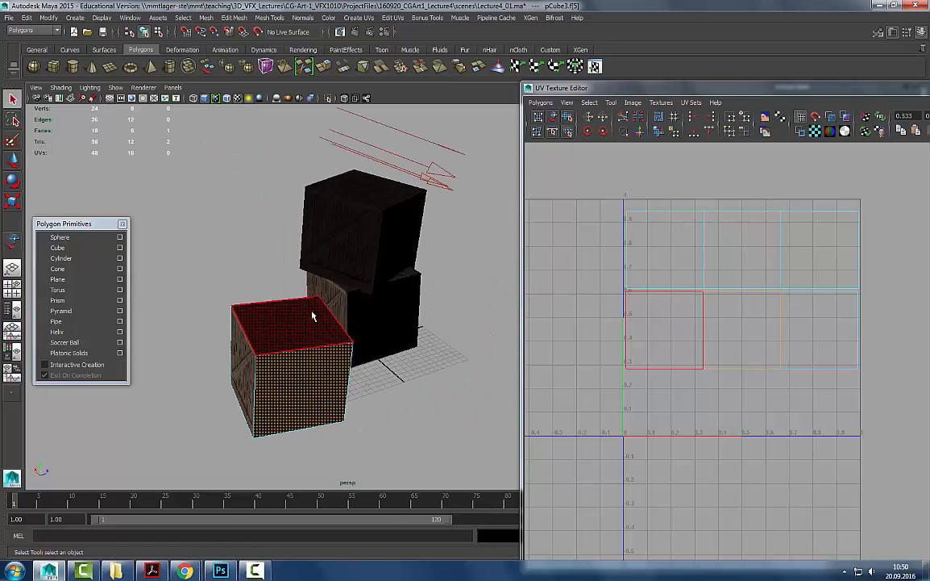
{"action": "left_click_drag", "start_coordinate": [304, 291], "coordinate": [441, 291], "text": "alt"}
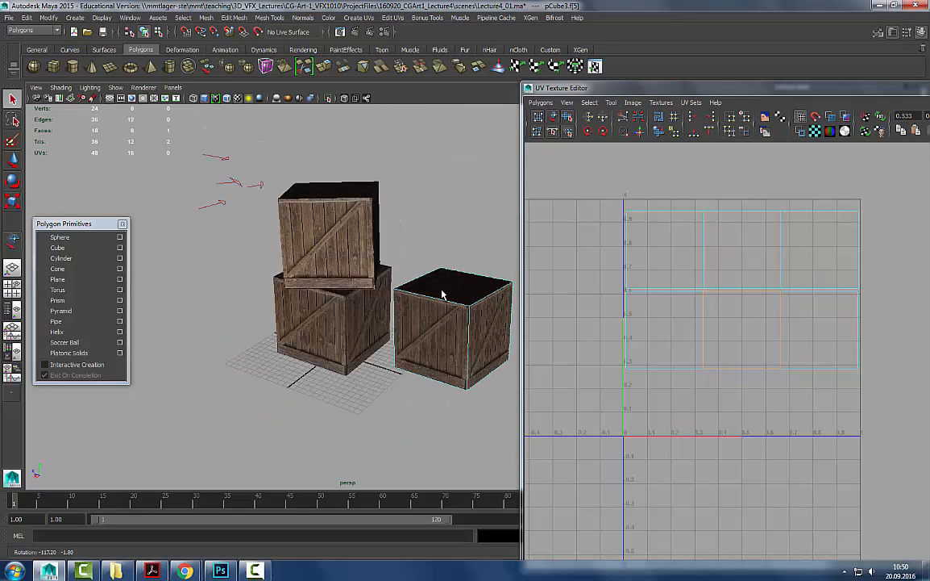
{"action": "right_click_drag", "start_coordinate": [759, 231], "coordinate": [673, 274]}
{"action": "left_click", "coordinate": [667, 239]}
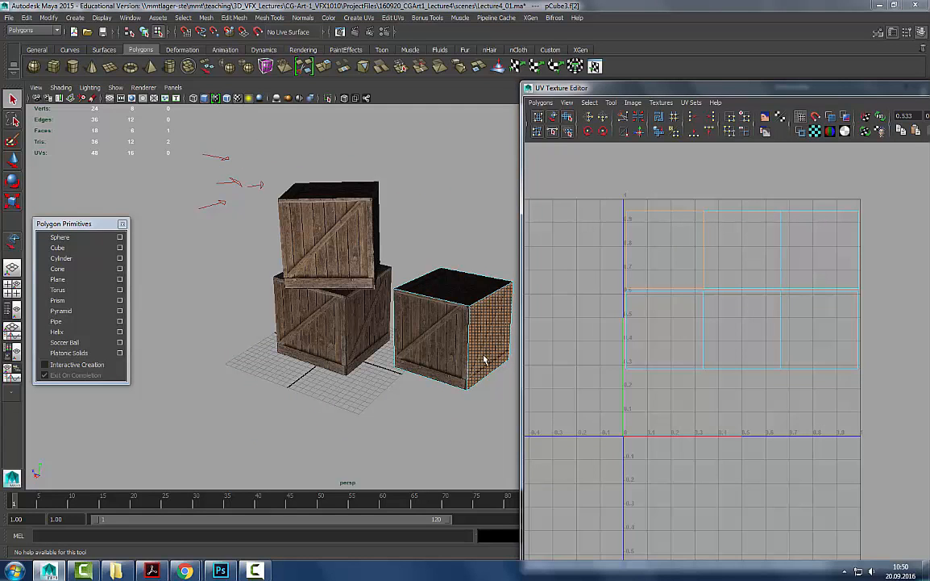
{"action": "left_click", "coordinate": [820, 250]}
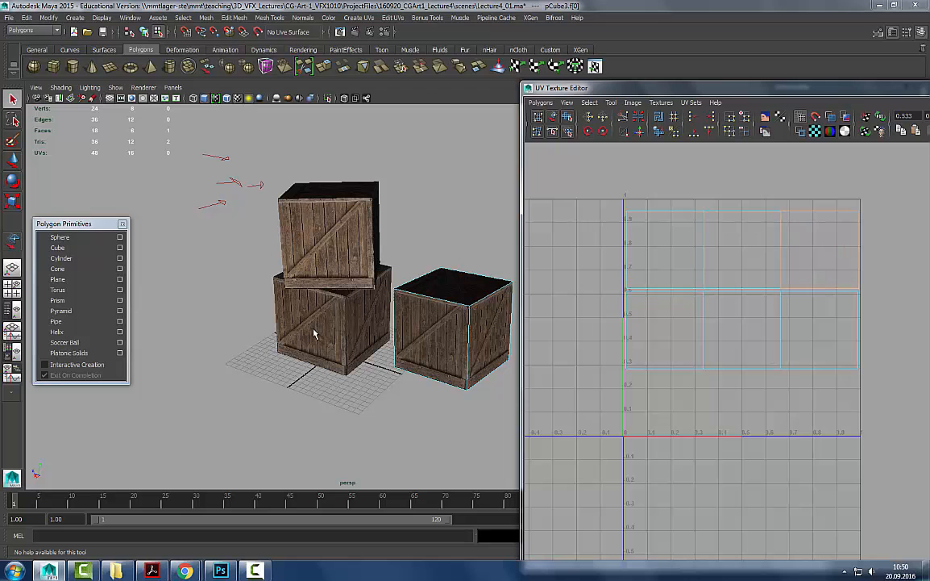
- Check the right crate's top and front face UV shells, then return to Object mode
{"action": "right_click_drag", "start_coordinate": [392, 332], "coordinate": [463, 249]}
{"action": "right_click_drag", "start_coordinate": [441, 309], "coordinate": [516, 248]}
{"action": "right_click_drag", "start_coordinate": [443, 353], "coordinate": [440, 322]}
{"action": "left_click", "coordinate": [453, 285]}
{"action": "left_click_drag", "start_coordinate": [453, 285], "coordinate": [477, 162], "text": "alt"}
{"action": "left_click", "coordinate": [429, 311]}
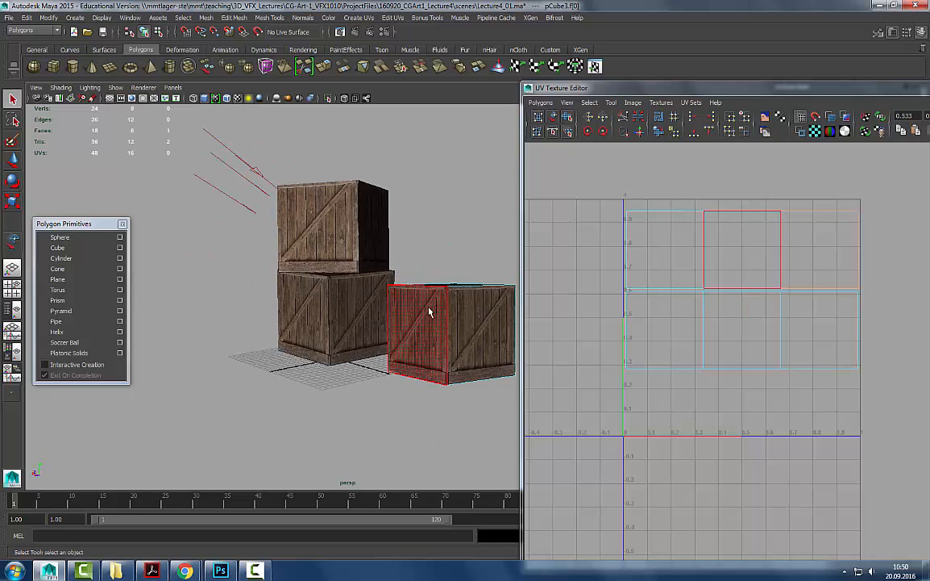
{"action": "right_click_drag", "start_coordinate": [824, 251], "coordinate": [825, 280]}
{"action": "left_click", "coordinate": [659, 329]}
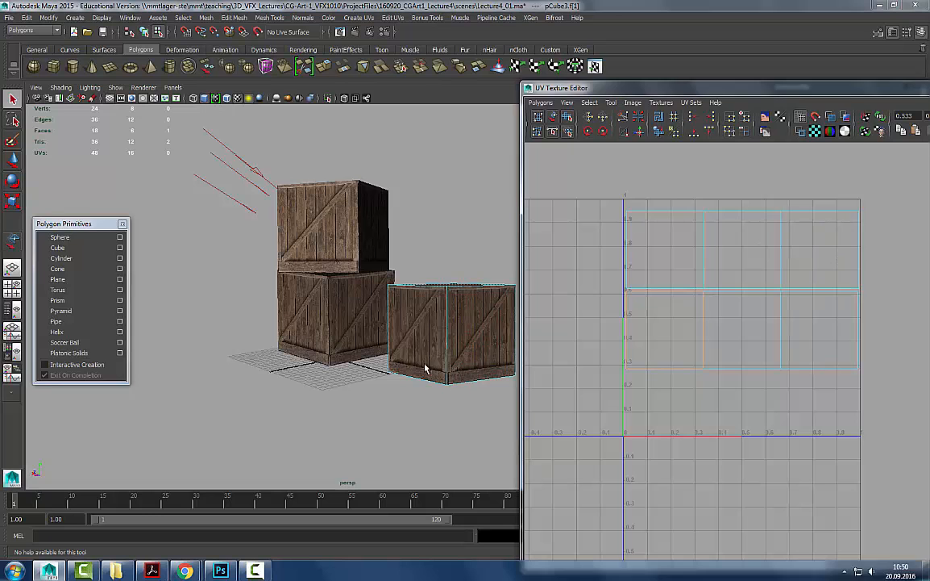
{"action": "right_click_drag", "start_coordinate": [426, 368], "coordinate": [475, 253]}
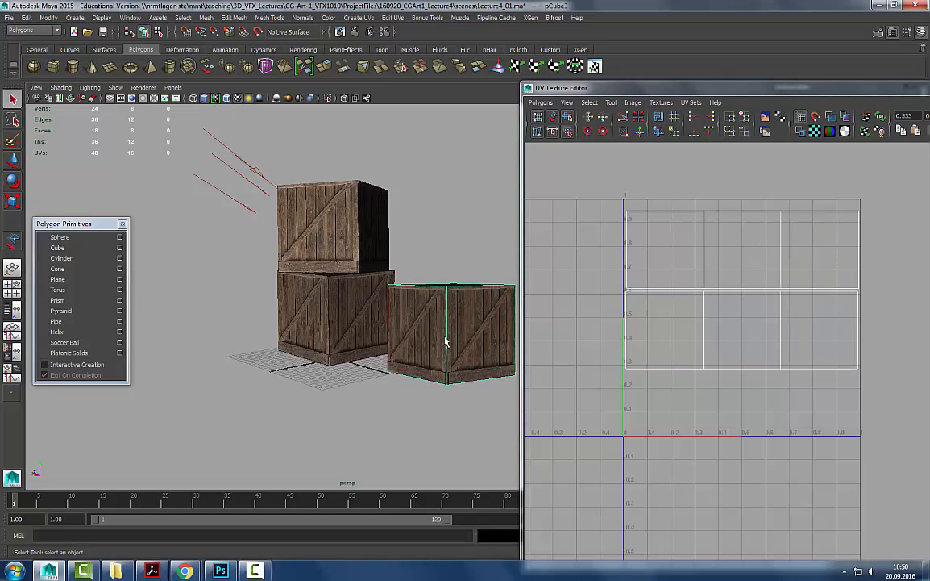
{"action": "mouse_move", "coordinate": [444, 325]}
{"action": "left_mouse_down", "text": "alt"}
{"action": "mouse_move", "coordinate": [455, 332]}
{"action": "mouse_move", "coordinate": [424, 340]}
{"action": "mouse_move", "coordinate": [444, 345]}
{"action": "left_mouse_up", "text": "alt"}
{"action": "right_click_drag", "start_coordinate": [444, 345], "coordinate": [397, 289], "text": "alt"}
- Select the three crates and duplicate them three times, sliding each copy along X
{"action": "left_click", "coordinate": [356, 258], "text": "shift"}
{"action": "left_click", "coordinate": [362, 342], "text": "shift"}
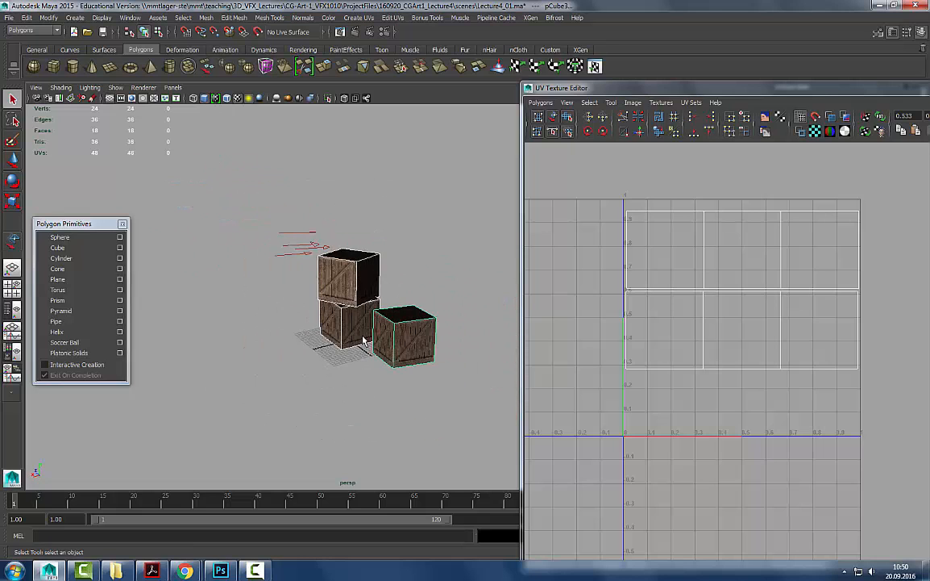
{"action": "key", "text": "ctrl+d"}
{"action": "key", "text": "w"}
{"action": "middle_click_drag", "start_coordinate": [411, 327], "coordinate": [353, 351], "text": "alt"}
{"action": "key", "text": "ctrl+d"}
{"action": "left_click_drag", "start_coordinate": [301, 371], "coordinate": [520, 319]}
{"action": "key", "text": "ctrl+d"}
{"action": "key", "text": "ctrl+d"}
{"action": "left_click_drag", "start_coordinate": [367, 324], "coordinate": [355, 292], "text": "alt"}
{"action": "left_click", "coordinate": [438, 263]}
- Turn one crate in the row slightly about its vertical axis
{"action": "scroll", "coordinate": [469, 301], "scroll_direction": "up", "scroll_amount": 4}
{"action": "middle_click_drag", "start_coordinate": [469, 301], "coordinate": [311, 305], "text": "alt"}
{"action": "left_click", "coordinate": [290, 310]}
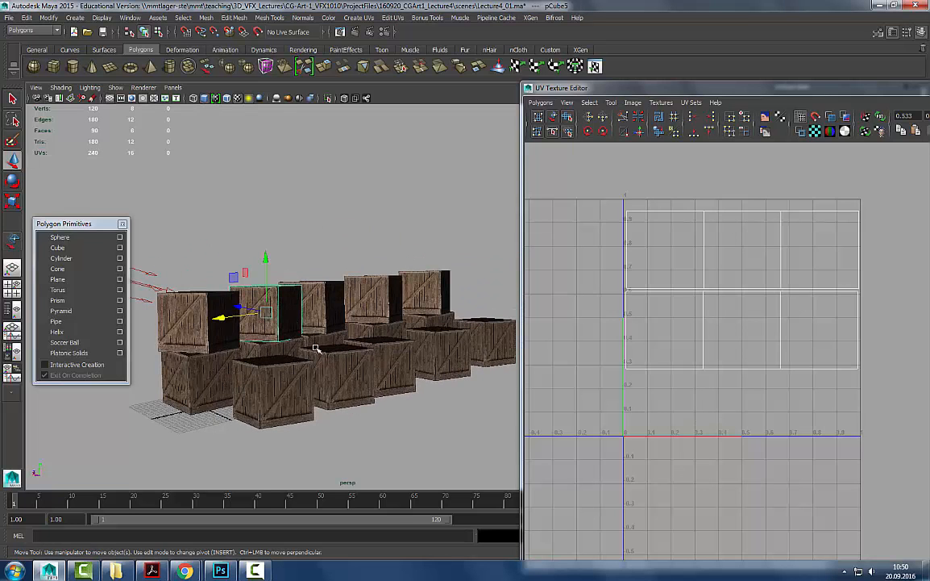
{"action": "key", "text": "e"}
{"action": "left_click_drag", "start_coordinate": [281, 315], "coordinate": [311, 290]}
{"action": "left_click", "coordinate": [328, 306]}
{"action": "left_click", "coordinate": [378, 292]}
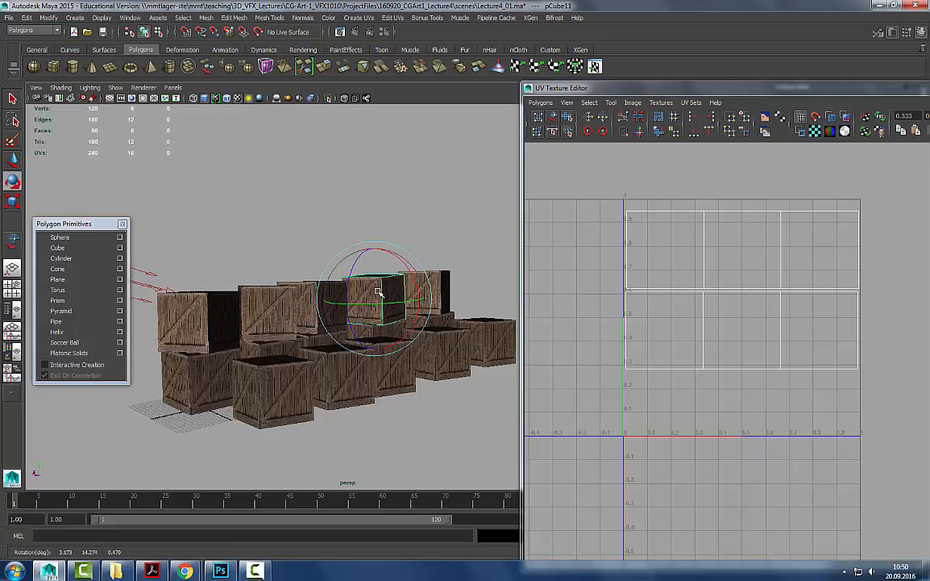
- Move another crate to the row's end, twist it, and deselect
{"action": "left_click", "coordinate": [432, 282]}
{"action": "left_click", "coordinate": [437, 300]}
{"action": "key", "text": "w"}
{"action": "left_click_drag", "start_coordinate": [428, 294], "coordinate": [376, 272]}
{"action": "left_click_drag", "start_coordinate": [451, 245], "coordinate": [461, 325], "text": "alt"}
{"action": "left_click_drag", "start_coordinate": [346, 110], "coordinate": [391, 107]}
{"action": "left_click_drag", "start_coordinate": [379, 353], "coordinate": [256, 320], "text": "alt"}
{"action": "key", "text": "e"}
{"action": "left_click", "coordinate": [461, 256]}
{"action": "scroll", "coordinate": [461, 257], "scroll_direction": "down", "scroll_amount": 5}
{"action": "scroll", "coordinate": [303, 321], "scroll_direction": "up", "scroll_amount": 5}
{"action": "scroll", "coordinate": [278, 348], "scroll_direction": "down", "scroll_amount": 4}
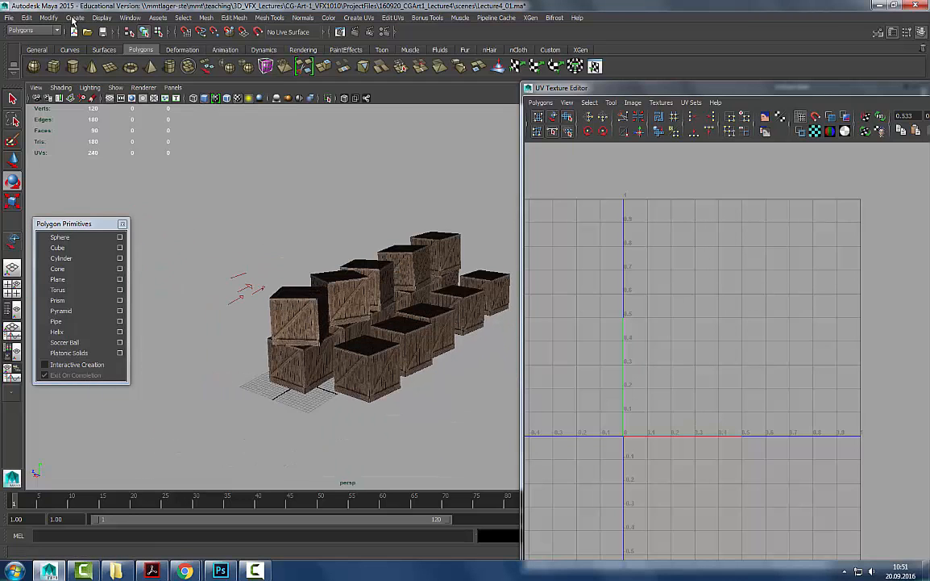
- Create a polygon plane and scale it up into a large ground beneath the crates
{"action": "left_click", "coordinate": [75, 18]}
{"action": "mouse_move", "coordinate": [83, 48]}
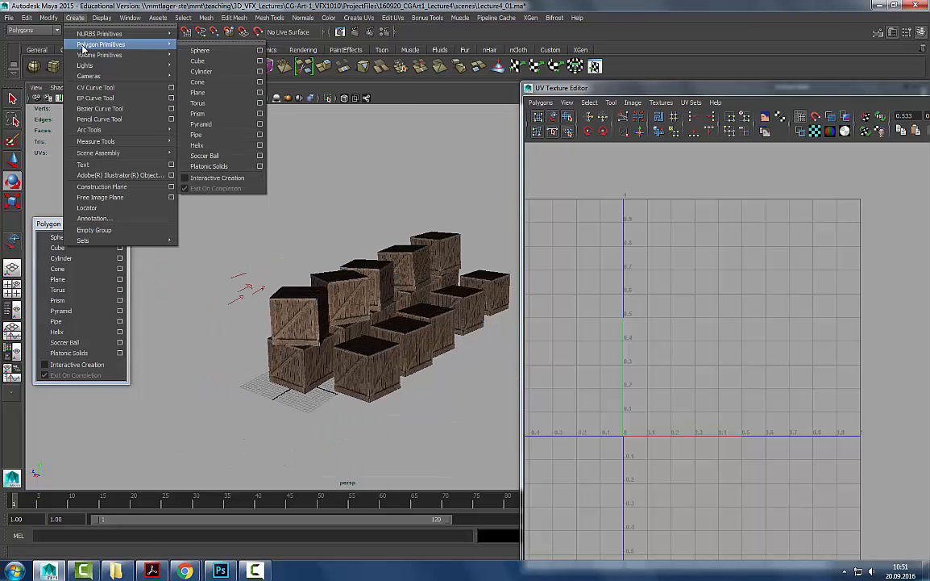
{"action": "left_click", "coordinate": [454, 215]}
{"action": "left_click", "coordinate": [111, 71]}
{"action": "key", "text": "r"}
{"action": "scroll", "coordinate": [208, 363], "scroll_direction": "down", "scroll_amount": 6}
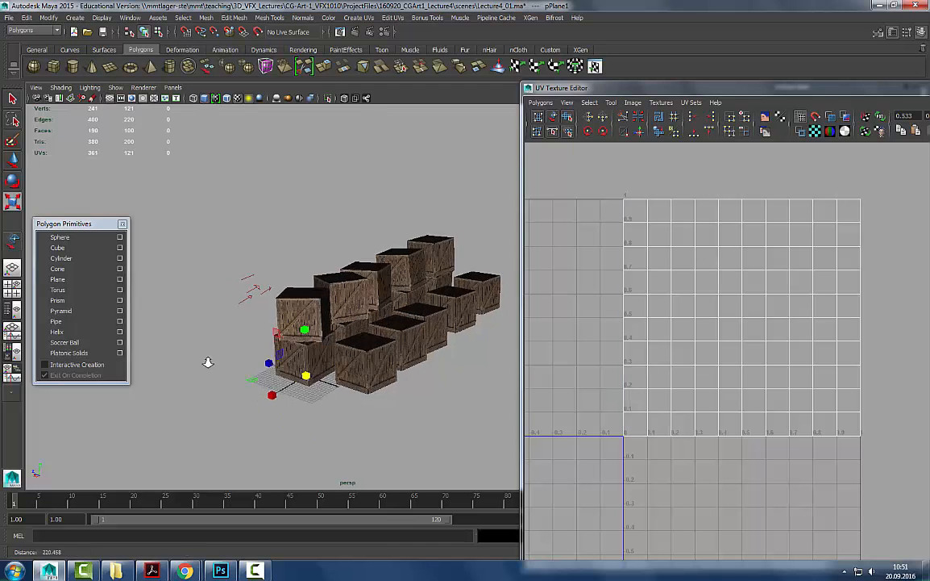
{"action": "left_click_drag", "start_coordinate": [328, 336], "coordinate": [681, 305]}
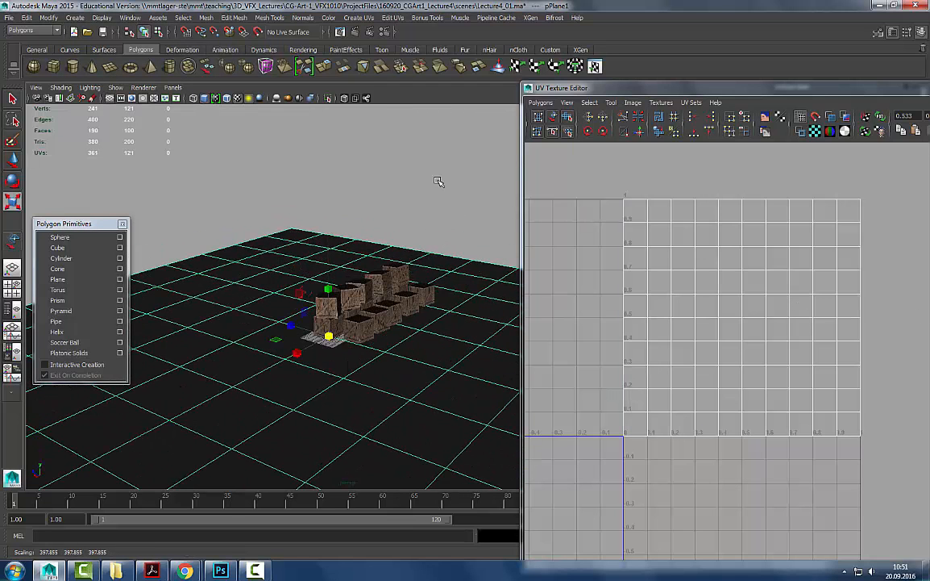
- Check the ground plane's attributes, then deselect it
{"action": "key", "text": "q"}
{"action": "left_click", "coordinate": [353, 228]}
{"action": "left_click", "coordinate": [472, 292]}
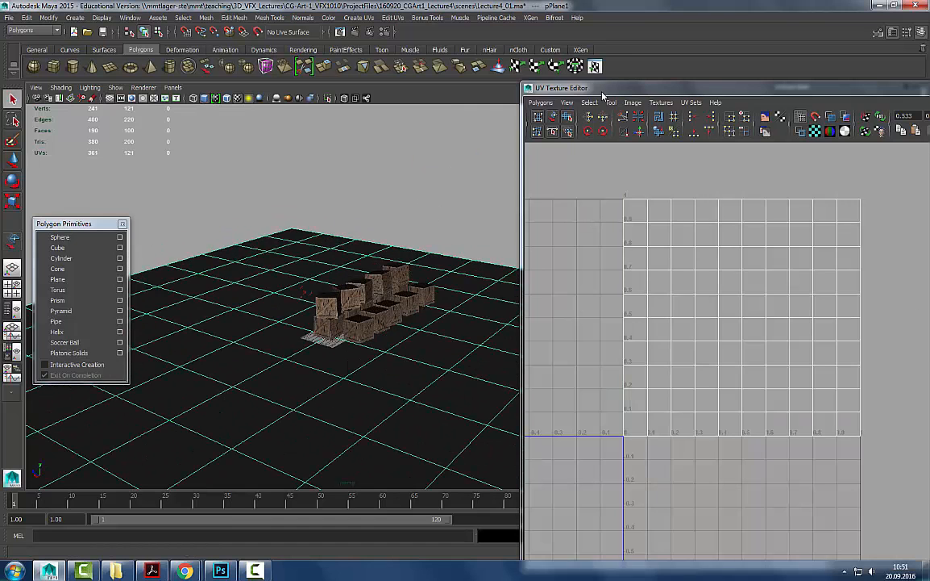
{"action": "key", "text": "ctrl+a"}
{"action": "left_click", "coordinate": [569, 244]}
- Cycle through Photoshop, the textures.com page and Maya with Alt+Tab
{"action": "key", "text": "alt+Tab"}
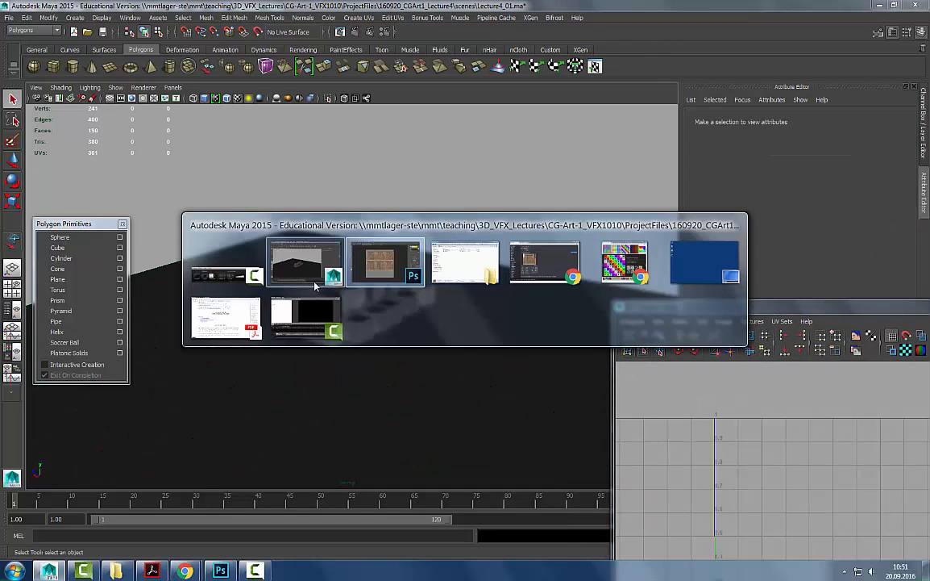
{"action": "key", "text": "alt+Tab"}
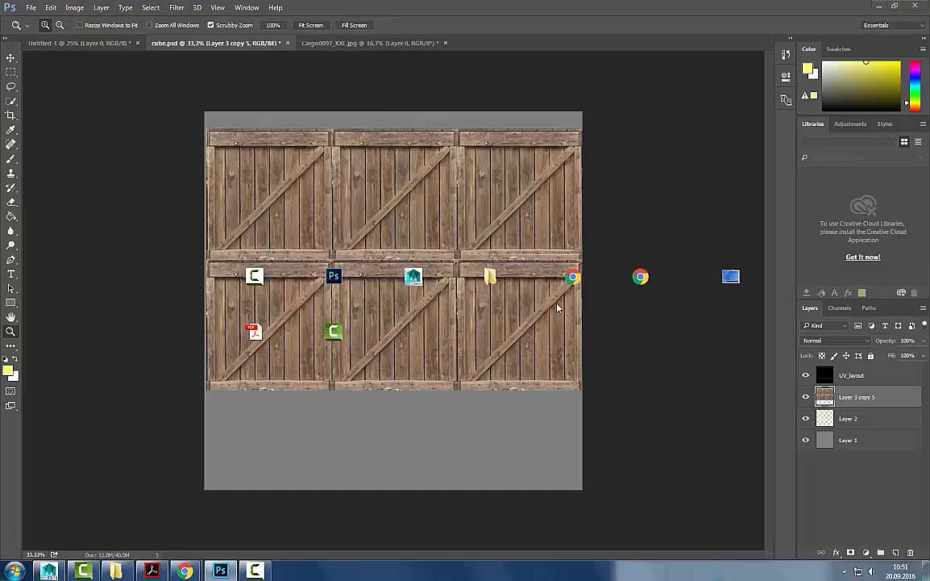
{"action": "key", "text": "alt+Tab"}
{"action": "key", "text": "alt+Tab"}
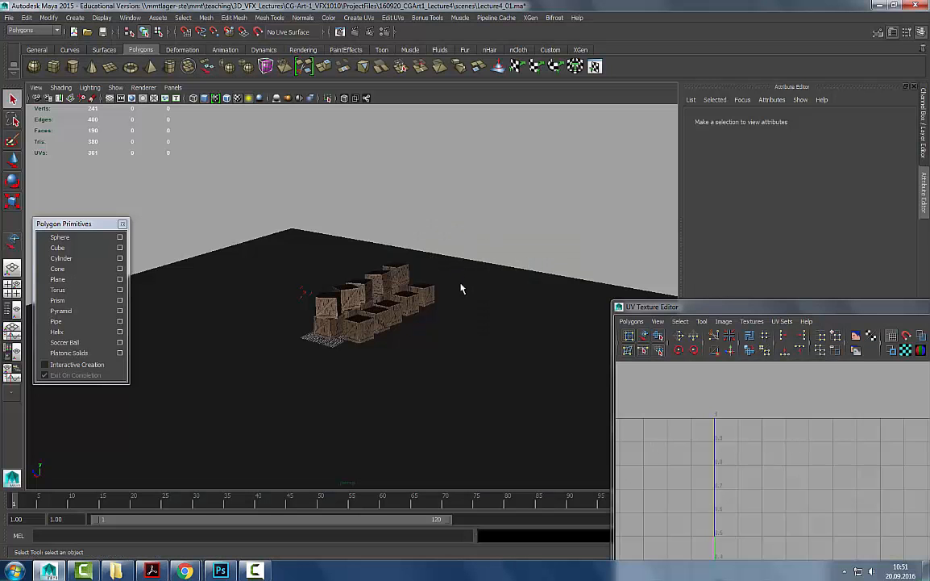
{"action": "key", "text": "alt+Tab"}
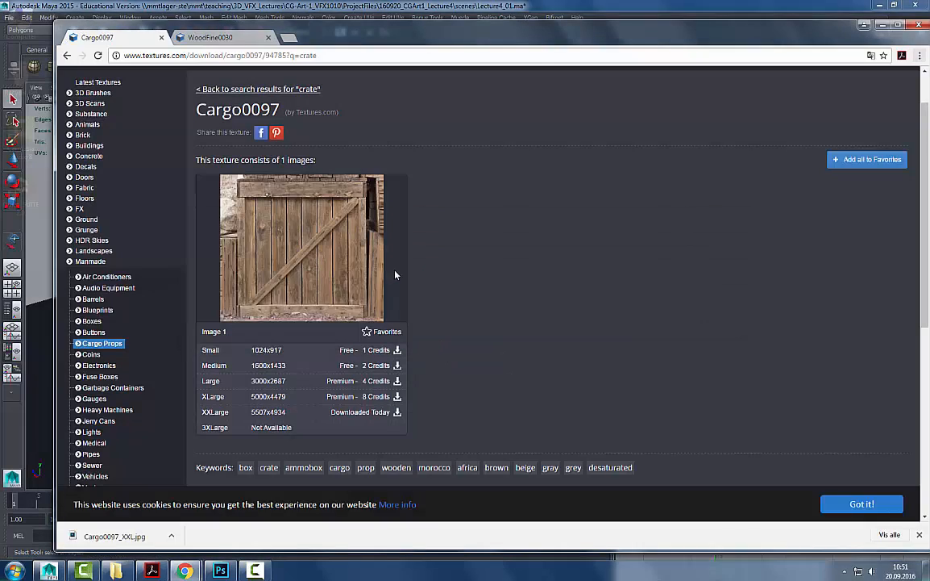
{"action": "key", "text": "alt+Tab"}
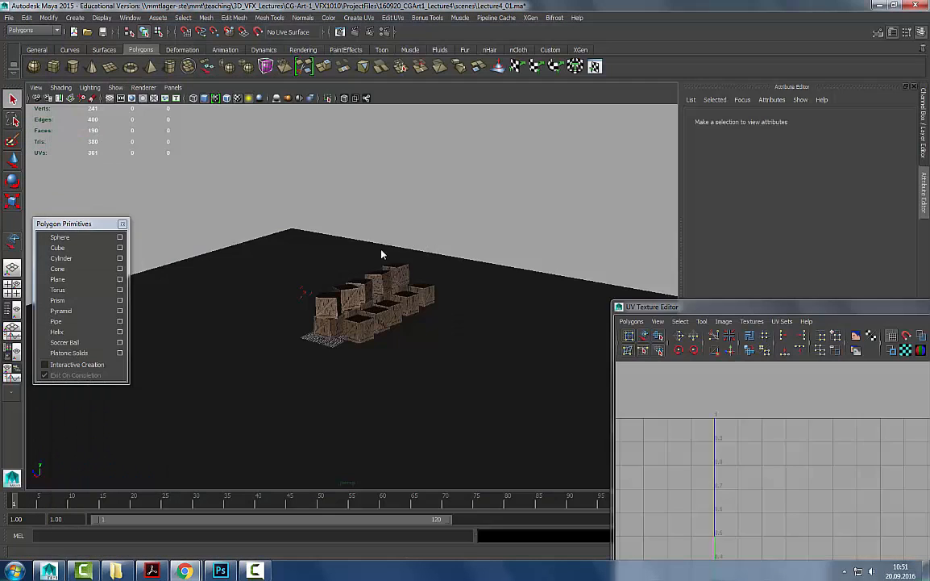
- Orbit and zoom around the textured crate rows to look them over
{"action": "left_click", "coordinate": [499, 415]}
{"action": "mouse_move", "coordinate": [499, 414]}
{"action": "left_mouse_down", "text": "alt"}
{"action": "mouse_move", "coordinate": [478, 419]}
{"action": "mouse_move", "coordinate": [504, 414]}
{"action": "left_mouse_up", "text": "alt"}
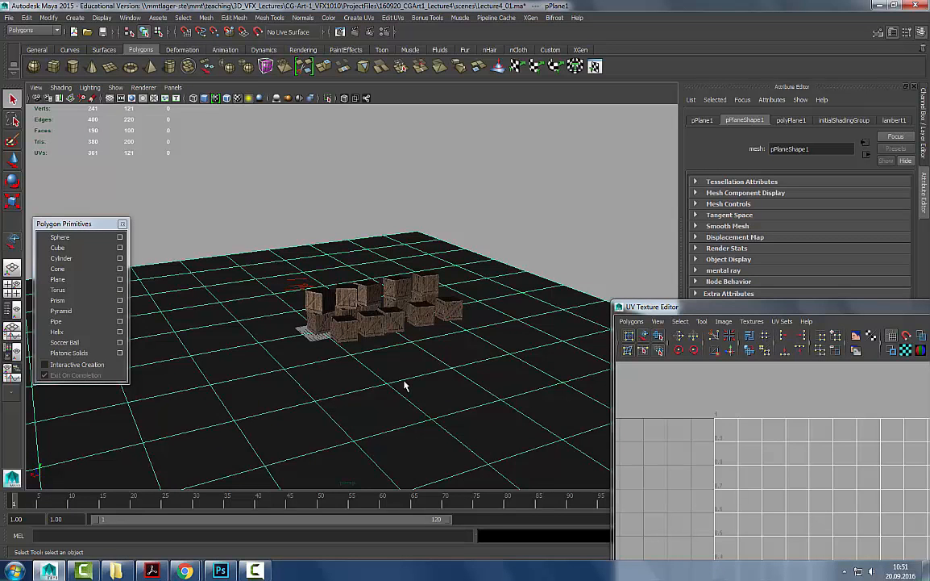
{"action": "left_click_drag", "start_coordinate": [460, 309], "coordinate": [411, 310], "text": "alt"}
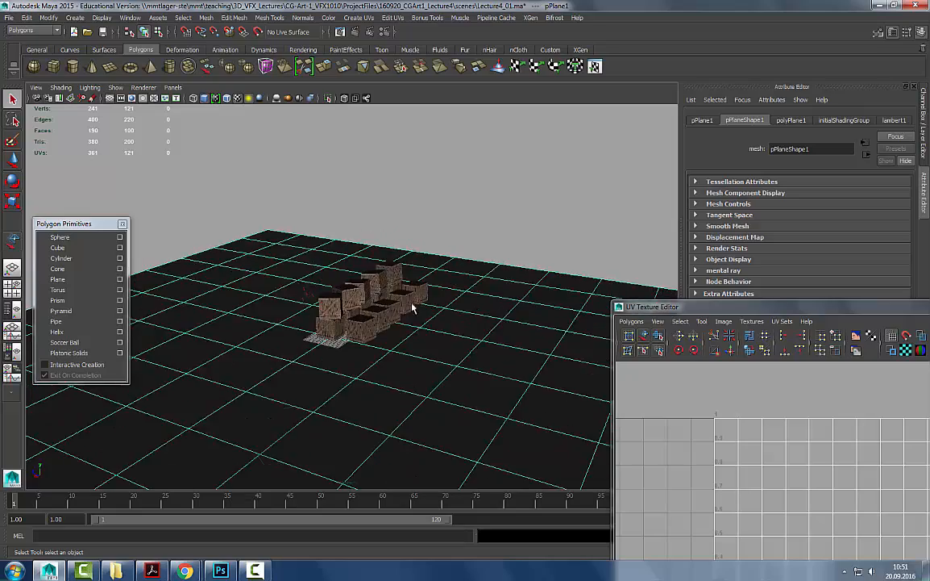
{"action": "scroll", "coordinate": [296, 278], "scroll_direction": "up", "scroll_amount": 5}
{"action": "left_click_drag", "start_coordinate": [296, 278], "coordinate": [418, 360], "text": "alt"}
{"action": "left_click", "coordinate": [419, 360]}
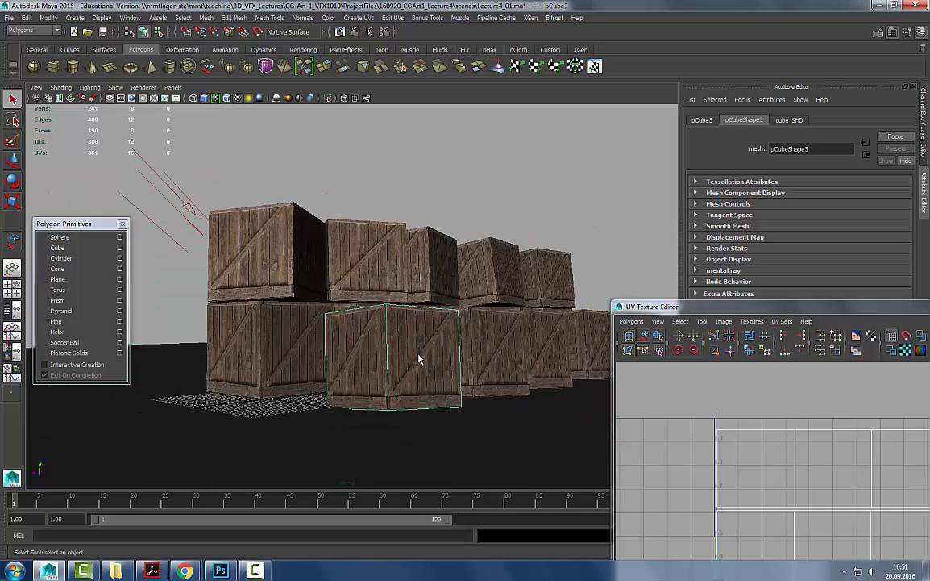
{"action": "left_click", "coordinate": [507, 446]}
{"action": "left_click_drag", "start_coordinate": [457, 274], "coordinate": [71, 287], "text": "alt"}
{"action": "scroll", "coordinate": [430, 318], "scroll_direction": "down", "scroll_amount": 5}
{"action": "scroll", "coordinate": [431, 416], "scroll_direction": "down", "scroll_amount": 4}
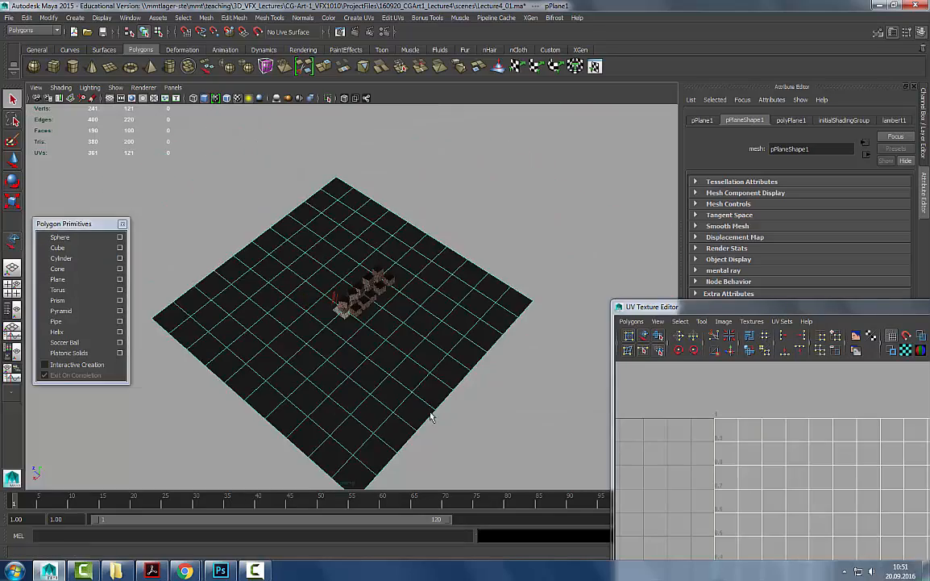
- Shrink the ground plane uniformly to fit the crate rows, then deselect it
{"action": "left_click_drag", "start_coordinate": [432, 416], "coordinate": [246, 305], "text": "alt"}
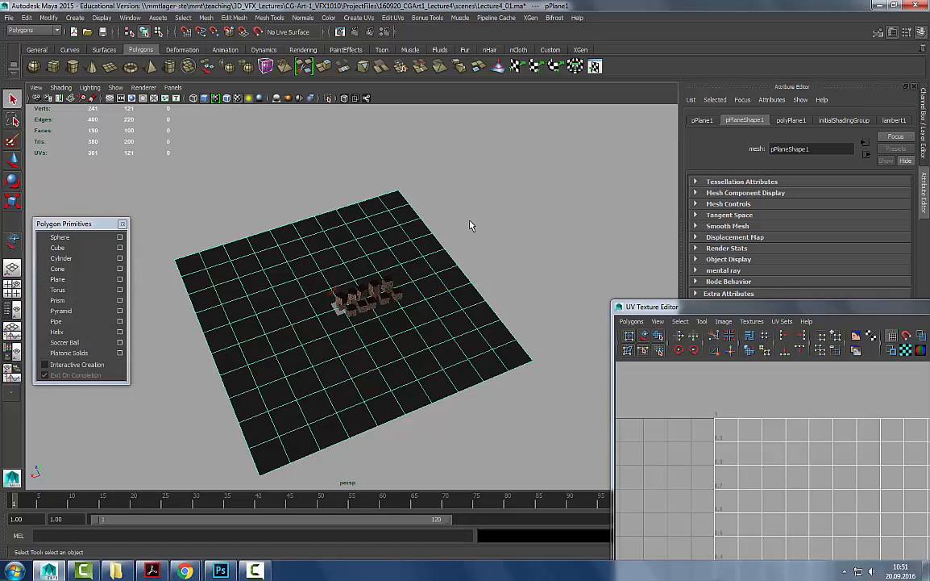
{"action": "right_click_drag", "start_coordinate": [329, 241], "coordinate": [625, 234], "text": "alt"}
{"action": "left_click_drag", "start_coordinate": [468, 276], "coordinate": [439, 255], "text": "alt"}
{"action": "scroll", "coordinate": [440, 255], "scroll_direction": "up", "scroll_amount": 4}
{"action": "left_click", "coordinate": [416, 396]}
{"action": "scroll", "coordinate": [588, 420], "scroll_direction": "down", "scroll_amount": 8}
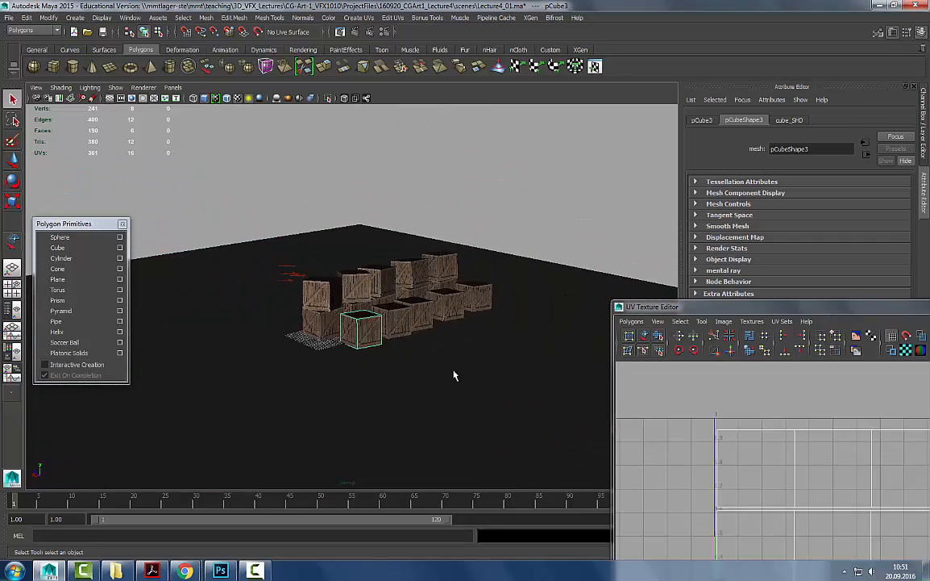
{"action": "left_click", "coordinate": [454, 376]}
{"action": "scroll", "coordinate": [466, 331], "scroll_direction": "down", "scroll_amount": 4}
{"action": "left_click_drag", "start_coordinate": [467, 324], "coordinate": [386, 347], "text": "alt"}
{"action": "key", "text": "r"}
{"action": "left_click_drag", "start_coordinate": [327, 315], "coordinate": [277, 325]}
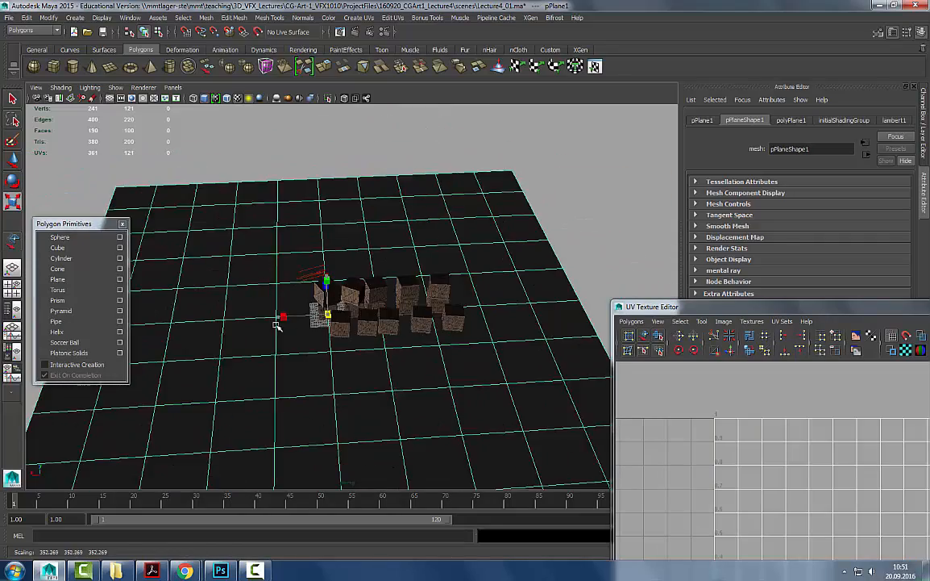
{"action": "left_click", "coordinate": [534, 173]}
- Bring the Cargo0097 texture page back up in the browser
{"action": "scroll", "coordinate": [433, 286], "scroll_direction": "down", "scroll_amount": 2}
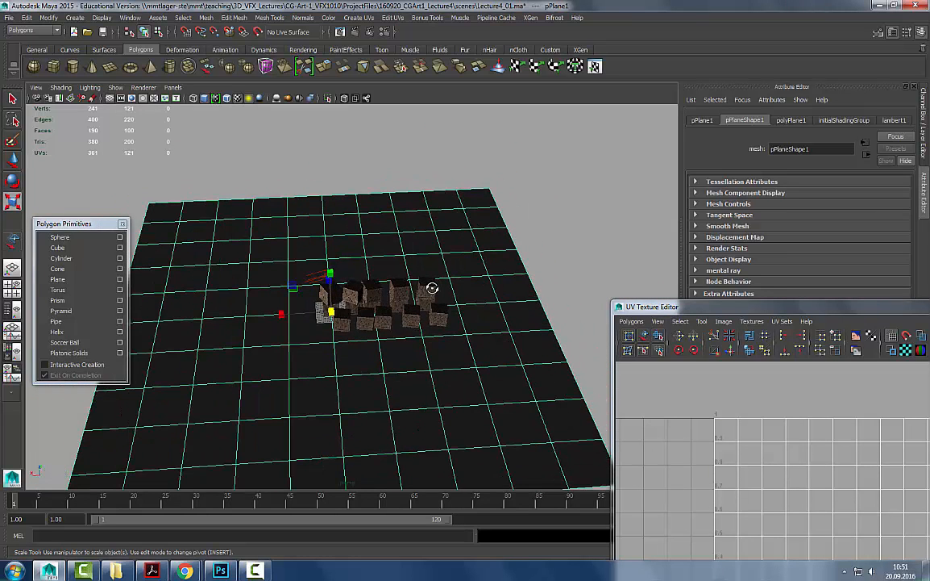
{"action": "left_click_drag", "start_coordinate": [362, 313], "coordinate": [398, 310], "text": "alt"}
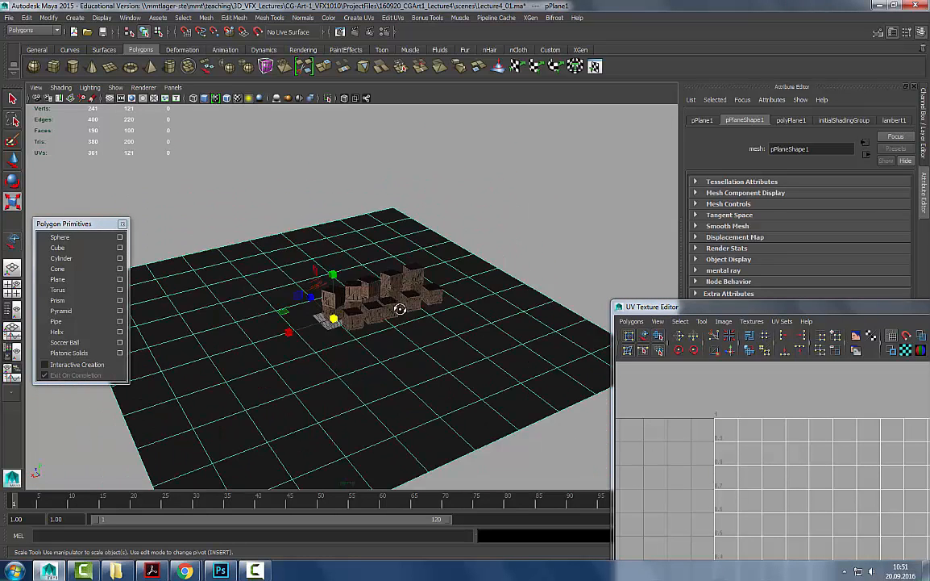
{"action": "key", "text": "alt+Tab"}
{"action": "left_click", "coordinate": [370, 249]}
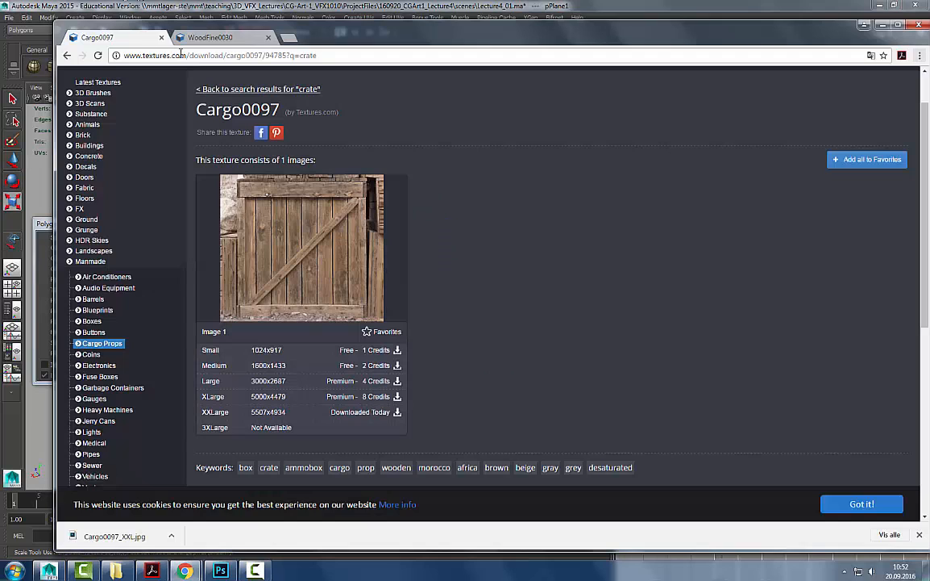
- Go back and browse the seamless Fine Wood textures on textures.com
{"action": "scroll", "coordinate": [182, 146], "scroll_direction": "up", "scroll_amount": 1}
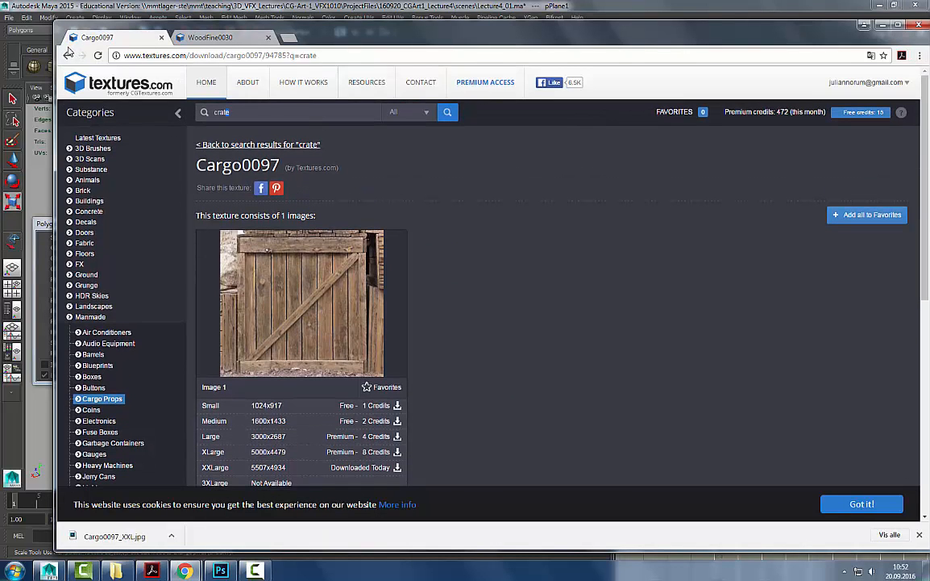
{"action": "left_click", "coordinate": [68, 55]}
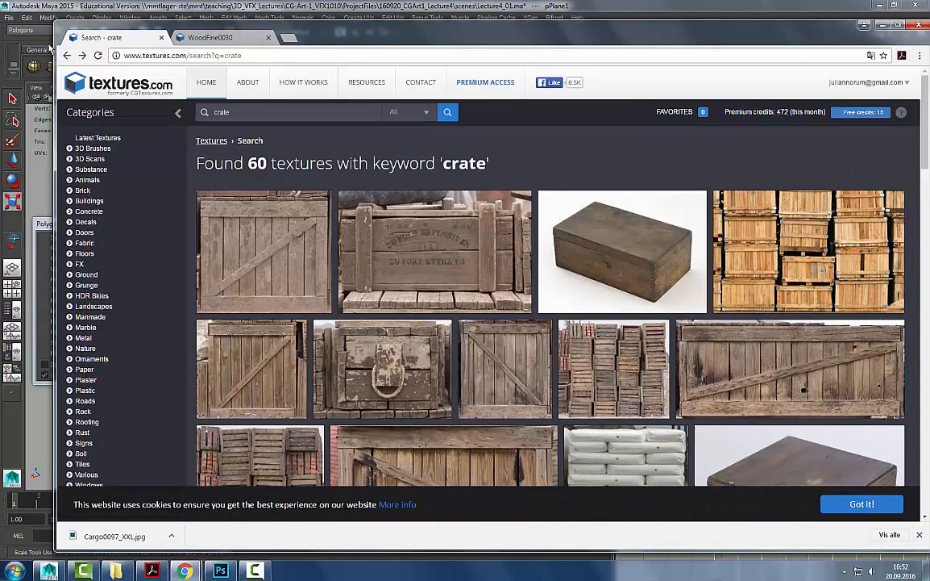
{"action": "left_click", "coordinate": [67, 54]}
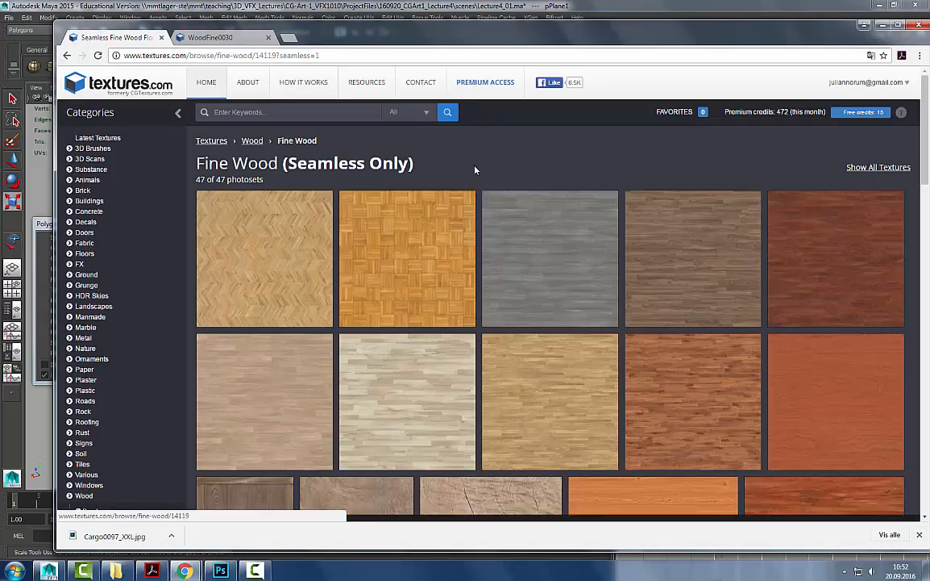
{"action": "scroll", "coordinate": [625, 163], "scroll_direction": "down", "scroll_amount": 3}
{"action": "scroll", "coordinate": [626, 163], "scroll_direction": "down", "scroll_amount": 8}
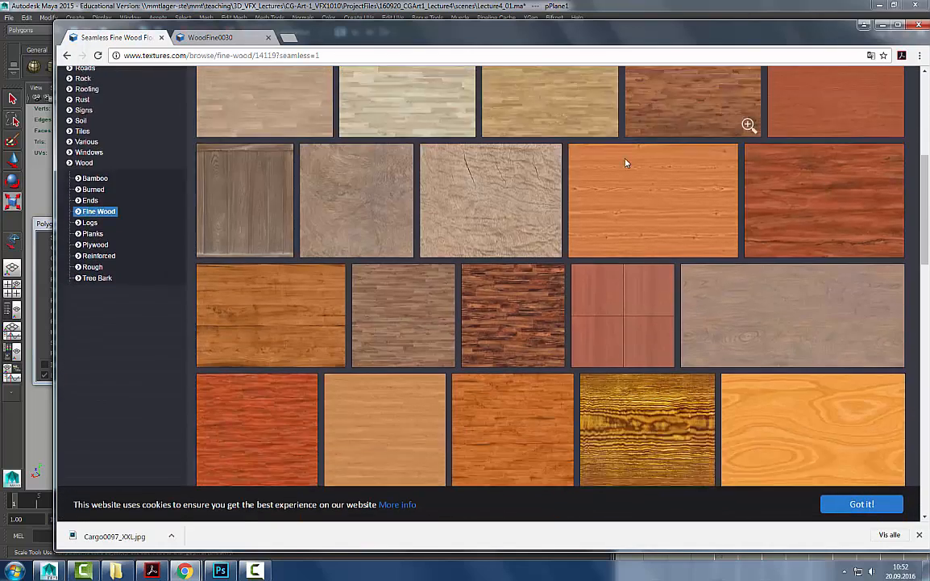
{"action": "scroll", "coordinate": [625, 187], "scroll_direction": "down", "scroll_amount": 6}
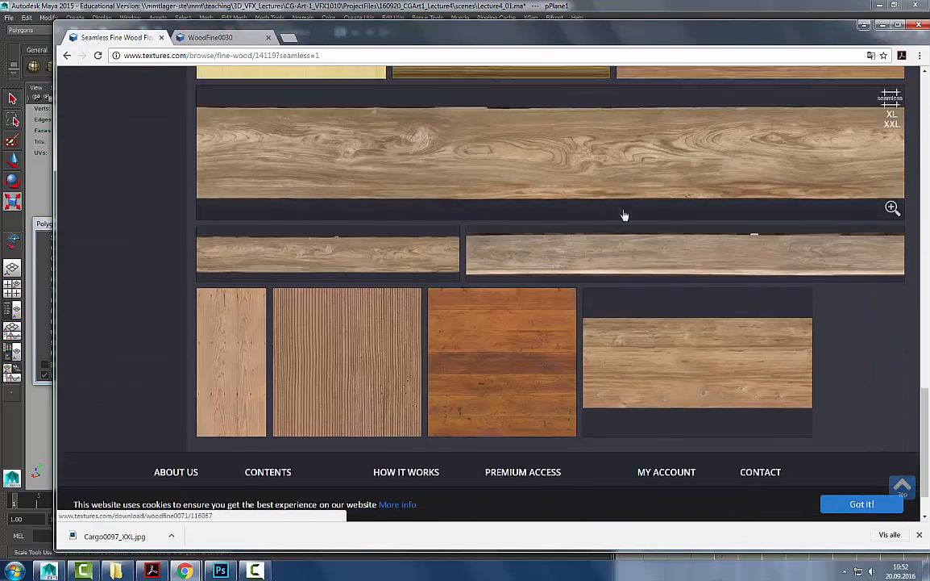
{"action": "scroll", "coordinate": [623, 214], "scroll_direction": "up", "scroll_amount": 3}
{"action": "scroll", "coordinate": [623, 215], "scroll_direction": "up", "scroll_amount": 3}
{"action": "scroll", "coordinate": [624, 214], "scroll_direction": "down", "scroll_amount": 3}
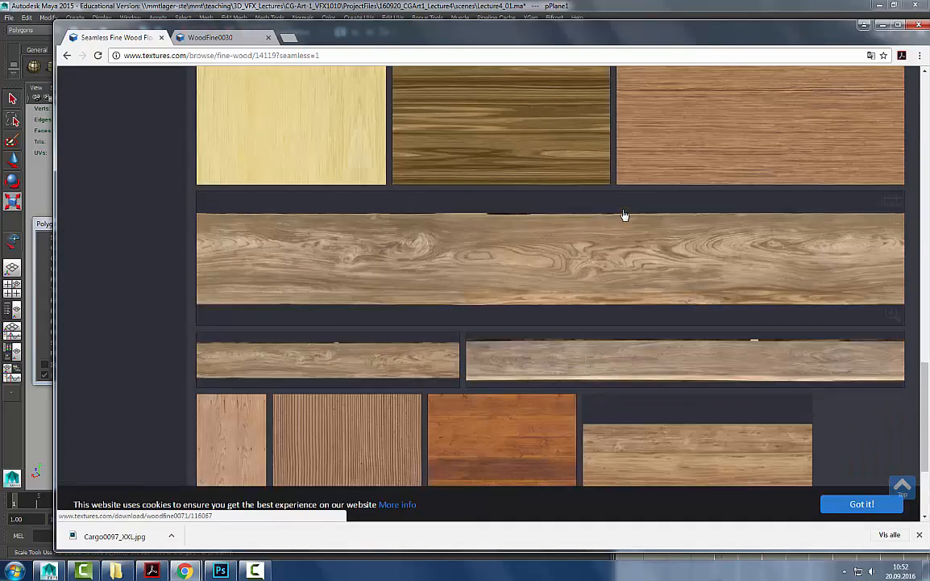
{"action": "scroll", "coordinate": [625, 218], "scroll_direction": "up", "scroll_amount": 6}
{"action": "scroll", "coordinate": [625, 221], "scroll_direction": "up", "scroll_amount": 4}
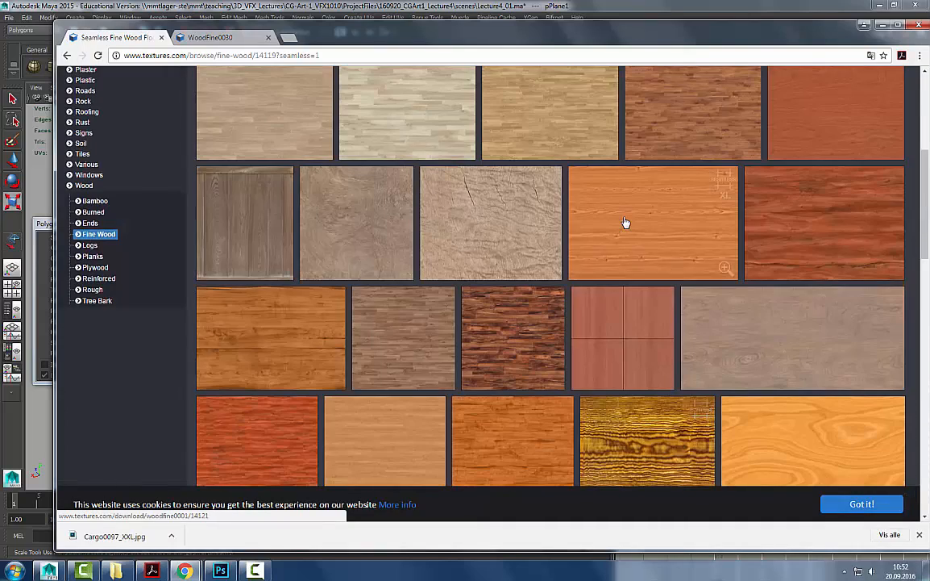
{"action": "scroll", "coordinate": [564, 403], "scroll_direction": "up", "scroll_amount": 5}
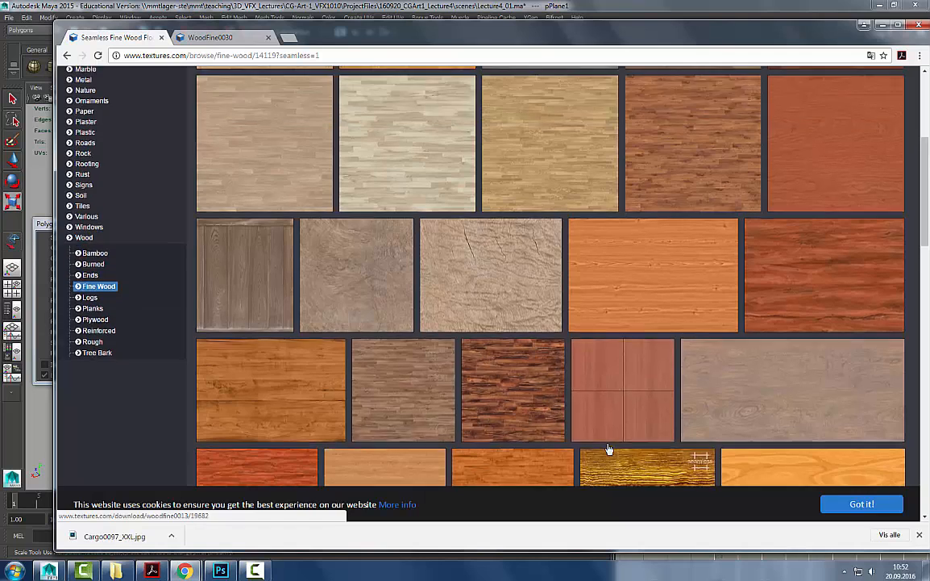
{"action": "mouse_move", "coordinate": [612, 199]}
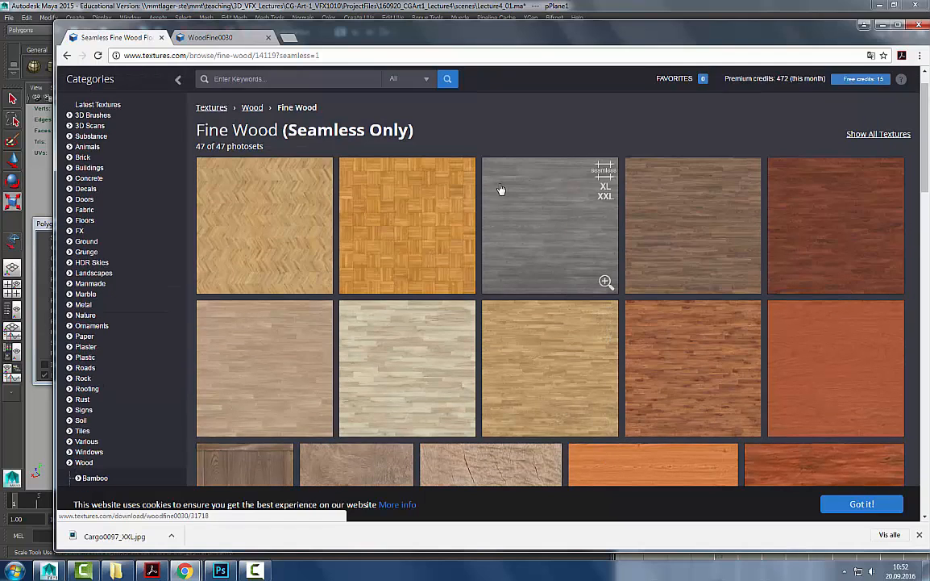
{"action": "scroll", "coordinate": [620, 328], "scroll_direction": "down", "scroll_amount": 3}
{"action": "scroll", "coordinate": [620, 328], "scroll_direction": "up", "scroll_amount": 2}
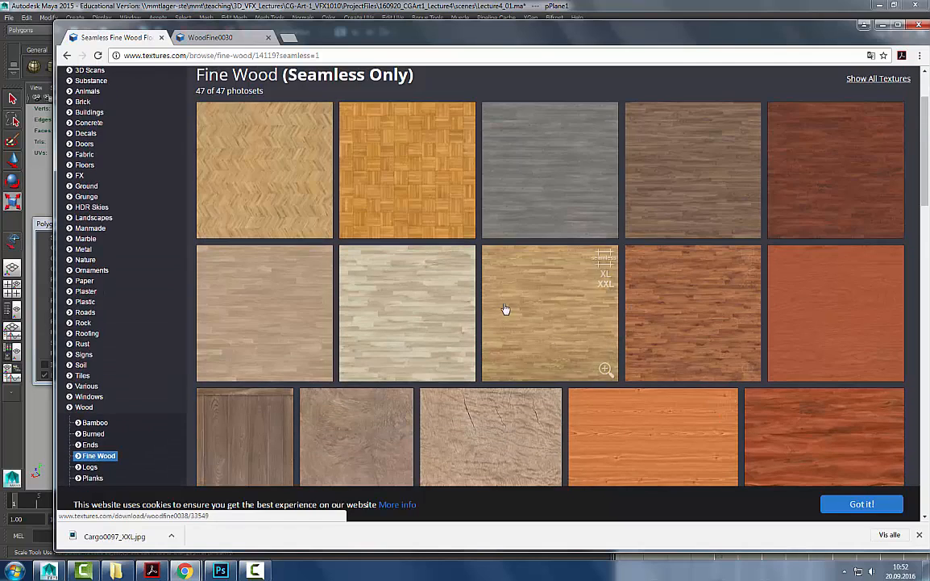
- Download WoodFine0030 at XLarge for 20 premium credits into the project images folder
{"action": "left_click", "coordinate": [542, 149]}
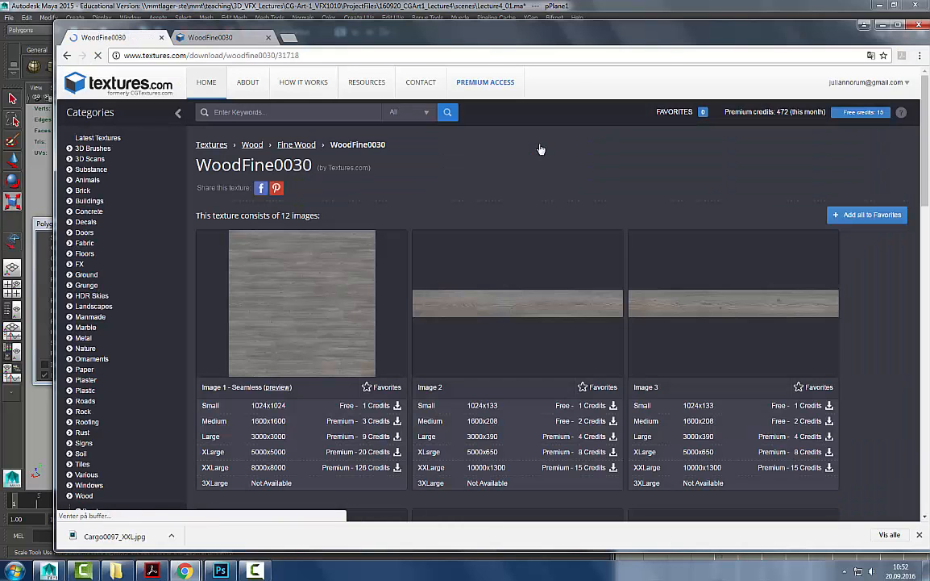
{"action": "scroll", "coordinate": [451, 462], "scroll_direction": "down", "scroll_amount": 1}
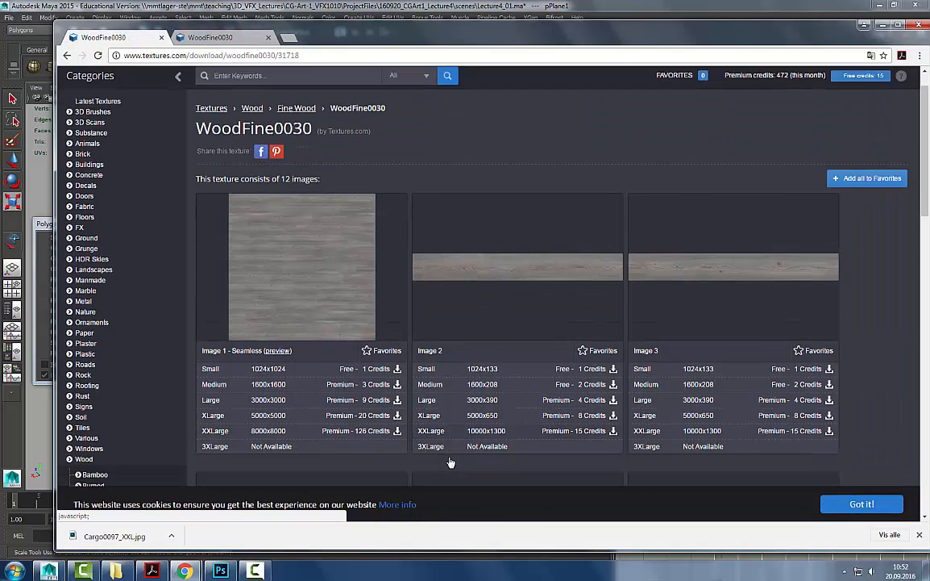
{"action": "scroll", "coordinate": [450, 462], "scroll_direction": "down", "scroll_amount": 2}
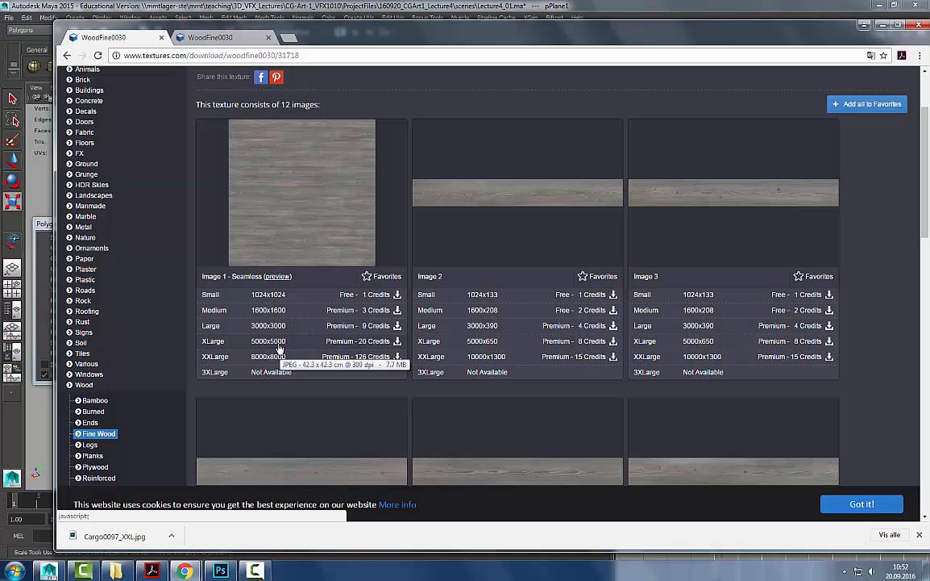
{"action": "left_click", "coordinate": [391, 341]}
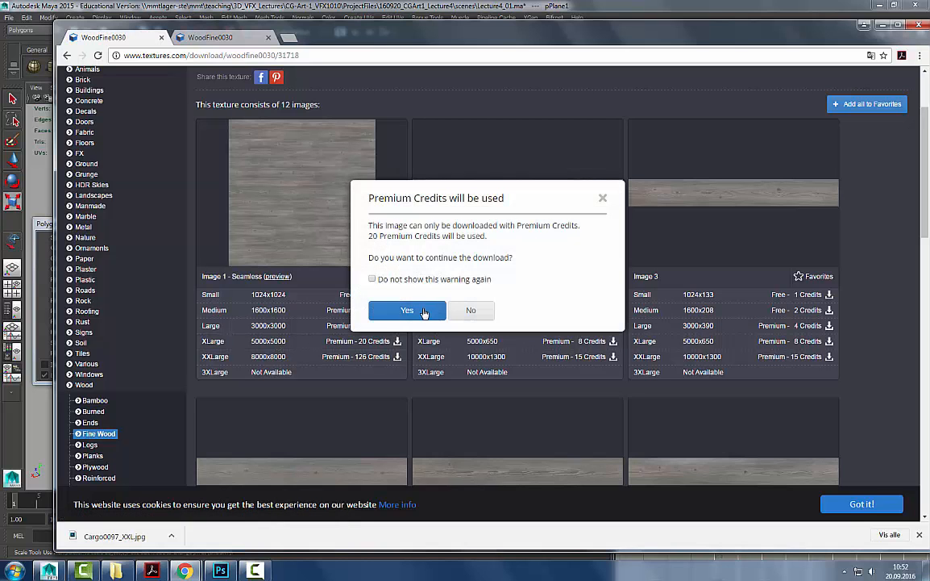
{"action": "left_click", "coordinate": [411, 310]}
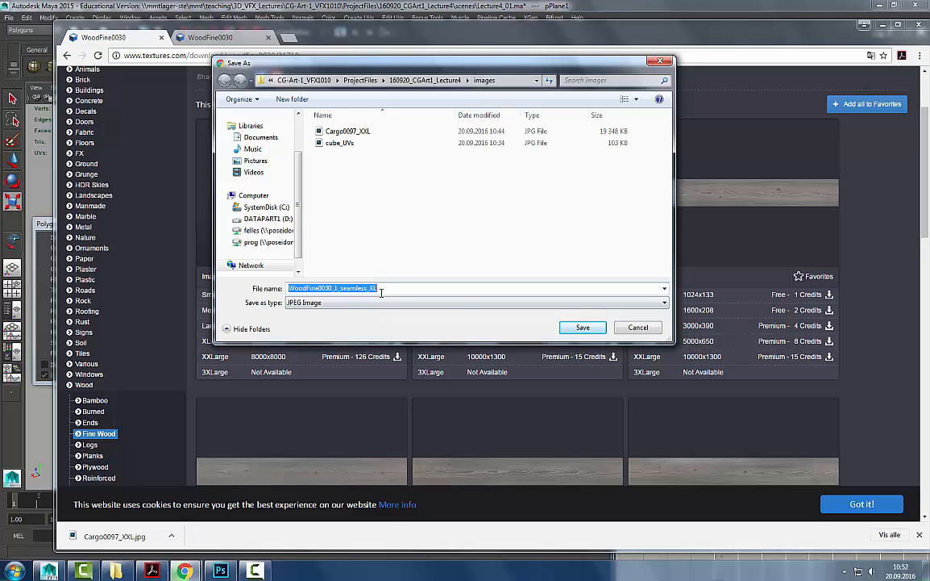
{"action": "left_click", "coordinate": [583, 327]}
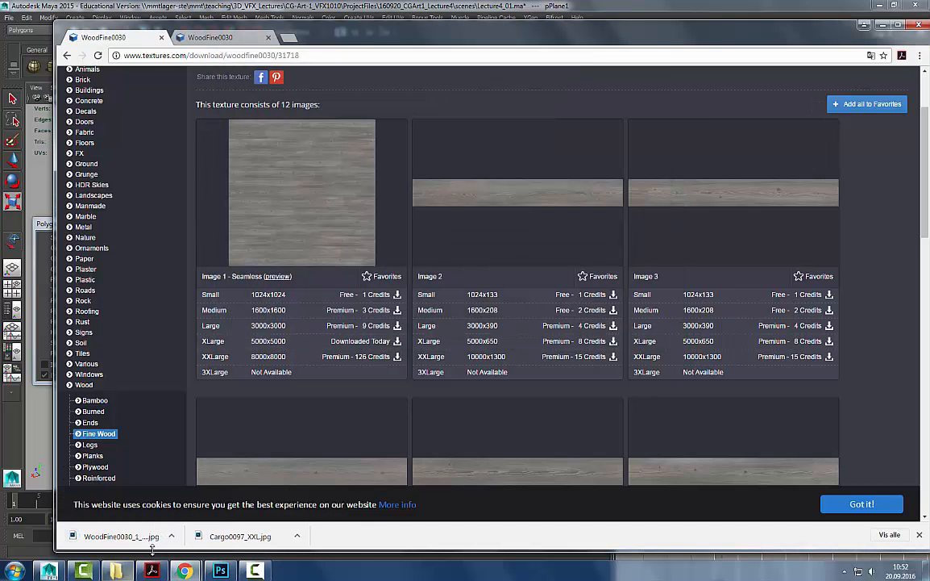
- Show the project images folder in Explorer and right-click the WoodFine0030 file
{"action": "key", "text": "alt+Tab"}
{"action": "key", "text": "alt+Tab"}
{"action": "key", "text": "alt+Tab"}
{"action": "left_click", "coordinate": [437, 217]}
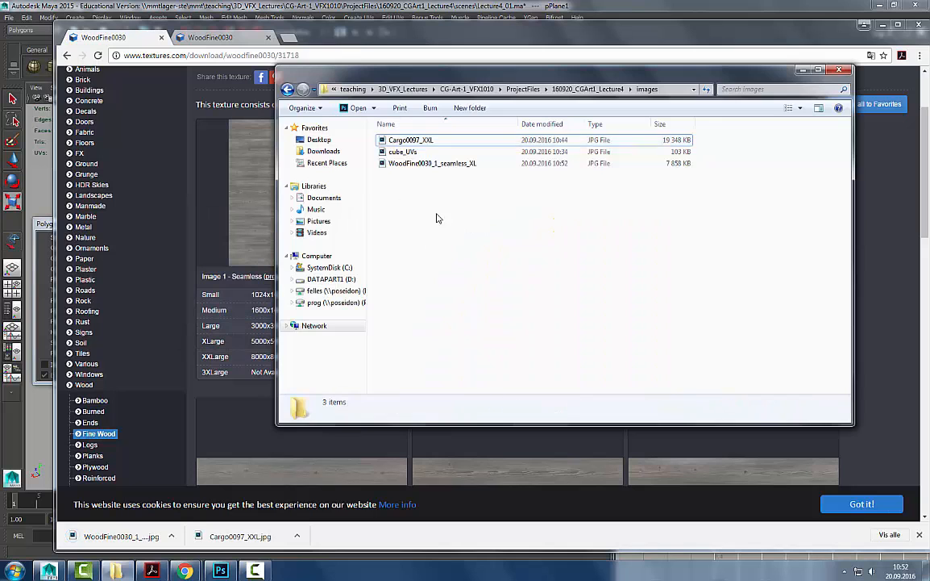
{"action": "left_click", "coordinate": [450, 167]}
{"action": "right_click", "coordinate": [431, 165]}
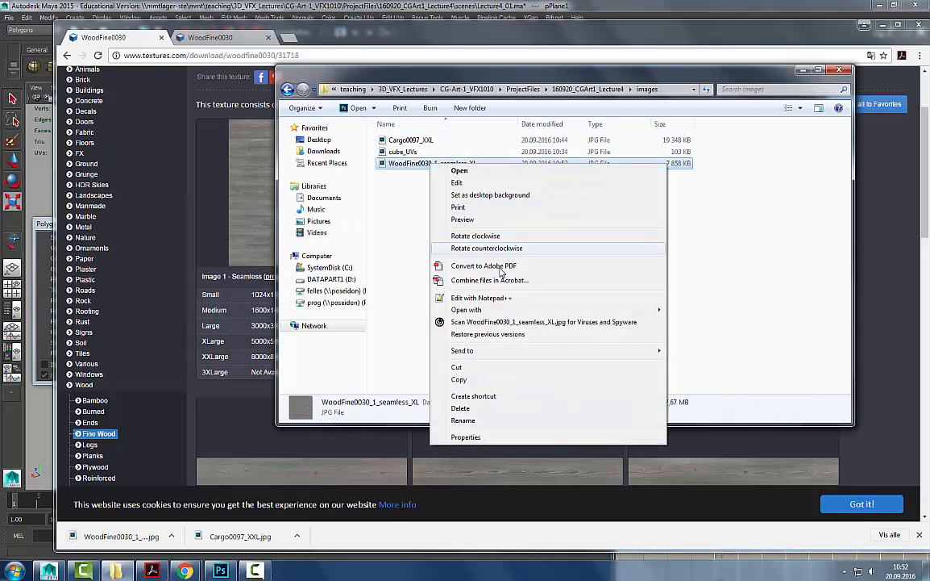
- Open WoodFine0030 in Photoshop and wrap-offset it 8214 px right and 5017 px down
{"action": "mouse_move", "coordinate": [501, 311]}
{"action": "left_click", "coordinate": [723, 322]}
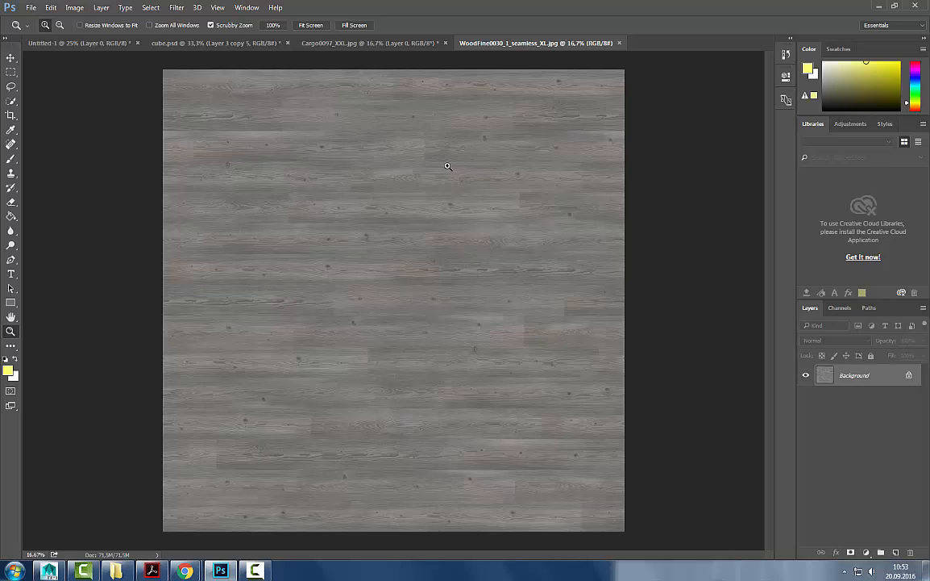
{"action": "left_click", "coordinate": [150, 8]}
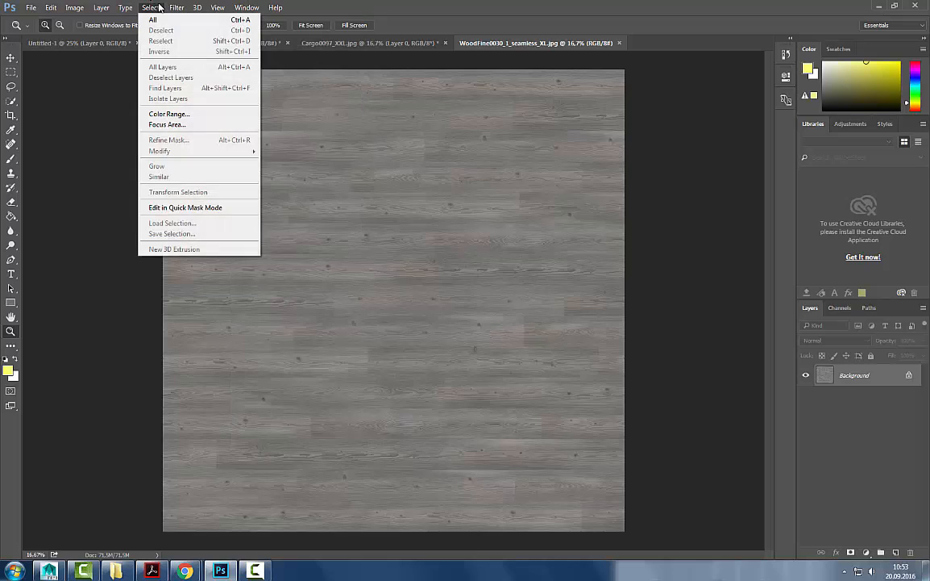
{"action": "mouse_move", "coordinate": [207, 231]}
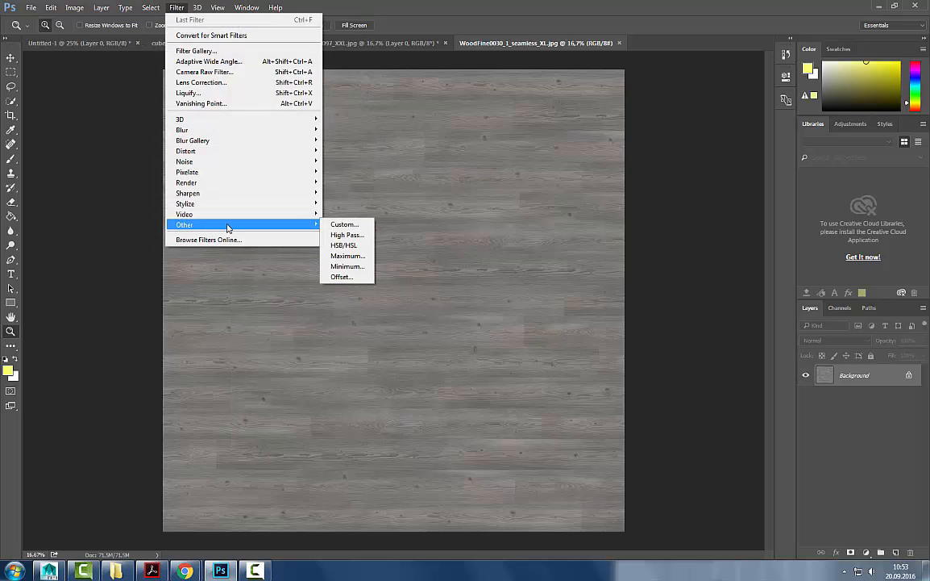
{"action": "left_click", "coordinate": [363, 277]}
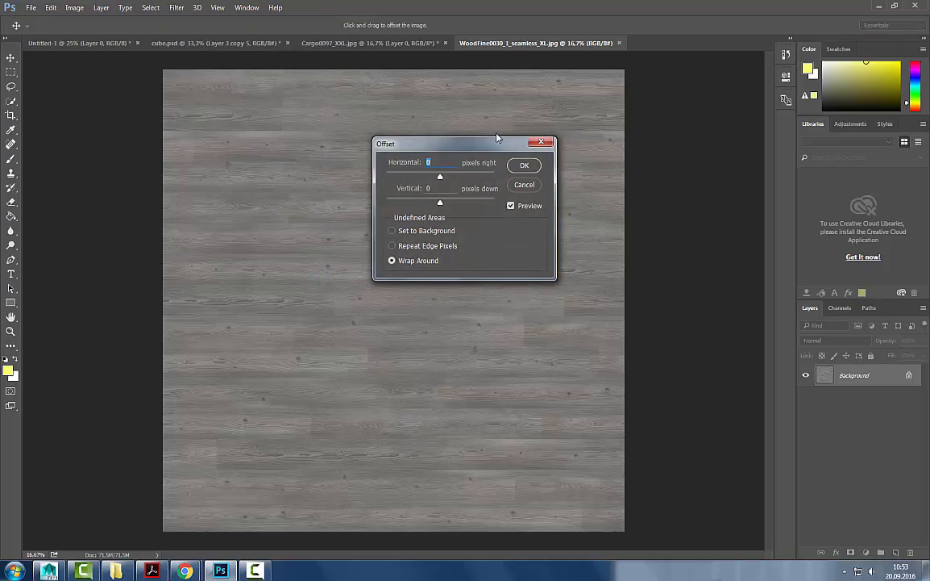
{"action": "left_click_drag", "start_coordinate": [497, 138], "coordinate": [555, 127]}
{"action": "left_click_drag", "start_coordinate": [496, 167], "coordinate": [545, 166]}
{"action": "left_click_drag", "start_coordinate": [497, 196], "coordinate": [530, 195]}
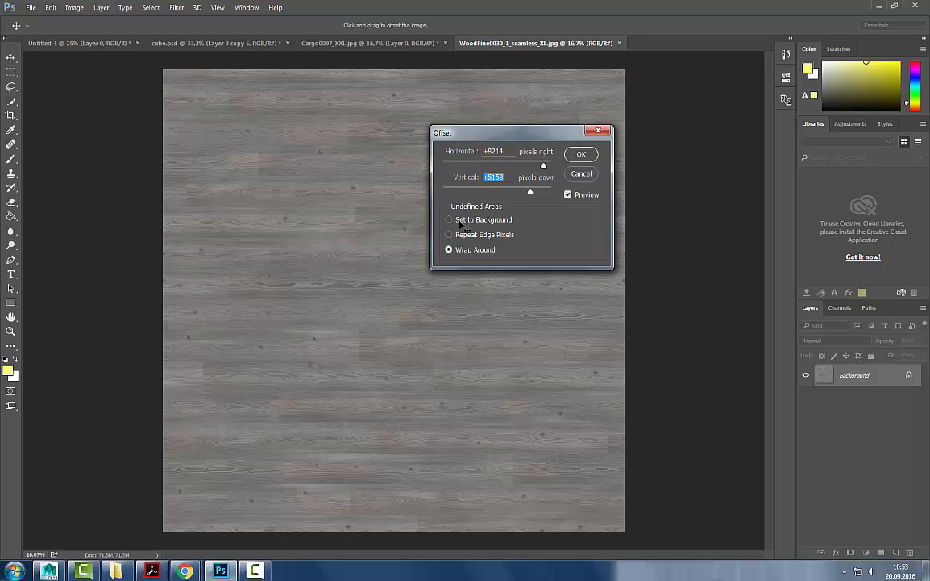
{"action": "mouse_move", "coordinate": [531, 192]}
{"action": "left_mouse_down"}
{"action": "mouse_move", "coordinate": [519, 193]}
{"action": "mouse_move", "coordinate": [531, 195]}
{"action": "left_mouse_up"}
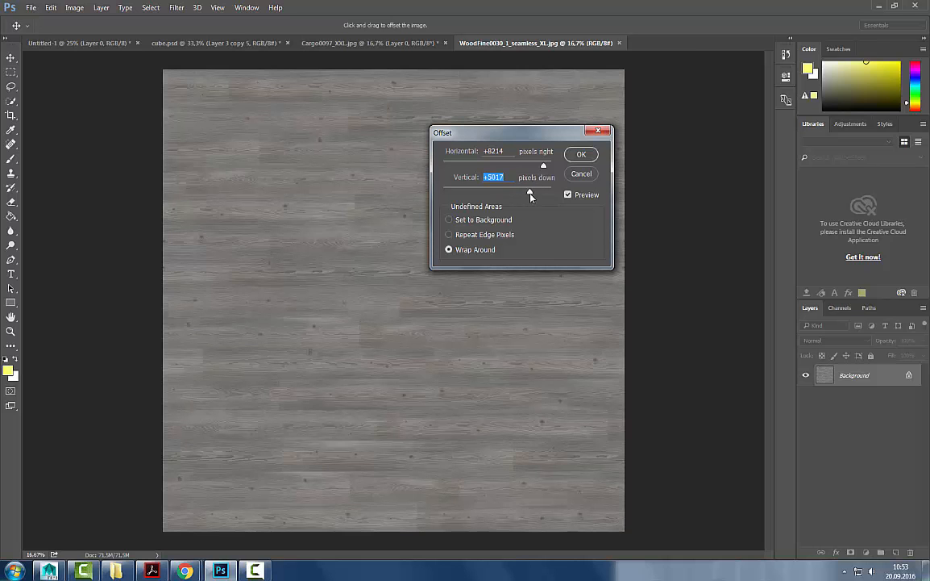
{"action": "left_click", "coordinate": [581, 173]}
- On textures.com, browse from the home page to the Soil > Beach Sand textures
{"action": "key", "text": "z"}
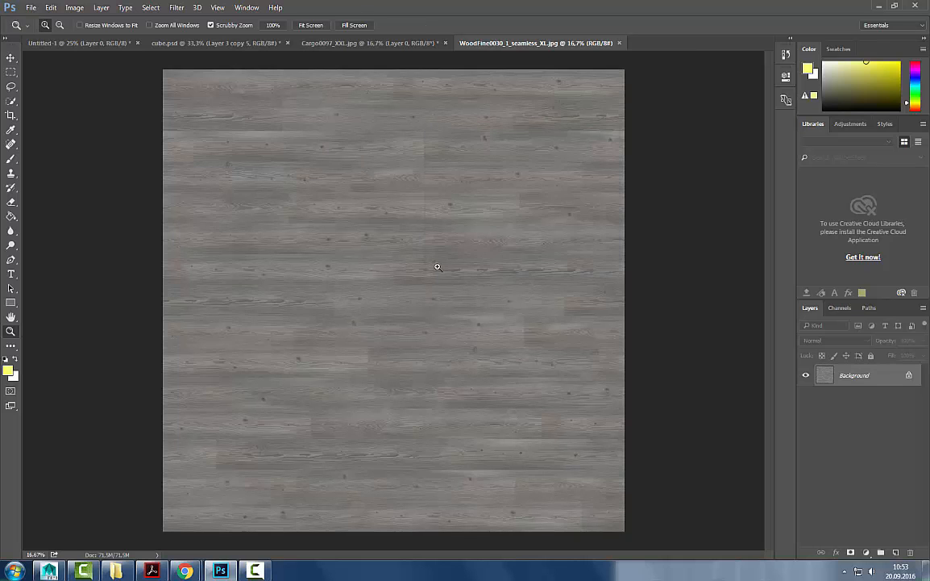
{"action": "mouse_move", "coordinate": [190, 571]}
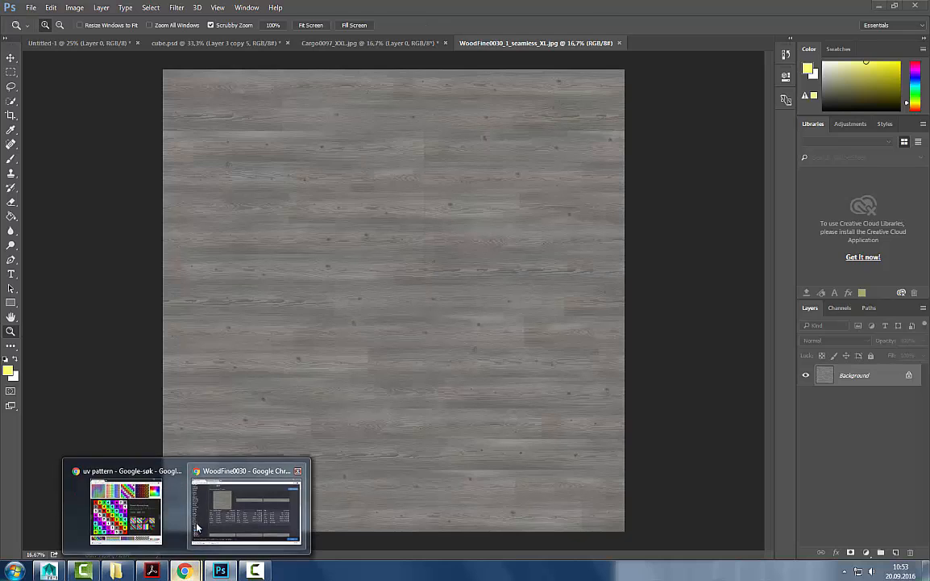
{"action": "left_click", "coordinate": [249, 504]}
{"action": "scroll", "coordinate": [389, 322], "scroll_direction": "up", "scroll_amount": 2}
{"action": "scroll", "coordinate": [389, 322], "scroll_direction": "down", "scroll_amount": 5}
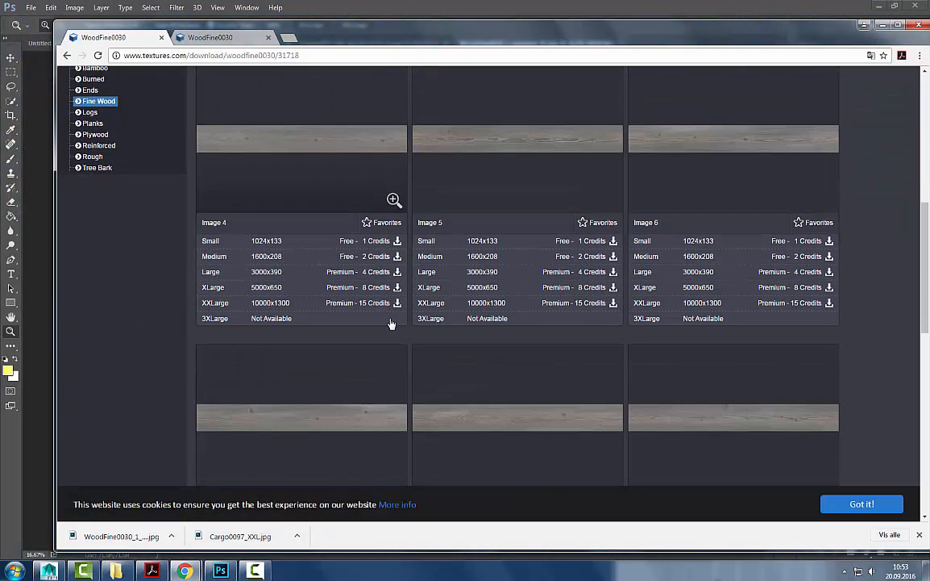
{"action": "left_click", "coordinate": [67, 54]}
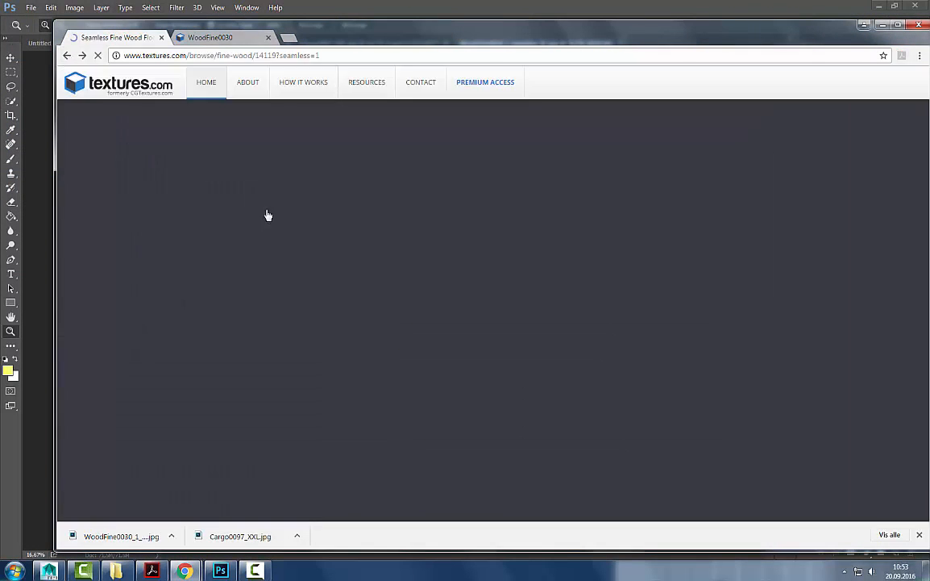
{"action": "scroll", "coordinate": [259, 220], "scroll_direction": "up", "scroll_amount": 2}
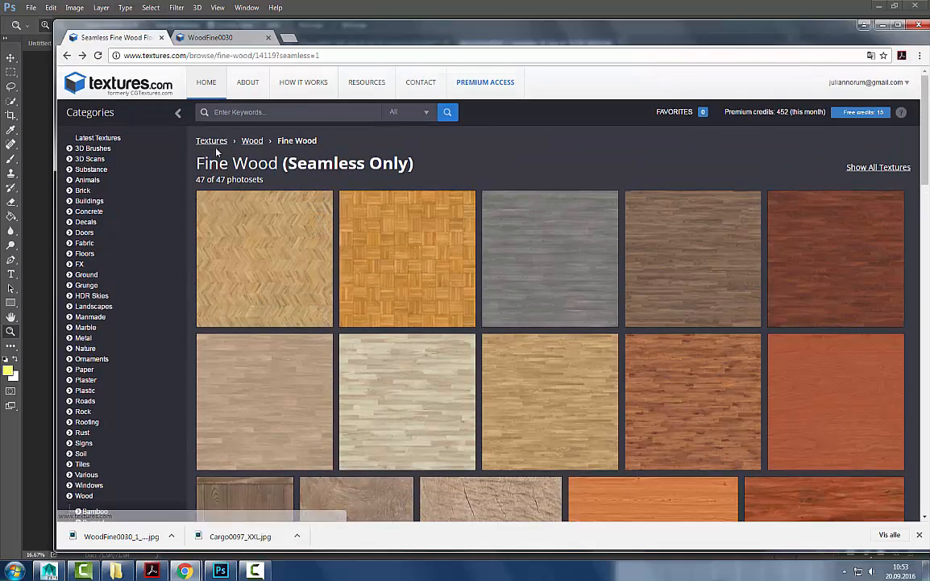
{"action": "left_click", "coordinate": [462, 227]}
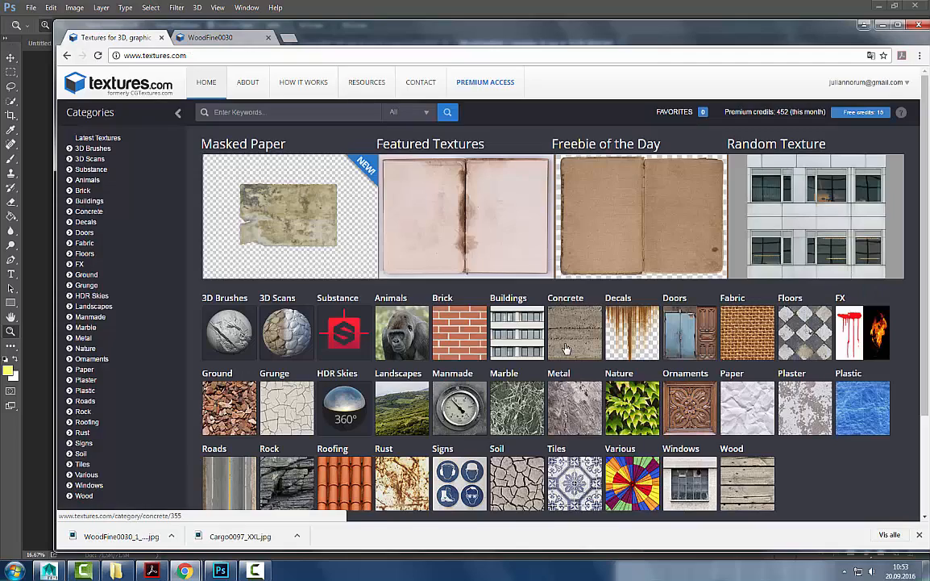
{"action": "scroll", "coordinate": [430, 395], "scroll_direction": "down", "scroll_amount": 3}
{"action": "left_click", "coordinate": [516, 351]}
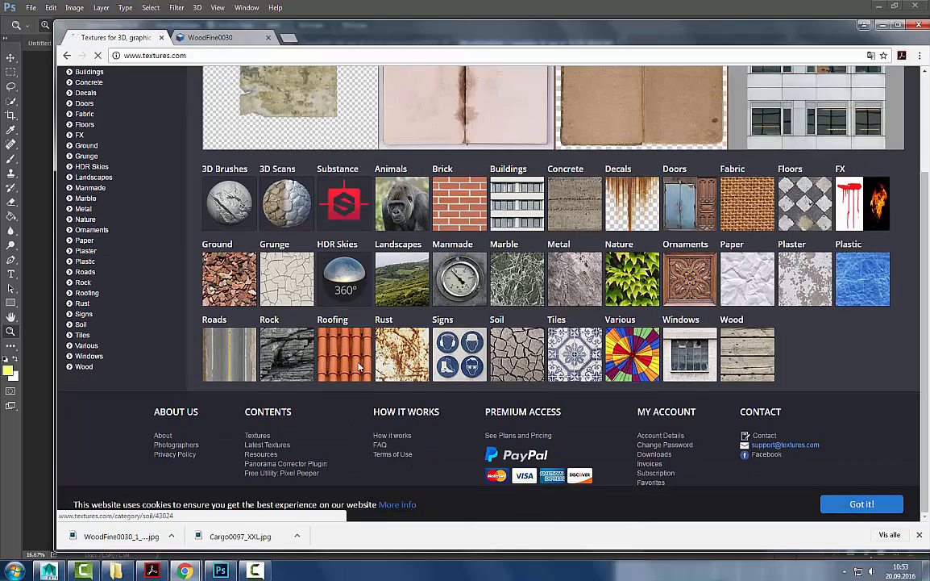
{"action": "scroll", "coordinate": [378, 321], "scroll_direction": "down", "scroll_amount": 2}
{"action": "left_click", "coordinate": [300, 222]}
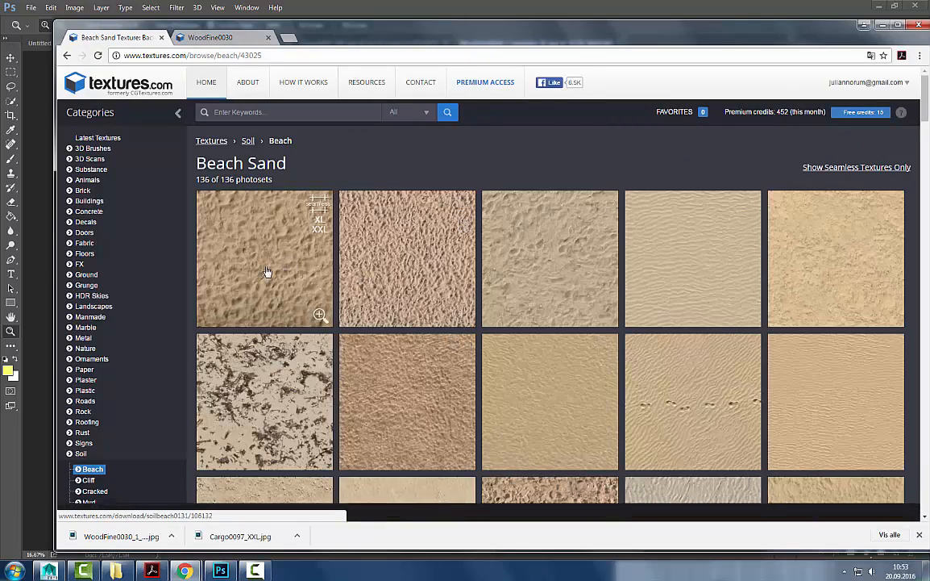
- Download SoilBeach0087's seamless XLarge image into the images folder, spending credits
{"action": "scroll", "coordinate": [270, 272], "scroll_direction": "down", "scroll_amount": 2}
{"action": "left_click", "coordinate": [698, 182]}
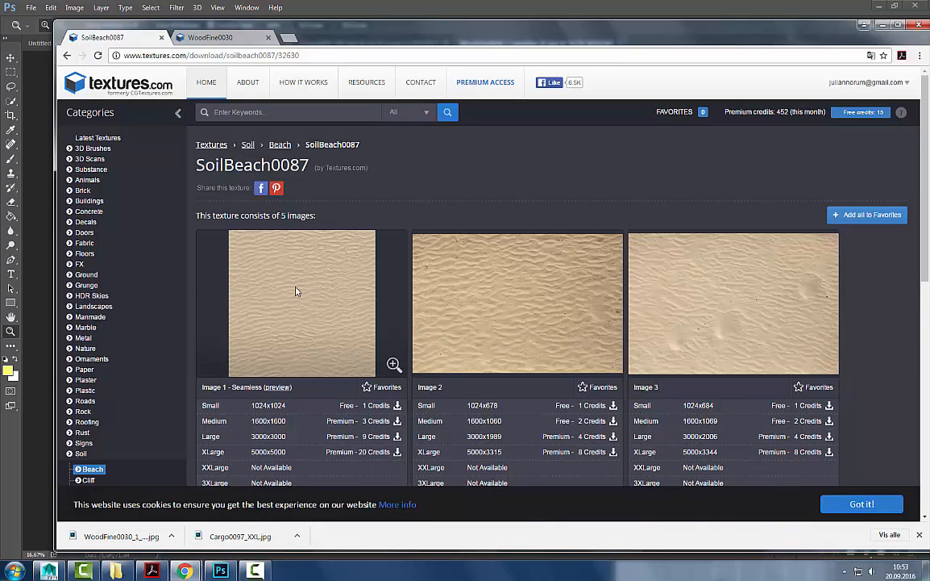
{"action": "left_click", "coordinate": [397, 452]}
{"action": "left_click", "coordinate": [391, 286]}
{"action": "key", "text": "Return"}
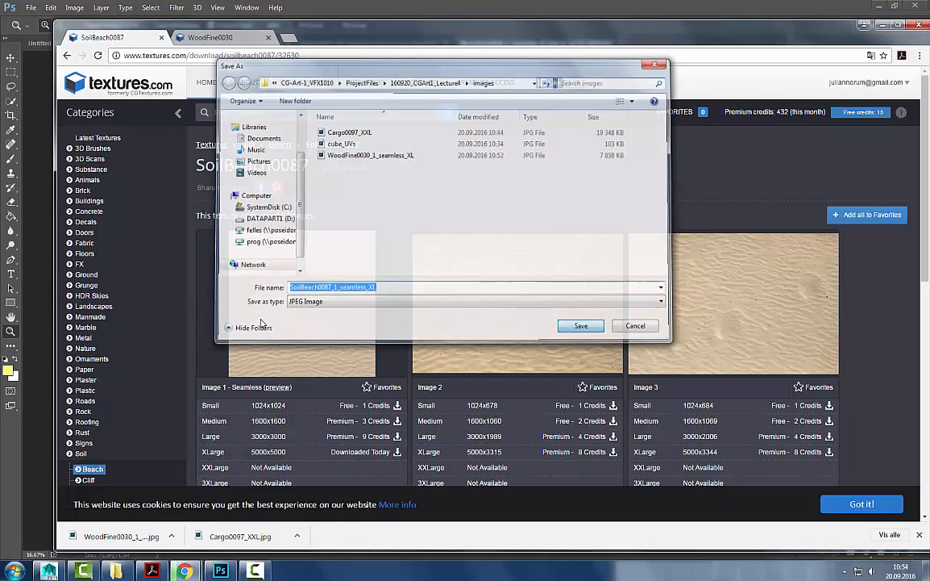
- Open SoilBeach0087_1_seamless_XL.jpg from the images folder in Photoshop
{"action": "key", "text": "alt+Tab"}
{"action": "left_click", "coordinate": [428, 215]}
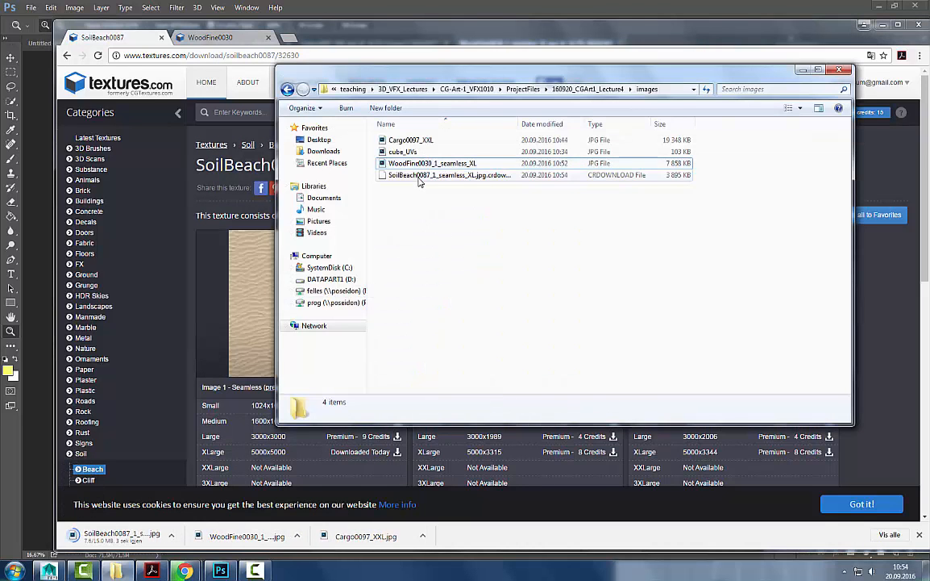
{"action": "left_click", "coordinate": [417, 177]}
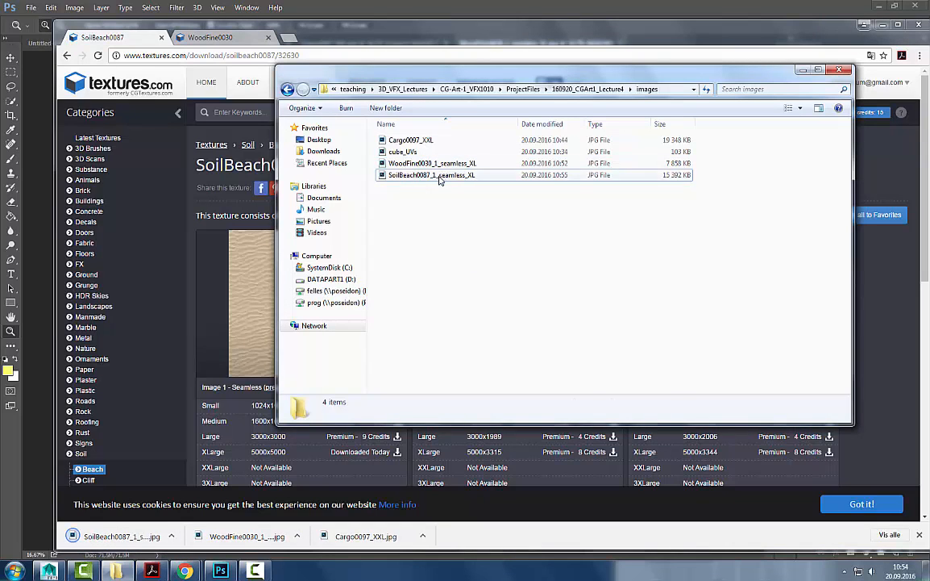
{"action": "right_click", "coordinate": [408, 177]}
{"action": "mouse_move", "coordinate": [467, 323]}
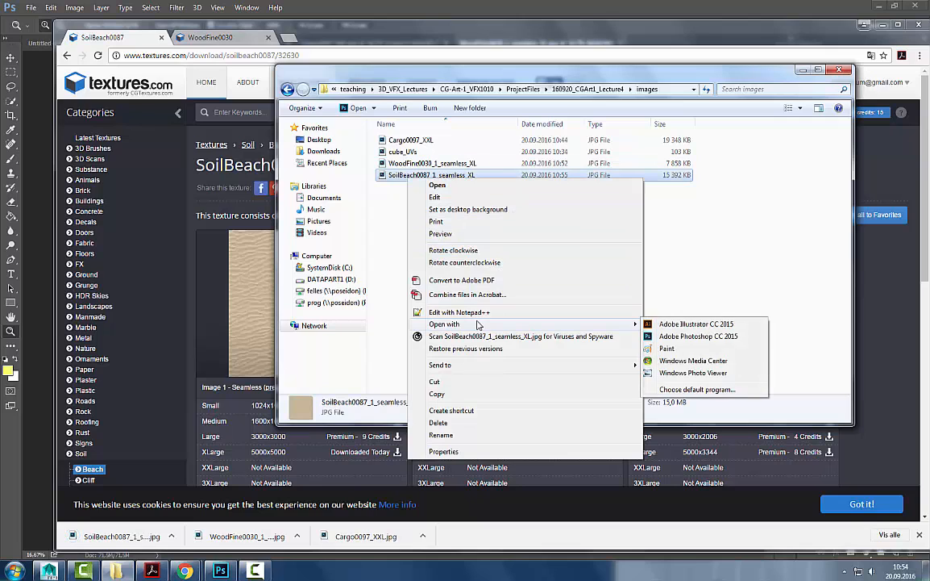
{"action": "left_click", "coordinate": [697, 337]}
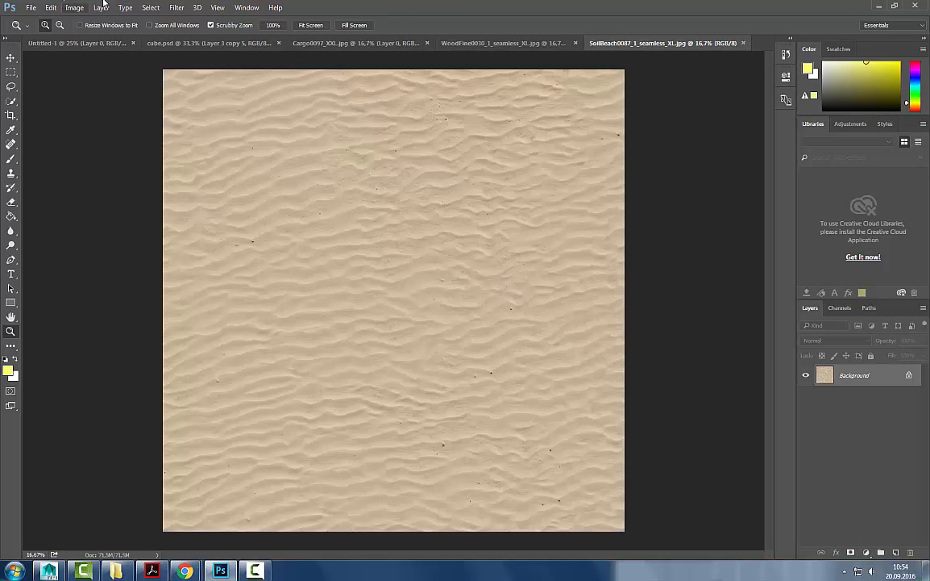
- Wrap-offset the sand texture +3231 px both ways, then convert Background to Layer 0
{"action": "left_click", "coordinate": [152, 8]}
{"action": "mouse_move", "coordinate": [176, 8]}
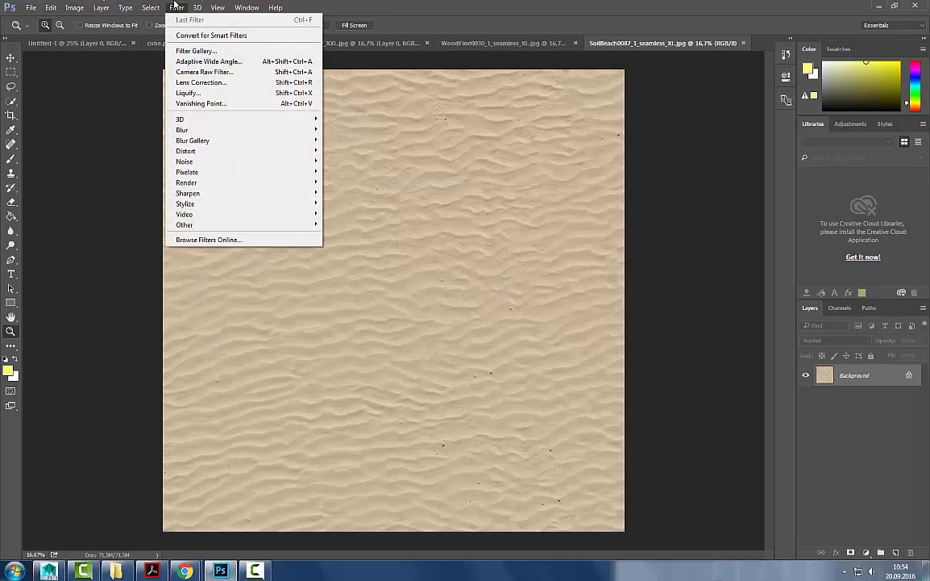
{"action": "mouse_move", "coordinate": [190, 225]}
{"action": "left_click", "coordinate": [346, 274]}
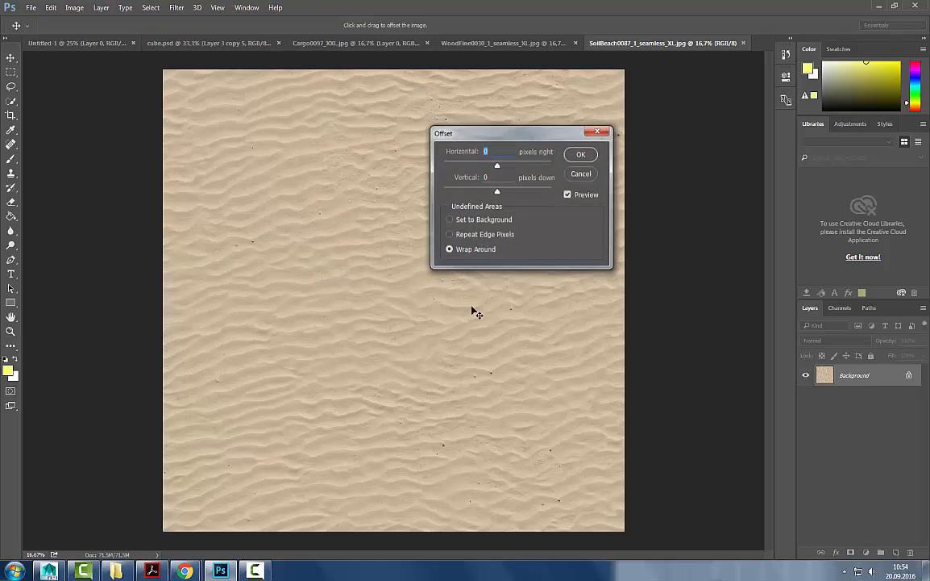
{"action": "left_click_drag", "start_coordinate": [499, 162], "coordinate": [520, 191]}
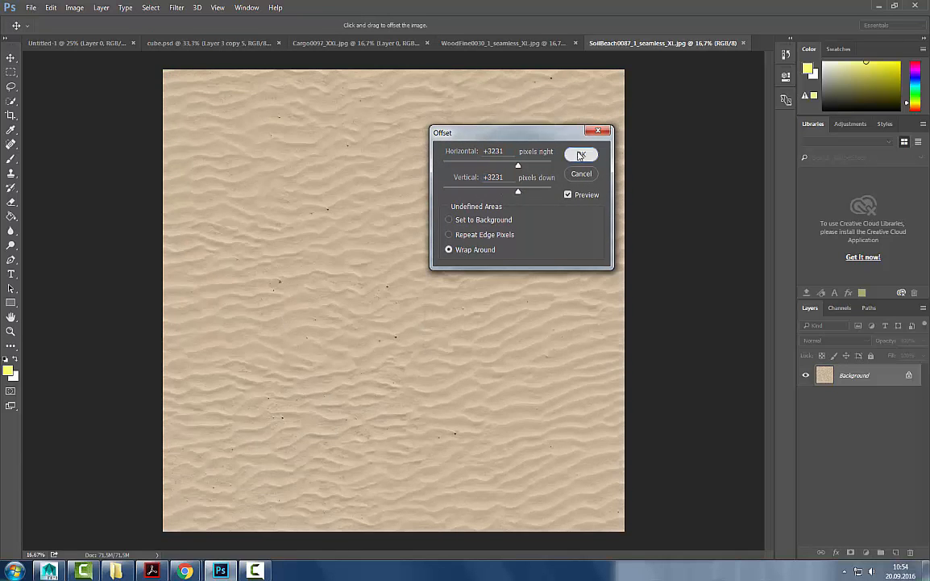
{"action": "key", "text": "Return"}
{"action": "double_click", "coordinate": [825, 376]}
{"action": "key", "text": "Return"}
- Resize the canvas to 50% width and 50% height, accepting the clipping
{"action": "left_click", "coordinate": [95, 7]}
{"action": "left_click", "coordinate": [2, 125]}
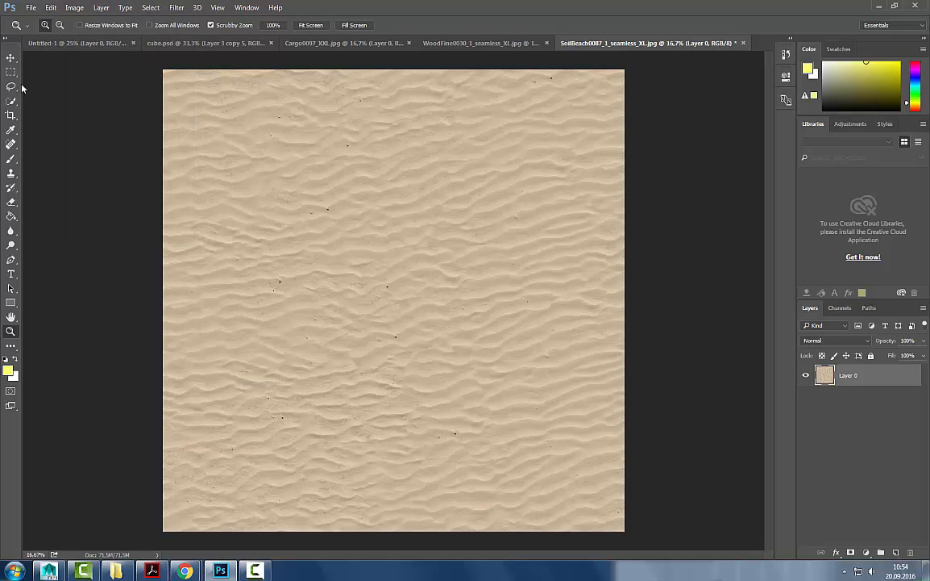
{"action": "left_click", "coordinate": [73, 7]}
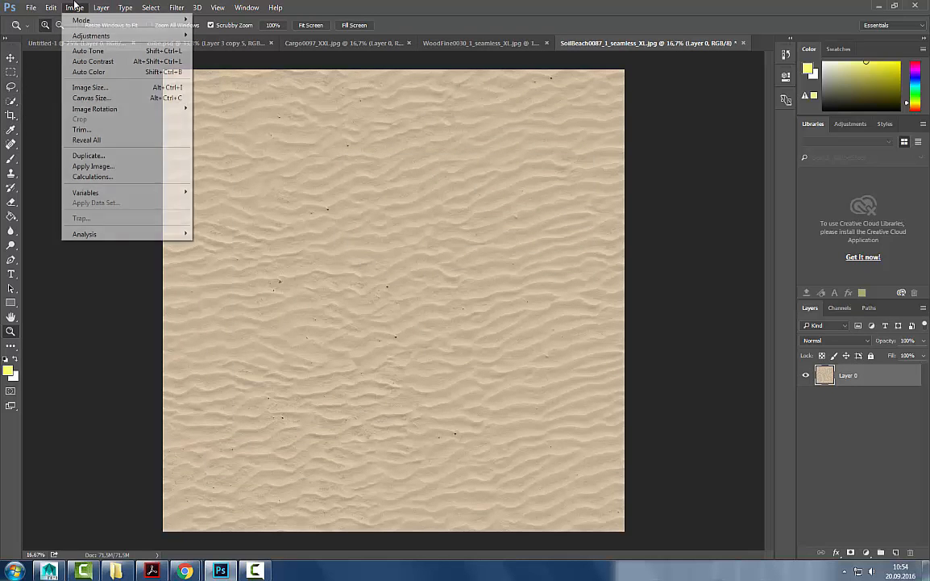
{"action": "left_click", "coordinate": [108, 99]}
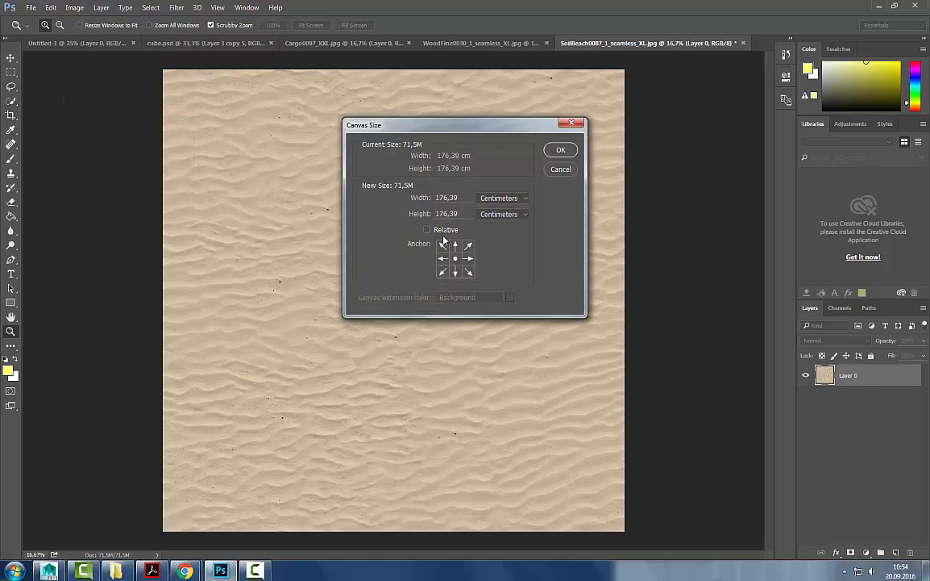
{"action": "left_click", "coordinate": [504, 198]}
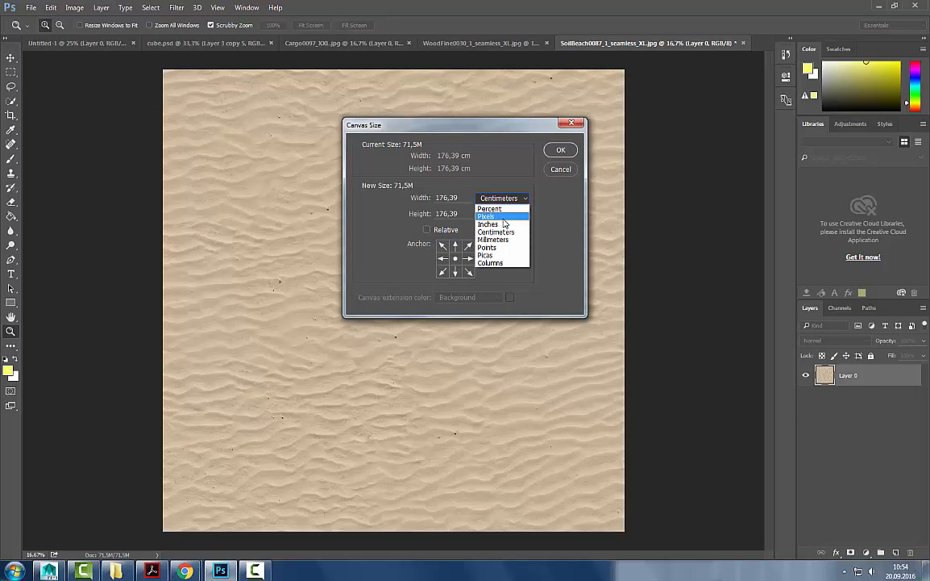
{"action": "left_click", "coordinate": [496, 214]}
{"action": "left_click", "coordinate": [515, 199]}
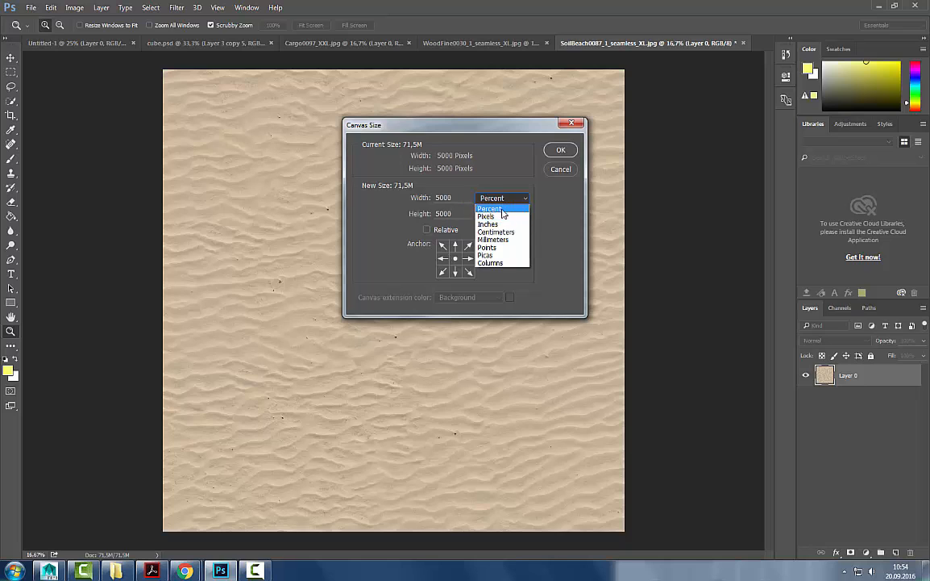
{"action": "left_click", "coordinate": [503, 209]}
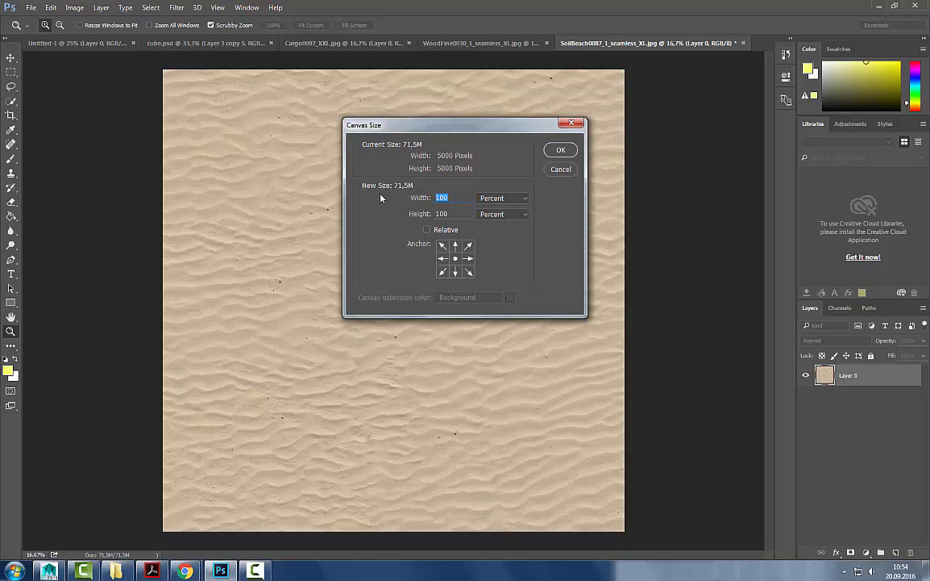
{"action": "type", "text": "50"}
{"action": "key", "text": "Tab"}
{"action": "key", "text": "Tab"}
{"action": "type", "text": "50"}
{"action": "left_click", "coordinate": [562, 150]}
{"action": "key", "text": "Return"}
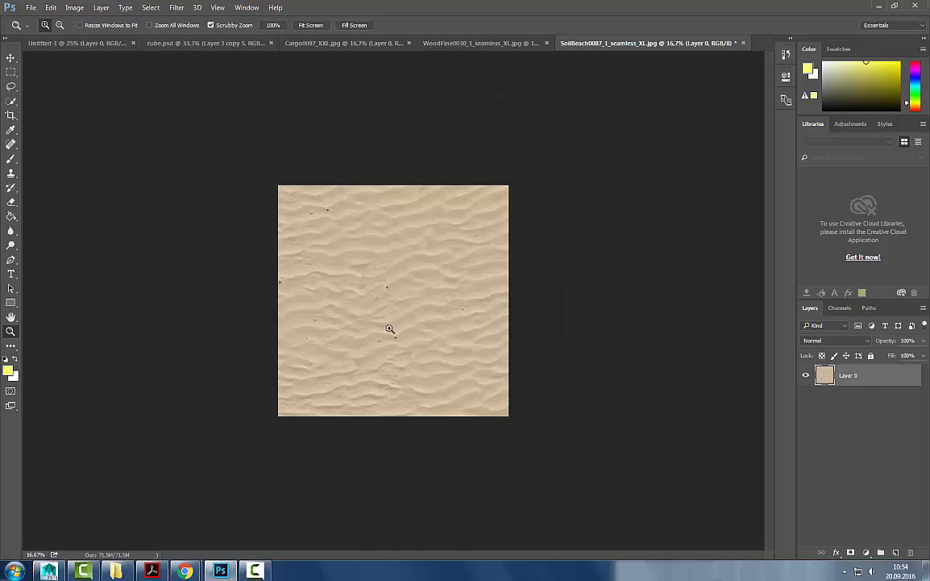
- Select the whole canvas and crop the image to it
{"action": "left_click", "coordinate": [80, 6]}
{"action": "left_click", "coordinate": [405, 361]}
{"action": "key", "text": "ctrl+a"}
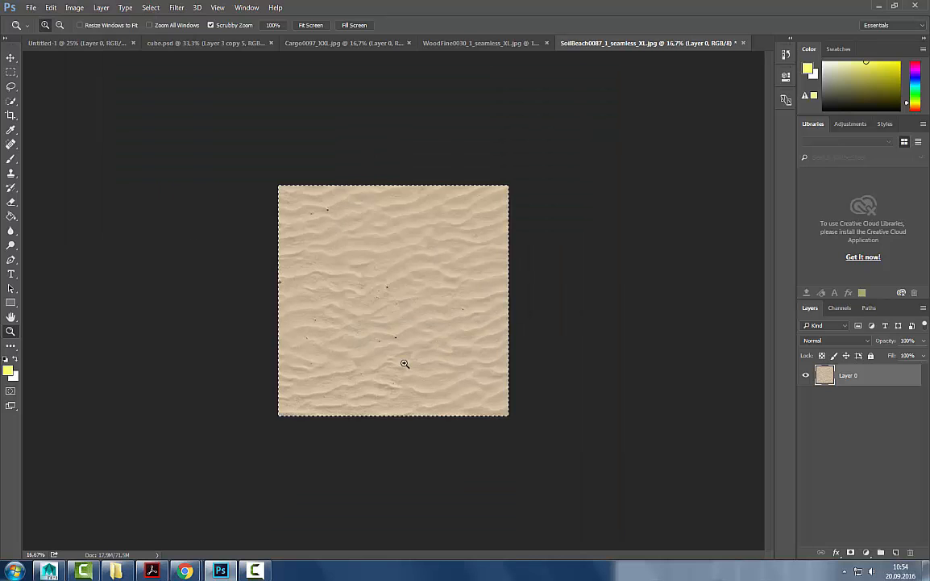
{"action": "left_click", "coordinate": [99, 11]}
{"action": "mouse_move", "coordinate": [77, 6]}
{"action": "left_click", "coordinate": [81, 119]}
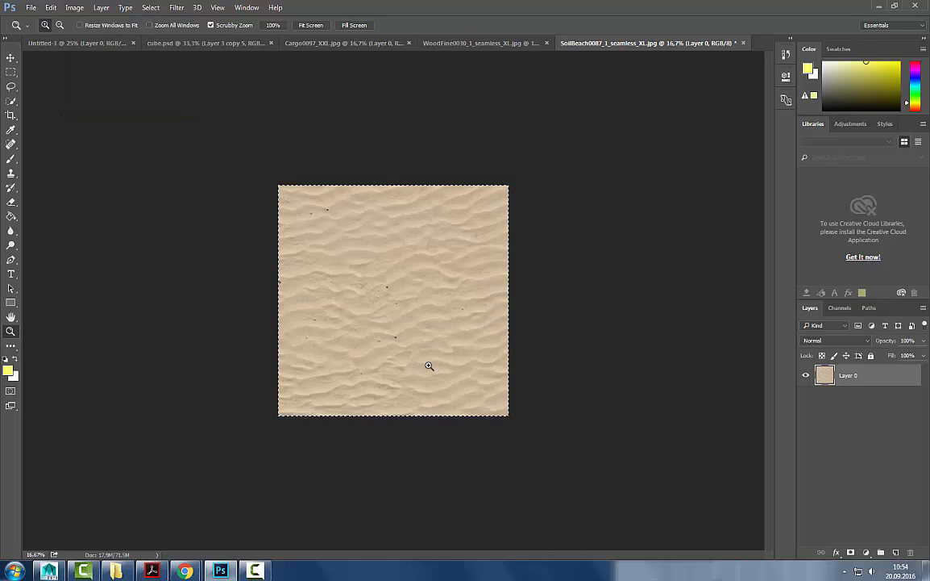
- Wrap-offset the cropped sand square +3469 px horizontally and +2211 px vertically
{"action": "left_click", "coordinate": [125, 7]}
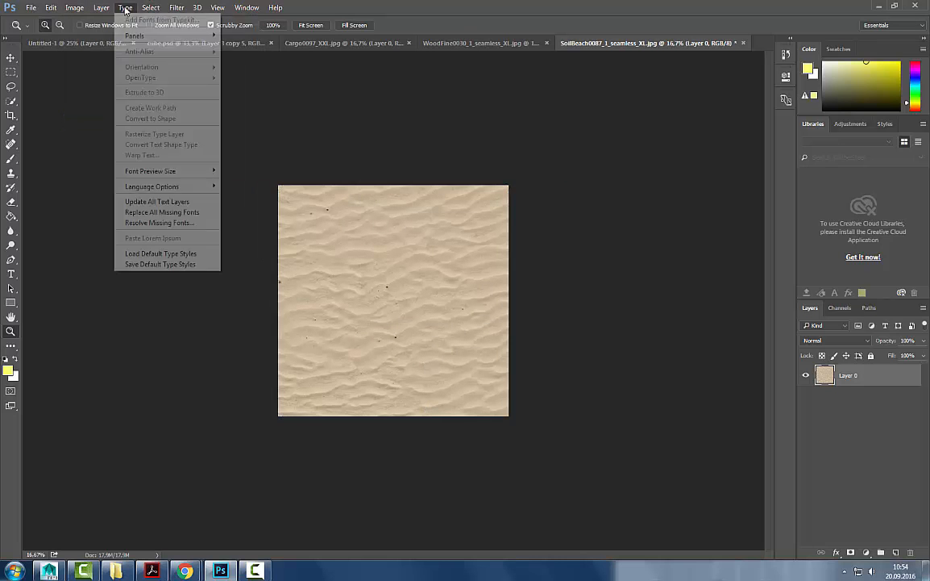
{"action": "mouse_move", "coordinate": [177, 8]}
{"action": "mouse_move", "coordinate": [242, 225]}
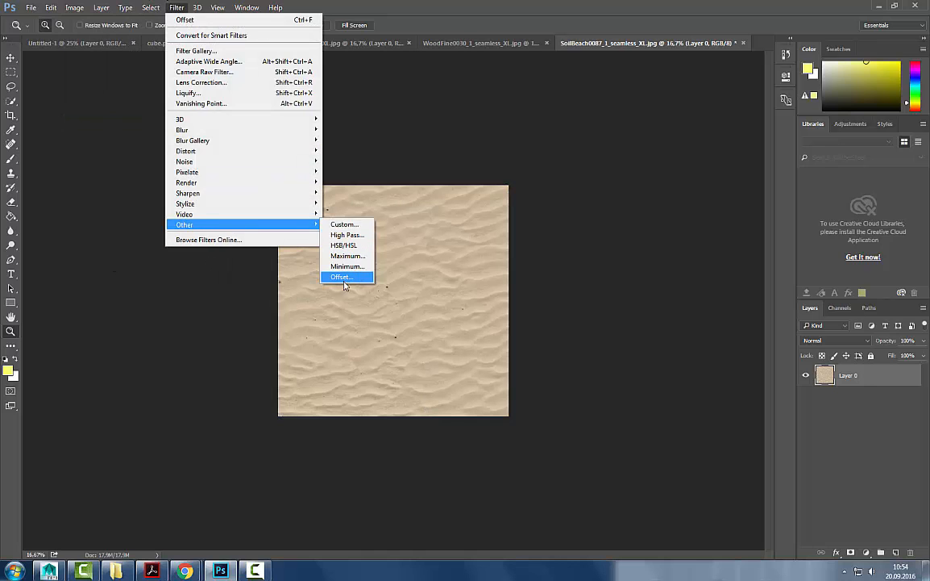
{"action": "left_click", "coordinate": [314, 250]}
{"action": "left_click_drag", "start_coordinate": [532, 193], "coordinate": [539, 167]}
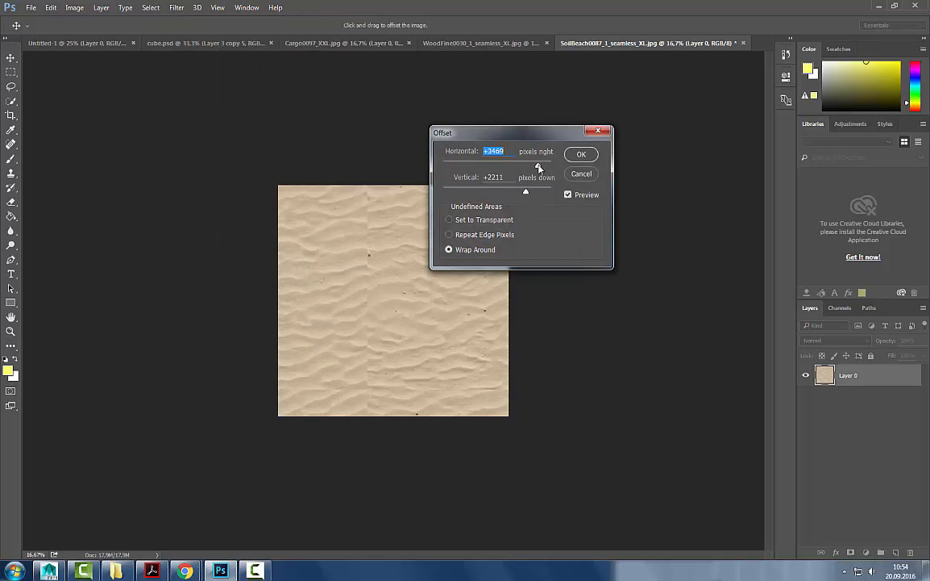
{"action": "left_click", "coordinate": [581, 154]}
- Zoom in and out on the image to inspect the exposed seams
{"action": "key", "text": "z"}
{"action": "left_click", "coordinate": [405, 244]}
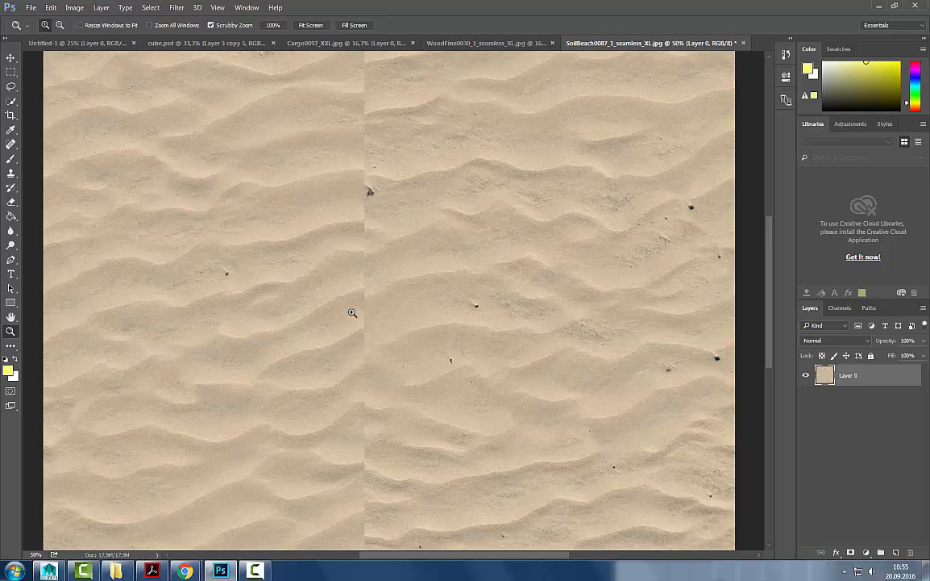
{"action": "left_click", "coordinate": [352, 312], "text": "alt"}
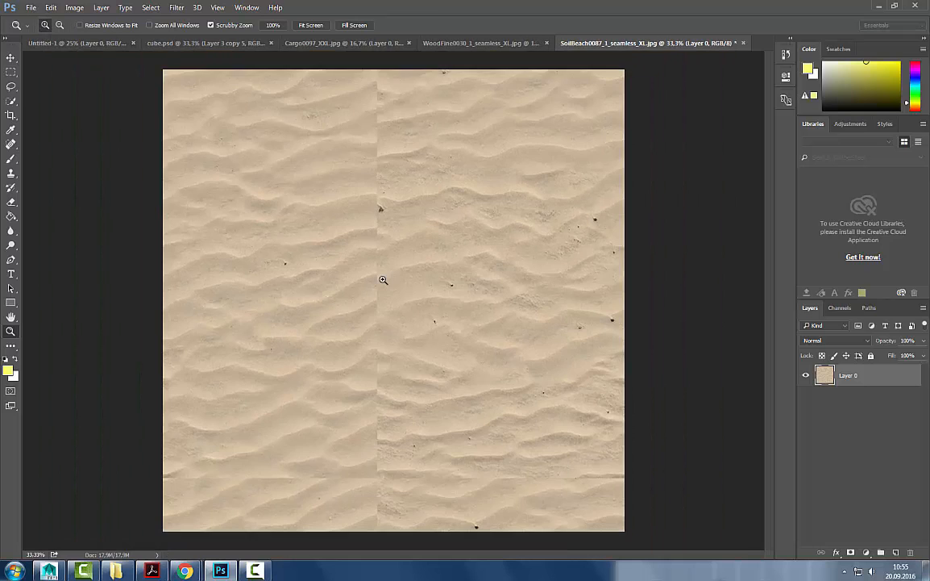
{"action": "left_click", "coordinate": [383, 280]}
{"action": "left_click", "coordinate": [357, 266], "text": "alt"}
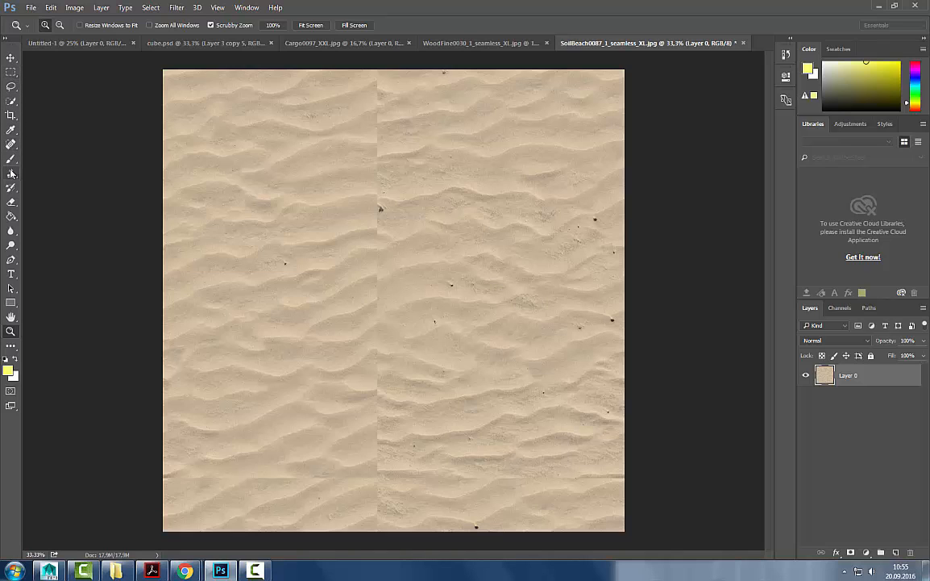
- Pick the Clone Stamp Tool after looking over the healing and brush tool variants
{"action": "left_click", "coordinate": [16, 144]}
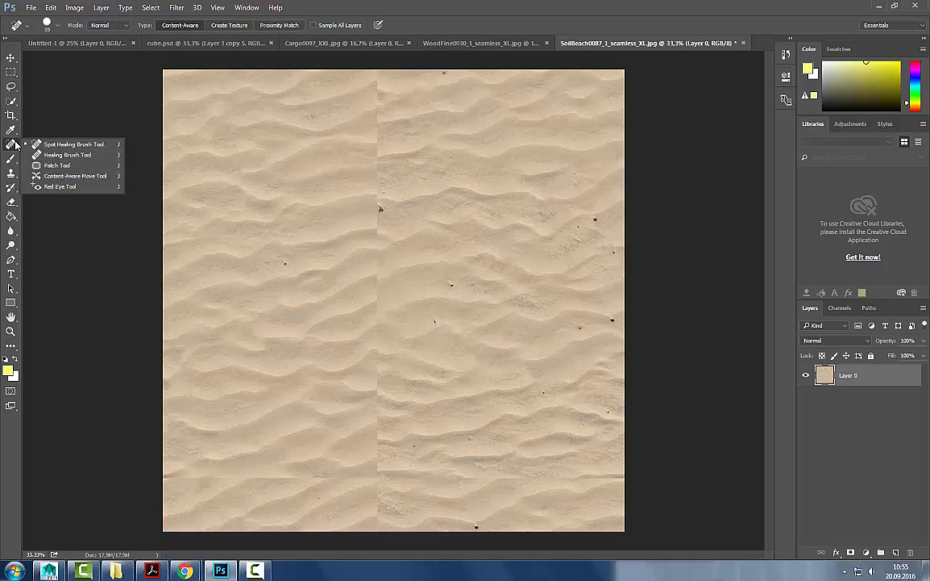
{"action": "left_click", "coordinate": [15, 145]}
{"action": "left_click", "coordinate": [11, 131]}
{"action": "left_click", "coordinate": [12, 145]}
{"action": "left_click", "coordinate": [11, 159]}
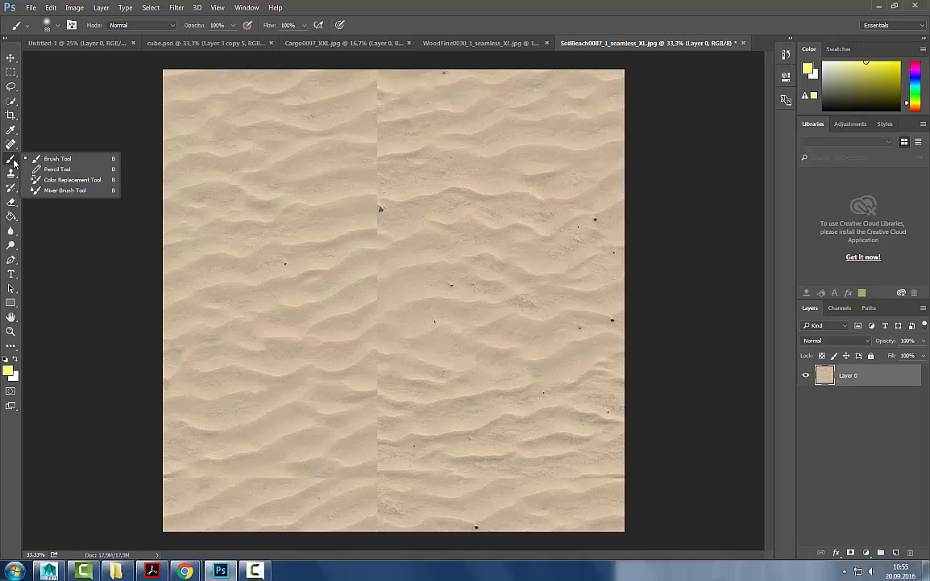
{"action": "left_click", "coordinate": [14, 162]}
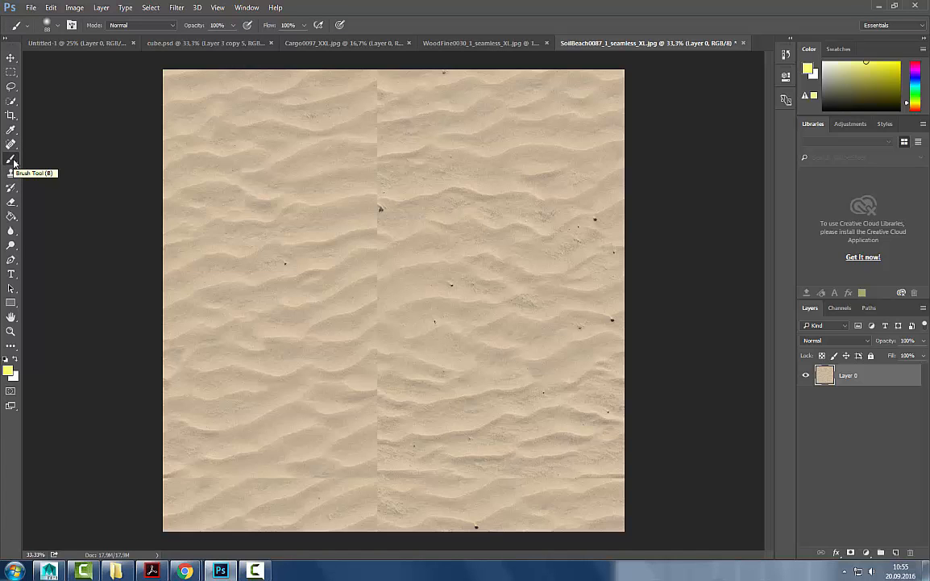
{"action": "left_click", "coordinate": [15, 174]}
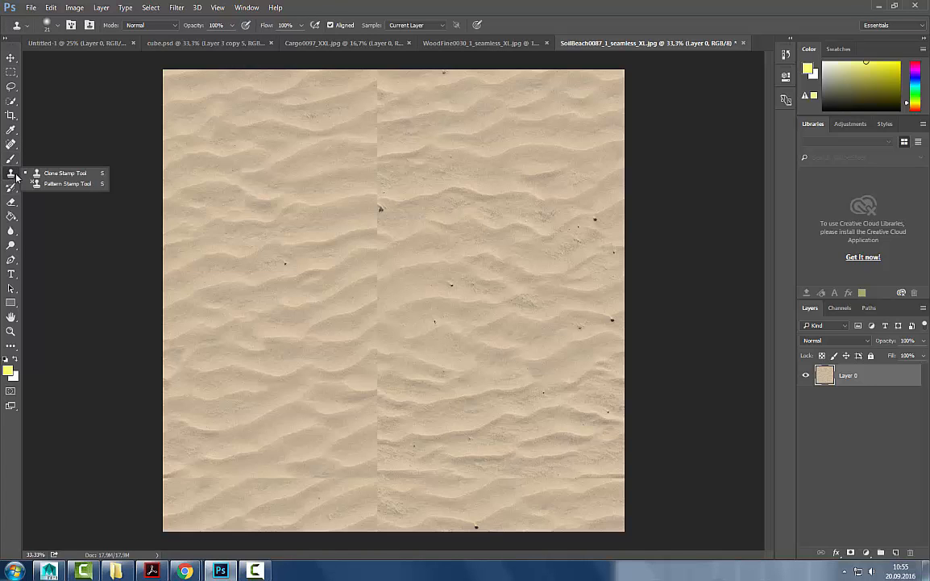
{"action": "left_click", "coordinate": [13, 174]}
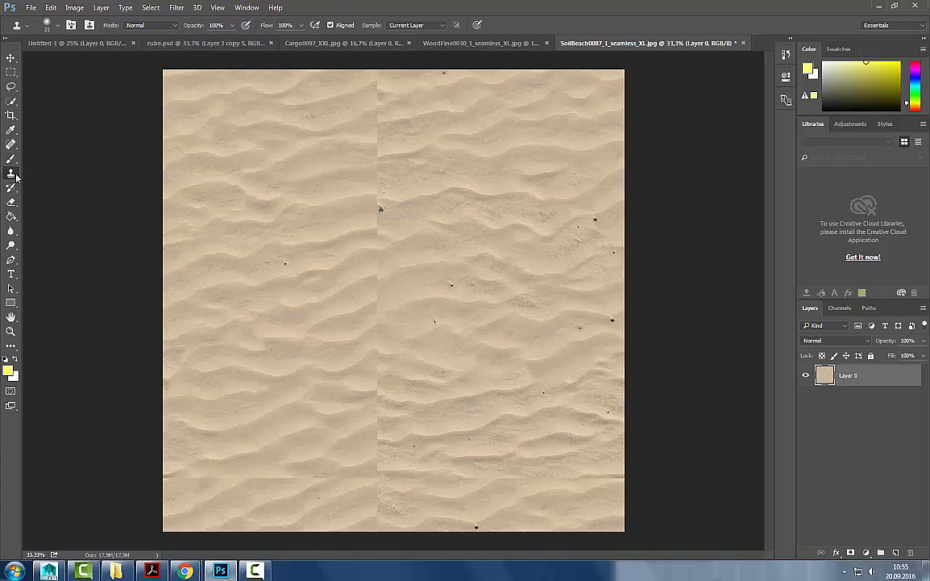
- Clone clean sand over the central seam and dark specks with a larger brush
{"action": "left_click", "coordinate": [270, 228], "text": "alt"}
{"action": "right_click", "coordinate": [337, 227]}
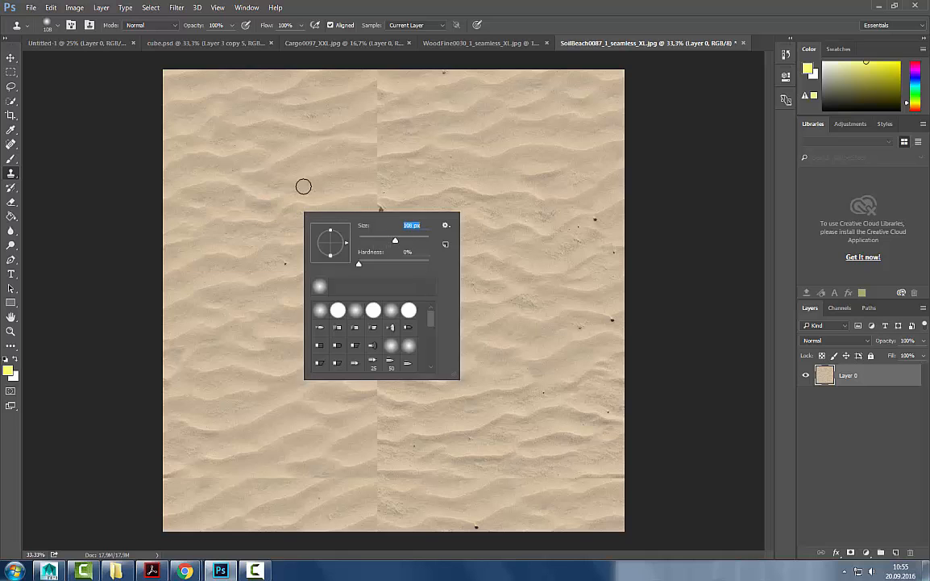
{"action": "left_click", "coordinate": [261, 185]}
{"action": "mouse_move", "coordinate": [360, 198]}
{"action": "left_mouse_down"}
{"action": "mouse_move", "coordinate": [377, 195]}
{"action": "mouse_move", "coordinate": [390, 241]}
{"action": "mouse_move", "coordinate": [393, 233]}
{"action": "left_mouse_up"}
{"action": "left_click", "coordinate": [388, 226]}
{"action": "left_click", "coordinate": [341, 238], "text": "alt"}
{"action": "left_click", "coordinate": [417, 233], "text": "alt"}
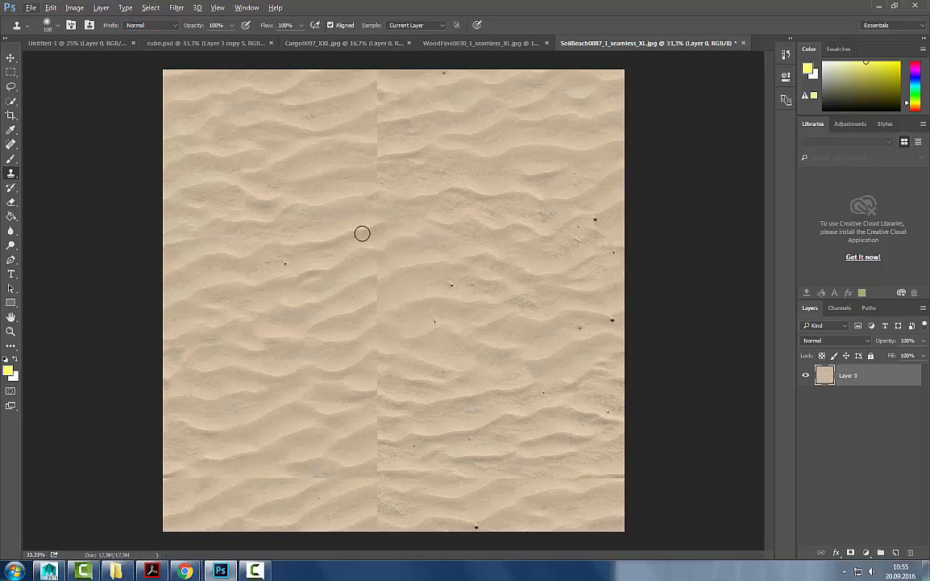
{"action": "left_click", "coordinate": [425, 198], "text": "alt"}
- Zoom in to check the patched seam, zoom back out, and duplicate Layer 0
{"action": "key", "text": "z"}
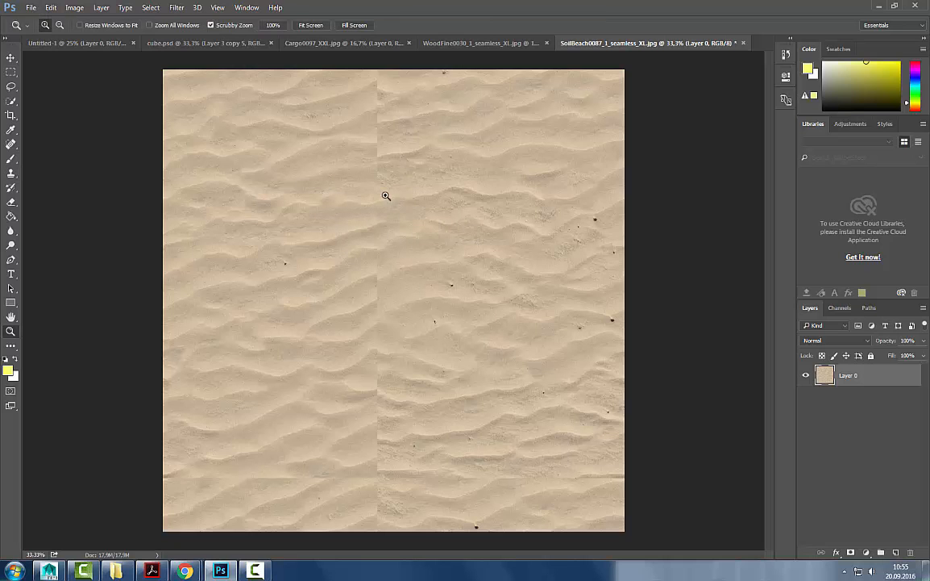
{"action": "left_click", "coordinate": [401, 239]}
{"action": "left_click", "coordinate": [411, 201]}
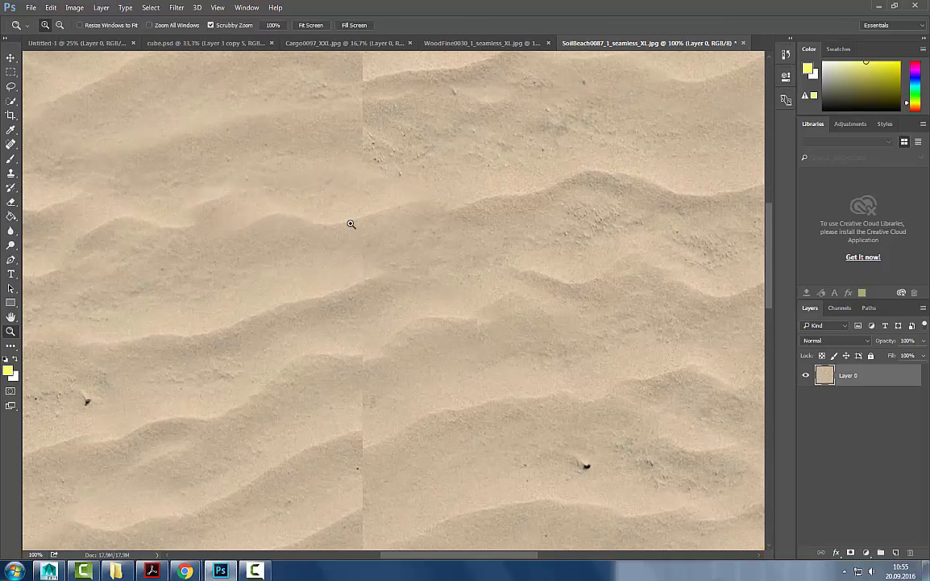
{"action": "left_click", "coordinate": [380, 250], "text": "alt"}
{"action": "left_click", "coordinate": [378, 252], "text": "alt"}
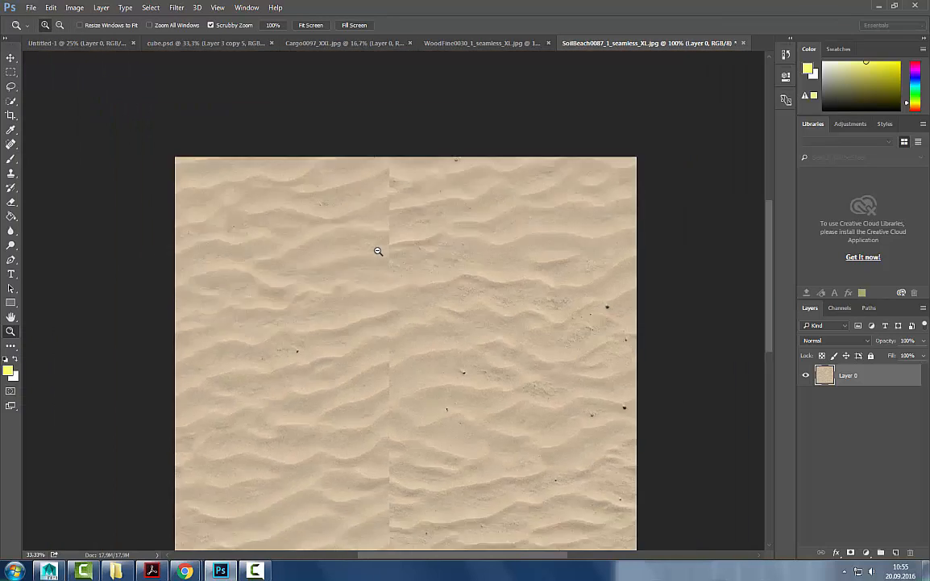
{"action": "left_click_drag", "start_coordinate": [866, 470], "coordinate": [896, 552]}
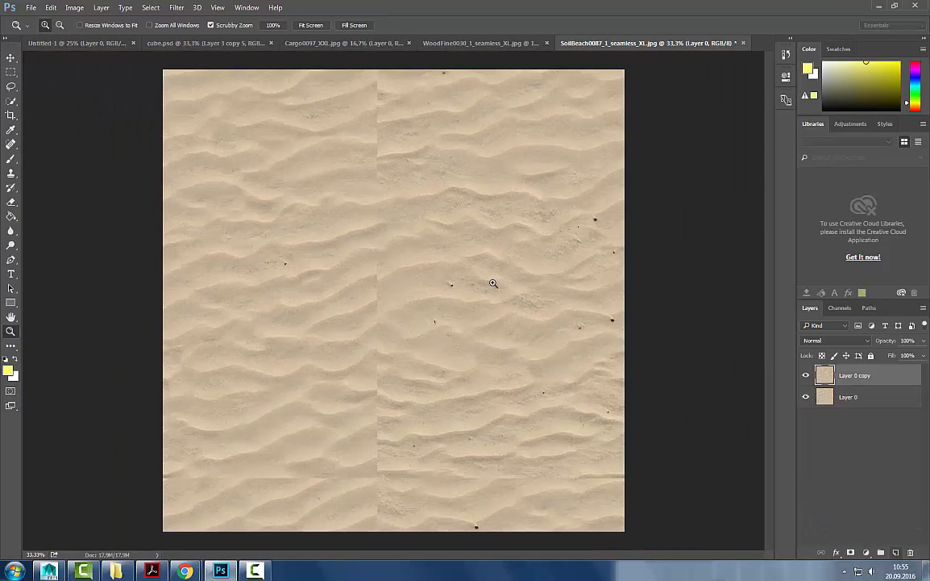
- Shift Layer 0 copy about 75 px left and give the marquee a 20 px feather
{"action": "key", "text": "v"}
{"action": "left_click_drag", "start_coordinate": [506, 286], "coordinate": [443, 285]}
{"action": "key", "text": "m"}
{"action": "left_click_drag", "start_coordinate": [293, 69], "coordinate": [329, 531]}
{"action": "left_click_drag", "start_coordinate": [148, 26], "coordinate": [61, 29]}
{"action": "type", "text": "20"}
{"action": "key", "text": "Return"}
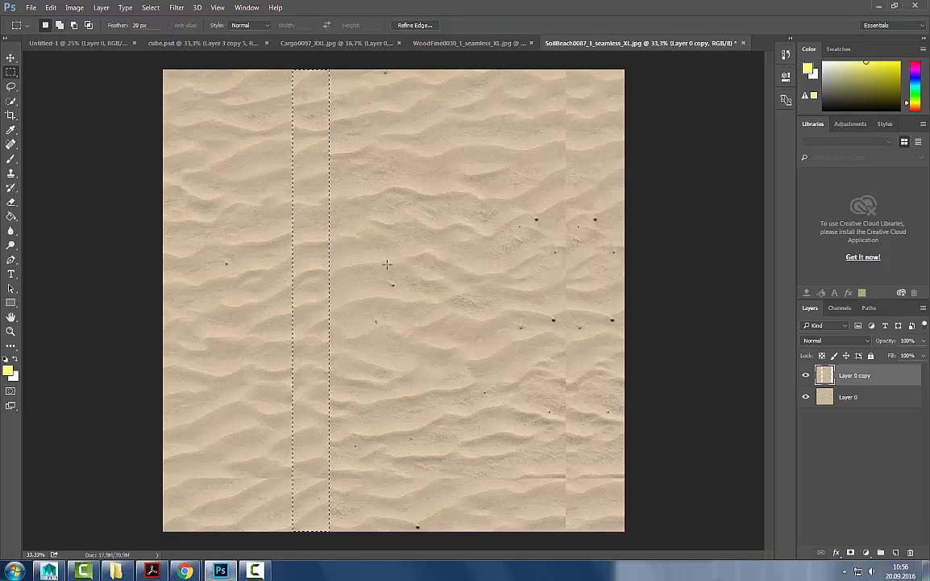
- Clear the copied layer's feathered left strip to blend the old seam, then deselect
{"action": "left_click", "coordinate": [404, 307]}
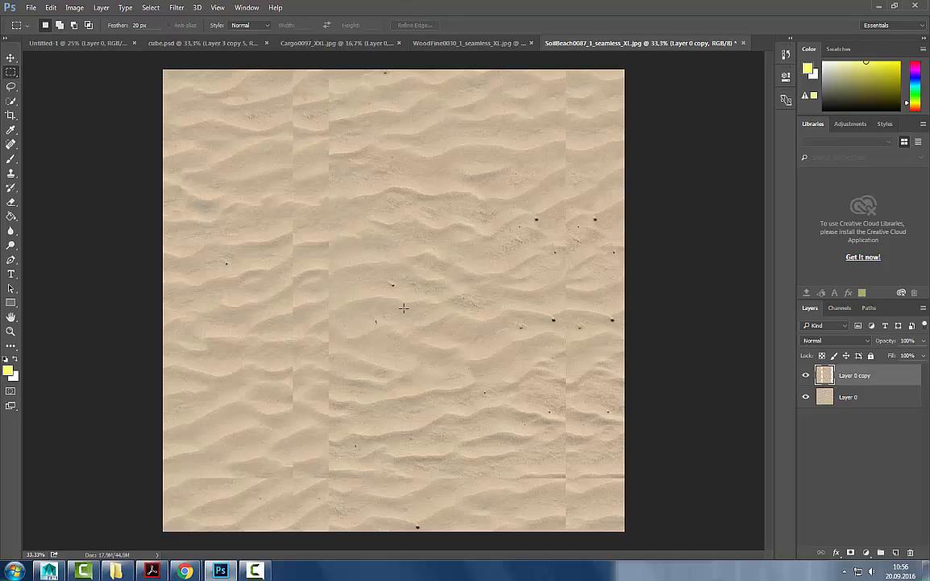
{"action": "key", "text": "ctrl+alt+z"}
{"action": "key", "text": "ctrl+alt+z"}
{"action": "key", "text": "ctrl+alt+z"}
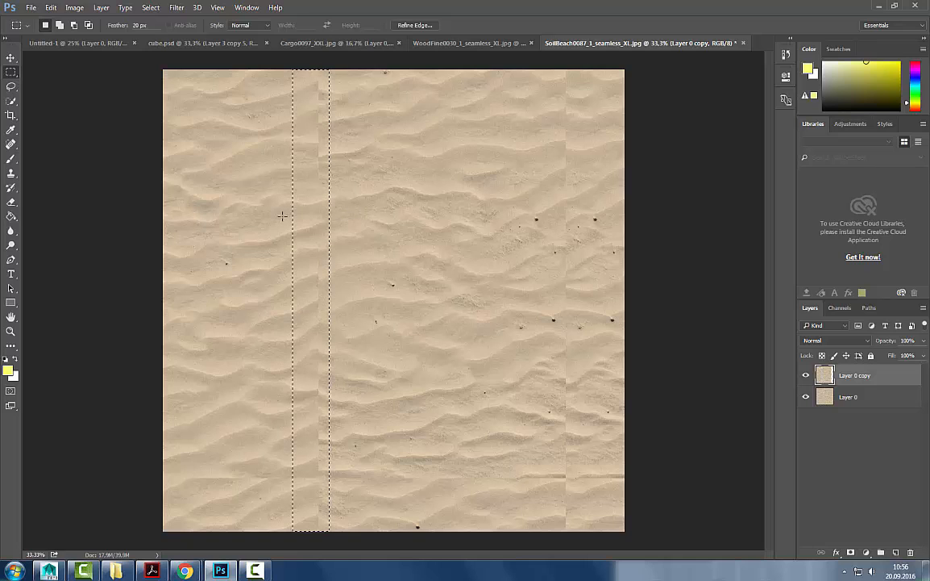
{"action": "left_click_drag", "start_coordinate": [320, 65], "coordinate": [163, 531]}
{"action": "left_click", "coordinate": [320, 337]}
{"action": "key", "text": "e"}
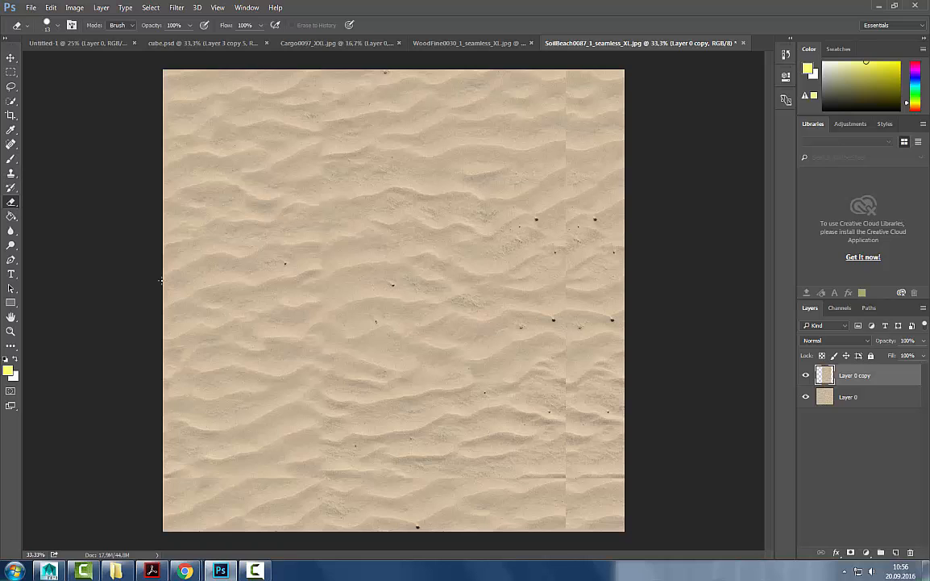
- Set the standard Eraser to 0% hardness and about 108 px
{"action": "left_click", "coordinate": [11, 203]}
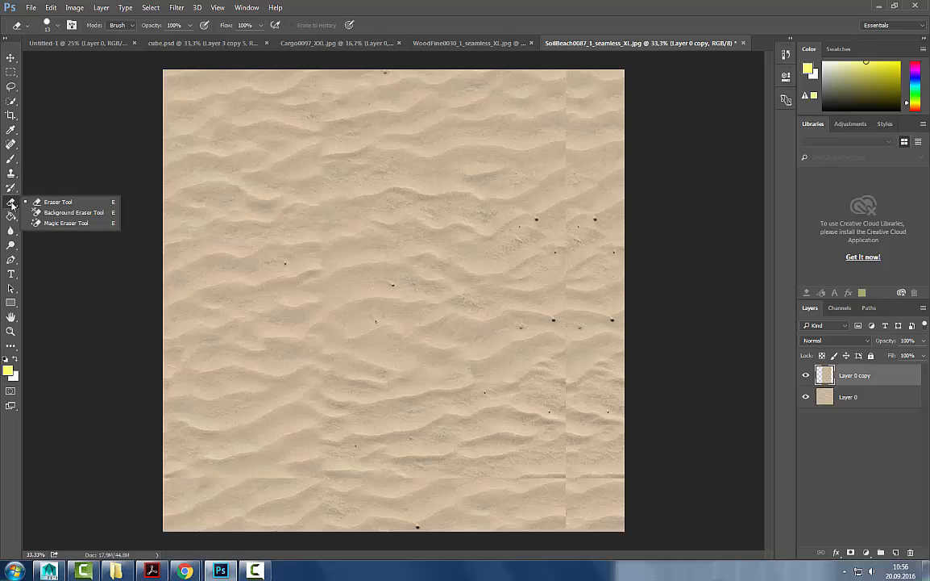
{"action": "left_click", "coordinate": [56, 202]}
{"action": "right_click", "coordinate": [453, 212]}
{"action": "mouse_move", "coordinate": [469, 216]}
{"action": "left_mouse_down"}
{"action": "mouse_move", "coordinate": [425, 237]}
{"action": "mouse_move", "coordinate": [477, 216]}
{"action": "left_mouse_up"}
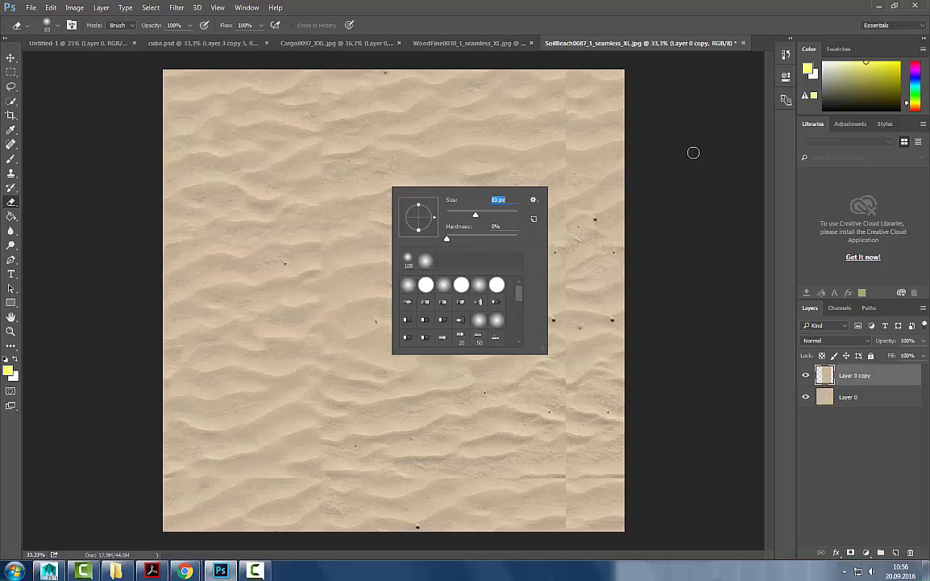
{"action": "left_click", "coordinate": [694, 153]}
{"action": "right_click", "coordinate": [323, 125]}
{"action": "left_click_drag", "start_coordinate": [411, 152], "coordinate": [418, 153]}
{"action": "left_click", "coordinate": [649, 127]}
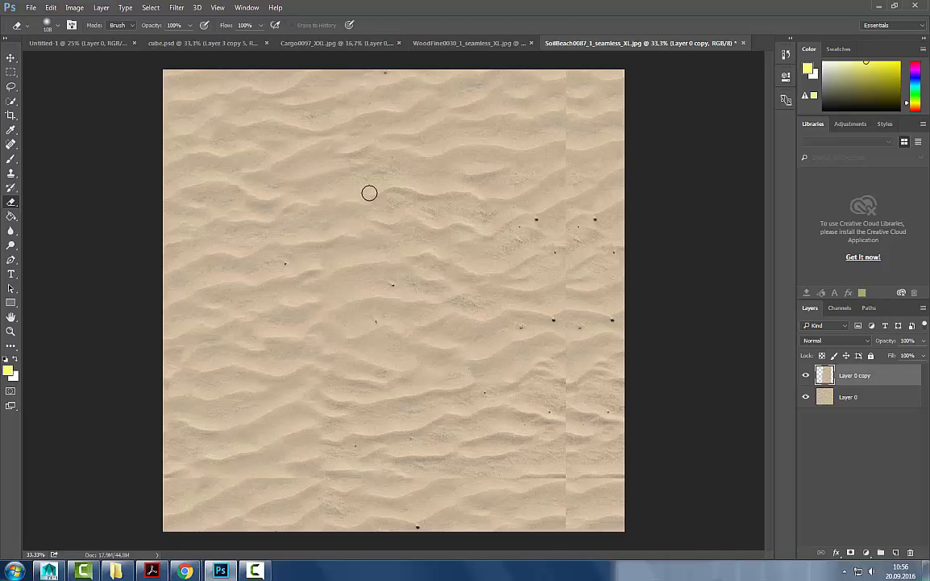
- Zoom to 66.7% and toggle Layer 0 copy's visibility to compare the blend, then zoom out
{"action": "key", "text": "z"}
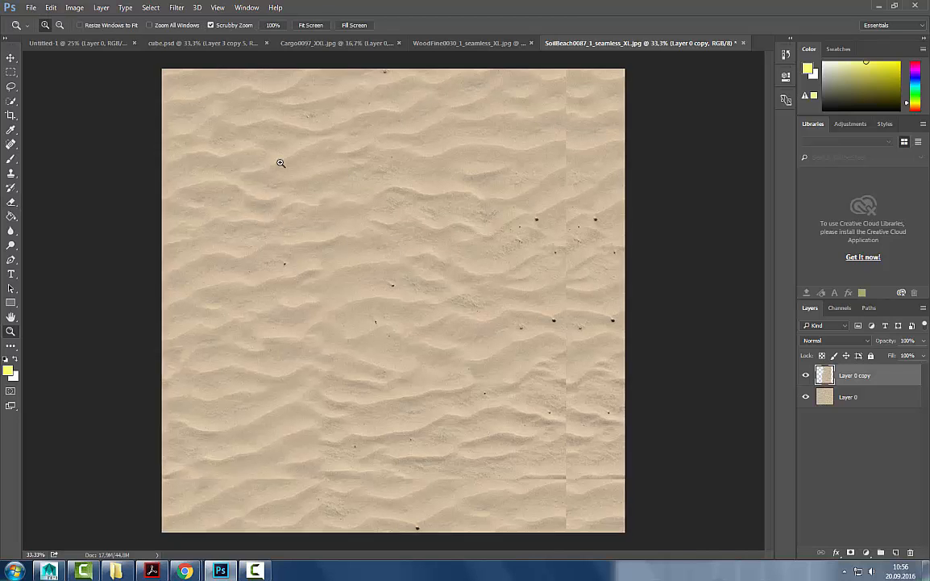
{"action": "left_click", "coordinate": [280, 161]}
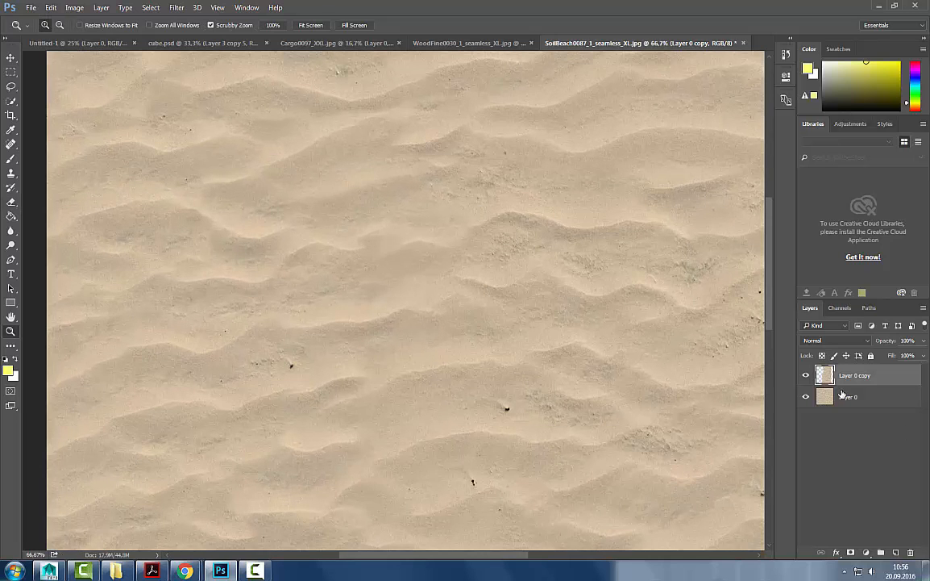
{"action": "left_click", "coordinate": [806, 376]}
{"action": "left_click", "coordinate": [805, 376]}
{"action": "left_click", "coordinate": [806, 375]}
{"action": "left_click", "coordinate": [805, 376]}
{"action": "key", "text": "e"}
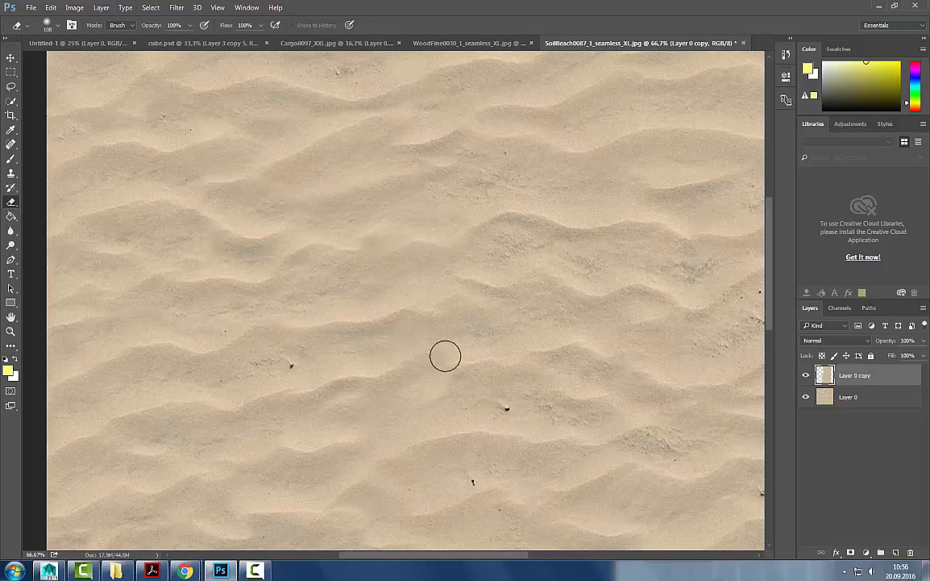
{"action": "key", "text": "z"}
{"action": "left_click", "coordinate": [505, 307], "text": "alt"}
{"action": "left_click", "coordinate": [486, 327], "text": "alt"}
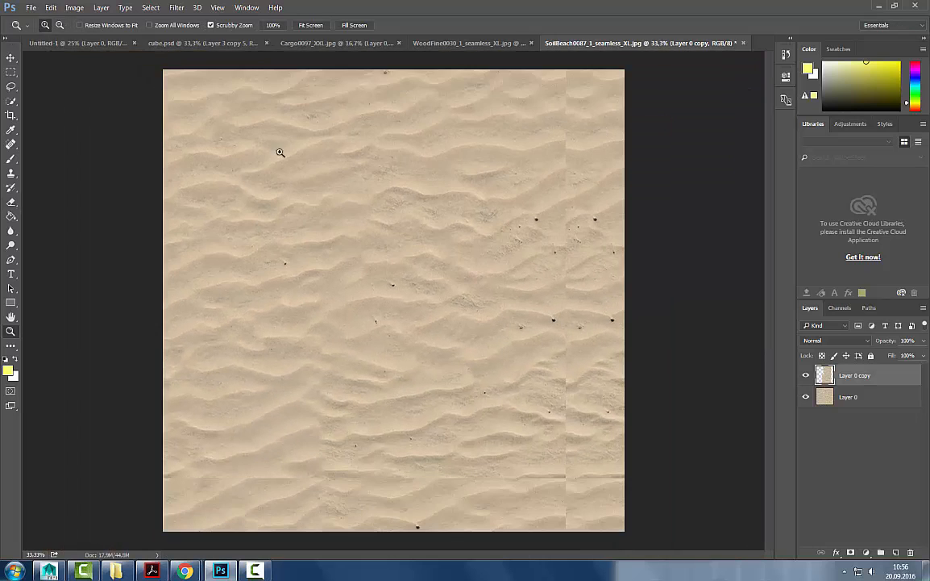
- Merge Layer 0 copy into Layer 0, cancel a trial Offset filter, and close without saving
{"action": "left_click", "coordinate": [835, 401], "text": "shift"}
{"action": "key", "text": "ctrl+e"}
{"action": "left_click", "coordinate": [176, 7]}
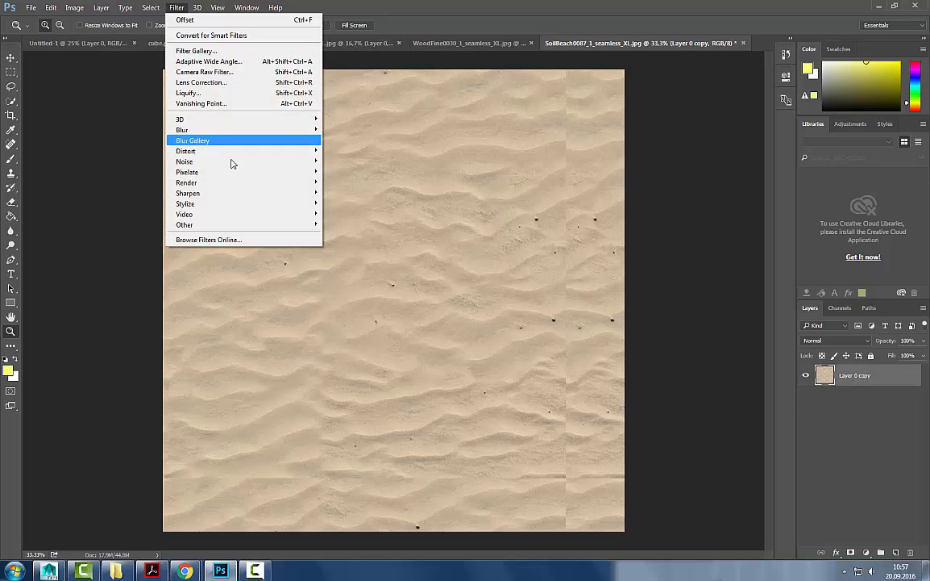
{"action": "mouse_move", "coordinate": [321, 232]}
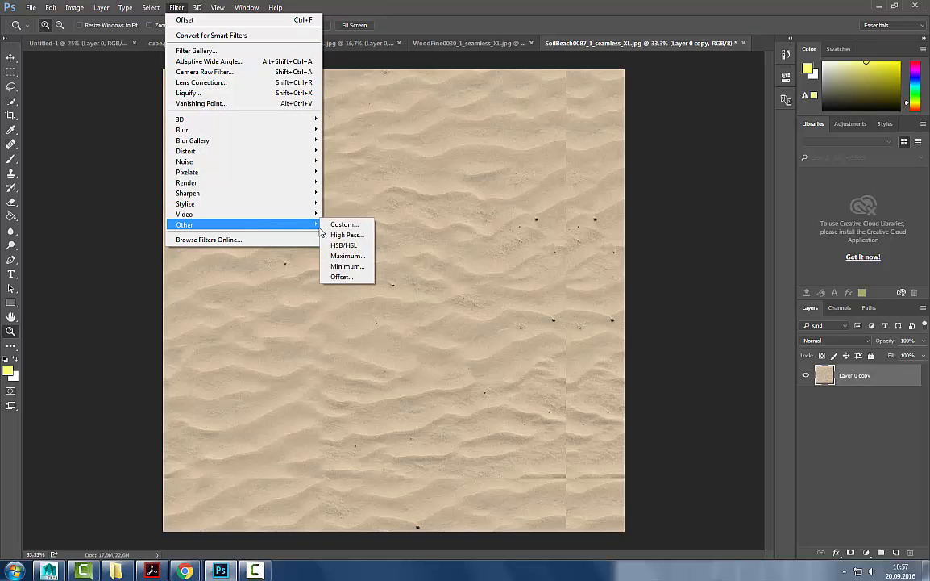
{"action": "left_click", "coordinate": [341, 277]}
{"action": "left_click_drag", "start_coordinate": [526, 192], "coordinate": [500, 192]}
{"action": "mouse_move", "coordinate": [539, 165]}
{"action": "left_mouse_down"}
{"action": "mouse_move", "coordinate": [513, 174]}
{"action": "mouse_move", "coordinate": [532, 165]}
{"action": "left_mouse_up"}
{"action": "left_click", "coordinate": [581, 173]}
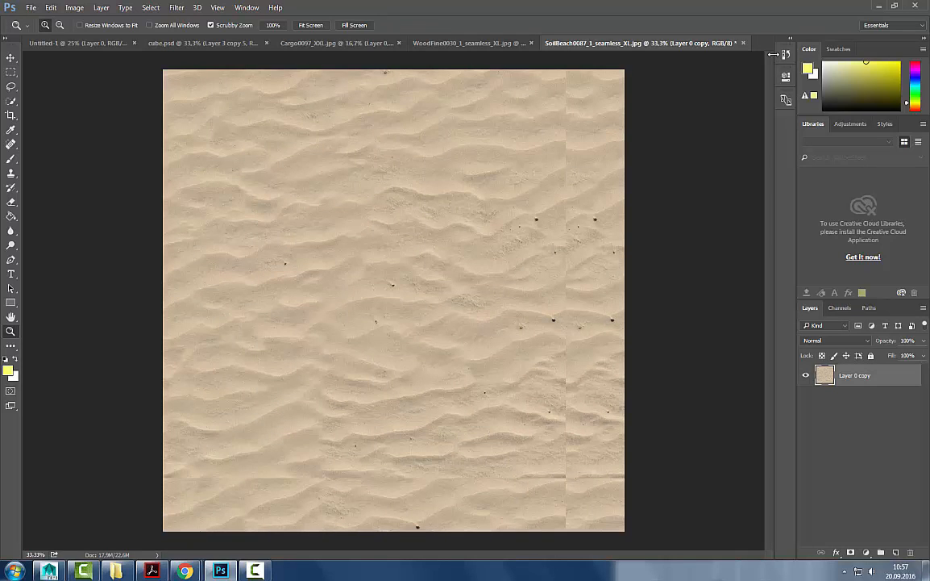
{"action": "left_click", "coordinate": [744, 43]}
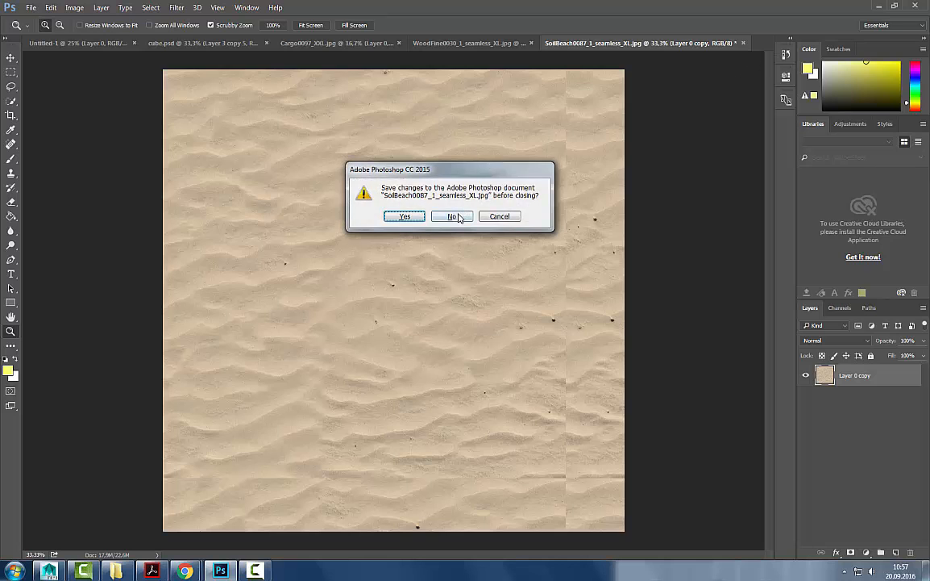
{"action": "left_click", "coordinate": [454, 216]}
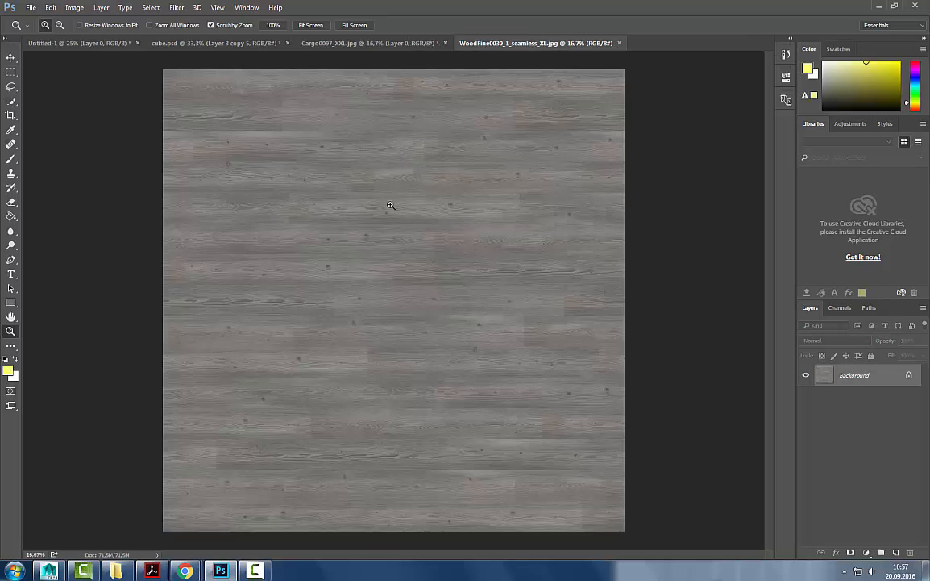
- Start a Save As for the wood texture keeping JPEG, then cancel it
{"action": "left_click", "coordinate": [31, 7]}
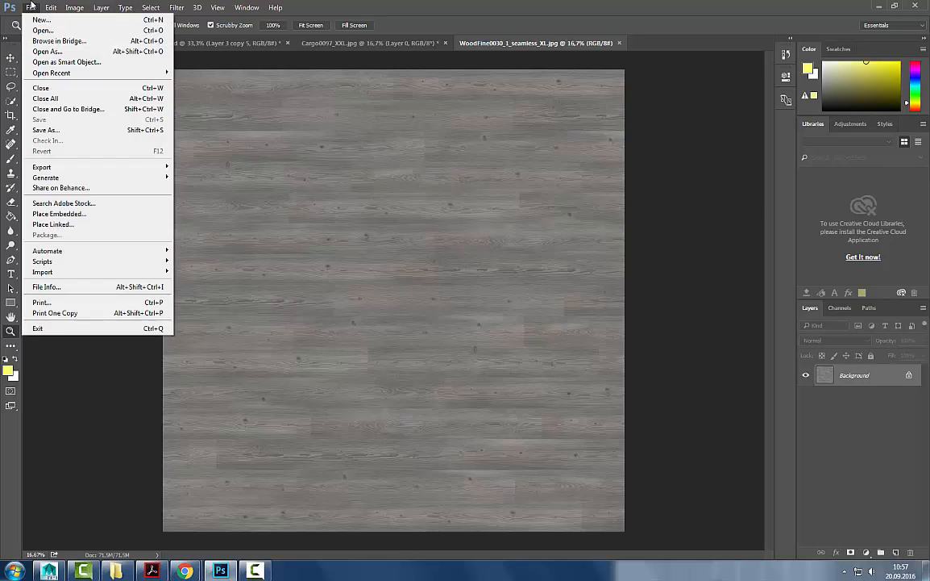
{"action": "left_click", "coordinate": [48, 130]}
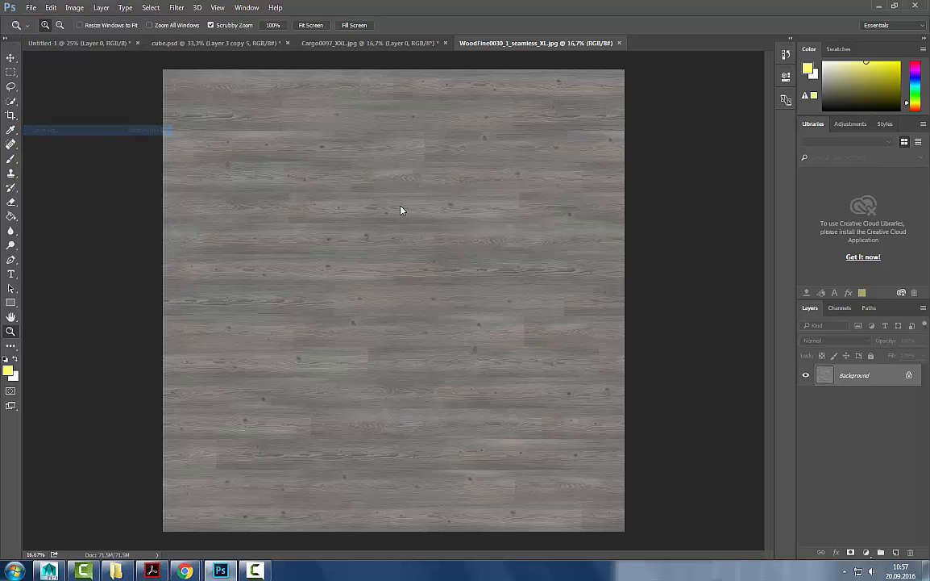
{"action": "left_click", "coordinate": [282, 296]}
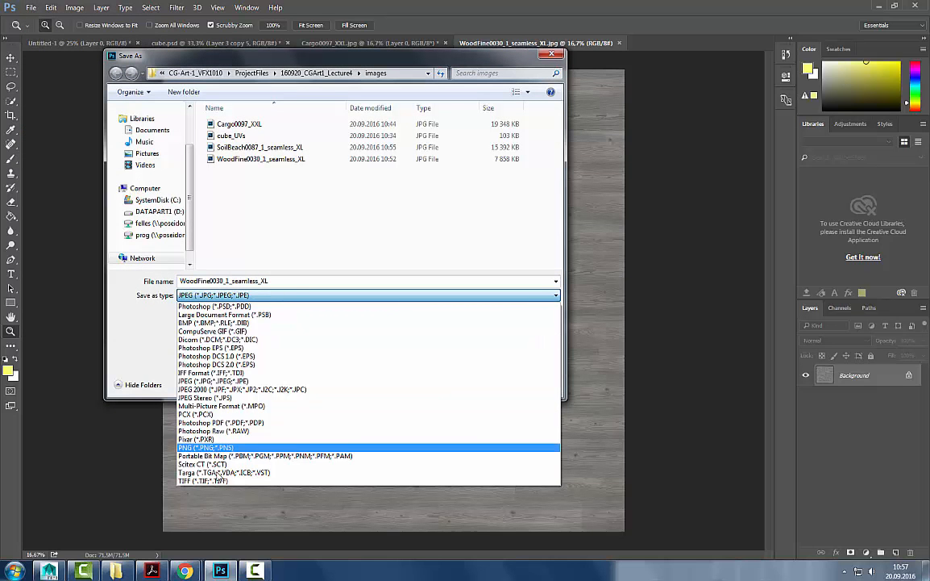
{"action": "left_click", "coordinate": [371, 145]}
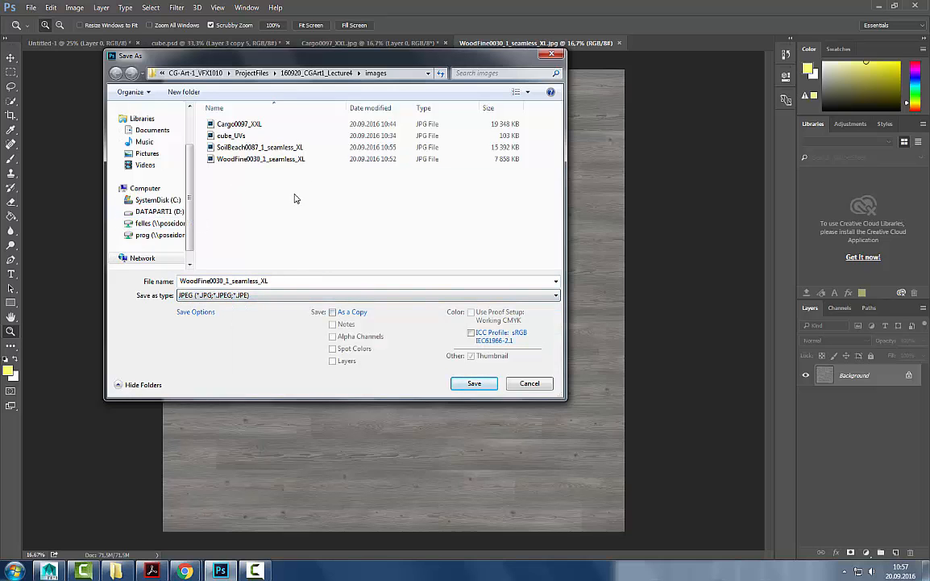
{"action": "left_click", "coordinate": [530, 383]}
- Resize WoodFine0030_1_seamless_XL.jpg to 512 × 512 px and view it at 100%
{"action": "left_click", "coordinate": [101, 7]}
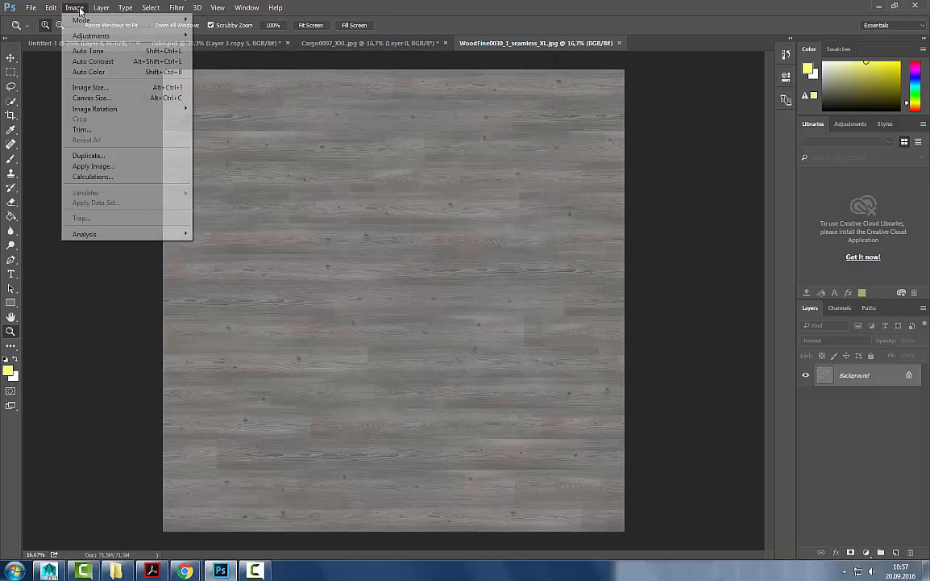
{"action": "left_click", "coordinate": [95, 88]}
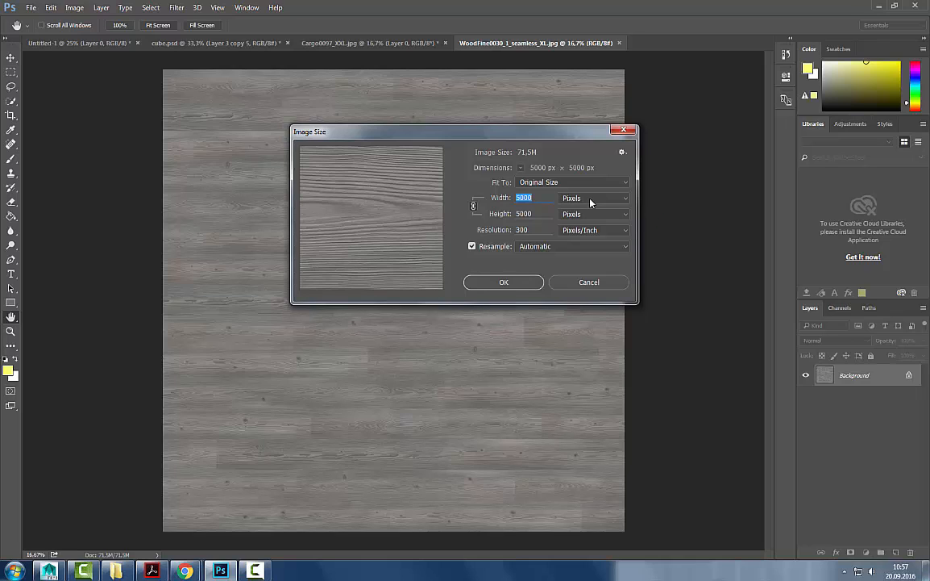
{"action": "type", "text": "512"}
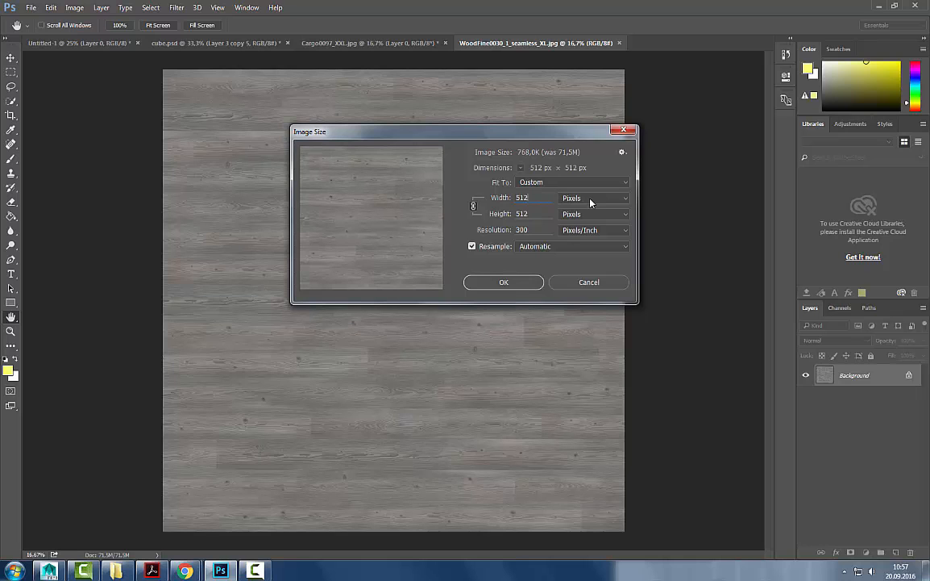
{"action": "left_click", "coordinate": [501, 294]}
{"action": "key", "text": "z"}
{"action": "left_click", "coordinate": [384, 311]}
{"action": "left_click", "coordinate": [392, 314]}
{"action": "left_click", "coordinate": [392, 313]}
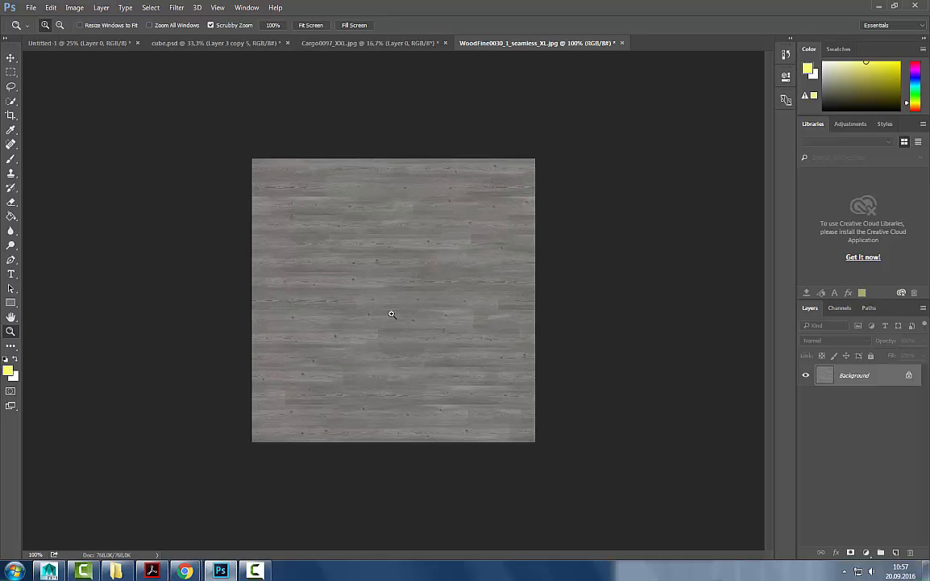
{"action": "left_click", "coordinate": [50, 7]}
- Save the texture as WoodFine_seamless_512.jpg in Lecture4 > sourceimages at JPEG quality 12
{"action": "mouse_move", "coordinate": [30, 8]}
{"action": "left_click", "coordinate": [75, 131]}
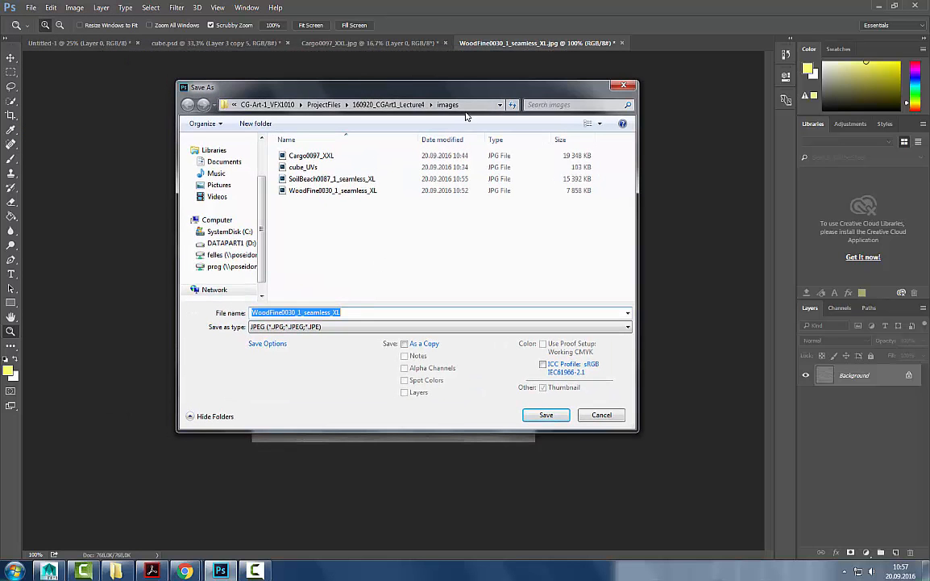
{"action": "left_click", "coordinate": [388, 104]}
{"action": "double_click", "coordinate": [311, 282]}
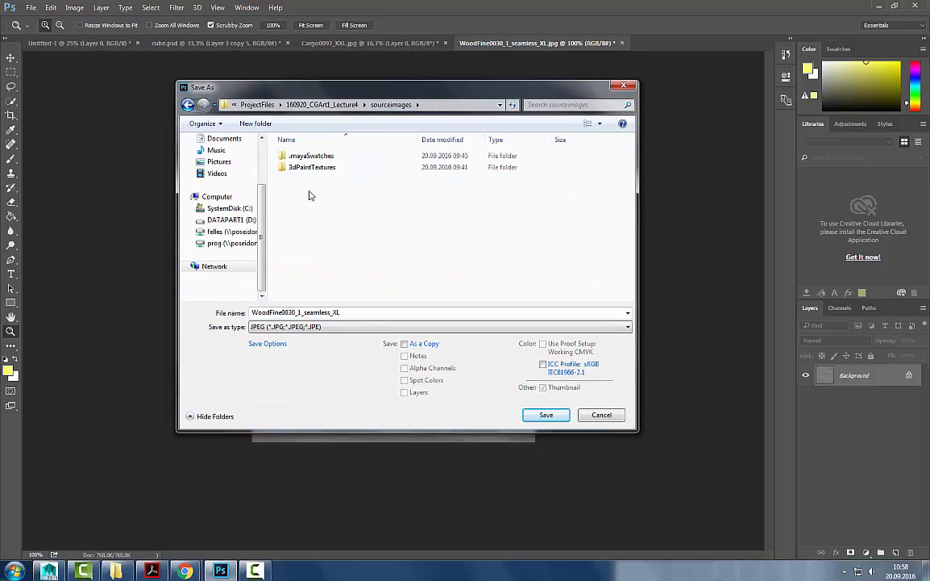
{"action": "left_click", "coordinate": [362, 313]}
{"action": "left_click", "coordinate": [364, 311]}
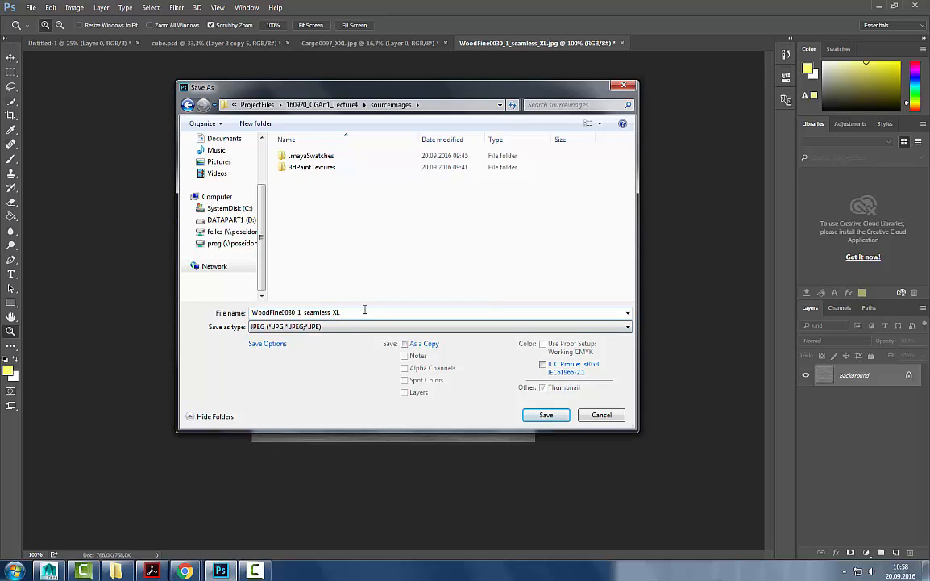
{"action": "left_click", "coordinate": [300, 313]}
{"action": "left_click_drag", "start_coordinate": [301, 312], "coordinate": [280, 312]}
{"action": "key", "text": "BackSpace"}
{"action": "left_click", "coordinate": [546, 414]}
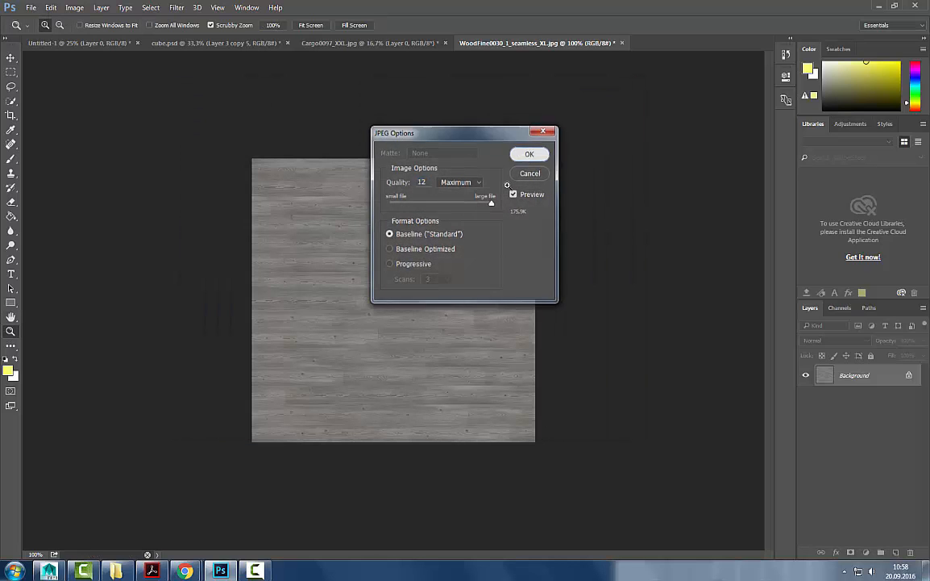
{"action": "key", "text": "Return"}
- In Explorer, find WoodFine_seamless_512 in Lecture4 > sourceimages and check its details
{"action": "key", "text": "alt+Tab"}
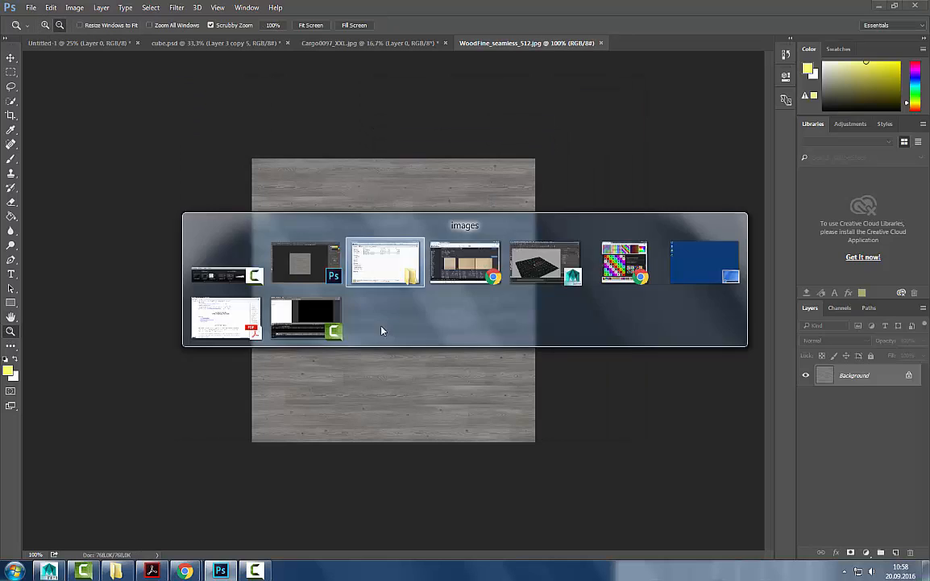
{"action": "left_click", "coordinate": [463, 197]}
{"action": "left_click", "coordinate": [463, 179]}
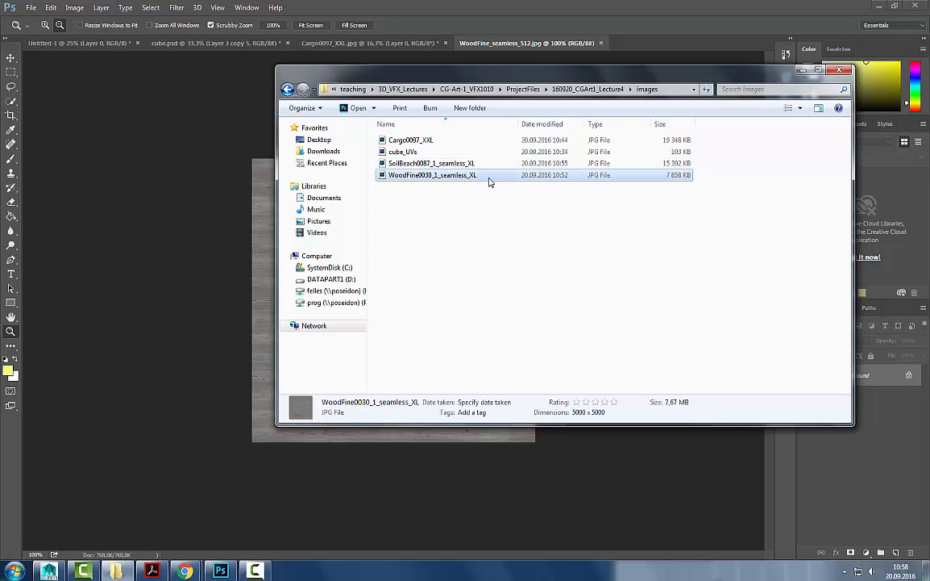
{"action": "left_click", "coordinate": [500, 201]}
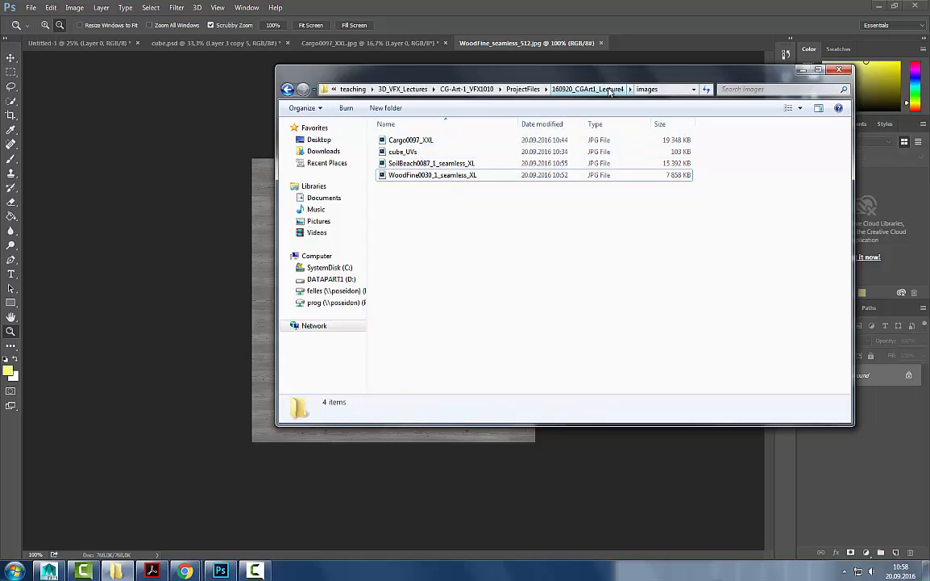
{"action": "left_click", "coordinate": [597, 89]}
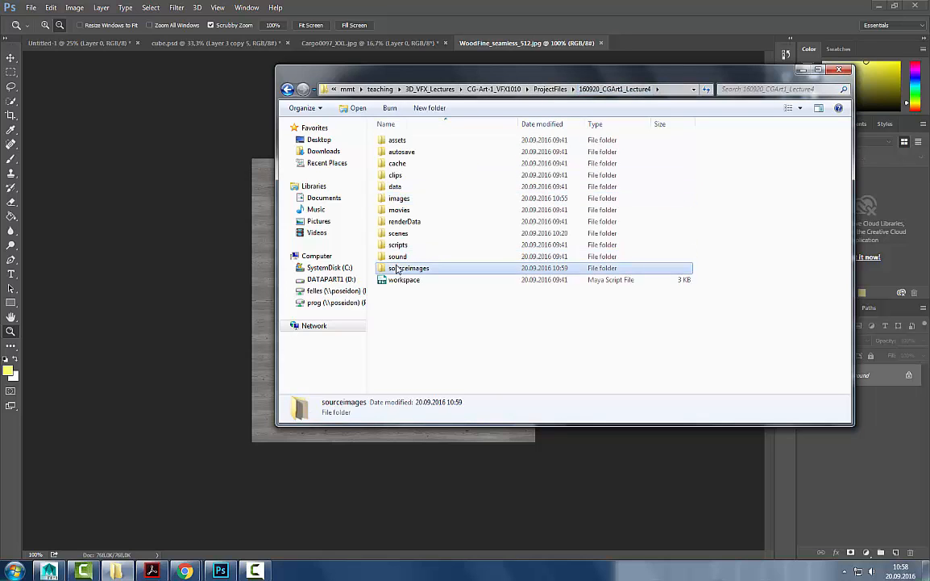
{"action": "double_click", "coordinate": [403, 268]}
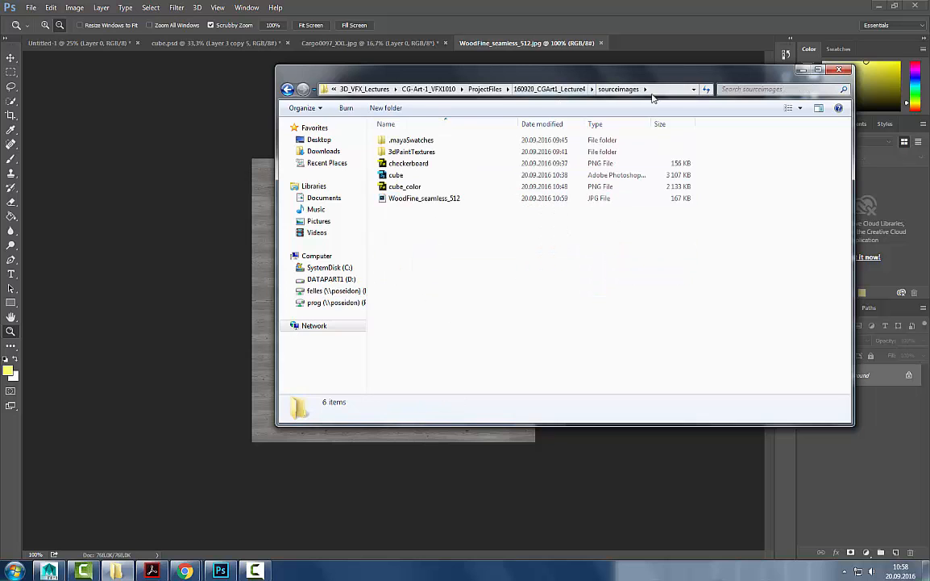
{"action": "left_click", "coordinate": [407, 198]}
- Back in Maya, assign a new lambert4 material to the floor plane and show its attributes
{"action": "key", "text": "alt+Tab"}
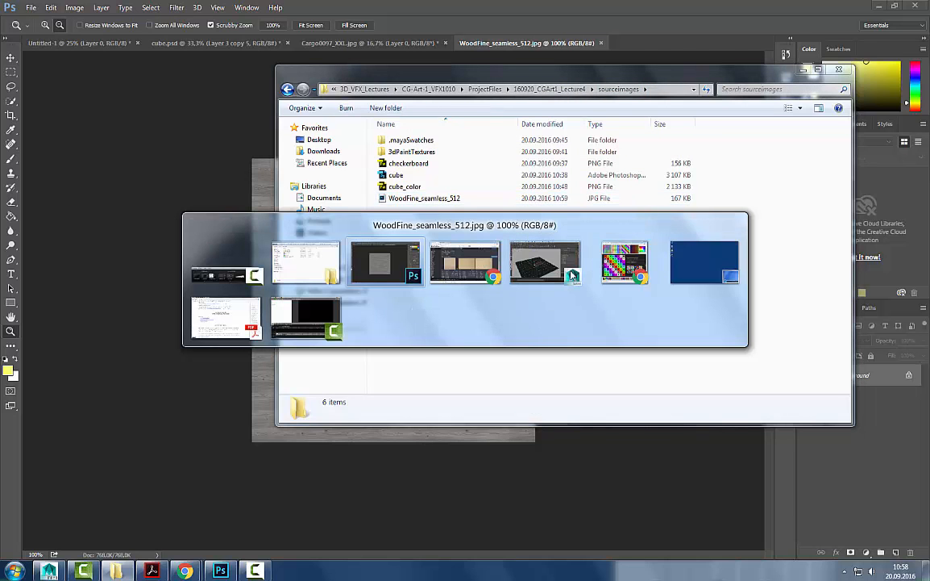
{"action": "right_click_drag", "start_coordinate": [512, 318], "coordinate": [587, 505]}
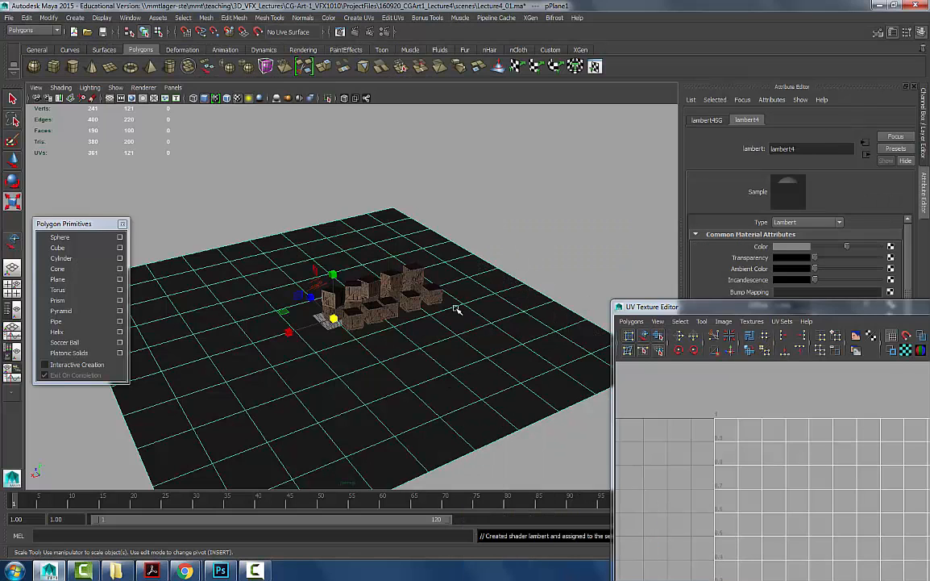
{"action": "left_click_drag", "start_coordinate": [699, 307], "coordinate": [693, 488]}
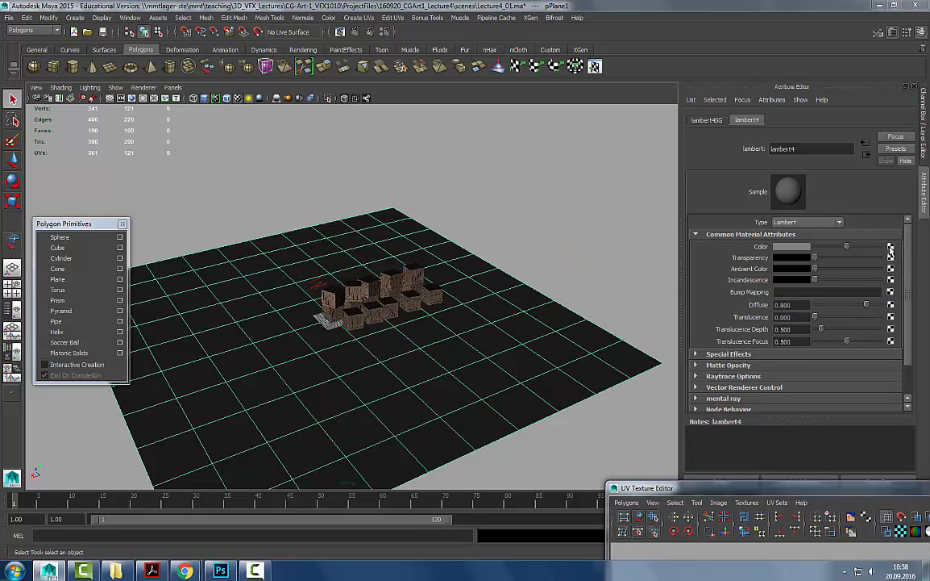
- Map a File texture, filter type Off, using WoodFine_seamless_512.jpg to lambert4's Color
{"action": "left_click", "coordinate": [890, 247]}
{"action": "left_click", "coordinate": [427, 283]}
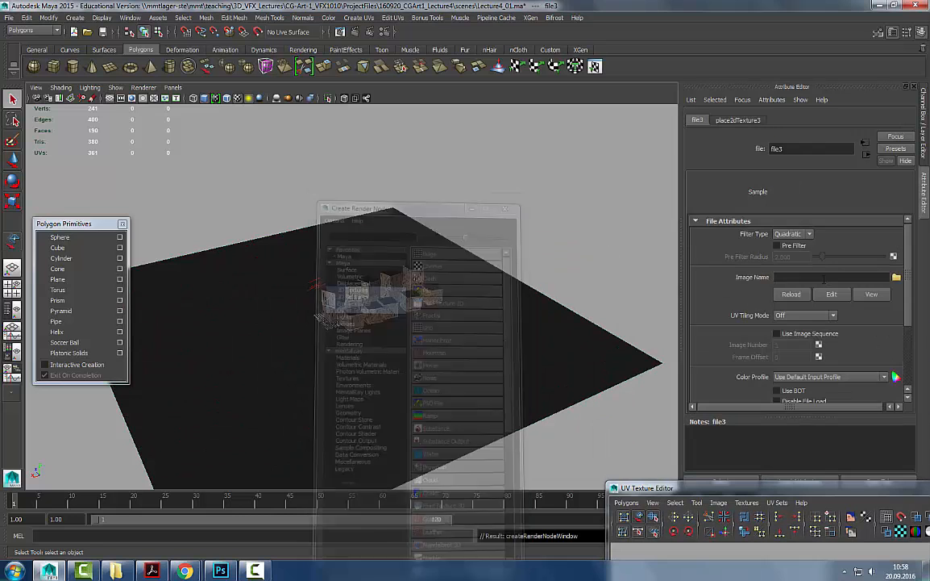
{"action": "left_click", "coordinate": [793, 234]}
{"action": "left_click", "coordinate": [896, 277]}
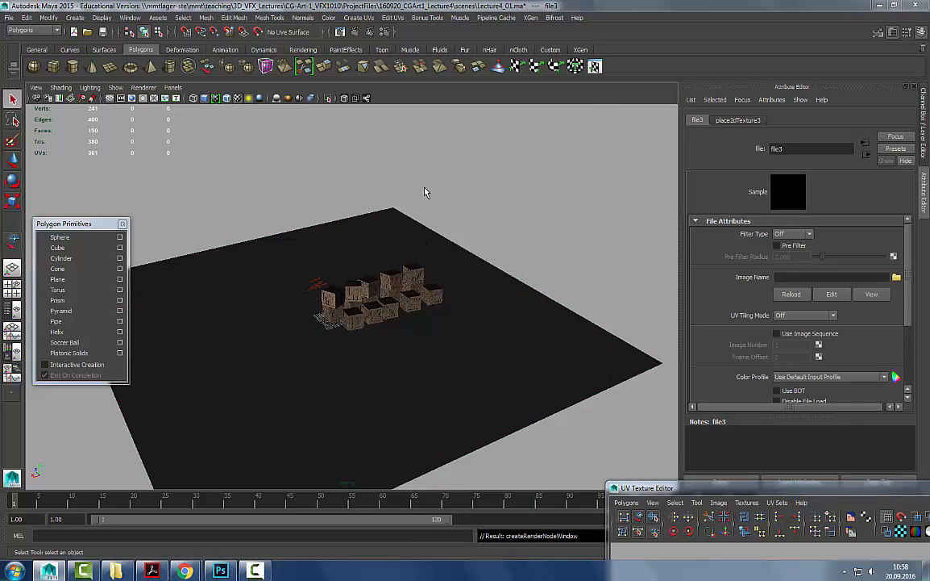
{"action": "left_click", "coordinate": [245, 199]}
{"action": "left_click", "coordinate": [641, 419]}
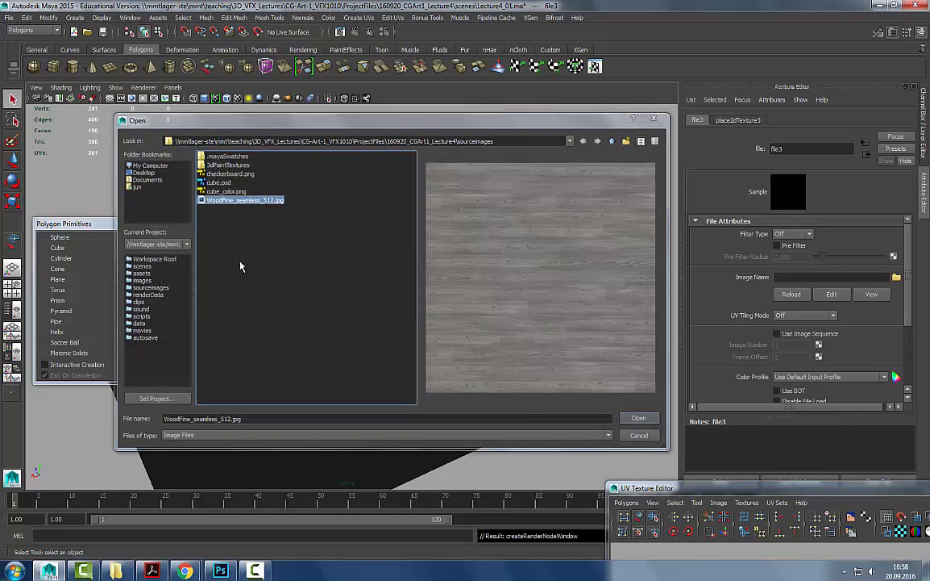
- Orbit around the crates and rotate the directional light to brighten the scene
{"action": "left_click_drag", "start_coordinate": [456, 385], "coordinate": [393, 282], "text": "alt"}
{"action": "left_click", "coordinate": [348, 276]}
{"action": "key", "text": "e"}
{"action": "left_click_drag", "start_coordinate": [334, 272], "coordinate": [427, 309]}
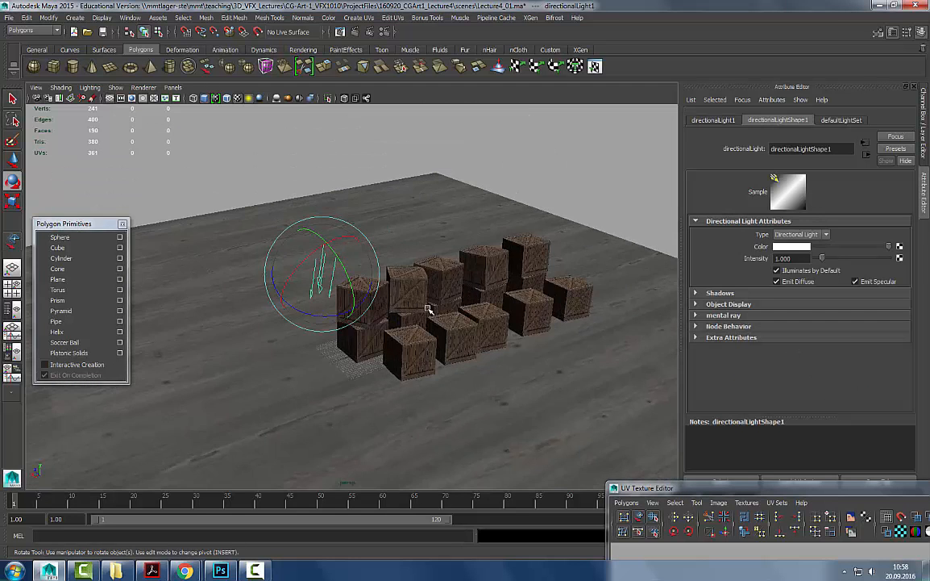
- Switch the viewport to textured display lit by the scene's own lights
{"action": "key", "text": "6"}
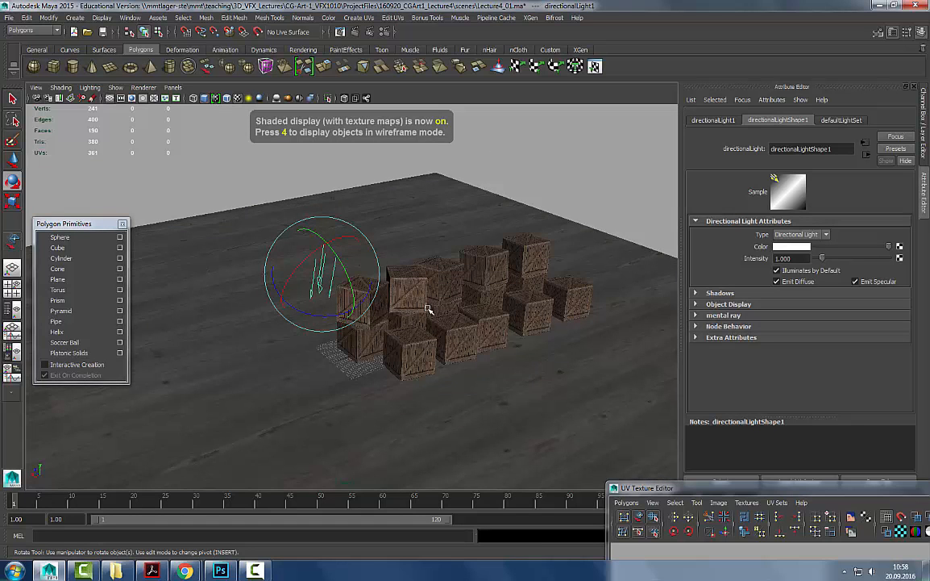
{"action": "key", "text": "7"}
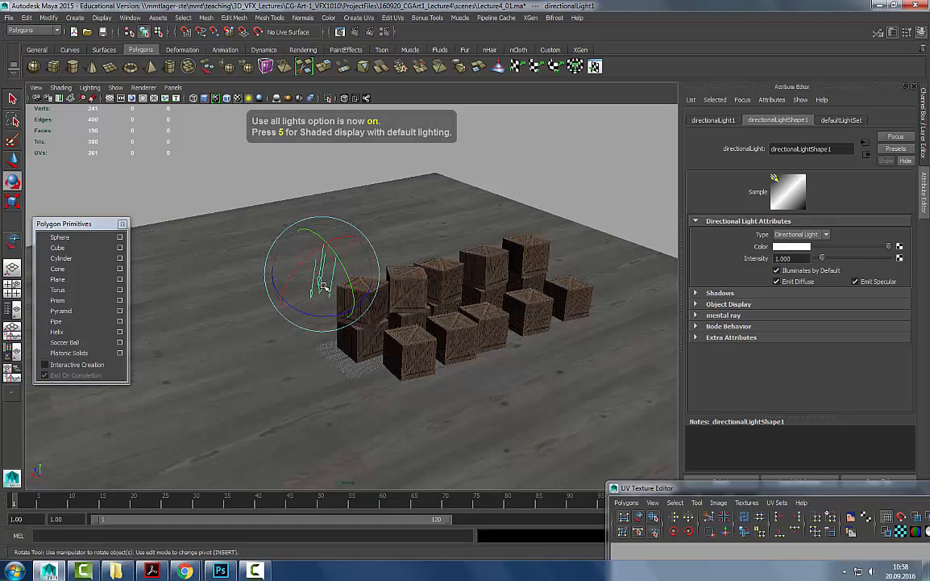
{"action": "left_click", "coordinate": [75, 17]}
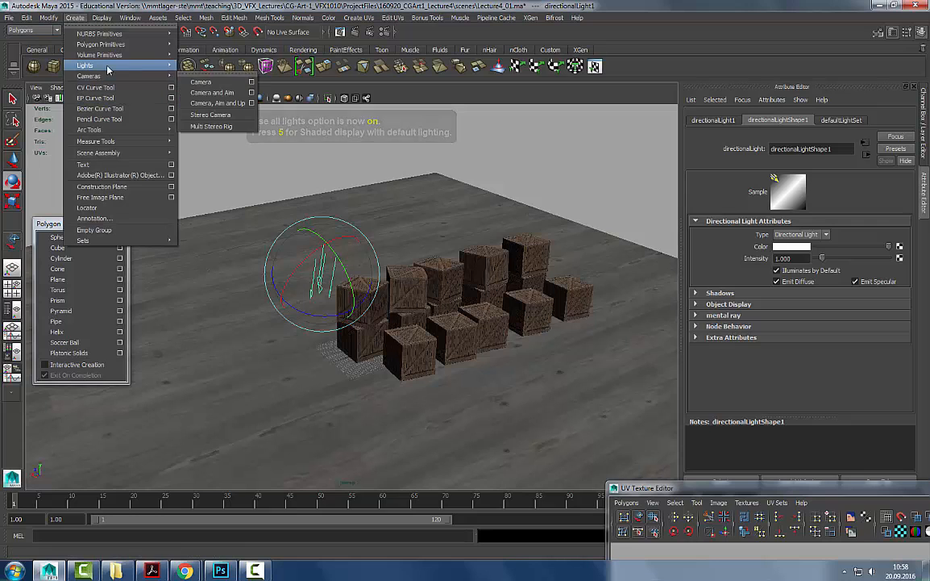
{"action": "mouse_move", "coordinate": [107, 67]}
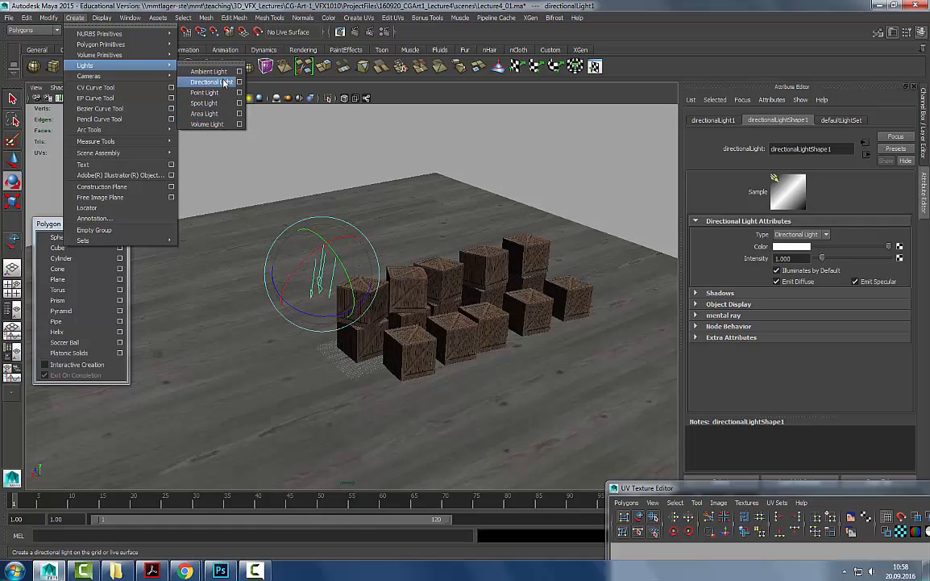
{"action": "left_click", "coordinate": [476, 113]}
{"action": "left_click_drag", "start_coordinate": [301, 318], "coordinate": [386, 289], "text": "alt"}
{"action": "key", "text": "7"}
- Rotate the directional light until the wood floor and crates are lit, then check from above
{"action": "left_click", "coordinate": [324, 262]}
{"action": "left_click_drag", "start_coordinate": [314, 260], "coordinate": [332, 277]}
{"action": "left_click_drag", "start_coordinate": [530, 335], "coordinate": [441, 335], "text": "alt"}
{"action": "scroll", "coordinate": [441, 335], "scroll_direction": "up", "scroll_amount": 4}
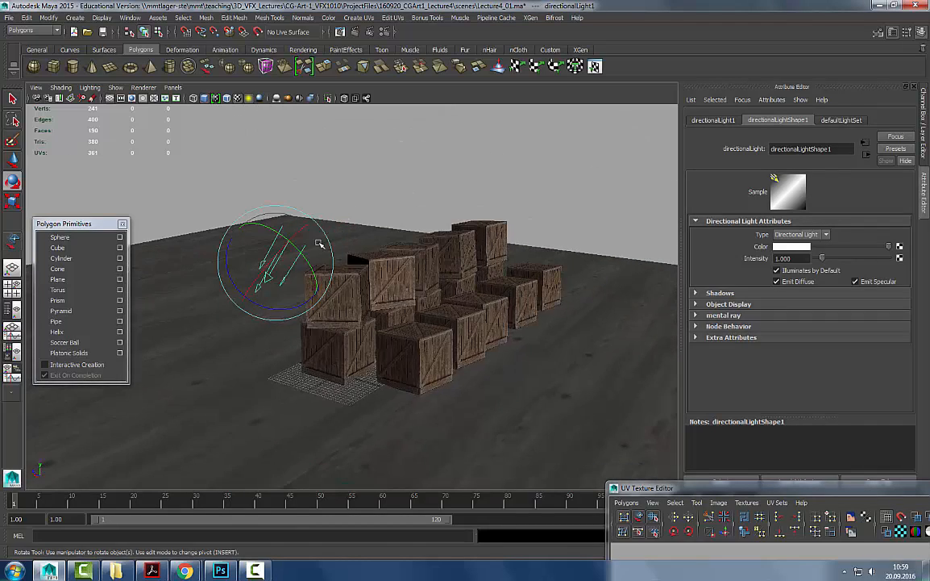
{"action": "mouse_move", "coordinate": [320, 243]}
{"action": "left_mouse_down"}
{"action": "mouse_move", "coordinate": [293, 274]}
{"action": "mouse_move", "coordinate": [307, 270]}
{"action": "mouse_move", "coordinate": [296, 272]}
{"action": "mouse_move", "coordinate": [306, 279]}
{"action": "mouse_move", "coordinate": [313, 239]}
{"action": "left_mouse_up"}
{"action": "scroll", "coordinate": [393, 237], "scroll_direction": "down", "scroll_amount": 8}
{"action": "left_click_drag", "start_coordinate": [440, 209], "coordinate": [462, 389], "text": "alt"}
{"action": "left_click", "coordinate": [461, 259]}
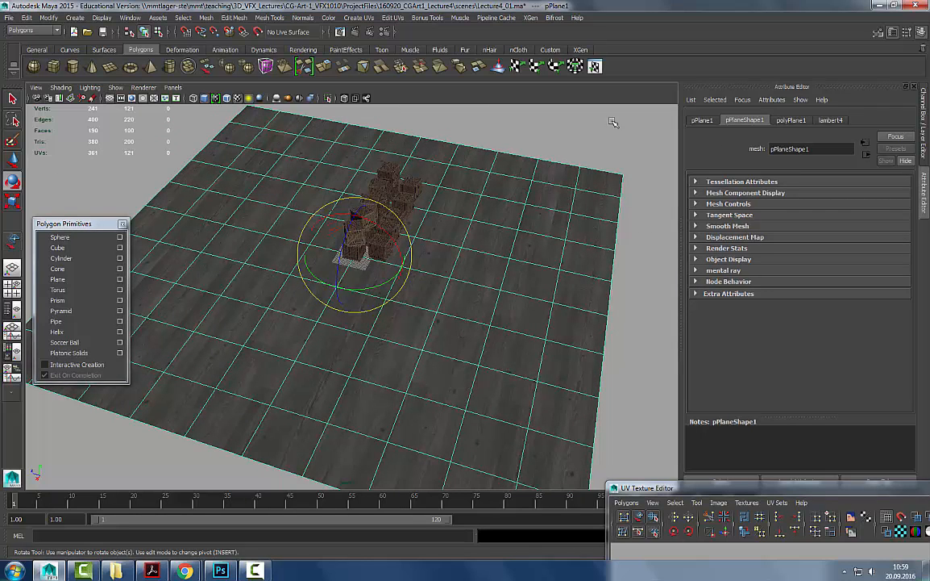
{"action": "left_click", "coordinate": [578, 163]}
- Open the Hypershade, enlarge and reposition it, and hide the create bar
{"action": "left_click", "coordinate": [129, 18]}
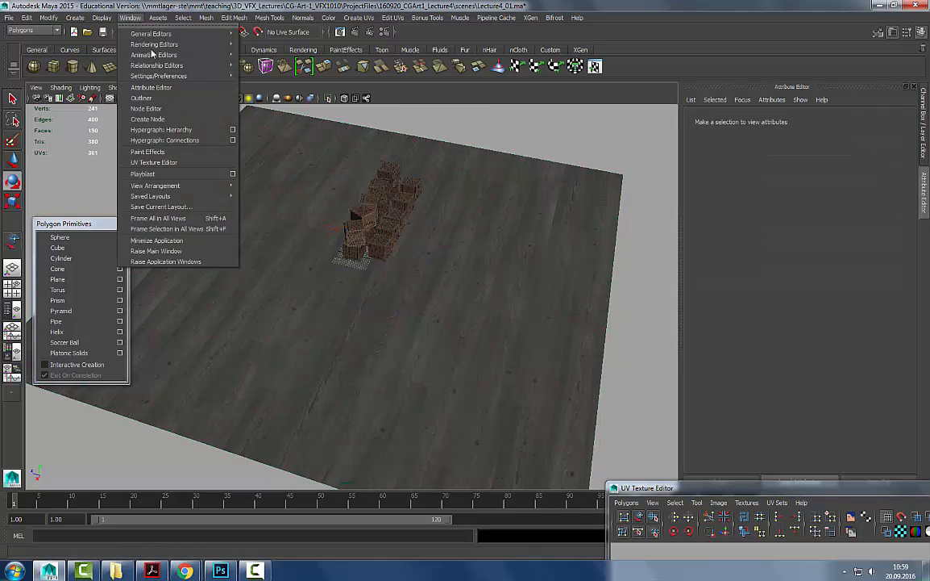
{"action": "mouse_move", "coordinate": [229, 45]}
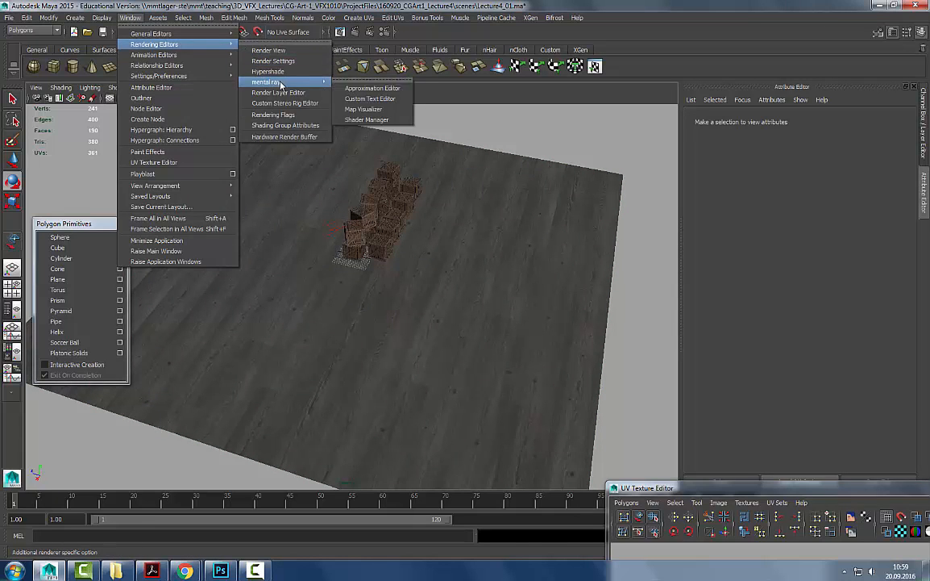
{"action": "left_click", "coordinate": [620, 191]}
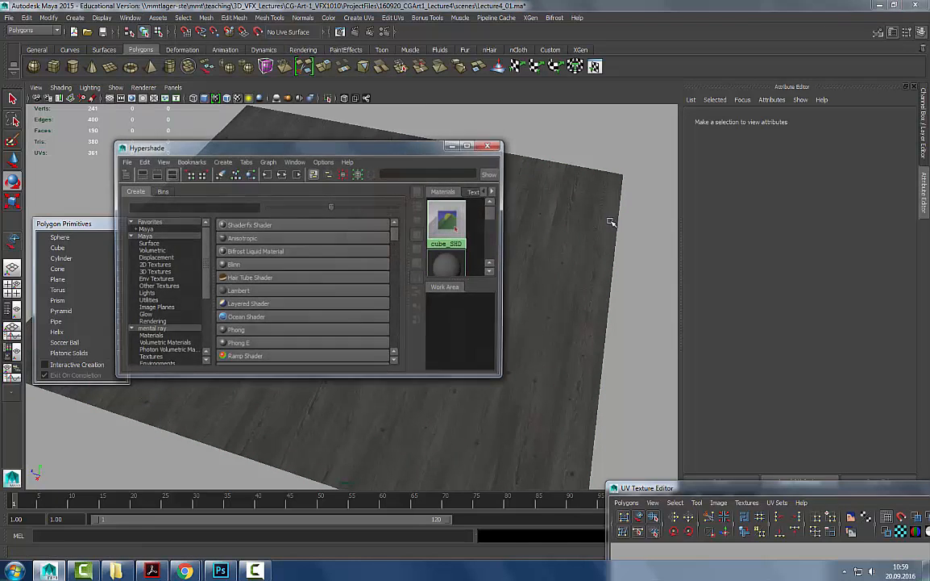
{"action": "left_click_drag", "start_coordinate": [496, 379], "coordinate": [758, 520]}
{"action": "left_click_drag", "start_coordinate": [320, 119], "coordinate": [268, 72]}
{"action": "left_click", "coordinate": [92, 125]}
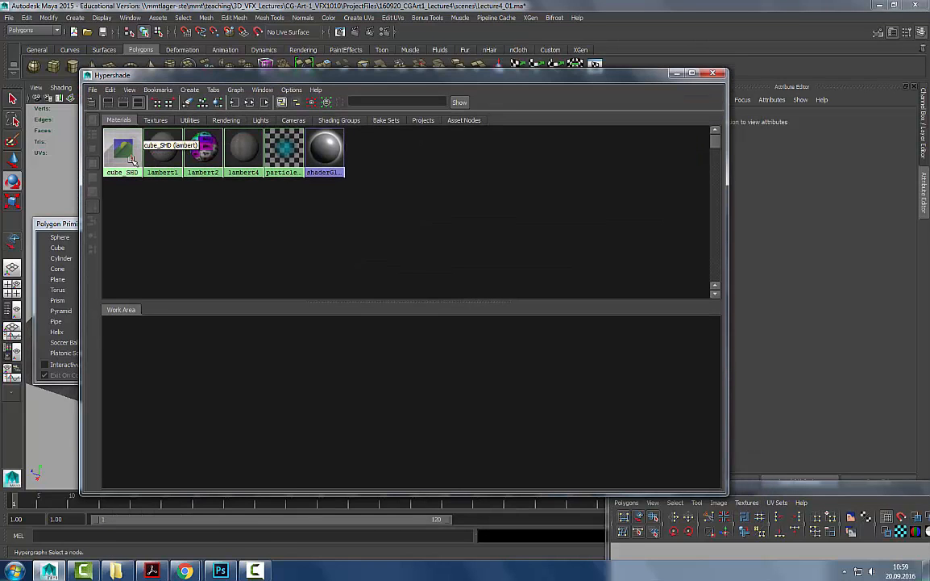
- Rename the lambert4 material to floor_SHD
{"action": "left_click", "coordinate": [242, 153]}
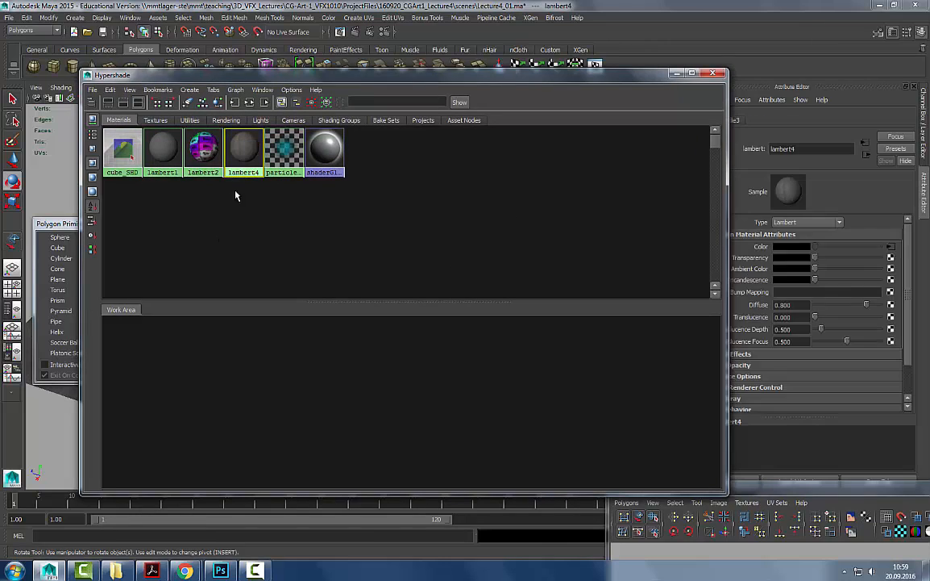
{"action": "double_click", "coordinate": [778, 148]}
{"action": "type", "text": "floor_SHD"}
{"action": "key", "text": "Return"}
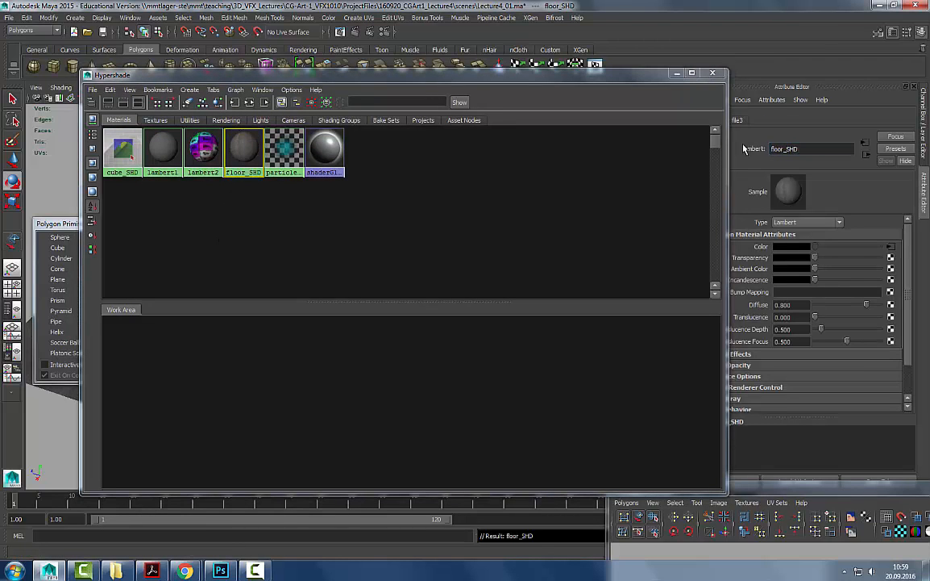
- Show floor_SHD's texture network in the Work Area with the node creation list hidden
{"action": "left_click", "coordinate": [234, 103]}
{"action": "left_click", "coordinate": [91, 104]}
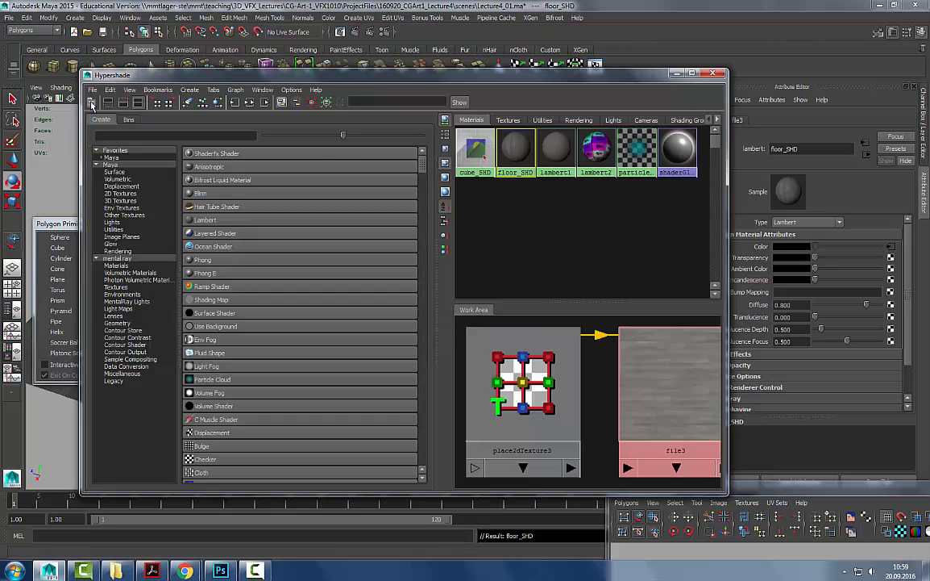
{"action": "left_click", "coordinate": [91, 103]}
{"action": "left_click", "coordinate": [91, 103]}
{"action": "left_click", "coordinate": [91, 103]}
{"action": "left_click", "coordinate": [91, 103]}
{"action": "left_click", "coordinate": [91, 103]}
{"action": "left_click", "coordinate": [91, 103]}
{"action": "left_click", "coordinate": [91, 103]}
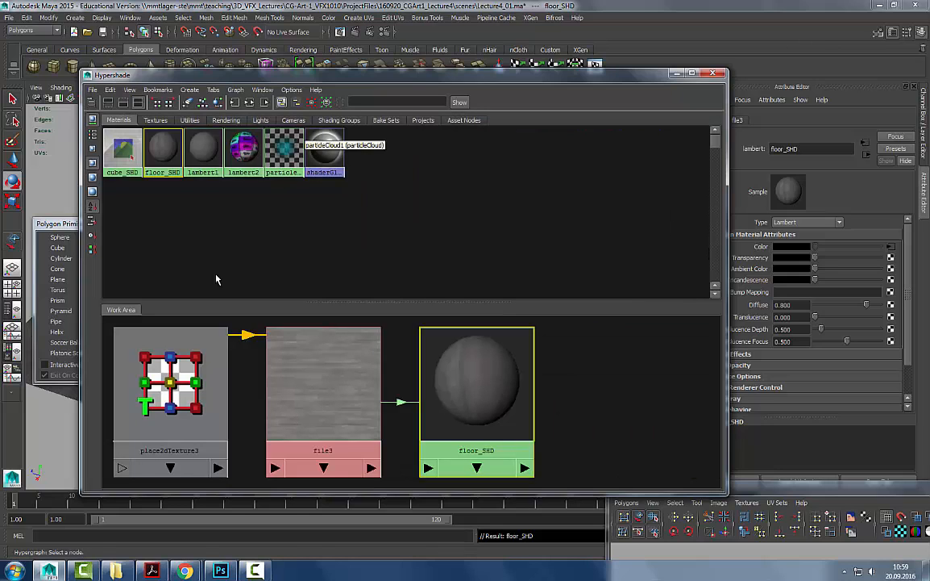
{"action": "left_click", "coordinate": [136, 182]}
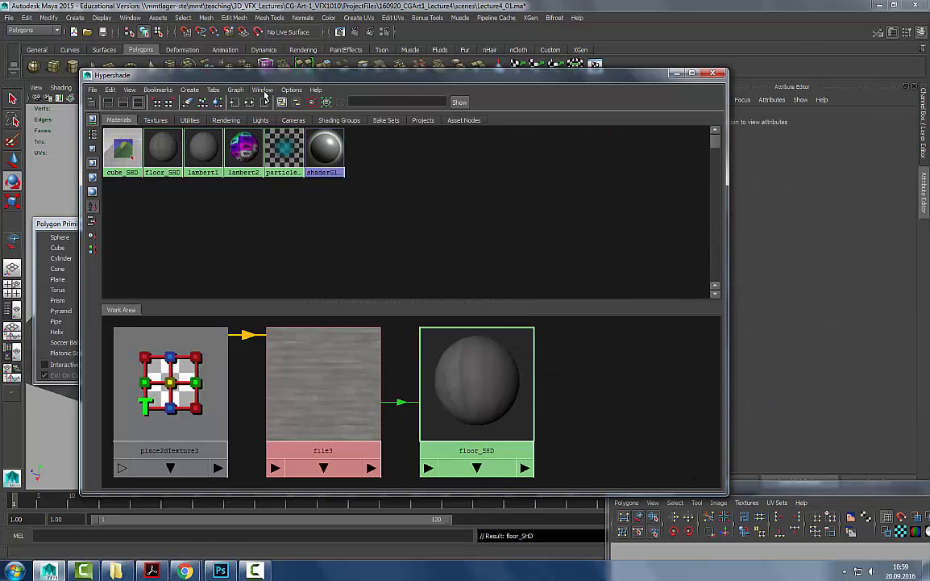
- Select place2dTexture3 and drag the Hypershade down to reveal the viewport
{"action": "left_click_drag", "start_coordinate": [304, 73], "coordinate": [422, 35]}
{"action": "left_click", "coordinate": [442, 364]}
{"action": "left_click", "coordinate": [328, 362]}
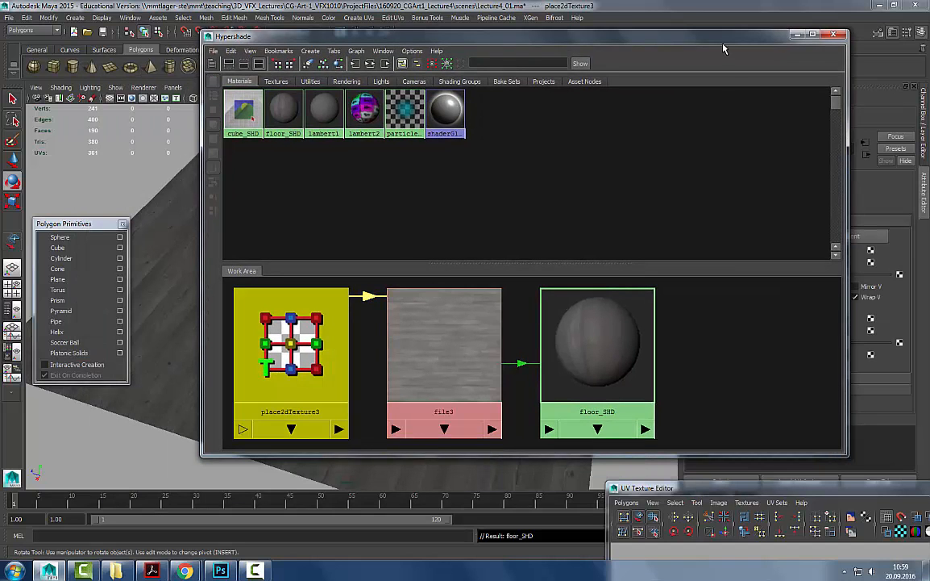
{"action": "right_click_drag", "start_coordinate": [699, 362], "coordinate": [532, 339], "text": "alt"}
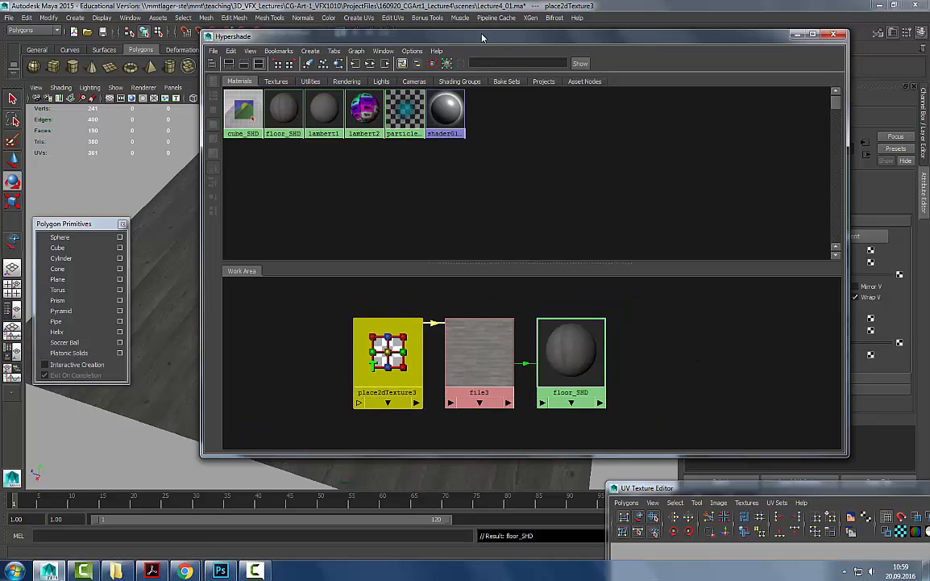
{"action": "left_click_drag", "start_coordinate": [482, 38], "coordinate": [442, 90]}
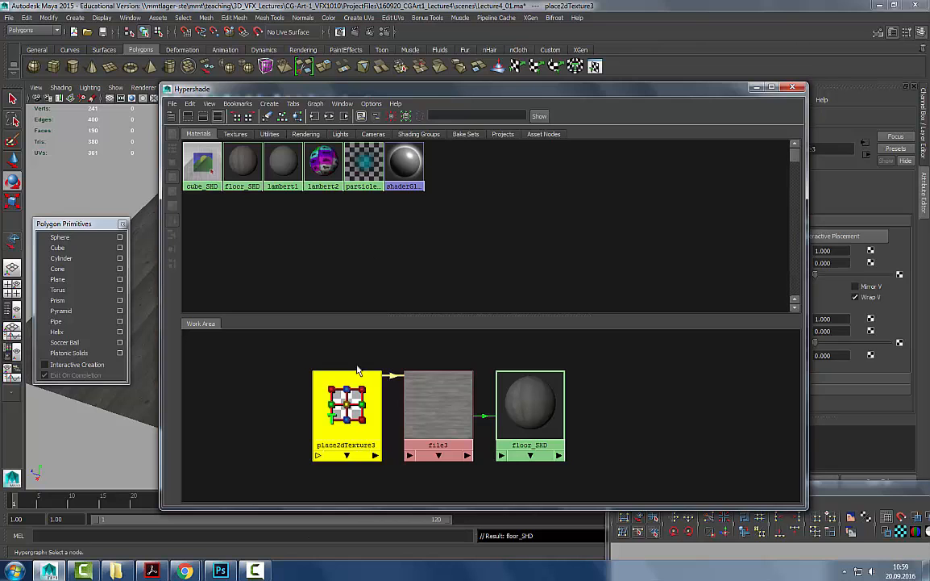
{"action": "left_click", "coordinate": [342, 406]}
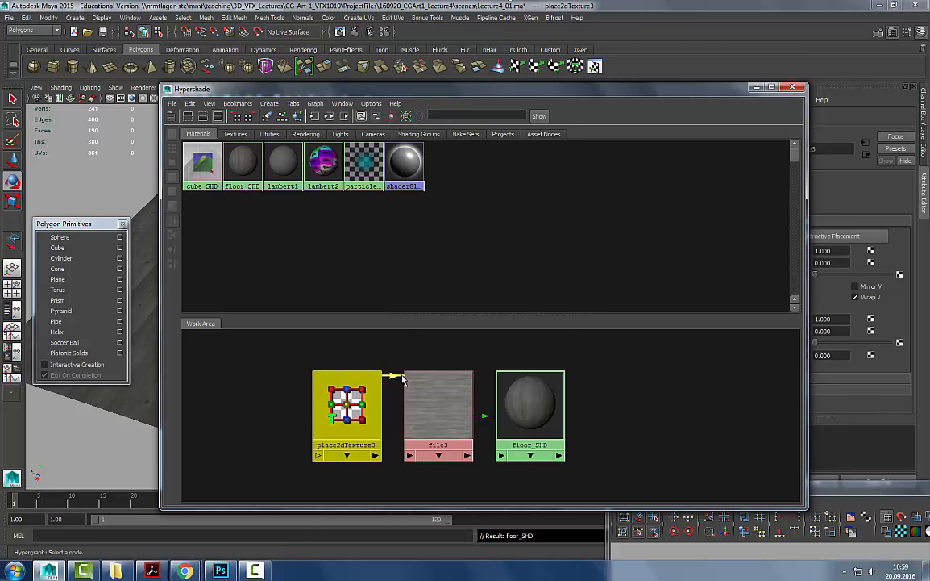
{"action": "left_click_drag", "start_coordinate": [472, 93], "coordinate": [400, 392]}
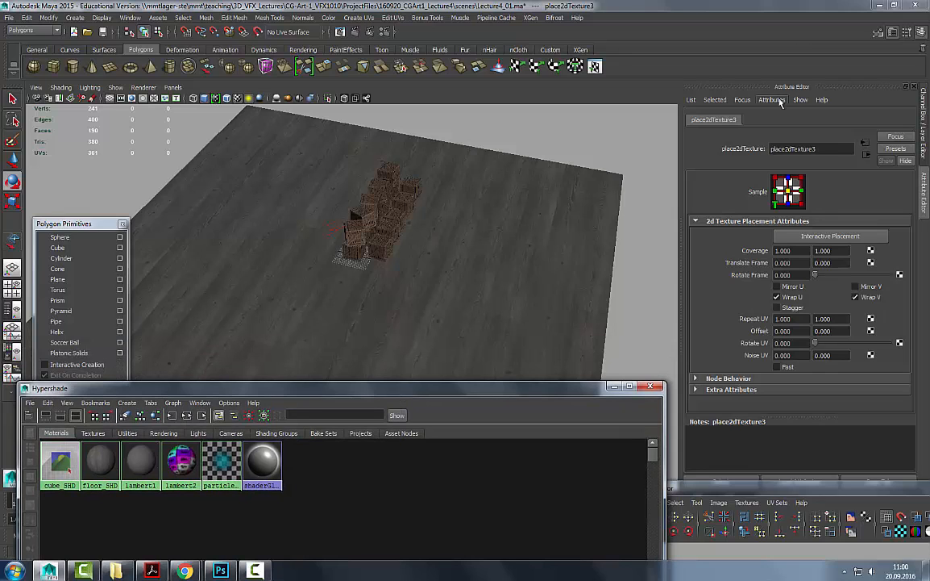
- Set place2dTexture3's Repeat UV to 8 and 8
{"action": "left_click", "coordinate": [793, 320]}
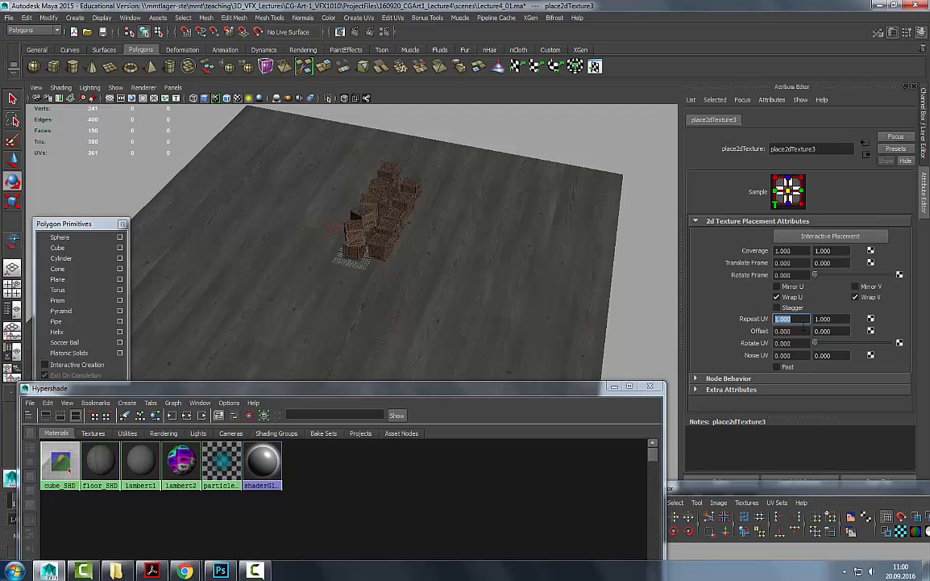
{"action": "type", "text": "8"}
{"action": "key", "text": "Tab"}
{"action": "type", "text": "8"}
{"action": "key", "text": "Return"}
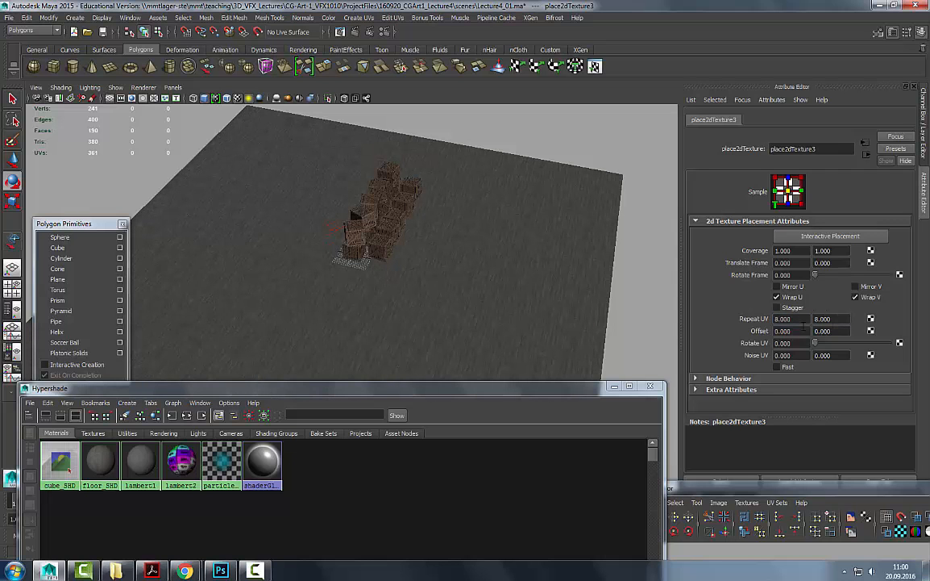
- Orbit in close and low around the crates to inspect the finer floor tiling
{"action": "right_click_drag", "start_coordinate": [522, 218], "coordinate": [486, 263], "text": "alt"}
{"action": "left_click_drag", "start_coordinate": [486, 264], "coordinate": [441, 251], "text": "alt"}
{"action": "right_click_drag", "start_coordinate": [441, 250], "coordinate": [422, 247], "text": "alt"}
{"action": "left_click", "coordinate": [422, 248]}
{"action": "left_click_drag", "start_coordinate": [422, 248], "coordinate": [537, 316], "text": "alt"}
{"action": "right_click_drag", "start_coordinate": [536, 316], "coordinate": [605, 295], "text": "alt"}
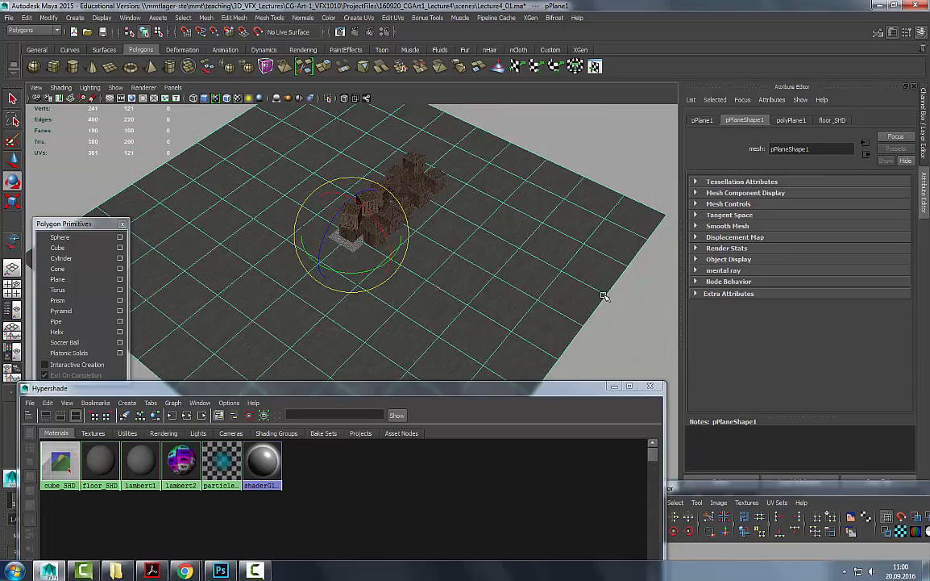
{"action": "left_click_drag", "start_coordinate": [605, 295], "coordinate": [516, 153], "text": "alt"}
{"action": "left_click", "coordinate": [516, 153]}
{"action": "left_click_drag", "start_coordinate": [428, 289], "coordinate": [441, 251], "text": "alt"}
{"action": "right_click_drag", "start_coordinate": [441, 251], "coordinate": [497, 241], "text": "alt"}
{"action": "middle_click_drag", "start_coordinate": [490, 306], "coordinate": [505, 361], "text": "alt"}
{"action": "left_click_drag", "start_coordinate": [505, 361], "coordinate": [371, 283], "text": "alt"}
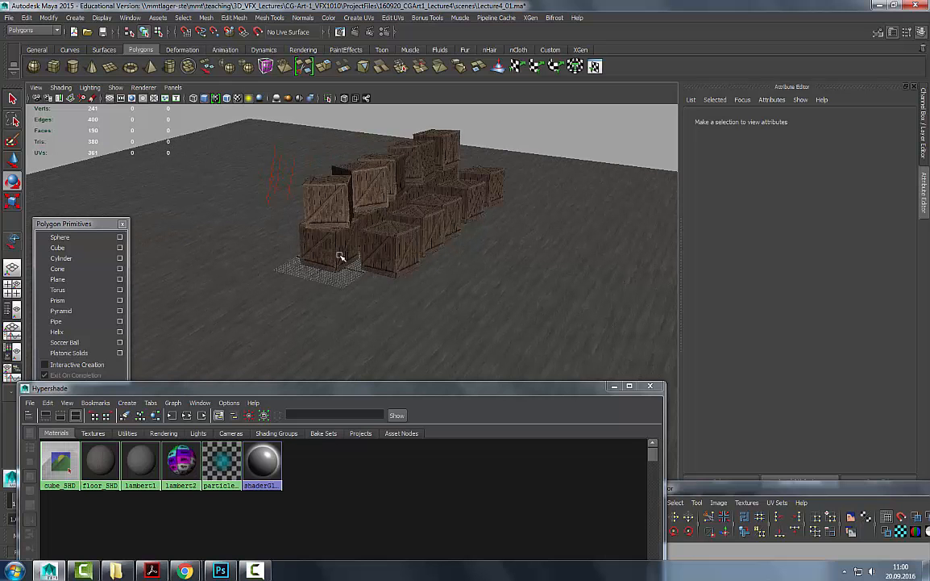
{"action": "middle_click_drag", "start_coordinate": [417, 217], "coordinate": [404, 251], "text": "alt"}
{"action": "right_click_drag", "start_coordinate": [404, 251], "coordinate": [555, 305], "text": "alt"}
{"action": "left_click_drag", "start_coordinate": [555, 305], "coordinate": [417, 207], "text": "alt"}
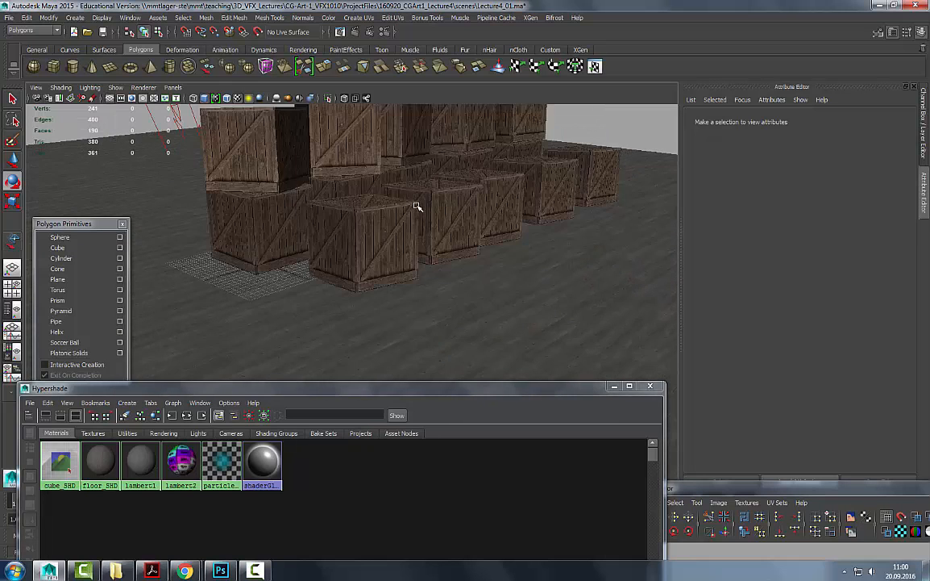
{"action": "left_click", "coordinate": [494, 273]}
{"action": "left_click_drag", "start_coordinate": [479, 313], "coordinate": [516, 278], "text": "alt"}
{"action": "left_click", "coordinate": [476, 128]}
{"action": "right_click_drag", "start_coordinate": [594, 245], "coordinate": [503, 233], "text": "alt"}
{"action": "middle_click_drag", "start_coordinate": [504, 233], "coordinate": [588, 252], "text": "alt"}
{"action": "left_click", "coordinate": [634, 315]}
{"action": "left_click", "coordinate": [587, 126]}
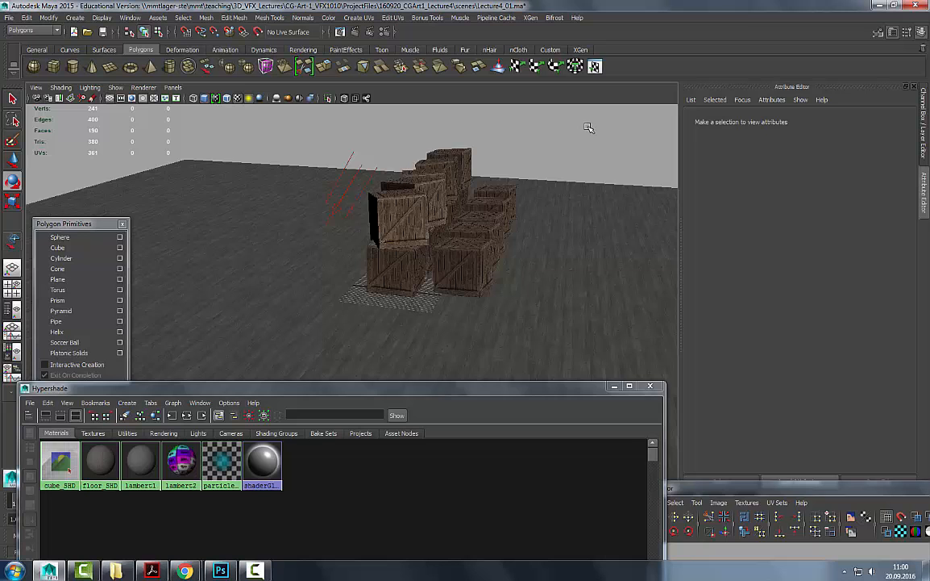
- View the tiled floor from higher angles, then bring up Render Settings
{"action": "left_click_drag", "start_coordinate": [589, 128], "coordinate": [568, 163], "text": "alt"}
{"action": "right_click_drag", "start_coordinate": [359, 227], "coordinate": [325, 220], "text": "alt"}
{"action": "middle_click_drag", "start_coordinate": [325, 220], "coordinate": [262, 221], "text": "alt"}
{"action": "left_click", "coordinate": [533, 303]}
{"action": "left_click", "coordinate": [549, 158]}
{"action": "left_click_drag", "start_coordinate": [423, 241], "coordinate": [436, 291], "text": "alt"}
{"action": "left_click", "coordinate": [366, 345]}
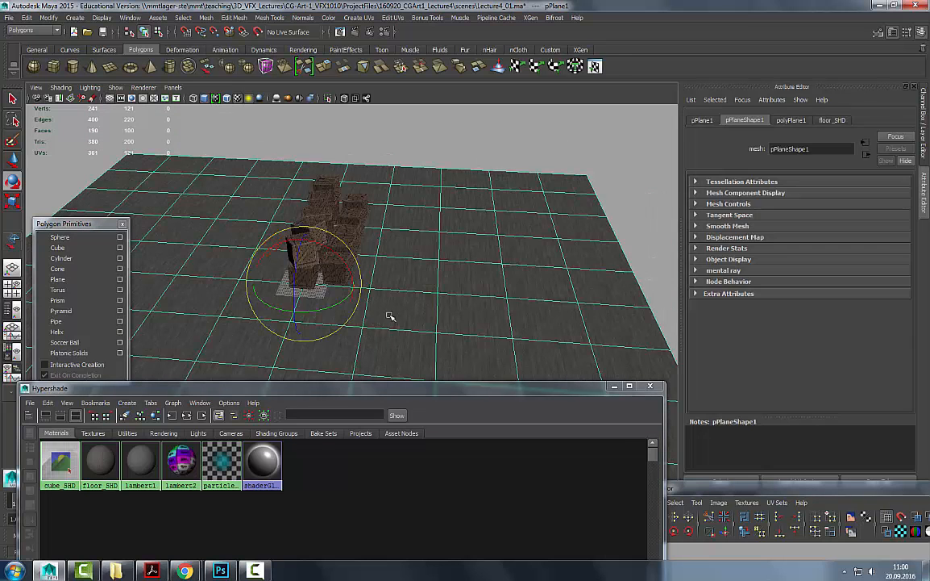
{"action": "left_click", "coordinate": [430, 153]}
{"action": "right_click_drag", "start_coordinate": [370, 230], "coordinate": [567, 231], "text": "alt"}
{"action": "left_click_drag", "start_coordinate": [431, 270], "coordinate": [469, 214], "text": "alt"}
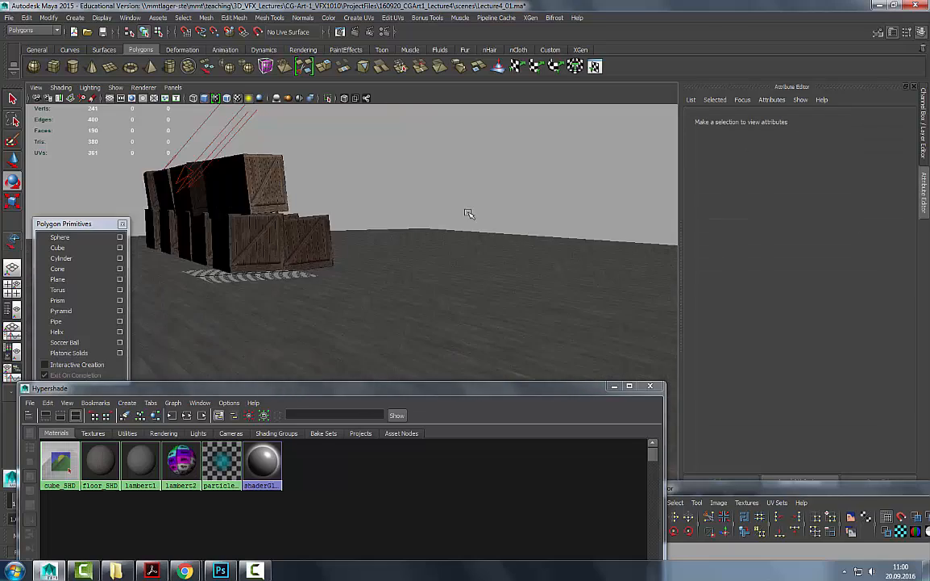
{"action": "right_click_drag", "start_coordinate": [424, 193], "coordinate": [516, 222], "text": "alt"}
{"action": "middle_click_drag", "start_coordinate": [516, 222], "coordinate": [569, 237], "text": "alt"}
{"action": "left_click_drag", "start_coordinate": [557, 258], "coordinate": [474, 238], "text": "alt"}
{"action": "right_click_drag", "start_coordinate": [475, 239], "coordinate": [320, 232], "text": "alt"}
{"action": "left_click_drag", "start_coordinate": [451, 242], "coordinate": [387, 250], "text": "alt"}
{"action": "right_click_drag", "start_coordinate": [387, 250], "coordinate": [446, 268], "text": "alt"}
{"action": "left_click_drag", "start_coordinate": [446, 267], "coordinate": [468, 290], "text": "alt"}
{"action": "left_click_drag", "start_coordinate": [446, 242], "coordinate": [575, 311], "text": "alt"}
{"action": "left_click", "coordinate": [607, 333]}
{"action": "left_click", "coordinate": [578, 203]}
{"action": "left_click_drag", "start_coordinate": [560, 240], "coordinate": [533, 244], "text": "alt"}
{"action": "right_click_drag", "start_coordinate": [532, 244], "coordinate": [466, 248], "text": "alt"}
{"action": "left_click_drag", "start_coordinate": [466, 248], "coordinate": [364, 266], "text": "alt"}
{"action": "right_click_drag", "start_coordinate": [364, 266], "coordinate": [431, 243], "text": "alt"}
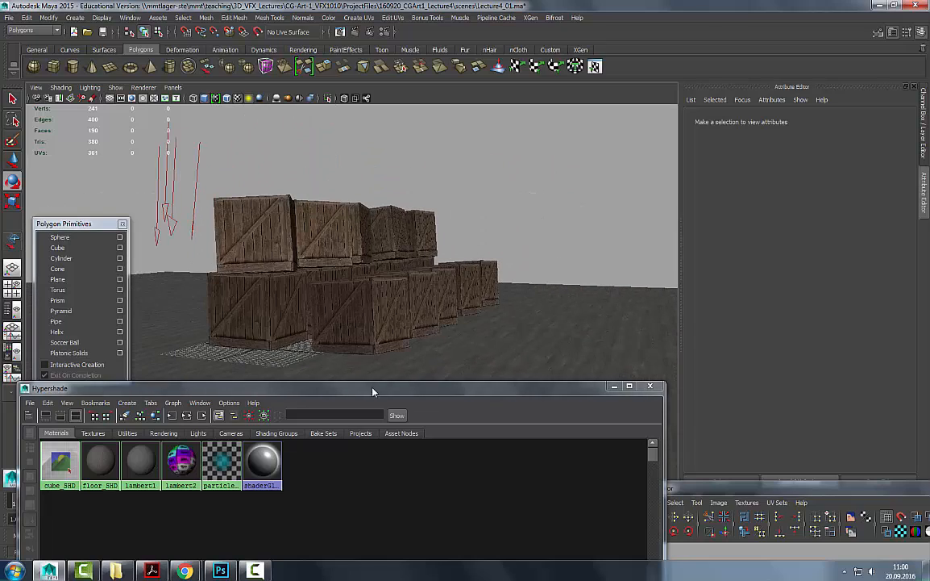
{"action": "left_click_drag", "start_coordinate": [373, 391], "coordinate": [519, 512]}
{"action": "left_click_drag", "start_coordinate": [497, 328], "coordinate": [460, 314], "text": "alt"}
{"action": "left_click", "coordinate": [384, 31]}
{"action": "left_click_drag", "start_coordinate": [184, 104], "coordinate": [509, 104]}
- Keep Maya Software as renderer and set anti-aliasing Quality to Production quality
{"action": "left_click", "coordinate": [514, 146]}
{"action": "left_click", "coordinate": [520, 154]}
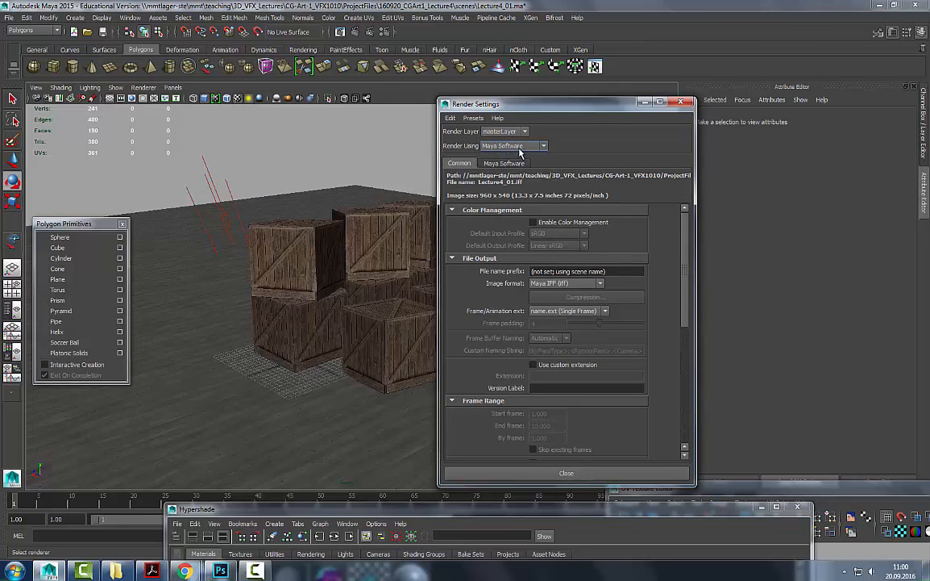
{"action": "left_click", "coordinate": [515, 164]}
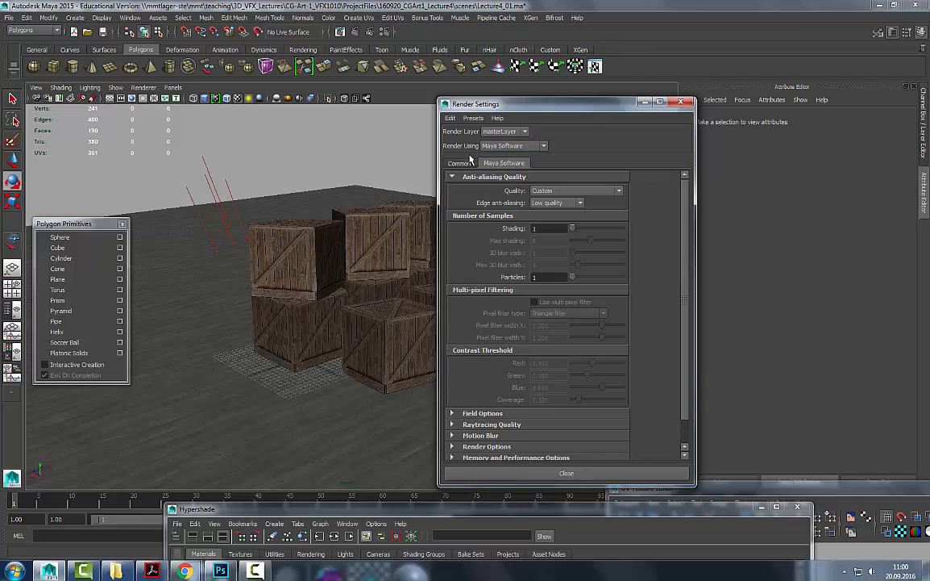
{"action": "left_click", "coordinate": [569, 190]}
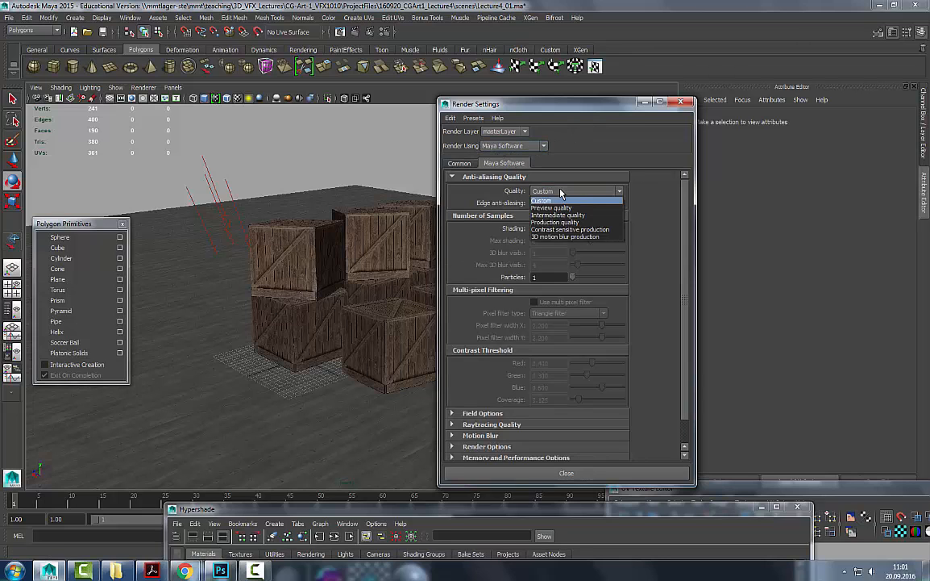
{"action": "left_click", "coordinate": [574, 230]}
{"action": "left_click", "coordinate": [462, 165]}
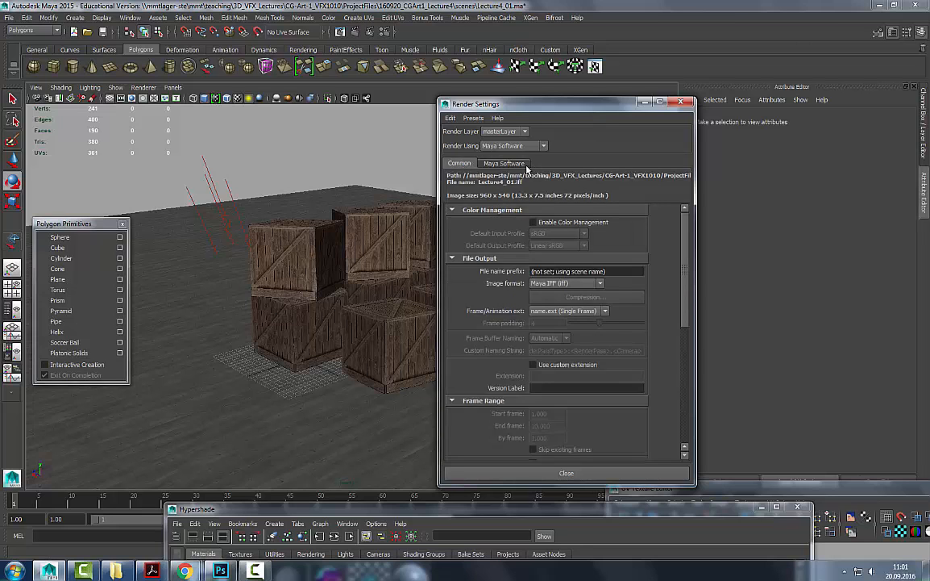
{"action": "left_click", "coordinate": [504, 162]}
{"action": "scroll", "coordinate": [620, 309], "scroll_direction": "down", "scroll_amount": 1}
{"action": "scroll", "coordinate": [620, 309], "scroll_direction": "up", "scroll_amount": 1}
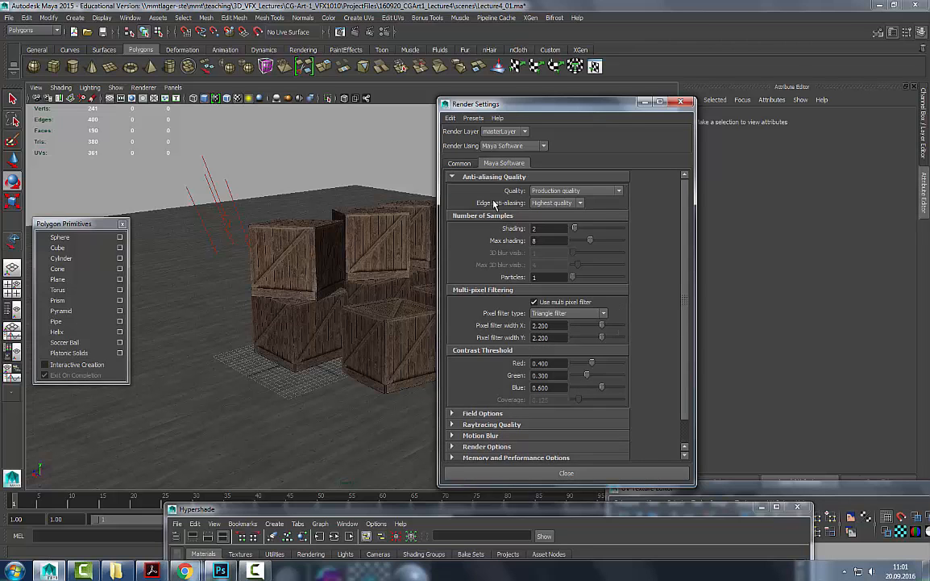
{"action": "left_click", "coordinate": [461, 165]}
{"action": "scroll", "coordinate": [610, 299], "scroll_direction": "down", "scroll_amount": 6}
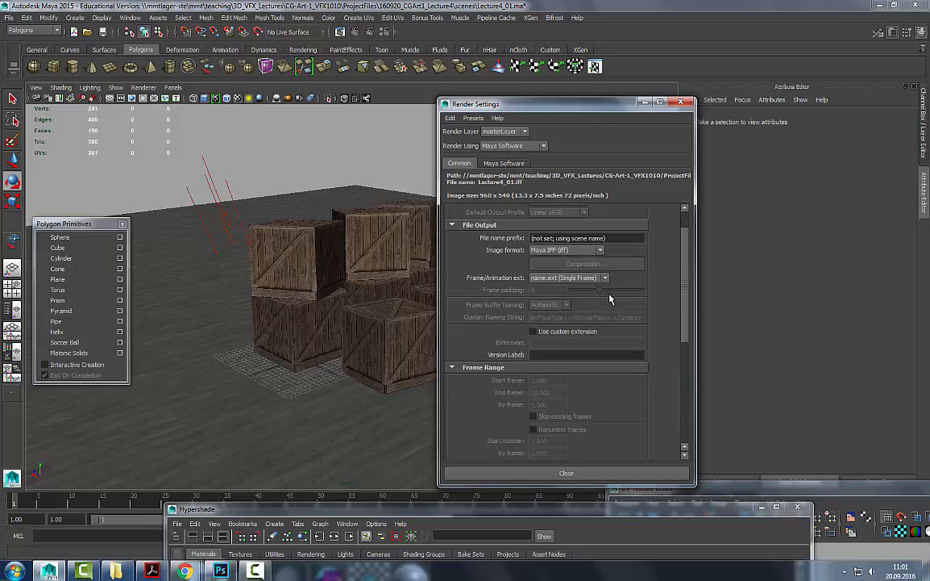
{"action": "scroll", "coordinate": [611, 299], "scroll_direction": "up", "scroll_amount": 6}
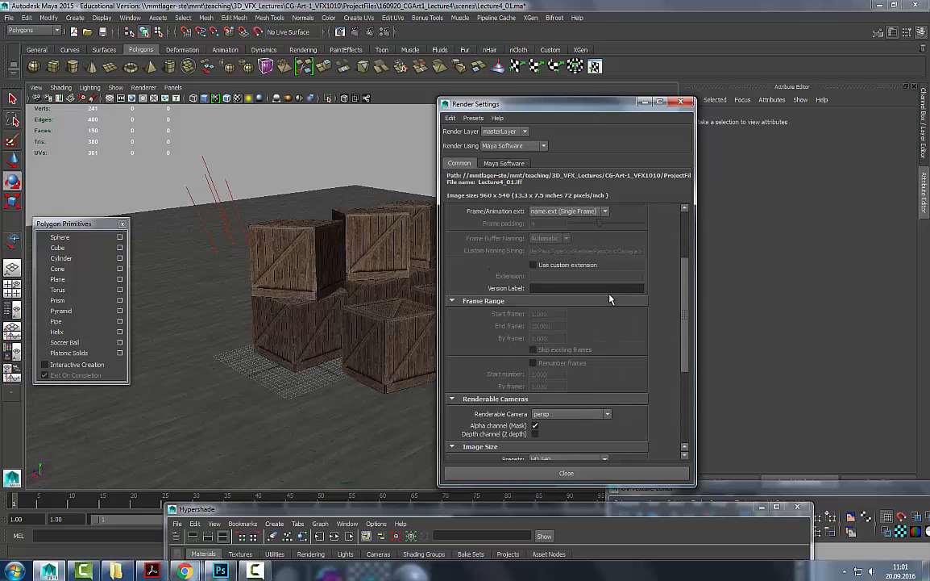
{"action": "left_click", "coordinate": [503, 163]}
- Enable Raytracing with Reflections 2, Refractions 1 and Shadows 4
{"action": "left_click", "coordinate": [497, 425]}
{"action": "scroll", "coordinate": [547, 373], "scroll_direction": "down", "scroll_amount": 3}
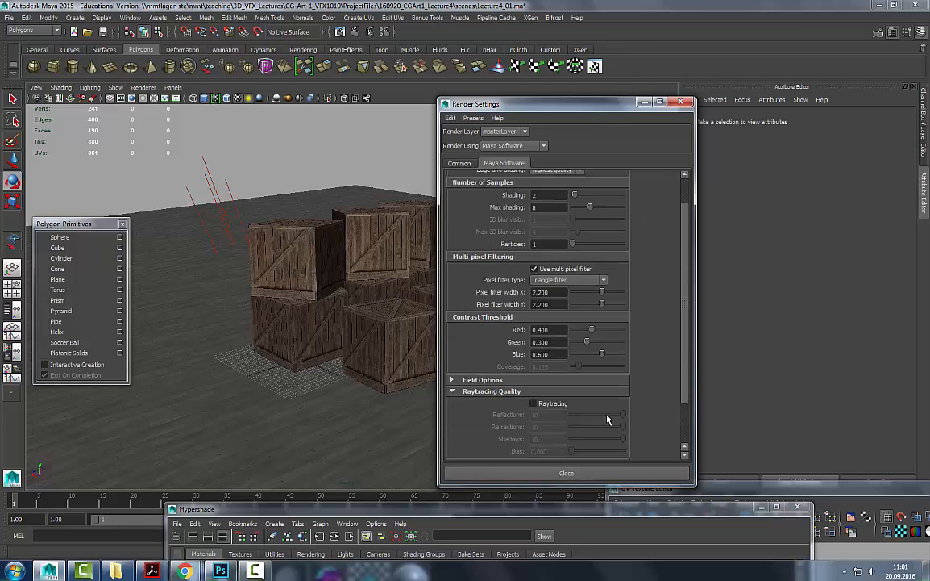
{"action": "left_click", "coordinate": [533, 348]}
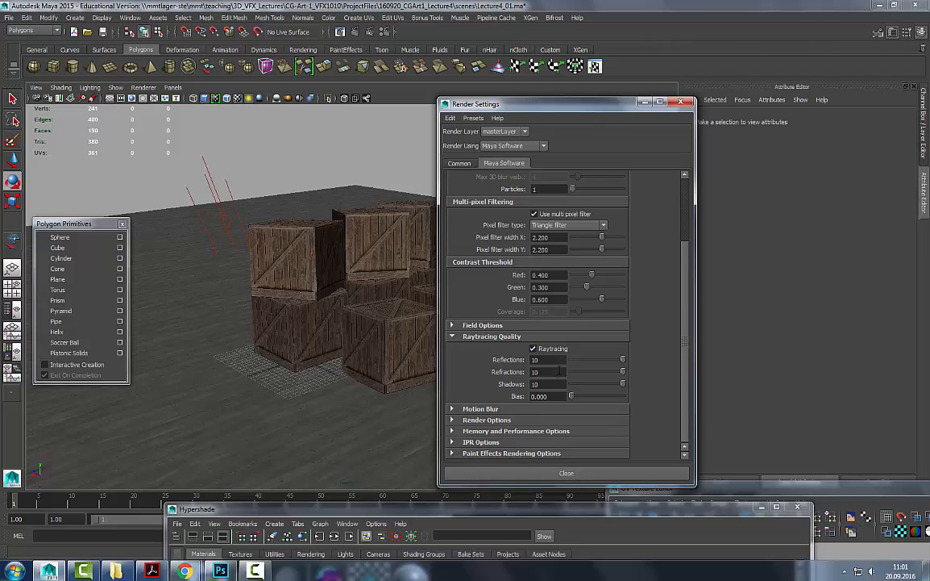
{"action": "left_click_drag", "start_coordinate": [555, 360], "coordinate": [459, 349]}
{"action": "left_click", "coordinate": [548, 371]}
{"action": "left_click", "coordinate": [553, 383]}
{"action": "key", "text": "Return"}
{"action": "left_click_drag", "start_coordinate": [481, 104], "coordinate": [663, 93]}
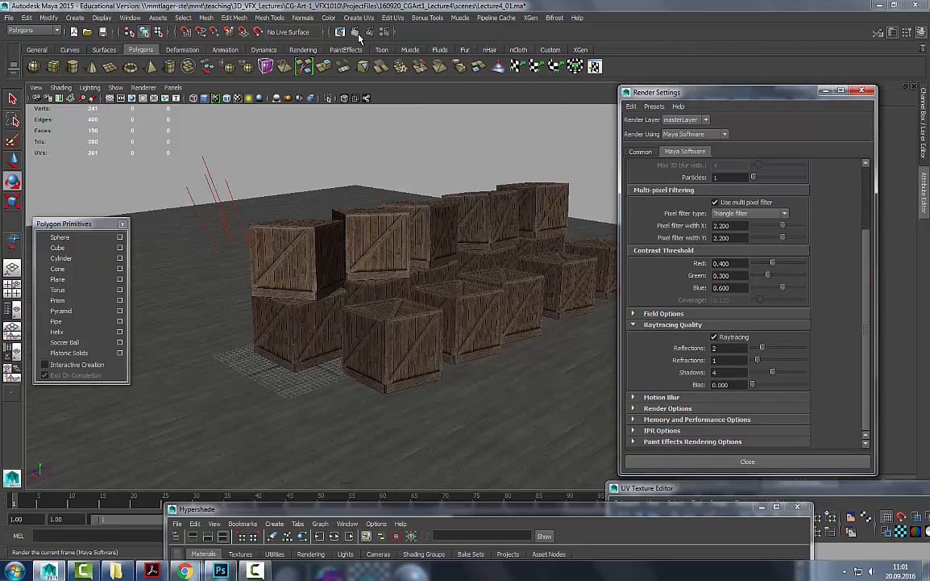
- Render a raytraced test frame of the crates, re-render it, then close the preview
{"action": "left_click", "coordinate": [356, 32]}
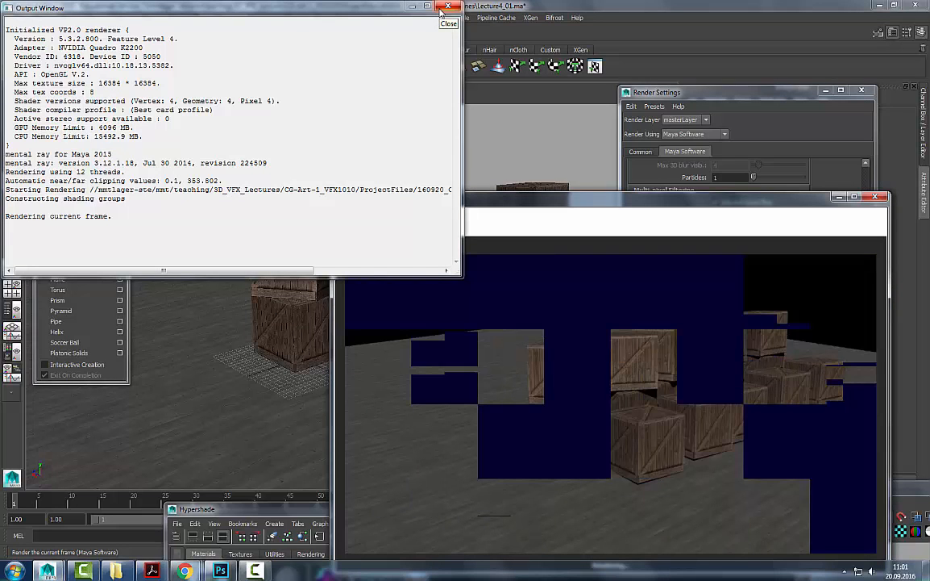
{"action": "left_click", "coordinate": [442, 8]}
{"action": "left_click_drag", "start_coordinate": [714, 205], "coordinate": [842, 77]}
{"action": "middle_click_drag", "start_coordinate": [484, 242], "coordinate": [284, 253], "text": "alt"}
{"action": "left_click_drag", "start_coordinate": [284, 253], "coordinate": [349, 262], "text": "alt"}
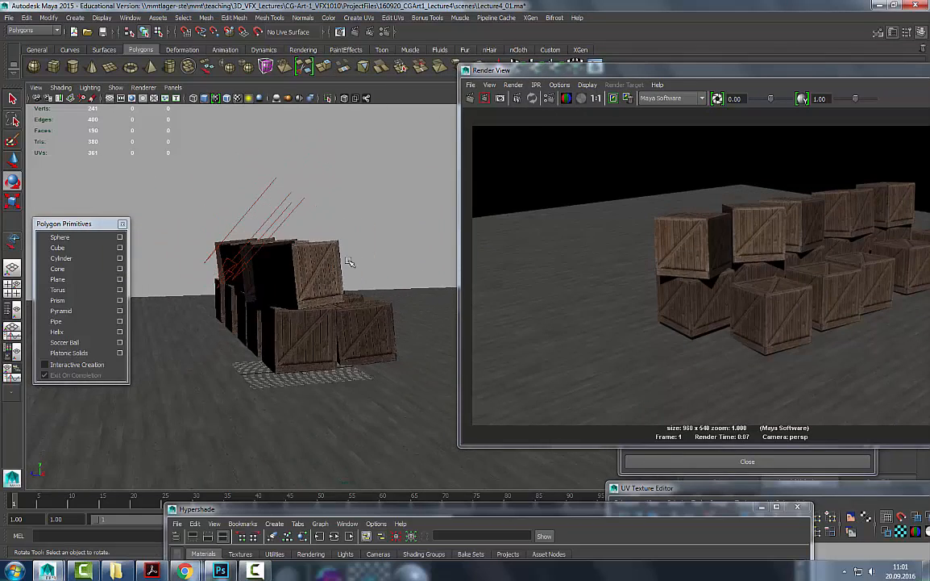
{"action": "left_click_drag", "start_coordinate": [610, 74], "coordinate": [357, 47]}
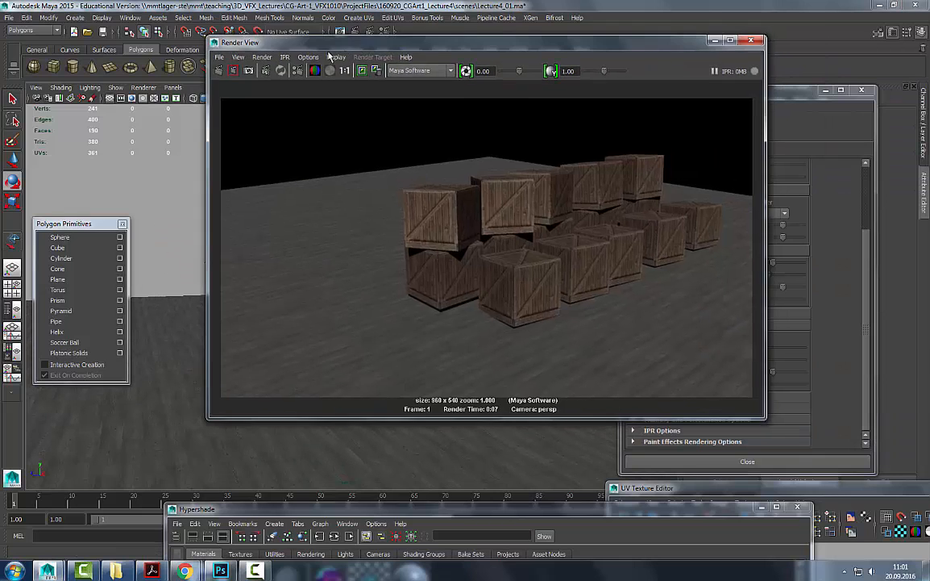
{"action": "left_click", "coordinate": [220, 72]}
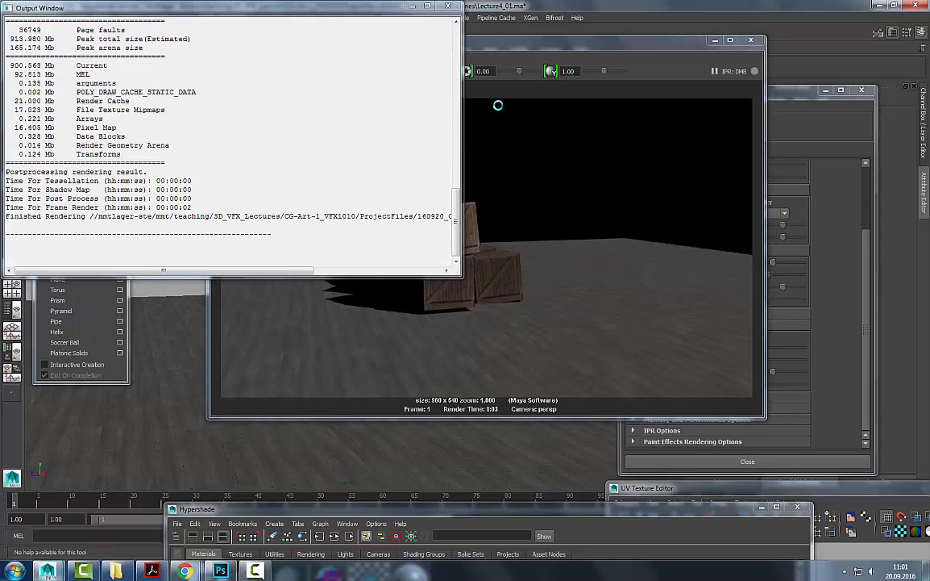
{"action": "left_click", "coordinate": [448, 6]}
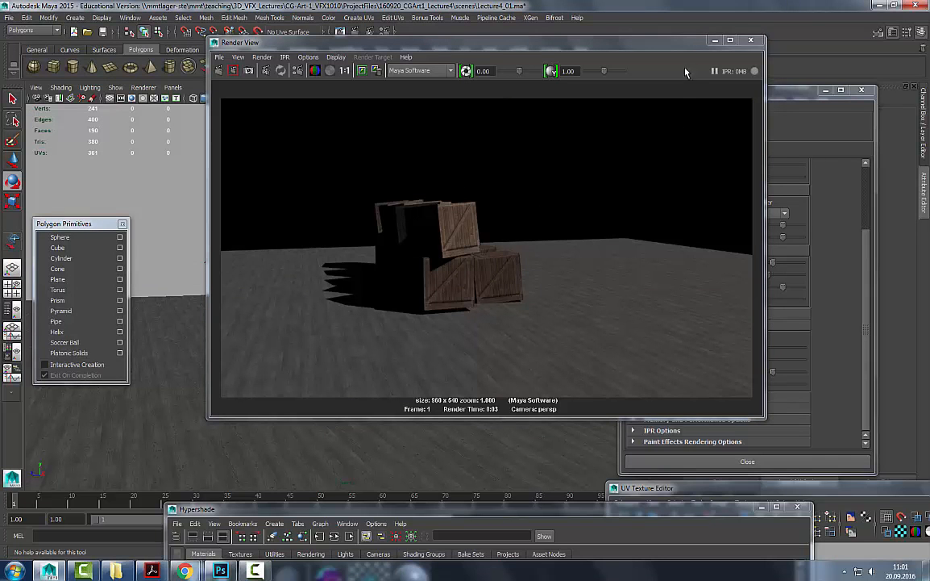
{"action": "left_click", "coordinate": [751, 42]}
{"action": "left_click_drag", "start_coordinate": [675, 77], "coordinate": [675, 73]}
{"action": "left_click_drag", "start_coordinate": [477, 321], "coordinate": [339, 320], "text": "alt"}
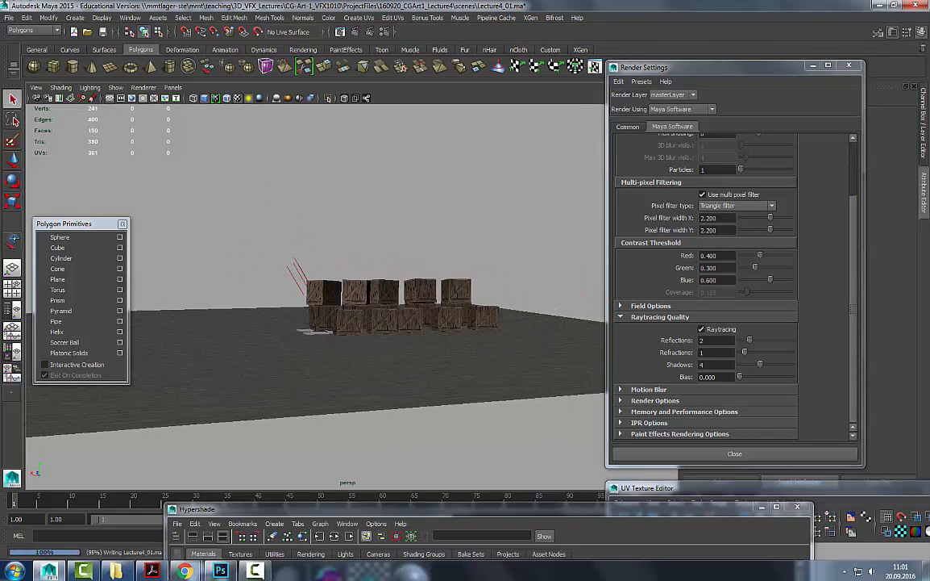
- Open Lecture2_03_import.ma and close the Render Settings window
{"action": "left_click", "coordinate": [10, 18]}
{"action": "left_click", "coordinate": [10, 18]}
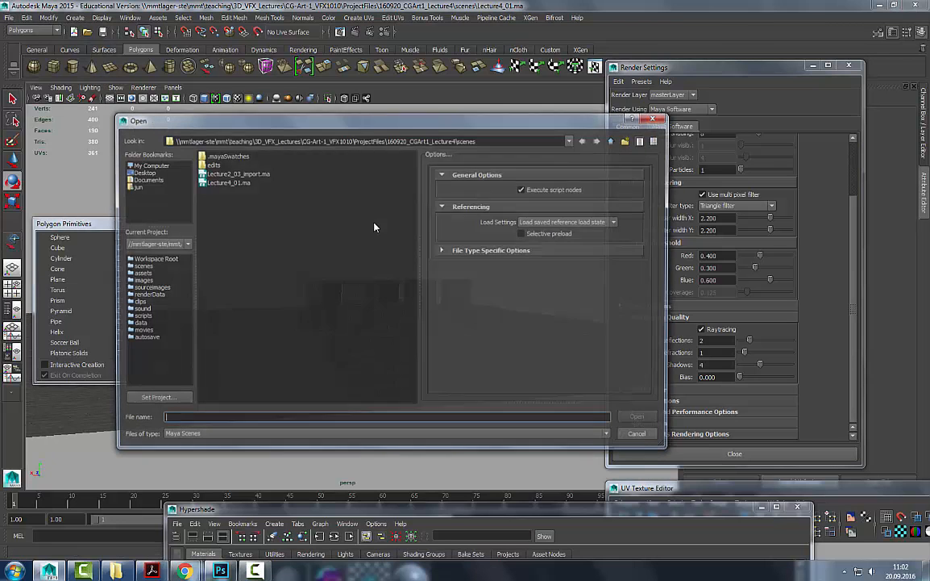
{"action": "double_click", "coordinate": [242, 173]}
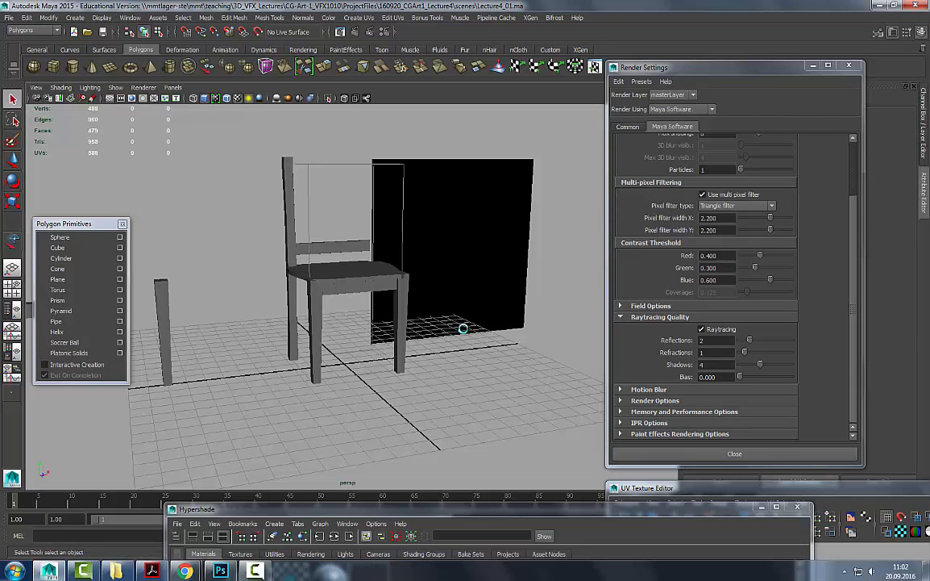
{"action": "left_click", "coordinate": [756, 452]}
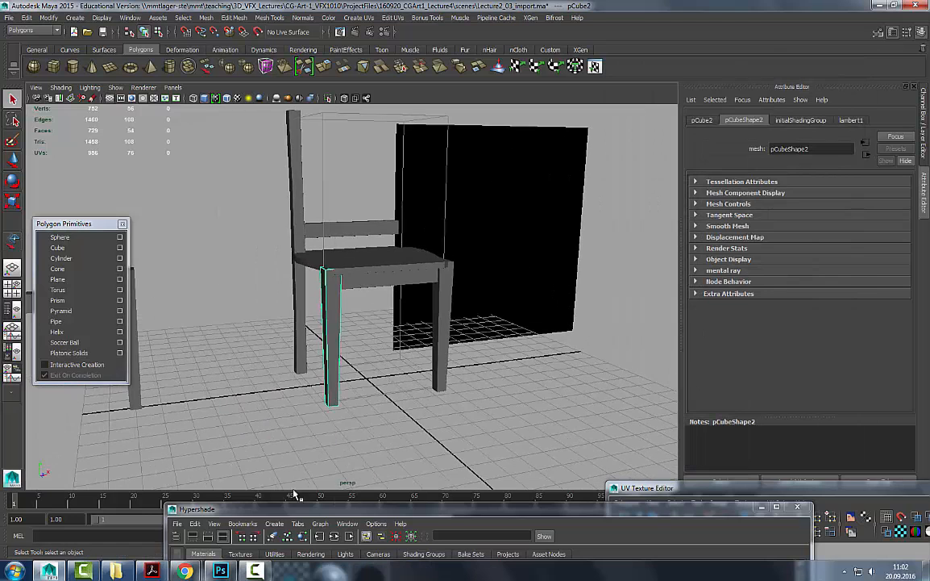
- Close the Hypershade and arrange the UV Texture Editor beside the chair view
{"action": "left_click_drag", "start_coordinate": [355, 509], "coordinate": [403, 428]}
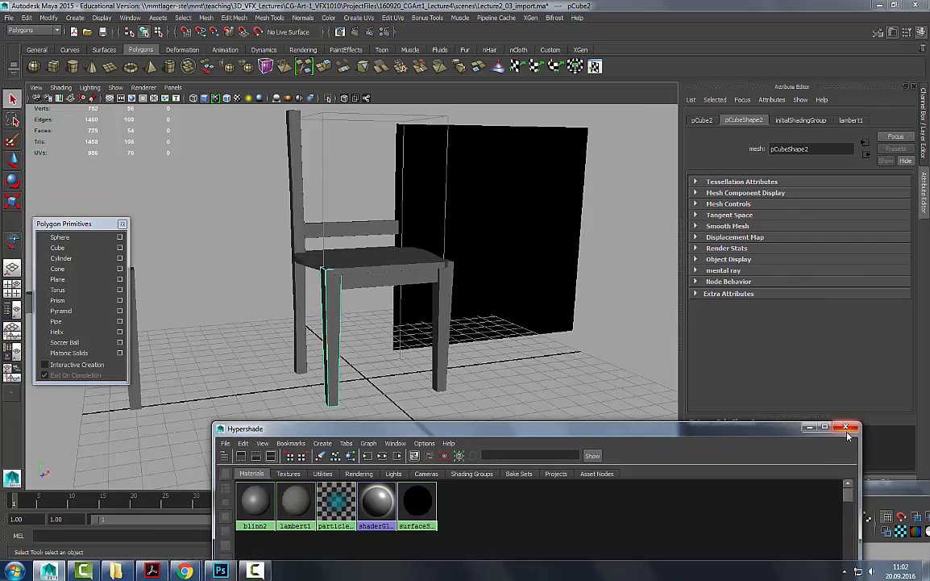
{"action": "left_click", "coordinate": [847, 427]}
{"action": "left_click_drag", "start_coordinate": [431, 245], "coordinate": [461, 246], "text": "alt"}
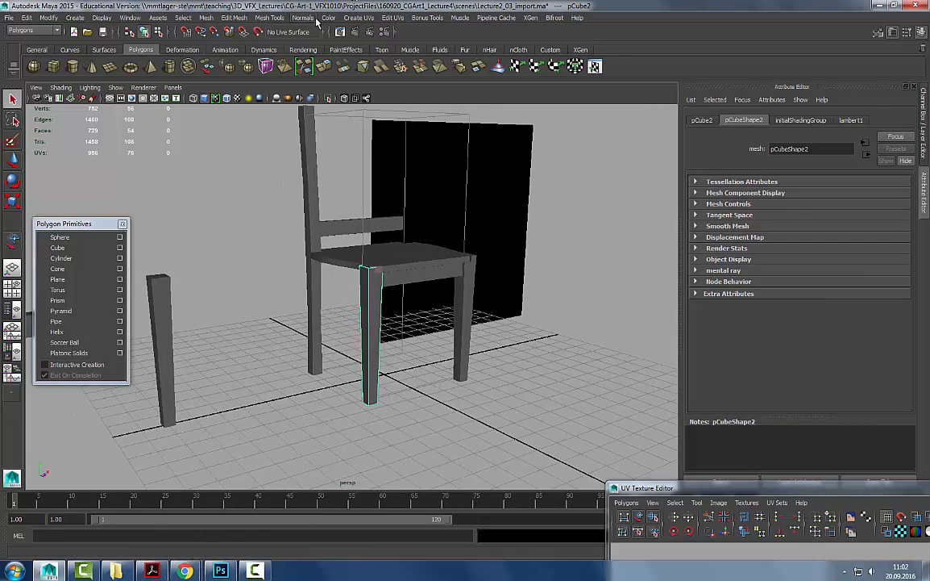
{"action": "left_click_drag", "start_coordinate": [679, 490], "coordinate": [623, 63]}
{"action": "middle_click_drag", "start_coordinate": [392, 214], "coordinate": [374, 269], "text": "alt"}
{"action": "left_click_drag", "start_coordinate": [415, 338], "coordinate": [445, 364], "text": "alt"}
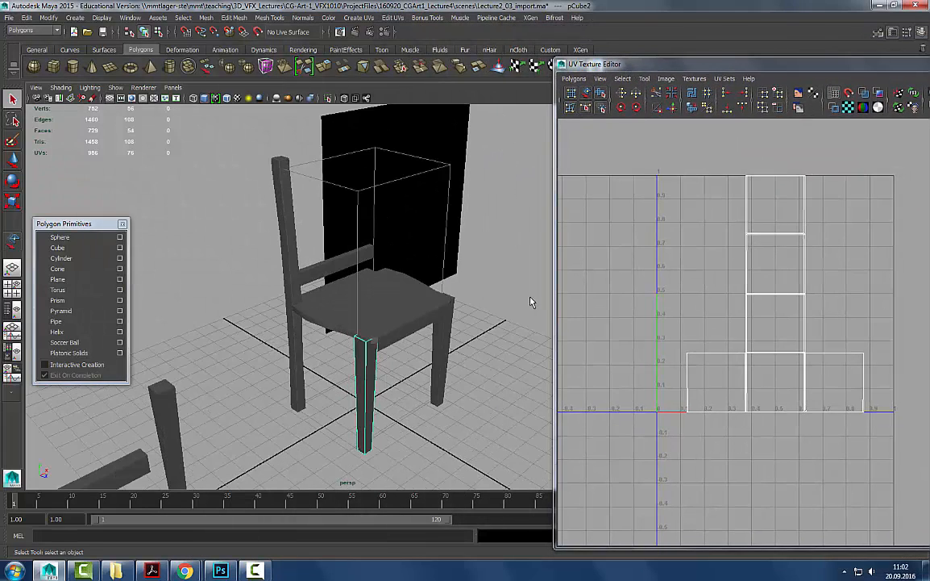
{"action": "left_click_drag", "start_coordinate": [597, 68], "coordinate": [530, 429]}
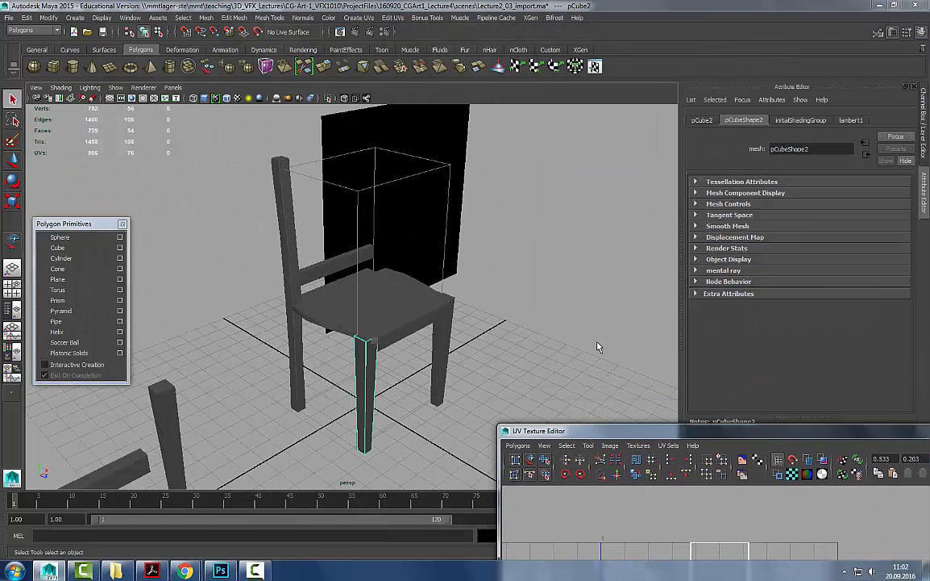
- Select the seat, front and back legs, and backrest rail together
{"action": "key", "text": "ctrl+a"}
{"action": "left_click", "coordinate": [517, 339]}
{"action": "left_click", "coordinate": [441, 376]}
{"action": "left_click", "coordinate": [419, 401]}
{"action": "left_click", "coordinate": [338, 364], "text": "shift"}
{"action": "left_click", "coordinate": [366, 307], "text": "shift"}
{"action": "left_click", "coordinate": [372, 267], "text": "shift"}
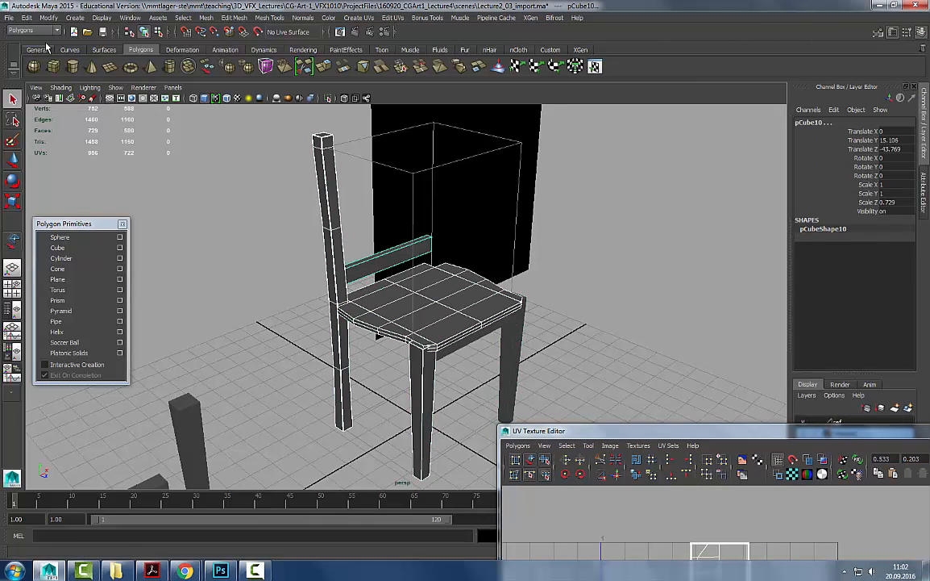
- Delete history on the selected chair parts and freeze their transformations
{"action": "left_click", "coordinate": [26, 16]}
{"action": "mouse_move", "coordinate": [127, 133]}
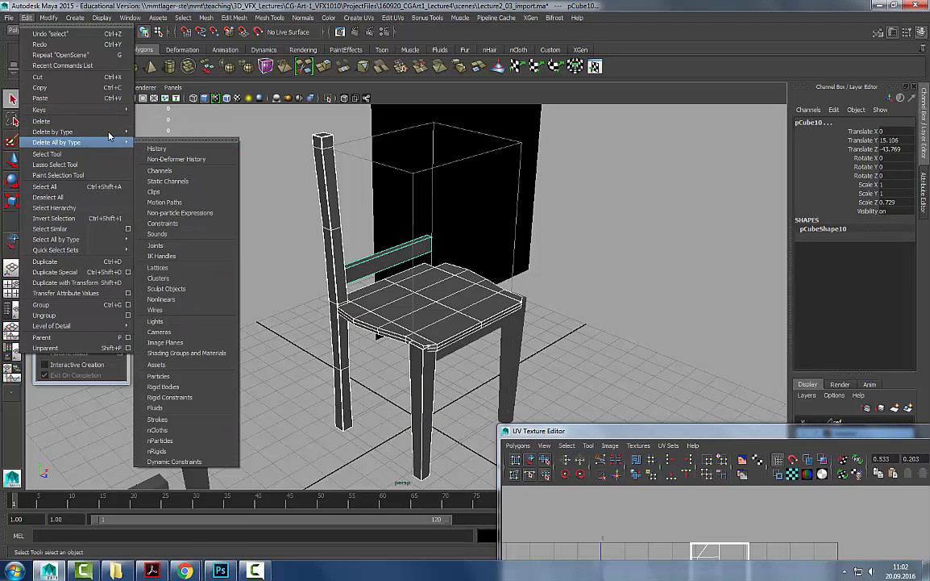
{"action": "mouse_move", "coordinate": [96, 132]}
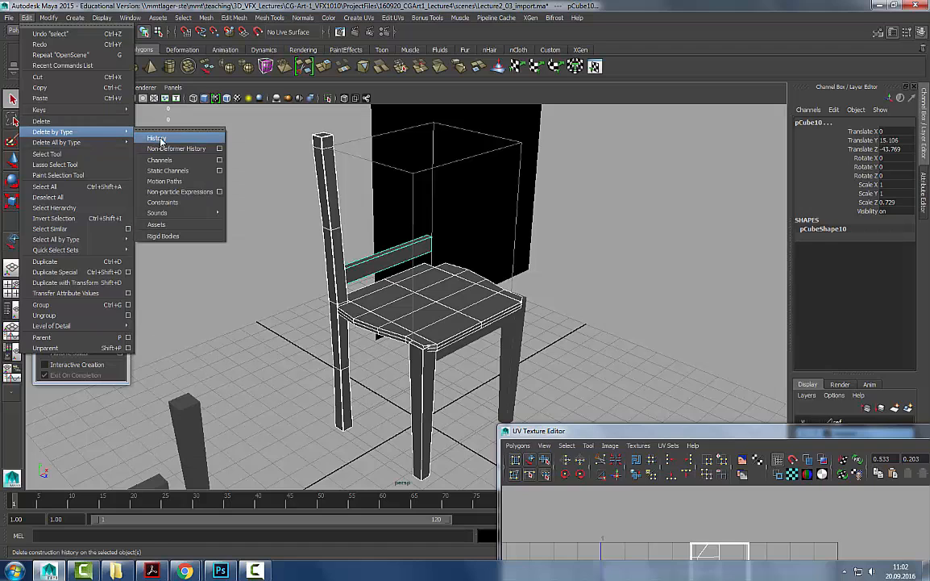
{"action": "left_click", "coordinate": [160, 140]}
{"action": "left_click", "coordinate": [49, 17]}
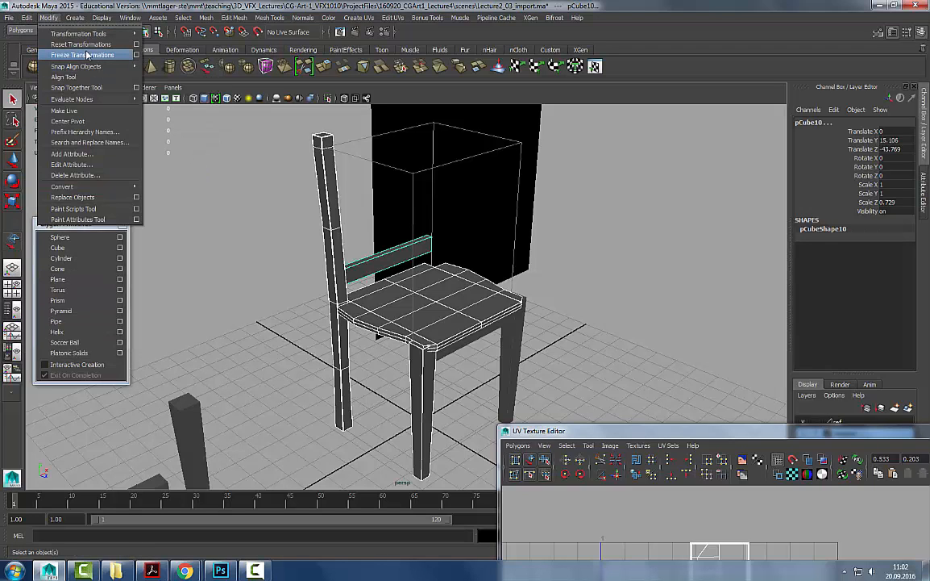
{"action": "left_click", "coordinate": [87, 54]}
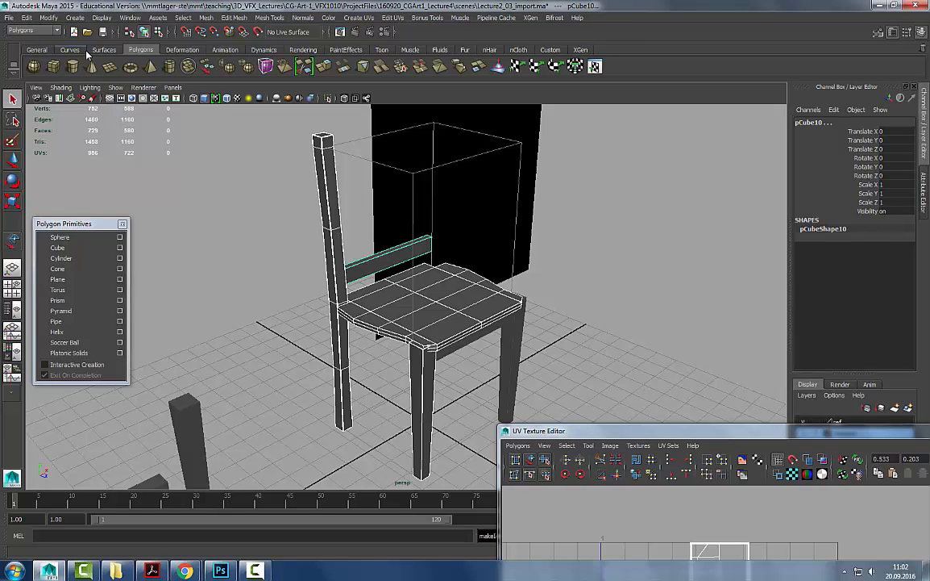
- Select the front chair leg and enlarge the UV editor to see its UVs
{"action": "left_click", "coordinate": [700, 318]}
{"action": "left_click", "coordinate": [426, 390]}
{"action": "left_click_drag", "start_coordinate": [613, 432], "coordinate": [616, 58]}
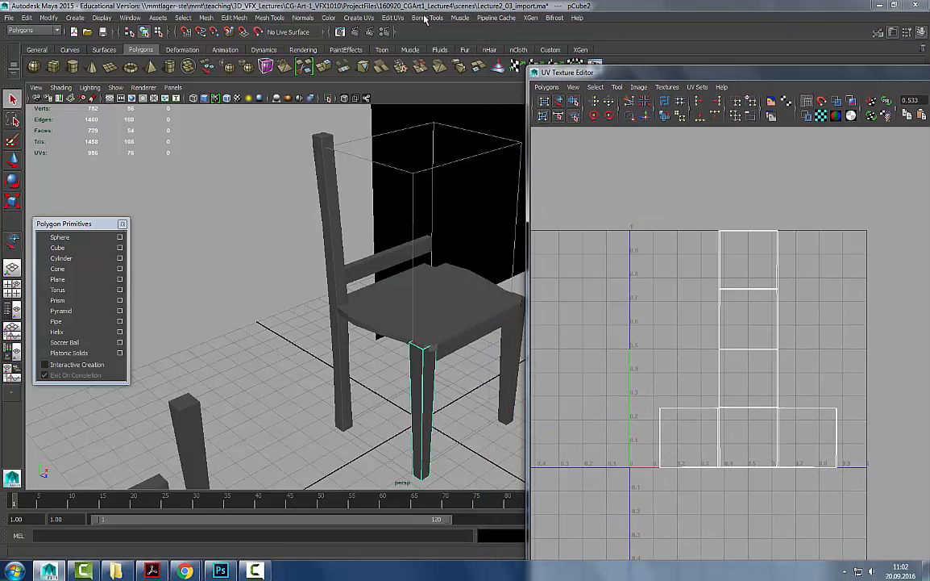
{"action": "left_click", "coordinate": [375, 19]}
{"action": "left_click", "coordinate": [375, 19]}
{"action": "left_click", "coordinate": [368, 19]}
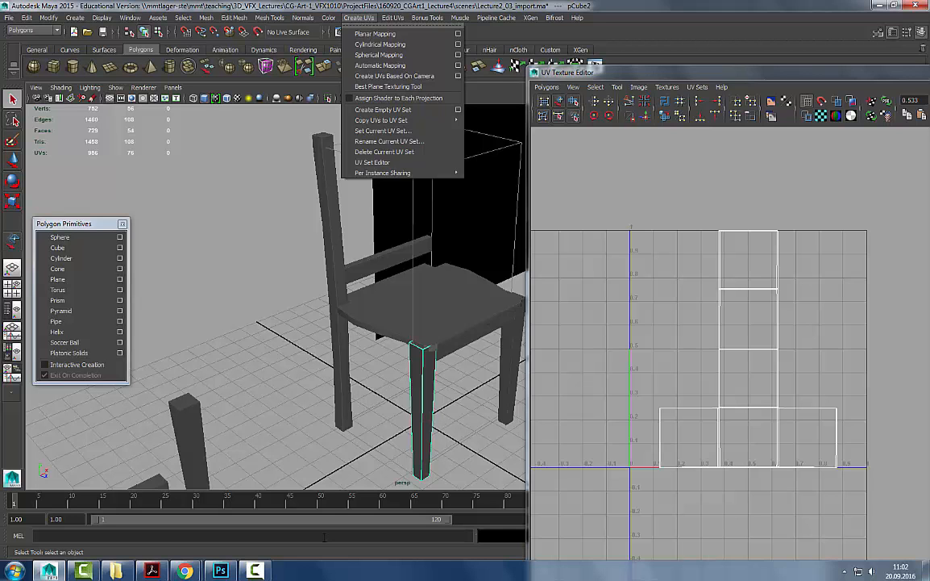
{"action": "left_click", "coordinate": [391, 386]}
- Assign a new Lambert material, lambert2, to the front leg pCube2
{"action": "left_click", "coordinate": [418, 403]}
{"action": "left_click_drag", "start_coordinate": [469, 423], "coordinate": [375, 316], "text": "alt"}
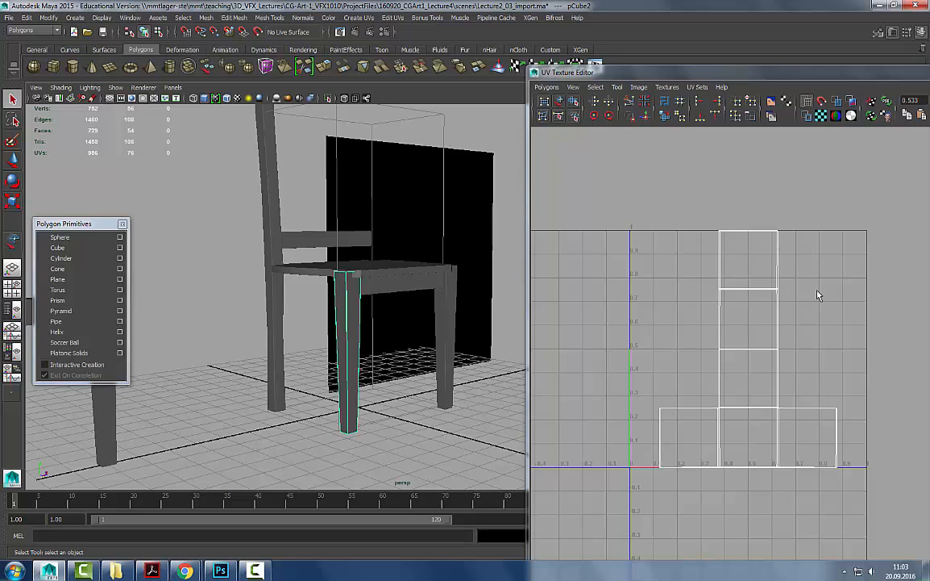
{"action": "right_click_drag", "start_coordinate": [348, 319], "coordinate": [421, 506]}
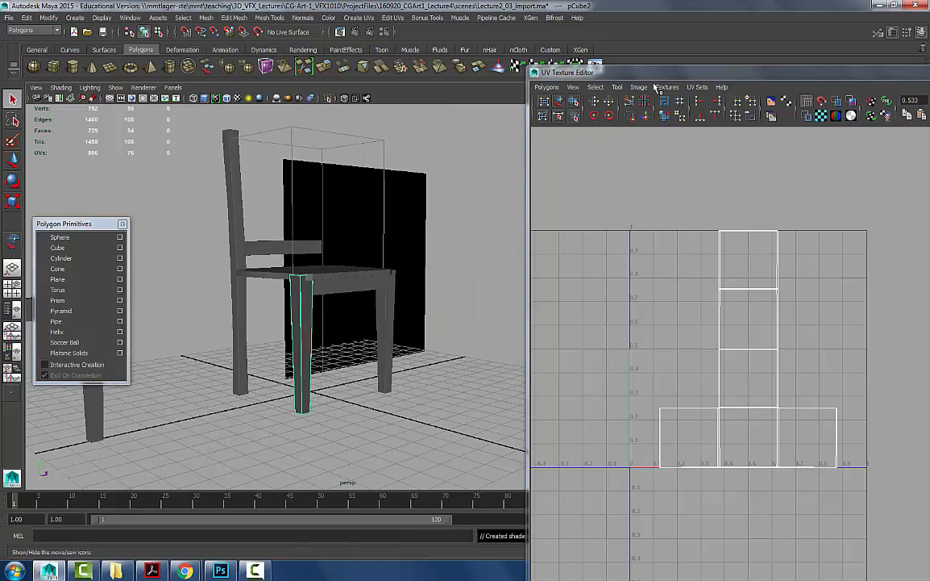
{"action": "left_click_drag", "start_coordinate": [664, 74], "coordinate": [511, 458]}
- Create a file texture for lambert2's colour with Filter Type set to Off
{"action": "left_click", "coordinate": [788, 121]}
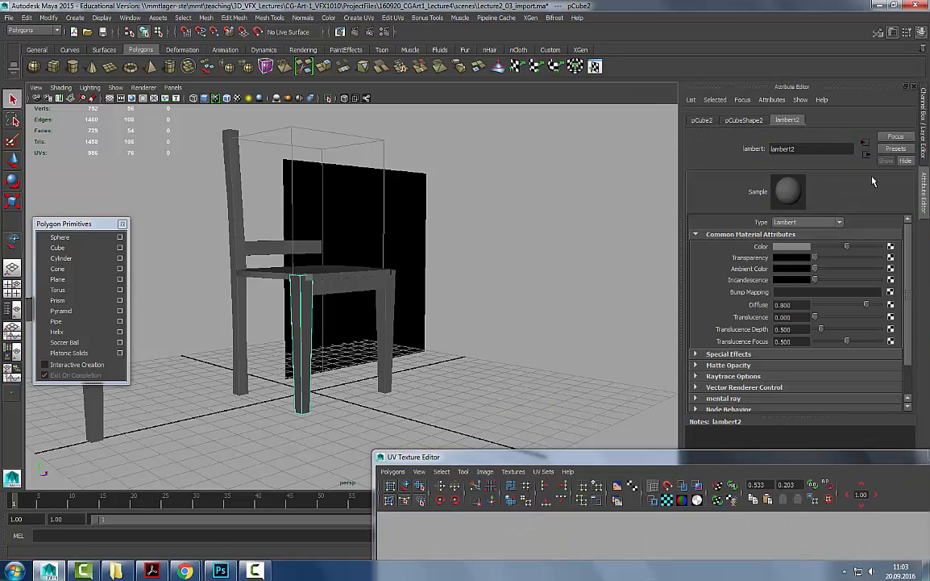
{"action": "left_click", "coordinate": [890, 249]}
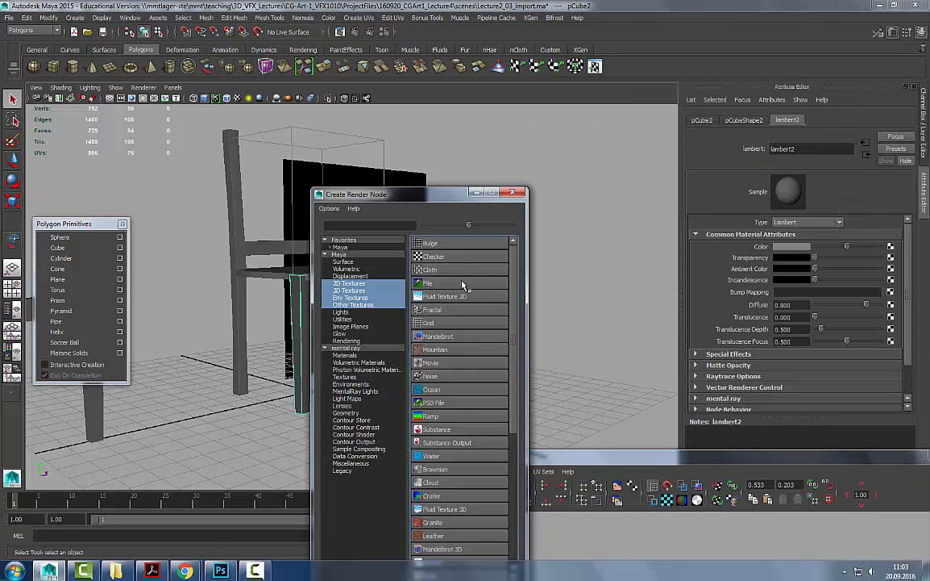
{"action": "left_click", "coordinate": [427, 254]}
{"action": "left_click", "coordinate": [790, 234]}
{"action": "left_click", "coordinate": [780, 243]}
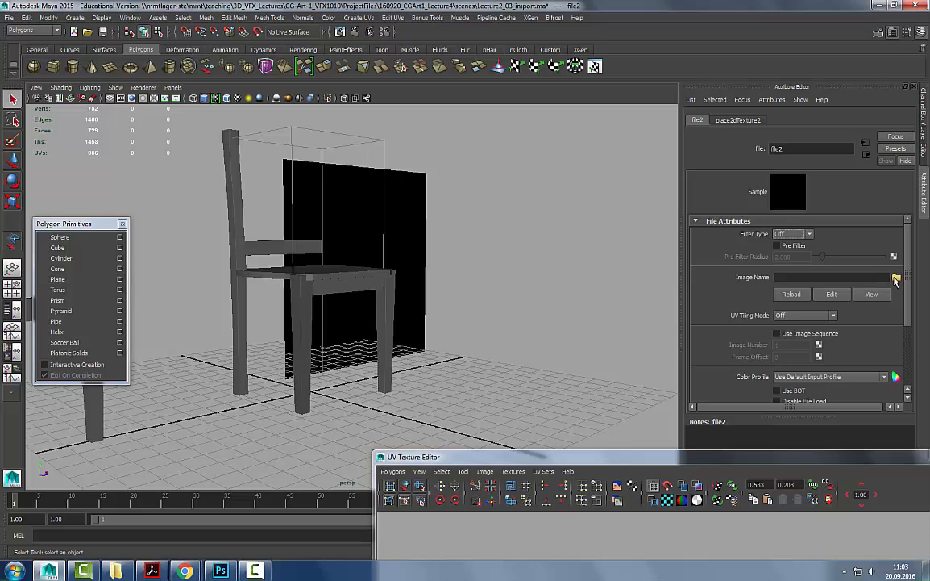
- Load sourceimages/checkerboard.png into the new file2 colour texture
{"action": "left_click", "coordinate": [897, 277]}
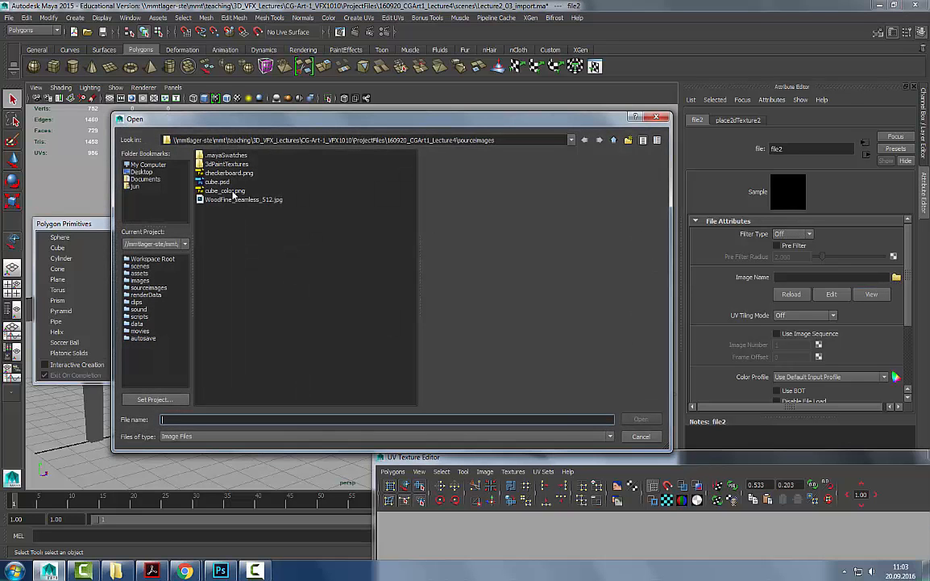
{"action": "left_click", "coordinate": [230, 191]}
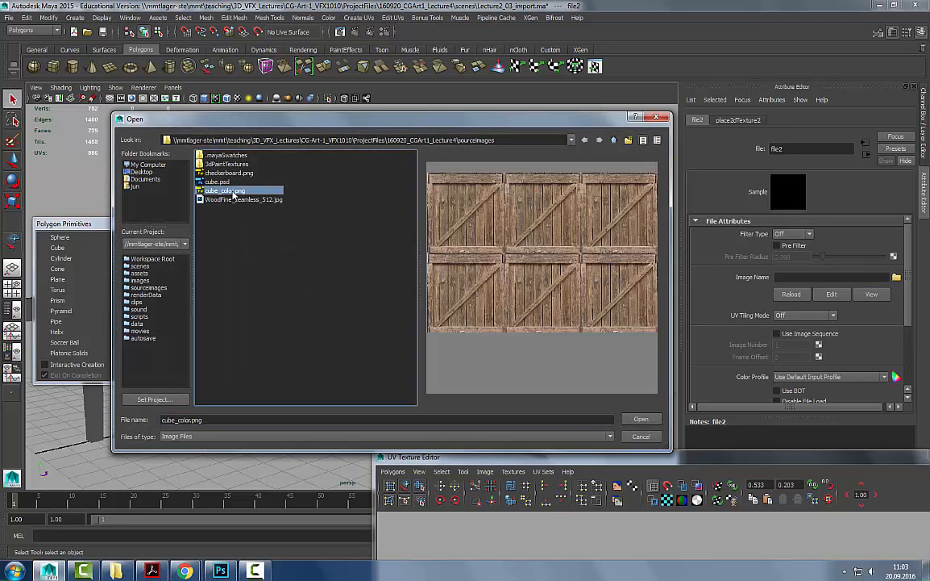
{"action": "left_click", "coordinate": [229, 173]}
{"action": "left_click", "coordinate": [641, 418]}
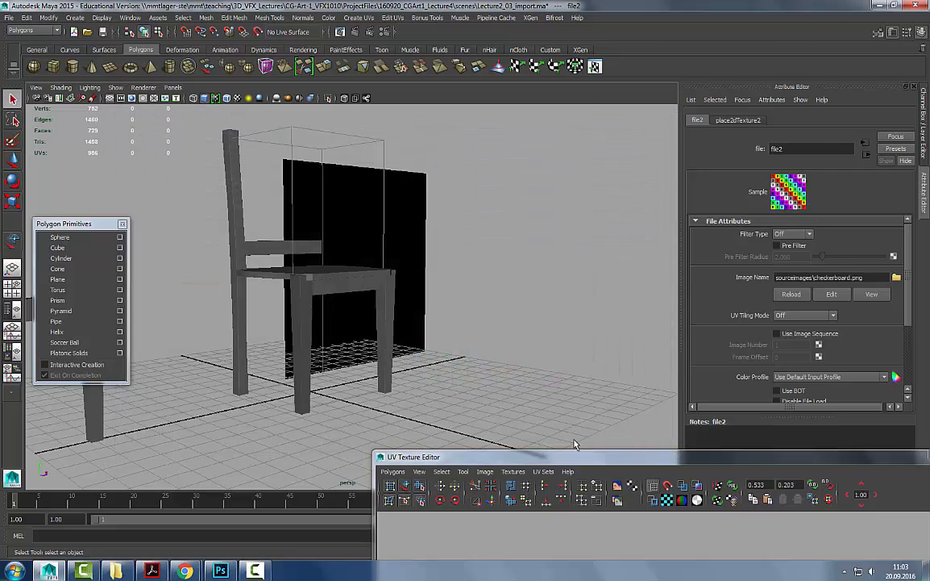
{"action": "left_click", "coordinate": [464, 350]}
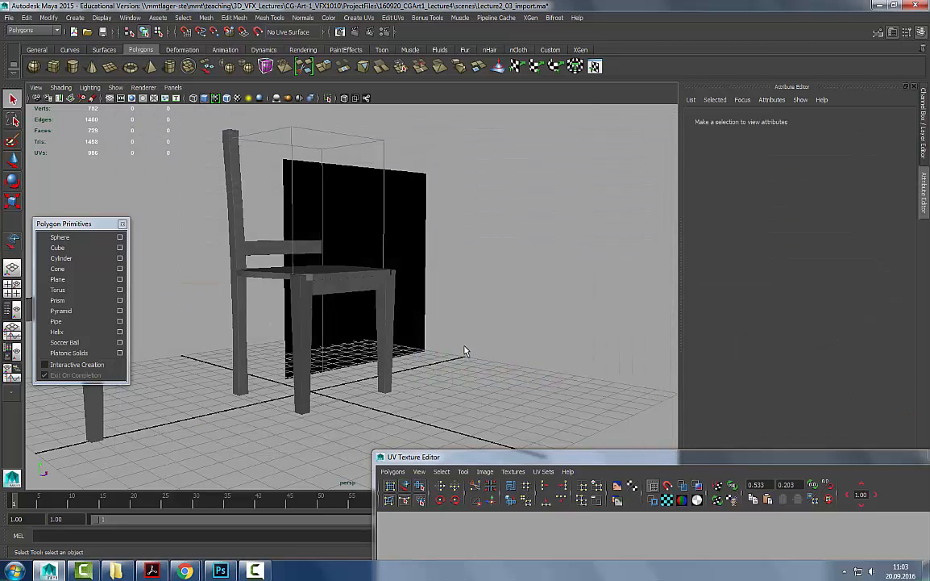
- Turn on textured display with 6 and orbit around the checkered front leg
{"action": "key", "text": "6"}
{"action": "right_click_drag", "start_coordinate": [355, 307], "coordinate": [504, 344], "text": "alt"}
{"action": "left_click_drag", "start_coordinate": [504, 344], "coordinate": [408, 326], "text": "alt"}
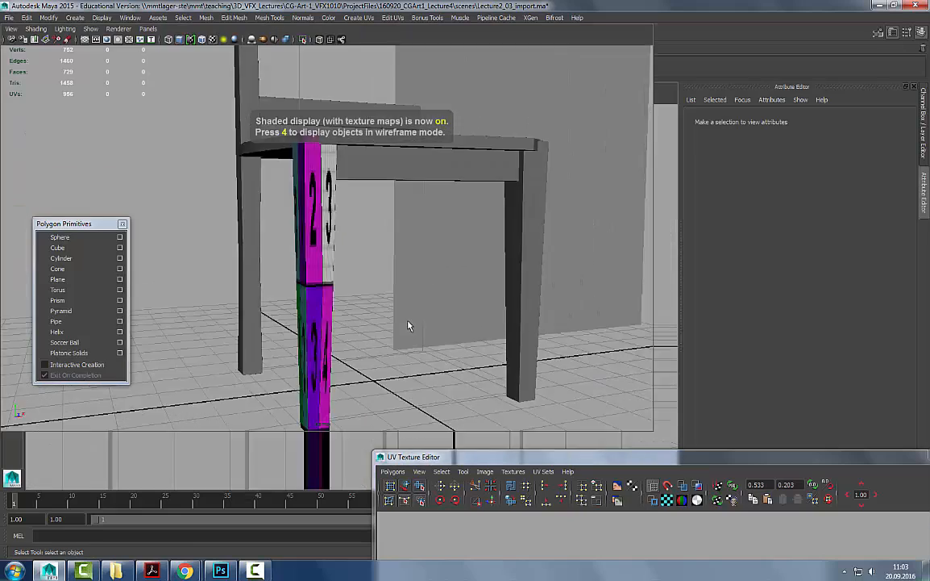
{"action": "key", "text": "ctrl+space"}
{"action": "left_click", "coordinate": [433, 281]}
{"action": "left_click_drag", "start_coordinate": [433, 281], "coordinate": [321, 228], "text": "alt"}
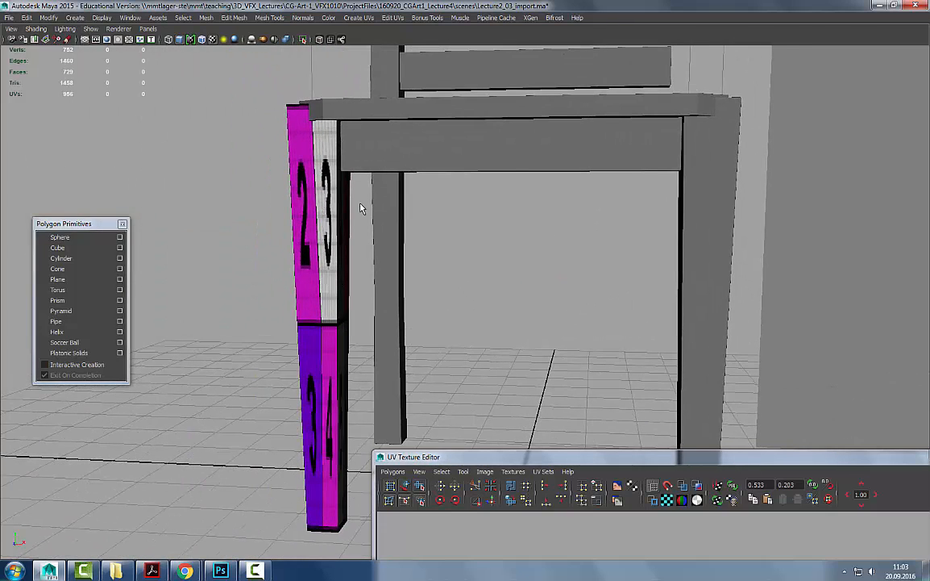
- Enlarge the UV editor and reselect the front leg to inspect its stretched UVs
{"action": "left_click_drag", "start_coordinate": [433, 456], "coordinate": [471, 33]}
{"action": "left_click", "coordinate": [331, 254]}
{"action": "left_click_drag", "start_coordinate": [330, 254], "coordinate": [280, 272], "text": "alt"}
{"action": "left_click_drag", "start_coordinate": [542, 35], "coordinate": [624, 37]}
{"action": "key", "text": "ctrl+space"}
{"action": "left_click_drag", "start_coordinate": [395, 239], "coordinate": [360, 255], "text": "alt"}
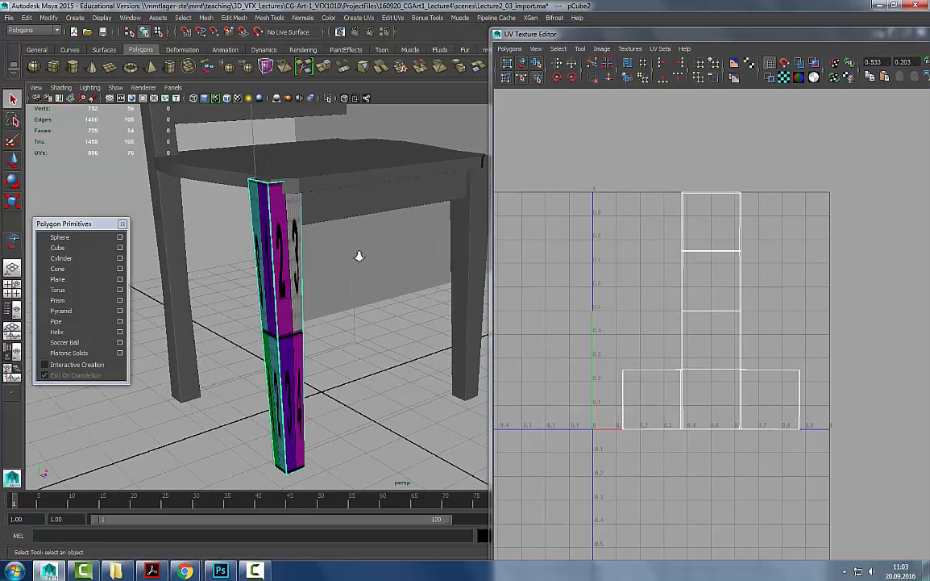
{"action": "left_click_drag", "start_coordinate": [363, 302], "coordinate": [394, 226], "text": "alt"}
{"action": "left_click", "coordinate": [349, 17]}
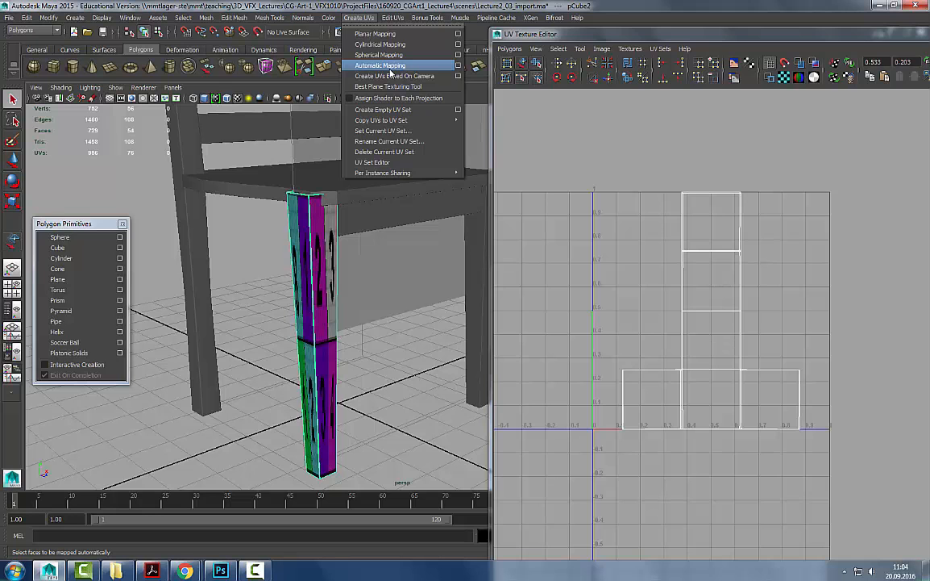
- Apply Automatic Mapping to the front leg, creating polyAutoProj1, and review its settings
{"action": "left_click", "coordinate": [390, 67]}
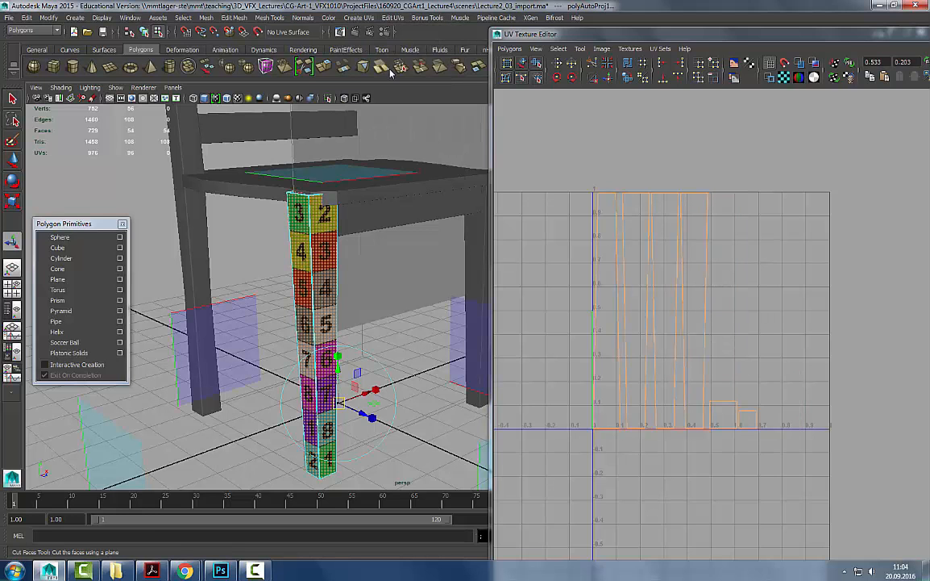
{"action": "scroll", "coordinate": [357, 288], "scroll_direction": "down", "scroll_amount": 5}
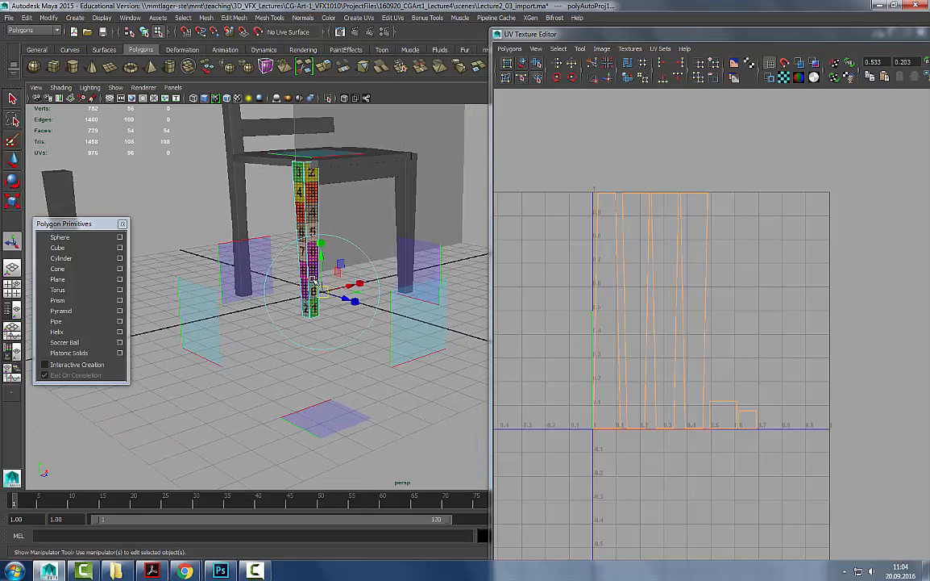
{"action": "scroll", "coordinate": [313, 279], "scroll_direction": "up", "scroll_amount": 2}
{"action": "left_click", "coordinate": [359, 17]}
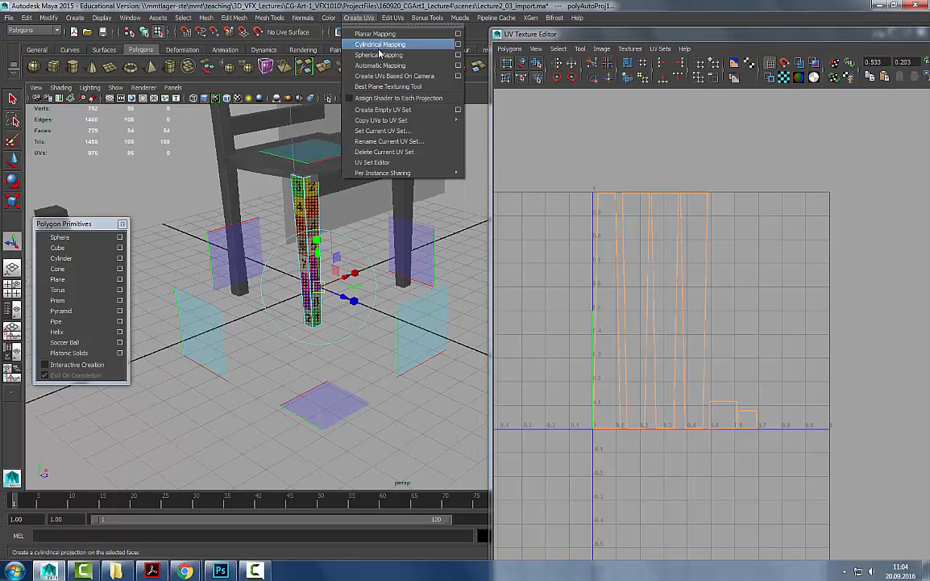
{"action": "left_click", "coordinate": [458, 65]}
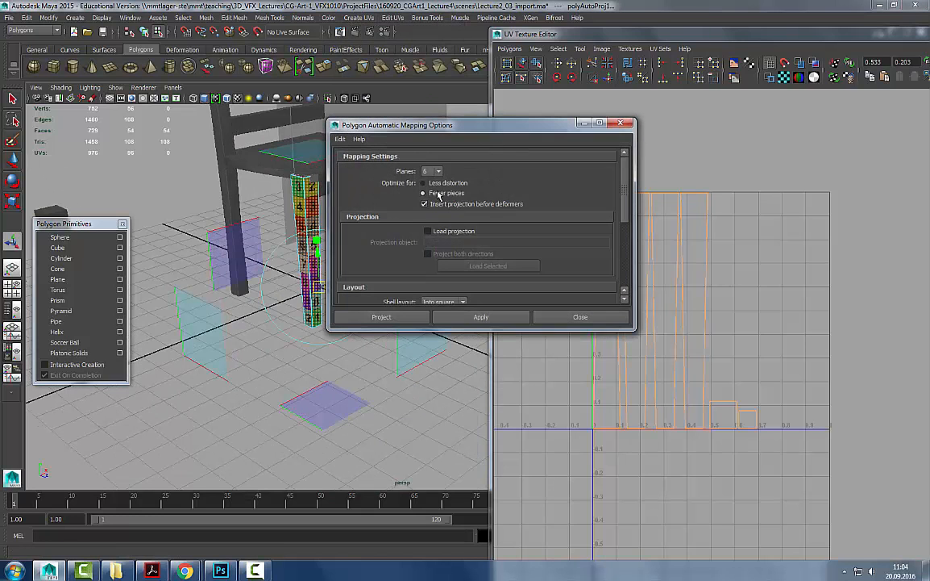
{"action": "left_click", "coordinate": [564, 317]}
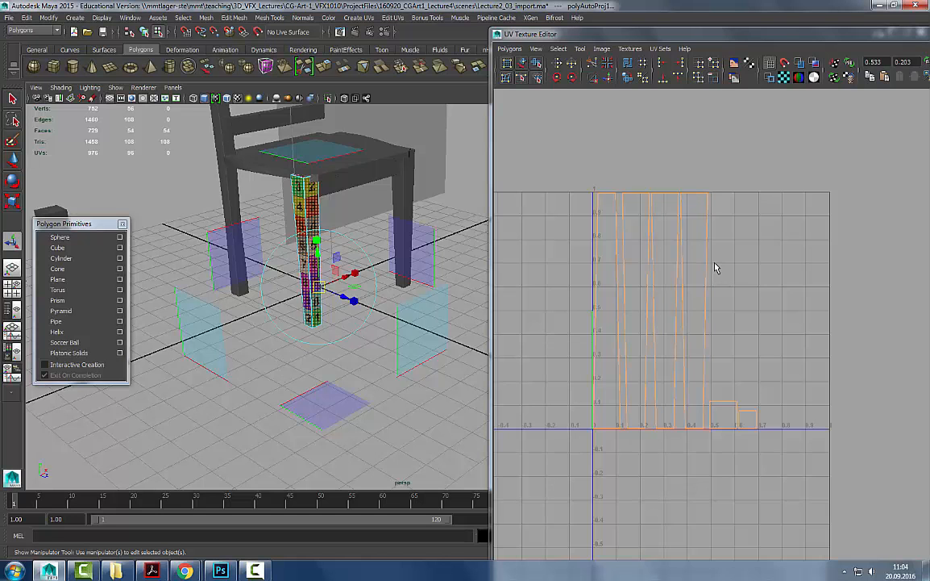
- Orbit close to the numbered leg and select one of its faces
{"action": "left_click_drag", "start_coordinate": [273, 182], "coordinate": [353, 212], "text": "alt"}
{"action": "right_click_drag", "start_coordinate": [354, 211], "coordinate": [416, 216], "text": "alt"}
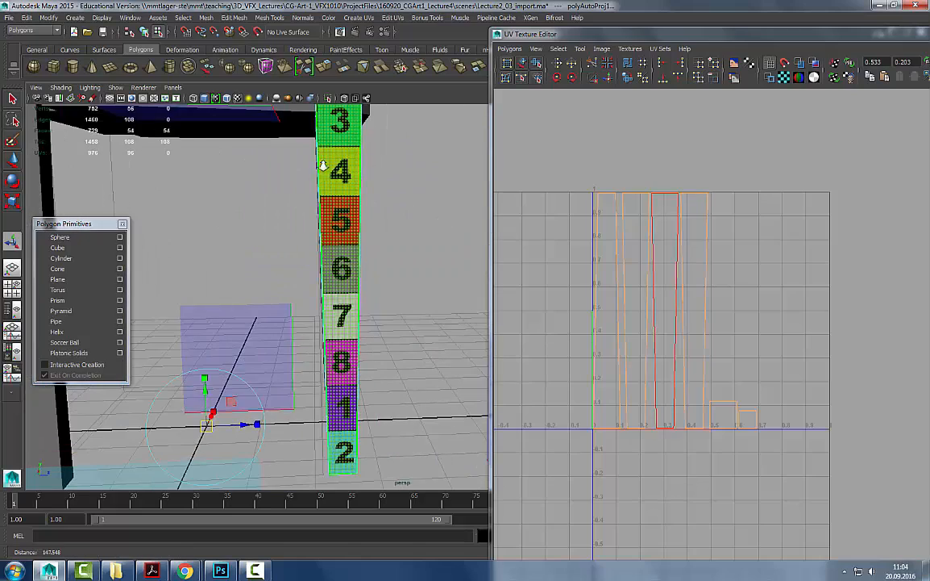
{"action": "right_click_drag", "start_coordinate": [322, 163], "coordinate": [397, 227], "text": "alt"}
{"action": "left_click_drag", "start_coordinate": [397, 227], "coordinate": [382, 217], "text": "alt"}
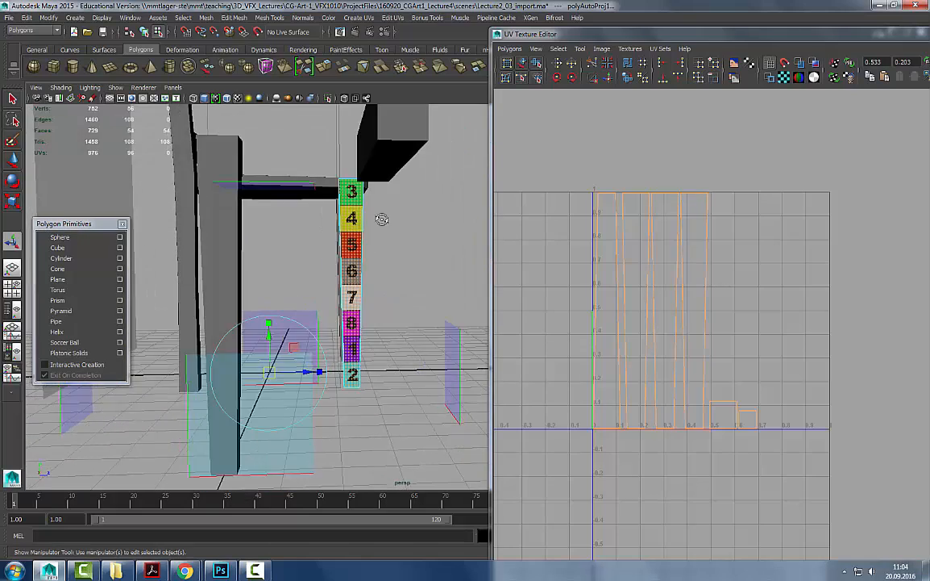
{"action": "right_click_drag", "start_coordinate": [382, 218], "coordinate": [354, 183], "text": "alt"}
{"action": "left_click_drag", "start_coordinate": [355, 183], "coordinate": [318, 201], "text": "alt"}
{"action": "key", "text": "q"}
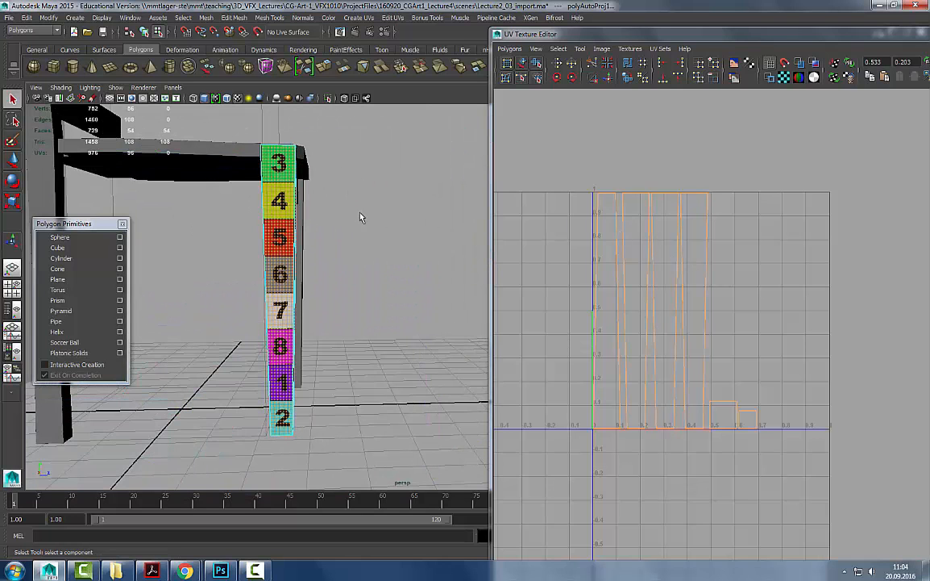
{"action": "left_click", "coordinate": [279, 274]}
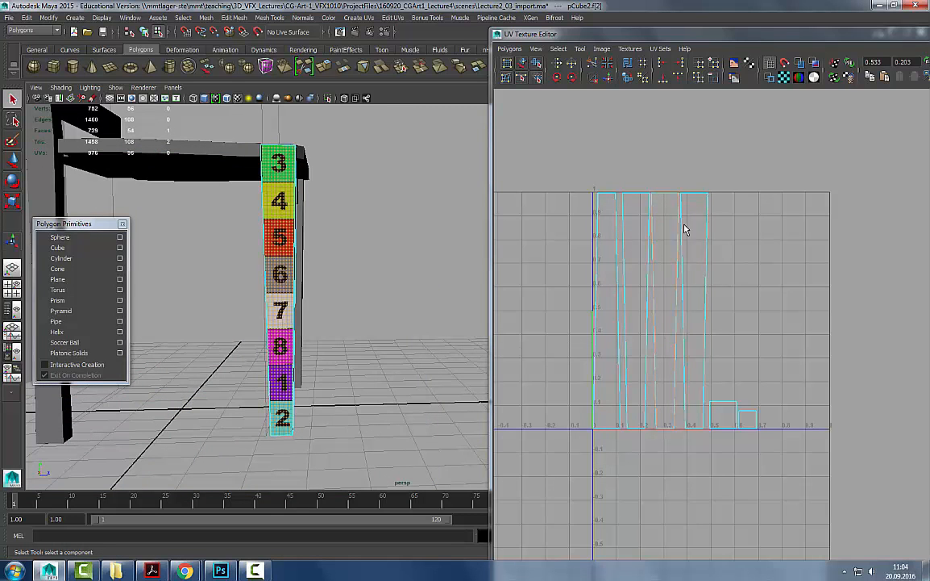
- Pick the leg's UV shell and inspect the top corner of its strips
{"action": "left_click", "coordinate": [523, 62]}
{"action": "left_click", "coordinate": [679, 369]}
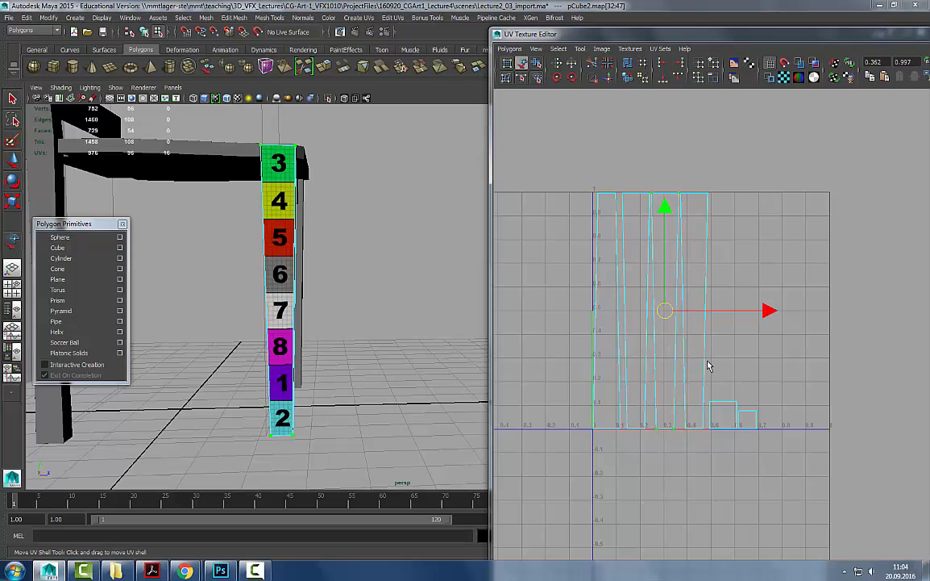
{"action": "right_click_drag", "start_coordinate": [927, 207], "coordinate": [929, 206], "text": "alt"}
{"action": "middle_click_drag", "start_coordinate": [668, 259], "coordinate": [774, 329], "text": "alt"}
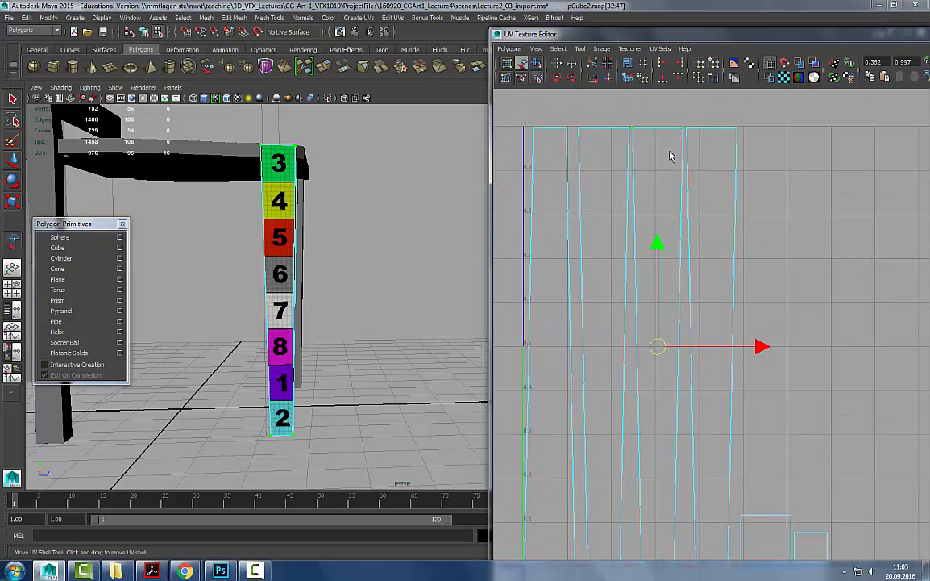
{"action": "right_click_drag", "start_coordinate": [601, 137], "coordinate": [761, 158], "text": "alt"}
{"action": "middle_click_drag", "start_coordinate": [760, 158], "coordinate": [830, 450], "text": "alt"}
{"action": "right_click_drag", "start_coordinate": [604, 303], "coordinate": [737, 299], "text": "alt"}
{"action": "right_click_drag", "start_coordinate": [731, 259], "coordinate": [835, 260], "text": "alt"}
{"action": "middle_click_drag", "start_coordinate": [664, 258], "coordinate": [827, 352], "text": "alt"}
{"action": "right_click_drag", "start_coordinate": [758, 322], "coordinate": [910, 308], "text": "alt"}
{"action": "middle_click_drag", "start_coordinate": [589, 266], "coordinate": [706, 305], "text": "alt"}
{"action": "right_click_drag", "start_coordinate": [750, 278], "coordinate": [863, 266], "text": "alt"}
{"action": "middle_click_drag", "start_coordinate": [578, 234], "coordinate": [660, 247], "text": "alt"}
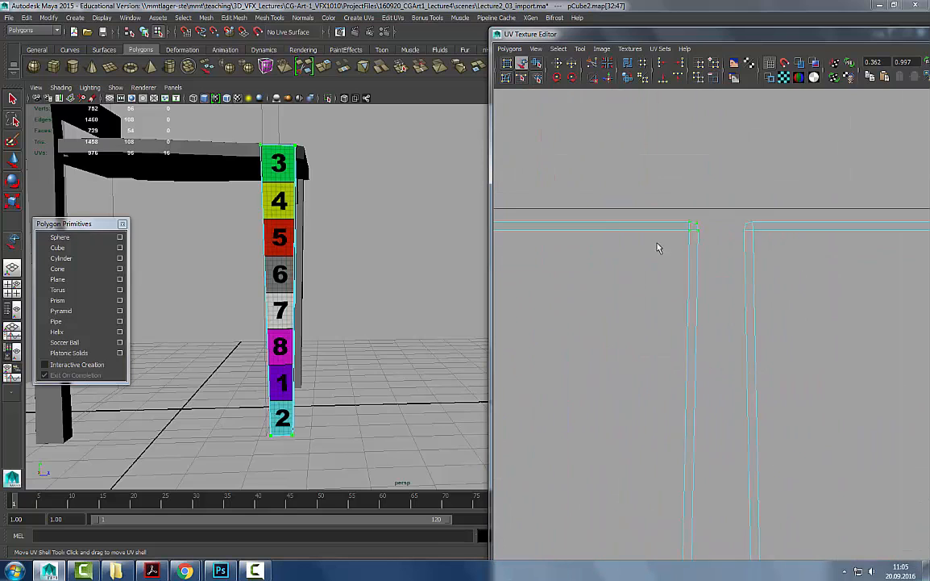
{"action": "right_click_drag", "start_coordinate": [707, 244], "coordinate": [646, 257], "text": "alt"}
{"action": "middle_click_drag", "start_coordinate": [646, 257], "coordinate": [725, 311], "text": "alt"}
{"action": "right_click_drag", "start_coordinate": [725, 311], "coordinate": [582, 285], "text": "alt"}
{"action": "middle_click_drag", "start_coordinate": [675, 313], "coordinate": [667, 165], "text": "alt"}
{"action": "right_click_drag", "start_coordinate": [682, 232], "coordinate": [598, 242], "text": "alt"}
{"action": "middle_click_drag", "start_coordinate": [711, 333], "coordinate": [621, 184], "text": "alt"}
{"action": "right_click_drag", "start_coordinate": [714, 278], "coordinate": [403, 306], "text": "alt"}
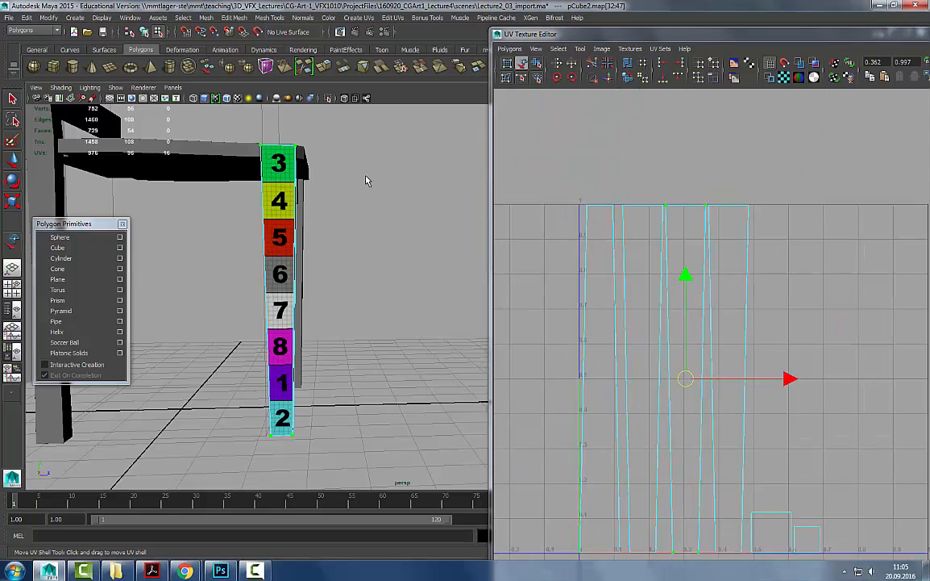
- View the top of the leg, select then clear the strip's shell, and widen the UV layout
{"action": "left_click_drag", "start_coordinate": [366, 179], "coordinate": [352, 213], "text": "alt"}
{"action": "middle_click_drag", "start_coordinate": [279, 228], "coordinate": [299, 266], "text": "alt"}
{"action": "right_click_drag", "start_coordinate": [299, 266], "coordinate": [337, 268], "text": "alt"}
{"action": "middle_click_drag", "start_coordinate": [242, 145], "coordinate": [234, 188], "text": "alt"}
{"action": "right_click_drag", "start_coordinate": [234, 188], "coordinate": [414, 242], "text": "alt"}
{"action": "mouse_move", "coordinate": [414, 243]}
{"action": "left_mouse_down", "text": "alt"}
{"action": "mouse_move", "coordinate": [405, 241]}
{"action": "mouse_move", "coordinate": [427, 251]}
{"action": "left_mouse_up", "text": "alt"}
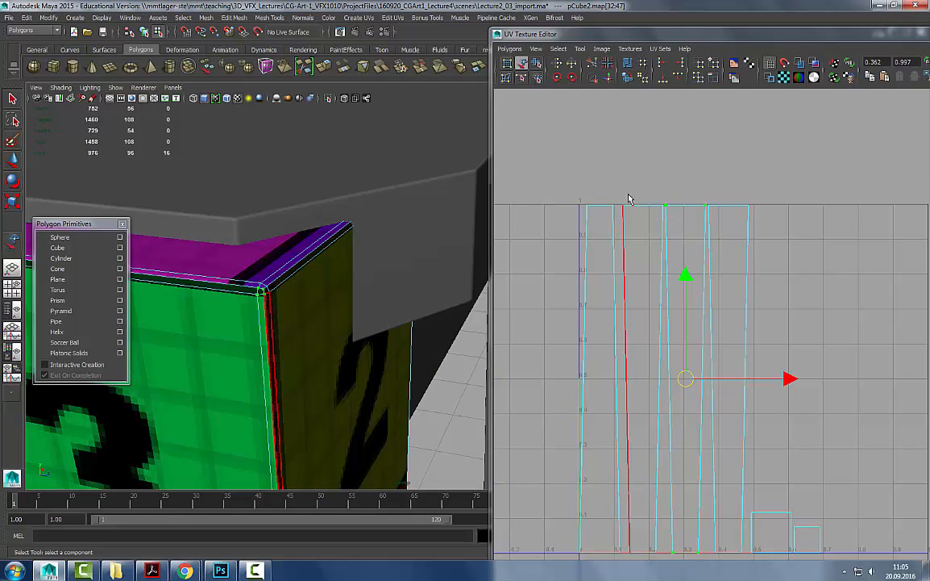
{"action": "left_click", "coordinate": [252, 308]}
{"action": "left_click", "coordinate": [717, 254]}
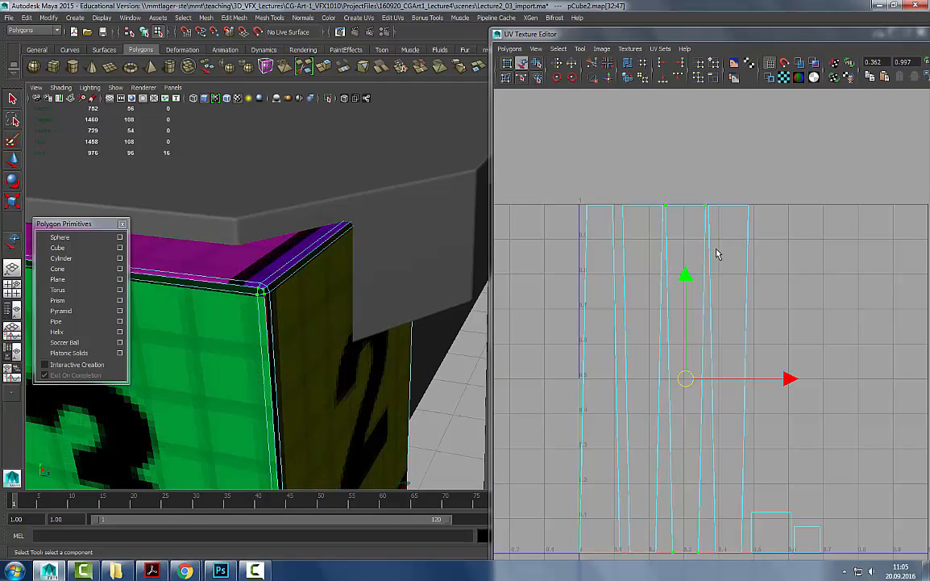
{"action": "scroll", "coordinate": [657, 175], "scroll_direction": "up", "scroll_amount": 5}
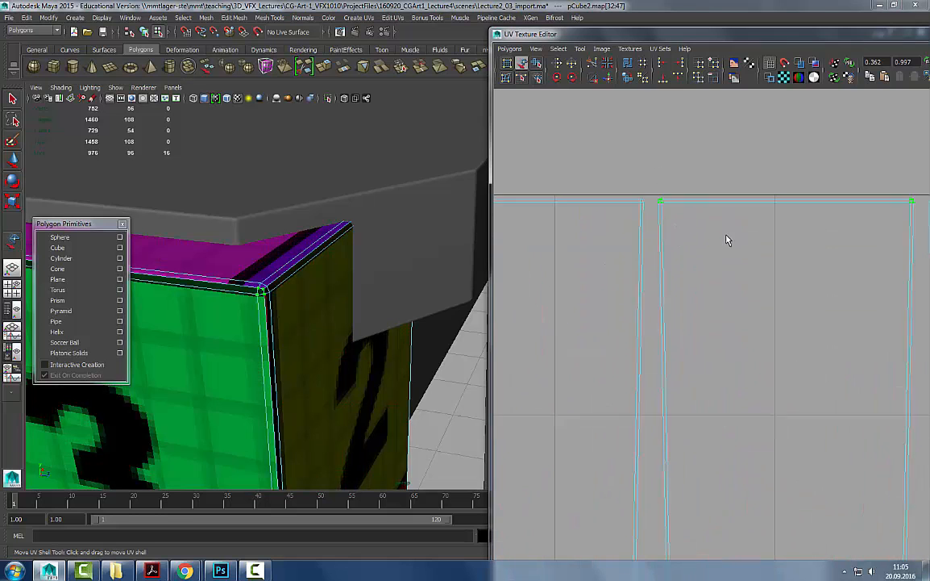
{"action": "middle_click_drag", "start_coordinate": [608, 256], "coordinate": [625, 267], "text": "alt"}
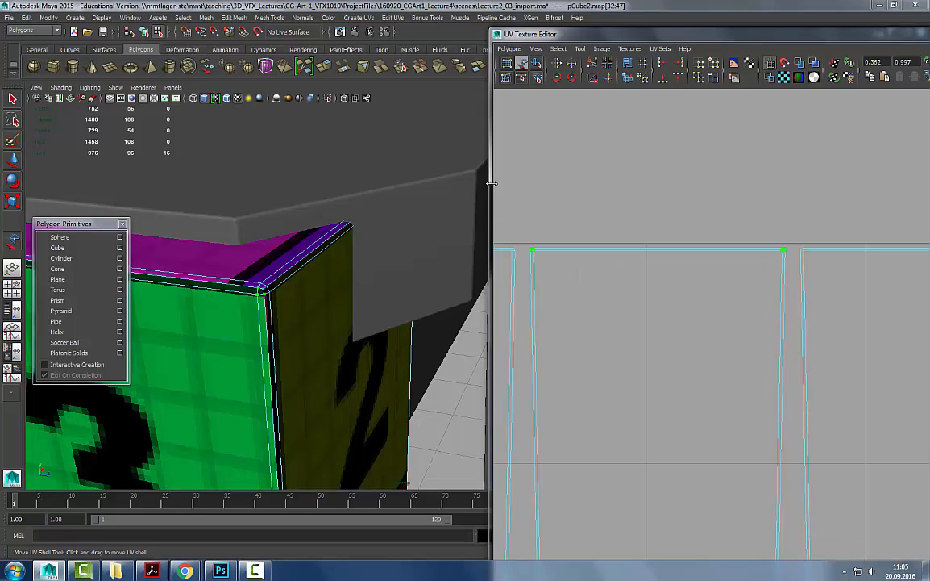
{"action": "left_click_drag", "start_coordinate": [491, 184], "coordinate": [320, 185]}
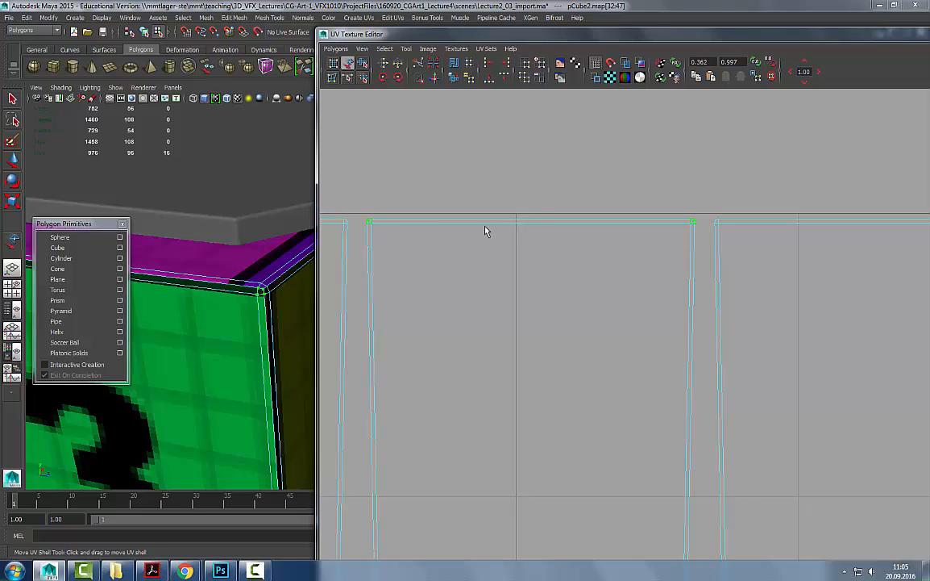
- Select the top UV edges across the leg's strips
{"action": "key", "text": "q"}
{"action": "left_click", "coordinate": [491, 247]}
{"action": "left_click", "coordinate": [375, 227]}
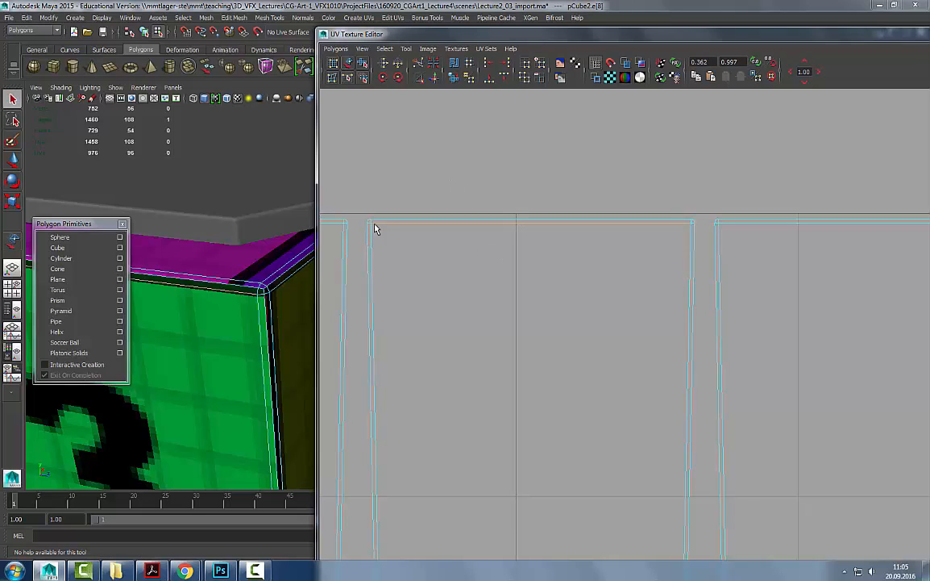
{"action": "right_click_drag", "start_coordinate": [363, 229], "coordinate": [529, 279], "text": "alt"}
{"action": "middle_click_drag", "start_coordinate": [474, 290], "coordinate": [770, 288], "text": "alt"}
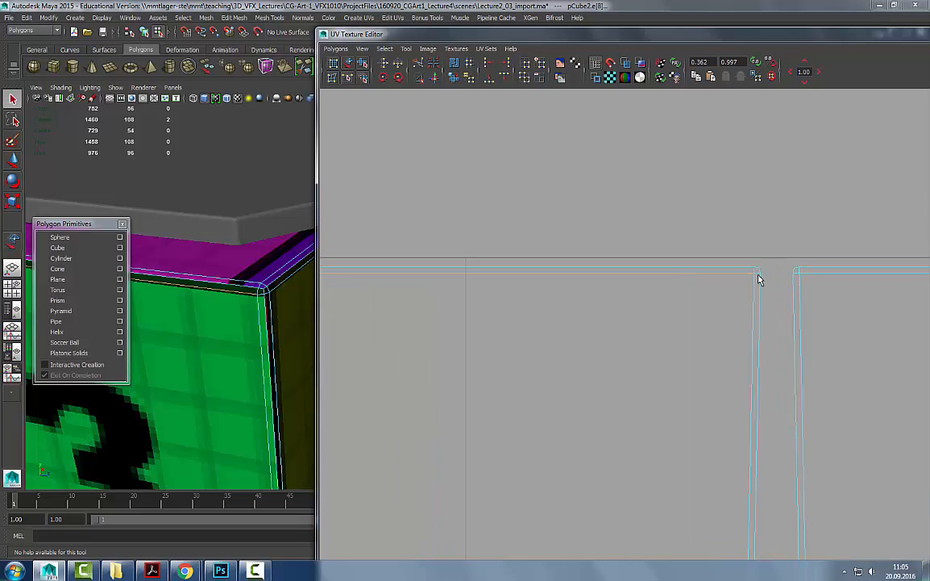
{"action": "left_click", "coordinate": [758, 278], "text": "shift"}
{"action": "right_click_drag", "start_coordinate": [801, 234], "coordinate": [641, 254], "text": "alt"}
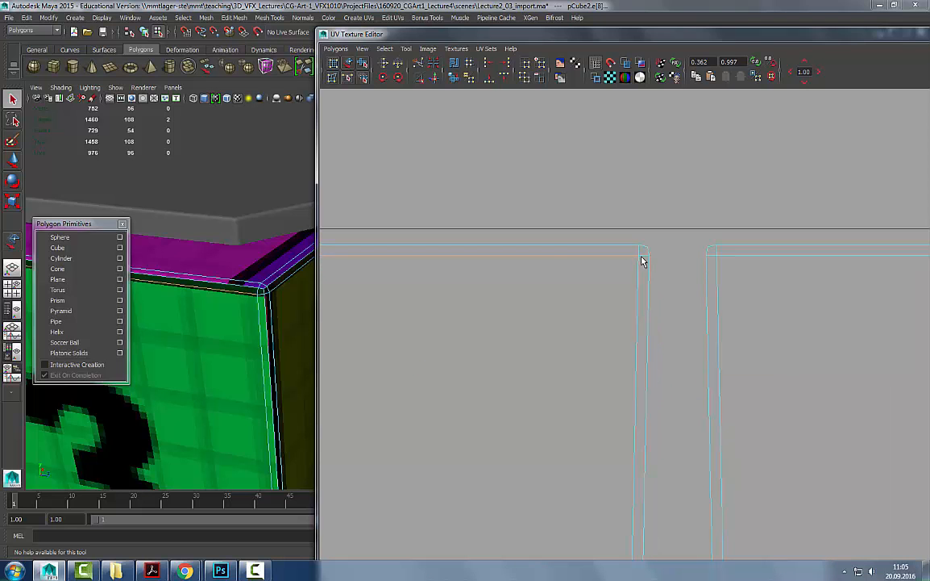
{"action": "left_click", "coordinate": [644, 255], "text": "shift"}
{"action": "right_click_drag", "start_coordinate": [870, 259], "coordinate": [564, 274], "text": "alt"}
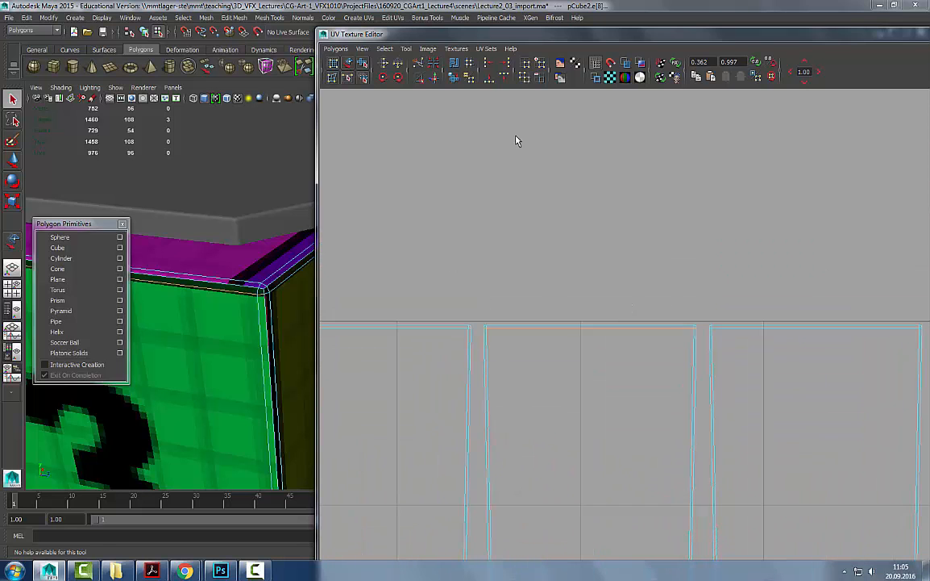
- Cut UVs along the selected edges and move the freed piece above the 0–1 grid
{"action": "left_click", "coordinate": [417, 64]}
{"action": "left_click", "coordinate": [350, 64]}
{"action": "left_click_drag", "start_coordinate": [569, 325], "coordinate": [610, 201]}
{"action": "right_click_drag", "start_coordinate": [596, 203], "coordinate": [266, 204], "text": "alt"}
{"action": "mouse_move", "coordinate": [563, 202]}
{"action": "middle_mouse_down", "text": "alt"}
{"action": "mouse_move", "coordinate": [619, 216]}
{"action": "mouse_move", "coordinate": [427, 73]}
{"action": "middle_mouse_up", "text": "alt"}
{"action": "middle_click_drag", "start_coordinate": [595, 322], "coordinate": [579, 227], "text": "alt"}
{"action": "right_click_drag", "start_coordinate": [653, 206], "coordinate": [427, 203], "text": "alt"}
{"action": "mouse_move", "coordinate": [466, 221]}
{"action": "middle_mouse_down", "text": "alt"}
{"action": "mouse_move", "coordinate": [496, 235]}
{"action": "mouse_move", "coordinate": [495, 261]}
{"action": "middle_mouse_up", "text": "alt"}
{"action": "left_click_drag", "start_coordinate": [556, 207], "coordinate": [645, 180]}
- Clear the UV selection, zoom in and select the cut piece's top edge
{"action": "left_click", "coordinate": [779, 240]}
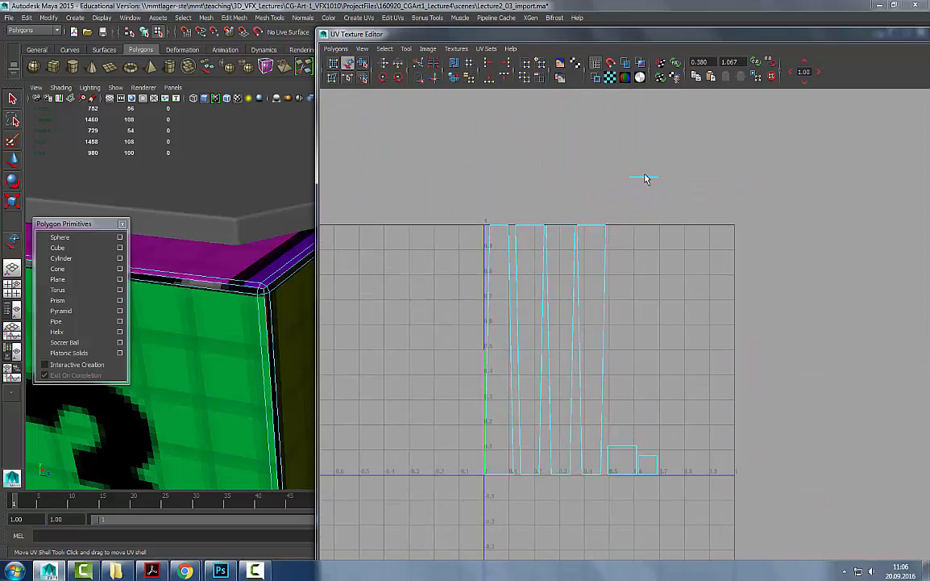
{"action": "middle_click_drag", "start_coordinate": [664, 217], "coordinate": [685, 305], "text": "alt"}
{"action": "right_click_drag", "start_coordinate": [452, 192], "coordinate": [596, 181], "text": "alt"}
{"action": "middle_click_drag", "start_coordinate": [603, 139], "coordinate": [631, 242], "text": "alt"}
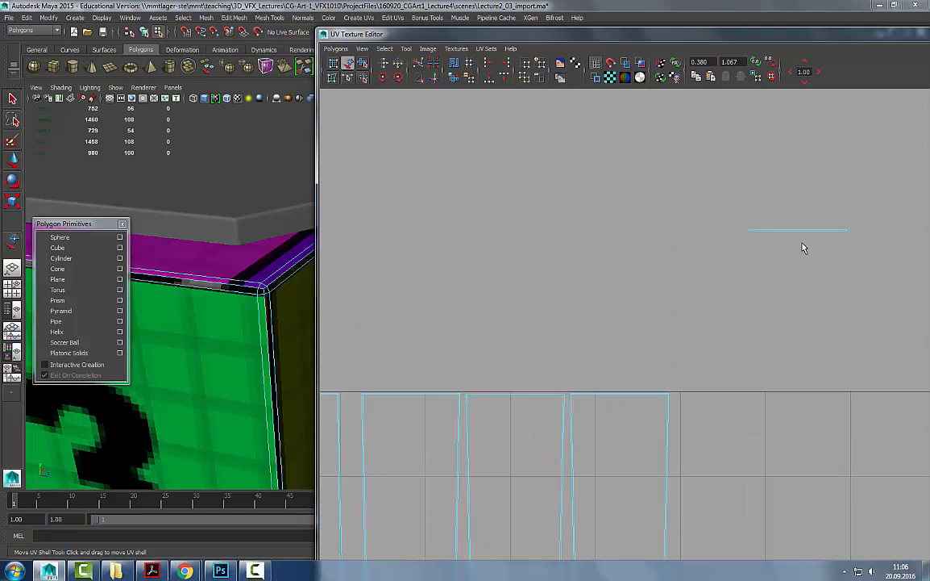
{"action": "middle_click_drag", "start_coordinate": [603, 151], "coordinate": [482, 263], "text": "alt"}
{"action": "right_click_drag", "start_coordinate": [482, 264], "coordinate": [486, 298], "text": "alt"}
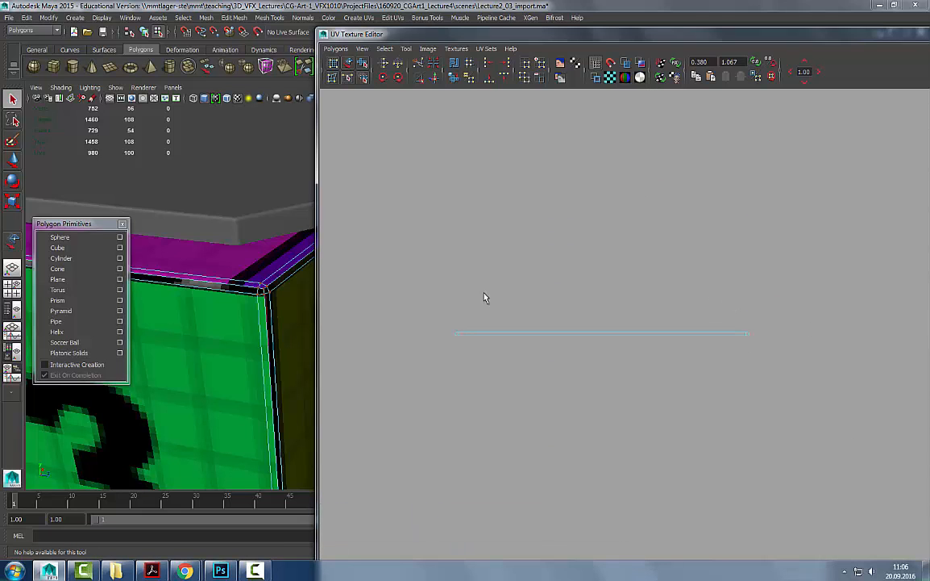
{"action": "right_click_drag", "start_coordinate": [557, 333], "coordinate": [484, 293]}
{"action": "left_click", "coordinate": [569, 334]}
{"action": "middle_click_drag", "start_coordinate": [484, 293], "coordinate": [613, 278], "text": "alt"}
{"action": "right_click_drag", "start_coordinate": [613, 278], "coordinate": [419, 484], "text": "alt"}
{"action": "middle_click_drag", "start_coordinate": [418, 484], "coordinate": [592, 413], "text": "alt"}
{"action": "right_click_drag", "start_coordinate": [591, 413], "coordinate": [703, 373], "text": "alt"}
{"action": "middle_click_drag", "start_coordinate": [703, 374], "coordinate": [619, 359], "text": "alt"}
{"action": "right_click_drag", "start_coordinate": [626, 362], "coordinate": [812, 309], "text": "alt"}
{"action": "middle_click_drag", "start_coordinate": [812, 310], "coordinate": [704, 343], "text": "alt"}
- Move the cut shell back down onto the top of the leg strip
{"action": "left_click", "coordinate": [347, 64]}
{"action": "left_click_drag", "start_coordinate": [771, 271], "coordinate": [566, 387]}
{"action": "right_click_drag", "start_coordinate": [572, 385], "coordinate": [724, 312], "text": "alt"}
{"action": "middle_click_drag", "start_coordinate": [750, 347], "coordinate": [924, 257], "text": "alt"}
{"action": "right_click_drag", "start_coordinate": [435, 294], "coordinate": [790, 221], "text": "alt"}
{"action": "middle_click_drag", "start_coordinate": [568, 187], "coordinate": [626, 250], "text": "alt"}
{"action": "right_click_drag", "start_coordinate": [625, 250], "coordinate": [553, 250], "text": "alt"}
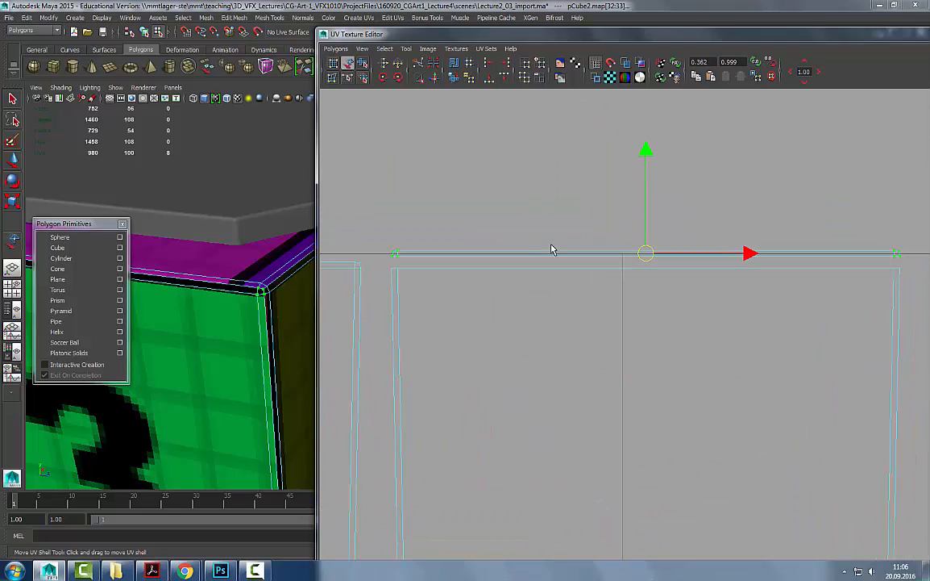
{"action": "left_click_drag", "start_coordinate": [643, 256], "coordinate": [644, 264]}
- Select the shared edge and Move and Sew it, reducing the UVs from 100 to 96
{"action": "key", "text": "q"}
{"action": "right_click", "coordinate": [640, 262]}
{"action": "right_click_drag", "start_coordinate": [639, 263], "coordinate": [811, 254]}
{"action": "middle_click_drag", "start_coordinate": [811, 255], "coordinate": [638, 267], "text": "alt"}
{"action": "left_click", "coordinate": [766, 257]}
{"action": "middle_click_drag", "start_coordinate": [723, 276], "coordinate": [516, 266], "text": "alt"}
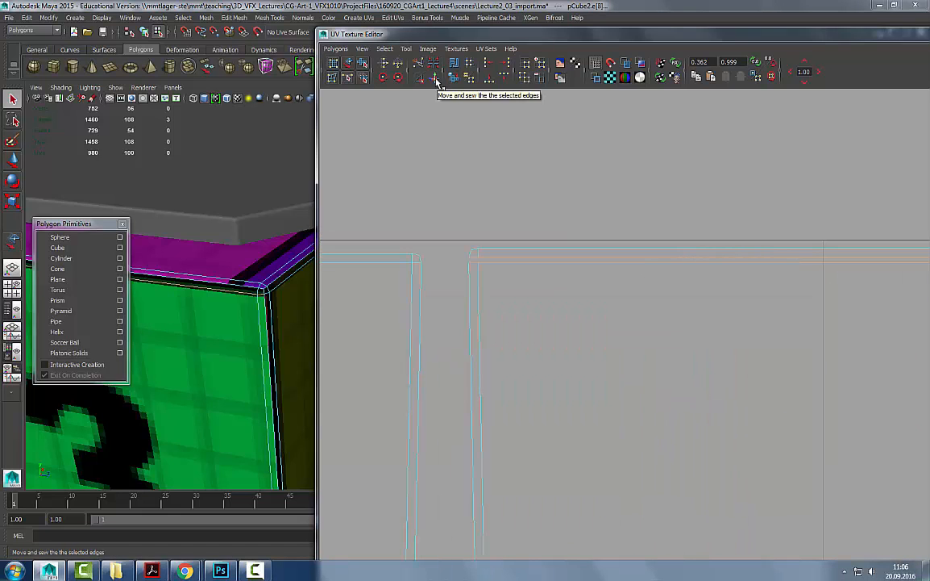
{"action": "left_click", "coordinate": [436, 81]}
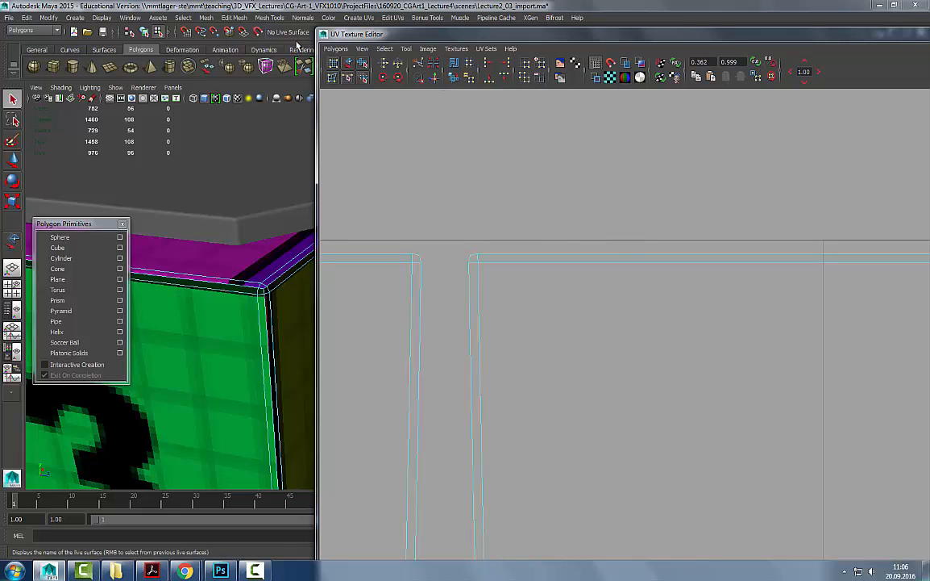
- Switch to the Move UV Shell tool and zoom out to show the full 0–1 UV square
{"action": "left_click", "coordinate": [347, 66]}
{"action": "left_click", "coordinate": [477, 259]}
{"action": "right_click_drag", "start_coordinate": [693, 222], "coordinate": [620, 315], "text": "alt"}
{"action": "middle_click_drag", "start_coordinate": [620, 315], "coordinate": [573, 179], "text": "alt"}
{"action": "right_click_drag", "start_coordinate": [435, 225], "coordinate": [347, 274], "text": "alt"}
{"action": "middle_click_drag", "start_coordinate": [564, 483], "coordinate": [449, 307], "text": "alt"}
{"action": "right_click_drag", "start_coordinate": [854, 345], "coordinate": [776, 383], "text": "alt"}
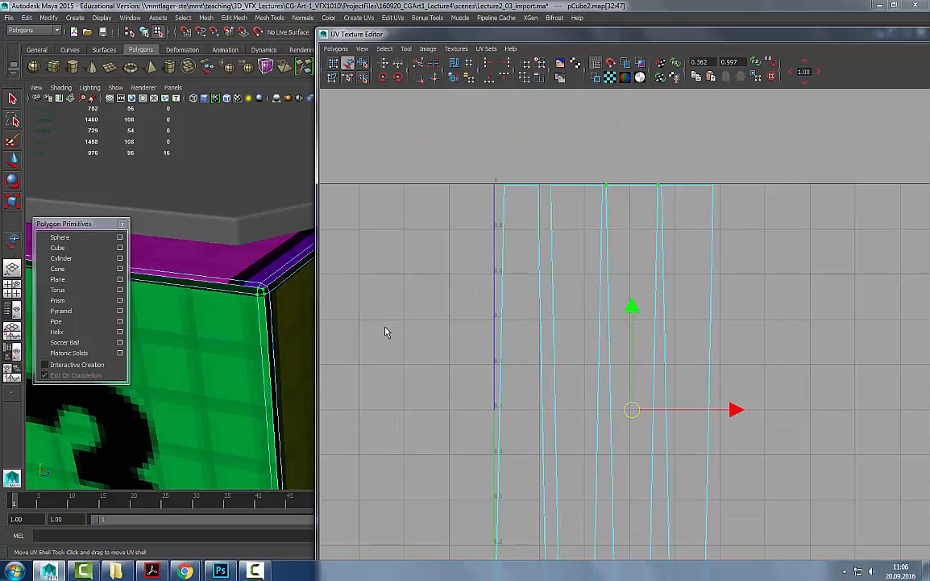
{"action": "right_click_drag", "start_coordinate": [627, 318], "coordinate": [557, 250], "text": "alt"}
{"action": "middle_click_drag", "start_coordinate": [637, 286], "coordinate": [626, 289], "text": "alt"}
- Select the second leg shell from the left and slide it slightly left
{"action": "left_click", "coordinate": [540, 251]}
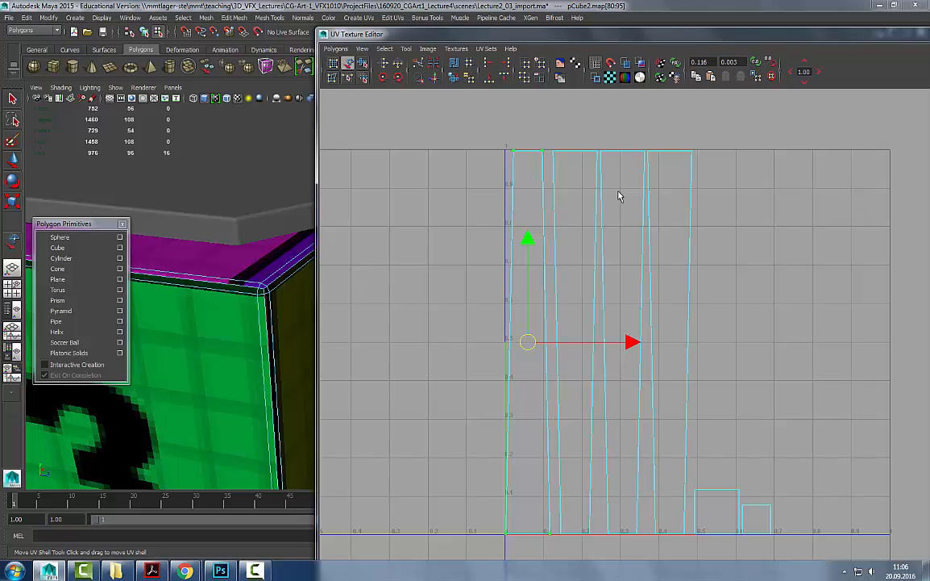
{"action": "left_click", "coordinate": [562, 159]}
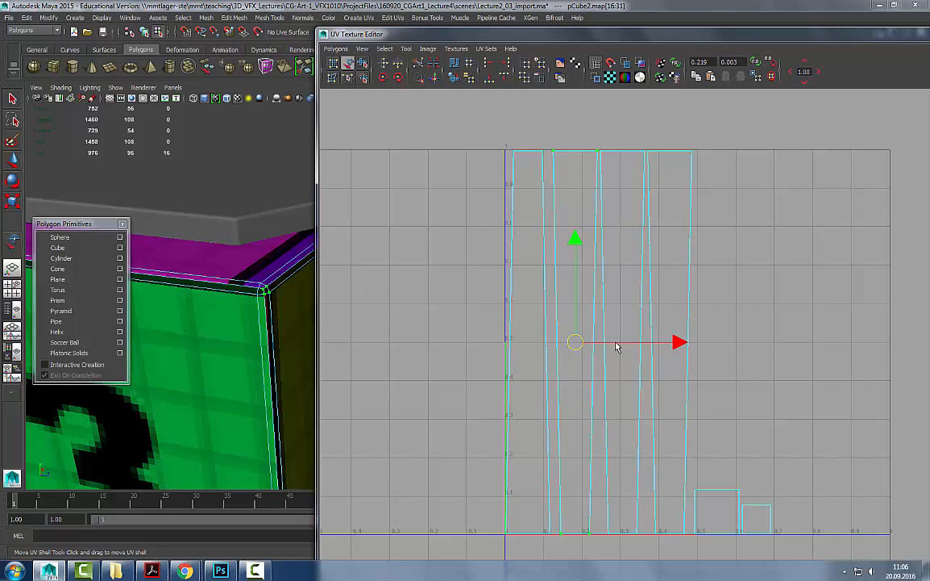
{"action": "left_click_drag", "start_coordinate": [673, 345], "coordinate": [666, 344]}
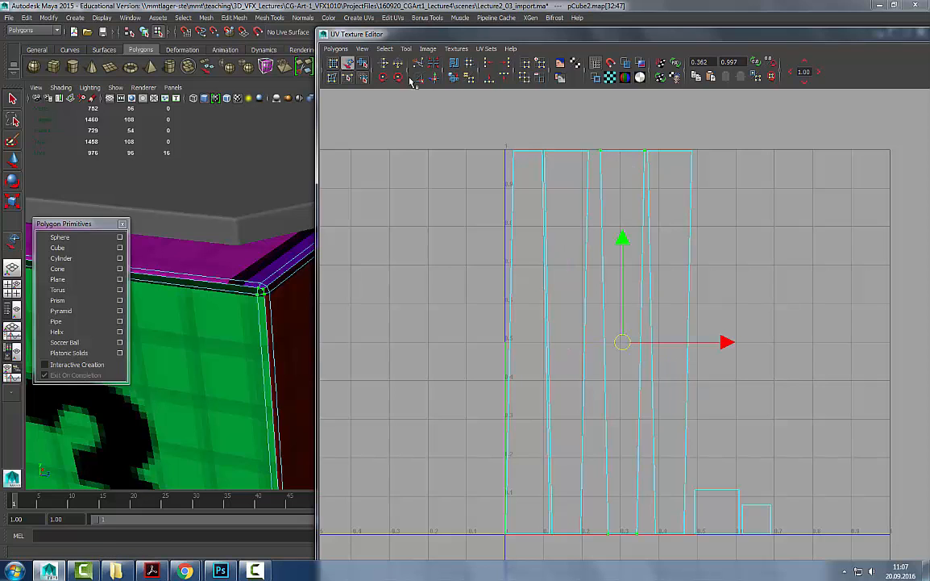
- Rotate the shell counterclockwise twice so it is upside down, then realign it with its neighbours
{"action": "left_click", "coordinate": [384, 79]}
{"action": "left_click", "coordinate": [385, 79]}
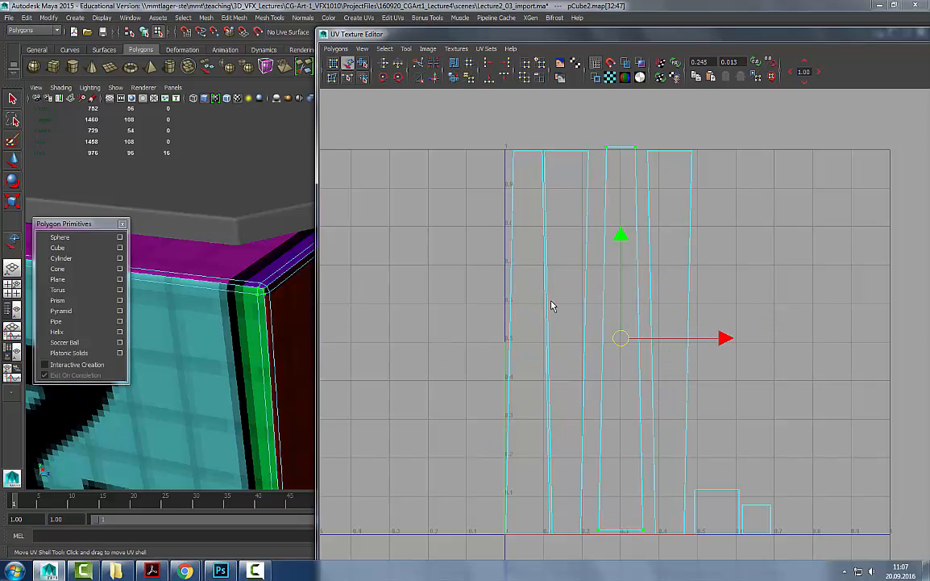
{"action": "mouse_move", "coordinate": [686, 339]}
{"action": "left_mouse_down"}
{"action": "mouse_move", "coordinate": [667, 340]}
{"action": "mouse_move", "coordinate": [684, 338]}
{"action": "left_mouse_up"}
{"action": "left_click_drag", "start_coordinate": [621, 240], "coordinate": [620, 243]}
{"action": "mouse_move", "coordinate": [721, 345]}
{"action": "left_mouse_down"}
{"action": "mouse_move", "coordinate": [707, 346]}
{"action": "mouse_move", "coordinate": [727, 345]}
{"action": "left_mouse_up"}
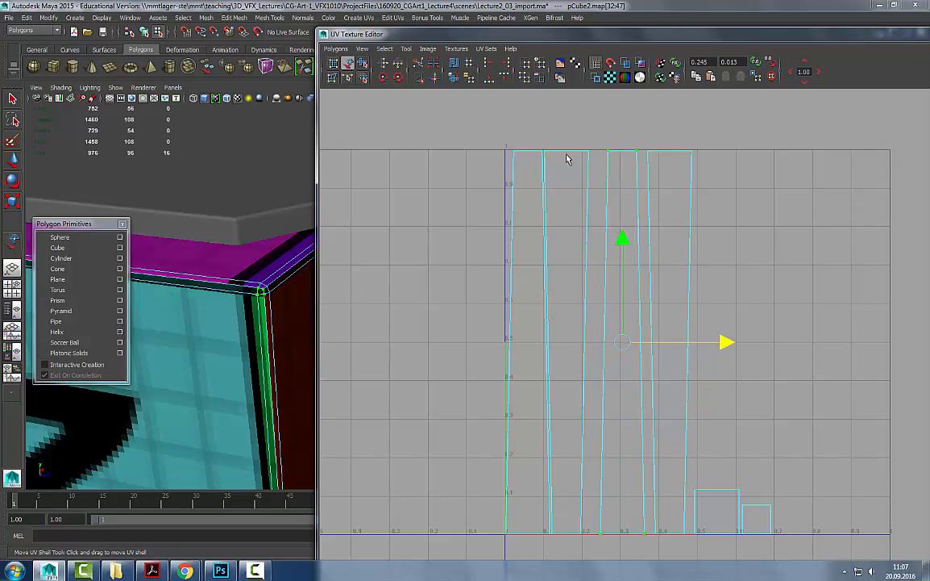
{"action": "left_click", "coordinate": [407, 48]}
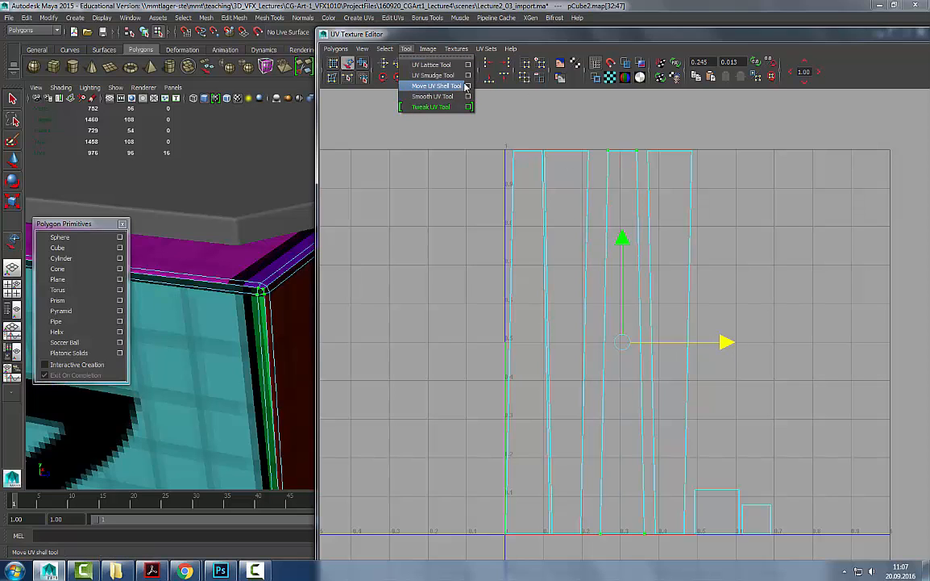
- Turn off overlap prevention in the Move UV Shell tool settings
{"action": "left_click", "coordinate": [427, 86]}
{"action": "left_click", "coordinate": [386, 170]}
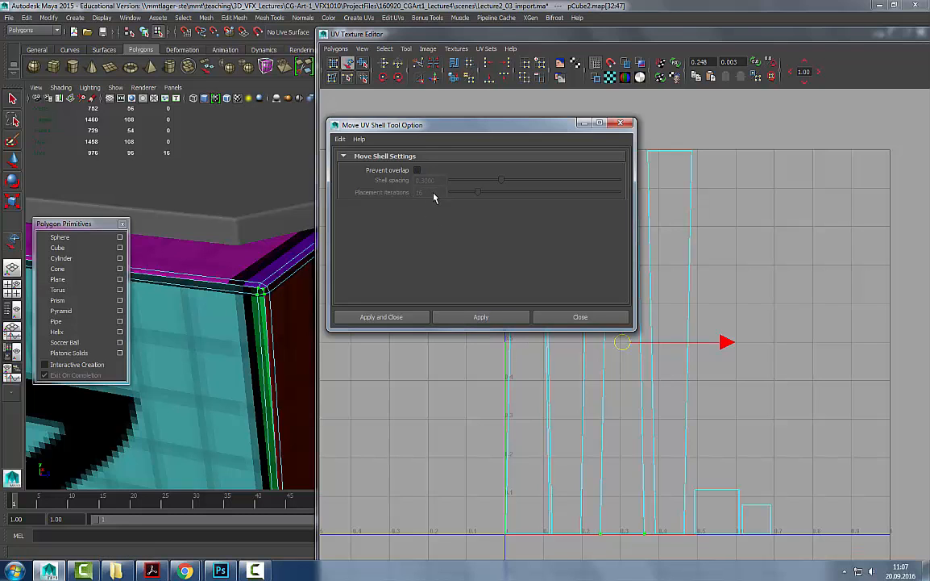
{"action": "left_click", "coordinate": [580, 316]}
- Nudge the selected tall leg shell slightly left, zooming in to check its edges
{"action": "left_click_drag", "start_coordinate": [726, 343], "coordinate": [712, 342]}
{"action": "right_click_drag", "start_coordinate": [706, 335], "coordinate": [919, 238], "text": "alt"}
{"action": "middle_click_drag", "start_coordinate": [341, 465], "coordinate": [443, 268], "text": "alt"}
{"action": "right_click_drag", "start_coordinate": [442, 267], "coordinate": [637, 225], "text": "alt"}
{"action": "middle_click_drag", "start_coordinate": [637, 226], "coordinate": [685, 302], "text": "alt"}
{"action": "mouse_move", "coordinate": [686, 302]}
{"action": "right_mouse_down", "text": "alt"}
{"action": "mouse_move", "coordinate": [702, 311]}
{"action": "mouse_move", "coordinate": [684, 315]}
{"action": "right_mouse_up", "text": "alt"}
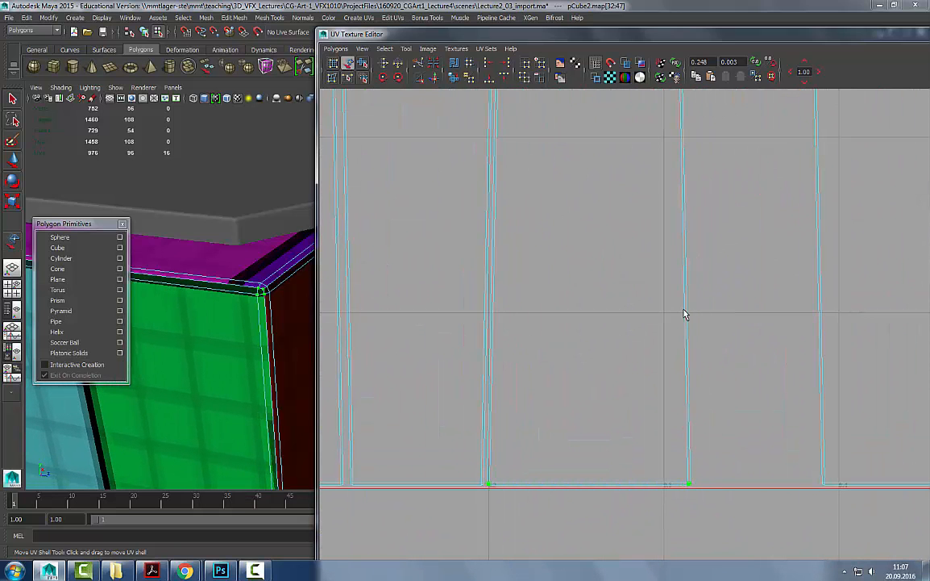
{"action": "middle_click_drag", "start_coordinate": [663, 291], "coordinate": [635, 552], "text": "alt"}
{"action": "right_click_drag", "start_coordinate": [541, 328], "coordinate": [601, 346], "text": "alt"}
{"action": "middle_click_drag", "start_coordinate": [456, 480], "coordinate": [480, 307], "text": "alt"}
{"action": "right_click_drag", "start_coordinate": [480, 307], "coordinate": [572, 323], "text": "alt"}
{"action": "middle_click_drag", "start_coordinate": [786, 341], "coordinate": [775, 345]}
- Zoom out to the whole UV layout and select the leftmost tall leg shell
{"action": "scroll", "coordinate": [698, 337], "scroll_direction": "down", "scroll_amount": 5}
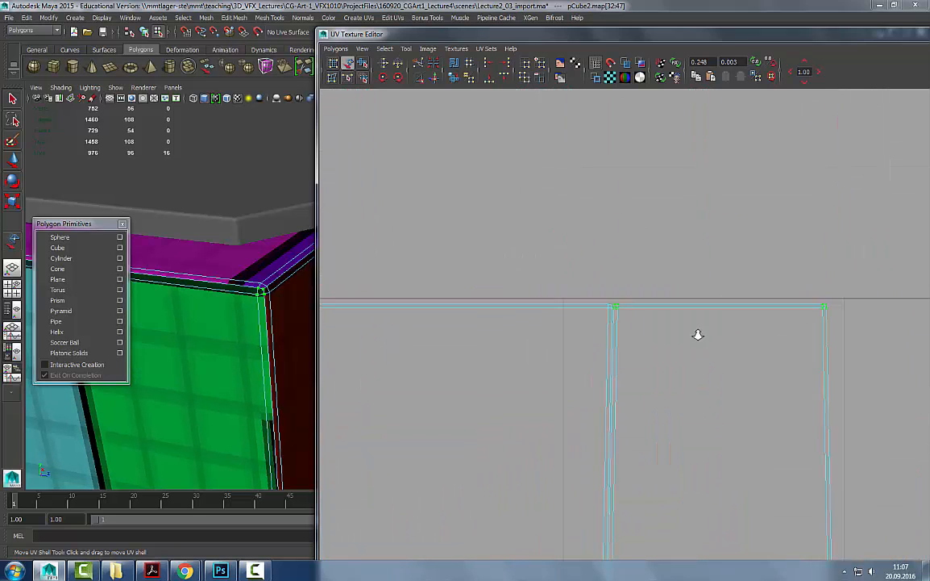
{"action": "middle_click_drag", "start_coordinate": [708, 348], "coordinate": [666, 197], "text": "alt"}
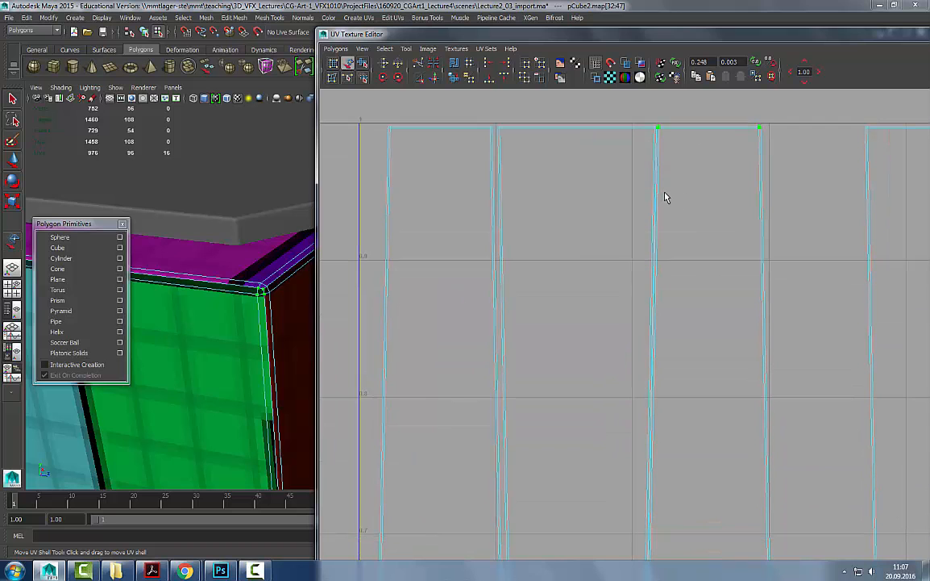
{"action": "right_click_drag", "start_coordinate": [648, 203], "coordinate": [339, 242], "text": "alt"}
{"action": "middle_click_drag", "start_coordinate": [838, 322], "coordinate": [728, 220], "text": "alt"}
{"action": "right_click_drag", "start_coordinate": [727, 220], "coordinate": [621, 234], "text": "alt"}
{"action": "middle_click_drag", "start_coordinate": [707, 243], "coordinate": [552, 145], "text": "alt"}
{"action": "right_click_drag", "start_coordinate": [552, 145], "coordinate": [407, 174], "text": "alt"}
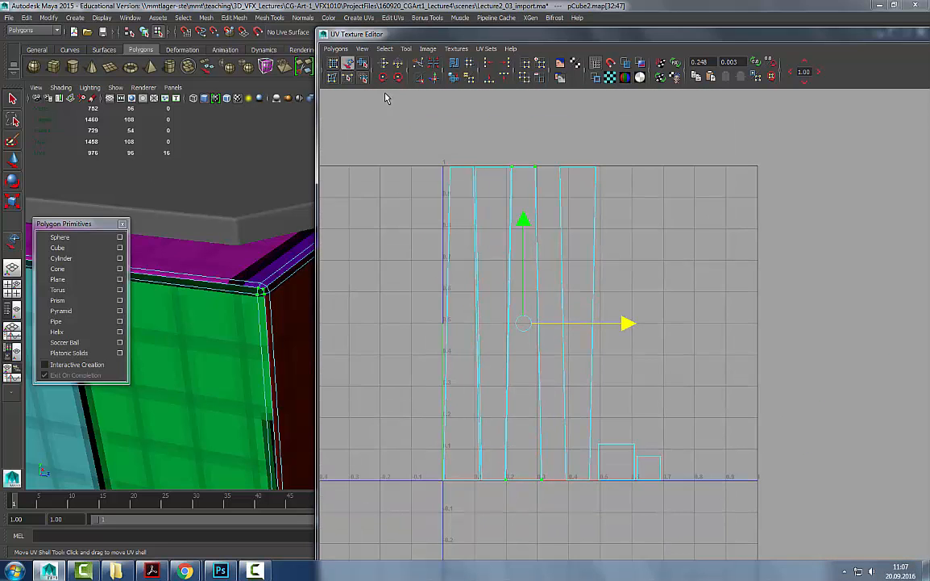
{"action": "left_click", "coordinate": [497, 191]}
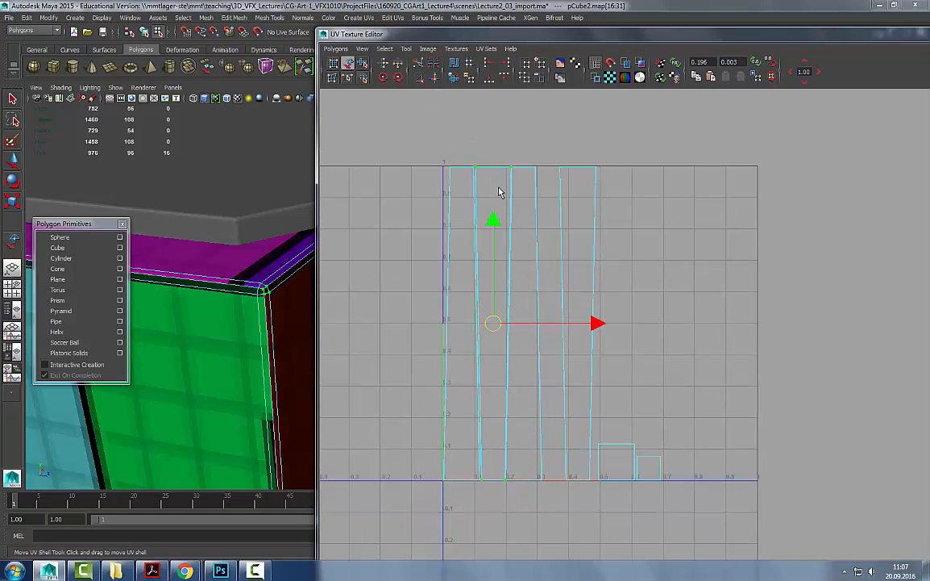
{"action": "left_click", "coordinate": [446, 224]}
{"action": "left_click", "coordinate": [453, 214]}
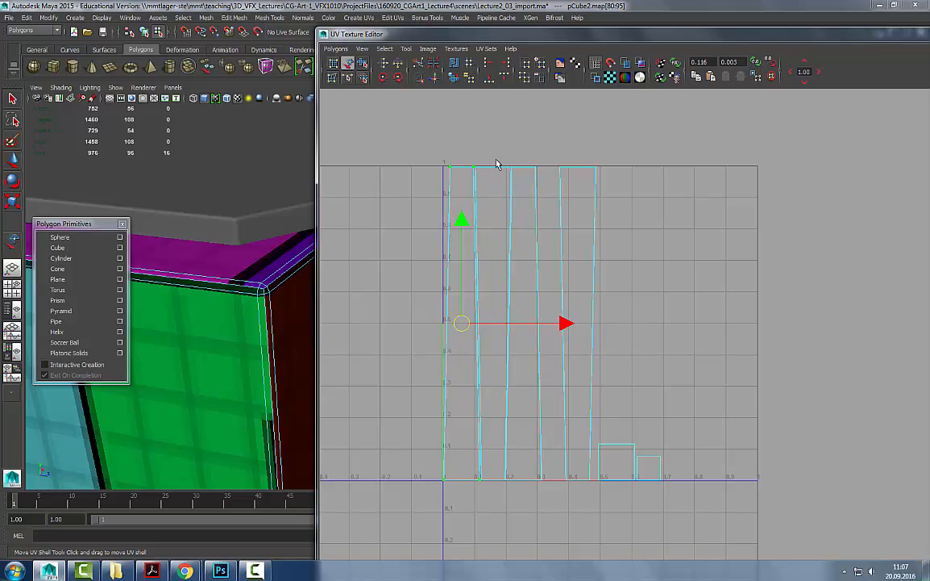
- Test-rotate the shell, then move the rightmost and third tall shells right along U
{"action": "left_click", "coordinate": [383, 79]}
{"action": "left_click", "coordinate": [383, 78]}
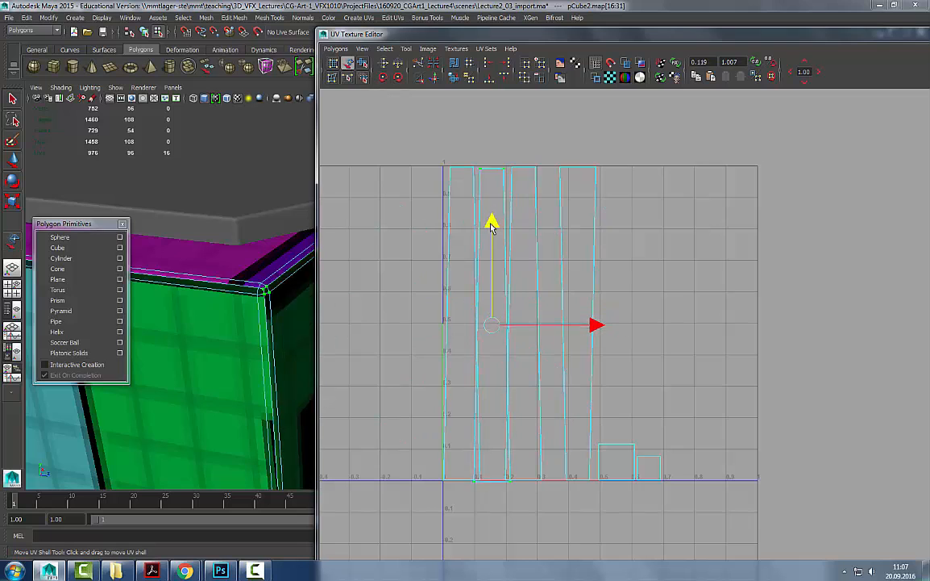
{"action": "left_click", "coordinate": [590, 252]}
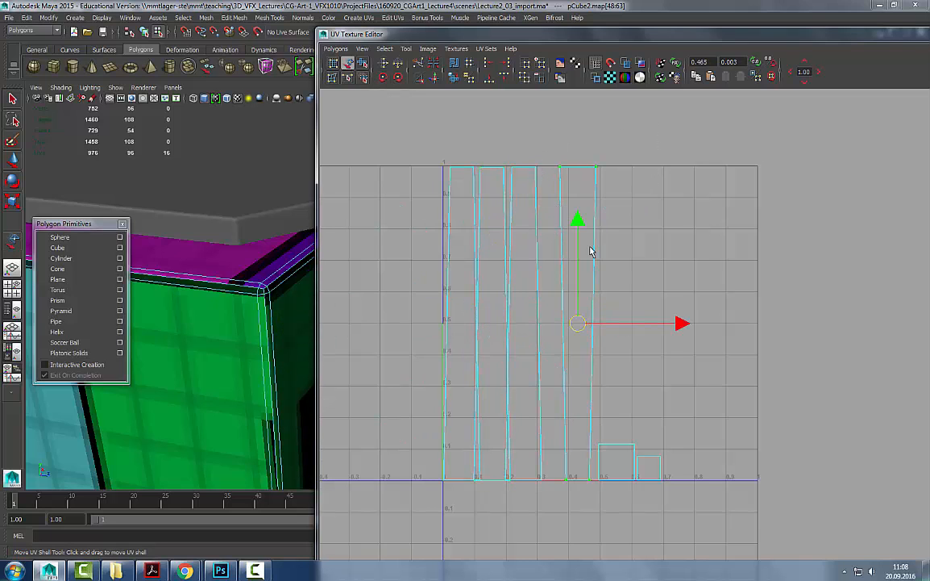
{"action": "left_click_drag", "start_coordinate": [681, 332], "coordinate": [734, 330]}
{"action": "left_click", "coordinate": [524, 176]}
{"action": "left_click_drag", "start_coordinate": [630, 326], "coordinate": [685, 331]}
{"action": "left_click", "coordinate": [501, 175]}
{"action": "mouse_move", "coordinate": [599, 335]}
{"action": "left_mouse_down"}
{"action": "mouse_move", "coordinate": [608, 335]}
{"action": "mouse_move", "coordinate": [603, 325]}
{"action": "left_mouse_up"}
{"action": "left_click", "coordinate": [492, 178]}
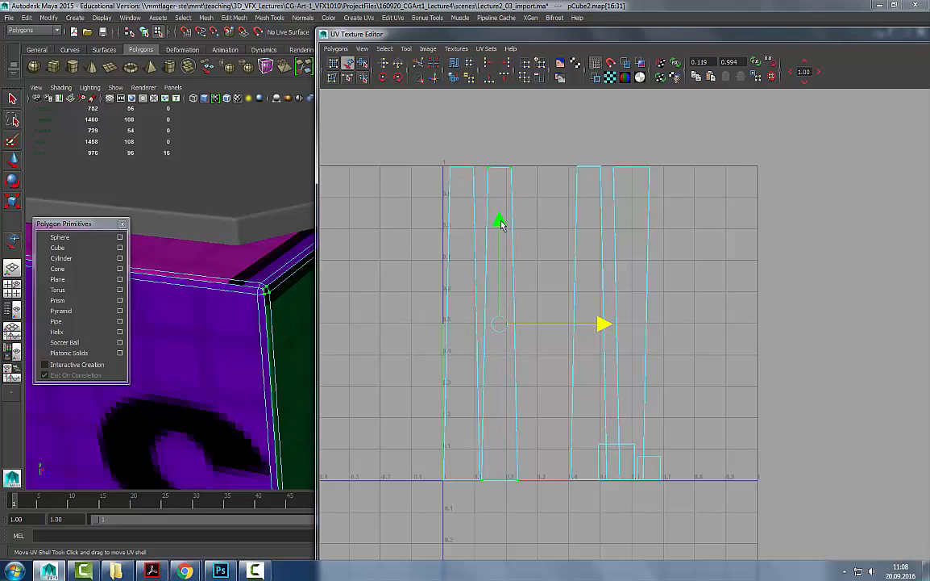
{"action": "left_click", "coordinate": [500, 222]}
{"action": "left_click", "coordinate": [603, 325]}
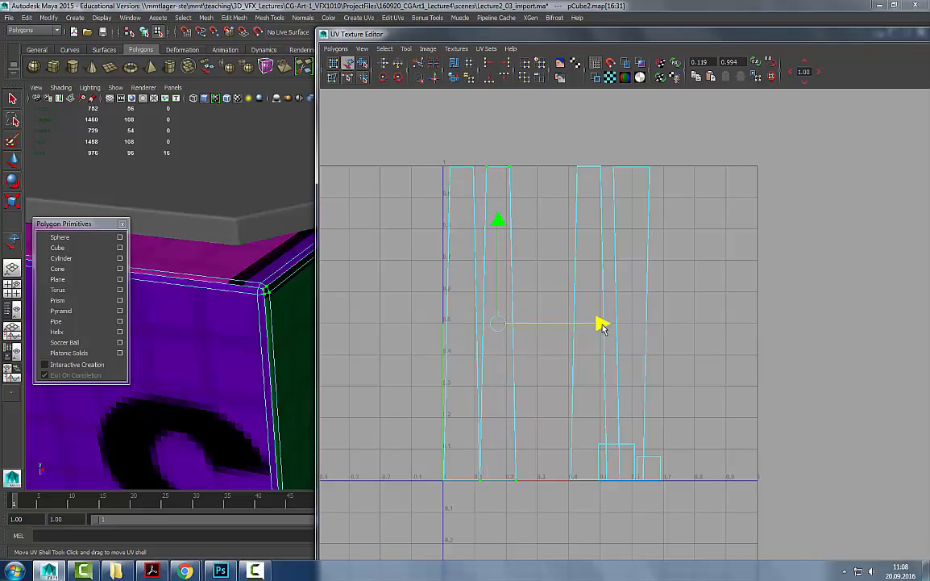
- Slide another tall shell left and move the rightmost shell from U 0.6 to 0.4
{"action": "left_click", "coordinate": [612, 192]}
{"action": "left_click_drag", "start_coordinate": [671, 326], "coordinate": [642, 321]}
{"action": "left_click", "coordinate": [537, 222]}
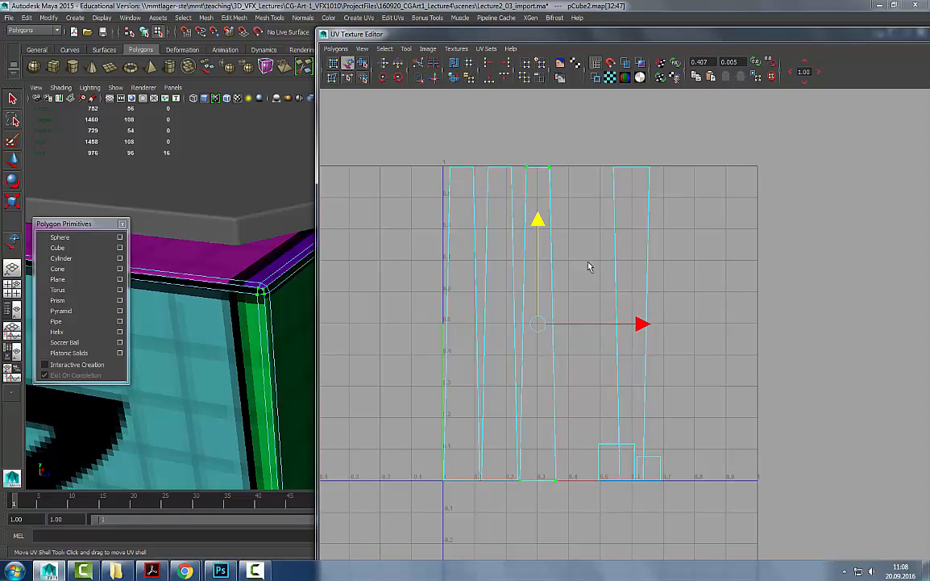
{"action": "left_click", "coordinate": [614, 173]}
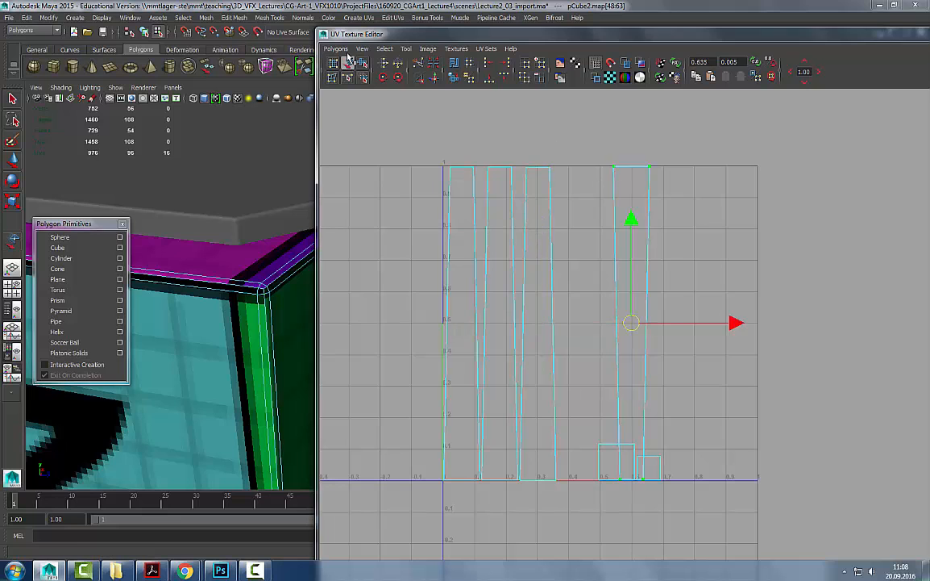
{"action": "left_click", "coordinate": [384, 78]}
{"action": "left_click", "coordinate": [383, 78]}
{"action": "left_click_drag", "start_coordinate": [638, 320], "coordinate": [569, 326]}
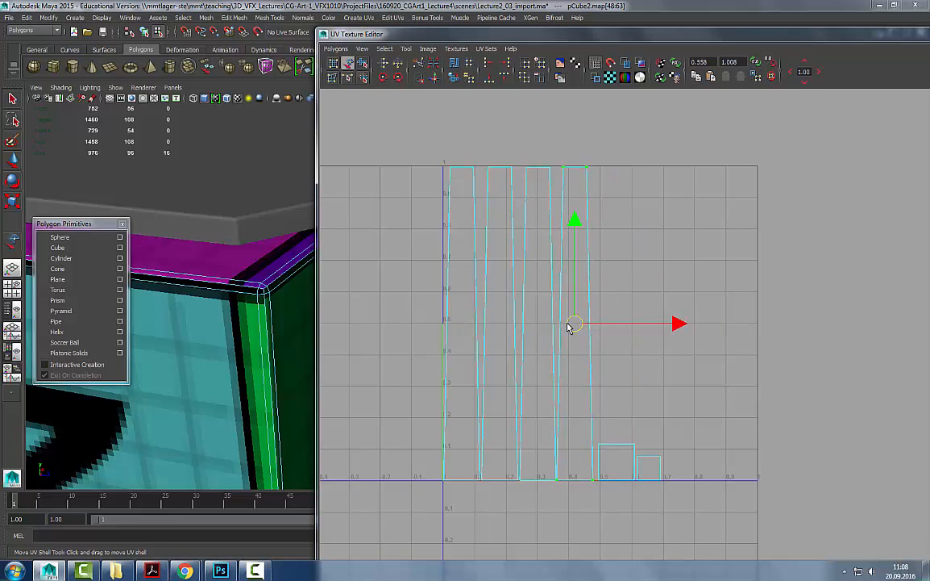
- Raise the shells at about U 0.3 and U 0.4 so their tops meet the upper UV edge
{"action": "left_click", "coordinate": [532, 345]}
{"action": "right_click_drag", "start_coordinate": [353, 237], "coordinate": [654, 246], "text": "alt"}
{"action": "middle_click_drag", "start_coordinate": [415, 303], "coordinate": [563, 228], "text": "alt"}
{"action": "right_click_drag", "start_coordinate": [563, 228], "coordinate": [602, 268], "text": "alt"}
{"action": "left_click_drag", "start_coordinate": [597, 129], "coordinate": [597, 128]}
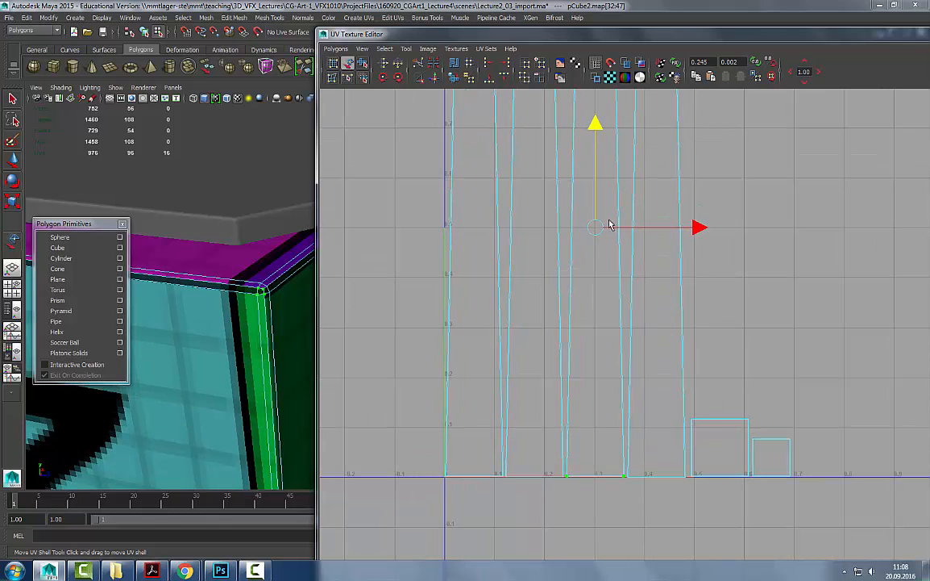
{"action": "left_click", "coordinate": [682, 421]}
{"action": "middle_click_drag", "start_coordinate": [666, 267], "coordinate": [651, 285], "text": "alt"}
{"action": "left_click_drag", "start_coordinate": [642, 143], "coordinate": [639, 148]}
- Move the small square cap shell up and left beside the strips, then widen the 3D view
{"action": "right_click_drag", "start_coordinate": [697, 185], "coordinate": [634, 243], "text": "alt"}
{"action": "middle_click_drag", "start_coordinate": [633, 243], "coordinate": [598, 263], "text": "alt"}
{"action": "right_click_drag", "start_coordinate": [598, 263], "coordinate": [806, 446], "text": "alt"}
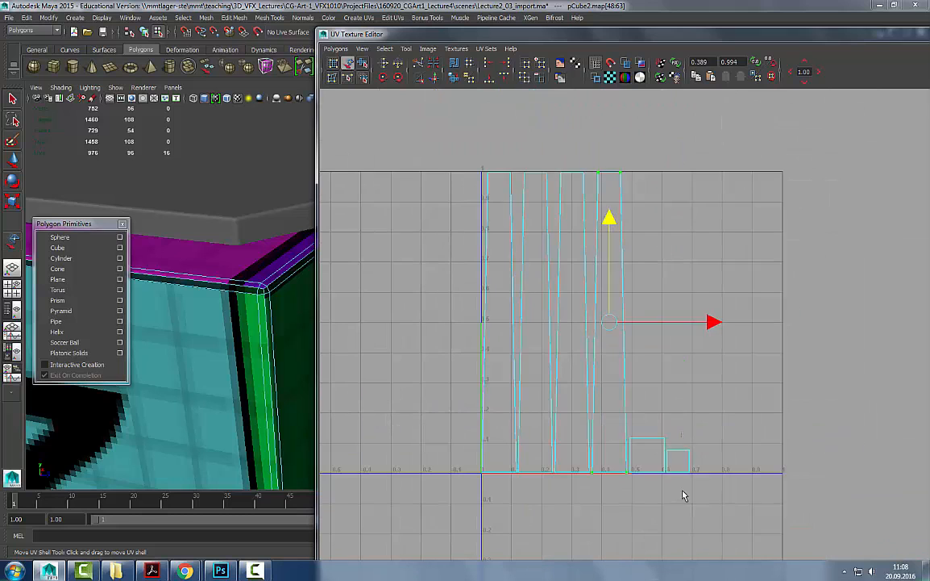
{"action": "left_click", "coordinate": [679, 462]}
{"action": "left_click_drag", "start_coordinate": [679, 461], "coordinate": [646, 416]}
{"action": "left_click_drag", "start_coordinate": [647, 420], "coordinate": [643, 422]}
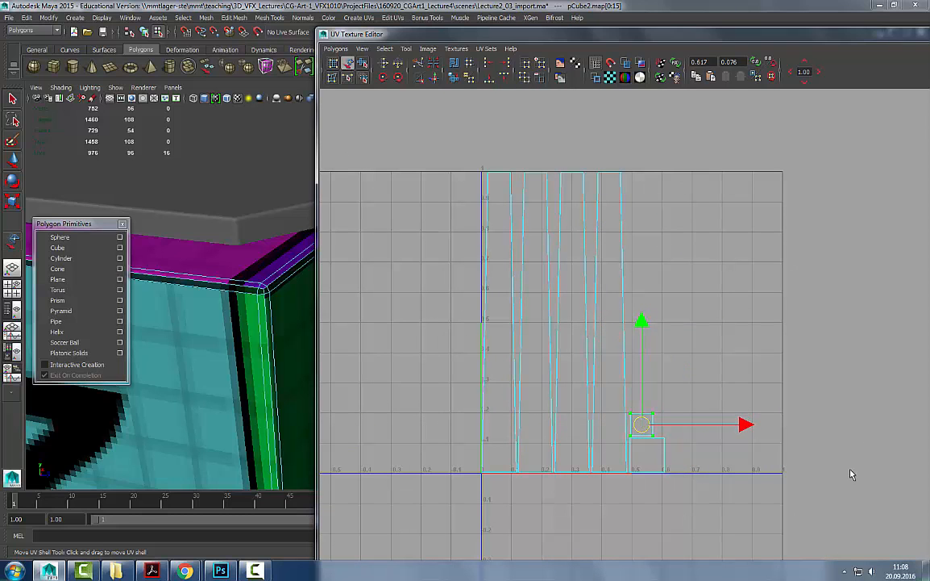
{"action": "left_click", "coordinate": [691, 280]}
{"action": "right_click_drag", "start_coordinate": [765, 295], "coordinate": [708, 319], "text": "alt"}
{"action": "middle_click_drag", "start_coordinate": [708, 318], "coordinate": [649, 315], "text": "alt"}
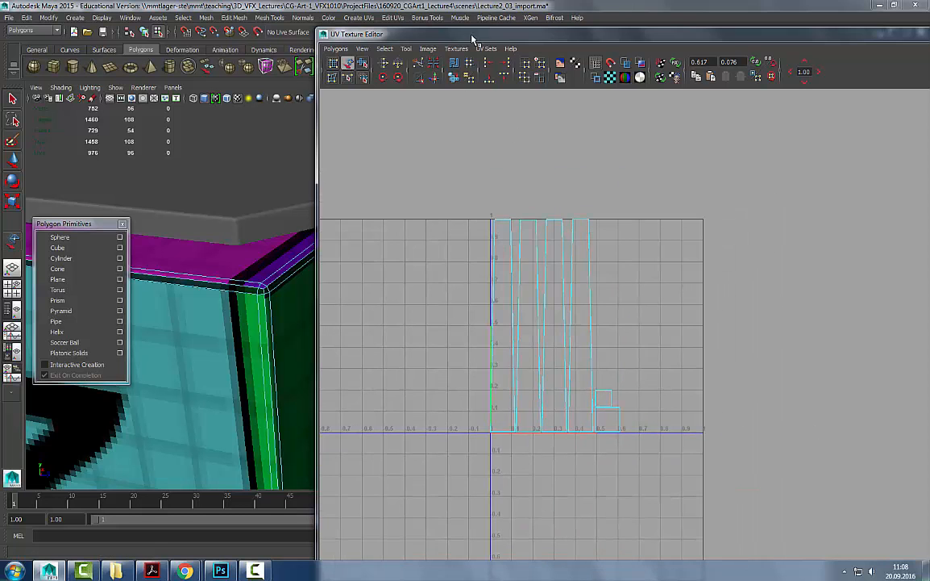
{"action": "left_click_drag", "start_coordinate": [458, 37], "coordinate": [643, 45]}
{"action": "right_click_drag", "start_coordinate": [259, 373], "coordinate": [268, 324], "text": "alt"}
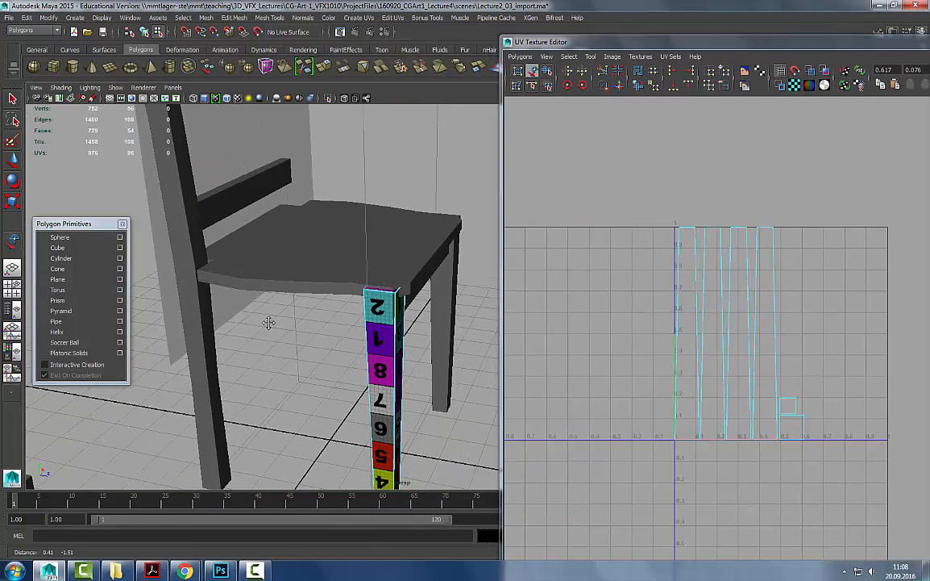
- Rotate all of the textured leg's UVs counterclockwise twice so the numbers stand upright, and shift them right
{"action": "left_click_drag", "start_coordinate": [379, 362], "coordinate": [344, 335], "text": "alt"}
{"action": "double_click", "coordinate": [350, 310]}
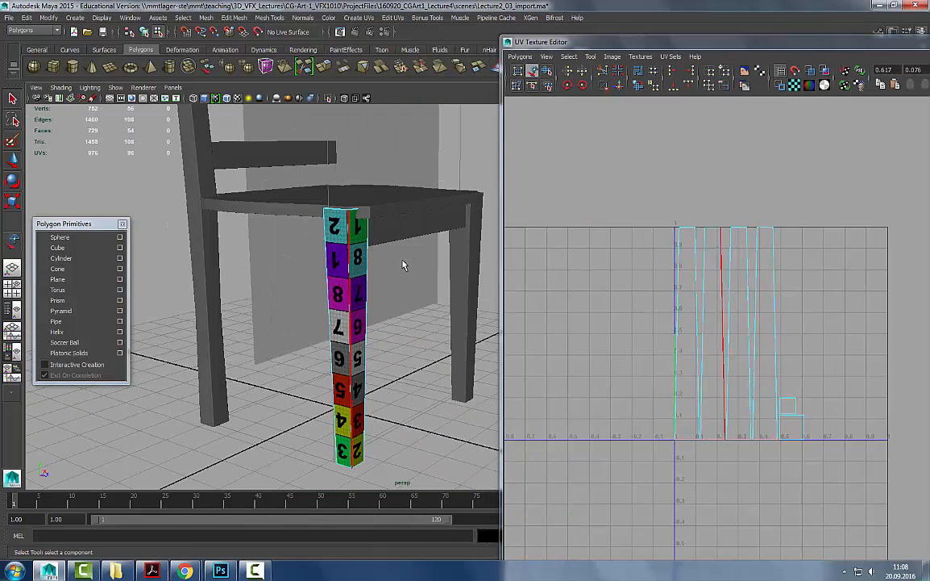
{"action": "right_click_drag", "start_coordinate": [402, 260], "coordinate": [405, 258]}
{"action": "left_click", "coordinate": [335, 346]}
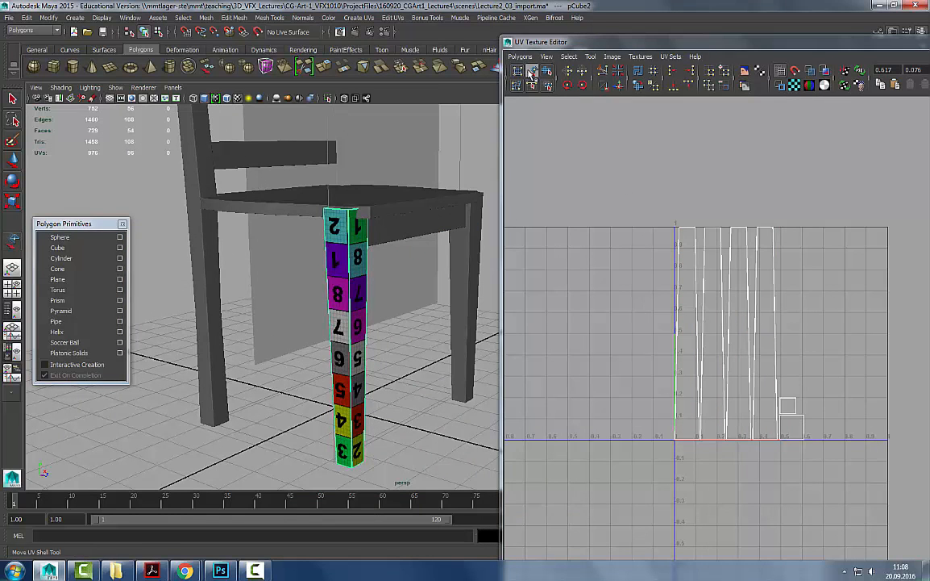
{"action": "left_click", "coordinate": [737, 445]}
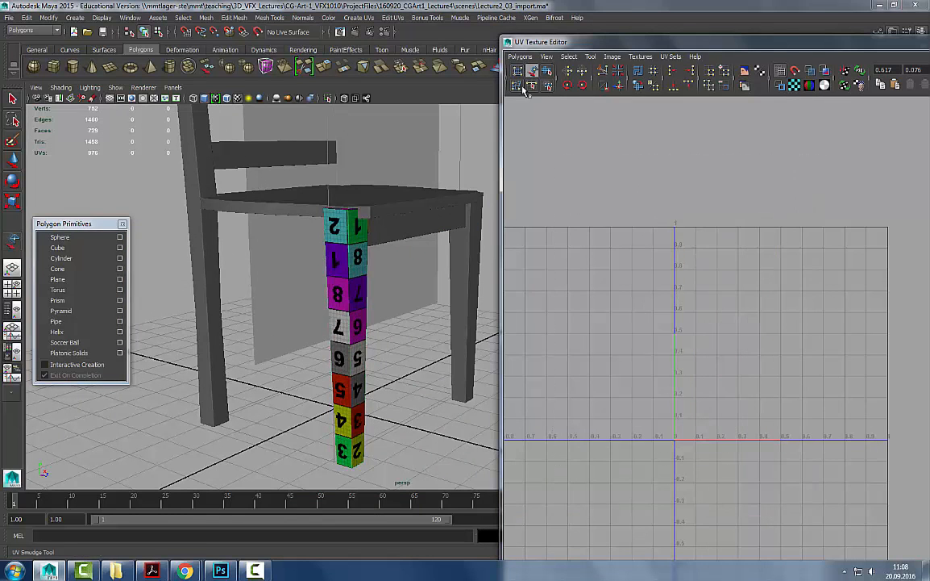
{"action": "left_click", "coordinate": [337, 288]}
{"action": "left_click_drag", "start_coordinate": [576, 113], "coordinate": [904, 522]}
{"action": "triple_click", "coordinate": [569, 86]}
{"action": "left_click", "coordinate": [569, 86]}
{"action": "left_click_drag", "start_coordinate": [742, 339], "coordinate": [823, 333]}
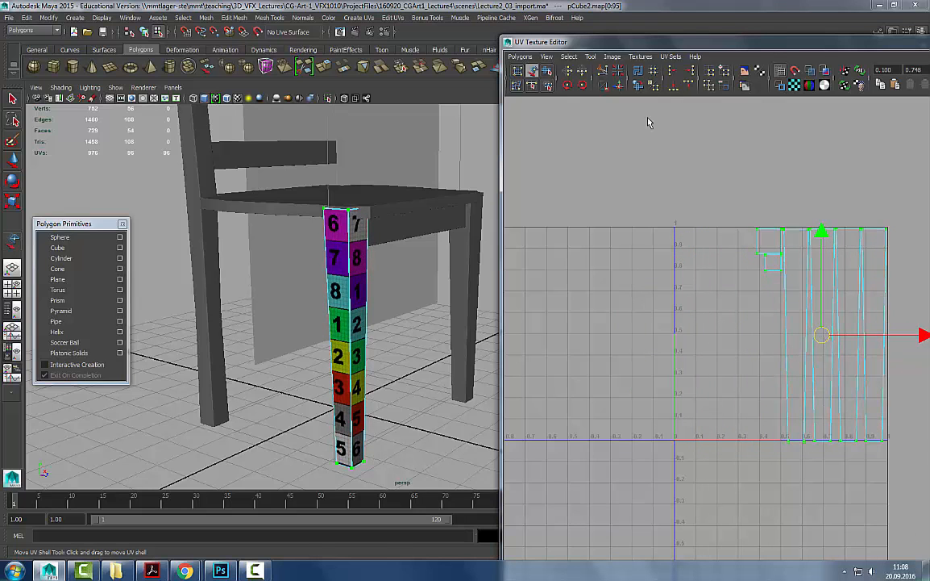
- Place the small square shell just above the bottom shell near the U axis
{"action": "left_click", "coordinate": [769, 244]}
{"action": "left_click_drag", "start_coordinate": [769, 243], "coordinate": [772, 429]}
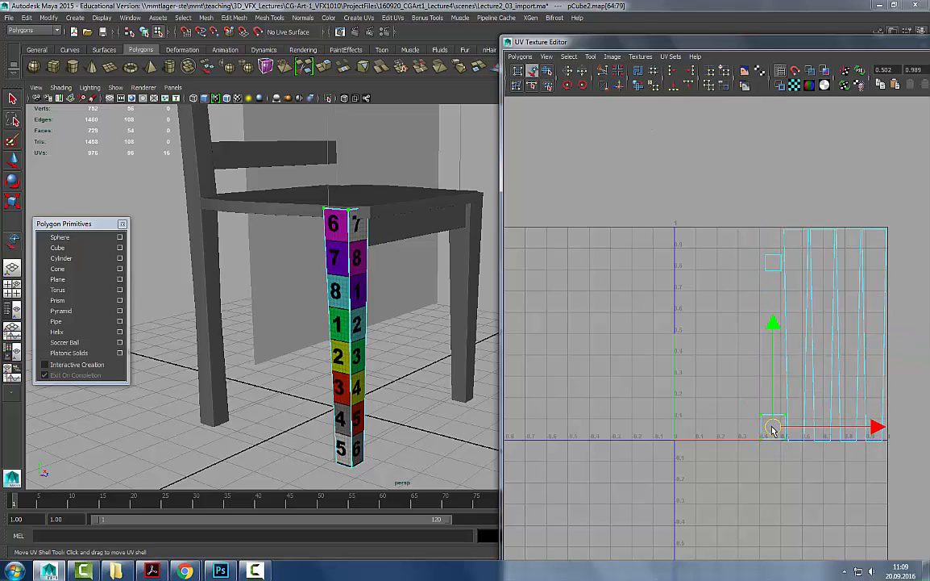
{"action": "left_click_drag", "start_coordinate": [773, 262], "coordinate": [775, 407]}
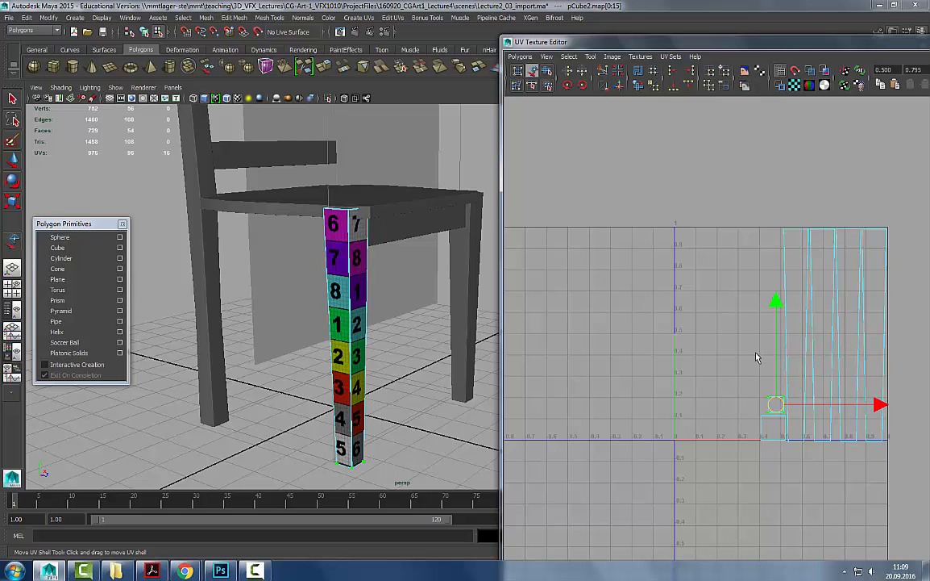
{"action": "key", "text": "q"}
{"action": "left_click", "coordinate": [698, 247]}
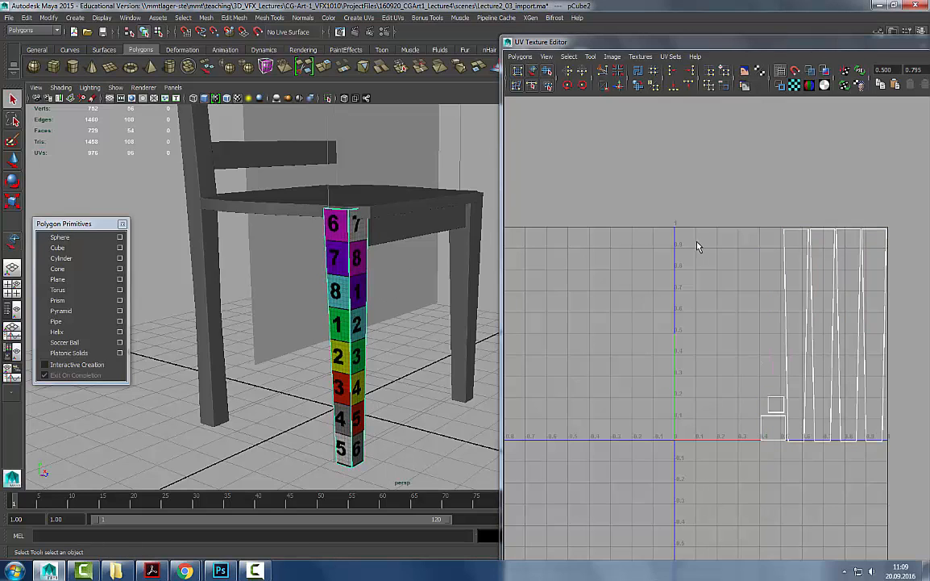
{"action": "scroll", "coordinate": [780, 283], "scroll_direction": "down", "scroll_amount": 1}
{"action": "middle_click_drag", "start_coordinate": [780, 283], "coordinate": [764, 268], "text": "alt"}
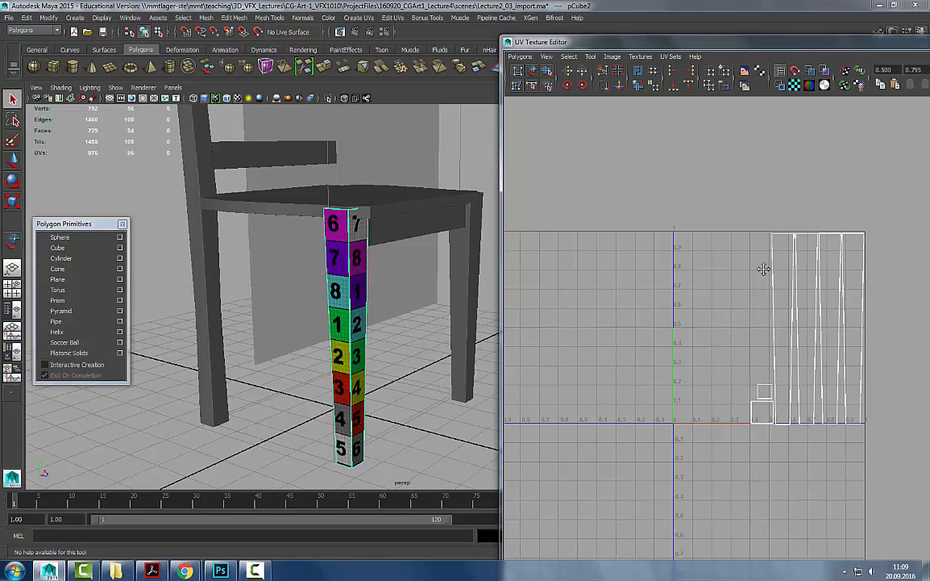
- Delete the untextured right front leg
{"action": "left_click_drag", "start_coordinate": [438, 272], "coordinate": [416, 318], "text": "alt"}
{"action": "left_click", "coordinate": [442, 307]}
{"action": "key", "text": "Delete"}
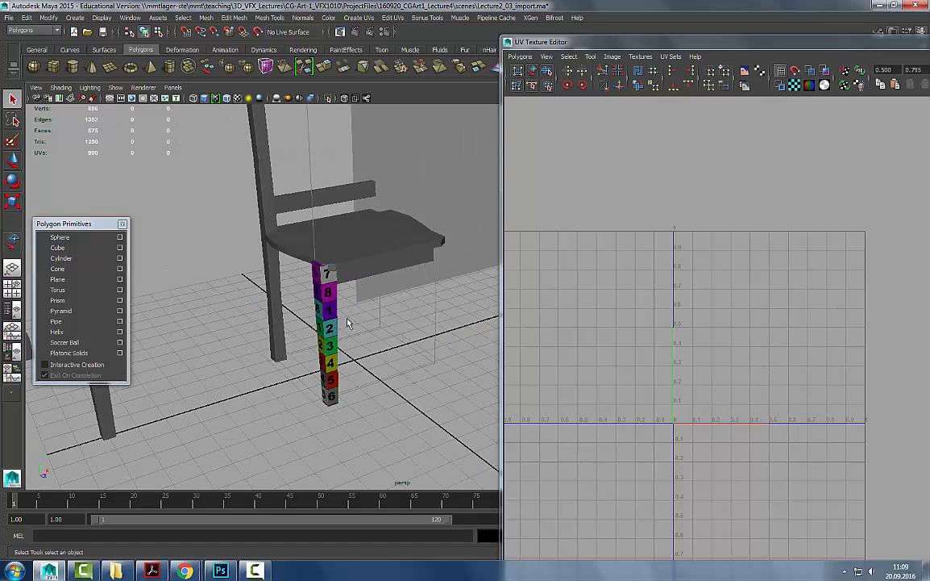
{"action": "left_click_drag", "start_coordinate": [349, 321], "coordinate": [386, 289], "text": "alt"}
{"action": "middle_click_drag", "start_coordinate": [386, 289], "coordinate": [369, 332], "text": "alt"}
{"action": "left_click_drag", "start_coordinate": [369, 333], "coordinate": [352, 293], "text": "alt"}
- Apply automatic UV mapping to the selected chair part
{"action": "left_click", "coordinate": [352, 294]}
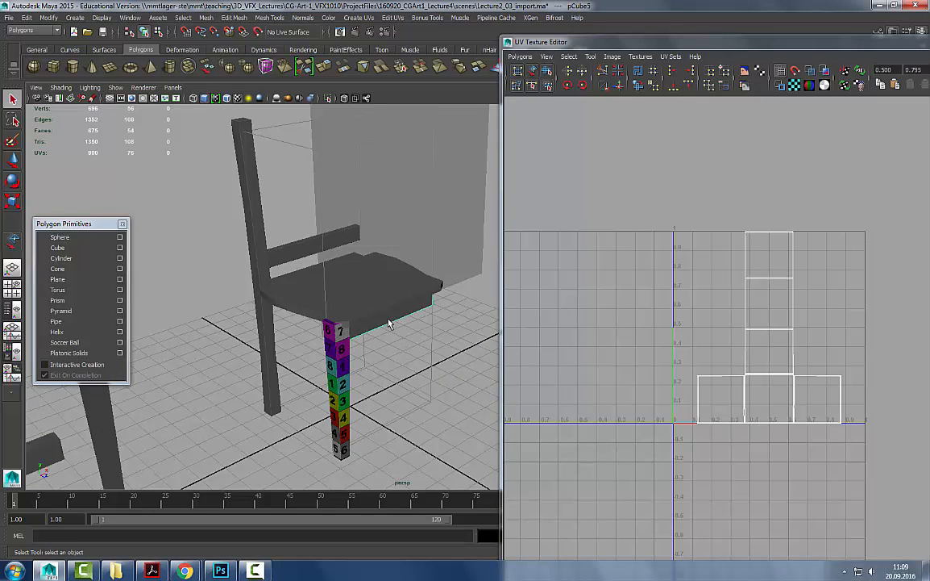
{"action": "left_click", "coordinate": [358, 18]}
{"action": "left_click", "coordinate": [380, 67]}
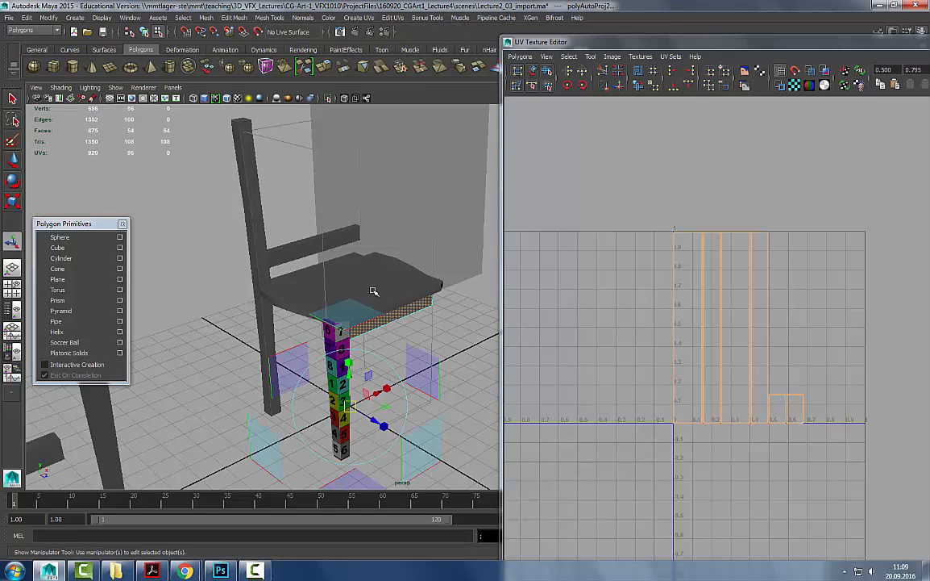
{"action": "right_click_drag", "start_coordinate": [374, 291], "coordinate": [440, 283], "text": "alt"}
{"action": "left_click_drag", "start_coordinate": [440, 282], "coordinate": [406, 282], "text": "alt"}
{"action": "key", "text": "q"}
{"action": "right_click_drag", "start_coordinate": [406, 283], "coordinate": [497, 207]}
{"action": "left_click_drag", "start_coordinate": [405, 318], "coordinate": [416, 267], "text": "alt"}
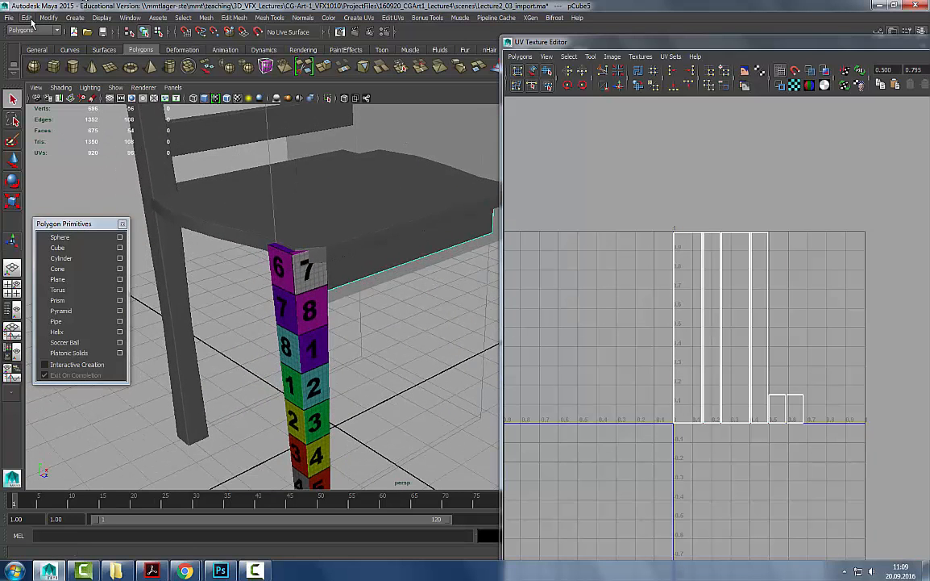
- Create a new custom shelf
{"action": "left_click", "coordinate": [16, 69]}
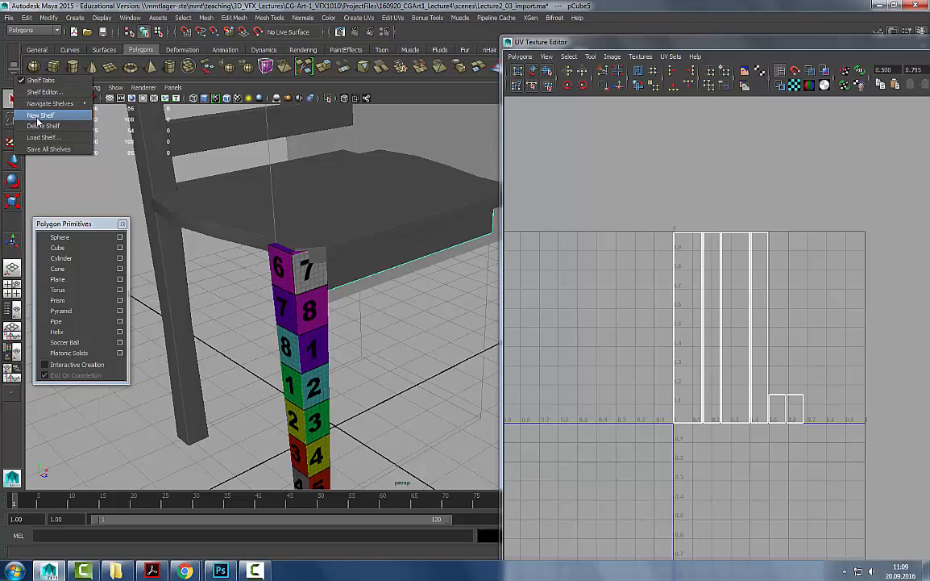
{"action": "left_click", "coordinate": [41, 103]}
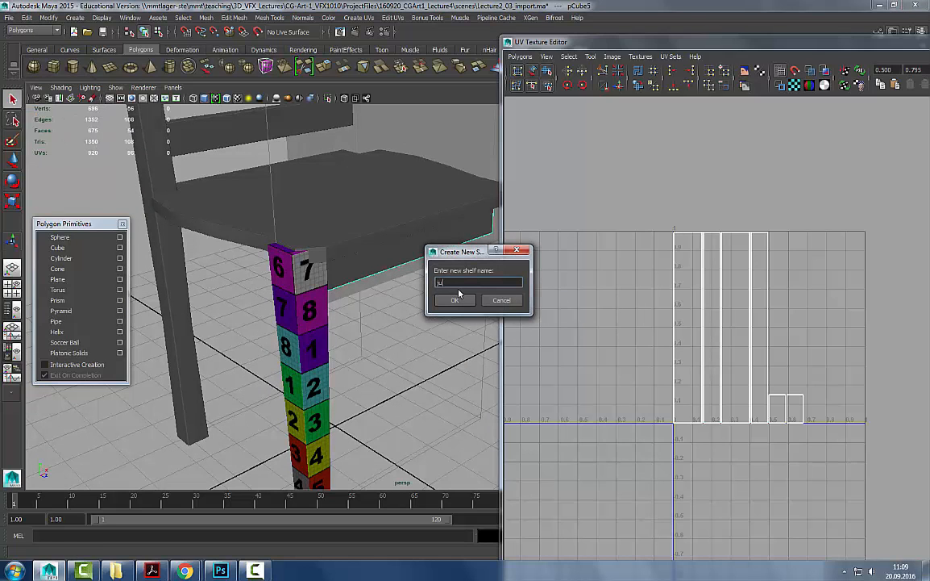
{"action": "left_click", "coordinate": [457, 298]}
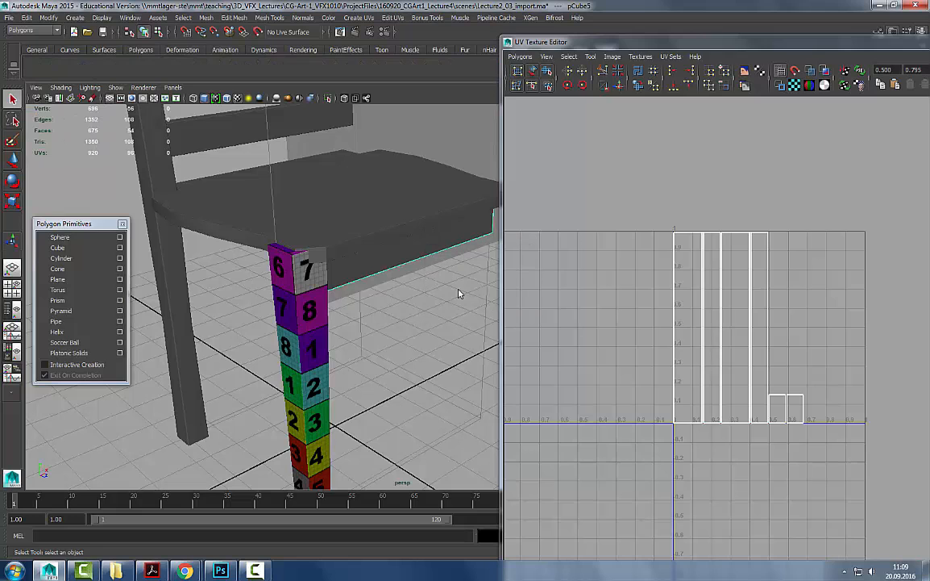
- Add an Edit > Delete by Type > History button to the new shelf
{"action": "left_click", "coordinate": [48, 18]}
{"action": "mouse_move", "coordinate": [29, 18]}
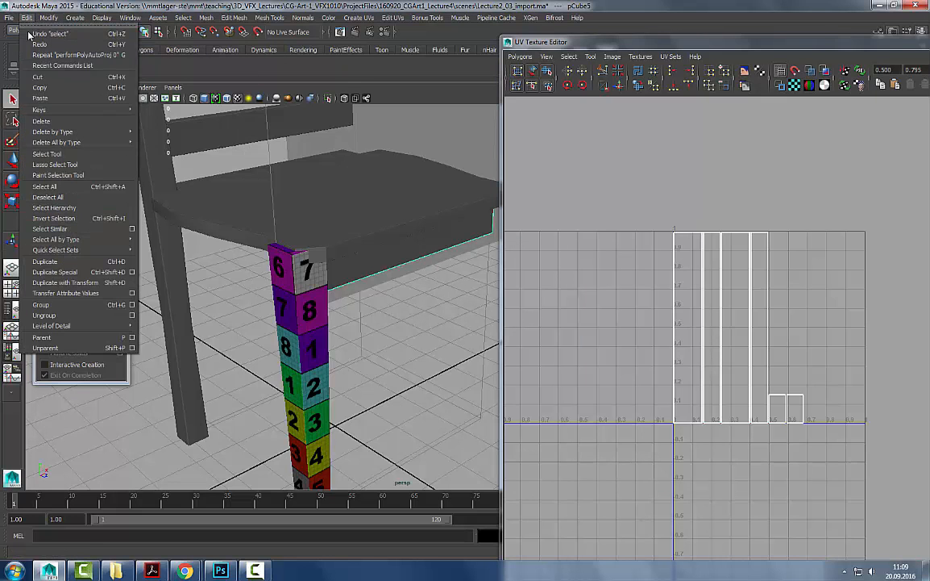
{"action": "mouse_move", "coordinate": [73, 133]}
{"action": "left_click", "coordinate": [149, 136], "text": "ctrl+shift"}
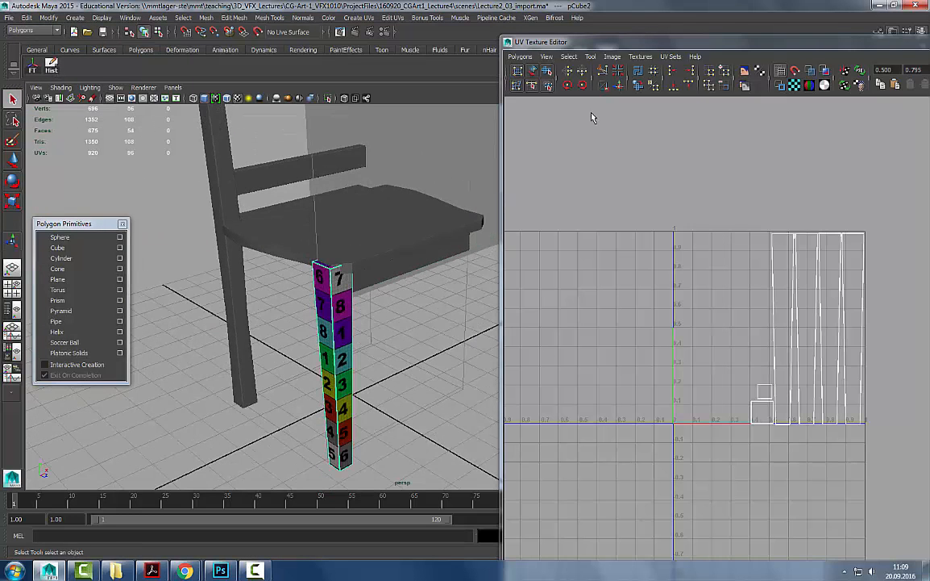
- Reposition the UV Texture Editor window and test-rotate the leg, undoing each tilt
{"action": "left_click_drag", "start_coordinate": [647, 42], "coordinate": [607, 443]}
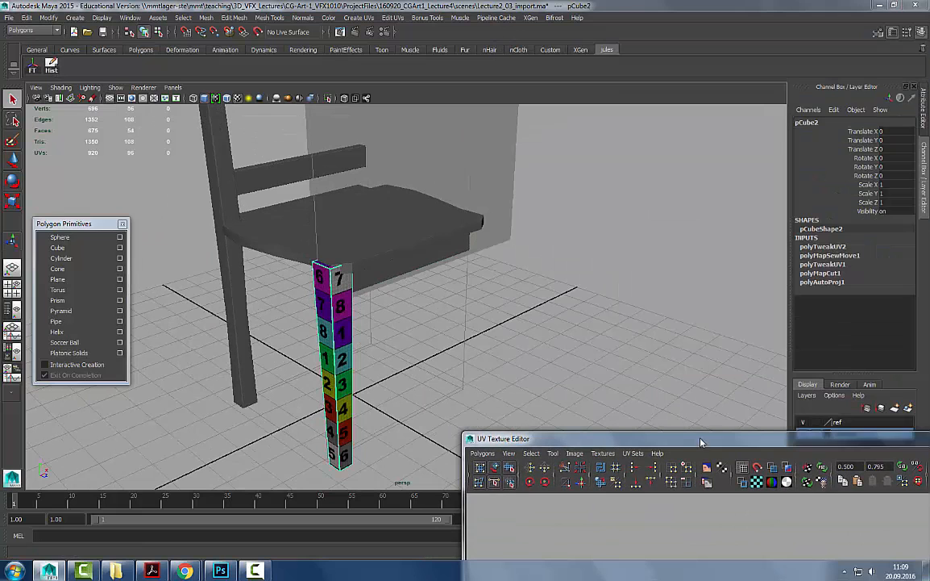
{"action": "left_click_drag", "start_coordinate": [636, 202], "coordinate": [586, 75]}
{"action": "key", "text": "e"}
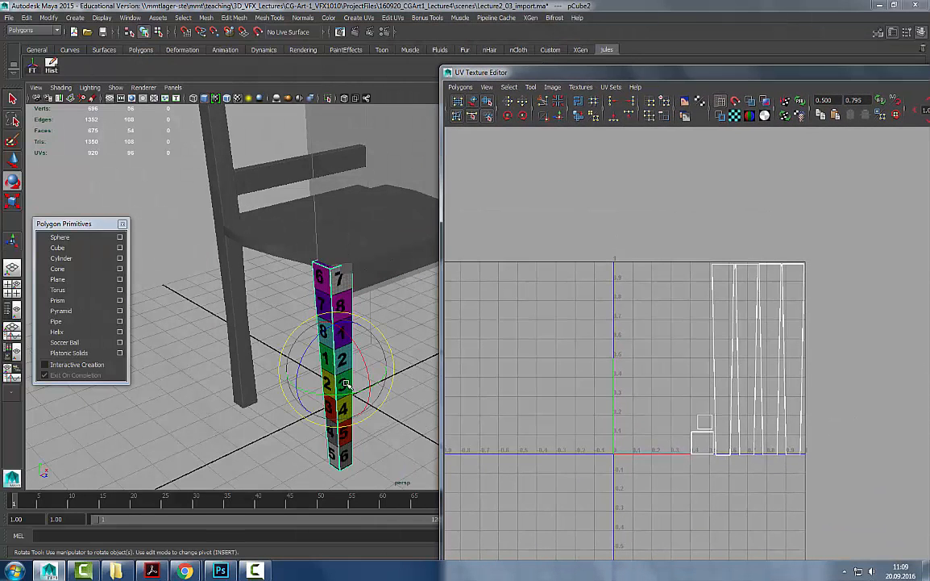
{"action": "left_click_drag", "start_coordinate": [346, 385], "coordinate": [369, 391]}
{"action": "key", "text": "ctrl+z"}
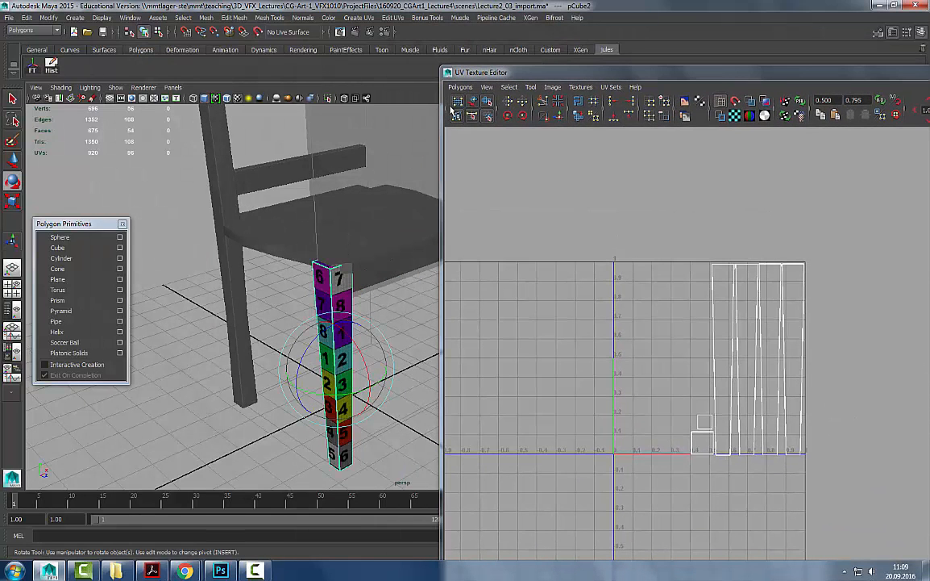
{"action": "left_click", "coordinate": [359, 18]}
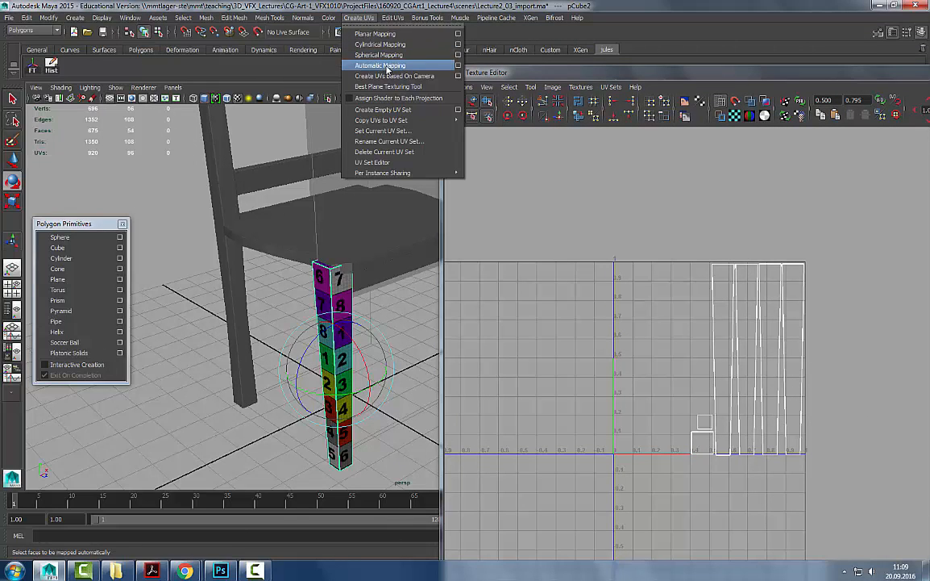
{"action": "left_click", "coordinate": [522, 71]}
{"action": "mouse_move", "coordinate": [366, 373]}
{"action": "left_mouse_down"}
{"action": "mouse_move", "coordinate": [352, 373]}
{"action": "mouse_move", "coordinate": [353, 363]}
{"action": "left_mouse_up"}
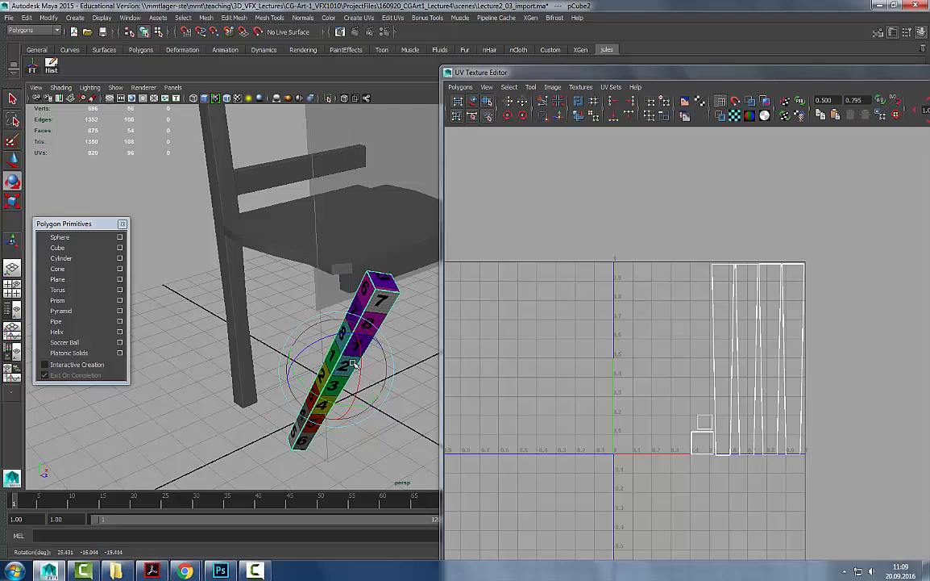
{"action": "key", "text": "ctrl+z"}
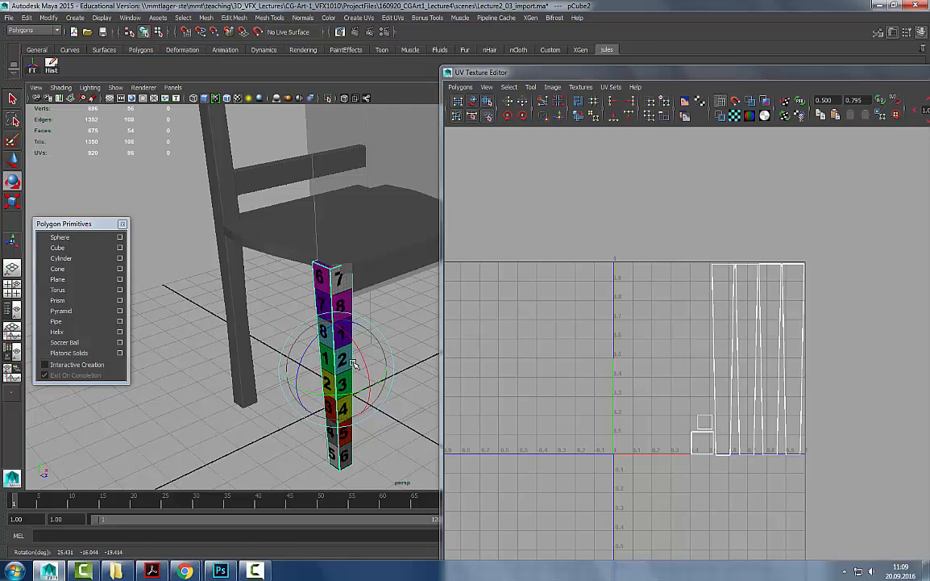
- Select the seat rail and stack its small right UV shell above its neighbour
{"action": "scroll", "coordinate": [412, 286], "scroll_direction": "up", "scroll_amount": 1}
{"action": "middle_click_drag", "start_coordinate": [412, 287], "coordinate": [349, 252], "text": "alt"}
{"action": "scroll", "coordinate": [349, 252], "scroll_direction": "down", "scroll_amount": 1}
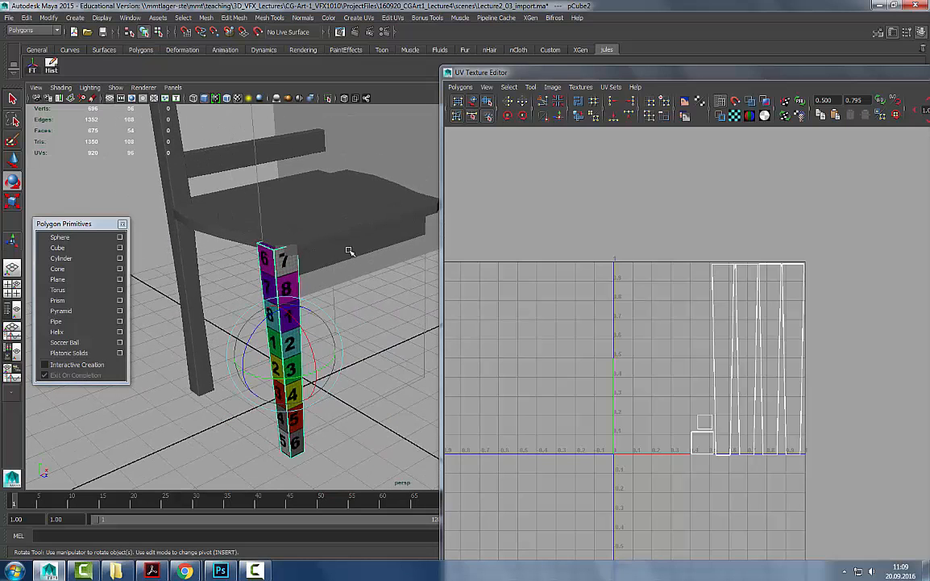
{"action": "left_click", "coordinate": [350, 250]}
{"action": "middle_click_drag", "start_coordinate": [228, 280], "coordinate": [240, 286], "text": "alt"}
{"action": "scroll", "coordinate": [241, 286], "scroll_direction": "up", "scroll_amount": 1}
{"action": "middle_click_drag", "start_coordinate": [601, 319], "coordinate": [607, 321], "text": "alt"}
{"action": "scroll", "coordinate": [607, 321], "scroll_direction": "down", "scroll_amount": 1}
{"action": "left_click", "coordinate": [473, 103]}
{"action": "left_click_drag", "start_coordinate": [750, 433], "coordinate": [737, 407]}
- Reselect the seat rail and orbit to a low frontal view of leg and rail
{"action": "key", "text": "q"}
{"action": "left_click", "coordinate": [379, 286]}
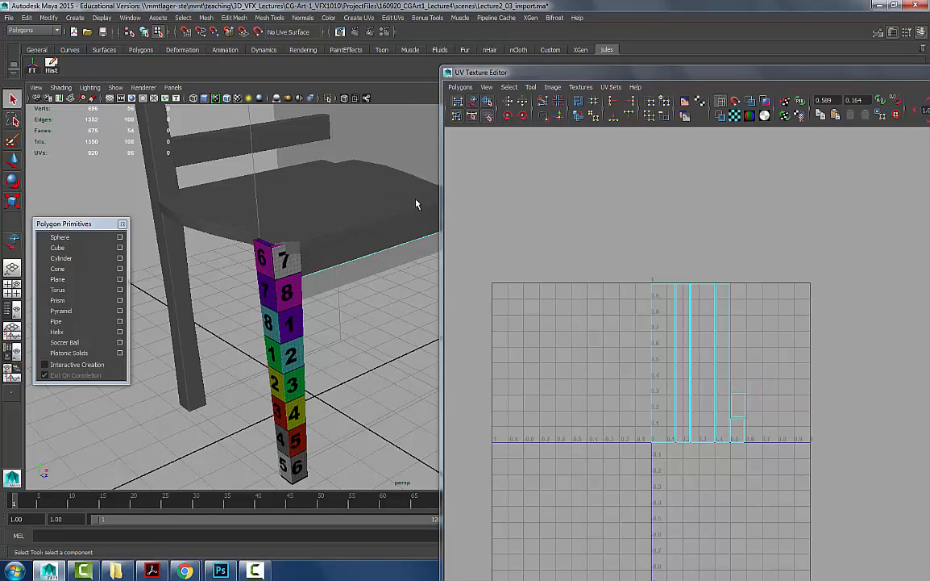
{"action": "left_click", "coordinate": [382, 245]}
{"action": "right_click_drag", "start_coordinate": [383, 240], "coordinate": [453, 494]}
{"action": "left_click_drag", "start_coordinate": [352, 319], "coordinate": [267, 252], "text": "alt"}
- Move the UV editor aside and orbit in beneath the seat around leg and rail
{"action": "left_click", "coordinate": [525, 75]}
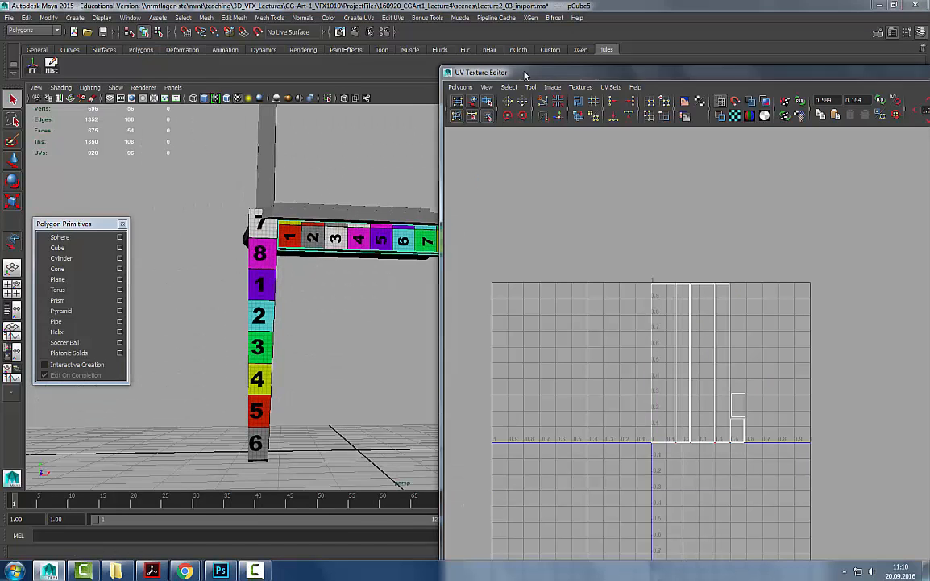
{"action": "left_click_drag", "start_coordinate": [525, 75], "coordinate": [668, 58]}
{"action": "left_click_drag", "start_coordinate": [312, 248], "coordinate": [285, 245], "text": "alt"}
{"action": "scroll", "coordinate": [285, 245], "scroll_direction": "up", "scroll_amount": 5}
{"action": "middle_click_drag", "start_coordinate": [298, 274], "coordinate": [343, 287], "text": "alt"}
{"action": "scroll", "coordinate": [343, 288], "scroll_direction": "down", "scroll_amount": 5}
{"action": "left_click", "coordinate": [436, 255]}
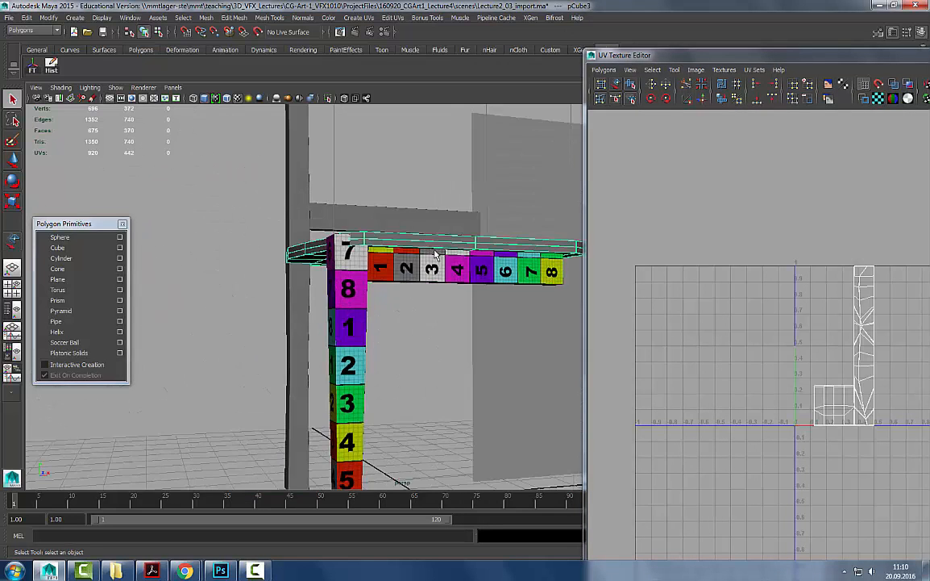
{"action": "left_click_drag", "start_coordinate": [435, 255], "coordinate": [442, 262], "text": "alt"}
- Select the rail and leg together and isolate them with Shift+I
{"action": "left_click", "coordinate": [443, 264]}
{"action": "left_click", "coordinate": [335, 306], "text": "shift"}
{"action": "key", "text": "shift+i"}
{"action": "left_click", "coordinate": [405, 347]}
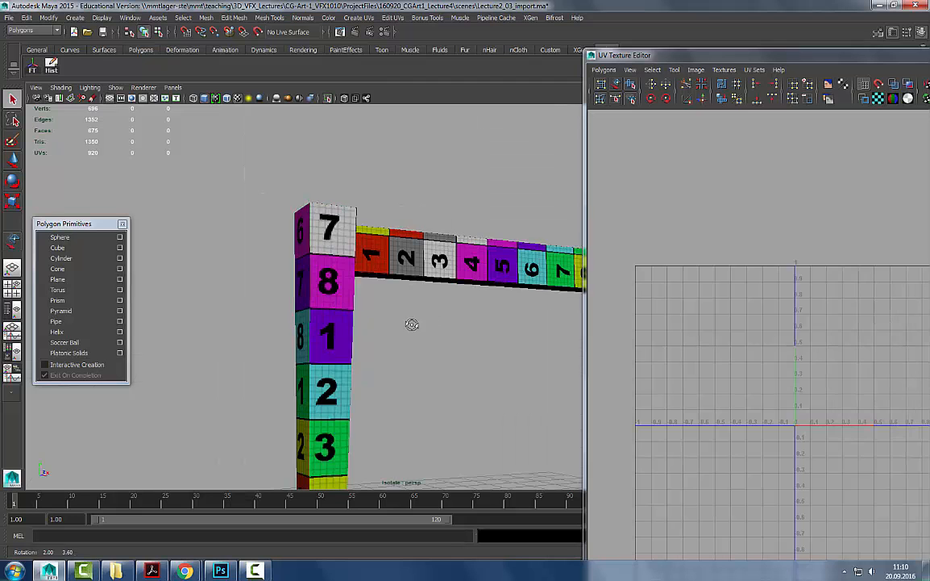
{"action": "left_click_drag", "start_coordinate": [411, 324], "coordinate": [395, 351], "text": "alt"}
{"action": "left_click", "coordinate": [461, 242]}
{"action": "middle_click_drag", "start_coordinate": [464, 234], "coordinate": [353, 231], "text": "alt"}
- Frame the isolated rail and leg, then widen the 3D view beside the UV editor
{"action": "left_click", "coordinate": [241, 271]}
{"action": "left_click_drag", "start_coordinate": [192, 288], "coordinate": [297, 339], "text": "alt"}
{"action": "right_click_drag", "start_coordinate": [297, 338], "coordinate": [270, 328], "text": "alt"}
{"action": "middle_click_drag", "start_coordinate": [270, 329], "coordinate": [262, 300], "text": "alt"}
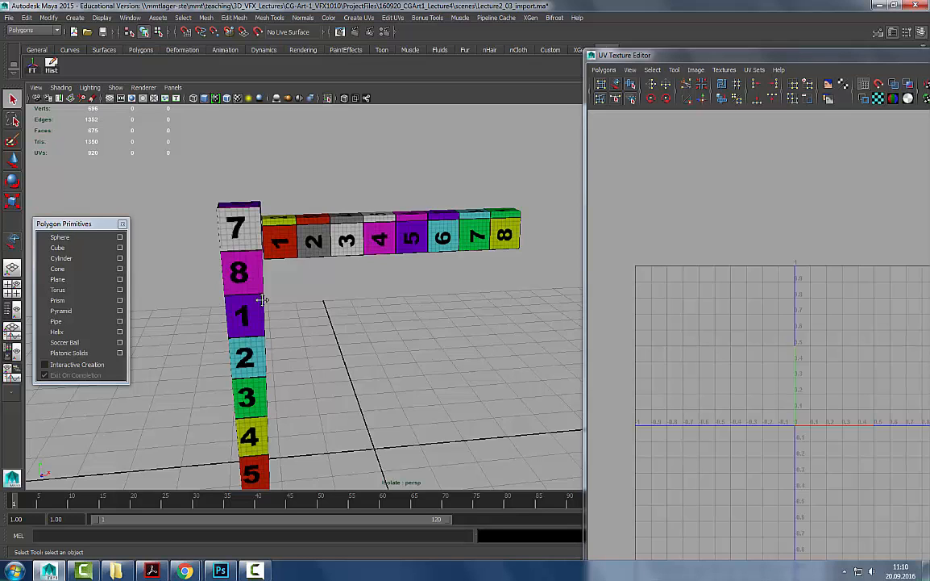
{"action": "left_click", "coordinate": [347, 239]}
{"action": "left_click", "coordinate": [258, 321]}
{"action": "left_click", "coordinate": [298, 245]}
{"action": "left_click", "coordinate": [258, 304]}
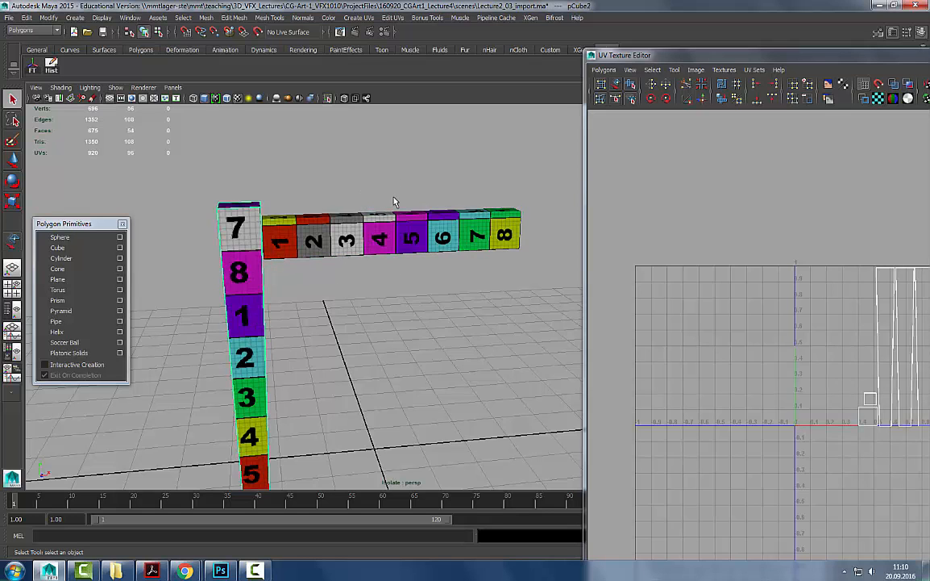
{"action": "left_click", "coordinate": [395, 201]}
{"action": "left_click_drag", "start_coordinate": [627, 55], "coordinate": [501, 43]}
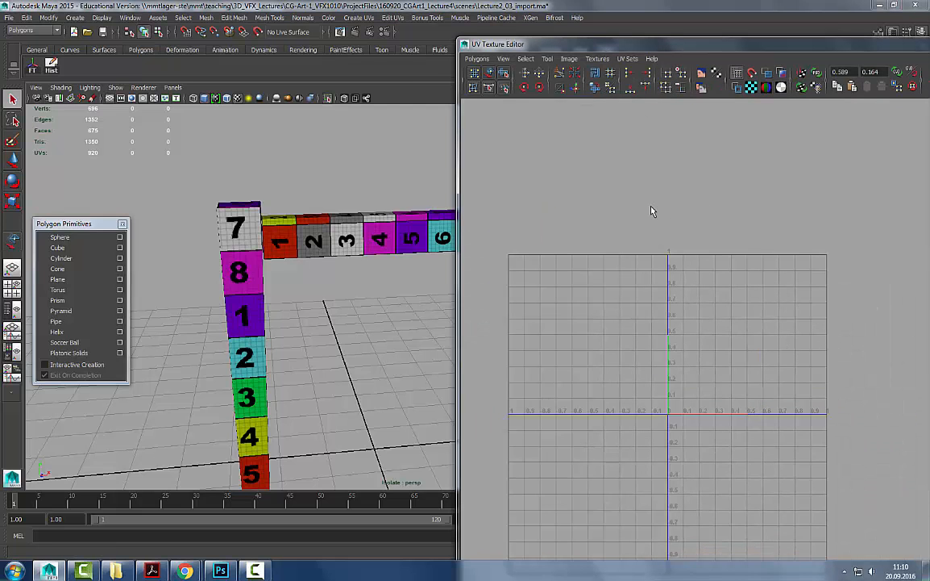
{"action": "left_click_drag", "start_coordinate": [518, 49], "coordinate": [647, 40]}
- Select the seat rail and slide all its UV shells left along U, clear of the leg
{"action": "left_click", "coordinate": [378, 239]}
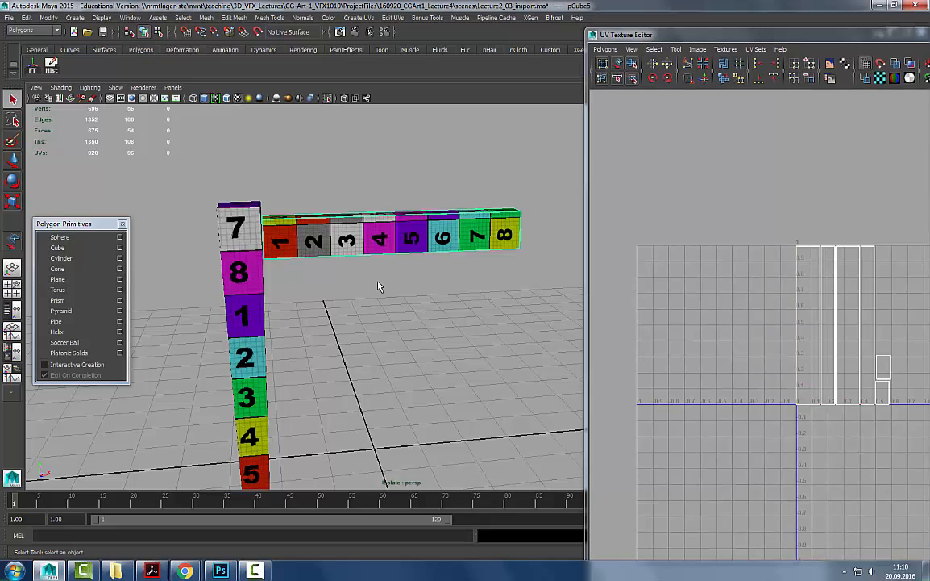
{"action": "left_click", "coordinate": [239, 230], "text": "shift"}
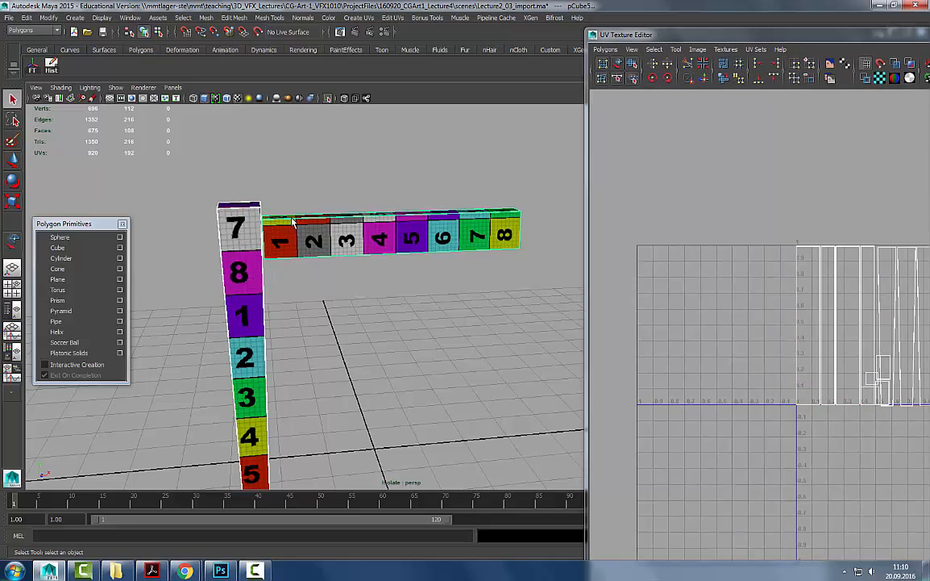
{"action": "left_click_drag", "start_coordinate": [639, 34], "coordinate": [578, 23]}
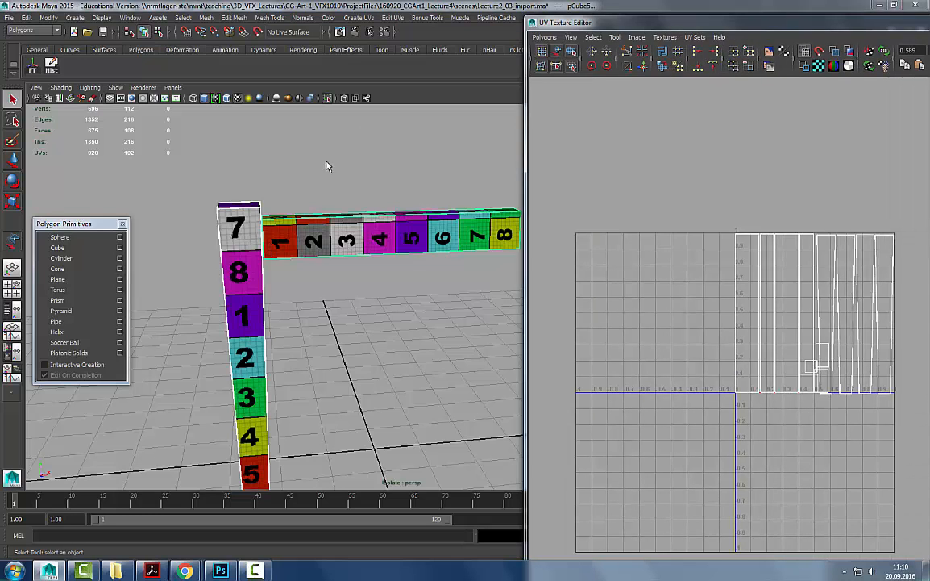
{"action": "left_click", "coordinate": [294, 145]}
{"action": "scroll", "coordinate": [350, 157], "scroll_direction": "down", "scroll_amount": 2}
{"action": "left_click", "coordinate": [353, 211]}
{"action": "scroll", "coordinate": [760, 237], "scroll_direction": "down", "scroll_amount": 2}
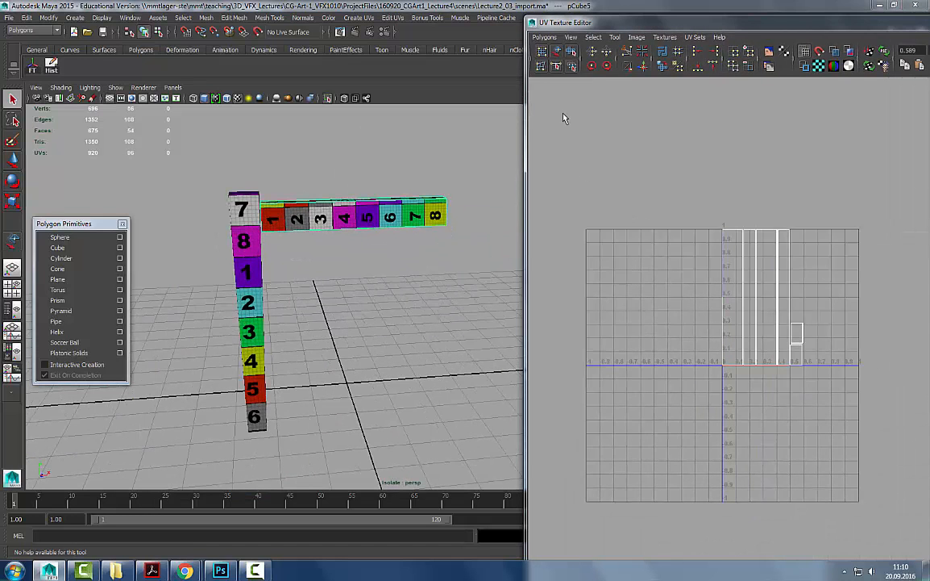
{"action": "left_click_drag", "start_coordinate": [823, 379], "coordinate": [645, 194]}
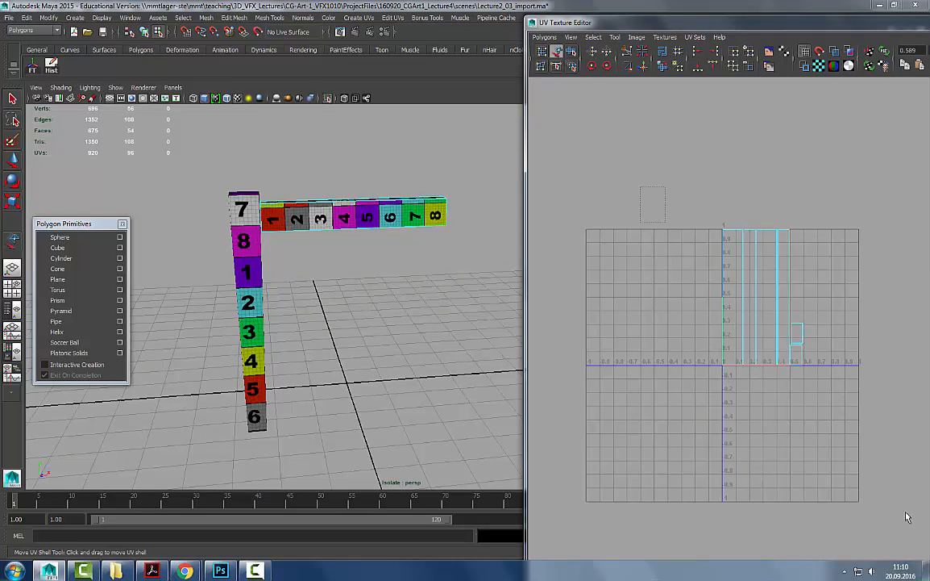
{"action": "left_click_drag", "start_coordinate": [861, 291], "coordinate": [735, 297]}
- Select the leg and rail together and activate the Move UV Shell tool
{"action": "right_click_drag", "start_coordinate": [322, 202], "coordinate": [380, 178]}
{"action": "left_click", "coordinate": [332, 203]}
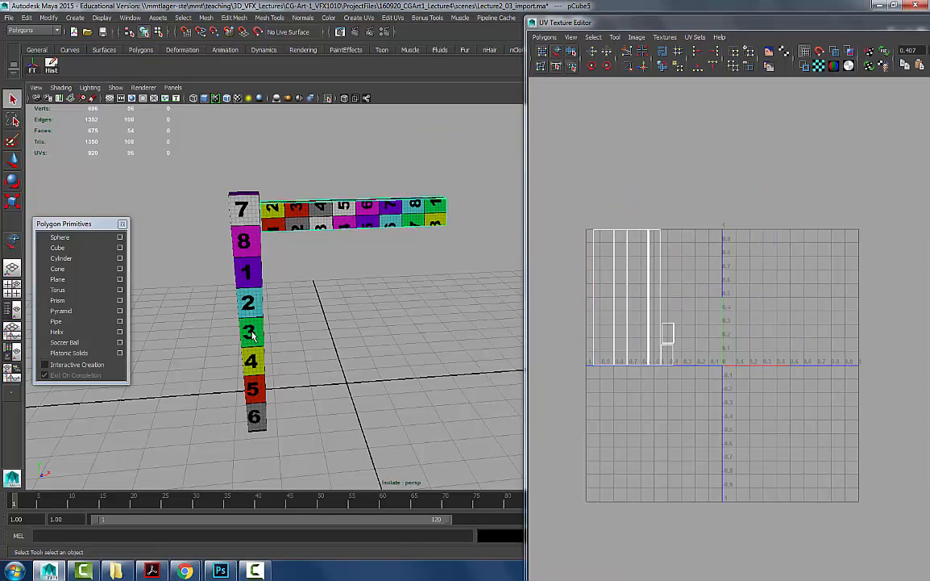
{"action": "left_click", "coordinate": [252, 333], "text": "shift"}
{"action": "left_click", "coordinate": [286, 140]}
{"action": "left_click", "coordinate": [255, 277]}
{"action": "left_click", "coordinate": [300, 208], "text": "shift"}
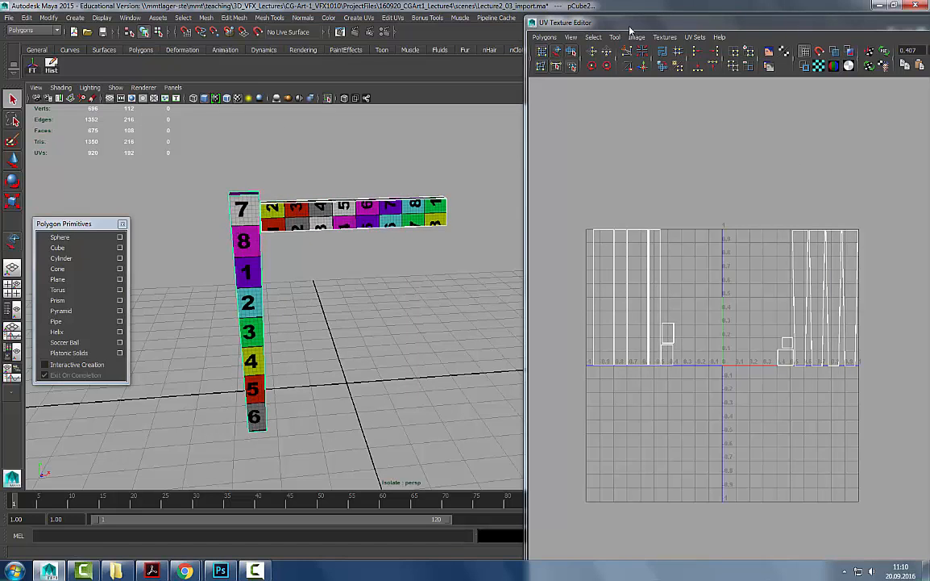
{"action": "left_click_drag", "start_coordinate": [628, 26], "coordinate": [576, 27]}
{"action": "left_click_drag", "start_coordinate": [653, 25], "coordinate": [592, 27]}
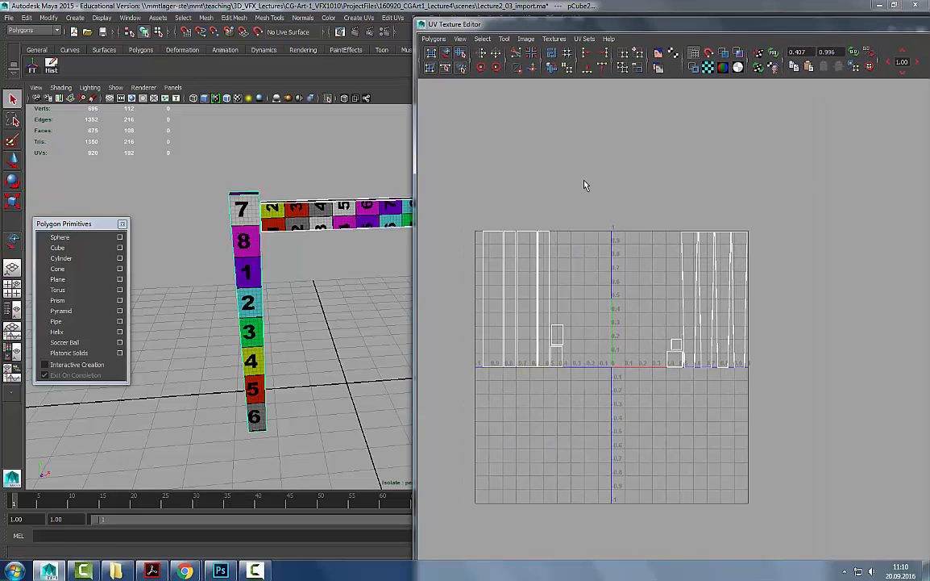
{"action": "left_click", "coordinate": [443, 52]}
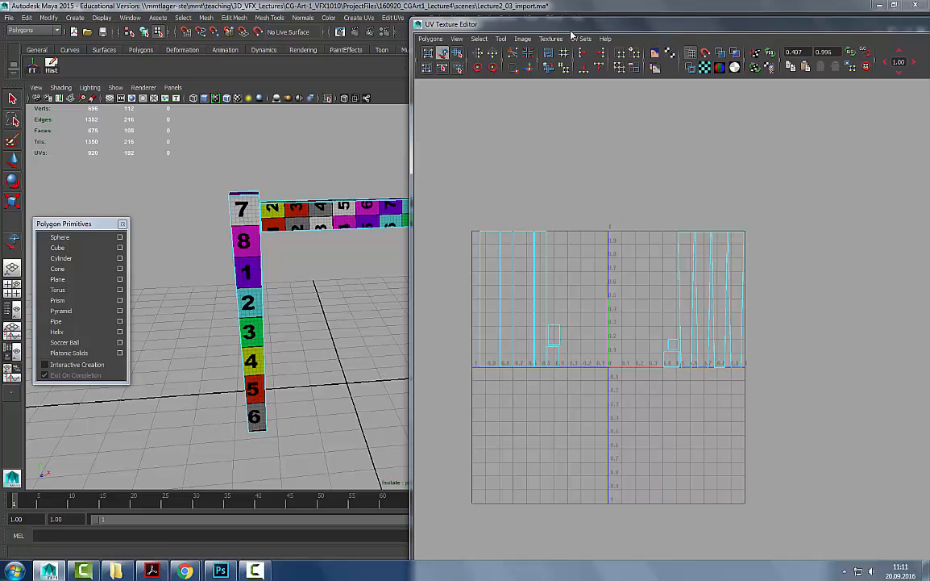
{"action": "left_click_drag", "start_coordinate": [514, 26], "coordinate": [563, 28]}
- Scale the rail's UV shells until their checker squares match the leg's size
{"action": "left_click", "coordinate": [574, 322]}
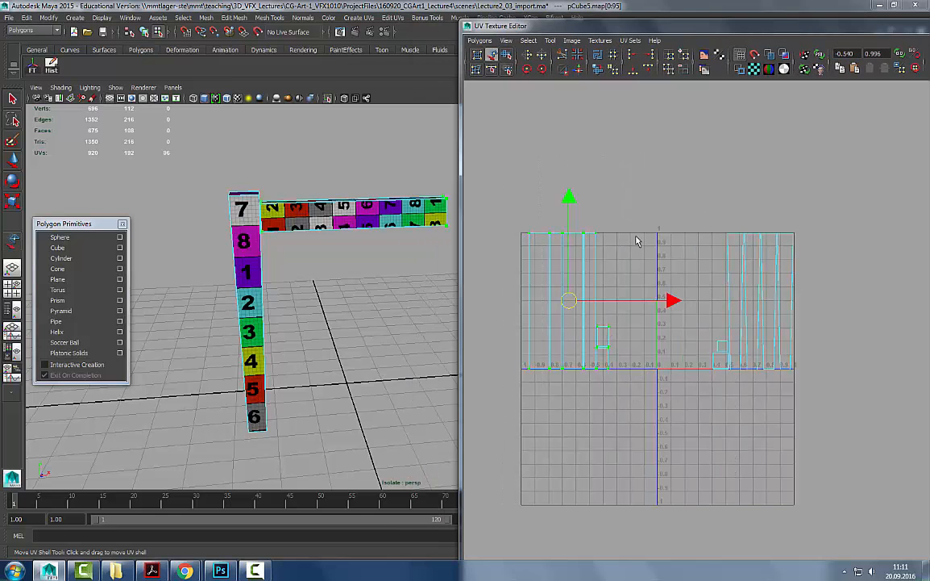
{"action": "key", "text": "r"}
{"action": "left_click_drag", "start_coordinate": [567, 302], "coordinate": [502, 319]}
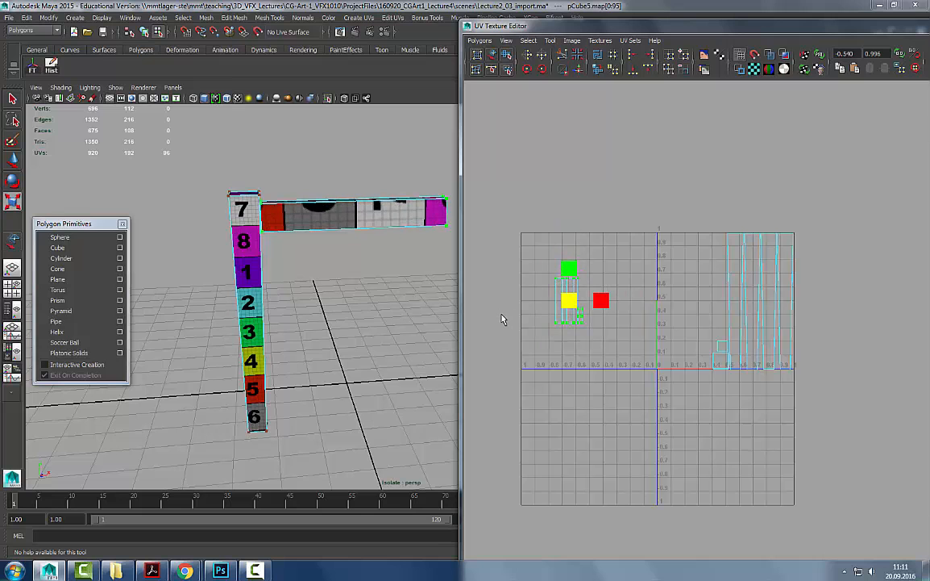
{"action": "left_click_drag", "start_coordinate": [501, 319], "coordinate": [677, 301]}
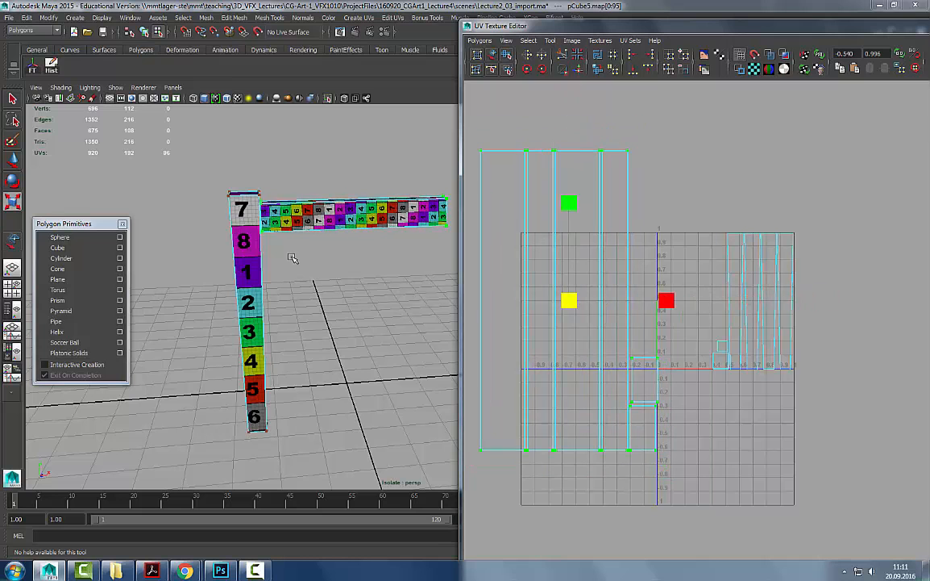
{"action": "left_click_drag", "start_coordinate": [580, 303], "coordinate": [508, 326]}
- Zoom in where rail meets leg and nudge the rail's UVs to align the squares
{"action": "middle_click_drag", "start_coordinate": [297, 250], "coordinate": [347, 269], "text": "alt"}
{"action": "right_click_drag", "start_coordinate": [346, 270], "coordinate": [355, 226], "text": "alt"}
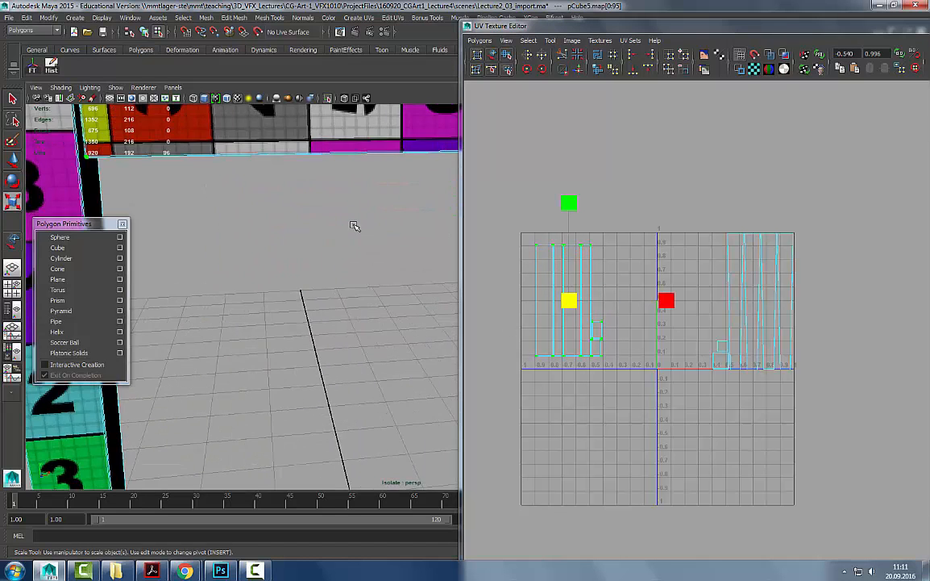
{"action": "middle_click_drag", "start_coordinate": [355, 225], "coordinate": [420, 346], "text": "alt"}
{"action": "left_click_drag", "start_coordinate": [419, 347], "coordinate": [332, 313], "text": "alt"}
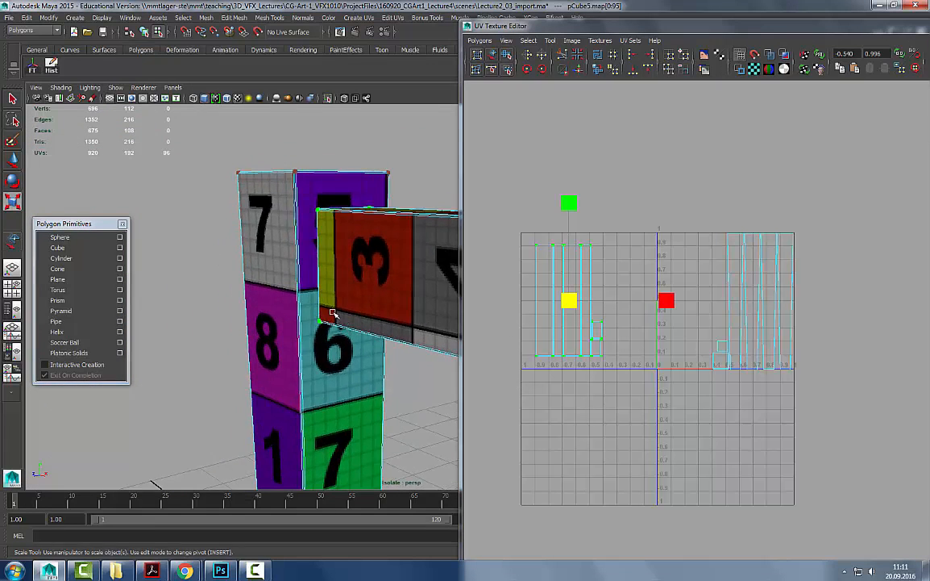
{"action": "right_click_drag", "start_coordinate": [332, 313], "coordinate": [409, 320], "text": "alt"}
{"action": "key", "text": "w"}
{"action": "left_click_drag", "start_coordinate": [567, 201], "coordinate": [570, 203]}
{"action": "left_click_drag", "start_coordinate": [671, 301], "coordinate": [665, 300]}
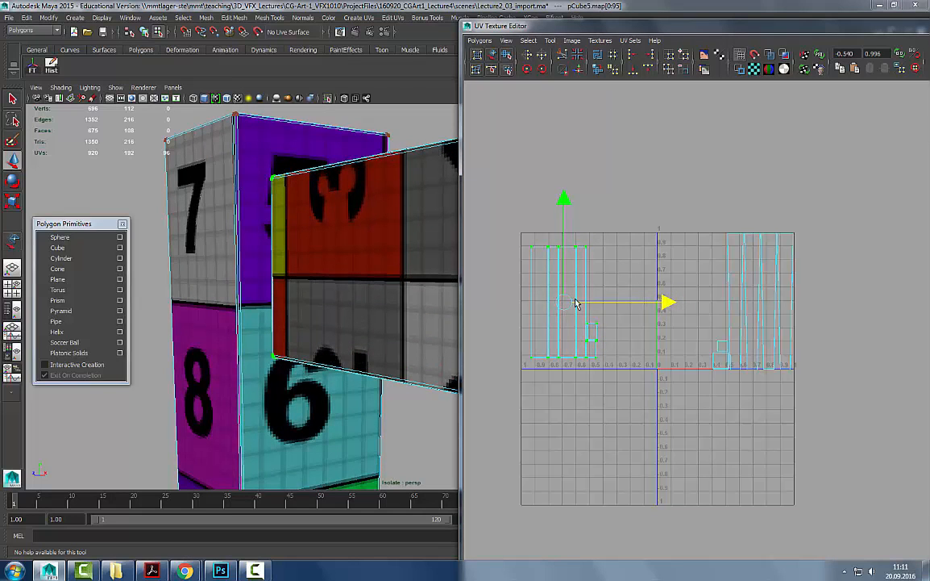
- Squeeze the apron's UV shell narrower horizontally and move it to the grid's upper left
{"action": "key", "text": "r"}
{"action": "left_click_drag", "start_coordinate": [563, 303], "coordinate": [554, 307]}
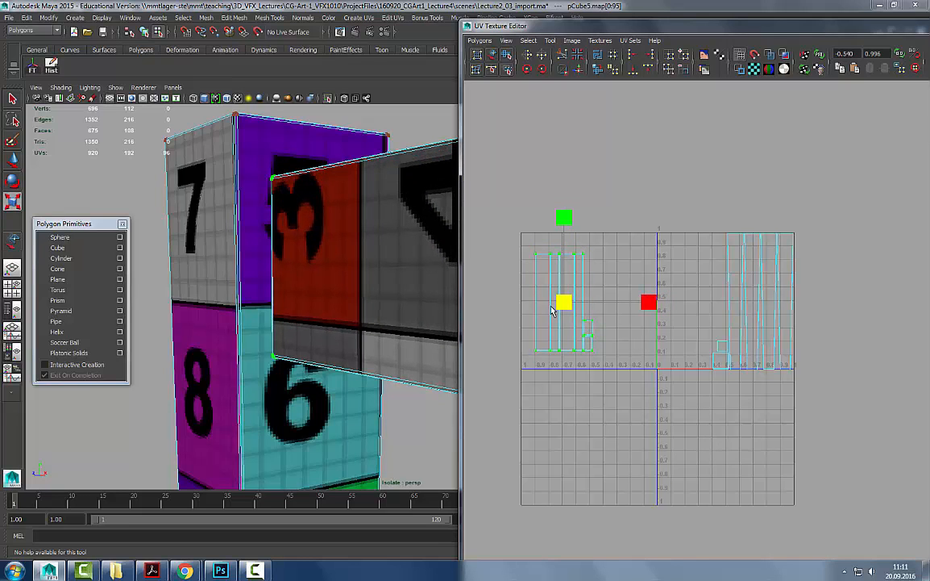
{"action": "left_click_drag", "start_coordinate": [553, 311], "coordinate": [555, 309]}
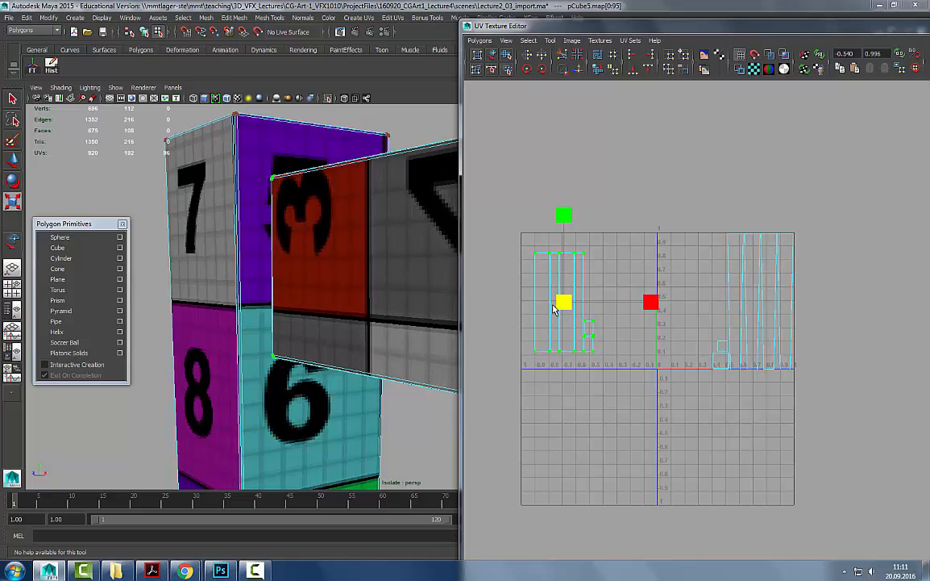
{"action": "scroll", "coordinate": [751, 304], "scroll_direction": "down", "scroll_amount": 4}
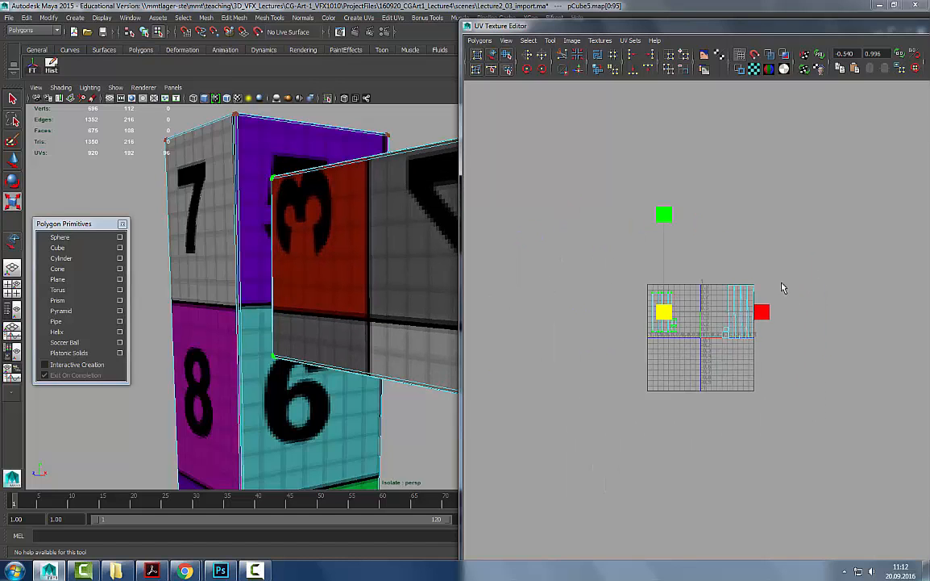
{"action": "key", "text": "w"}
{"action": "left_click_drag", "start_coordinate": [641, 287], "coordinate": [572, 236]}
{"action": "left_click", "coordinate": [749, 256]}
- Select the upper-left UV shell and shift it further into position
{"action": "scroll", "coordinate": [749, 250], "scroll_direction": "down", "scroll_amount": 2}
{"action": "middle_click_drag", "start_coordinate": [698, 219], "coordinate": [636, 192], "text": "alt"}
{"action": "right_click_drag", "start_coordinate": [274, 272], "coordinate": [197, 255], "text": "alt"}
{"action": "middle_click_drag", "start_coordinate": [198, 255], "coordinate": [219, 238], "text": "alt"}
{"action": "left_click_drag", "start_coordinate": [620, 224], "coordinate": [532, 334]}
{"action": "left_click_drag", "start_coordinate": [571, 267], "coordinate": [611, 280]}
- Unhide the whole chair, select the seat and apply Automatic Mapping UVs to it
{"action": "left_click", "coordinate": [405, 205]}
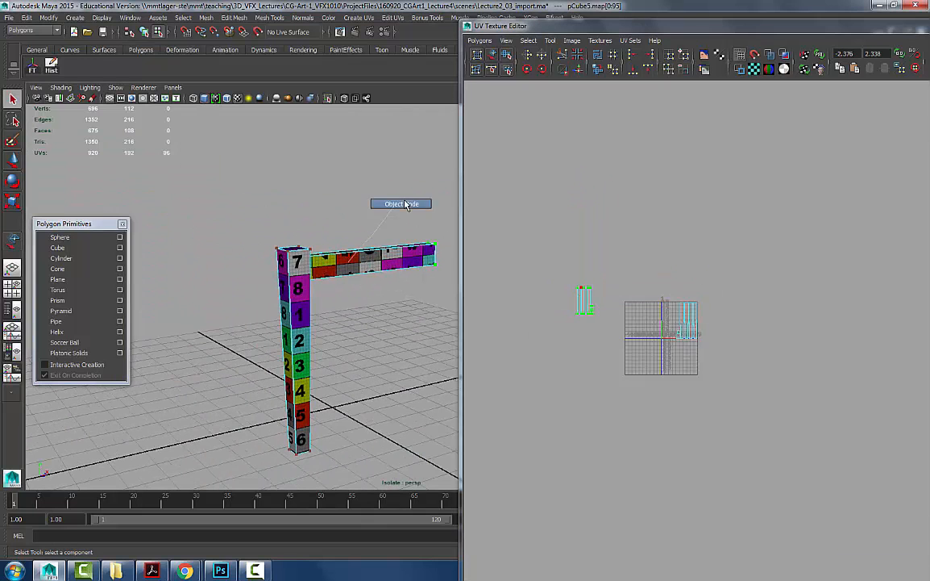
{"action": "key", "text": "shift+i"}
{"action": "left_click_drag", "start_coordinate": [385, 231], "coordinate": [362, 278], "text": "alt"}
{"action": "left_click", "coordinate": [362, 278]}
{"action": "scroll", "coordinate": [355, 282], "scroll_direction": "up", "scroll_amount": 4}
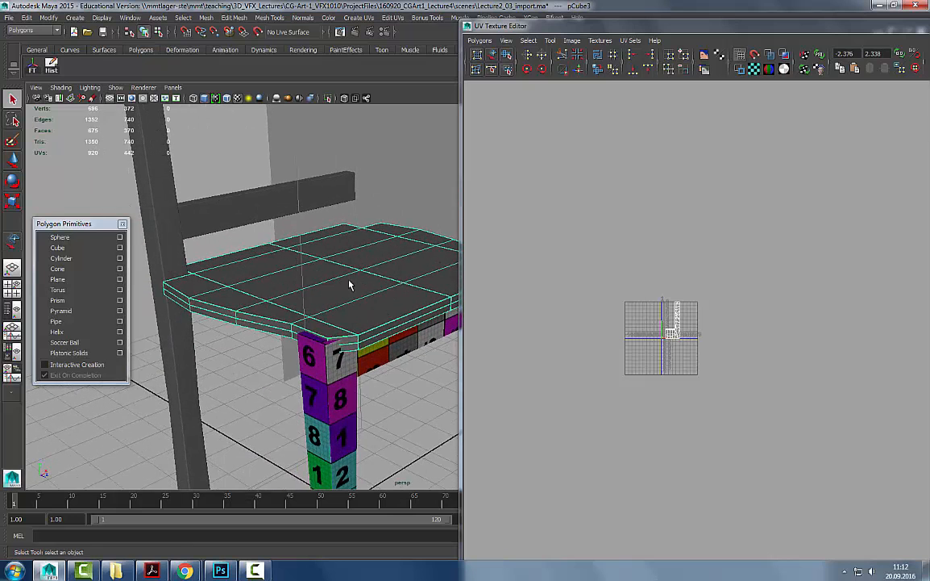
{"action": "left_click", "coordinate": [359, 18]}
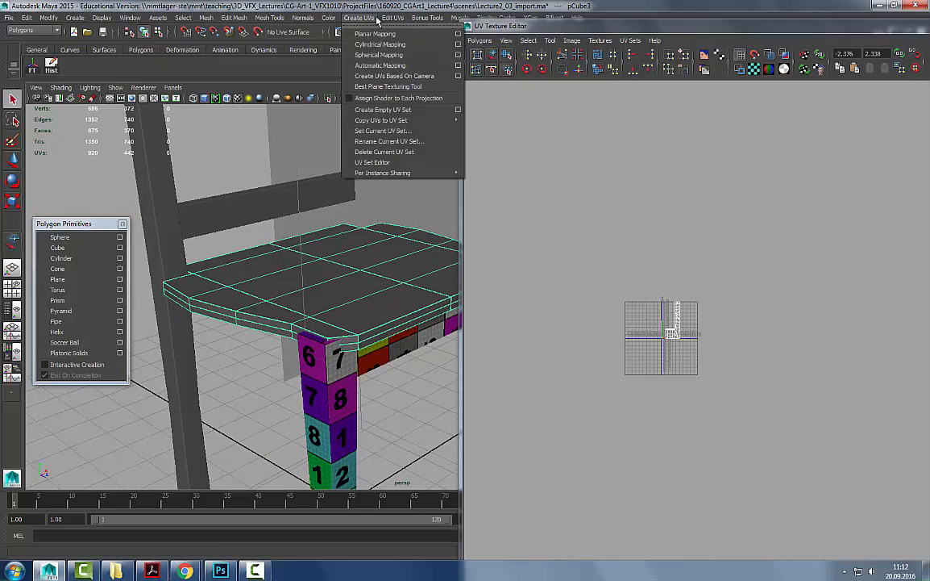
{"action": "left_click", "coordinate": [381, 66]}
{"action": "key", "text": "q"}
{"action": "key", "text": "F8"}
- Rotate both seat shells 90° counterclockwise, move the left one above the grid, and flip the right one vertically
{"action": "right_click_drag", "start_coordinate": [629, 327], "coordinate": [928, 243], "text": "alt"}
{"action": "middle_click_drag", "start_coordinate": [544, 245], "coordinate": [845, 255], "text": "alt"}
{"action": "right_click_drag", "start_coordinate": [846, 256], "coordinate": [927, 283], "text": "alt"}
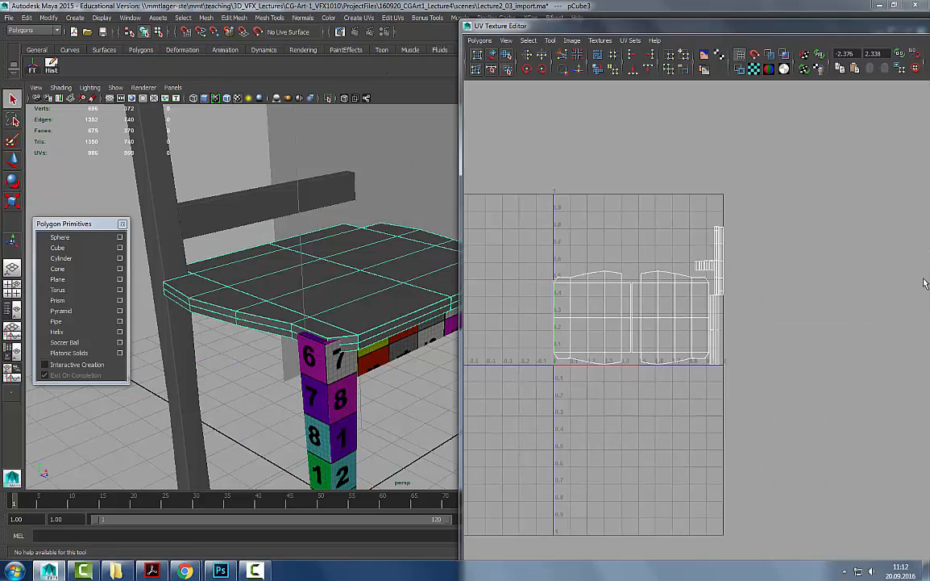
{"action": "right_click_drag", "start_coordinate": [780, 266], "coordinate": [807, 273], "text": "alt"}
{"action": "middle_click_drag", "start_coordinate": [806, 273], "coordinate": [801, 280], "text": "alt"}
{"action": "left_click", "coordinate": [492, 55]}
{"action": "left_click_drag", "start_coordinate": [513, 267], "coordinate": [548, 327]}
{"action": "left_click", "coordinate": [528, 69]}
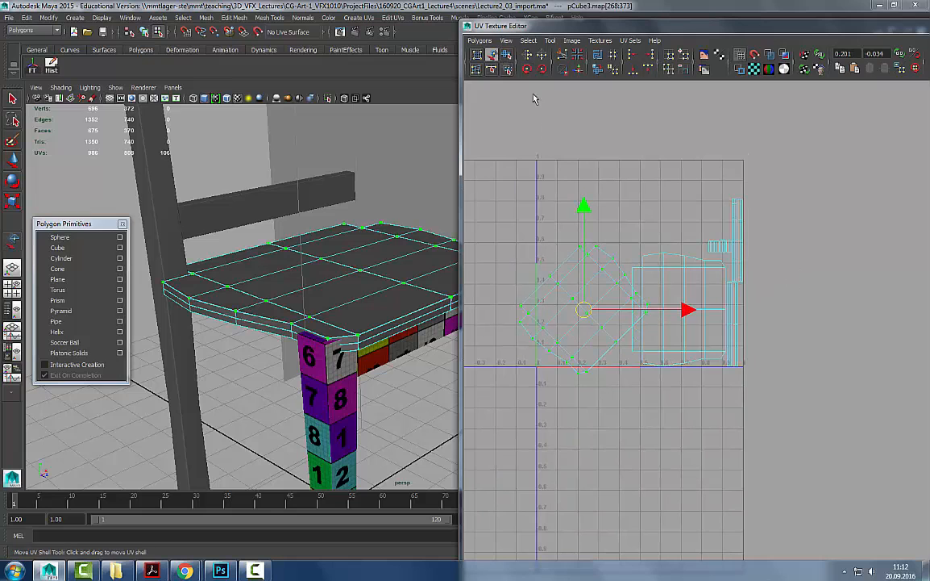
{"action": "left_click_drag", "start_coordinate": [587, 306], "coordinate": [577, 190]}
{"action": "left_click", "coordinate": [677, 288]}
{"action": "left_click", "coordinate": [527, 74]}
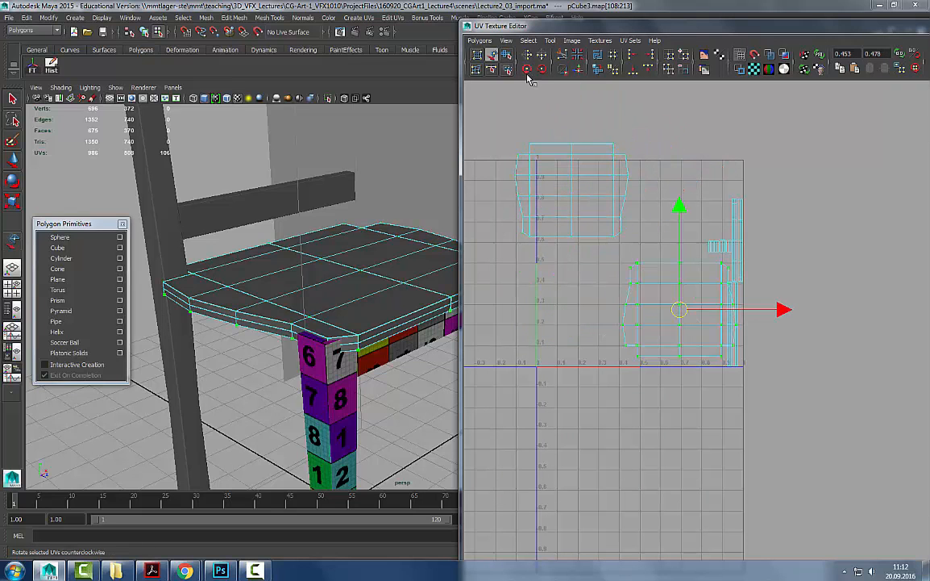
{"action": "left_click_drag", "start_coordinate": [679, 312], "coordinate": [614, 307]}
{"action": "left_click", "coordinate": [543, 59]}
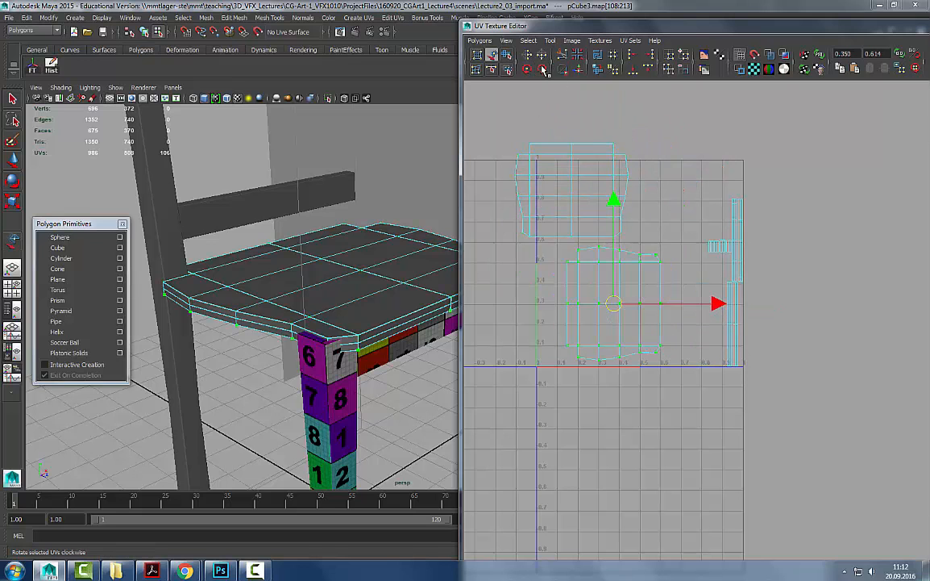
- Shrink the right seat shell, nudge it left, and move the small UV shell
{"action": "left_click_drag", "start_coordinate": [355, 323], "coordinate": [304, 321], "text": "alt"}
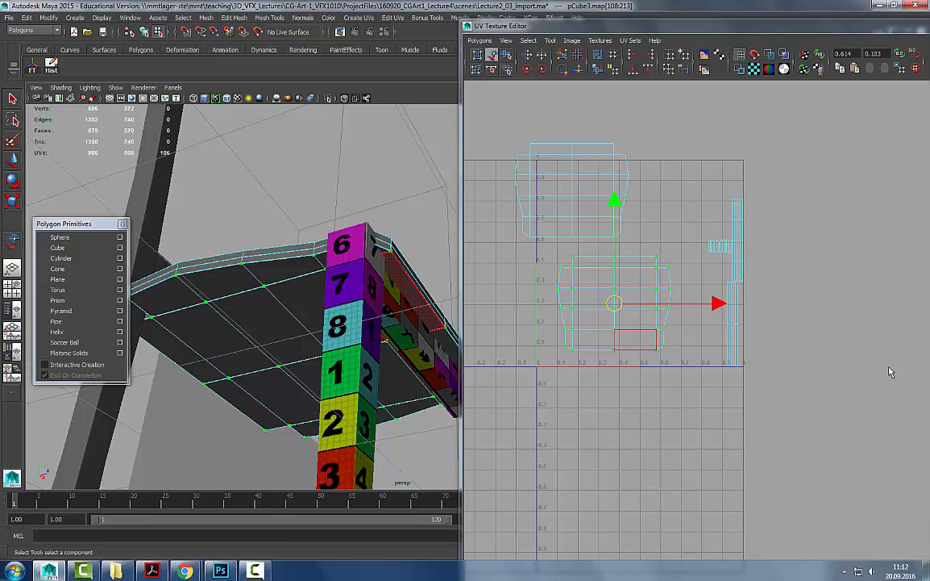
{"action": "left_click_drag", "start_coordinate": [615, 313], "coordinate": [551, 272]}
{"action": "key", "text": "r"}
{"action": "key", "text": "w"}
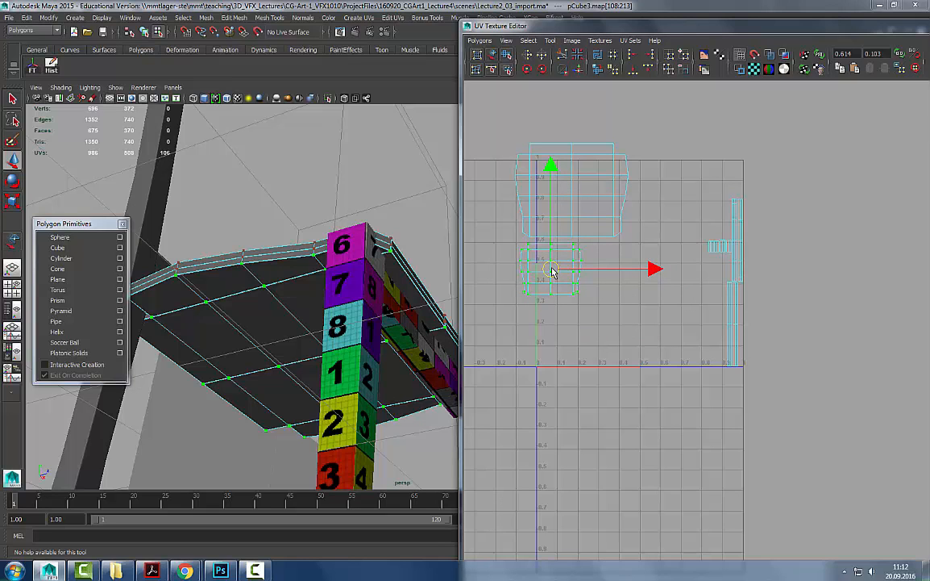
{"action": "left_click", "coordinate": [706, 233]}
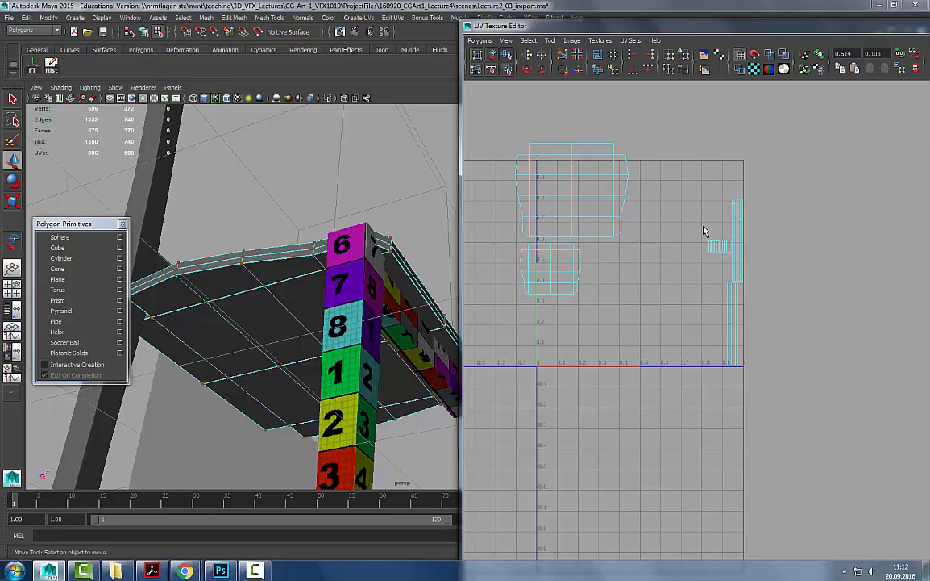
{"action": "left_click_drag", "start_coordinate": [726, 254], "coordinate": [728, 256]}
{"action": "left_click_drag", "start_coordinate": [695, 222], "coordinate": [610, 247]}
{"action": "key", "text": "ctrl+z"}
{"action": "right_click_drag", "start_coordinate": [787, 217], "coordinate": [783, 291], "text": "alt"}
- Move the small narrow seat shell left toward the other shells
{"action": "scroll", "coordinate": [778, 245], "scroll_direction": "up", "scroll_amount": 5}
{"action": "left_click", "coordinate": [493, 57]}
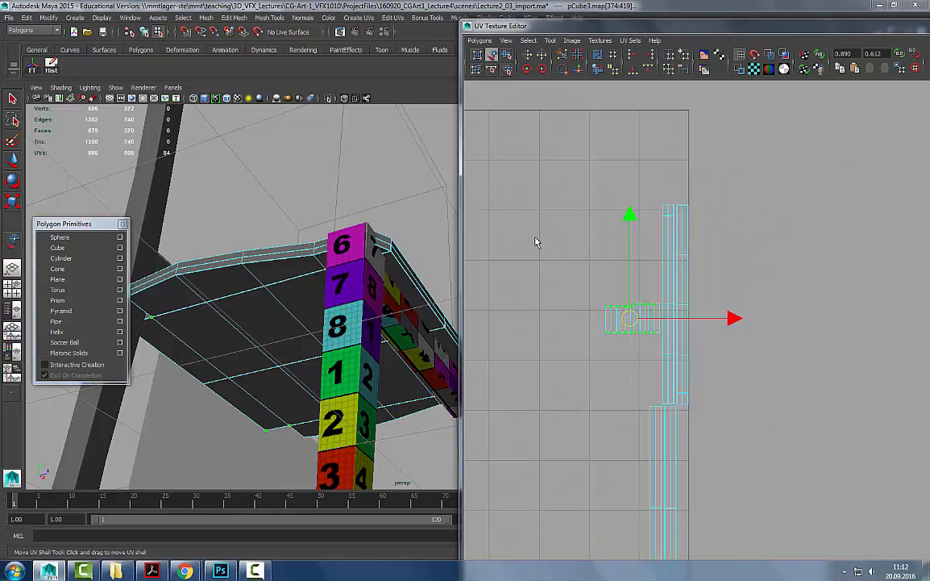
{"action": "left_click_drag", "start_coordinate": [661, 370], "coordinate": [663, 367]}
{"action": "scroll", "coordinate": [669, 274], "scroll_direction": "down", "scroll_amount": 3}
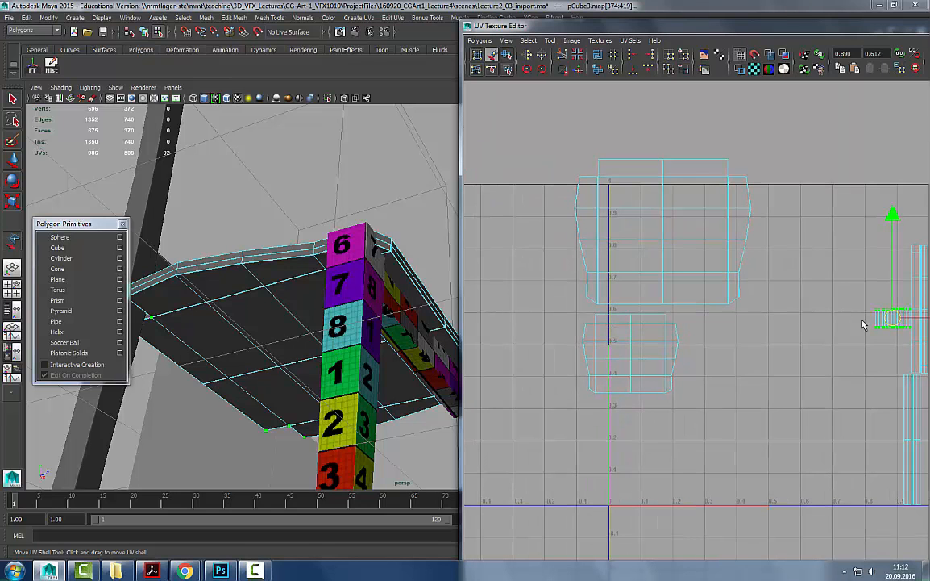
{"action": "left_click_drag", "start_coordinate": [869, 328], "coordinate": [700, 324]}
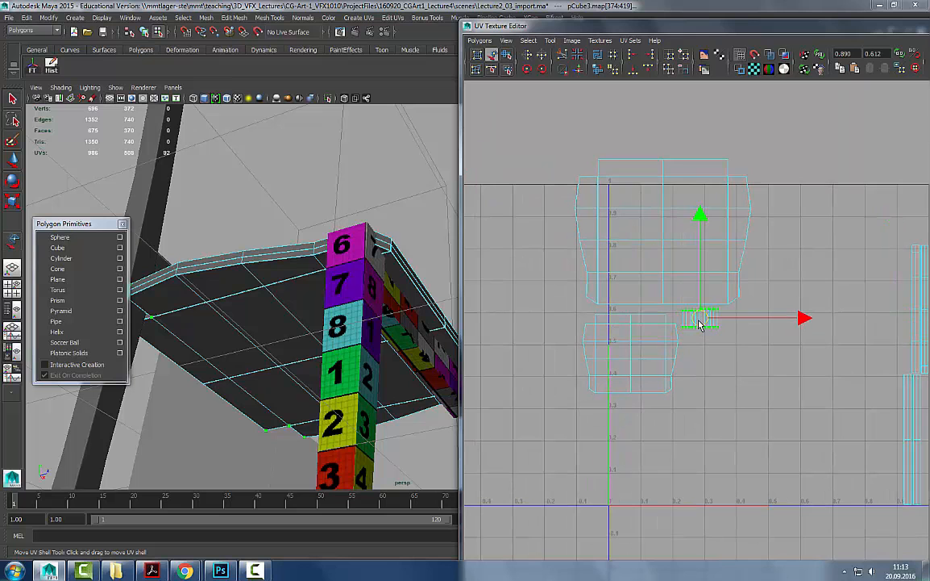
{"action": "scroll", "coordinate": [701, 283], "scroll_direction": "down", "scroll_amount": 4}
- Move all the seat UV shells up and right, out of the 0–1 grid
{"action": "left_click_drag", "start_coordinate": [790, 210], "coordinate": [843, 74]}
{"action": "middle_click_drag", "start_coordinate": [825, 95], "coordinate": [552, 421], "text": "alt"}
{"action": "middle_click_drag", "start_coordinate": [472, 365], "coordinate": [633, 299], "text": "alt"}
{"action": "scroll", "coordinate": [730, 301], "scroll_direction": "up", "scroll_amount": 1}
{"action": "middle_click_drag", "start_coordinate": [730, 301], "coordinate": [757, 291], "text": "alt"}
{"action": "left_click", "coordinate": [726, 271]}
{"action": "scroll", "coordinate": [658, 321], "scroll_direction": "up", "scroll_amount": 1}
{"action": "scroll", "coordinate": [822, 234], "scroll_direction": "up", "scroll_amount": 1}
- Place the two narrow shells side by side next to the large seat shell
{"action": "left_click_drag", "start_coordinate": [775, 363], "coordinate": [776, 360]}
{"action": "left_click_drag", "start_coordinate": [813, 313], "coordinate": [699, 251]}
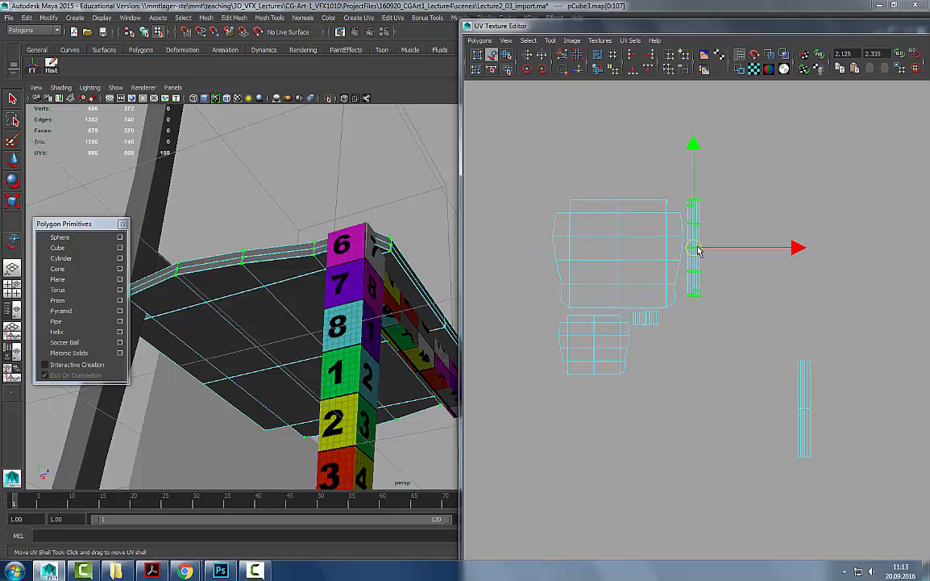
{"action": "left_click_drag", "start_coordinate": [857, 355], "coordinate": [781, 453]}
{"action": "left_click_drag", "start_coordinate": [809, 413], "coordinate": [714, 256]}
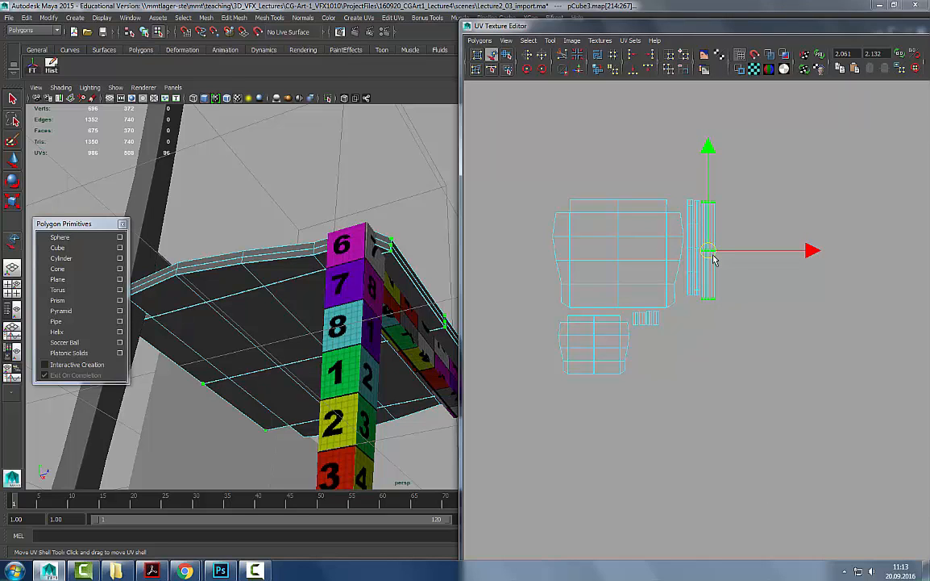
{"action": "left_click_drag", "start_coordinate": [711, 147], "coordinate": [711, 146]}
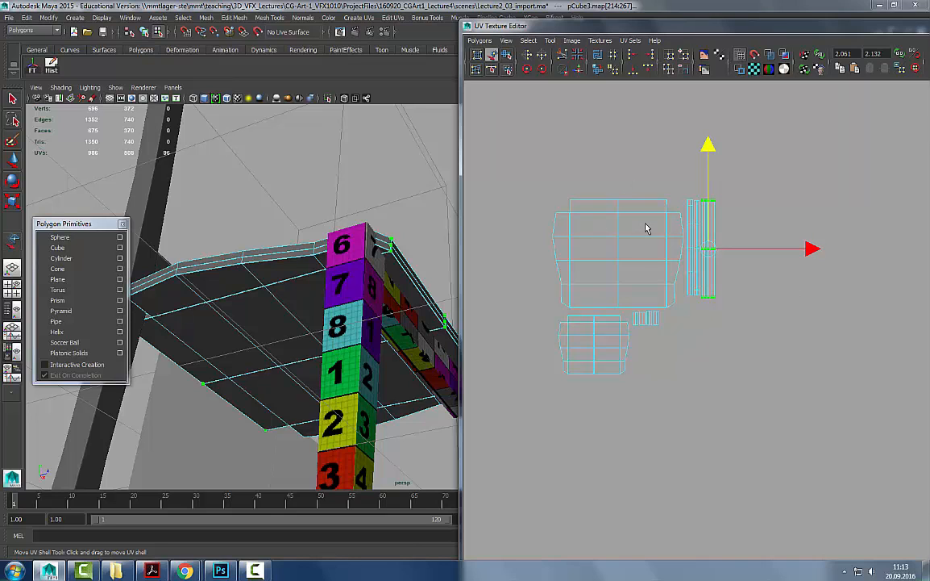
- Select all the seat shells, frame them with the grid, and look down on the seat
{"action": "left_click_drag", "start_coordinate": [578, 393], "coordinate": [534, 413]}
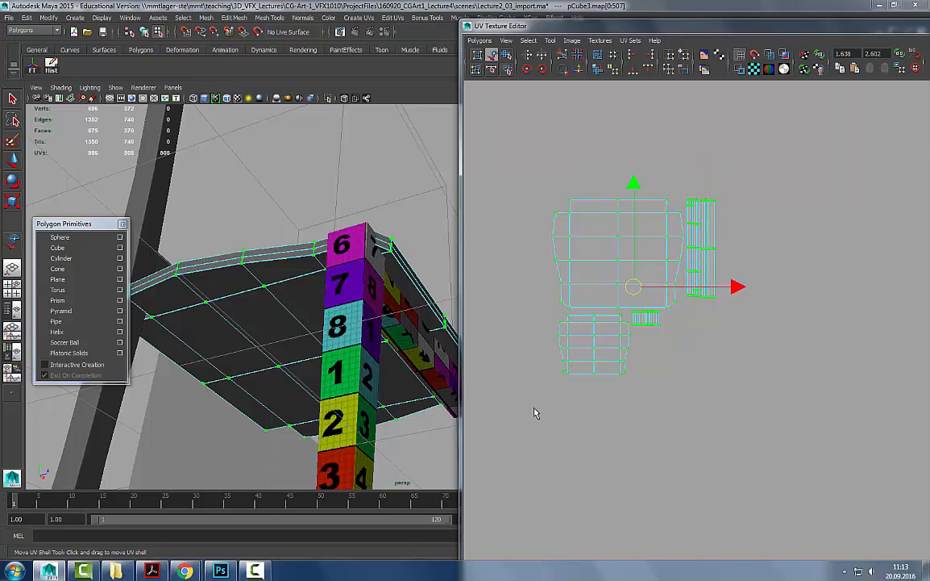
{"action": "scroll", "coordinate": [682, 290], "scroll_direction": "down", "scroll_amount": 3}
{"action": "middle_click_drag", "start_coordinate": [697, 322], "coordinate": [714, 385], "text": "alt"}
{"action": "scroll", "coordinate": [750, 432], "scroll_direction": "down", "scroll_amount": 2}
{"action": "middle_click_drag", "start_coordinate": [761, 448], "coordinate": [750, 205], "text": "alt"}
{"action": "scroll", "coordinate": [725, 198], "scroll_direction": "down", "scroll_amount": 3}
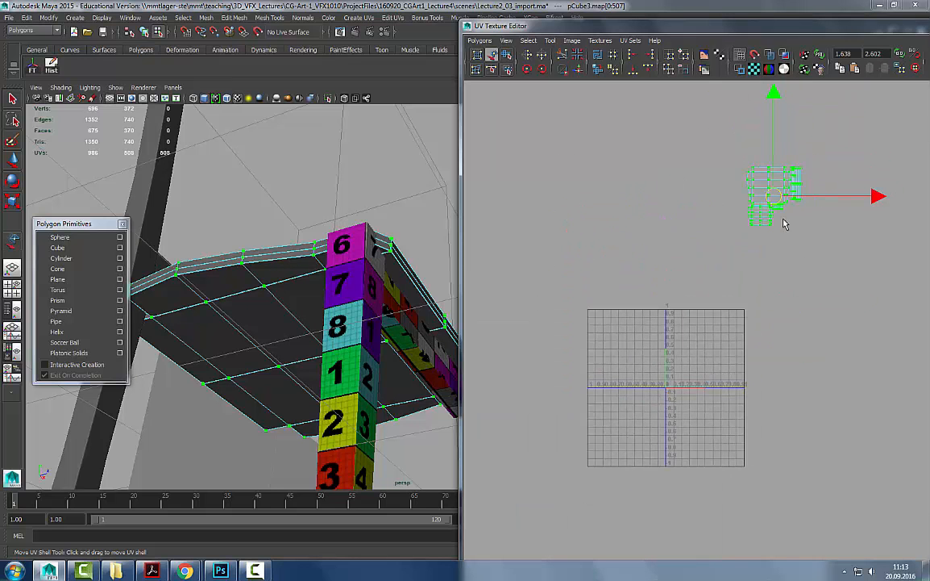
{"action": "left_click_drag", "start_coordinate": [332, 271], "coordinate": [335, 313], "text": "alt"}
{"action": "right_click_drag", "start_coordinate": [334, 313], "coordinate": [451, 428]}
- Assign the lambert2 checker material to the chair seat
{"action": "left_click", "coordinate": [365, 289]}
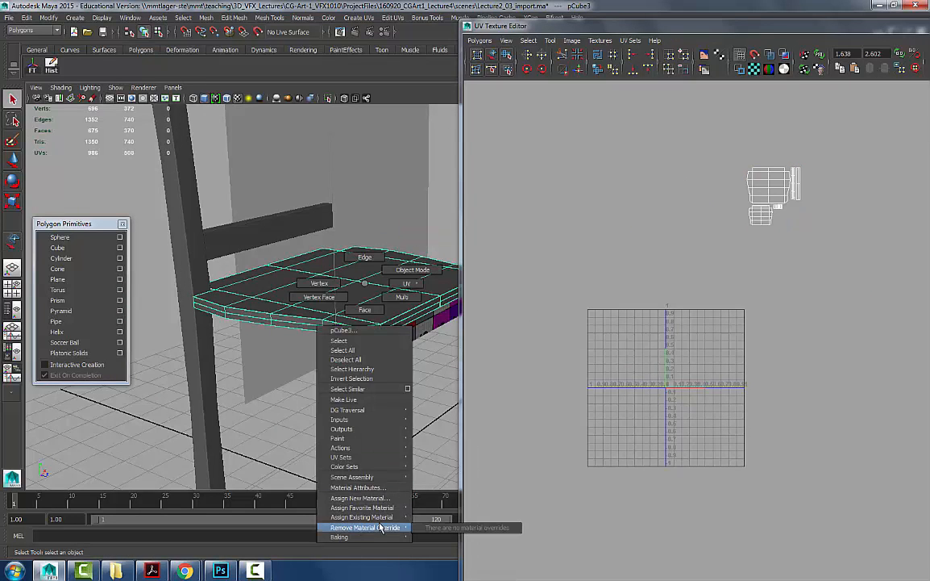
{"action": "mouse_move", "coordinate": [387, 517]}
{"action": "left_click", "coordinate": [442, 537]}
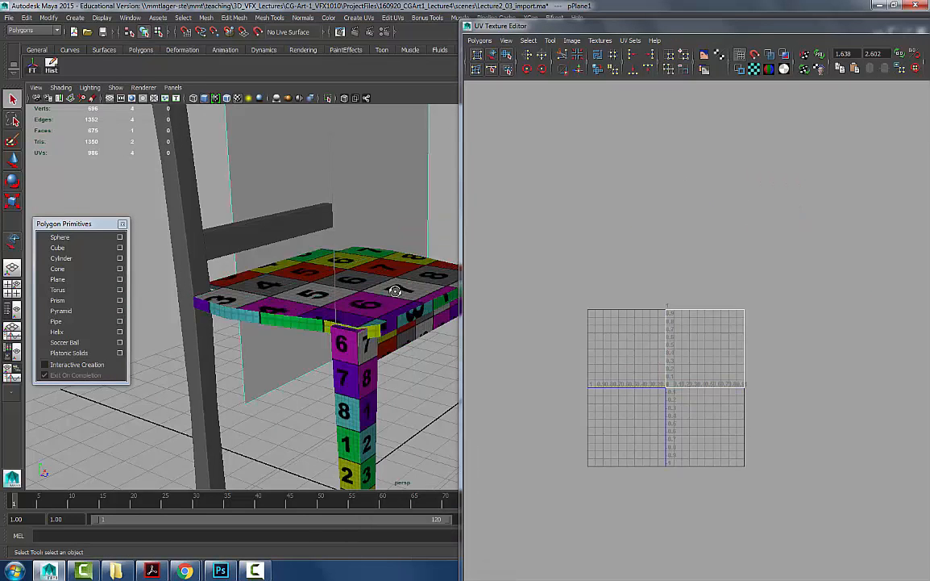
{"action": "left_click_drag", "start_coordinate": [347, 306], "coordinate": [321, 304], "text": "alt"}
- Scale the seat UV shells up to match the apron's checker size
{"action": "left_click", "coordinate": [837, 171]}
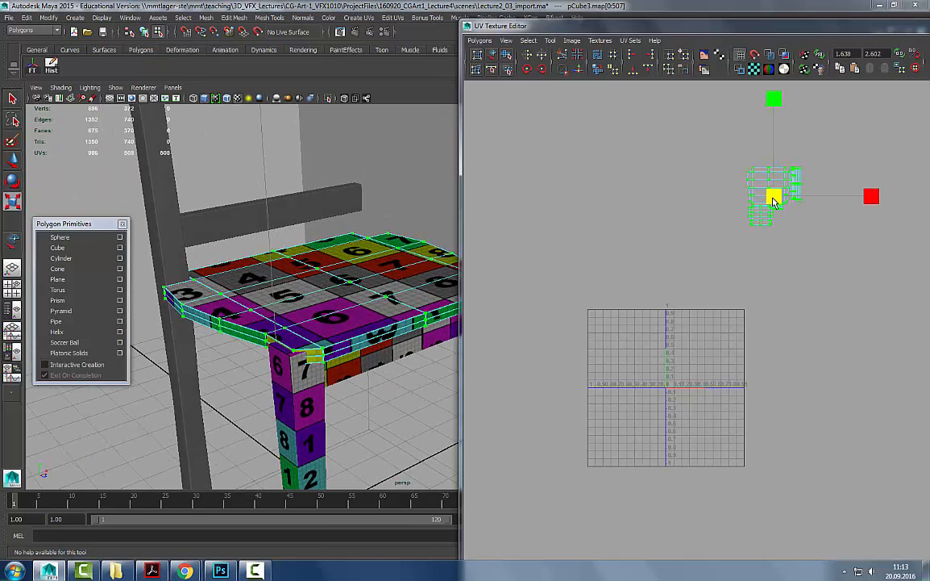
{"action": "left_click_drag", "start_coordinate": [776, 199], "coordinate": [857, 214]}
{"action": "left_click_drag", "start_coordinate": [371, 332], "coordinate": [297, 392], "text": "alt"}
{"action": "scroll", "coordinate": [392, 280], "scroll_direction": "up", "scroll_amount": 2}
{"action": "left_click_drag", "start_coordinate": [298, 356], "coordinate": [349, 274], "text": "alt"}
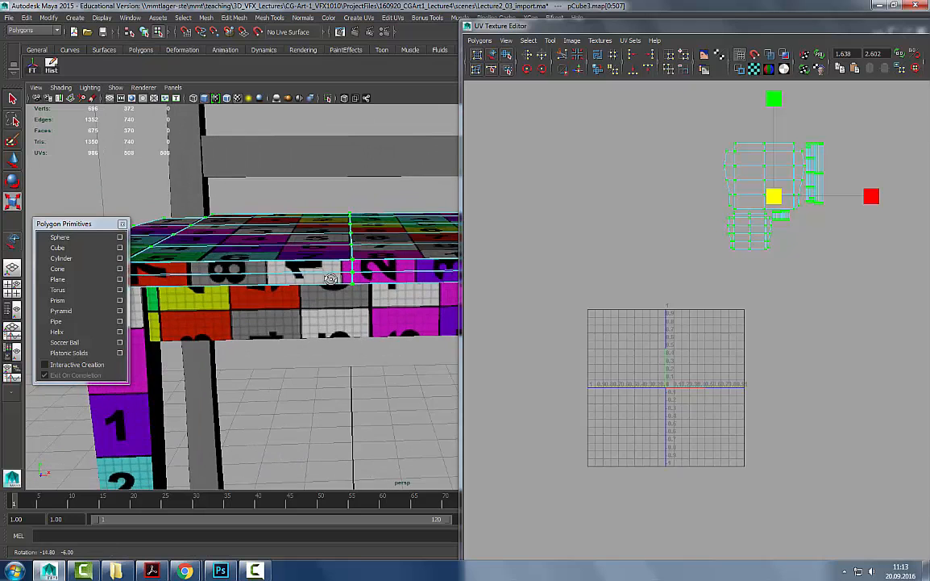
{"action": "mouse_move", "coordinate": [774, 198]}
{"action": "left_mouse_down"}
{"action": "mouse_move", "coordinate": [809, 197]}
{"action": "mouse_move", "coordinate": [753, 205]}
{"action": "mouse_move", "coordinate": [768, 207]}
{"action": "left_mouse_up"}
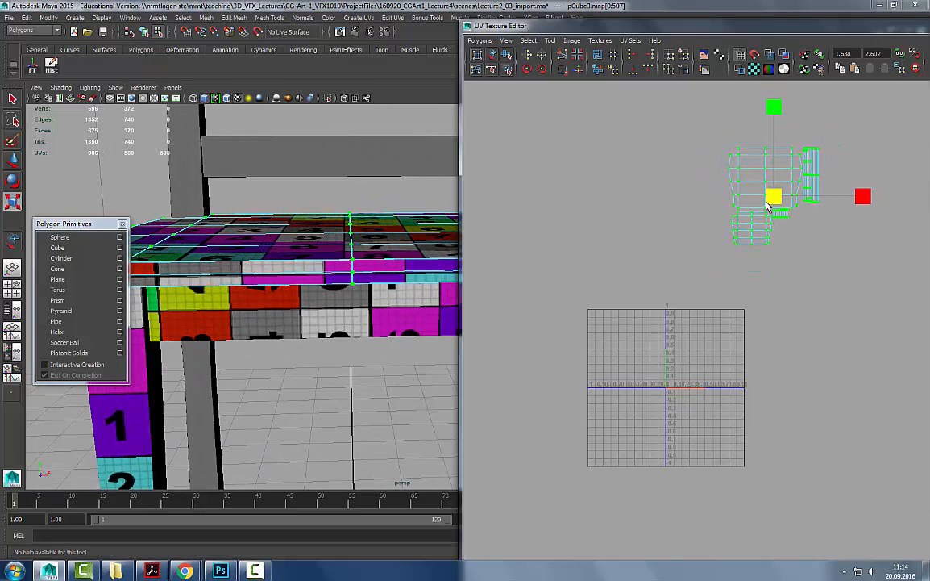
- Shift the seat UV shells horizontally and vertically, adjusting their size slightly
{"action": "key", "text": "w"}
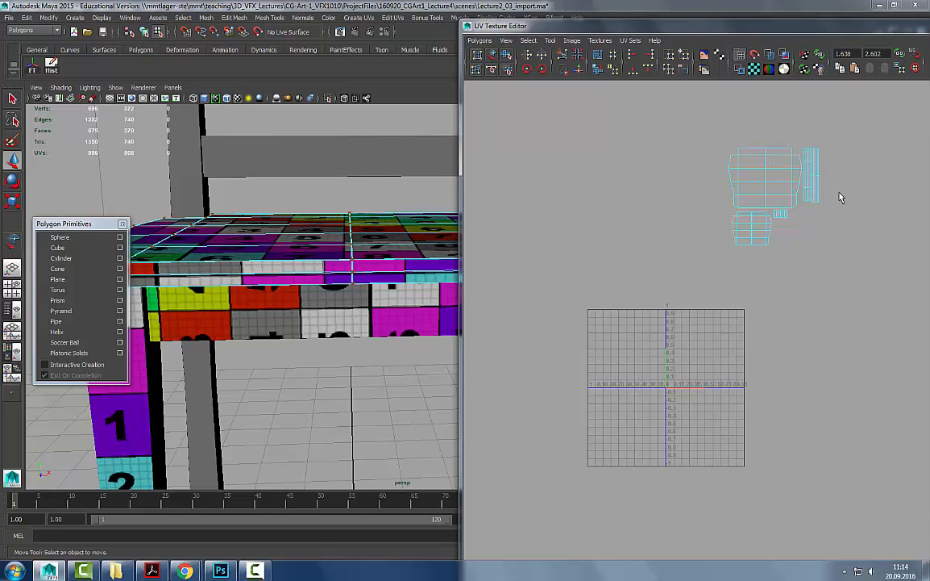
{"action": "left_click_drag", "start_coordinate": [875, 198], "coordinate": [858, 197]}
{"action": "left_click_drag", "start_coordinate": [760, 98], "coordinate": [758, 98]}
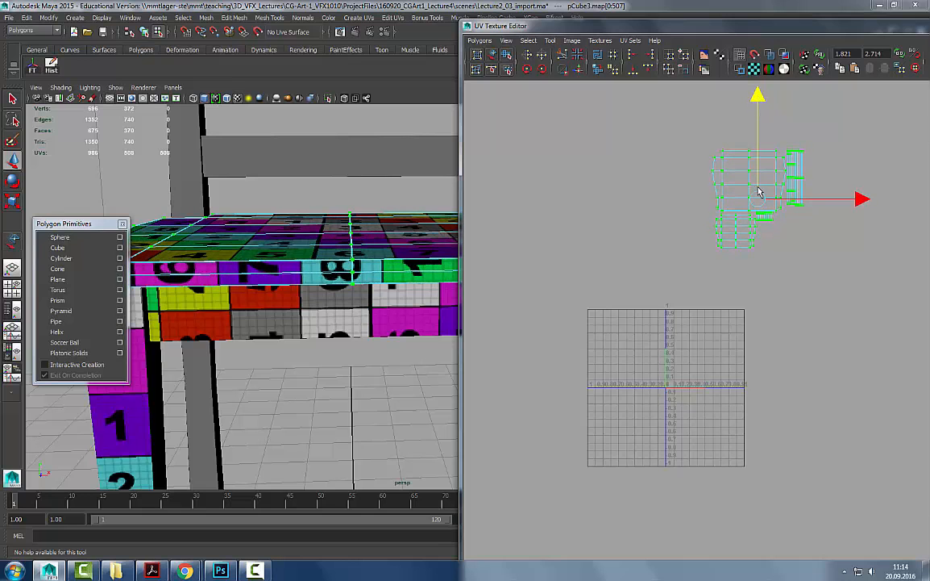
{"action": "key", "text": "r"}
{"action": "left_click_drag", "start_coordinate": [758, 199], "coordinate": [774, 200]}
{"action": "key", "text": "w"}
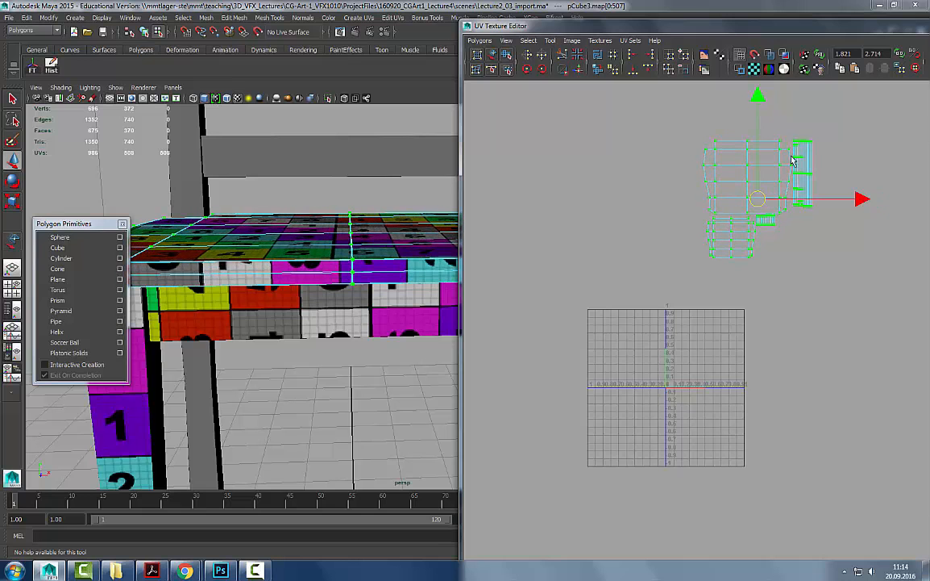
{"action": "left_click_drag", "start_coordinate": [764, 100], "coordinate": [762, 103]}
- Fine-tune the seat UV scale and vertical offset so its checker squares line up
{"action": "key", "text": "r"}
{"action": "left_click_drag", "start_coordinate": [758, 204], "coordinate": [757, 202]}
{"action": "key", "text": "w"}
{"action": "left_click_drag", "start_coordinate": [760, 118], "coordinate": [753, 113]}
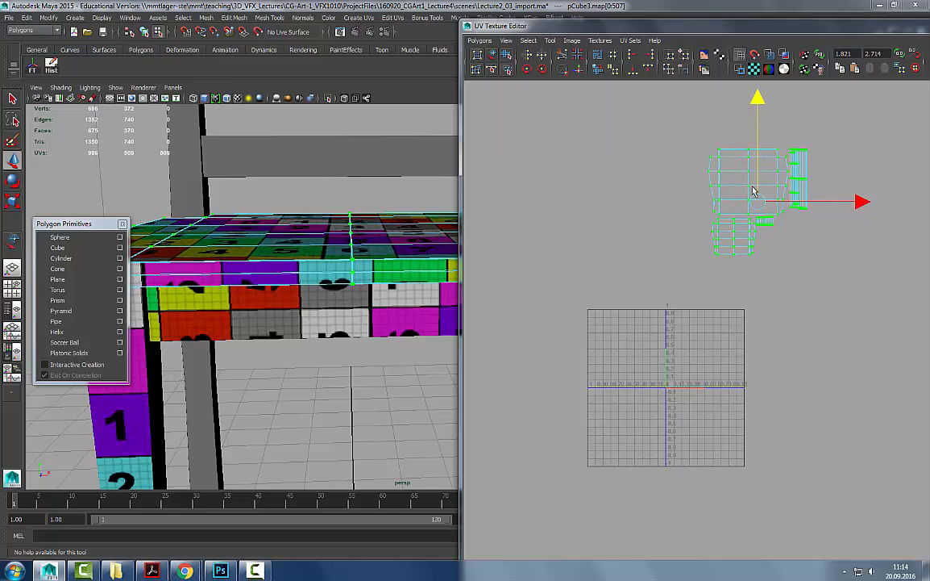
{"action": "key", "text": "r"}
{"action": "left_click_drag", "start_coordinate": [759, 203], "coordinate": [760, 203]}
{"action": "key", "text": "w"}
{"action": "left_click_drag", "start_coordinate": [758, 110], "coordinate": [757, 111]}
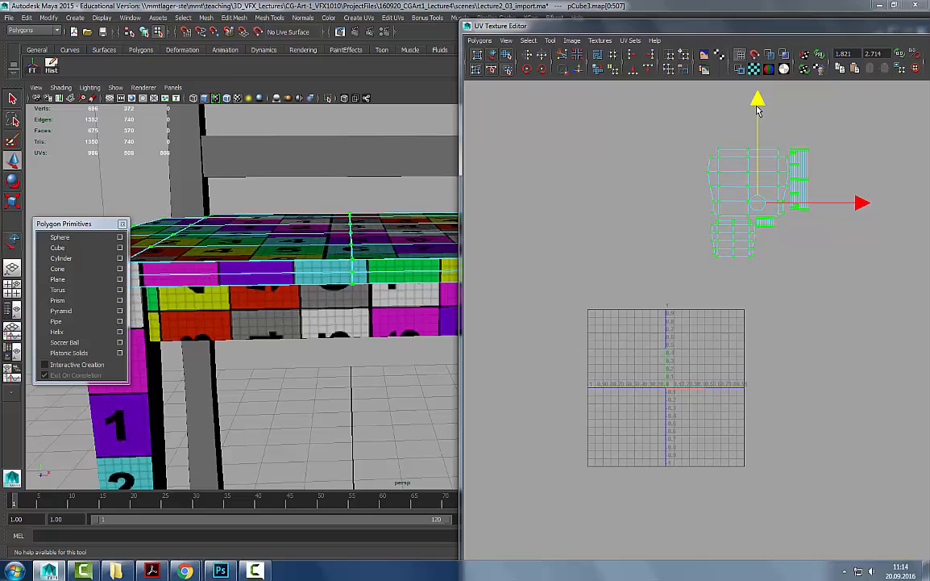
- Orbit around the chair to check the textures, then select the back post and backrest
{"action": "scroll", "coordinate": [374, 270], "scroll_direction": "down", "scroll_amount": 5}
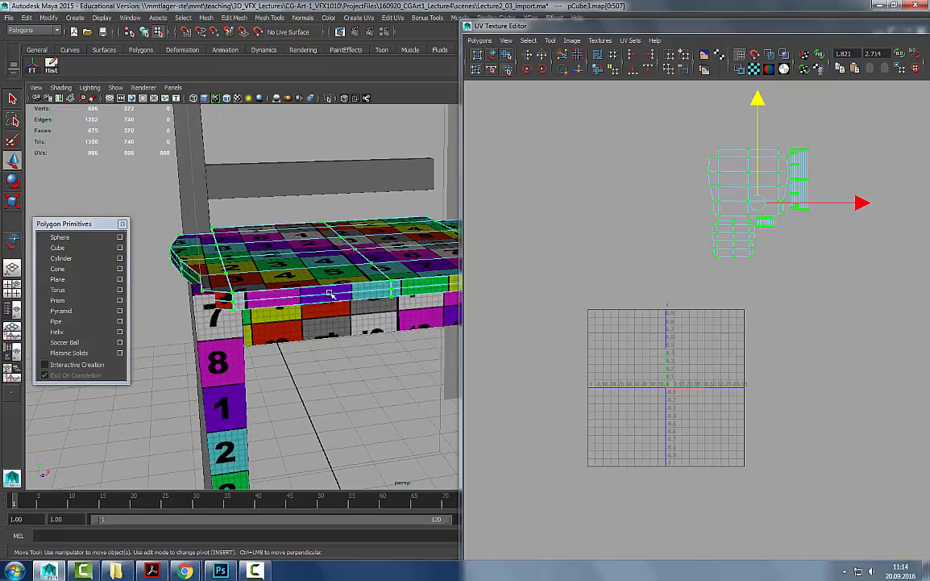
{"action": "left_click_drag", "start_coordinate": [398, 313], "coordinate": [291, 284], "text": "alt"}
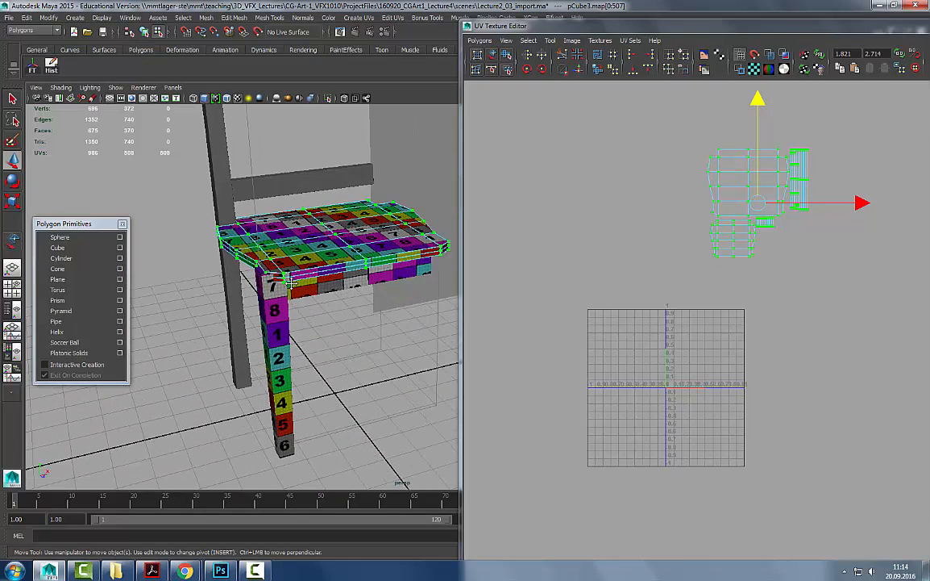
{"action": "mouse_move", "coordinate": [409, 274]}
{"action": "left_mouse_down", "text": "alt"}
{"action": "mouse_move", "coordinate": [343, 234]}
{"action": "mouse_move", "coordinate": [411, 281]}
{"action": "left_mouse_up", "text": "alt"}
{"action": "key", "text": "q"}
{"action": "left_click_drag", "start_coordinate": [365, 313], "coordinate": [392, 337], "text": "alt"}
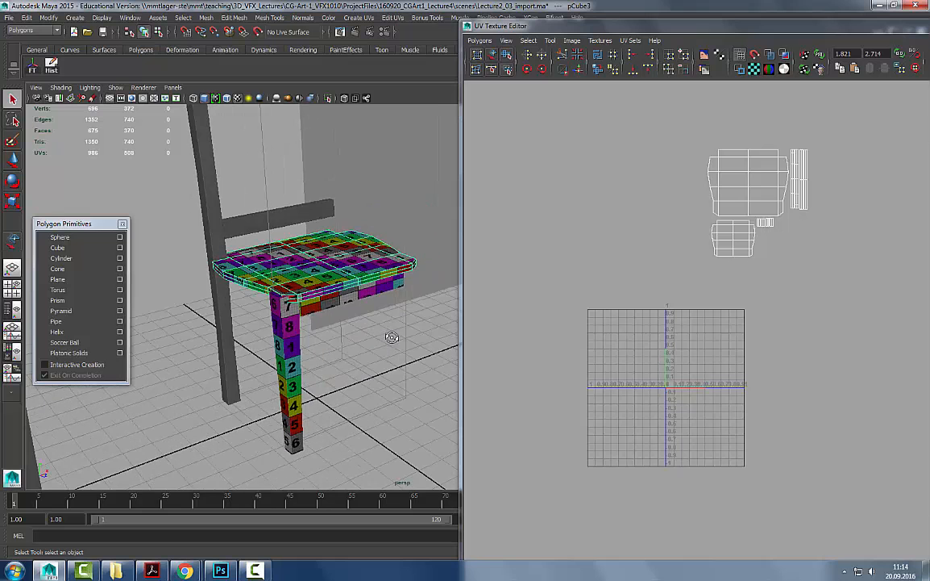
{"action": "left_click_drag", "start_coordinate": [217, 171], "coordinate": [203, 250]}
- Hide the backrest and back post with Ctrl+H
{"action": "left_click", "coordinate": [219, 250], "text": "ctrl"}
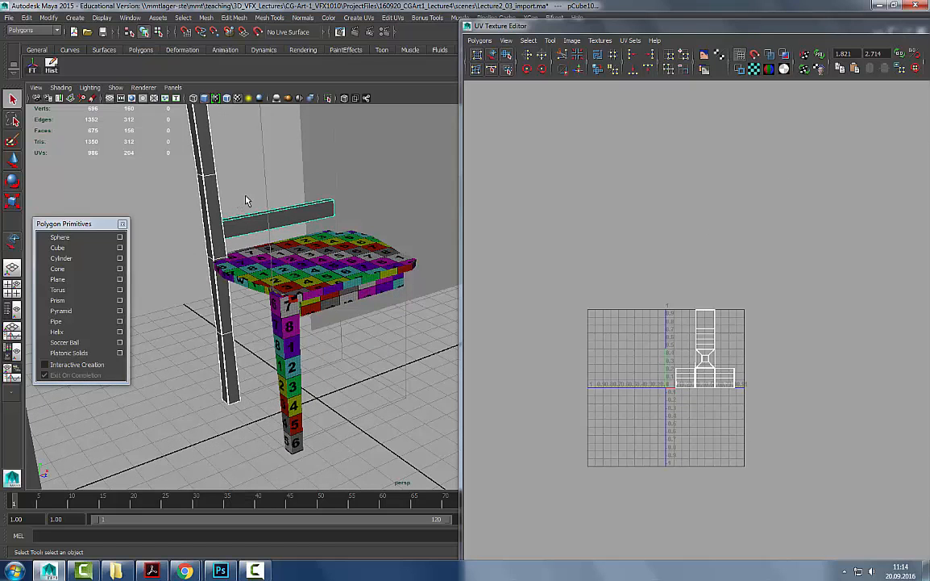
{"action": "key", "text": "ctrl+h"}
{"action": "left_click_drag", "start_coordinate": [249, 247], "coordinate": [270, 274], "text": "alt"}
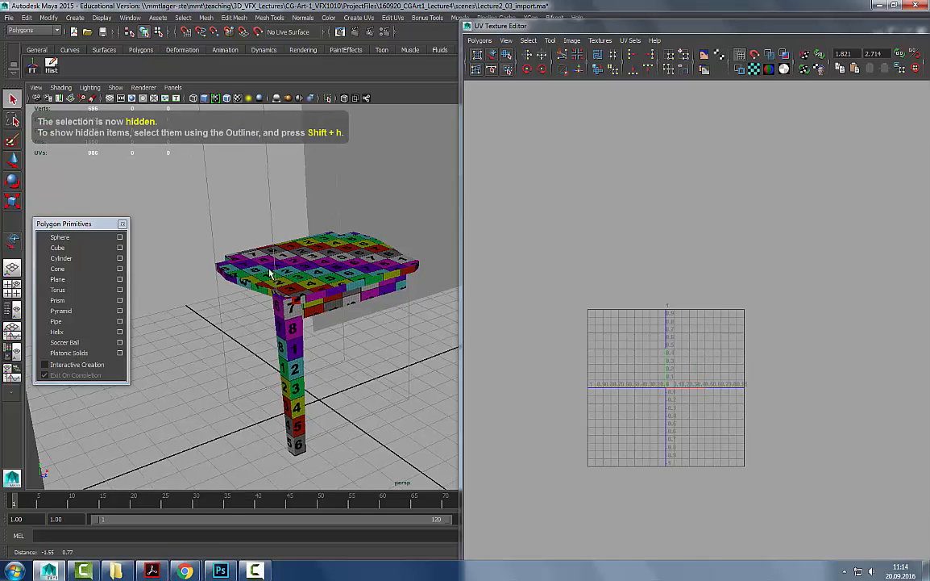
- Get the front leg selected on its own, moving the UV editor aside to see the scene
{"action": "middle_click_drag", "start_coordinate": [270, 275], "coordinate": [273, 275], "text": "alt"}
{"action": "left_click", "coordinate": [282, 279]}
{"action": "left_click", "coordinate": [328, 305], "text": "shift"}
{"action": "left_click", "coordinate": [318, 324], "text": "shift"}
{"action": "left_click", "coordinate": [296, 338], "text": "shift"}
{"action": "key", "text": "ctrl+z"}
{"action": "key", "text": "ctrl+z"}
{"action": "left_click", "coordinate": [296, 347], "text": "shift"}
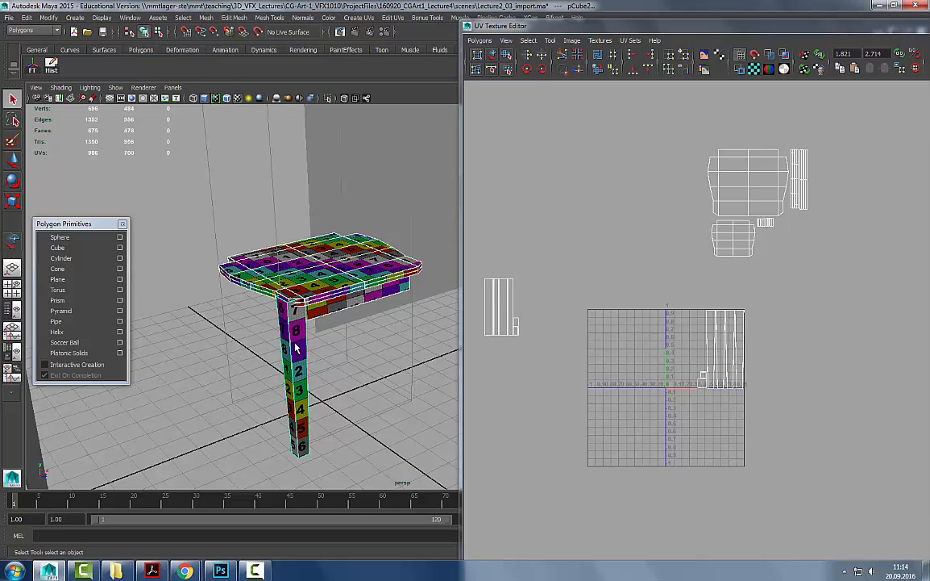
{"action": "left_click", "coordinate": [296, 346]}
{"action": "left_click_drag", "start_coordinate": [553, 30], "coordinate": [681, 50]}
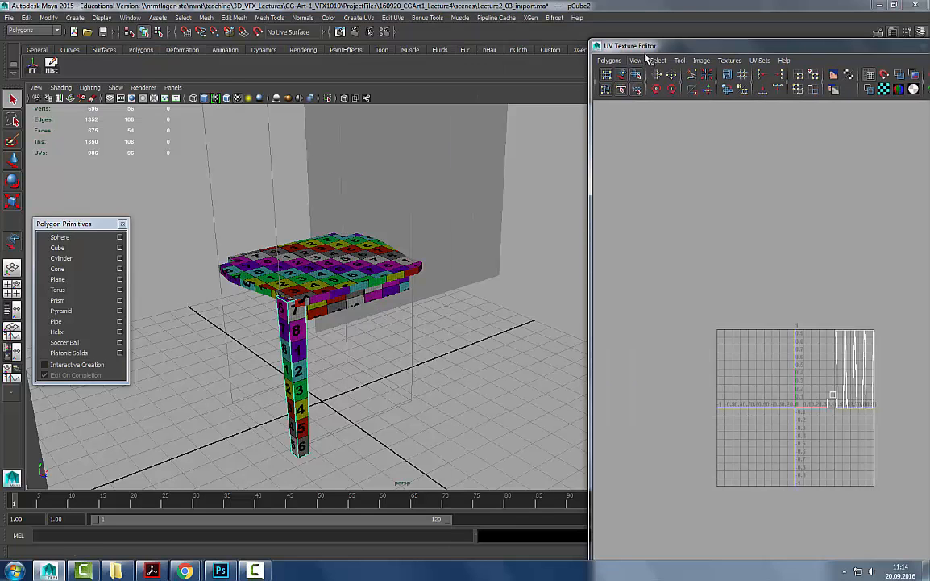
{"action": "left_click_drag", "start_coordinate": [643, 46], "coordinate": [572, 37]}
{"action": "left_click", "coordinate": [365, 376]}
{"action": "left_click", "coordinate": [297, 355]}
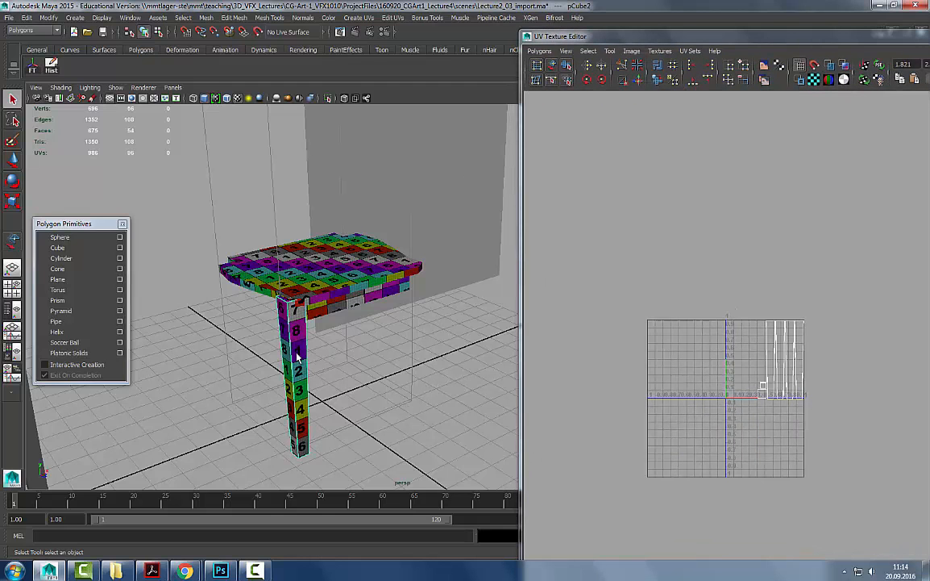
- Reselect the front leg and duplicate it with Ctrl+D
{"action": "key", "text": "w"}
{"action": "left_click_drag", "start_coordinate": [297, 358], "coordinate": [437, 379], "text": "alt"}
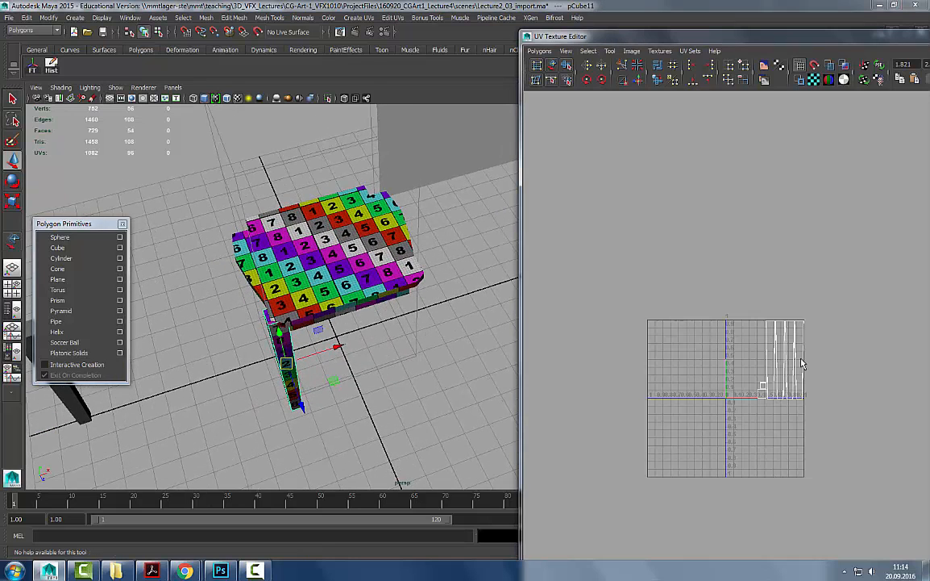
{"action": "left_click", "coordinate": [390, 377]}
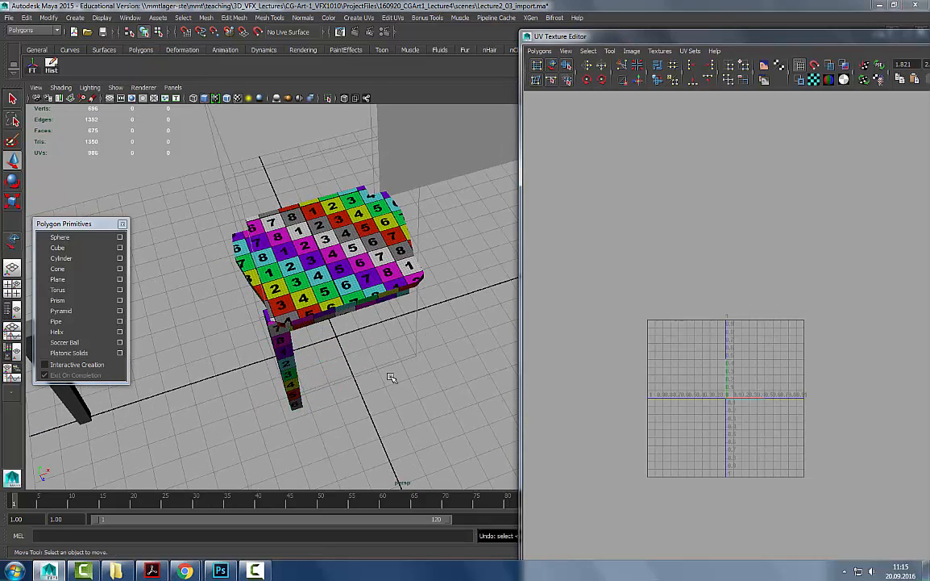
{"action": "left_click", "coordinate": [298, 372]}
{"action": "key", "text": "ctrl+d"}
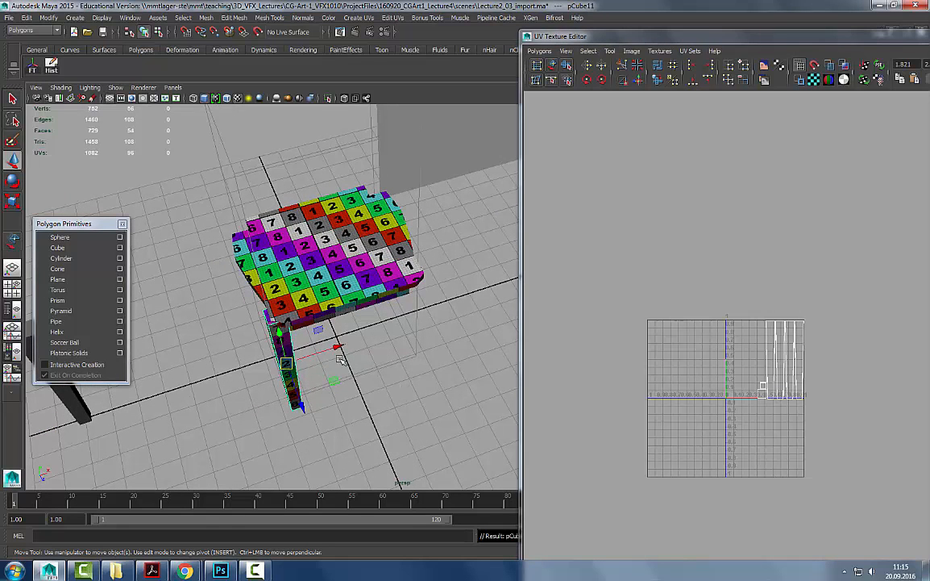
- Move the copied leg's pivot along X toward the seat centre
{"action": "key", "text": "Insert"}
{"action": "key", "text": "Insert"}
{"action": "left_click", "coordinate": [360, 385]}
{"action": "key", "text": "ctrl+z"}
{"action": "key", "text": "Insert"}
{"action": "left_click_drag", "start_coordinate": [315, 353], "coordinate": [368, 355]}
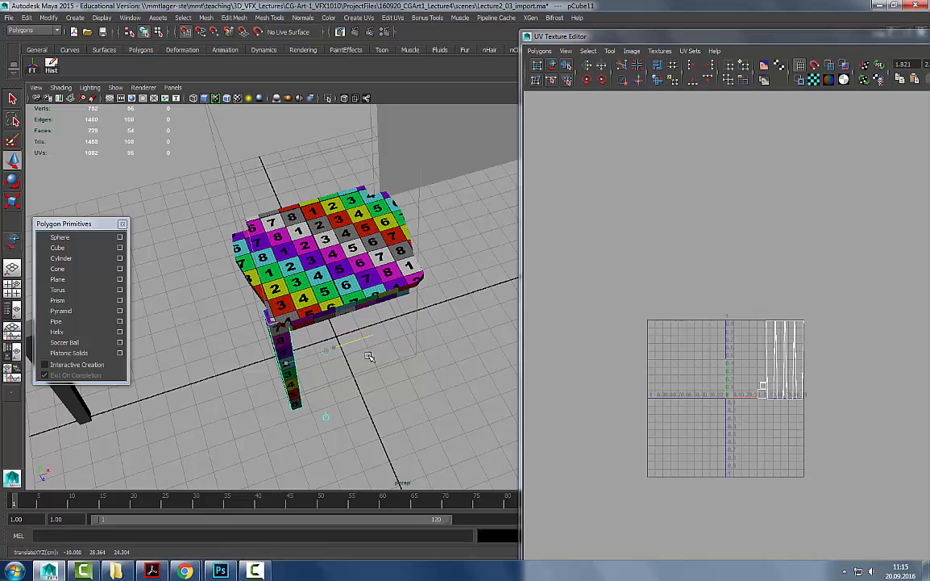
{"action": "key", "text": "Insert"}
- Mirror the copied leg by setting Scale X to -1, then freeze its transformations
{"action": "left_click_drag", "start_coordinate": [597, 38], "coordinate": [550, 259]}
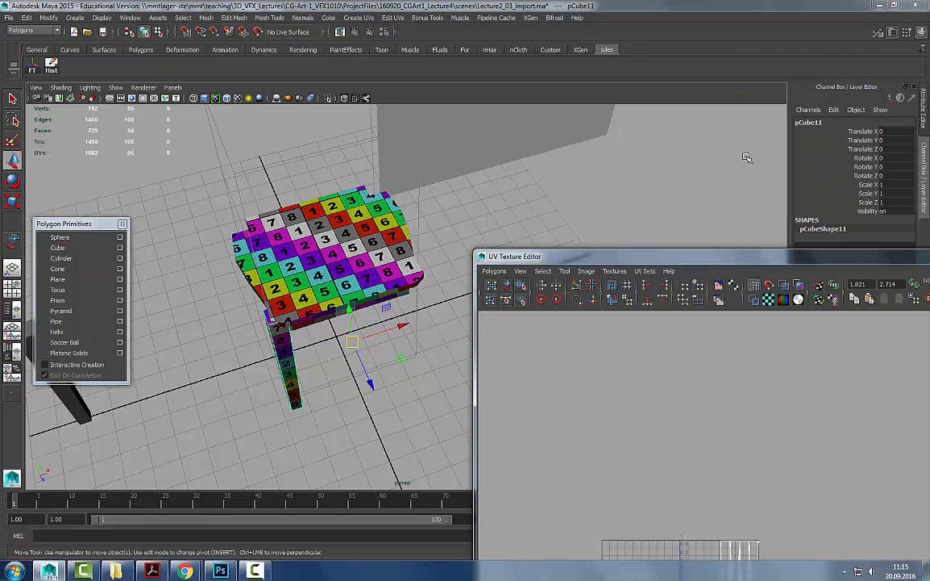
{"action": "left_click", "coordinate": [900, 203]}
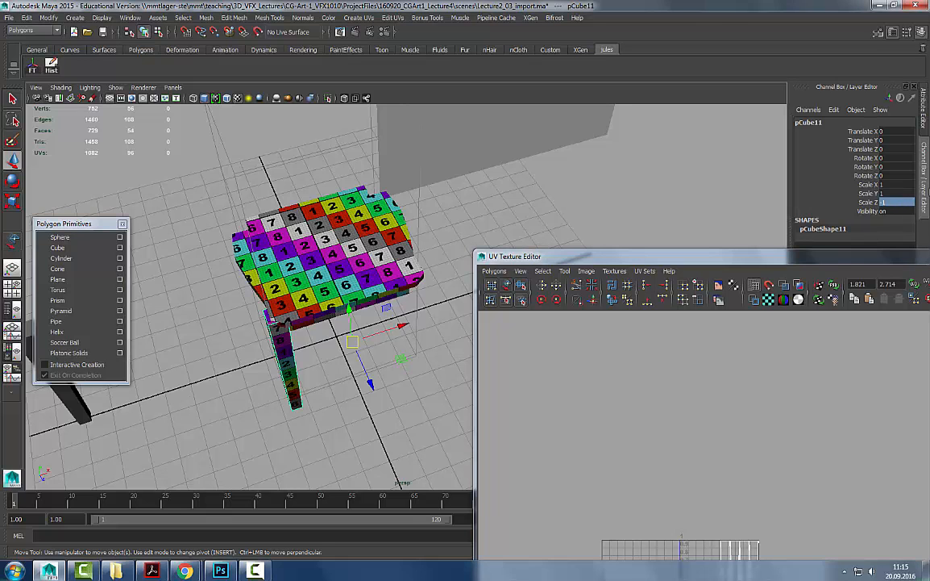
{"action": "left_click", "coordinate": [902, 185]}
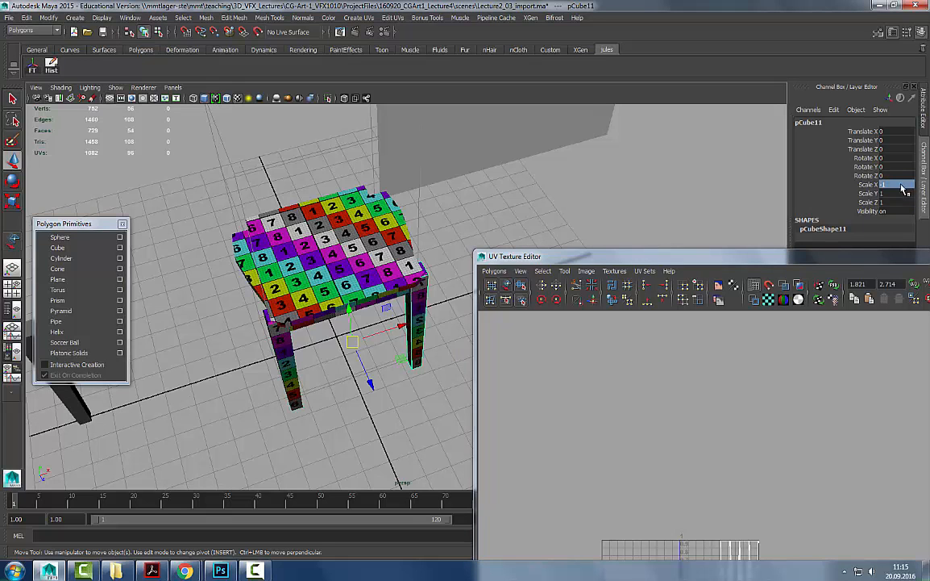
{"action": "left_click_drag", "start_coordinate": [618, 259], "coordinate": [683, 171]}
{"action": "left_click_drag", "start_coordinate": [387, 385], "coordinate": [421, 322], "text": "alt"}
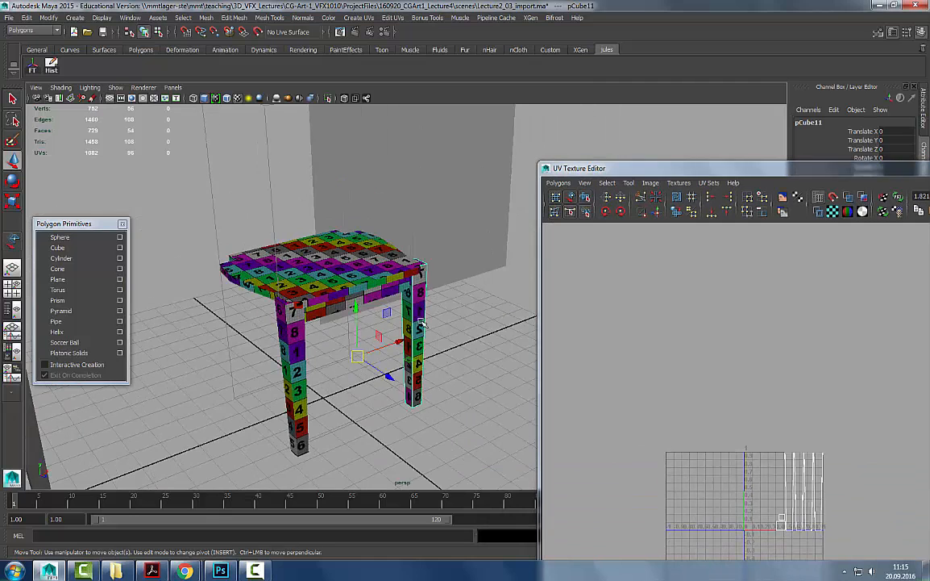
{"action": "left_click", "coordinate": [37, 66]}
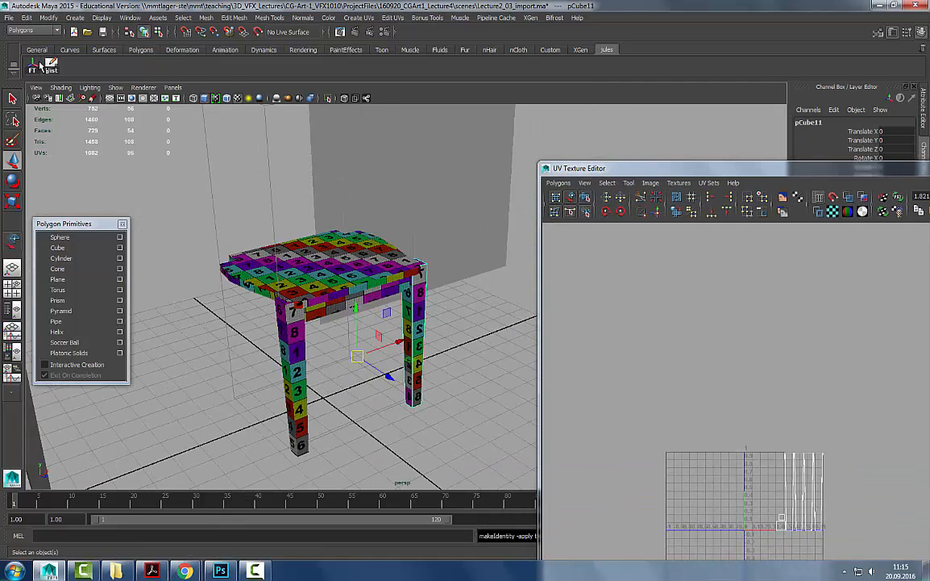
- Select the mirrored right leg and show its UV shells shaded in the UV Texture Editor
{"action": "left_click", "coordinate": [437, 342]}
{"action": "left_click_drag", "start_coordinate": [437, 342], "coordinate": [412, 310], "text": "alt"}
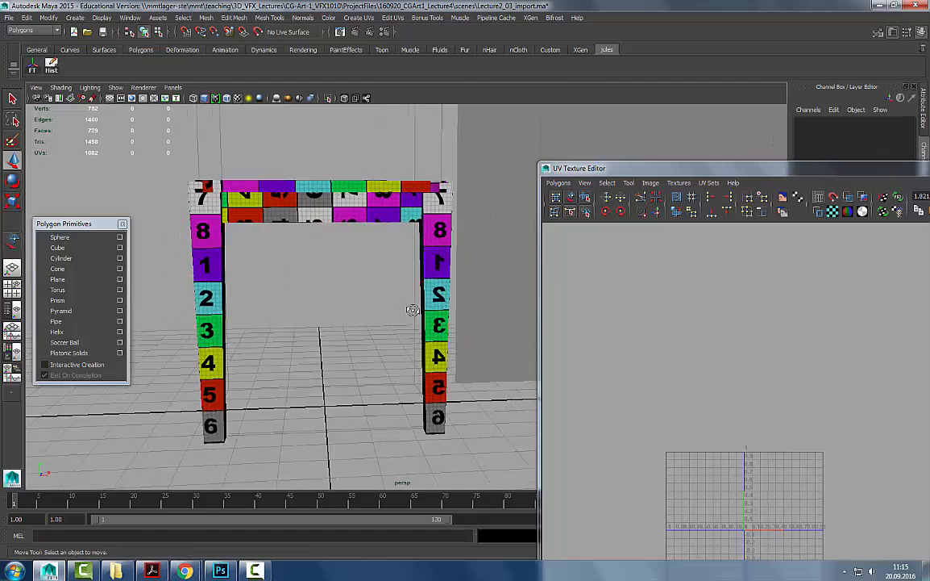
{"action": "left_click", "coordinate": [435, 323]}
{"action": "left_click_drag", "start_coordinate": [421, 234], "coordinate": [443, 266], "text": "alt"}
{"action": "left_click_drag", "start_coordinate": [581, 168], "coordinate": [556, 105]}
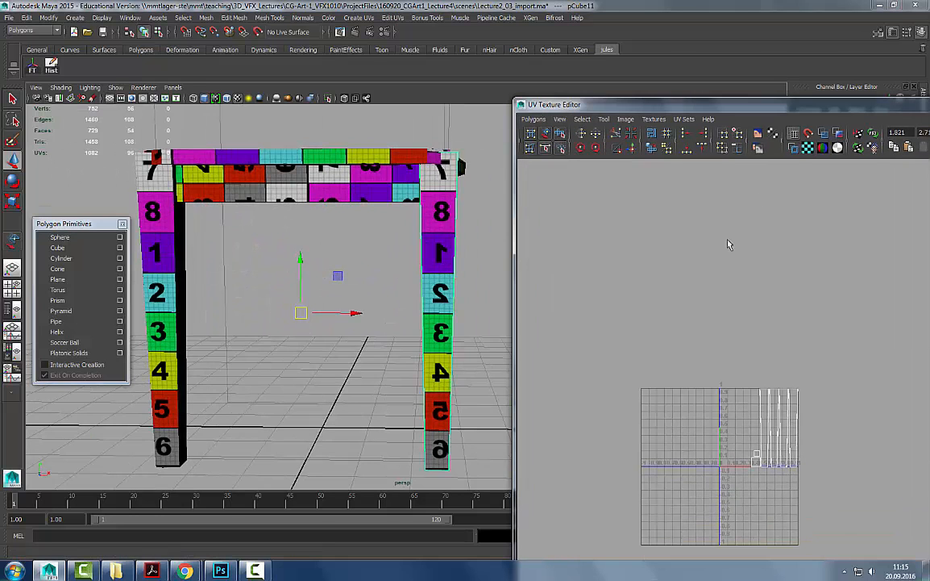
{"action": "left_click", "coordinate": [823, 137]}
{"action": "scroll", "coordinate": [785, 263], "scroll_direction": "up", "scroll_amount": 2}
{"action": "middle_click_drag", "start_coordinate": [800, 144], "coordinate": [784, 91], "text": "alt"}
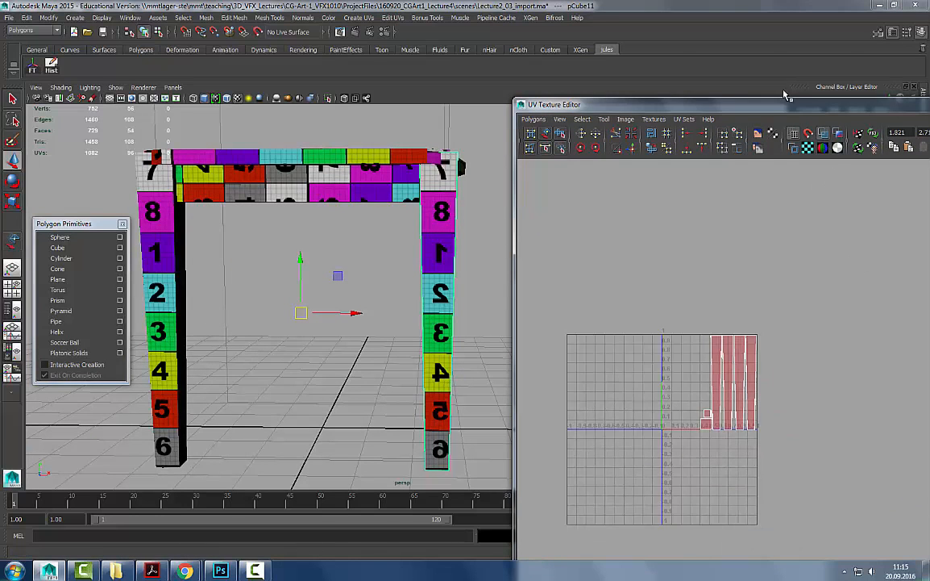
{"action": "mouse_move", "coordinate": [767, 105]}
{"action": "left_mouse_down"}
{"action": "mouse_move", "coordinate": [749, 68]}
{"action": "mouse_move", "coordinate": [793, 55]}
{"action": "left_mouse_up"}
{"action": "left_click", "coordinate": [823, 84]}
{"action": "left_click", "coordinate": [824, 84]}
{"action": "left_click", "coordinate": [826, 86]}
{"action": "left_click", "coordinate": [828, 87]}
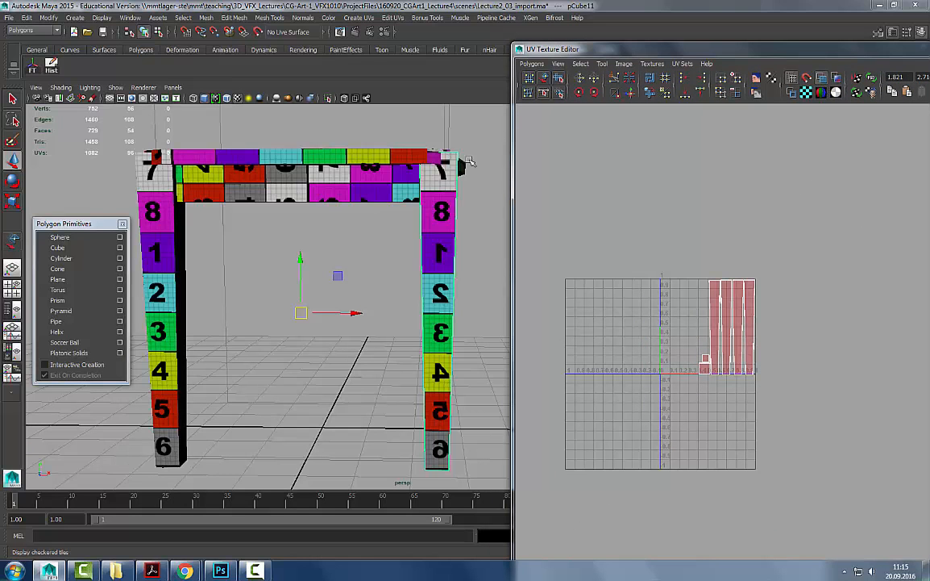
- Compare the left leg's UVs with those of the mirrored right leg
{"action": "left_click", "coordinate": [159, 256]}
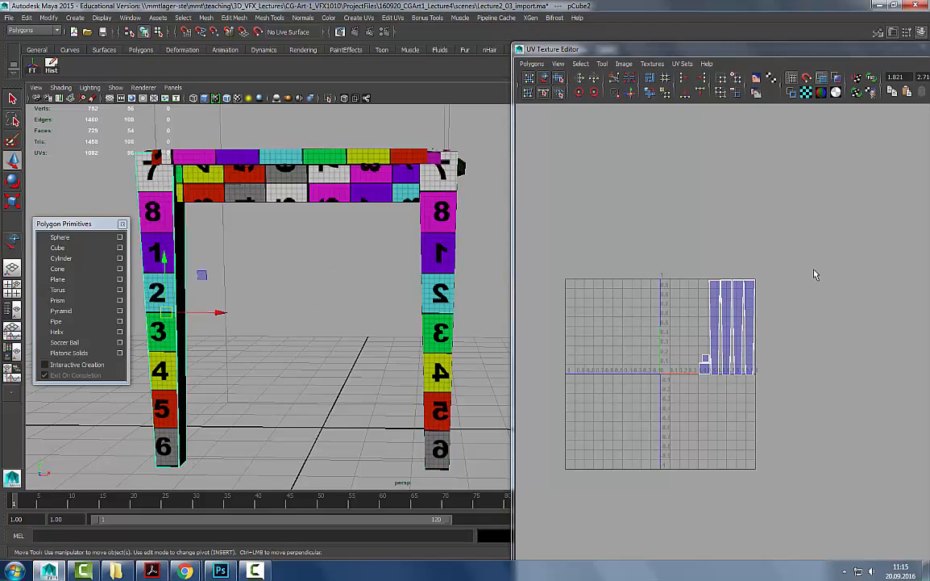
{"action": "left_click", "coordinate": [414, 263]}
{"action": "left_click", "coordinate": [439, 259]}
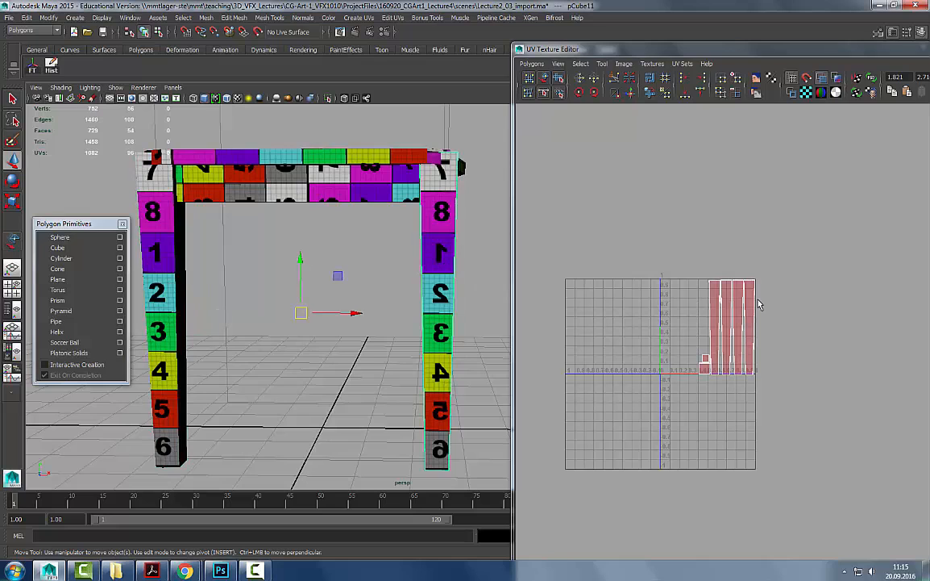
{"action": "right_click_drag", "start_coordinate": [439, 223], "coordinate": [488, 208]}
{"action": "right_click_drag", "start_coordinate": [448, 283], "coordinate": [514, 230]}
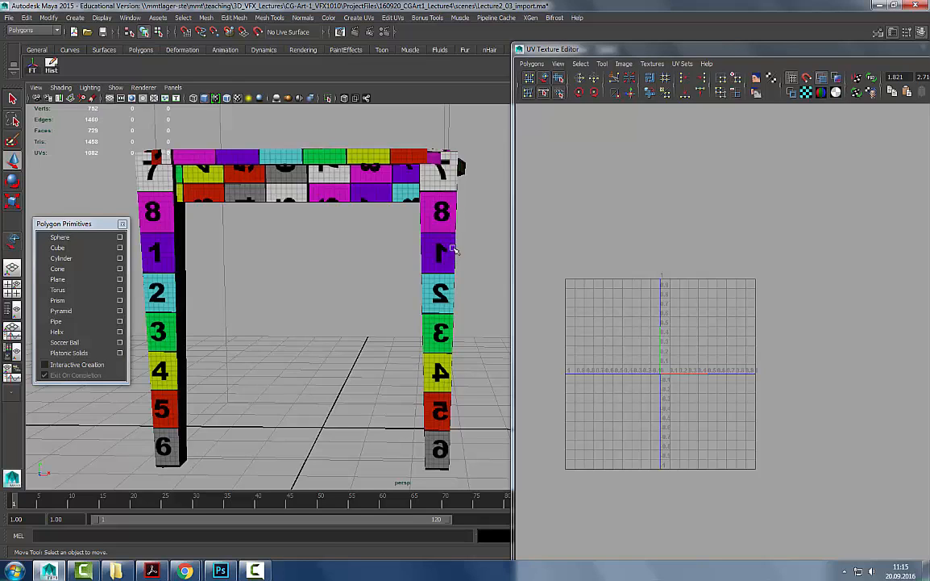
- Marquee-select all of the mirrored right leg's UVs as whole shells
{"action": "left_click", "coordinate": [452, 268]}
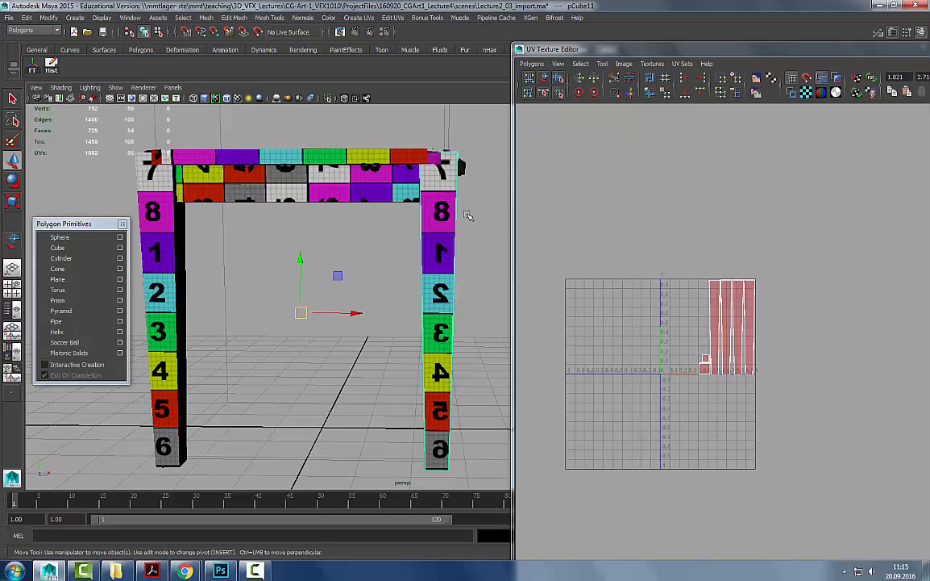
{"action": "left_click", "coordinate": [544, 77]}
{"action": "left_click_drag", "start_coordinate": [584, 223], "coordinate": [827, 498]}
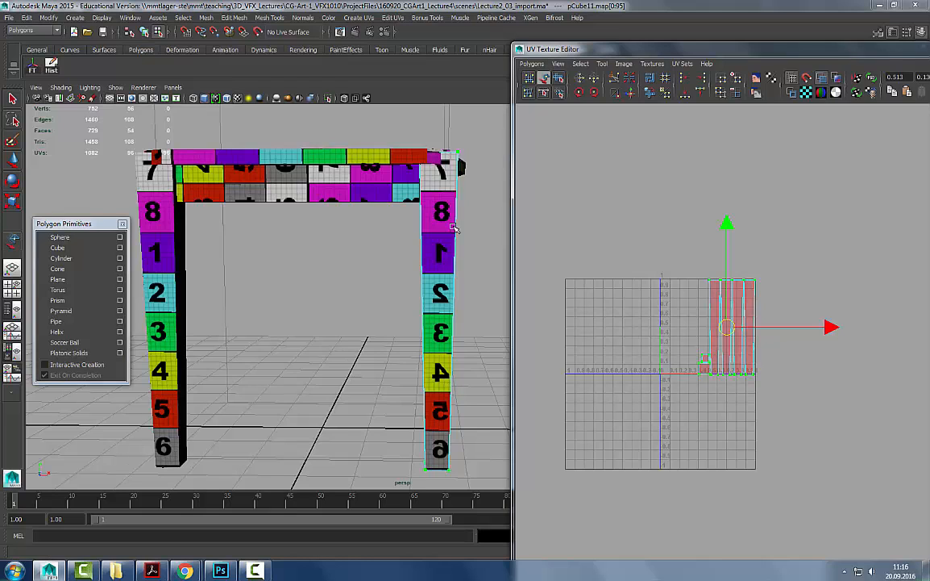
- Flip the mirrored right leg's UV shell horizontally
{"action": "left_click", "coordinate": [536, 64]}
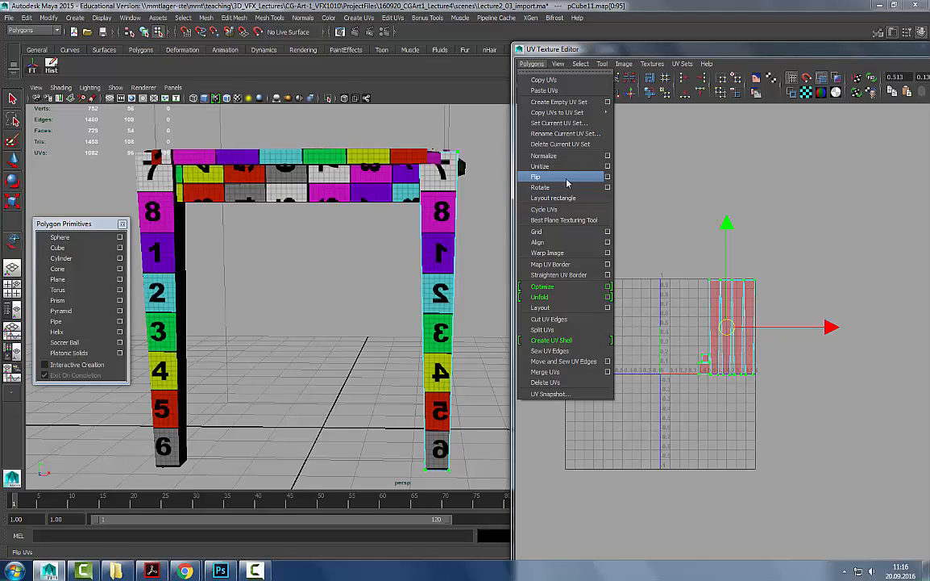
{"action": "left_click", "coordinate": [607, 177]}
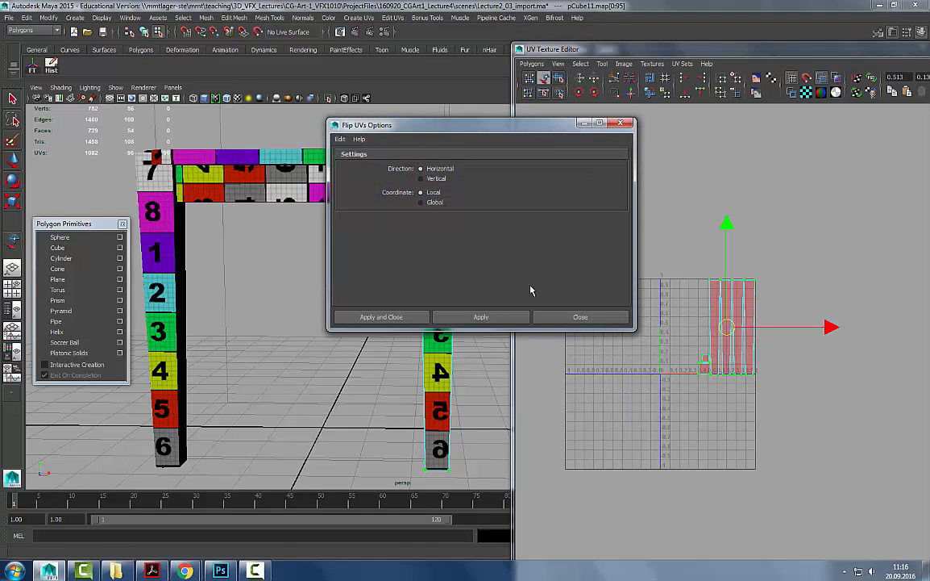
{"action": "left_click", "coordinate": [481, 316]}
{"action": "left_click", "coordinate": [581, 316]}
- Return to object selection and compare the front-left and right legs' UVs from above
{"action": "right_click_drag", "start_coordinate": [427, 280], "coordinate": [492, 244]}
{"action": "left_click", "coordinate": [407, 356]}
{"action": "left_click", "coordinate": [449, 324]}
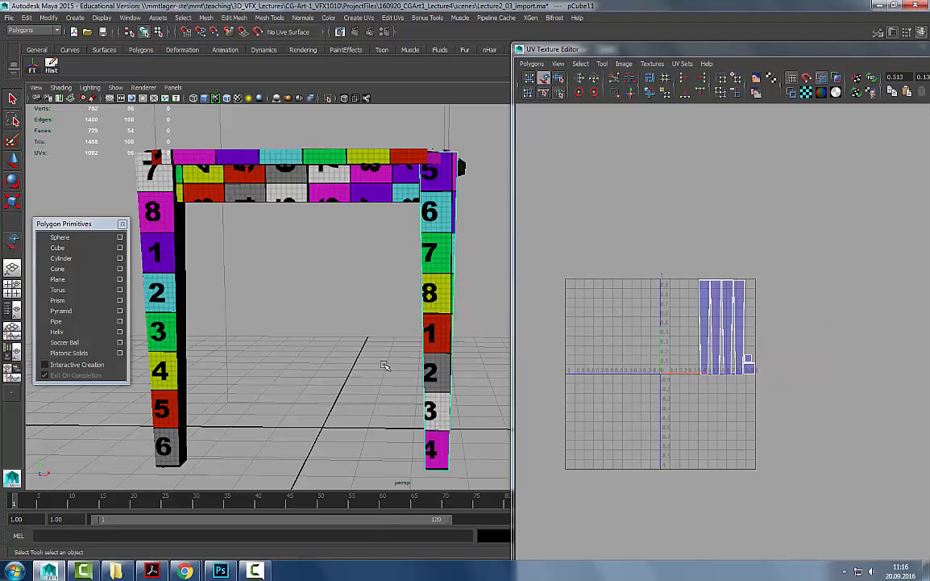
{"action": "scroll", "coordinate": [404, 330], "scroll_direction": "down", "scroll_amount": 2}
{"action": "middle_click_drag", "start_coordinate": [407, 323], "coordinate": [428, 345], "text": "alt"}
{"action": "left_click_drag", "start_coordinate": [428, 344], "coordinate": [379, 335], "text": "alt"}
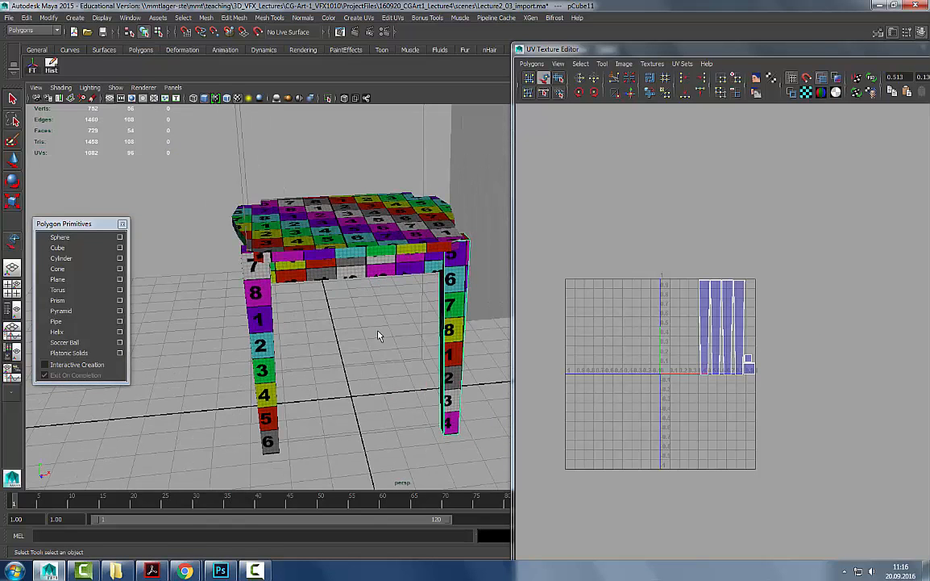
{"action": "left_click", "coordinate": [258, 331]}
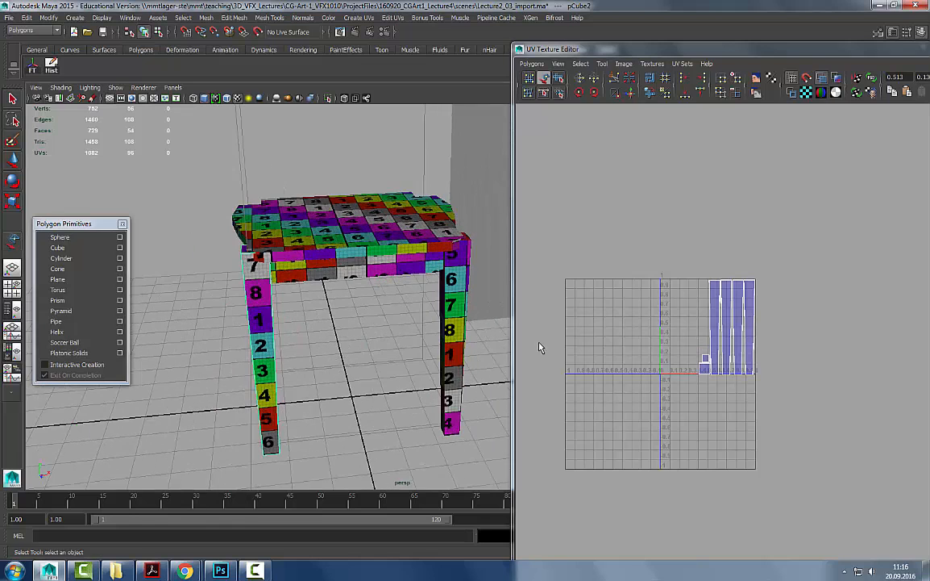
{"action": "left_click", "coordinate": [456, 326]}
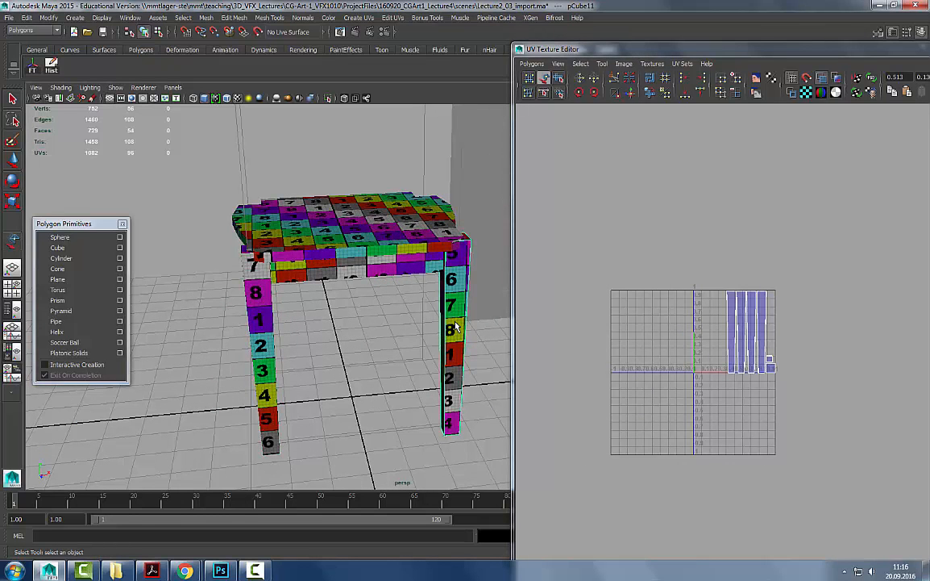
- Undo the UV flip on the right leg and reselect it as an object
{"action": "key", "text": "ctrl+z"}
{"action": "key", "text": "ctrl+z"}
{"action": "key", "text": "ctrl+z"}
{"action": "key", "text": "ctrl+z"}
{"action": "key", "text": "ctrl+z"}
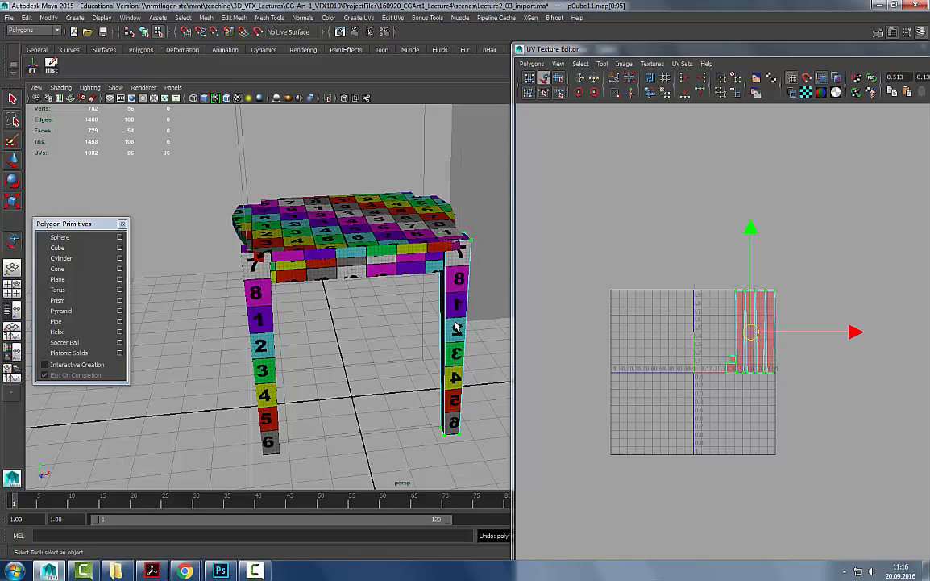
{"action": "right_click_drag", "start_coordinate": [456, 327], "coordinate": [490, 304]}
{"action": "left_click", "coordinate": [349, 383]}
{"action": "left_click_drag", "start_coordinate": [349, 383], "coordinate": [433, 355], "text": "alt"}
{"action": "left_click", "coordinate": [456, 327]}
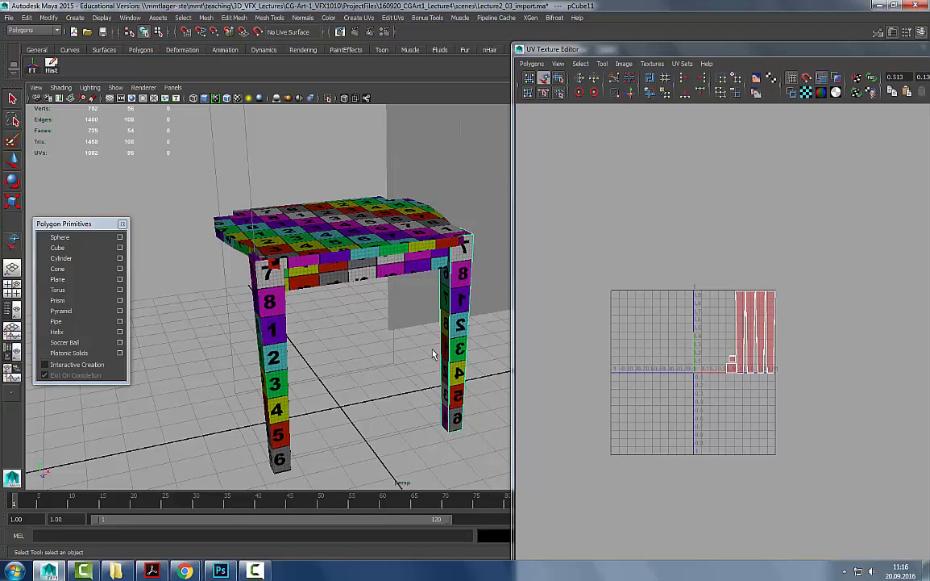
- Alternate between the front-left and right legs to check their UV layouts
{"action": "left_click", "coordinate": [249, 333]}
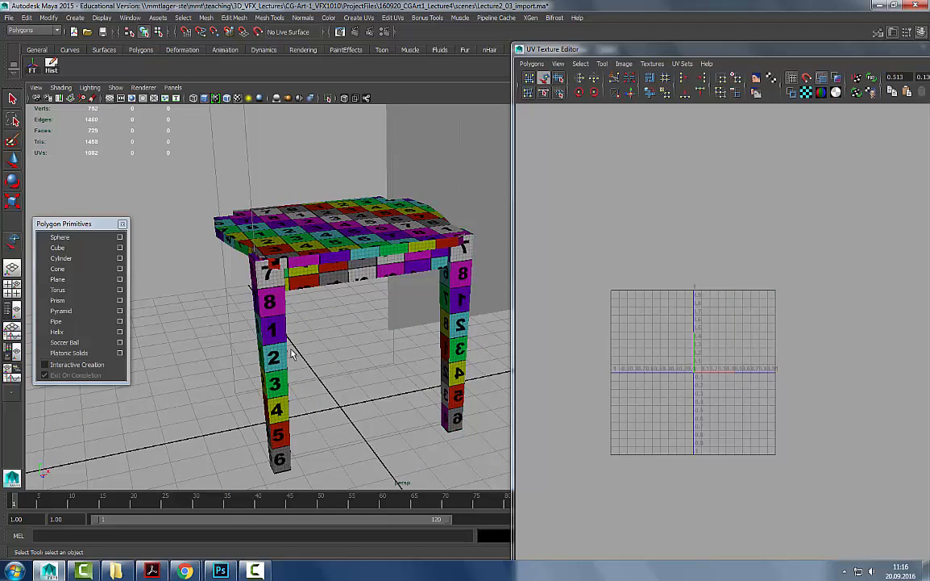
{"action": "left_click", "coordinate": [266, 319]}
{"action": "left_click", "coordinate": [451, 323]}
{"action": "left_click", "coordinate": [273, 347]}
{"action": "left_click", "coordinate": [465, 295]}
{"action": "left_click", "coordinate": [269, 361]}
{"action": "left_click_drag", "start_coordinate": [270, 361], "coordinate": [301, 319], "text": "alt"}
- Duplicate the front-left leg with Ctrl+D for the back-left corner
{"action": "key", "text": "w"}
{"action": "key", "text": "ctrl+d"}
{"action": "left_click", "coordinate": [279, 328]}
{"action": "left_click", "coordinate": [259, 329]}
{"action": "left_click", "coordinate": [352, 353], "text": "shift"}
{"action": "left_click", "coordinate": [465, 319], "text": "shift"}
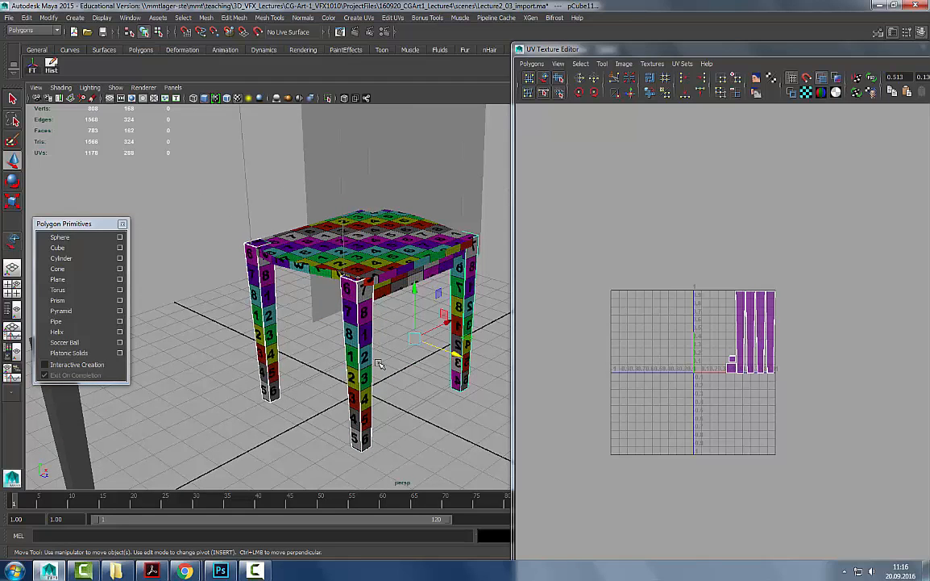
{"action": "left_click", "coordinate": [440, 405]}
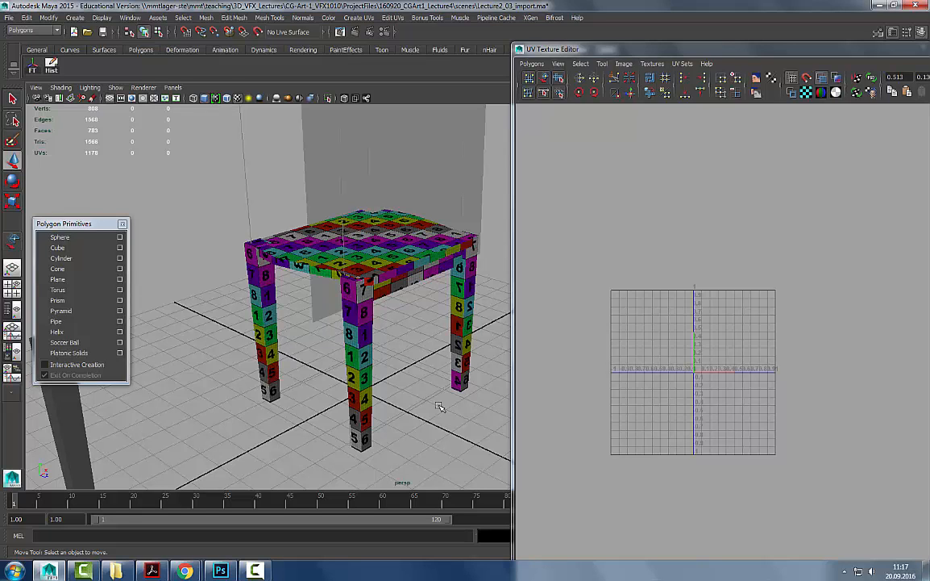
- Select the left leg copy, front leg and back-right leg together
{"action": "left_click", "coordinate": [361, 314]}
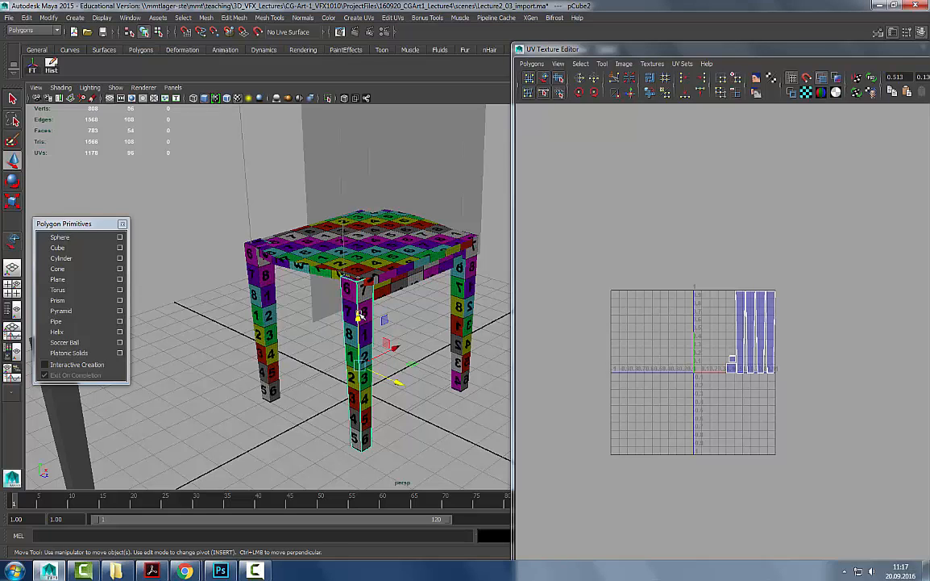
{"action": "left_click", "coordinate": [272, 337]}
{"action": "left_click", "coordinate": [352, 332]}
{"action": "left_click", "coordinate": [461, 289]}
{"action": "left_click", "coordinate": [355, 336]}
{"action": "left_click", "coordinate": [266, 314]}
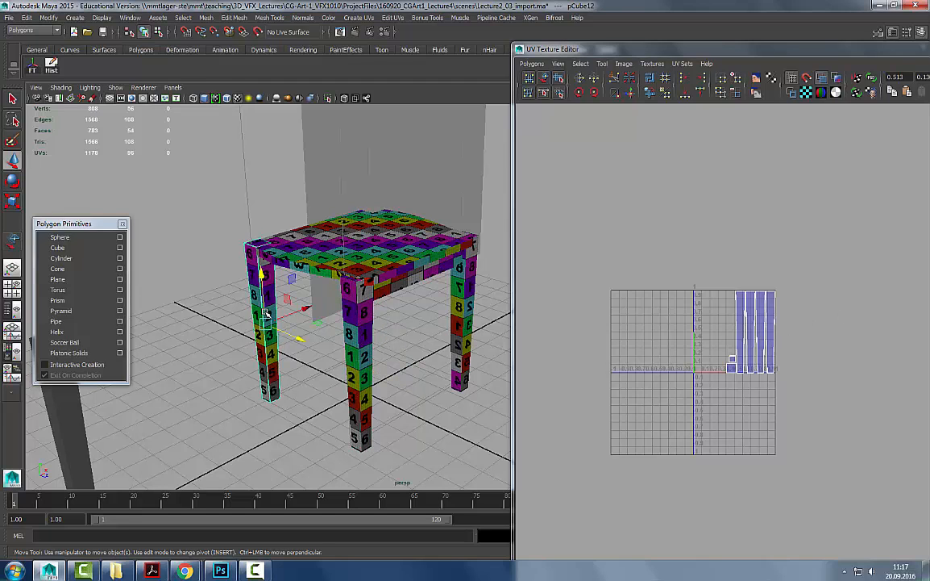
{"action": "left_click", "coordinate": [367, 349], "text": "shift"}
{"action": "left_click", "coordinate": [457, 300], "text": "shift"}
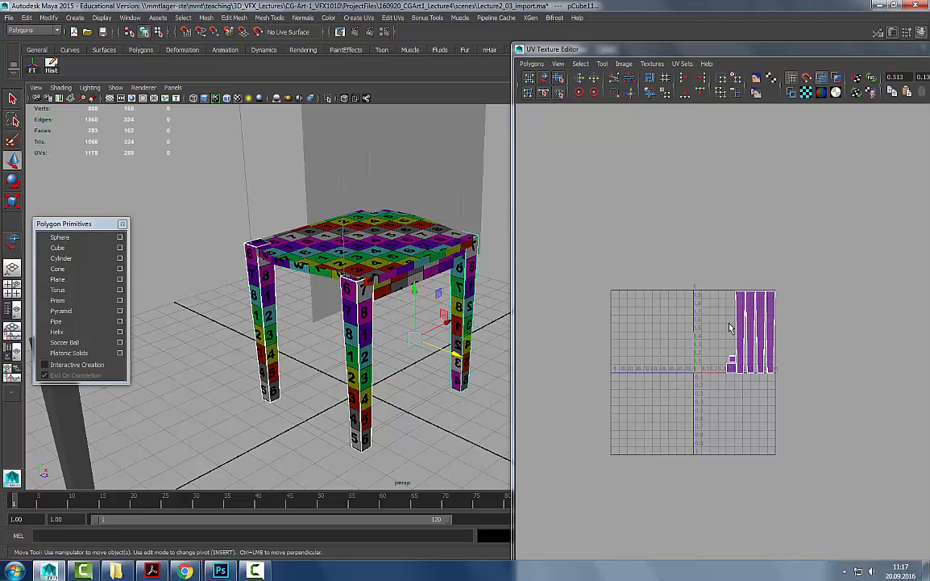
{"action": "left_click", "coordinate": [355, 323]}
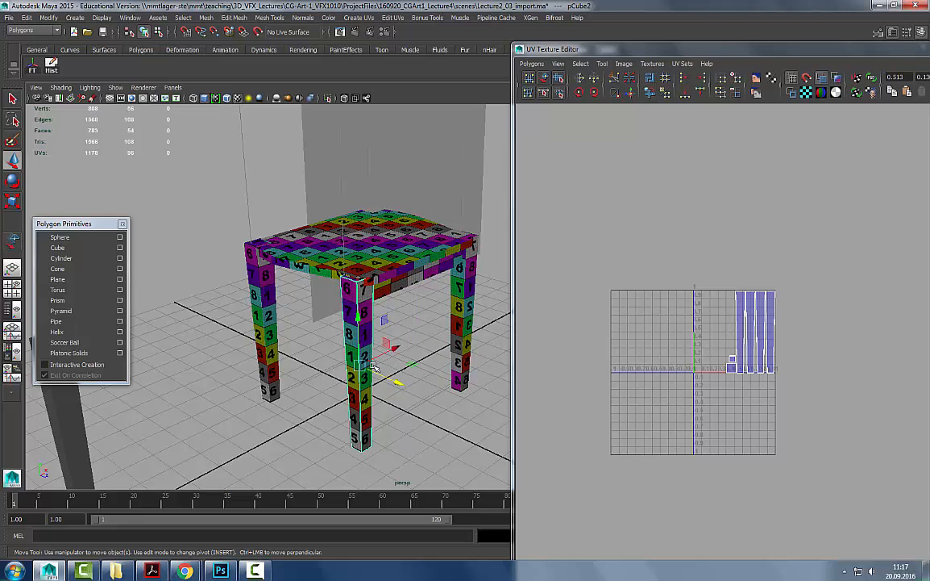
{"action": "key", "text": "e"}
{"action": "right_click", "coordinate": [369, 390]}
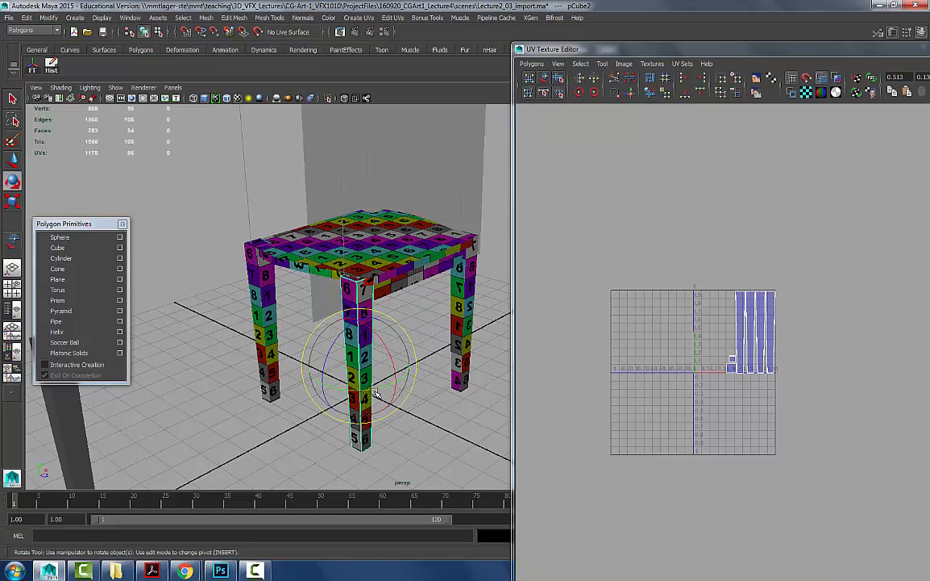
{"action": "left_click_drag", "start_coordinate": [365, 388], "coordinate": [367, 295]}
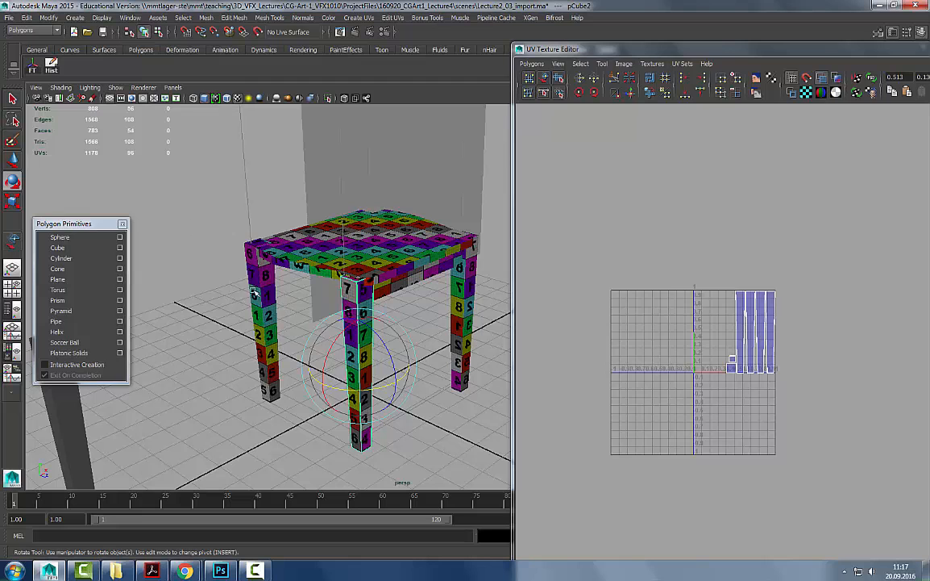
{"action": "left_click", "coordinate": [258, 309]}
{"action": "key", "text": "ctrl+z"}
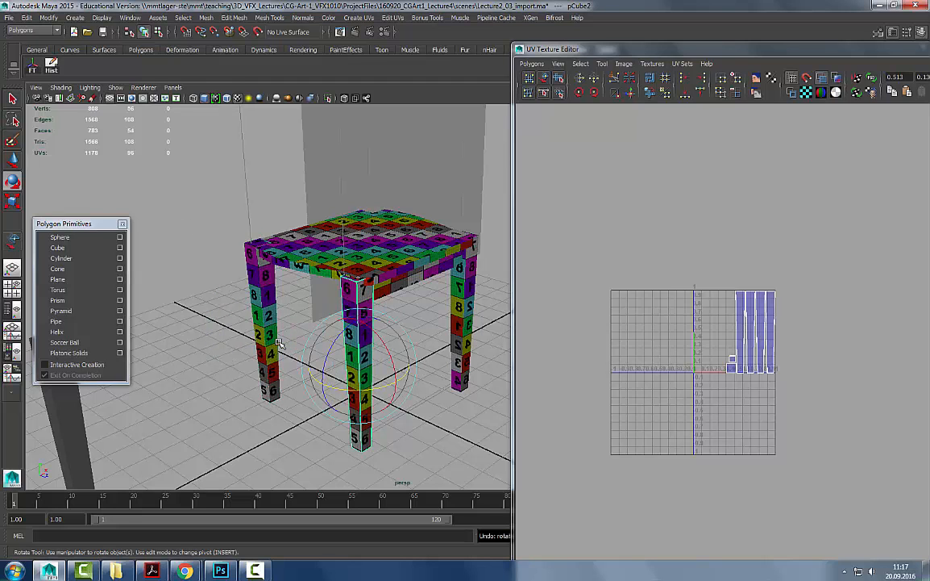
{"action": "key", "text": "ctrl+z"}
{"action": "right_click", "coordinate": [373, 319]}
{"action": "left_click", "coordinate": [383, 328]}
{"action": "left_click_drag", "start_coordinate": [407, 305], "coordinate": [436, 241], "text": "alt"}
{"action": "left_click_drag", "start_coordinate": [460, 208], "coordinate": [248, 396]}
{"action": "left_click_drag", "start_coordinate": [333, 378], "coordinate": [284, 386], "text": "alt"}
- Marquee-select every table piece except the wall plane and delete their history
{"action": "left_click", "coordinate": [448, 260]}
{"action": "left_click_drag", "start_coordinate": [448, 259], "coordinate": [500, 222], "text": "alt"}
{"action": "left_click_drag", "start_coordinate": [479, 212], "coordinate": [320, 339]}
{"action": "left_click", "coordinate": [50, 67]}
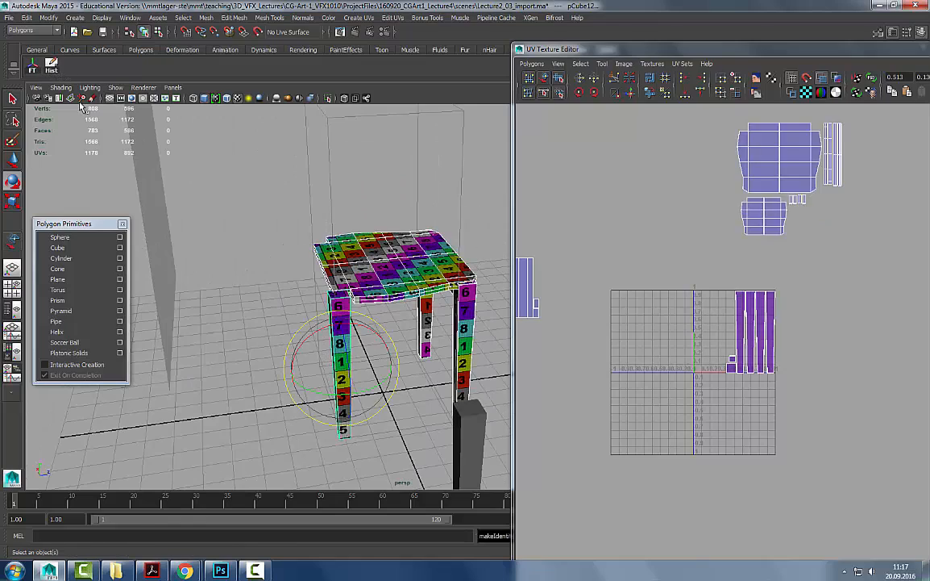
- Zoom out the UV Texture Editor until every table UV shell is visible
{"action": "left_click_drag", "start_coordinate": [355, 211], "coordinate": [262, 229], "text": "alt"}
{"action": "right_click_drag", "start_coordinate": [202, 269], "coordinate": [369, 296], "text": "alt"}
{"action": "left_click_drag", "start_coordinate": [369, 295], "coordinate": [399, 352], "text": "alt"}
{"action": "right_click_drag", "start_coordinate": [408, 327], "coordinate": [396, 326], "text": "alt"}
{"action": "right_click_drag", "start_coordinate": [854, 267], "coordinate": [687, 218], "text": "alt"}
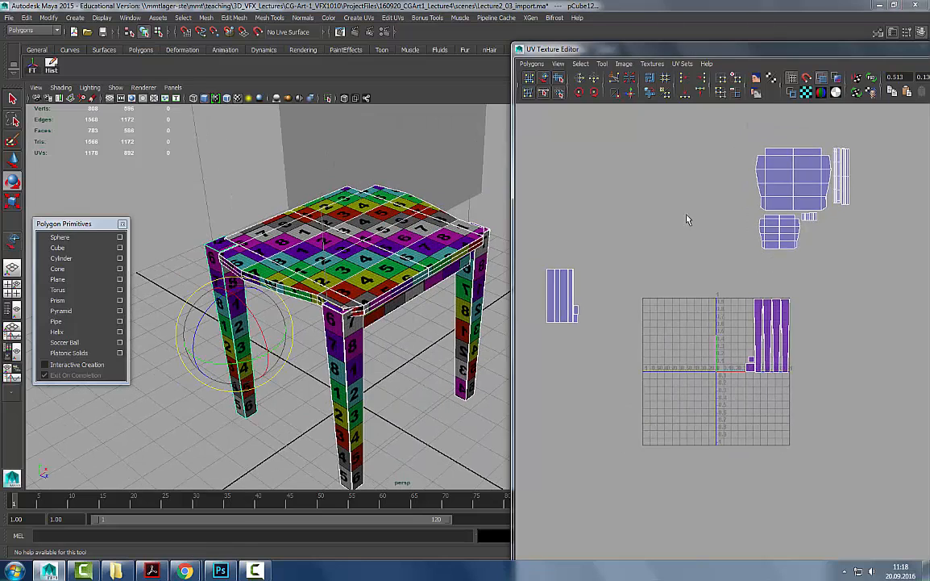
{"action": "right_click_drag", "start_coordinate": [756, 249], "coordinate": [716, 283], "text": "alt"}
{"action": "middle_click_drag", "start_coordinate": [715, 283], "coordinate": [683, 277], "text": "alt"}
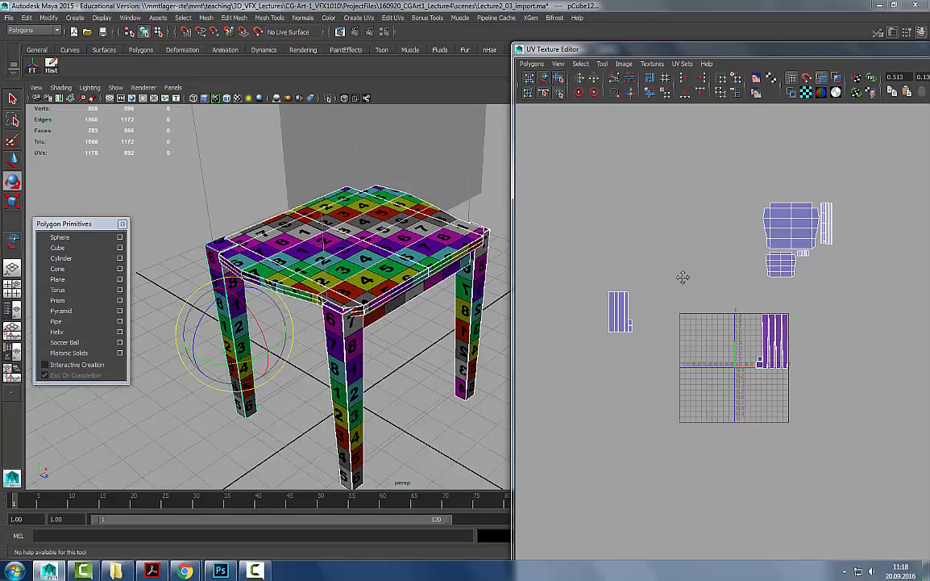
{"action": "left_click_drag", "start_coordinate": [729, 47], "coordinate": [707, 38]}
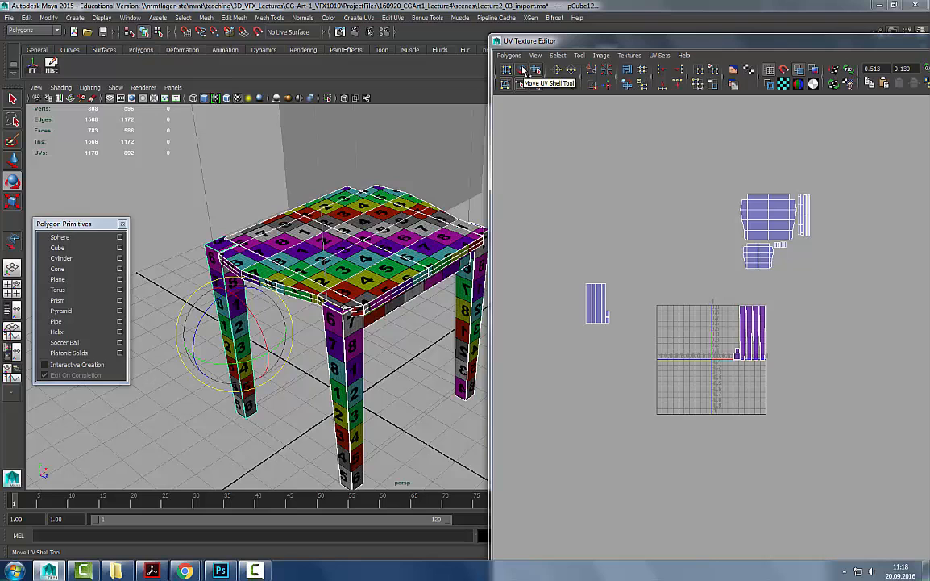
- Move the left leg strip shell right and nudge the tabletop shells up-left
{"action": "left_click", "coordinate": [524, 71]}
{"action": "left_click", "coordinate": [596, 313]}
{"action": "left_click_drag", "start_coordinate": [600, 306], "coordinate": [716, 339]}
{"action": "left_click_drag", "start_coordinate": [834, 167], "coordinate": [737, 284]}
{"action": "left_click_drag", "start_coordinate": [737, 283], "coordinate": [738, 280]}
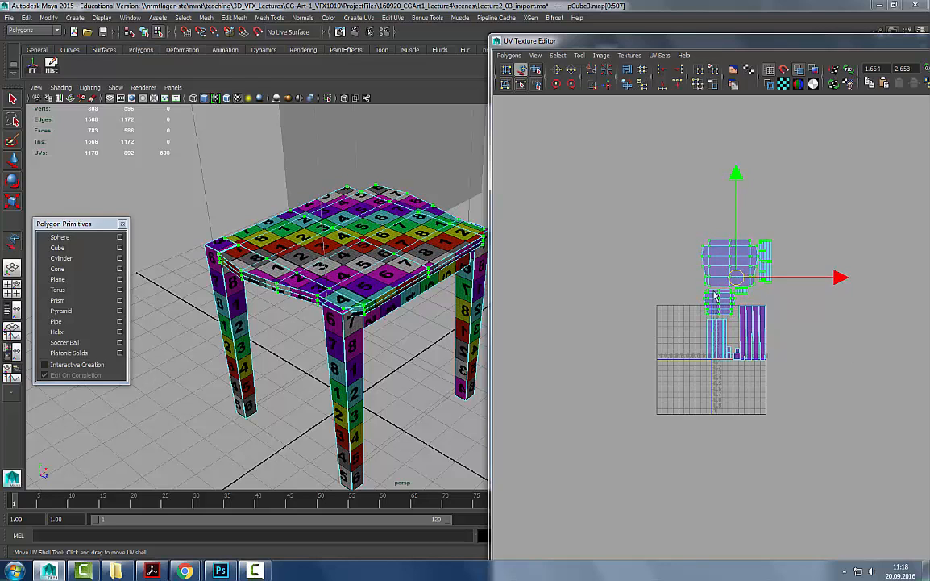
- Try shrinking the upper tabletop shells, then undo the scaling
{"action": "left_click", "coordinate": [795, 224]}
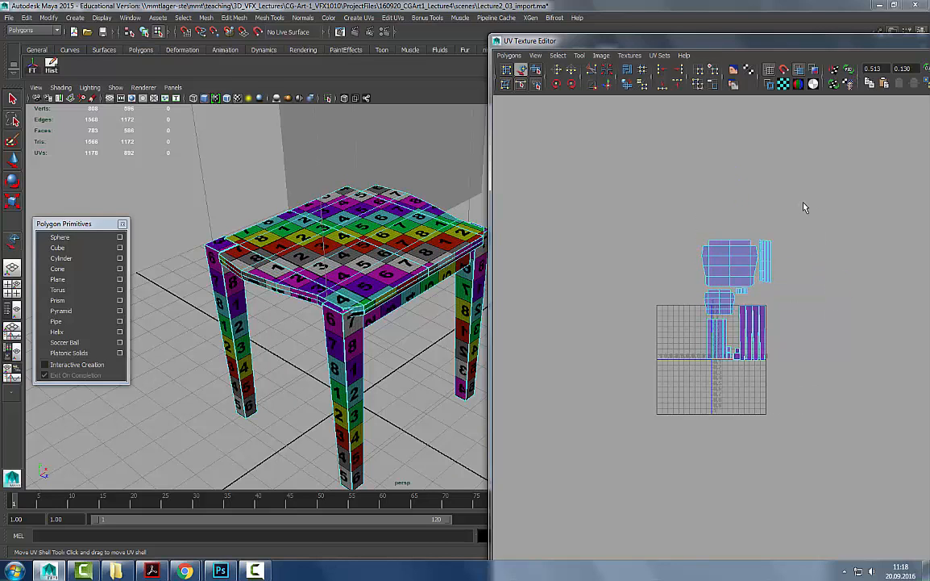
{"action": "left_click", "coordinate": [734, 276]}
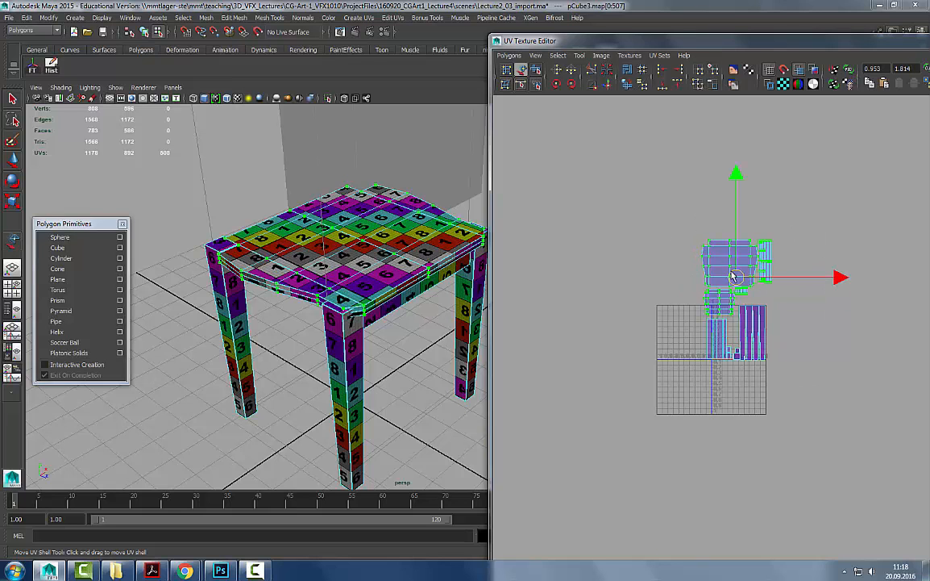
{"action": "key", "text": "r"}
{"action": "left_click_drag", "start_coordinate": [736, 278], "coordinate": [684, 289]}
{"action": "key", "text": "ctrl+z"}
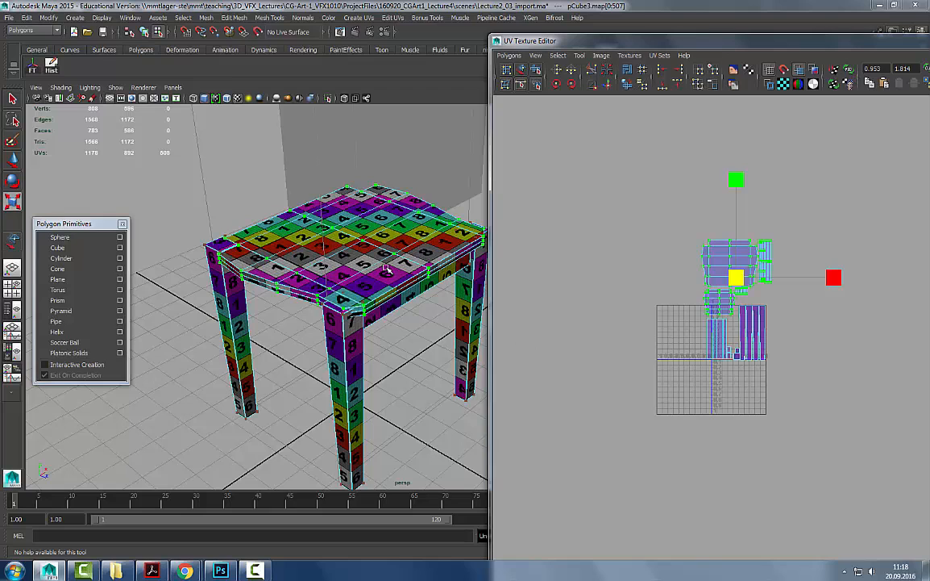
- Select all UV shells, rescale them and move them toward the 0–1 square
{"action": "left_click_drag", "start_coordinate": [868, 212], "coordinate": [690, 377]}
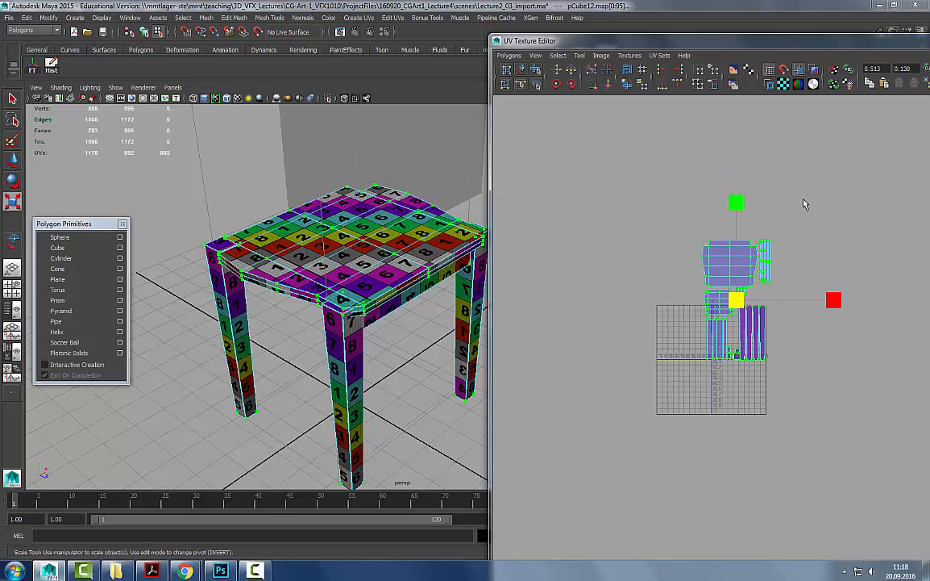
{"action": "middle_click_drag", "start_coordinate": [663, 271], "coordinate": [822, 283]}
{"action": "left_click_drag", "start_coordinate": [821, 284], "coordinate": [835, 300]}
{"action": "key", "text": "w"}
{"action": "left_click_drag", "start_coordinate": [735, 301], "coordinate": [739, 333]}
{"action": "key", "text": "r"}
{"action": "key", "text": "w"}
{"action": "right_click_drag", "start_coordinate": [641, 306], "coordinate": [700, 339], "text": "alt"}
- Zoom in on the 0–1 square and shrink the shells to fit inside it
{"action": "middle_click_drag", "start_coordinate": [700, 339], "coordinate": [889, 354], "text": "alt"}
{"action": "right_click_drag", "start_coordinate": [890, 354], "coordinate": [927, 347], "text": "alt"}
{"action": "middle_click_drag", "start_coordinate": [928, 347], "coordinate": [895, 327], "text": "alt"}
{"action": "right_click_drag", "start_coordinate": [895, 327], "coordinate": [926, 328], "text": "alt"}
{"action": "middle_click_drag", "start_coordinate": [508, 258], "coordinate": [723, 299], "text": "alt"}
{"action": "right_click_drag", "start_coordinate": [723, 299], "coordinate": [922, 347], "text": "alt"}
{"action": "middle_click_drag", "start_coordinate": [921, 346], "coordinate": [664, 303], "text": "alt"}
{"action": "right_click_drag", "start_coordinate": [664, 303], "coordinate": [700, 303], "text": "alt"}
{"action": "middle_click_drag", "start_coordinate": [658, 298], "coordinate": [745, 304], "text": "alt"}
{"action": "key", "text": "r"}
{"action": "left_click_drag", "start_coordinate": [699, 301], "coordinate": [655, 312]}
{"action": "key", "text": "w"}
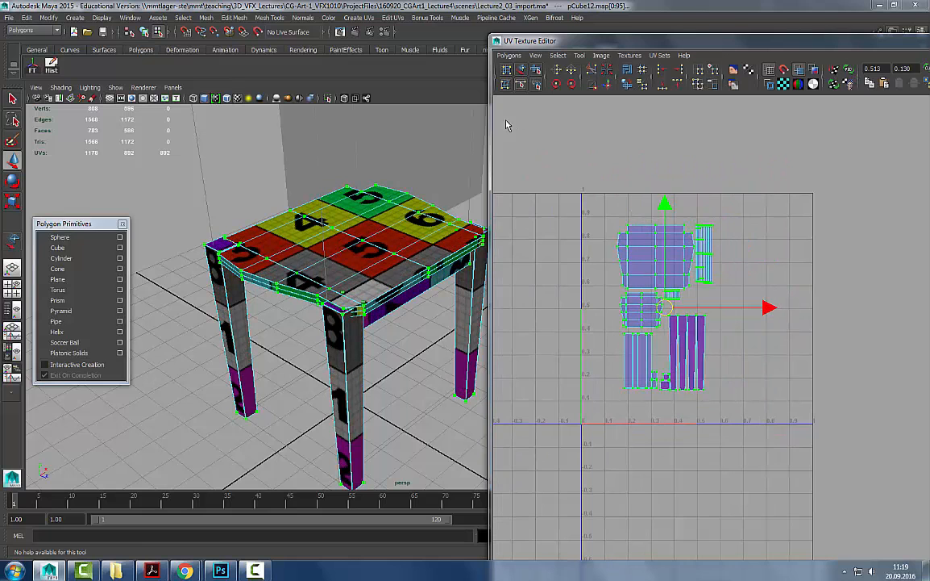
- Place the vertical leg strip beside the top shell and rotate the lower-left strip alongside
{"action": "left_click", "coordinate": [522, 70]}
{"action": "left_click", "coordinate": [673, 389]}
{"action": "left_click_drag", "start_coordinate": [685, 355], "coordinate": [731, 268]}
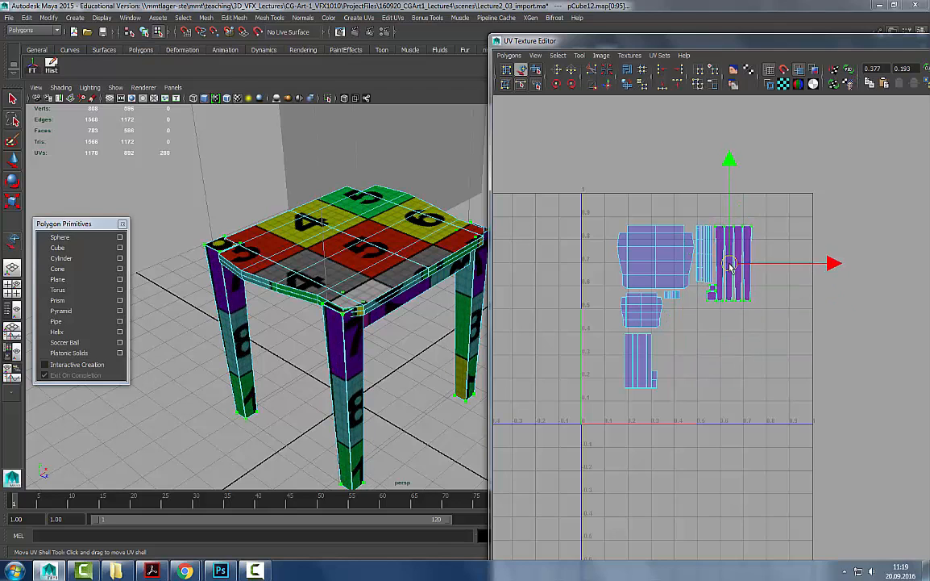
{"action": "left_click", "coordinate": [643, 363]}
{"action": "left_click", "coordinate": [567, 89]}
{"action": "left_click", "coordinate": [567, 88]}
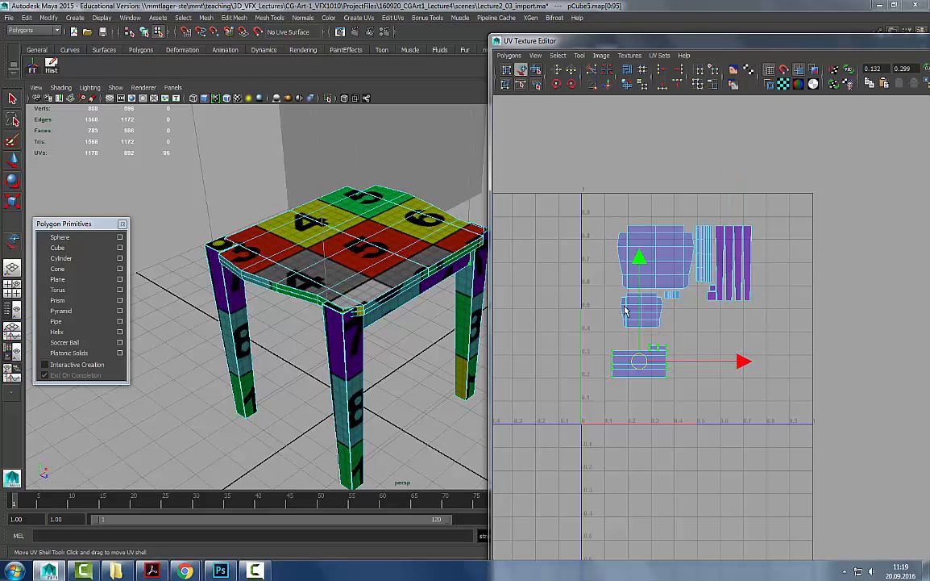
{"action": "left_click_drag", "start_coordinate": [653, 371], "coordinate": [736, 331]}
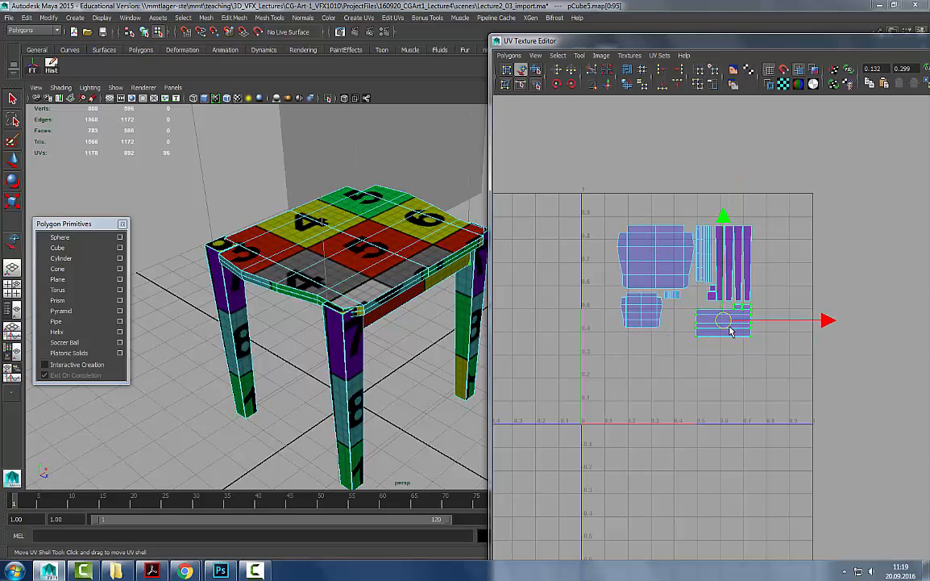
- Select every chair shell, then move and scale them to fill the 0–1 square
{"action": "left_click_drag", "start_coordinate": [782, 177], "coordinate": [571, 363]}
{"action": "left_click_drag", "start_coordinate": [685, 282], "coordinate": [768, 277]}
{"action": "key", "text": "r"}
{"action": "left_click_drag", "start_coordinate": [694, 308], "coordinate": [696, 306]}
{"action": "key", "text": "w"}
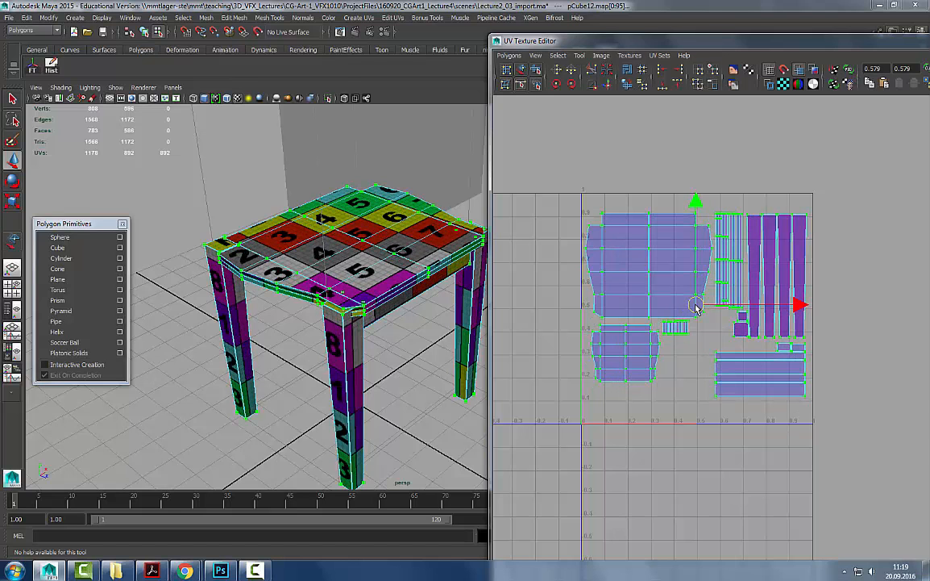
{"action": "left_click_drag", "start_coordinate": [695, 306], "coordinate": [697, 309]}
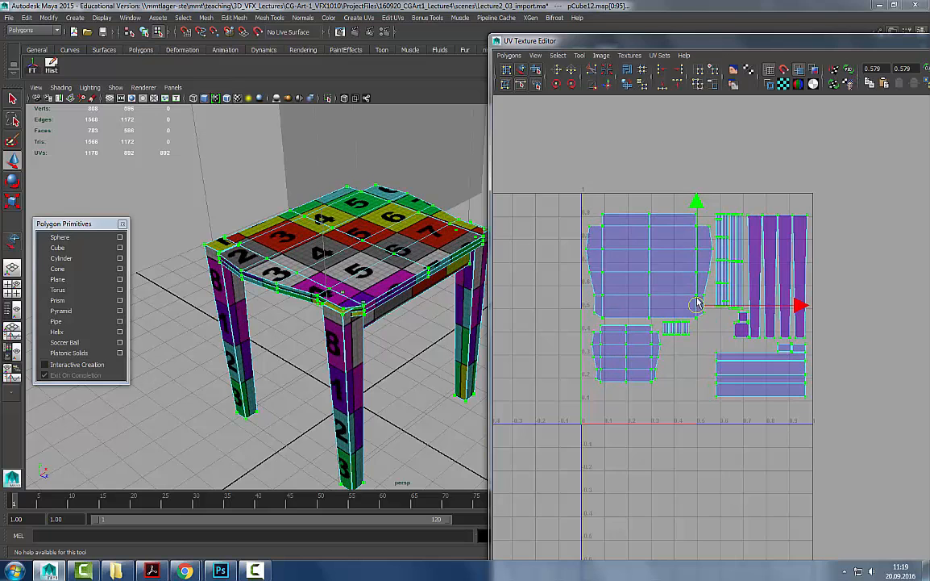
{"action": "scroll", "coordinate": [726, 332], "scroll_direction": "up", "scroll_amount": 2}
{"action": "scroll", "coordinate": [730, 335], "scroll_direction": "up", "scroll_amount": 2}
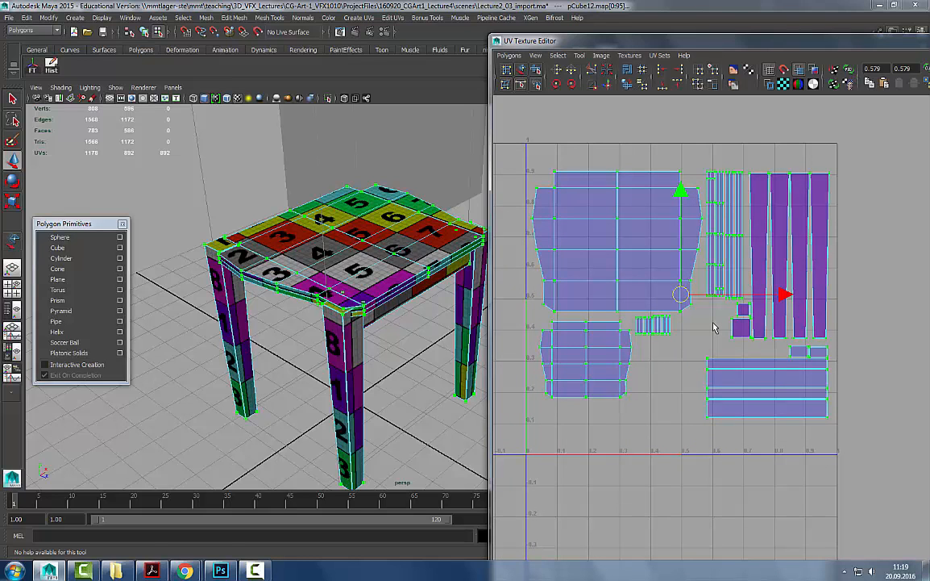
- Select the tabletop and zoom the UV editor in on its shell's corner
{"action": "left_click", "coordinate": [326, 224]}
{"action": "middle_click_drag", "start_coordinate": [684, 214], "coordinate": [820, 375], "text": "alt"}
{"action": "scroll", "coordinate": [819, 375], "scroll_direction": "up", "scroll_amount": 3}
{"action": "middle_click_drag", "start_coordinate": [427, 282], "coordinate": [620, 321], "text": "alt"}
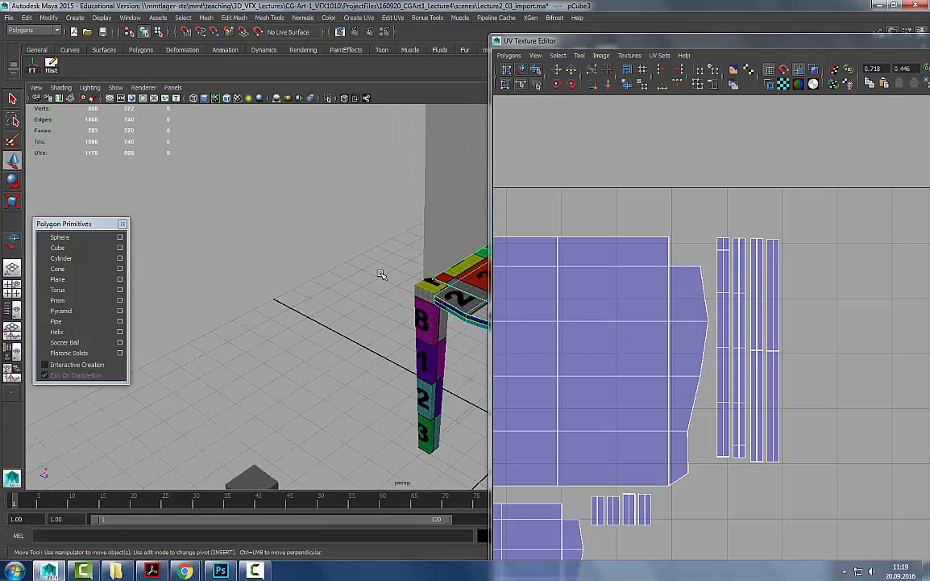
{"action": "key", "text": "f"}
{"action": "scroll", "coordinate": [702, 287], "scroll_direction": "up", "scroll_amount": 5}
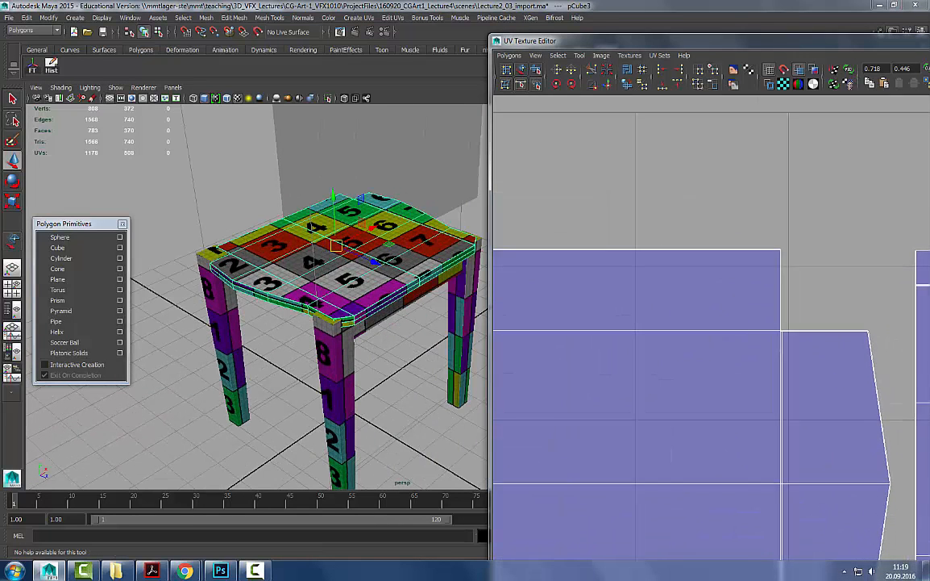
{"action": "scroll", "coordinate": [793, 351], "scroll_direction": "up", "scroll_amount": 6}
{"action": "middle_click_drag", "start_coordinate": [786, 337], "coordinate": [703, 328], "text": "alt"}
{"action": "right_click_drag", "start_coordinate": [759, 323], "coordinate": [891, 356], "text": "alt"}
{"action": "middle_click_drag", "start_coordinate": [838, 355], "coordinate": [670, 334], "text": "alt"}
{"action": "right_click_drag", "start_coordinate": [625, 333], "coordinate": [670, 321], "text": "alt"}
{"action": "middle_click_drag", "start_coordinate": [660, 319], "coordinate": [696, 325], "text": "alt"}
{"action": "right_click_drag", "start_coordinate": [696, 325], "coordinate": [776, 358], "text": "alt"}
- Switch to UV component mode and move the tabletop's stray corner UV left
{"action": "middle_click_drag", "start_coordinate": [741, 332], "coordinate": [814, 339], "text": "alt"}
{"action": "right_click_drag", "start_coordinate": [814, 340], "coordinate": [843, 342]}
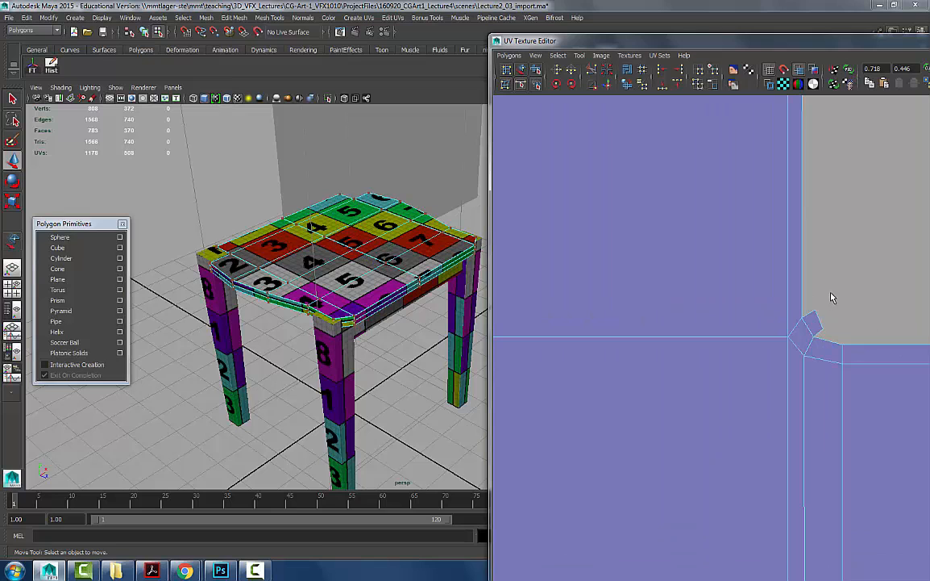
{"action": "left_click", "coordinate": [818, 319]}
{"action": "left_click_drag", "start_coordinate": [815, 311], "coordinate": [798, 312]}
- Zoom closer on the shell corner and reselect the corner UV
{"action": "left_click", "coordinate": [679, 298]}
{"action": "middle_click_drag", "start_coordinate": [679, 298], "coordinate": [625, 289], "text": "alt"}
{"action": "right_click_drag", "start_coordinate": [625, 290], "coordinate": [737, 259], "text": "alt"}
{"action": "middle_click_drag", "start_coordinate": [737, 259], "coordinate": [683, 270], "text": "alt"}
{"action": "right_click_drag", "start_coordinate": [683, 270], "coordinate": [703, 230], "text": "alt"}
{"action": "middle_click_drag", "start_coordinate": [703, 230], "coordinate": [620, 217], "text": "alt"}
{"action": "left_click", "coordinate": [663, 258]}
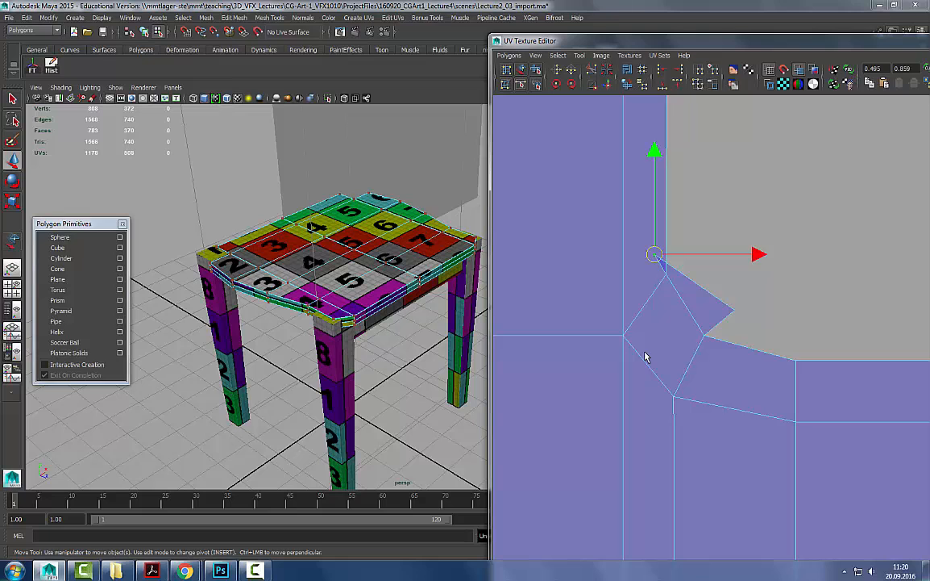
- Snap the stray corner UV onto the tabletop shell's corner, then check the shell's top edge
{"action": "key", "text": "ctrl+z"}
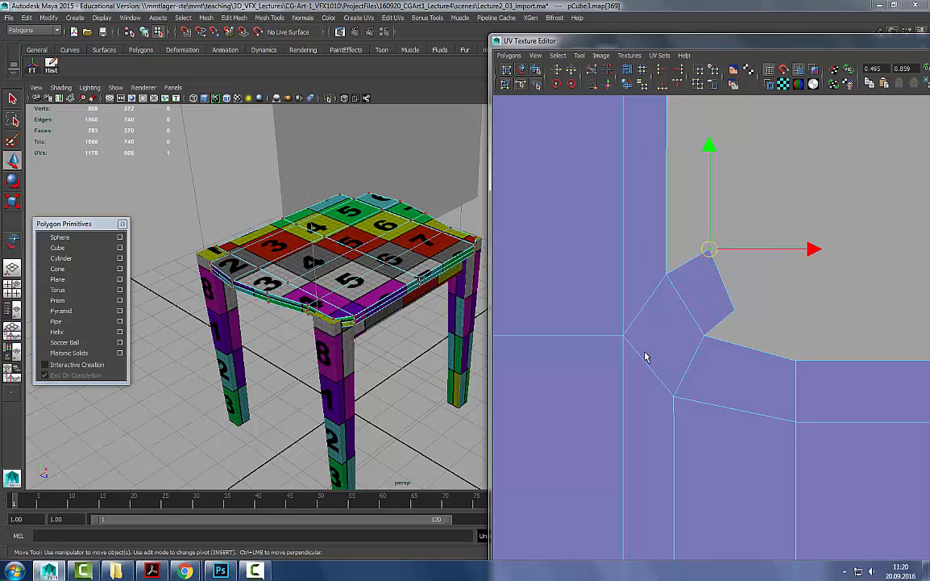
{"action": "scroll", "coordinate": [645, 357], "scroll_direction": "up", "scroll_amount": 8}
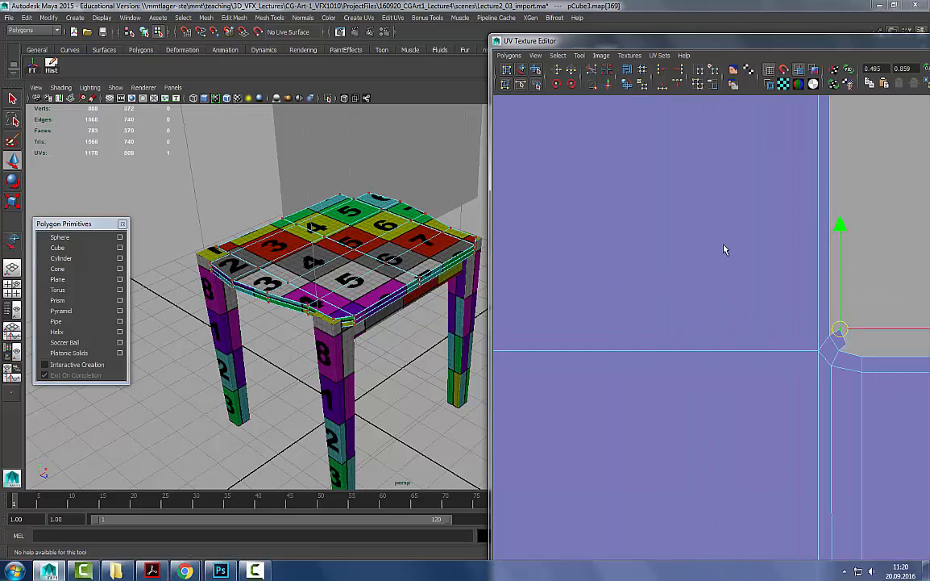
{"action": "scroll", "coordinate": [646, 246], "scroll_direction": "down", "scroll_amount": 4}
{"action": "middle_click_drag", "start_coordinate": [783, 200], "coordinate": [771, 256], "text": "alt"}
{"action": "scroll", "coordinate": [770, 256], "scroll_direction": "down", "scroll_amount": 3}
{"action": "middle_click_drag", "start_coordinate": [706, 328], "coordinate": [695, 479], "text": "alt"}
{"action": "left_click_drag", "start_coordinate": [646, 39], "coordinate": [516, 11]}
{"action": "middle_click_drag", "start_coordinate": [583, 295], "coordinate": [807, 271], "text": "alt"}
{"action": "middle_click_drag", "start_coordinate": [539, 253], "coordinate": [814, 240], "text": "alt"}
{"action": "middle_click_drag", "start_coordinate": [564, 205], "coordinate": [806, 190], "text": "alt"}
{"action": "middle_click_drag", "start_coordinate": [597, 245], "coordinate": [828, 209], "text": "alt"}
{"action": "middle_click_drag", "start_coordinate": [605, 216], "coordinate": [871, 223], "text": "alt"}
{"action": "middle_click_drag", "start_coordinate": [451, 206], "coordinate": [645, 201], "text": "alt"}
{"action": "scroll", "coordinate": [664, 259], "scroll_direction": "down", "scroll_amount": 3}
{"action": "middle_click_drag", "start_coordinate": [694, 401], "coordinate": [702, 227], "text": "alt"}
{"action": "scroll", "coordinate": [708, 273], "scroll_direction": "up", "scroll_amount": 5}
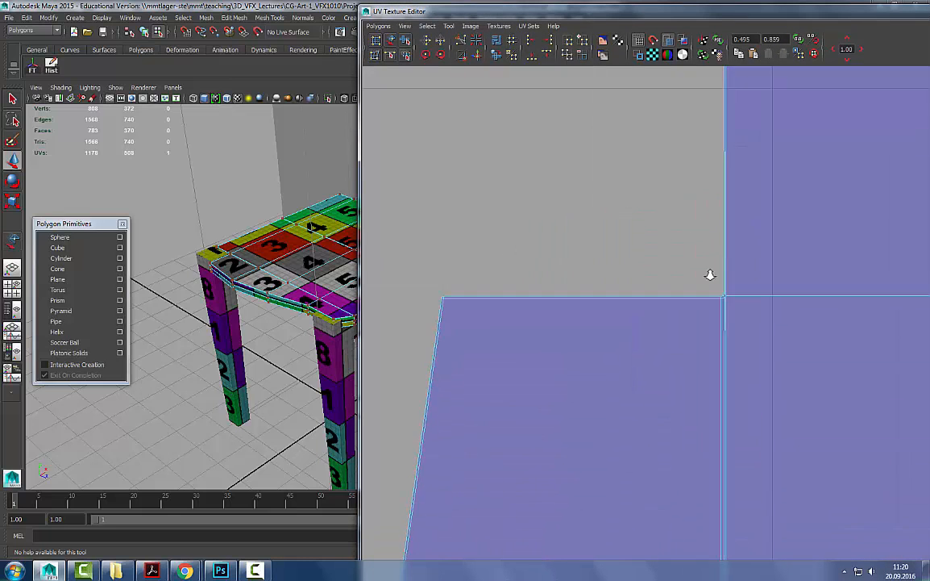
{"action": "middle_click_drag", "start_coordinate": [603, 238], "coordinate": [769, 281], "text": "alt"}
{"action": "scroll", "coordinate": [899, 367], "scroll_direction": "up", "scroll_amount": 4}
{"action": "middle_click_drag", "start_coordinate": [899, 368], "coordinate": [592, 355], "text": "alt"}
{"action": "scroll", "coordinate": [785, 357], "scroll_direction": "up", "scroll_amount": 4}
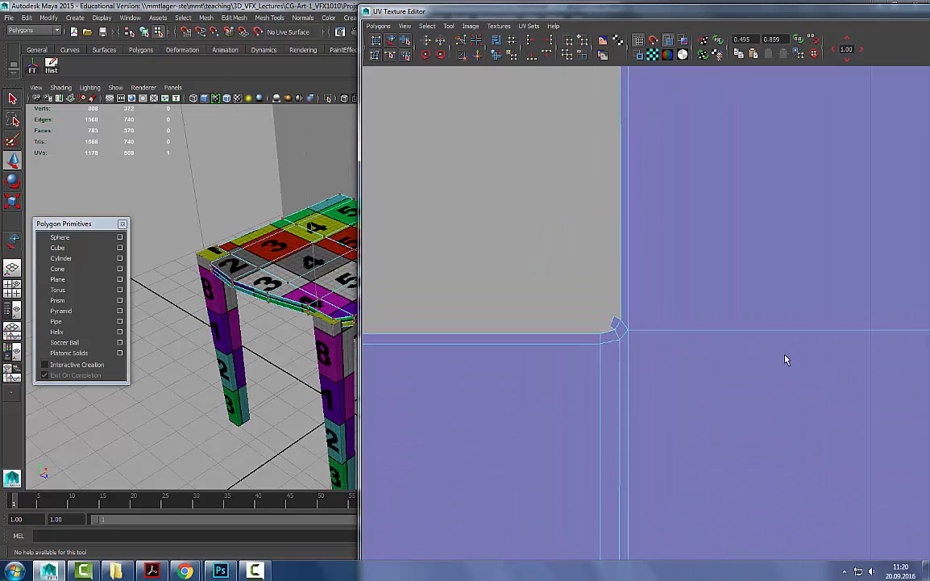
{"action": "scroll", "coordinate": [500, 319], "scroll_direction": "down", "scroll_amount": 2}
{"action": "scroll", "coordinate": [661, 345], "scroll_direction": "down", "scroll_amount": 4}
- Inspect the tabletop shell's slanted left edge, upper edges and bottom corner, then zoom out
{"action": "middle_click_drag", "start_coordinate": [752, 436], "coordinate": [834, 351], "text": "alt"}
{"action": "scroll", "coordinate": [596, 343], "scroll_direction": "down", "scroll_amount": 1}
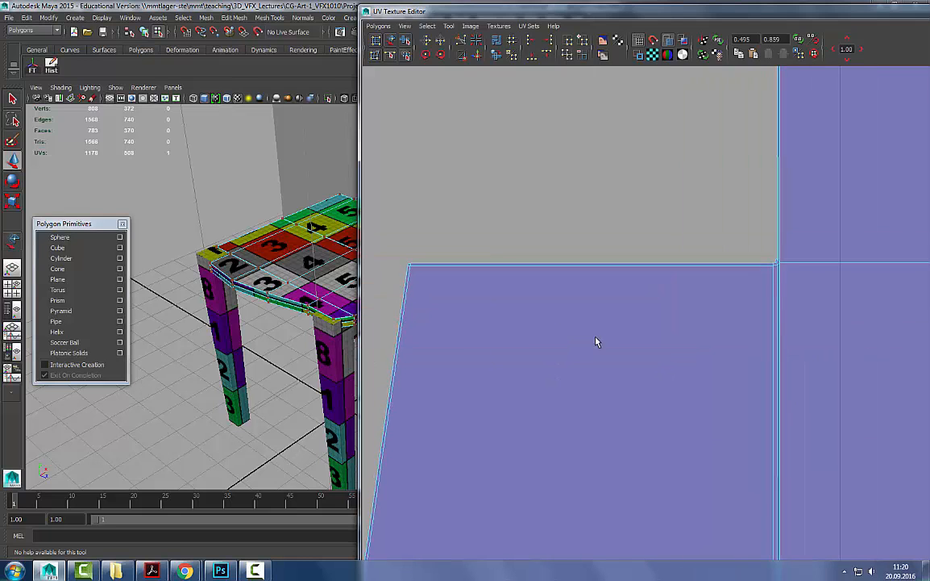
{"action": "middle_click_drag", "start_coordinate": [595, 342], "coordinate": [668, 313], "text": "alt"}
{"action": "scroll", "coordinate": [575, 410], "scroll_direction": "down", "scroll_amount": 1}
{"action": "middle_click_drag", "start_coordinate": [574, 410], "coordinate": [554, 216], "text": "alt"}
{"action": "scroll", "coordinate": [602, 380], "scroll_direction": "down", "scroll_amount": 7}
{"action": "middle_click_drag", "start_coordinate": [691, 460], "coordinate": [613, 276], "text": "alt"}
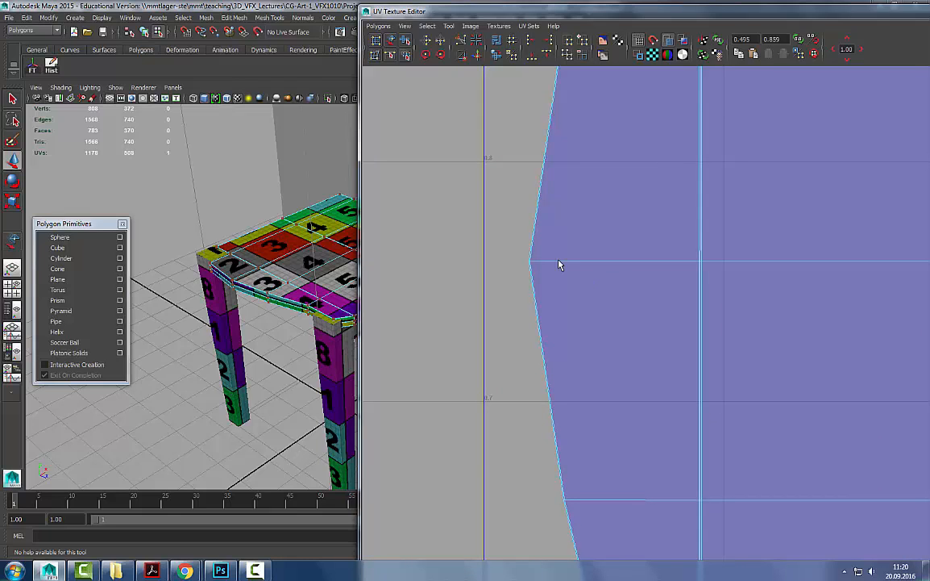
{"action": "scroll", "coordinate": [515, 356], "scroll_direction": "down", "scroll_amount": 3}
{"action": "middle_click_drag", "start_coordinate": [768, 531], "coordinate": [569, 166], "text": "alt"}
{"action": "scroll", "coordinate": [553, 376], "scroll_direction": "up", "scroll_amount": 3}
{"action": "middle_click_drag", "start_coordinate": [592, 390], "coordinate": [756, 284], "text": "alt"}
{"action": "scroll", "coordinate": [756, 284], "scroll_direction": "up", "scroll_amount": 1}
{"action": "scroll", "coordinate": [757, 283], "scroll_direction": "up", "scroll_amount": 3}
{"action": "middle_click_drag", "start_coordinate": [625, 284], "coordinate": [732, 262], "text": "alt"}
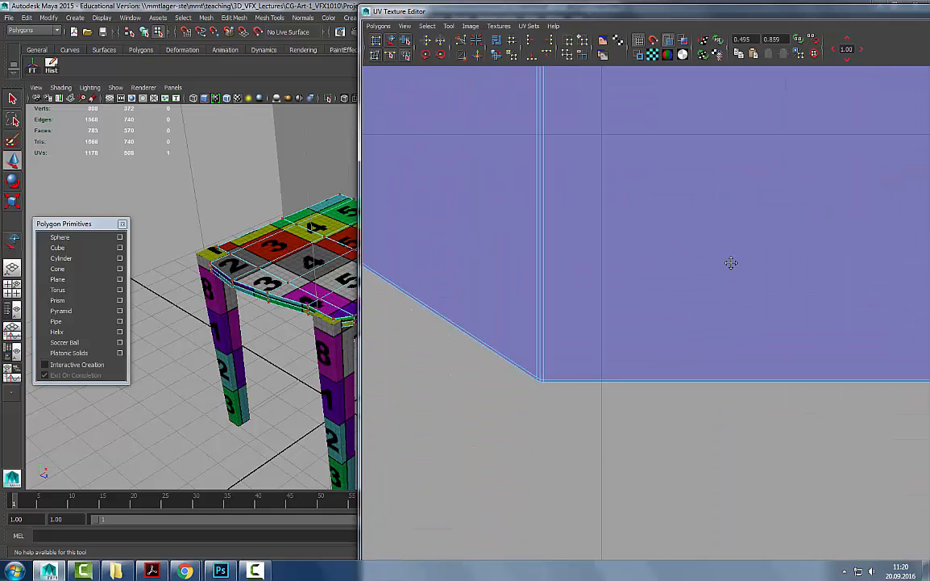
{"action": "scroll", "coordinate": [695, 270], "scroll_direction": "down", "scroll_amount": 6}
{"action": "middle_click_drag", "start_coordinate": [808, 320], "coordinate": [529, 305], "text": "alt"}
{"action": "right_click_drag", "start_coordinate": [530, 305], "coordinate": [387, 297], "text": "alt"}
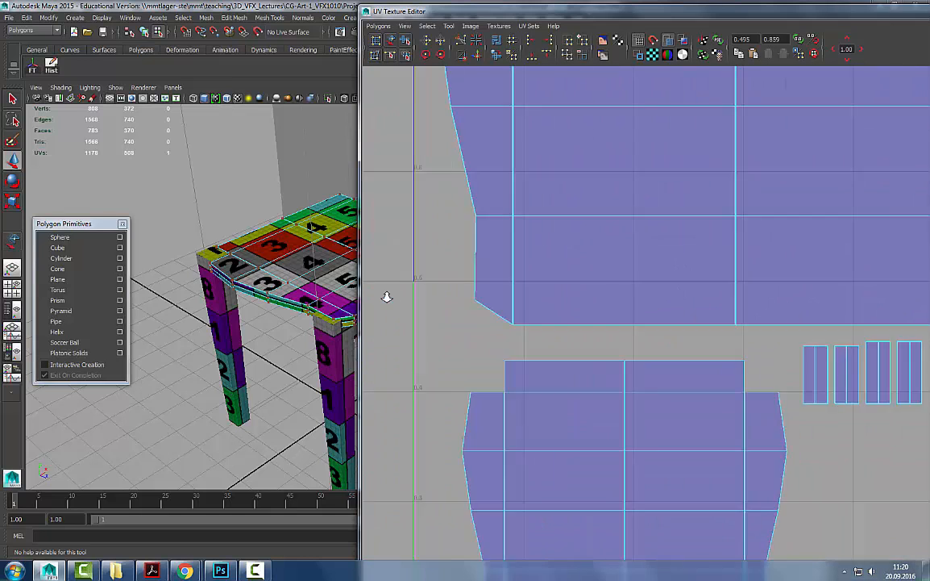
{"action": "scroll", "coordinate": [628, 328], "scroll_direction": "down", "scroll_amount": 8}
- Return to object mode and marquee-select all table parts to display the full UV layout
{"action": "key", "text": "w"}
{"action": "right_click_drag", "start_coordinate": [352, 186], "coordinate": [389, 153]}
{"action": "left_click_drag", "start_coordinate": [451, 16], "coordinate": [614, 24]}
{"action": "left_click_drag", "start_coordinate": [308, 296], "coordinate": [462, 203], "text": "alt"}
{"action": "left_click_drag", "start_coordinate": [511, 182], "coordinate": [170, 371]}
{"action": "left_click_drag", "start_coordinate": [728, 19], "coordinate": [654, 15]}
{"action": "middle_click_drag", "start_coordinate": [887, 310], "coordinate": [754, 293], "text": "alt"}
{"action": "right_click_drag", "start_coordinate": [754, 293], "coordinate": [829, 292], "text": "alt"}
{"action": "left_click_drag", "start_coordinate": [247, 297], "coordinate": [355, 300], "text": "alt"}
{"action": "left_click", "coordinate": [236, 302]}
{"action": "left_click_drag", "start_coordinate": [432, 203], "coordinate": [327, 347]}
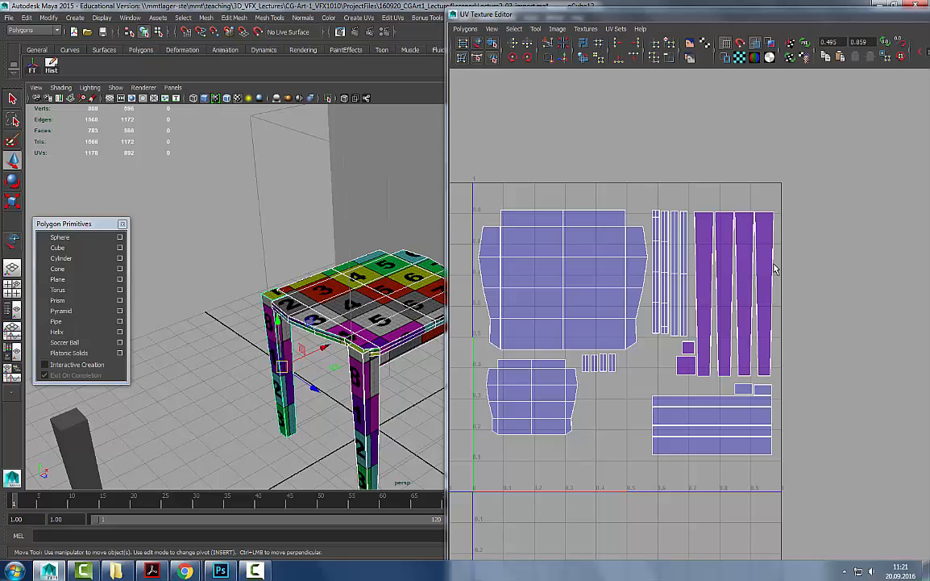
{"action": "left_click_drag", "start_coordinate": [311, 215], "coordinate": [306, 255], "text": "alt"}
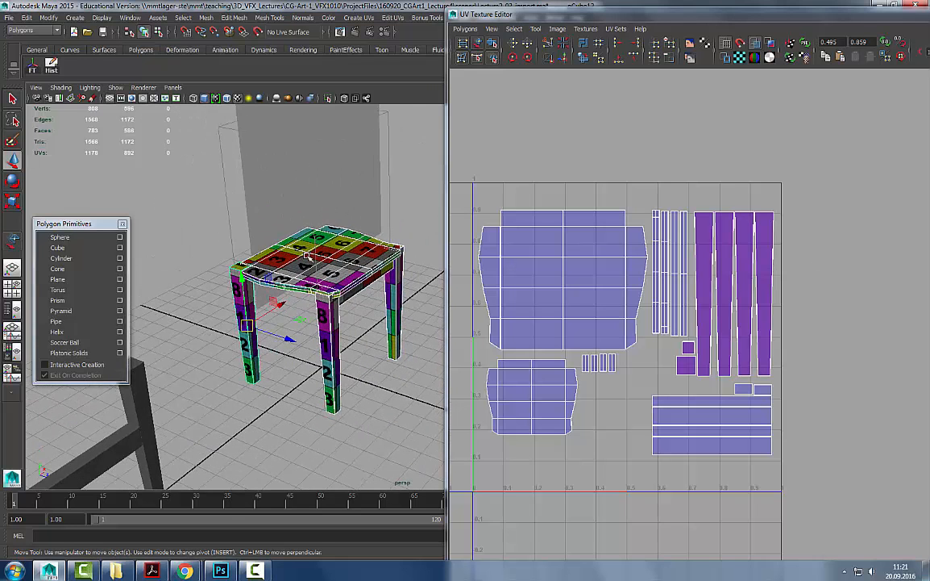
{"action": "right_click_drag", "start_coordinate": [600, 282], "coordinate": [590, 285], "text": "alt"}
{"action": "middle_click_drag", "start_coordinate": [590, 286], "coordinate": [606, 272], "text": "alt"}
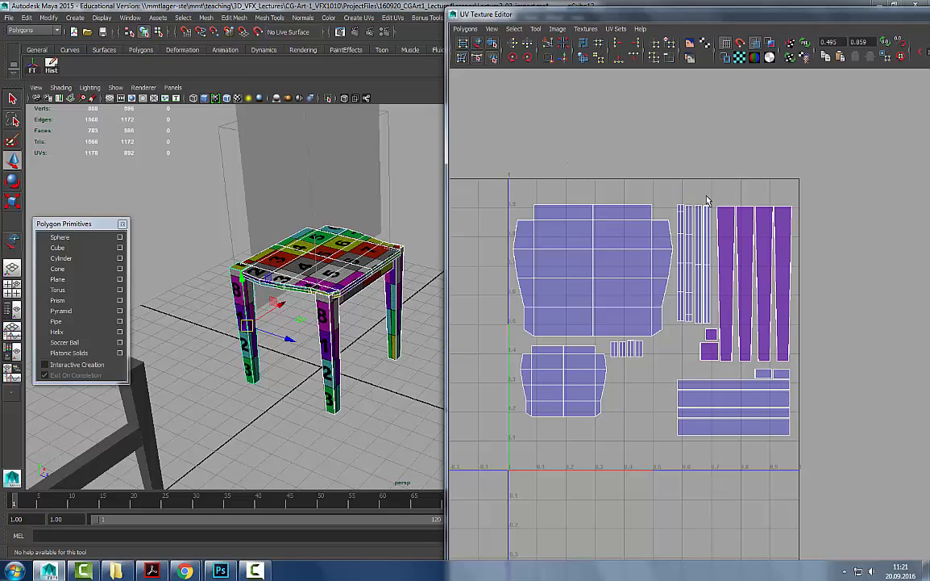
- Orbit in closer to the table and clear the primitives list off the viewport
{"action": "left_click_drag", "start_coordinate": [325, 254], "coordinate": [276, 237], "text": "alt"}
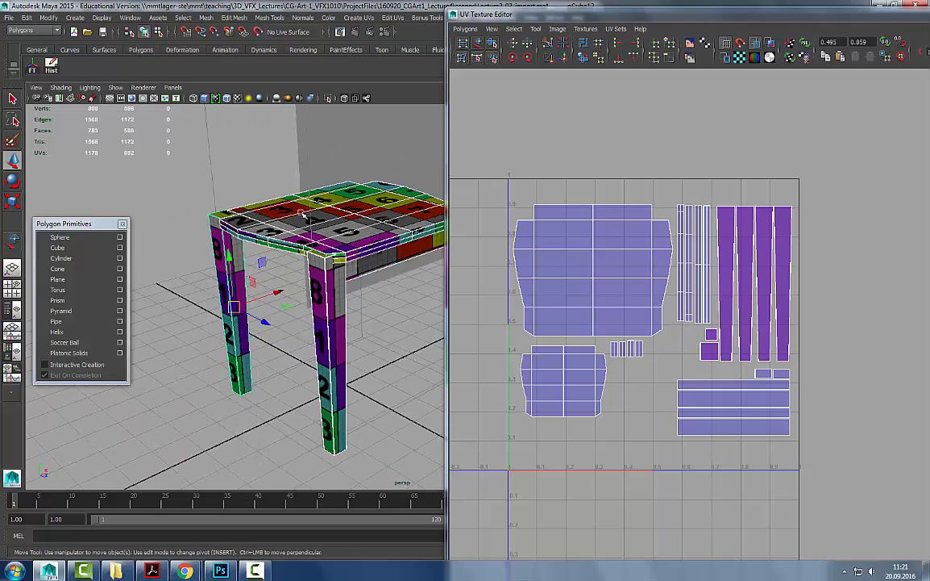
{"action": "left_click_drag", "start_coordinate": [314, 238], "coordinate": [242, 262], "text": "alt"}
{"action": "right_click_drag", "start_coordinate": [242, 262], "coordinate": [271, 267], "text": "alt"}
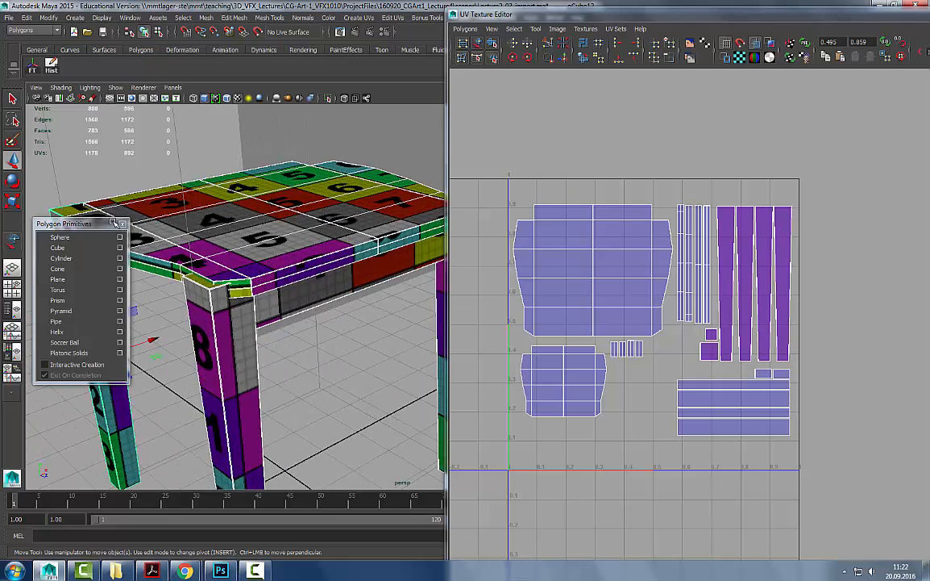
{"action": "left_click_drag", "start_coordinate": [104, 223], "coordinate": [10, 345]}
{"action": "left_click_drag", "start_coordinate": [493, 14], "coordinate": [617, 26]}
- Test-move a single UV on the seat shell, then undo the move with Ctrl+Z
{"action": "right_click_drag", "start_coordinate": [723, 243], "coordinate": [721, 262]}
{"action": "left_click", "coordinate": [717, 261]}
{"action": "left_click_drag", "start_coordinate": [731, 262], "coordinate": [685, 263]}
{"action": "left_click_drag", "start_coordinate": [286, 189], "coordinate": [300, 263], "text": "alt"}
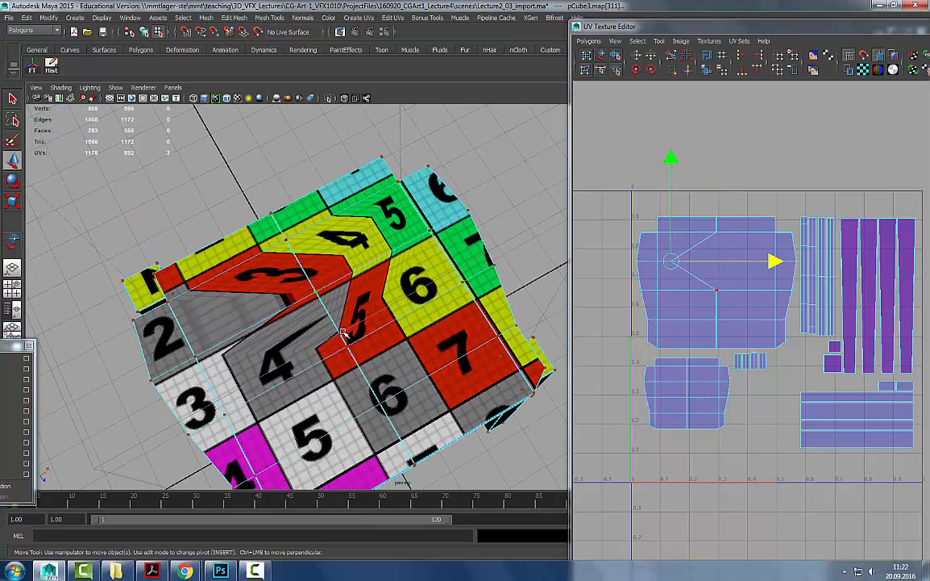
{"action": "left_click_drag", "start_coordinate": [343, 303], "coordinate": [387, 326], "text": "alt"}
{"action": "key", "text": "ctrl+z"}
{"action": "right_click_drag", "start_coordinate": [388, 326], "coordinate": [355, 332], "text": "alt"}
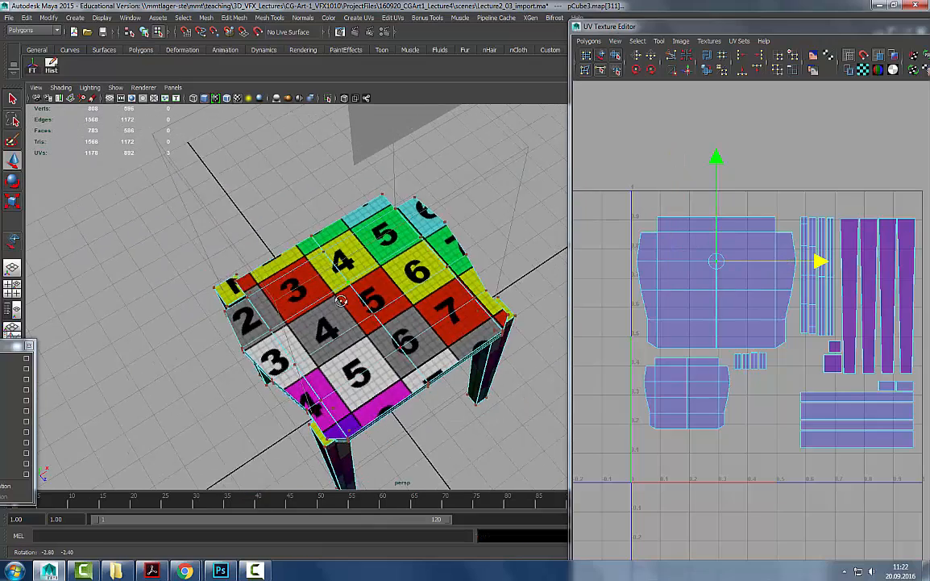
{"action": "left_click_drag", "start_coordinate": [355, 332], "coordinate": [413, 295], "text": "alt"}
{"action": "middle_click_drag", "start_coordinate": [389, 277], "coordinate": [287, 232], "text": "alt"}
- Back in object mode, select the seat and add a leg to the selection
{"action": "key", "text": "F8"}
{"action": "left_click", "coordinate": [418, 210]}
{"action": "left_click_drag", "start_coordinate": [435, 242], "coordinate": [523, 197], "text": "alt"}
{"action": "left_click_drag", "start_coordinate": [522, 197], "coordinate": [482, 160]}
{"action": "left_click", "coordinate": [338, 301], "text": "shift"}
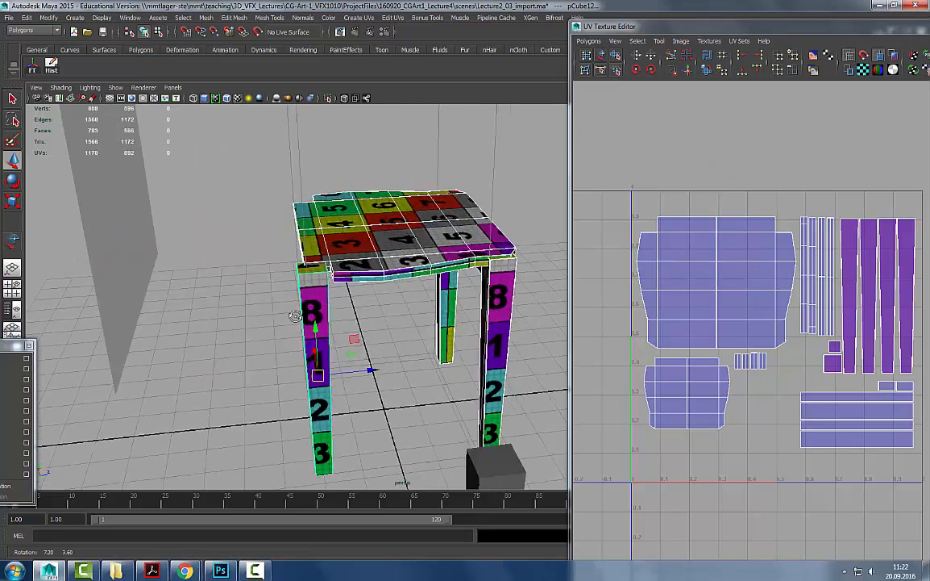
{"action": "left_click_drag", "start_coordinate": [338, 302], "coordinate": [241, 305], "text": "alt"}
- Fit the UV layout in view and bring up the Polygons menu listing UV Snapshot
{"action": "right_click_drag", "start_coordinate": [730, 301], "coordinate": [706, 258], "text": "alt"}
{"action": "middle_click_drag", "start_coordinate": [707, 258], "coordinate": [722, 221], "text": "alt"}
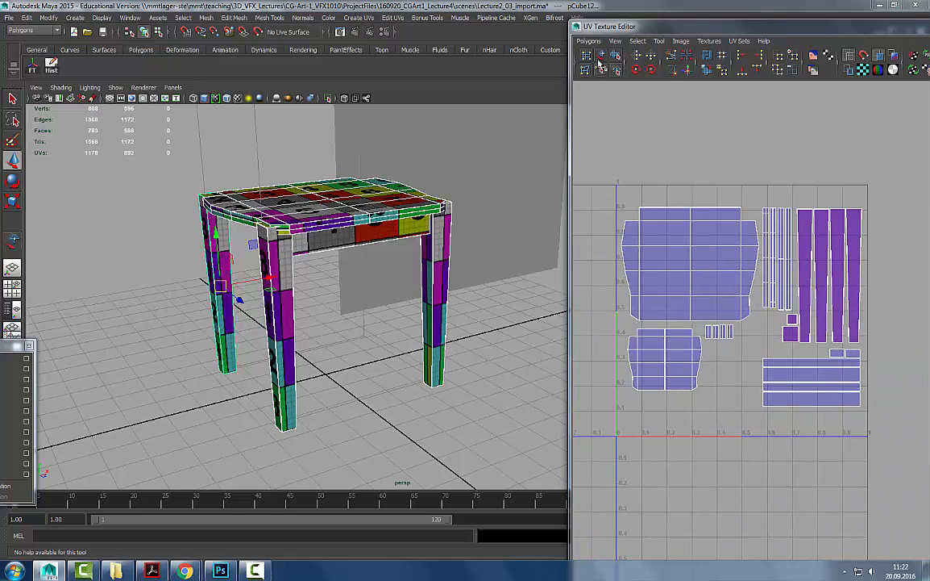
{"action": "left_click", "coordinate": [589, 41]}
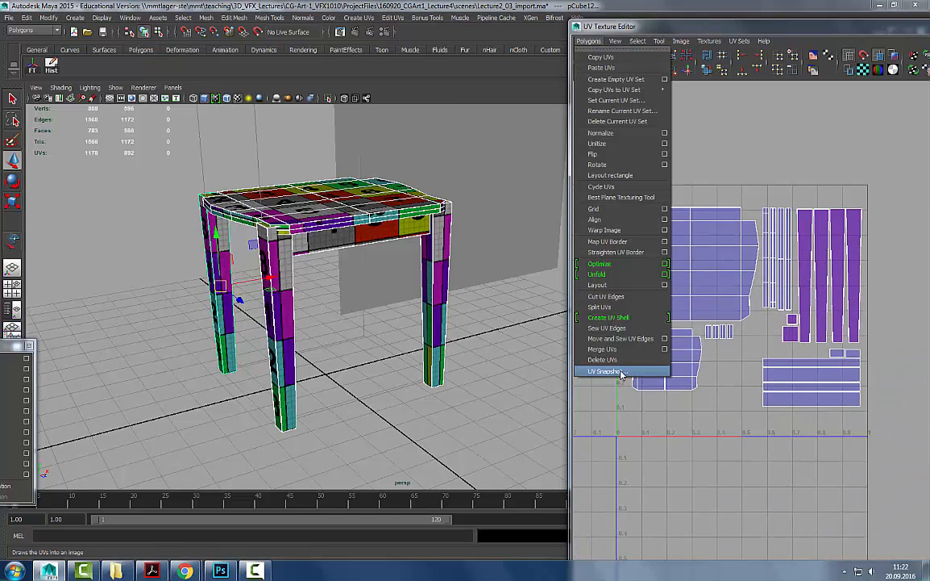